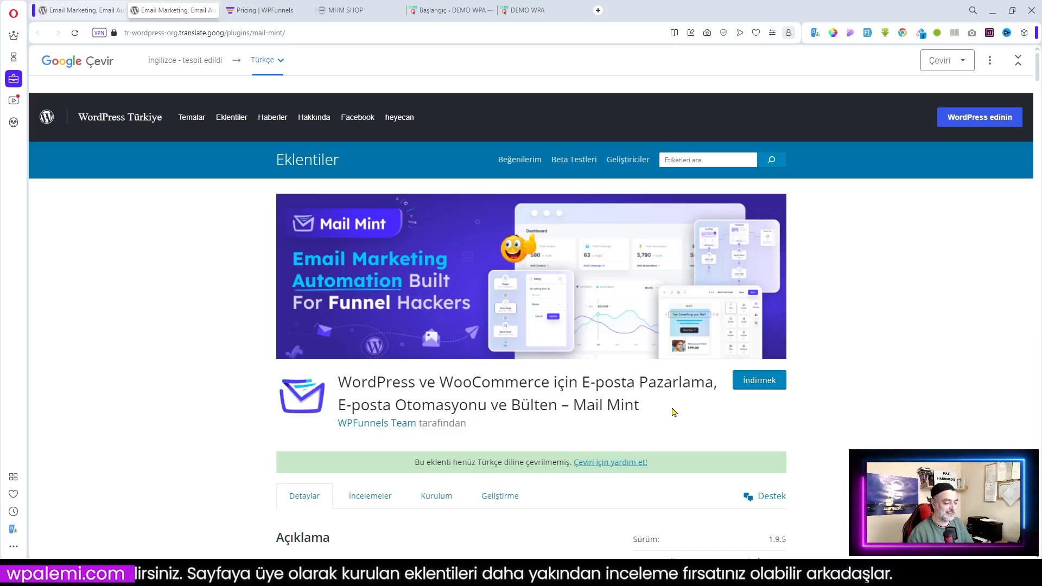
Review the Mail Mint annual plans on the WPFunnels pricing page, then switch to MHM SHOP
click(255, 11)
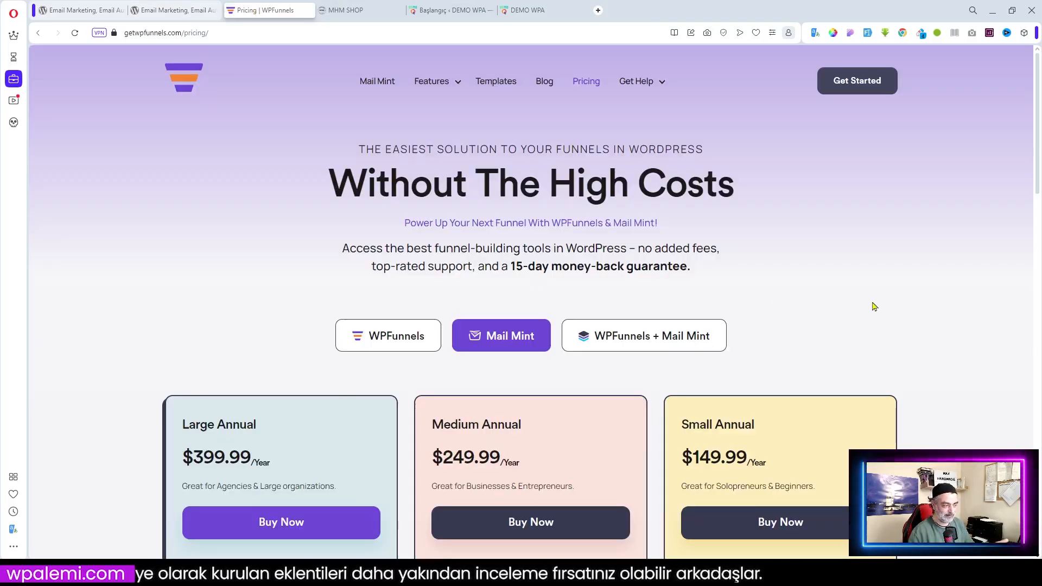
scroll(873, 306, down, 1)
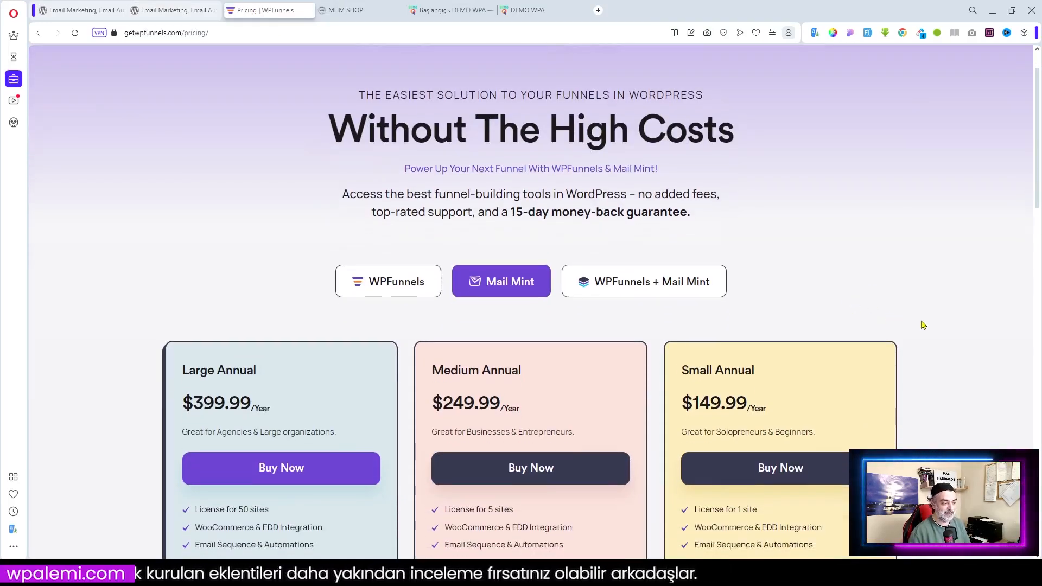
scroll(921, 324, down, 1)
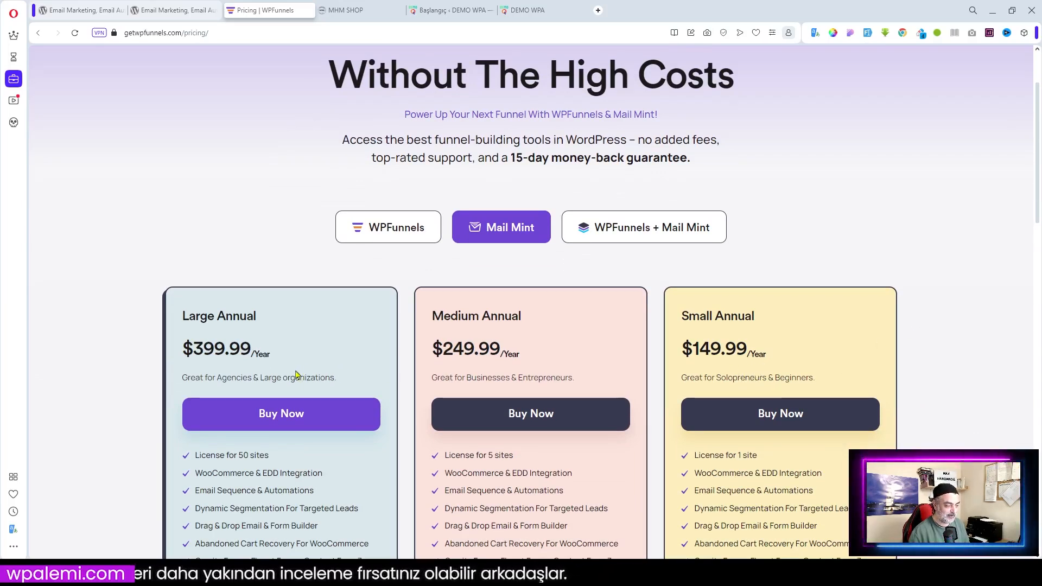
scroll(822, 453, down, 2)
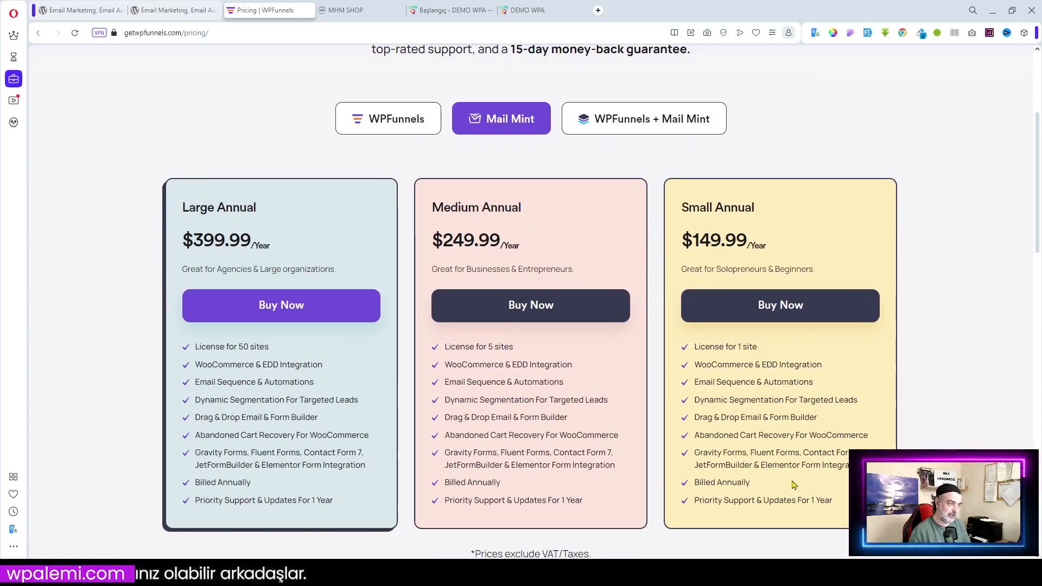
scroll(793, 485, up, 1)
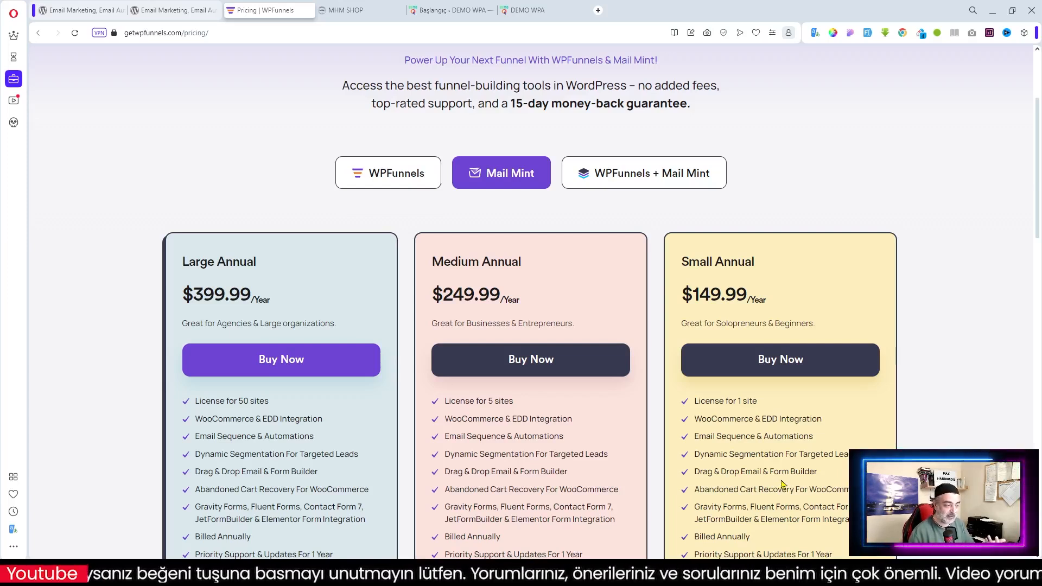
scroll(783, 483, up, 1)
scroll(653, 402, up, 2)
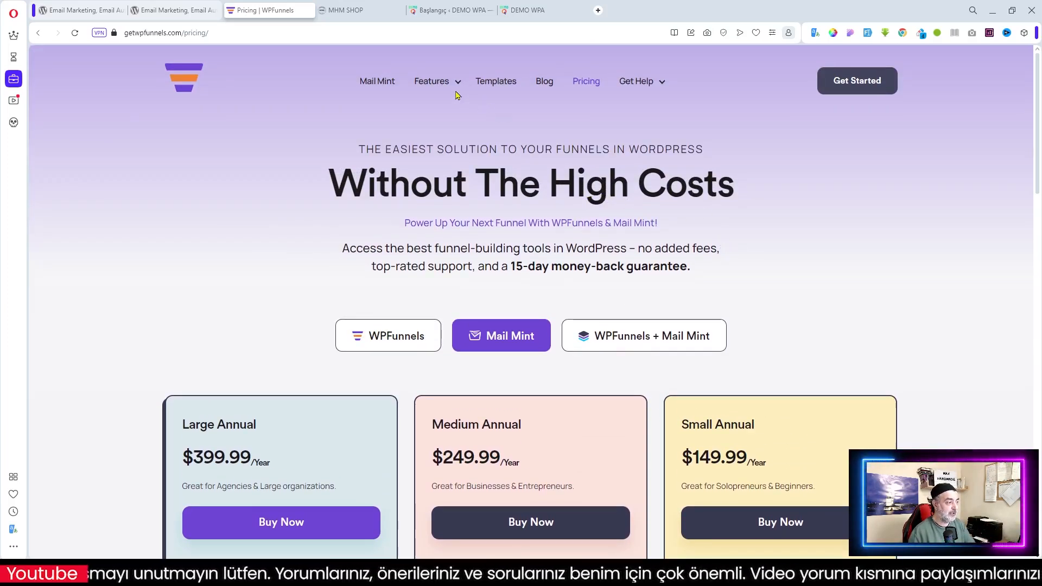
click(357, 12)
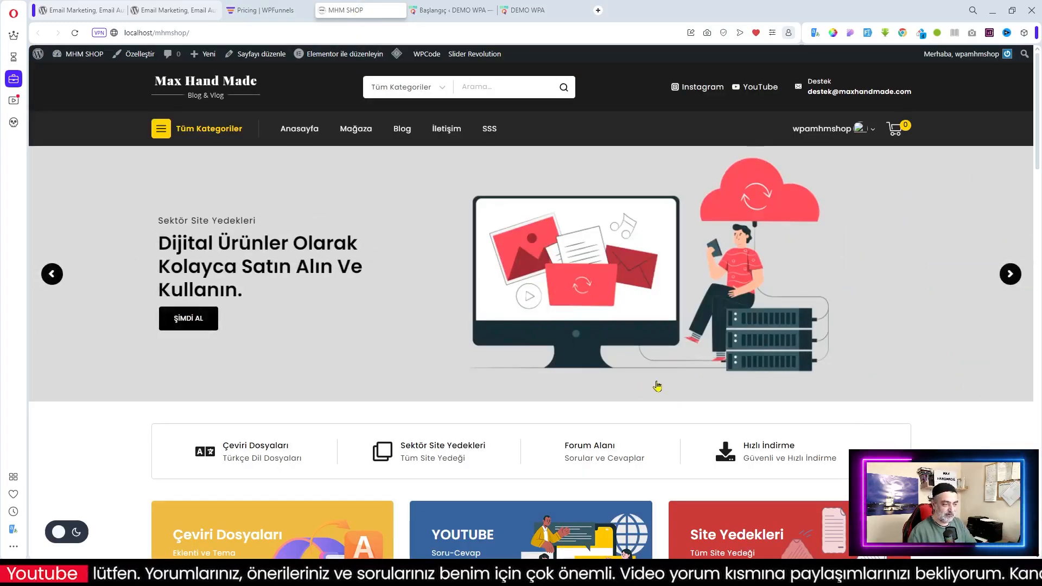
Scroll the MHM SHOP homepage to Günün Satış Teklifi and open Sina Extension for Elementor
click(206, 33)
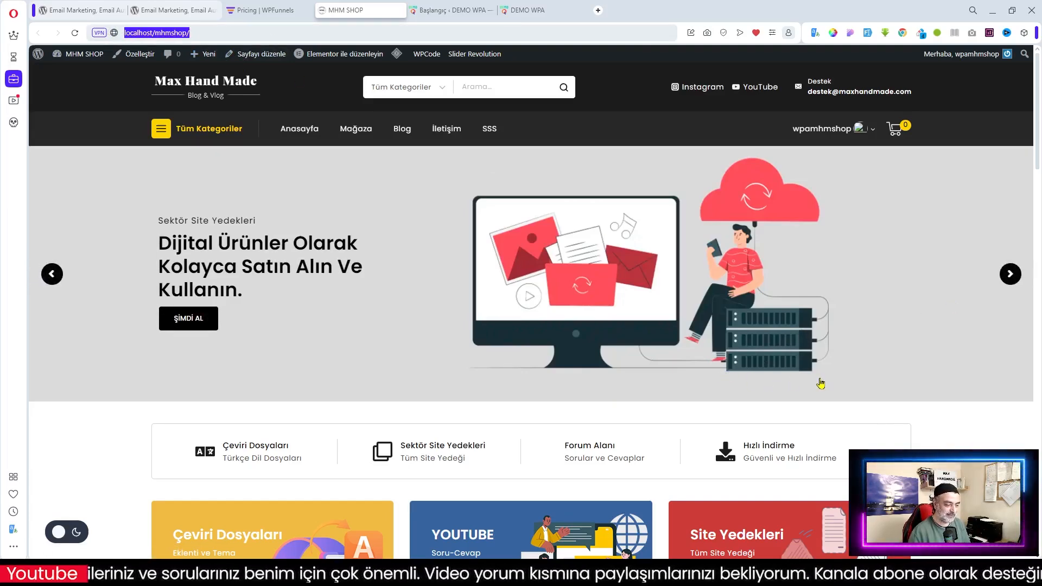
scroll(820, 383, down, 1)
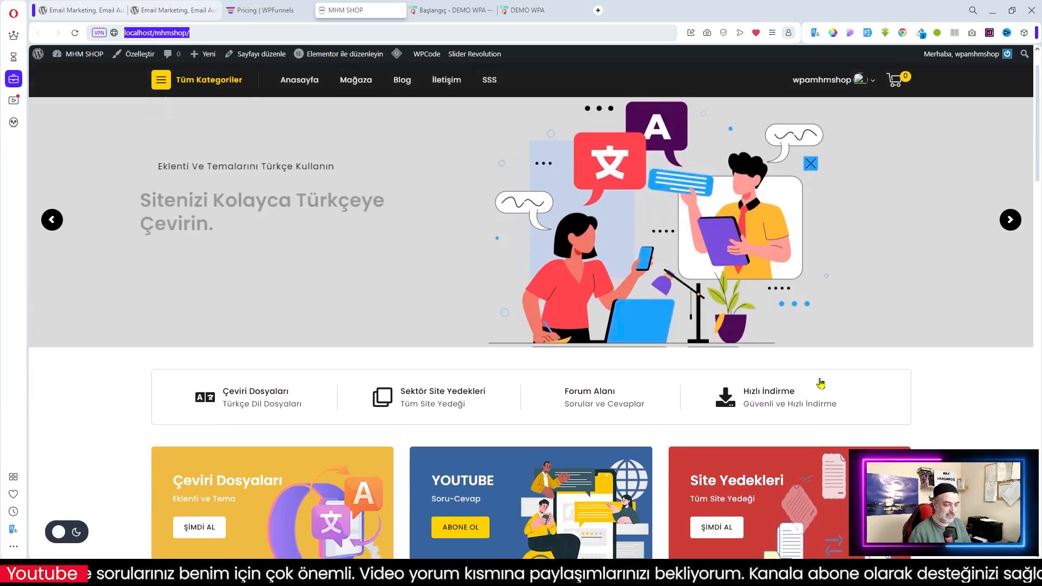
scroll(820, 383, down, 15)
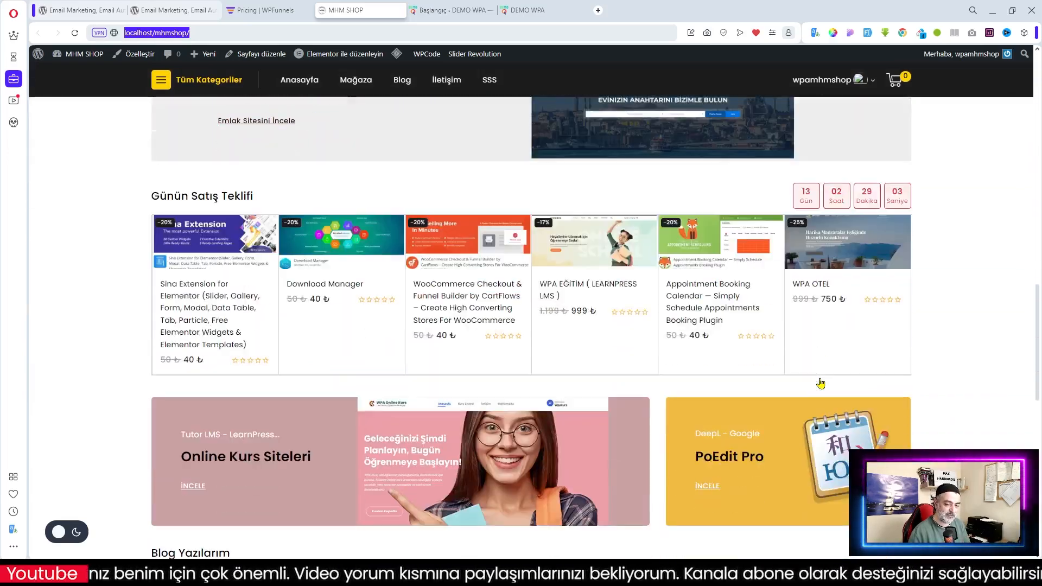
scroll(820, 383, down, 12)
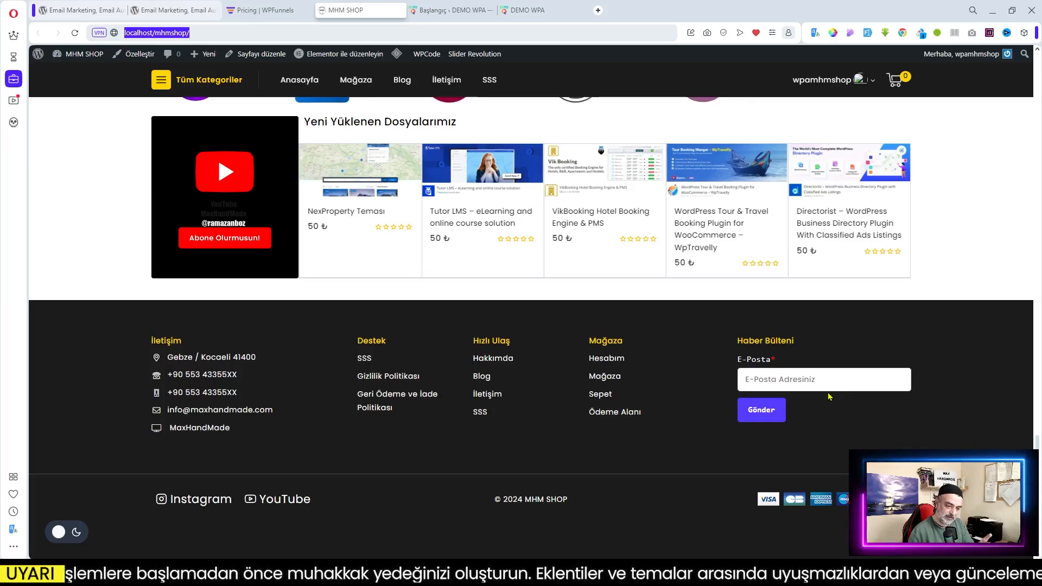
scroll(638, 386, up, 12)
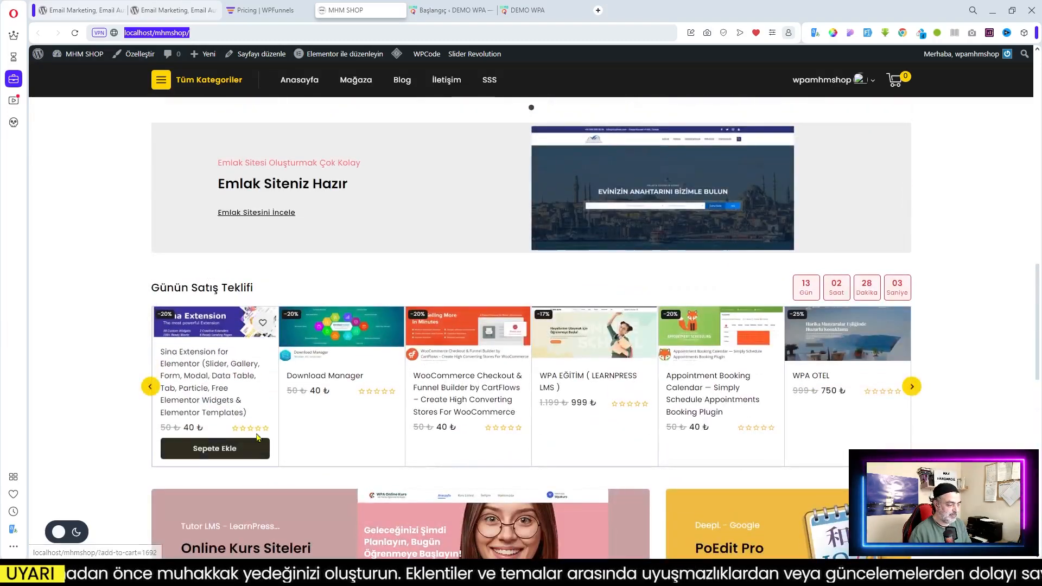
click(210, 335)
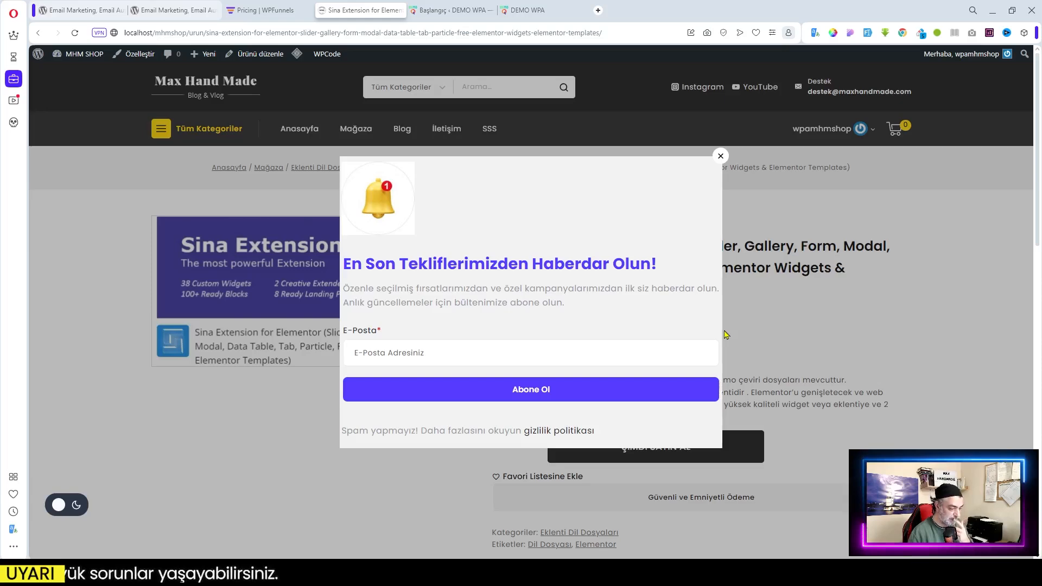
Close the newsletter signup popup on the Sina Extension for Elementor product page
click(721, 156)
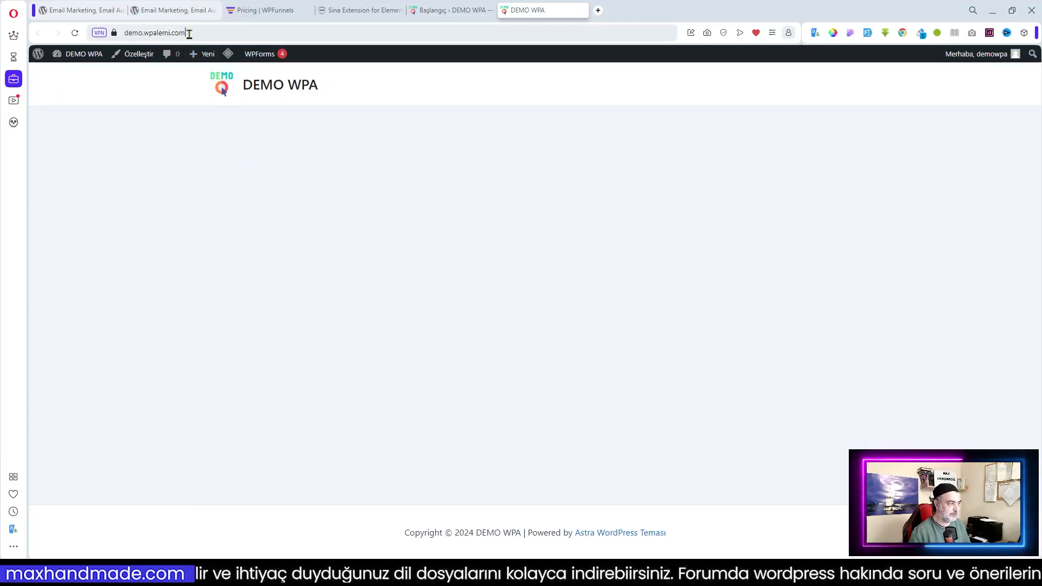
Go to the DEMO WPA admin and open the Eklenti ekle (Add Plugins) page
drag(185, 34, 129, 33)
click(296, 186)
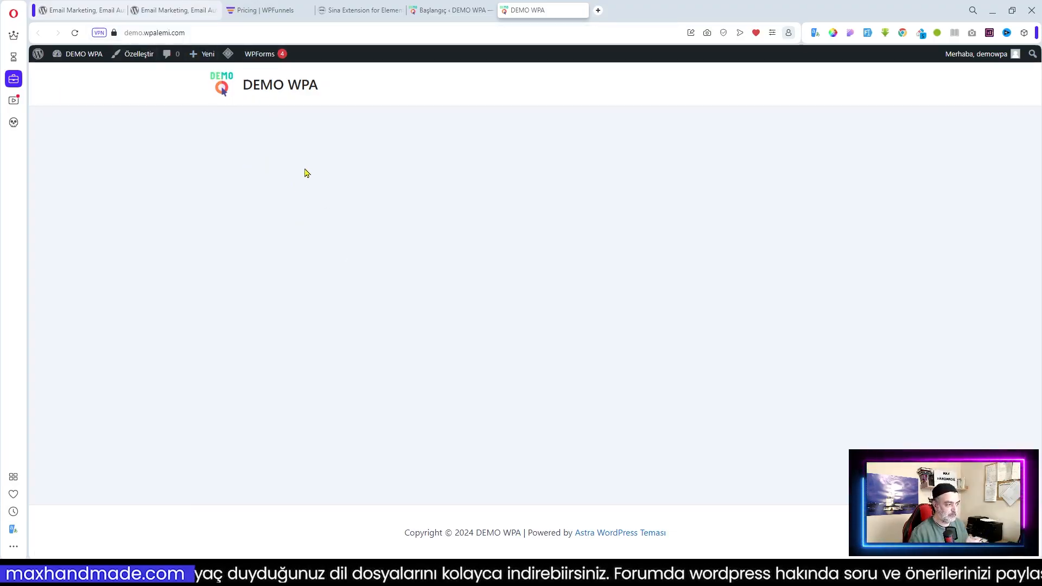
click(443, 10)
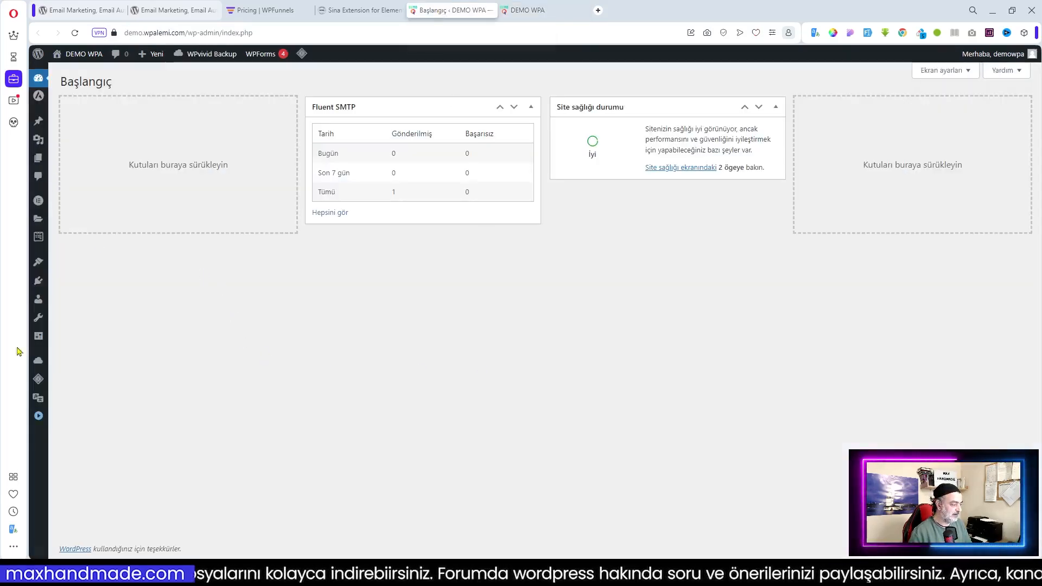
click(39, 417)
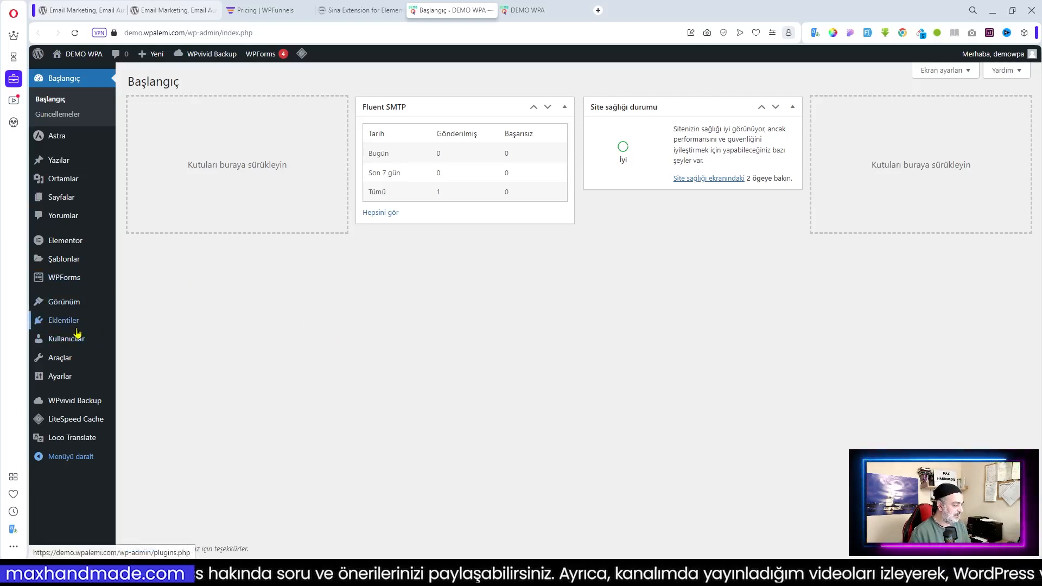
mouse_move(57, 320)
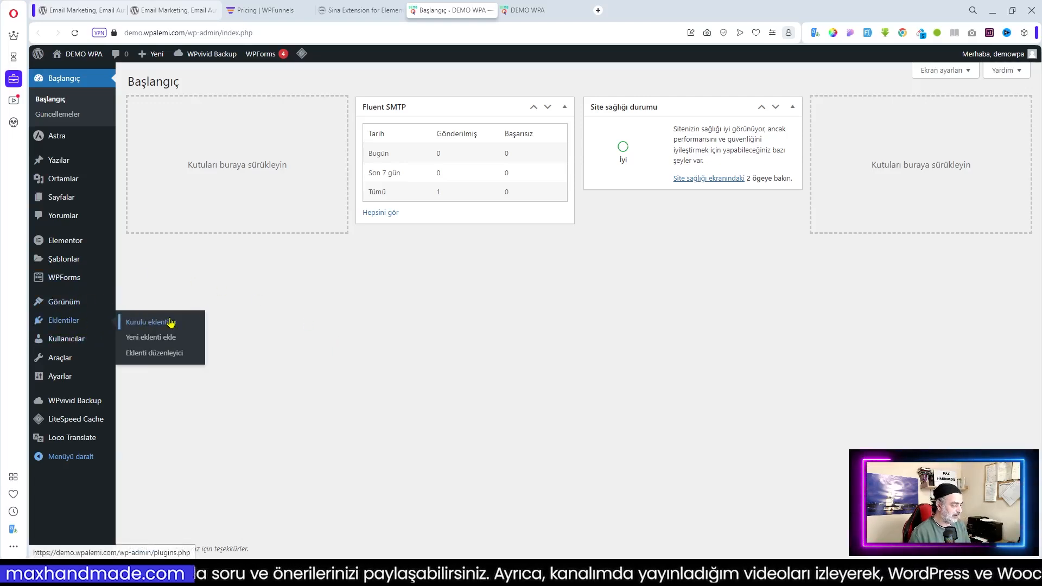
click(163, 339)
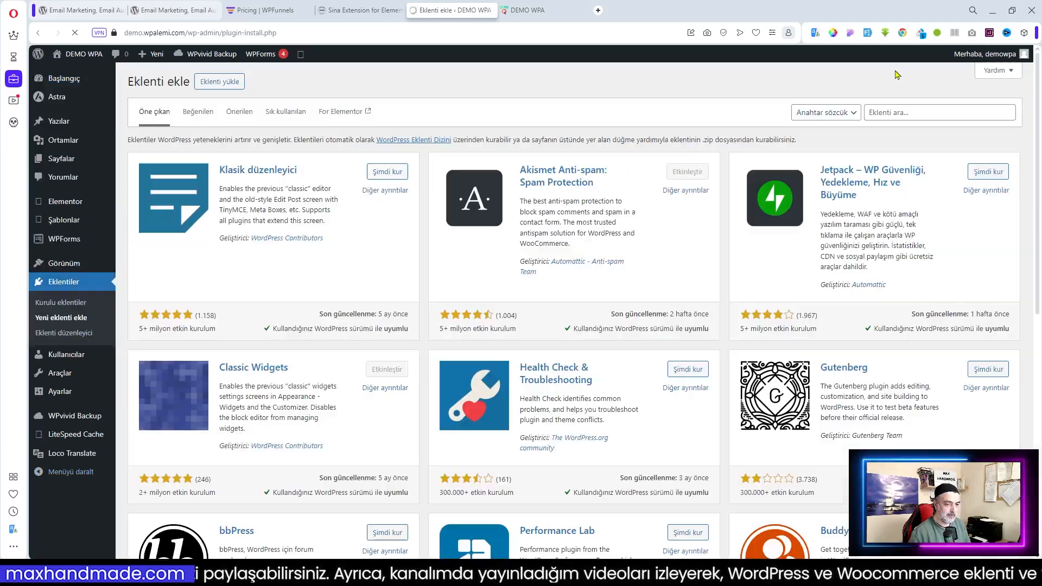
Search for 'Mail Mint' among plugins, install it and activate it
click(909, 112)
text(Email Marketing, Email Automation & Newsletter for WordPress & WooCommerce – Mail Mint)
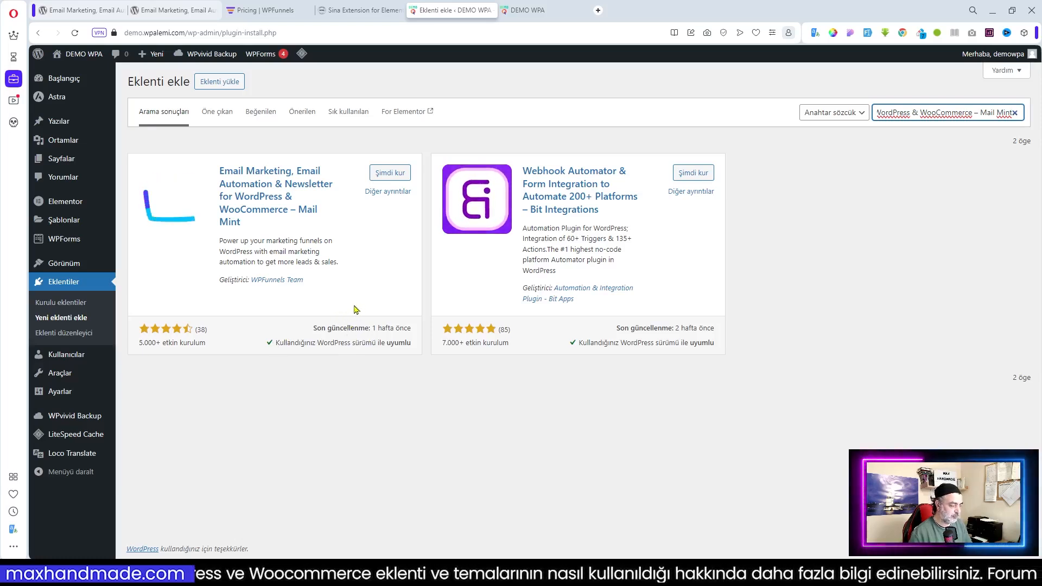
click(389, 175)
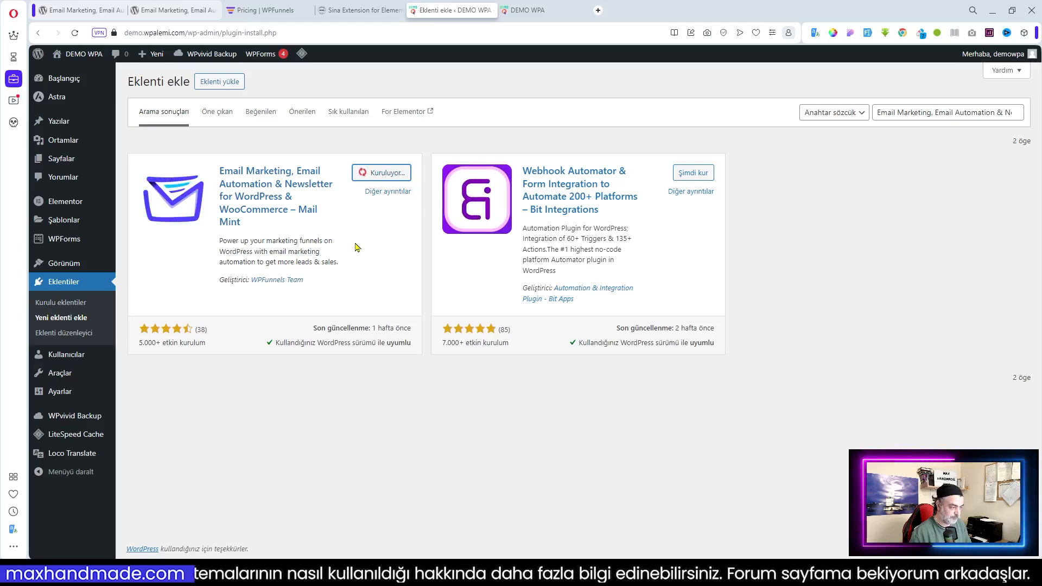
click(384, 176)
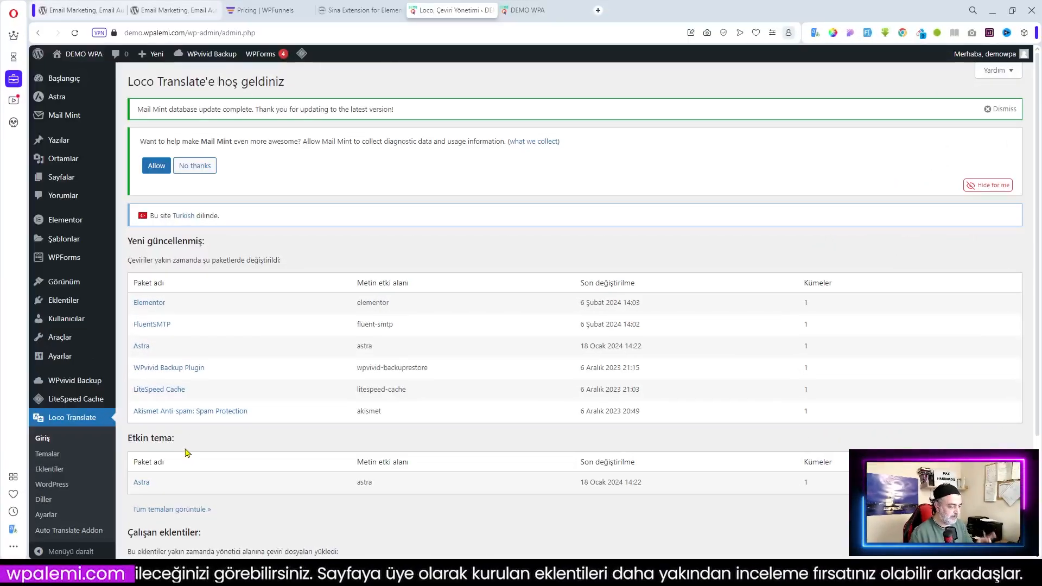
Start a new Turkish language for the Mail Mint (mrm) plugin in Loco Translate
click(54, 475)
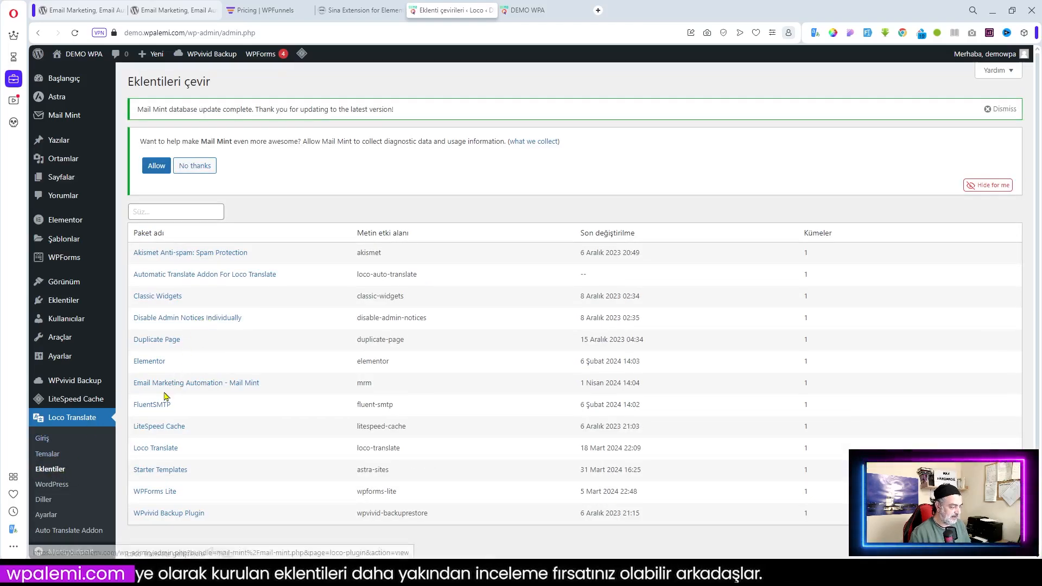
click(183, 391)
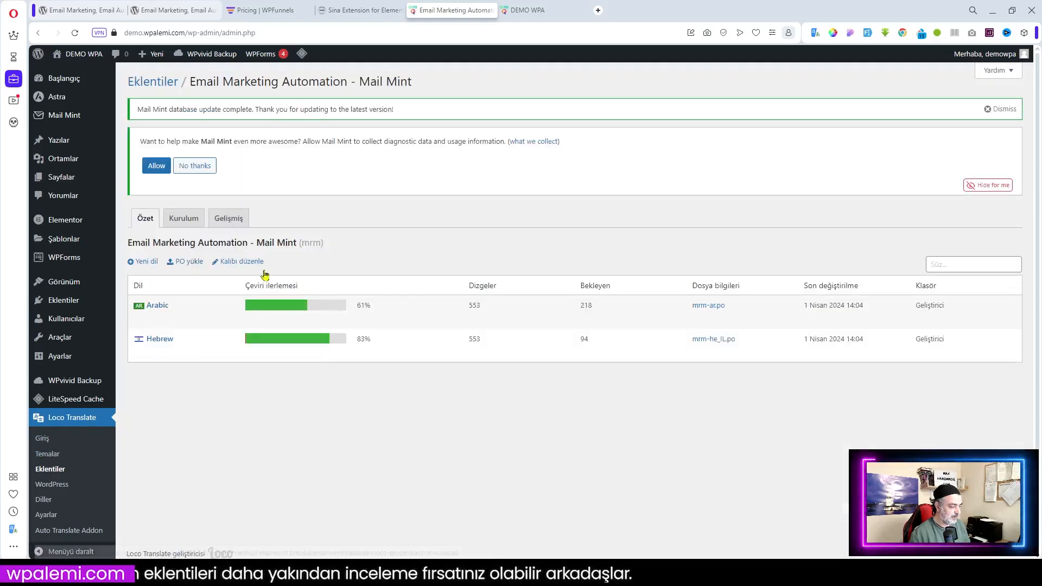
click(149, 264)
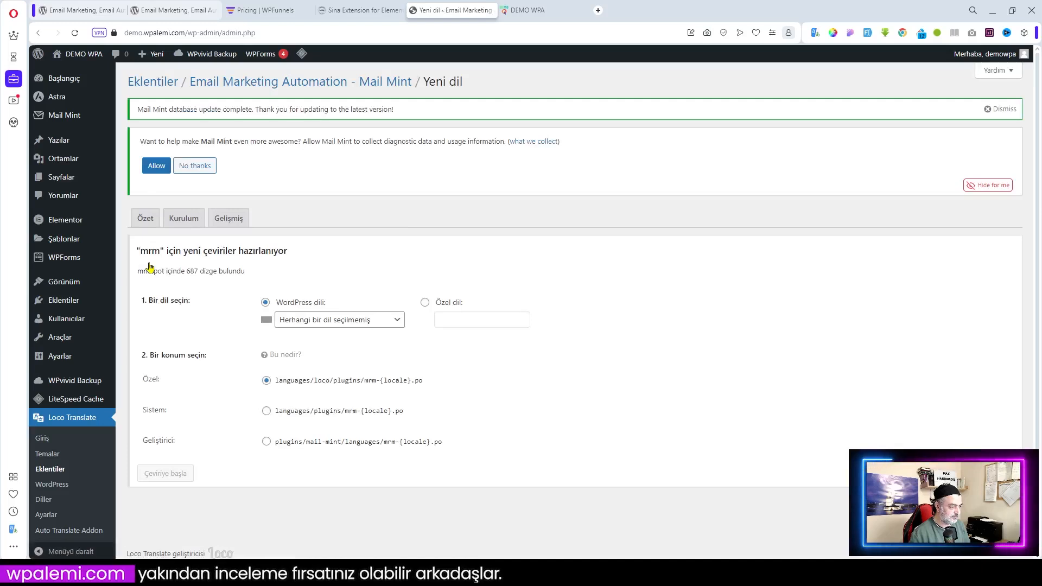
click(333, 323)
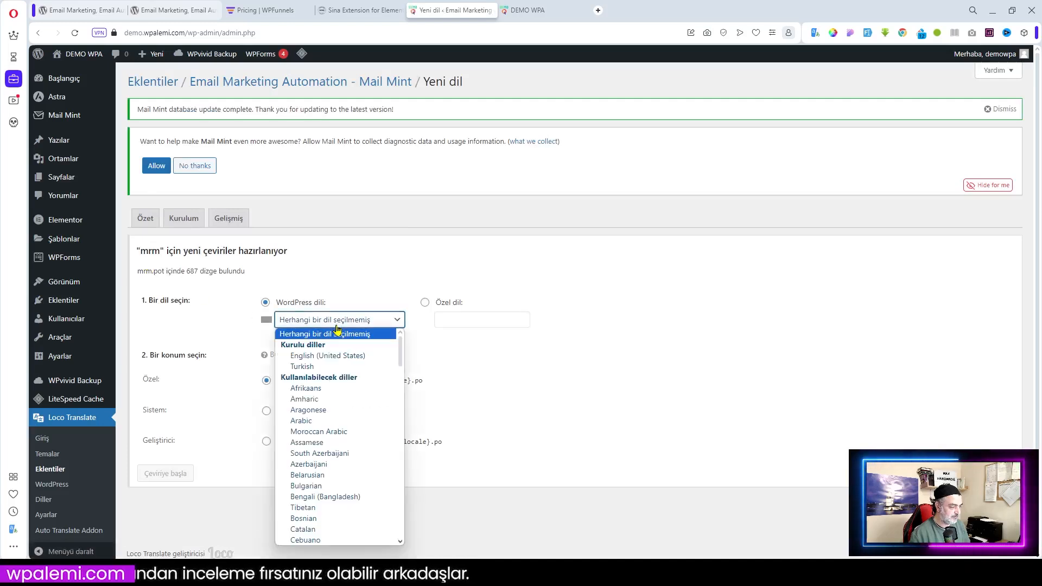
click(303, 368)
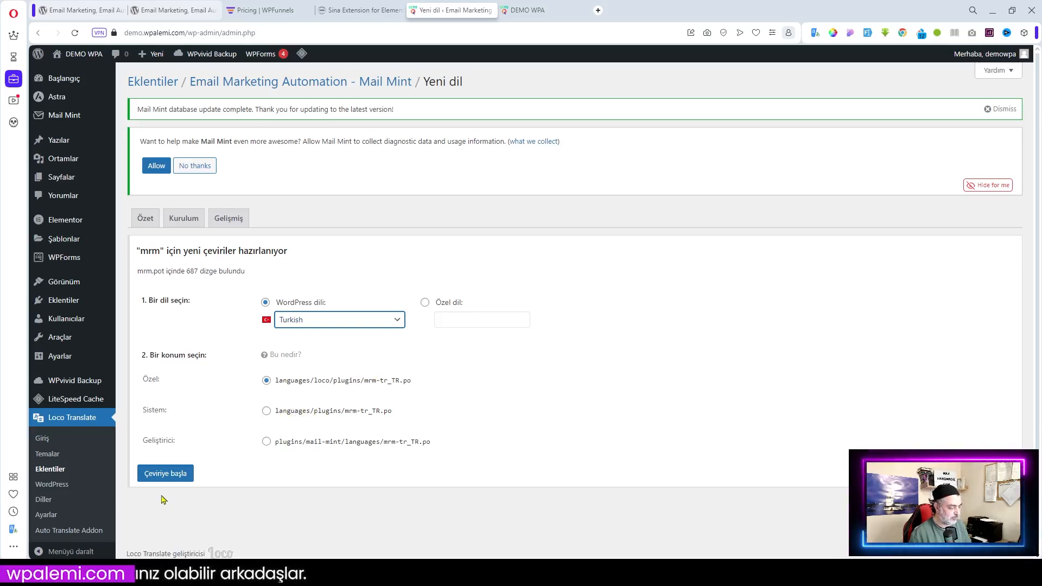
Create the Turkish mrm-tr_TR.po file and return to Mail Mint's translation overview
click(166, 477)
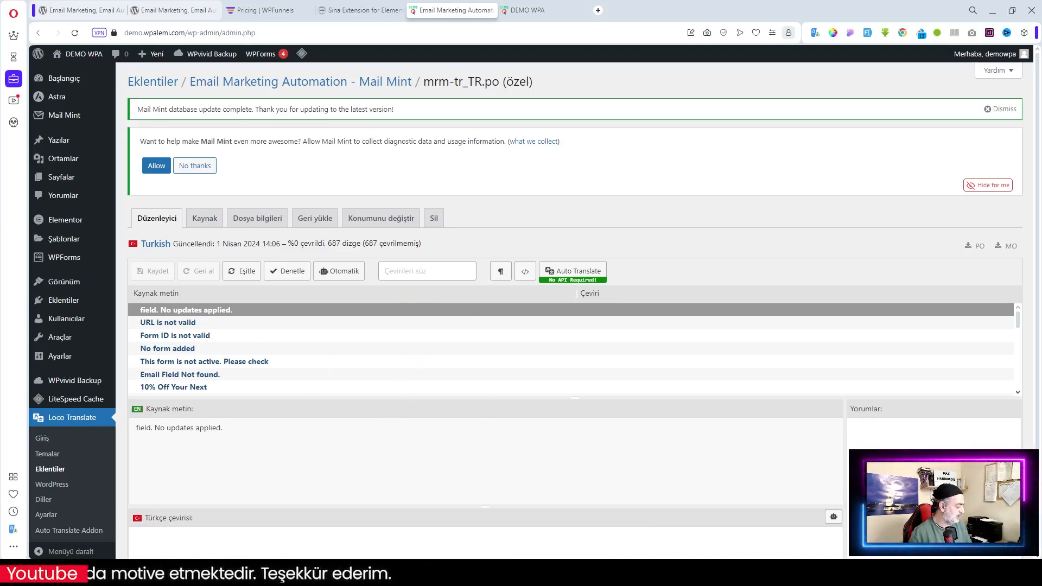
click(242, 85)
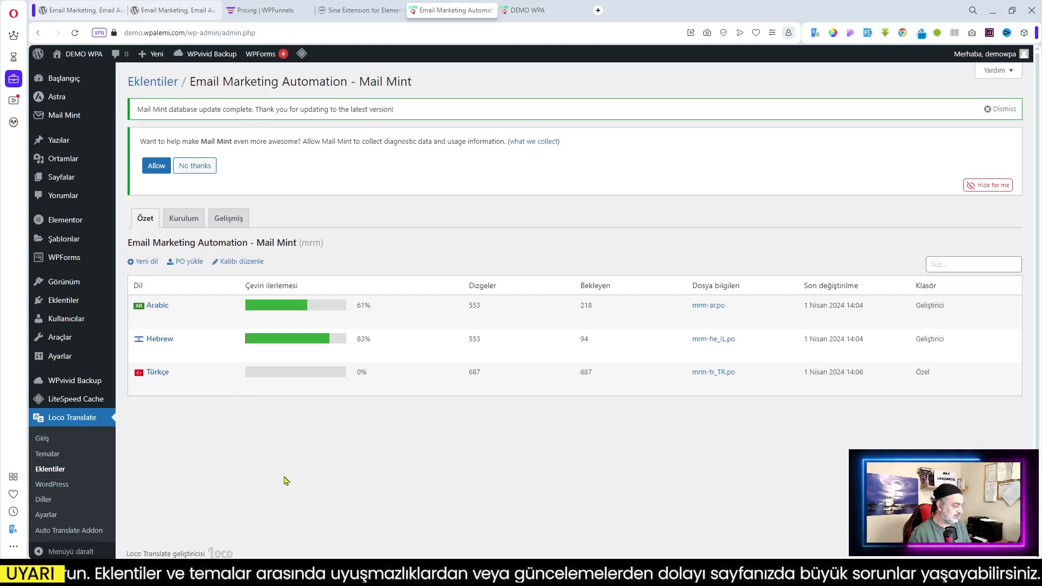
Upload mrm-tr_TR.po into Mail Mint's custom (Özel) languages location
mouse_move(279, 372)
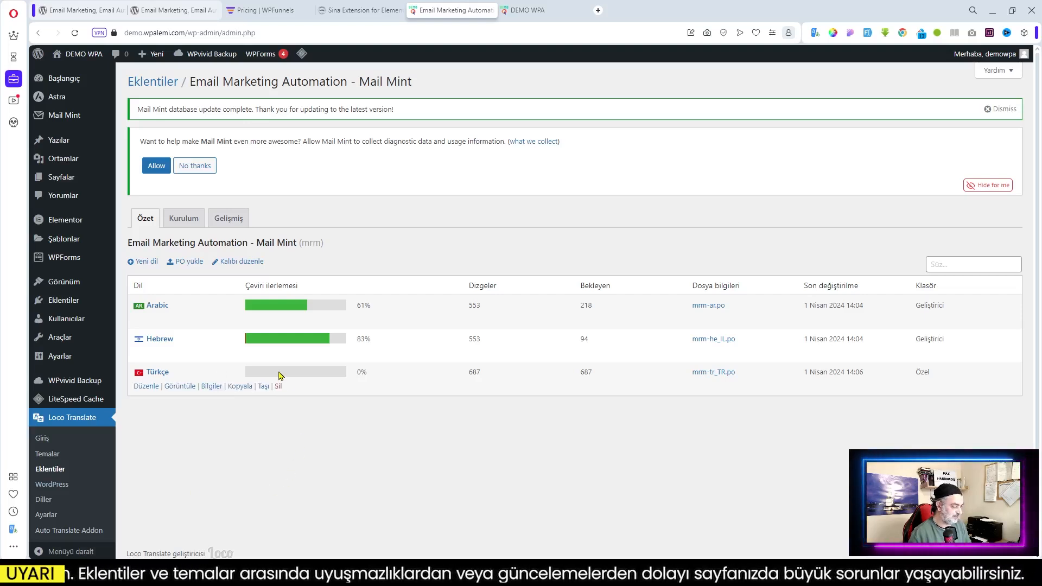
click(187, 265)
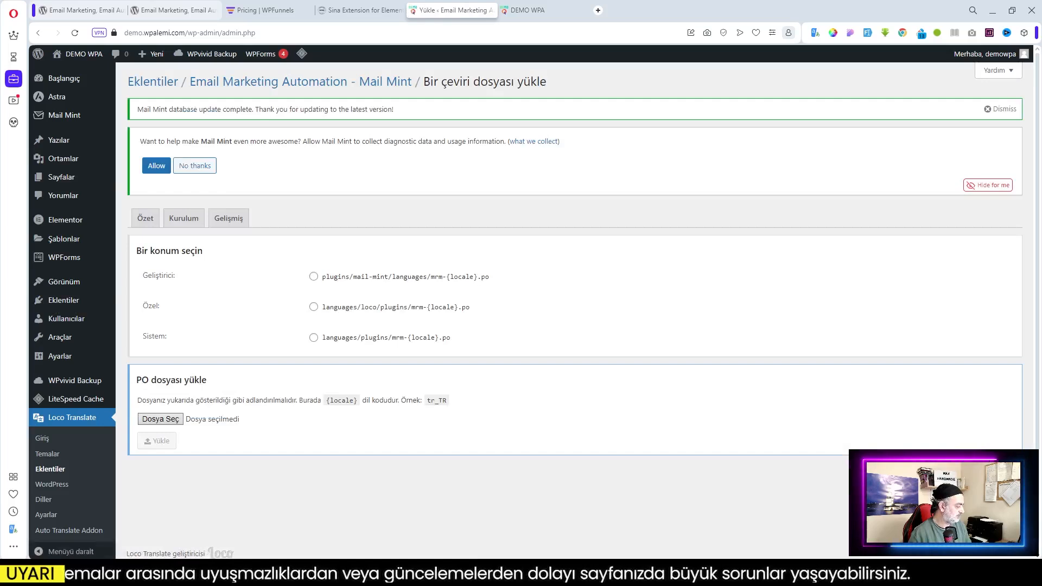
click(347, 313)
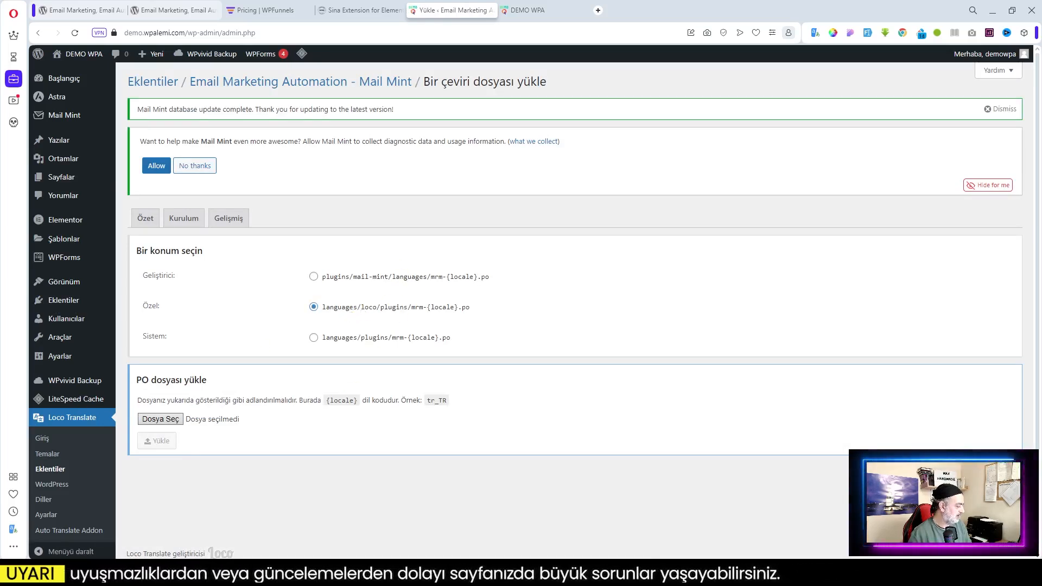
drag(106, 446, 160, 418)
click(165, 446)
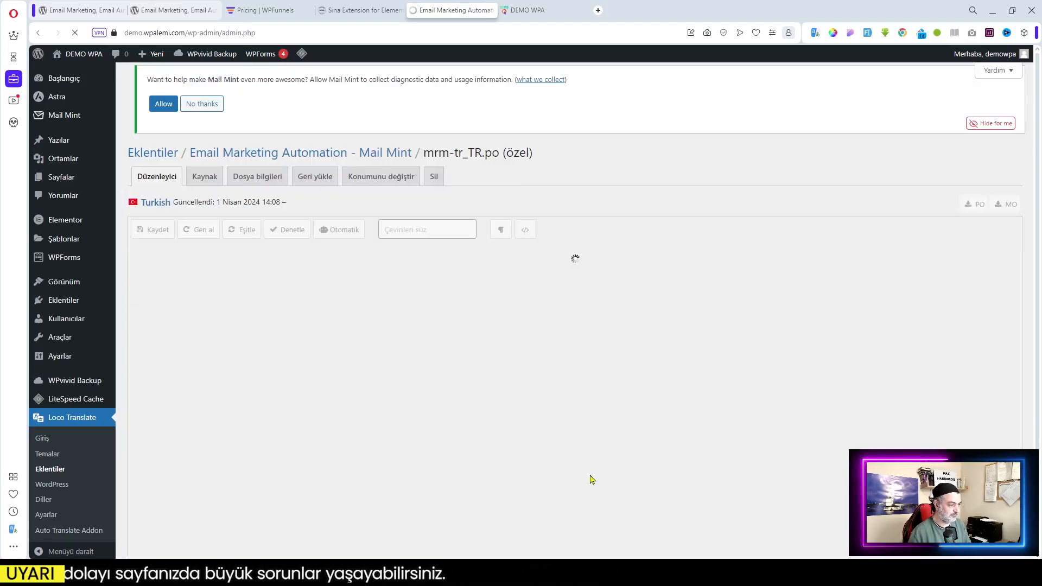
Answer No thanks to Mail Mint's diagnostic-data notice above the Turkish editor
scroll(523, 303, down, 1)
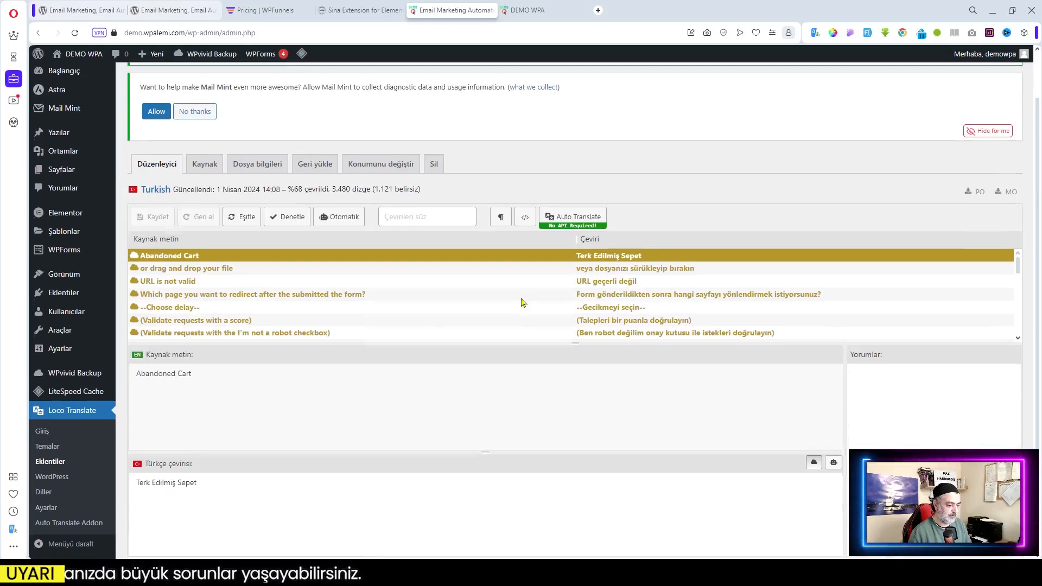
scroll(522, 301, up, 1)
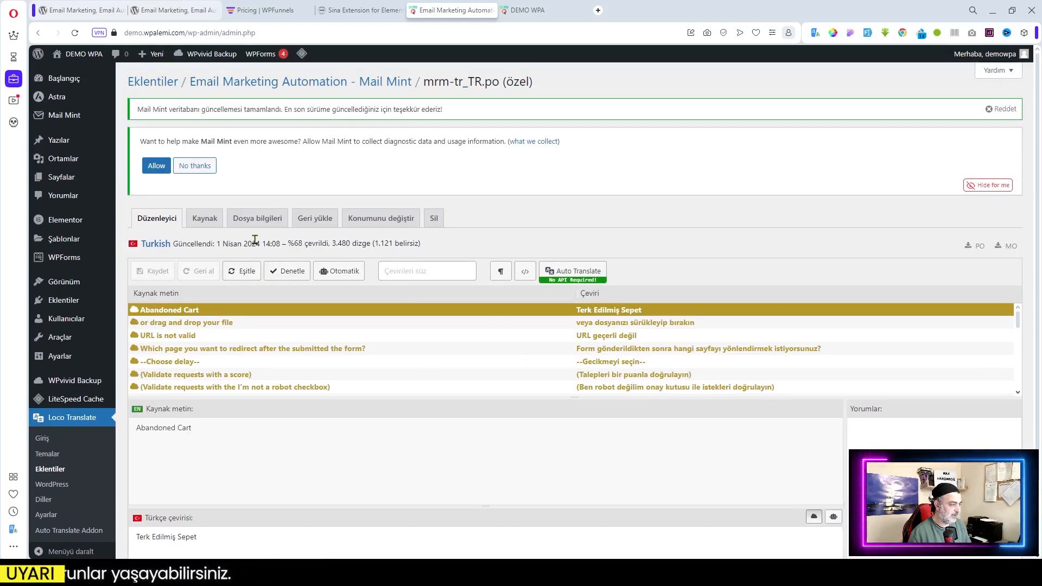
drag(139, 109, 450, 112)
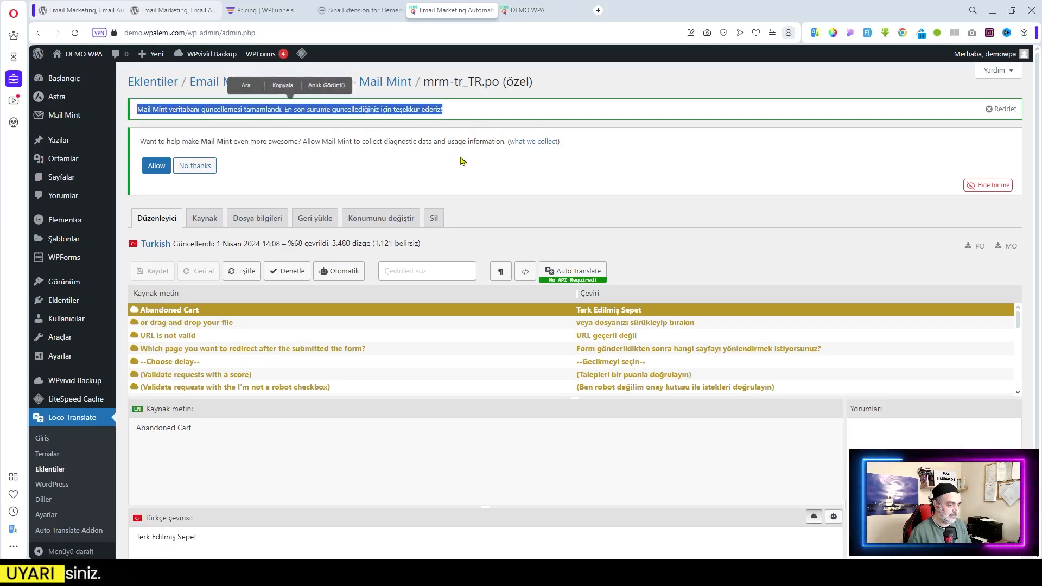
click(340, 163)
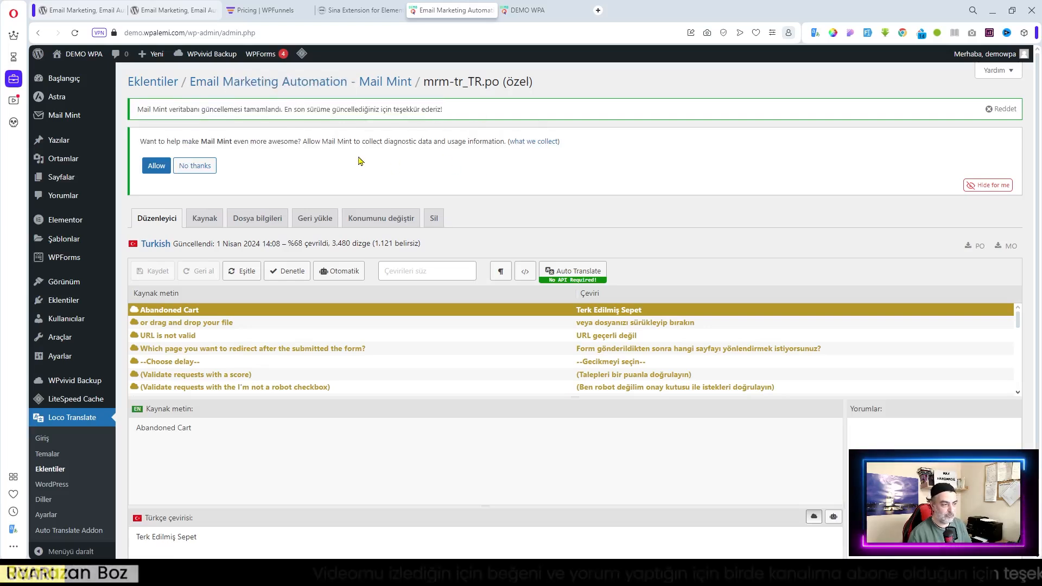
click(196, 176)
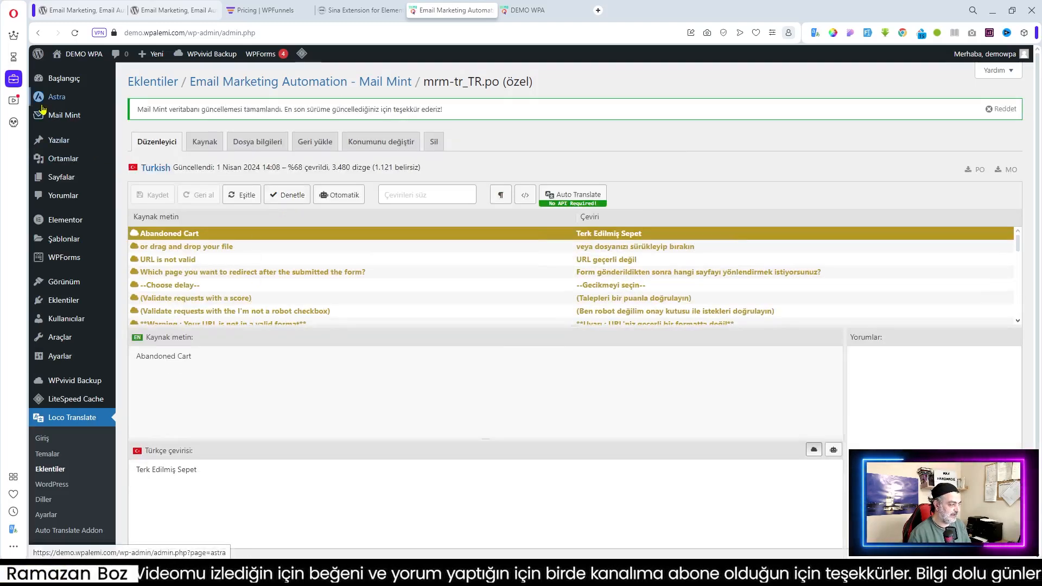
Bring up the Mail Mint menu in the admin sidebar to reach Kontrol Paneli
mouse_move(42, 115)
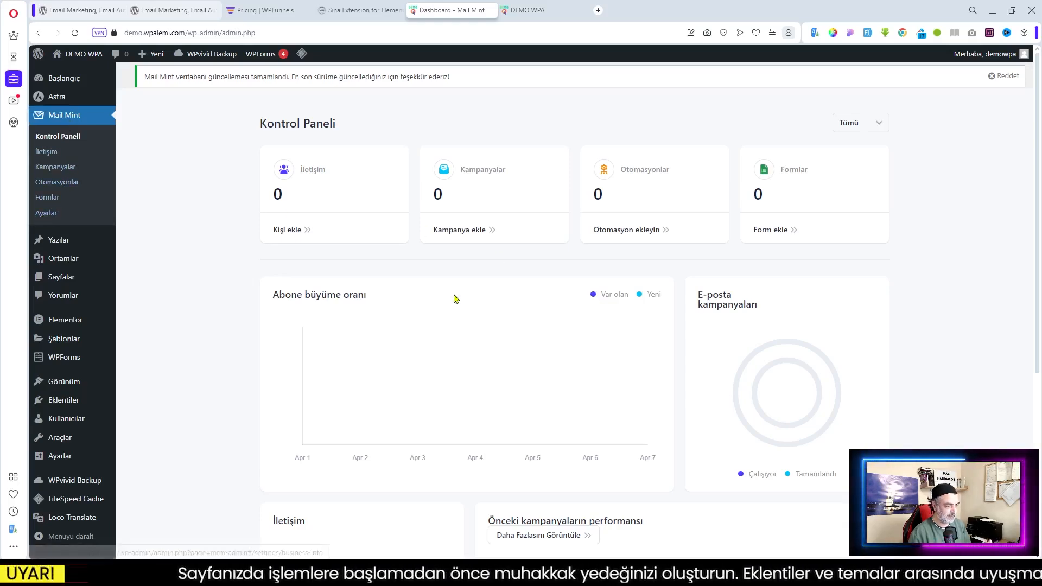
Dismiss the database-update notice with Reddet, leaving the Kontrol Paneli dashboard clear
scroll(564, 284, down, 4)
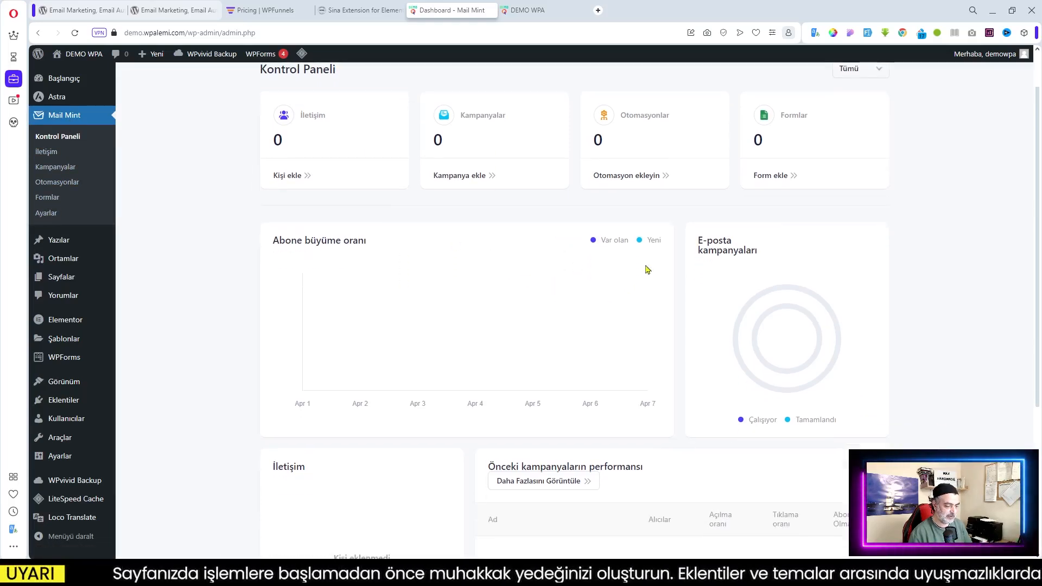
scroll(651, 290, up, 4)
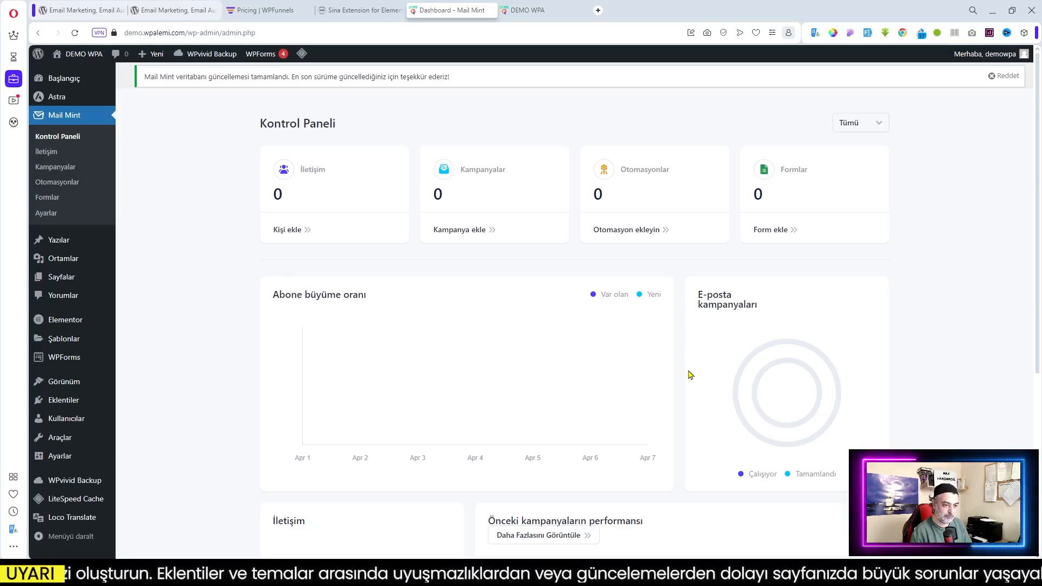
click(1012, 80)
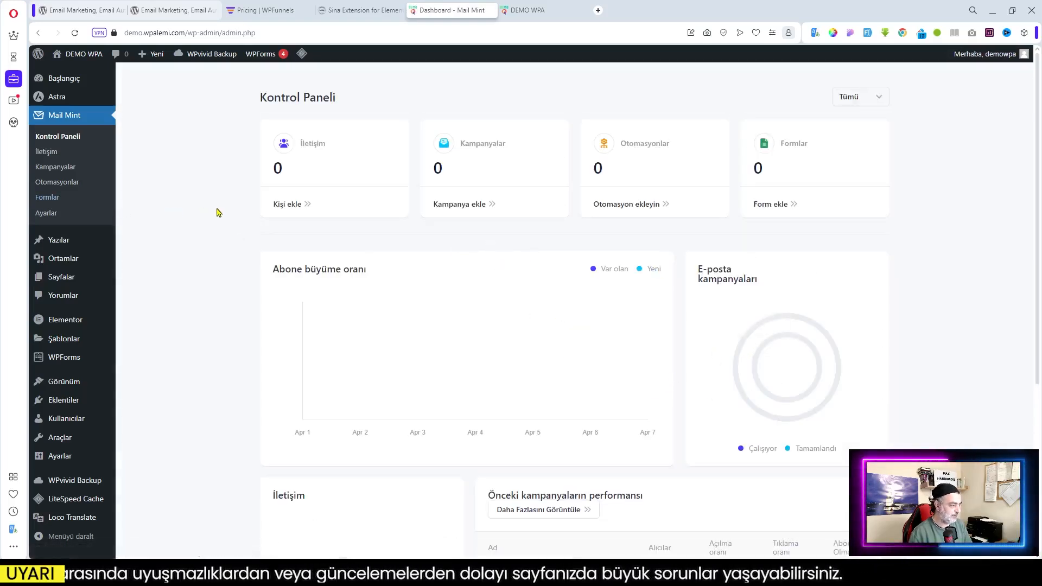
Open Mail Mint's İşletme Ayarları and drop max_hand_made_logo.png onto the Firma Logosu upload box
click(48, 216)
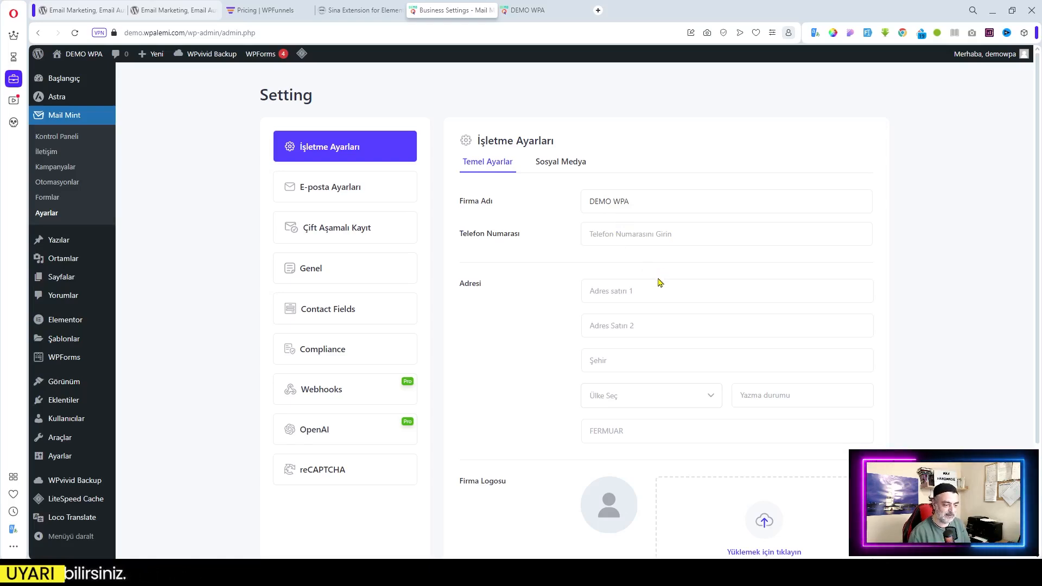
scroll(660, 281, down, 1)
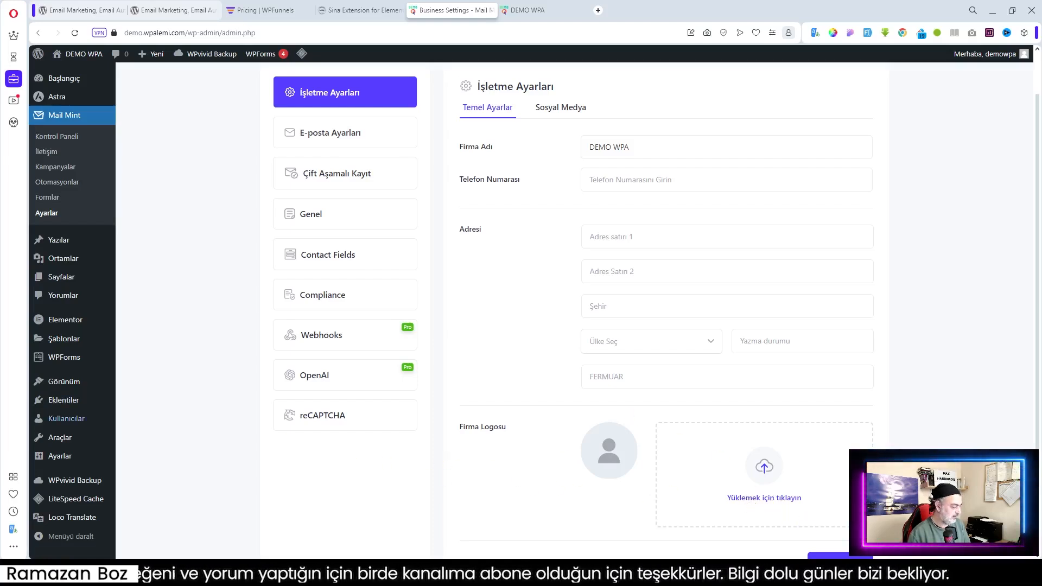
drag(65, 488, 757, 484)
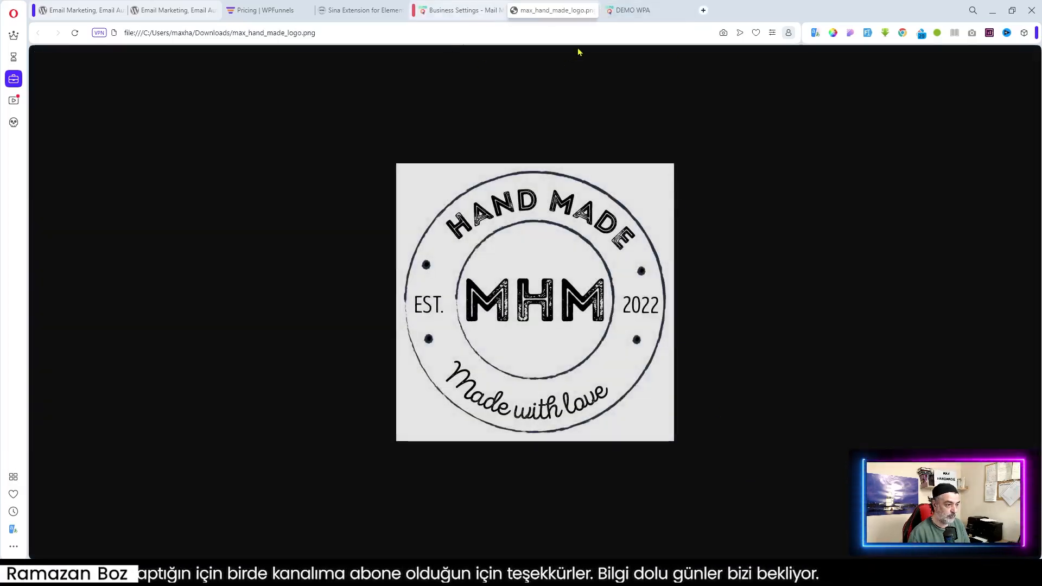
Upload the MHM logo through the media dialog and set it as the company logo
click(593, 10)
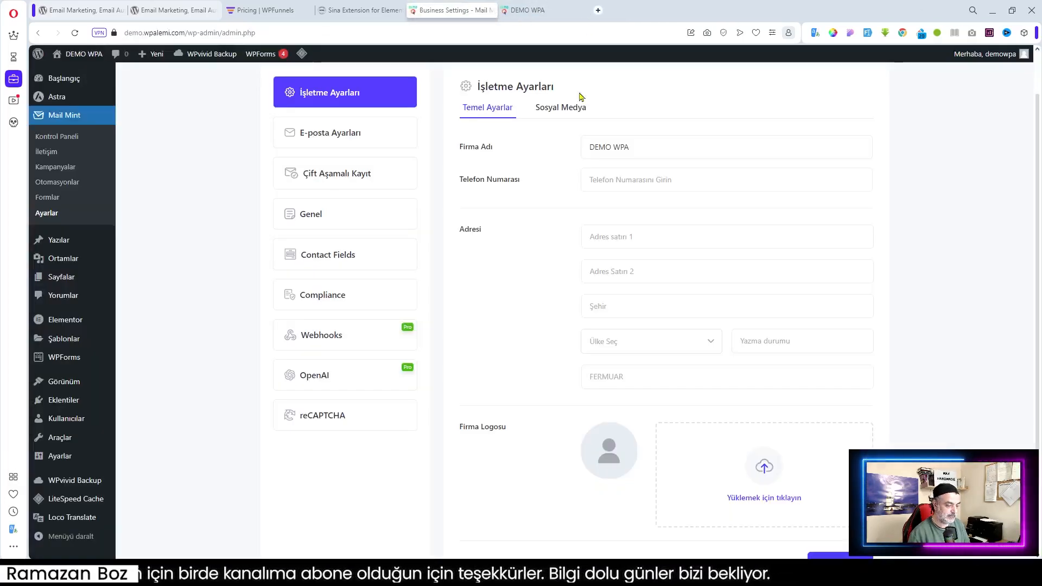
click(761, 496)
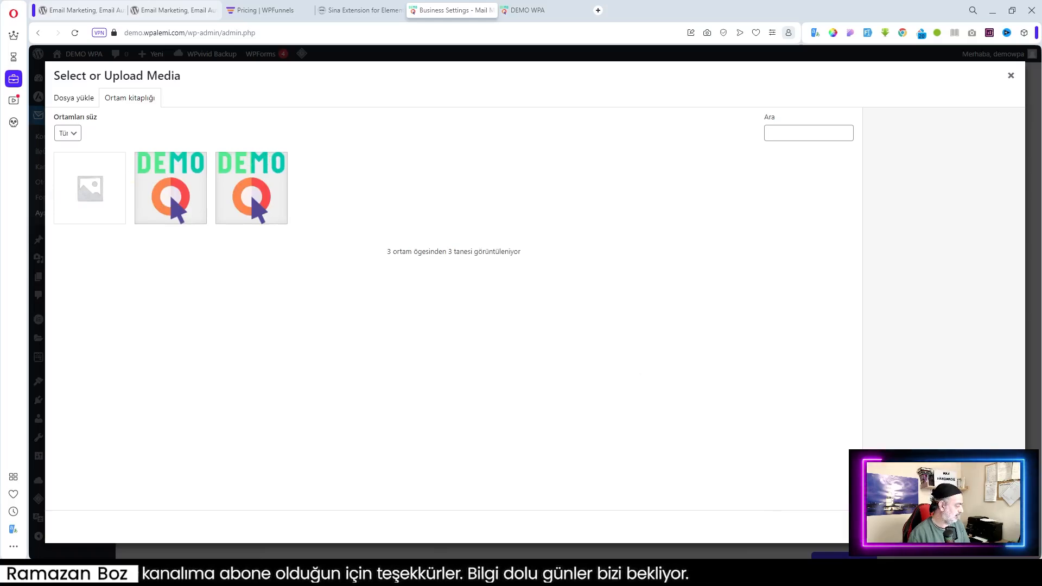
drag(1041, 325, 342, 362)
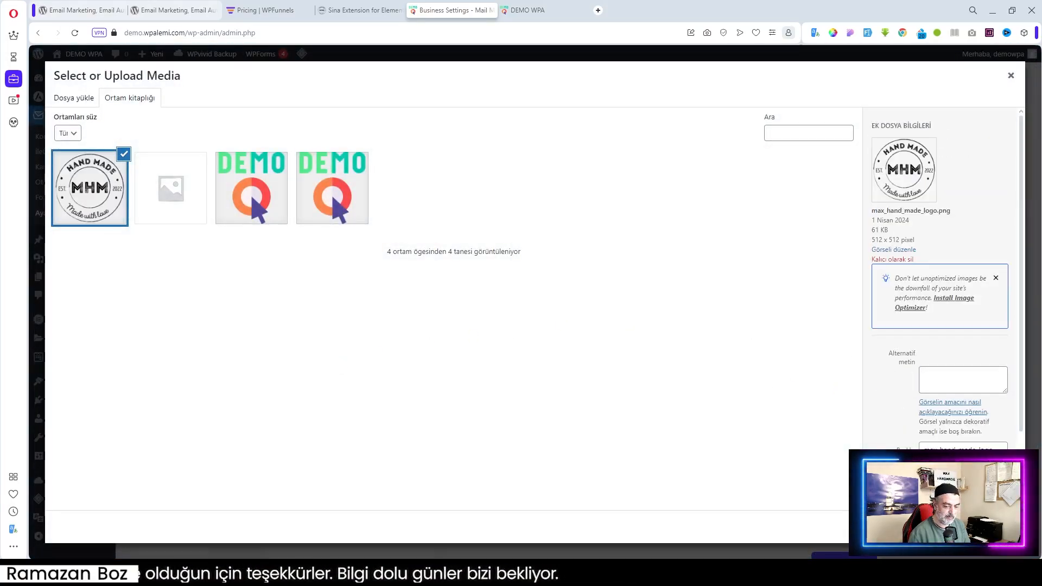
click(985, 526)
Set the country to Türkiye and the state to Kocaeli, then save the business settings
scroll(618, 453, up, 1)
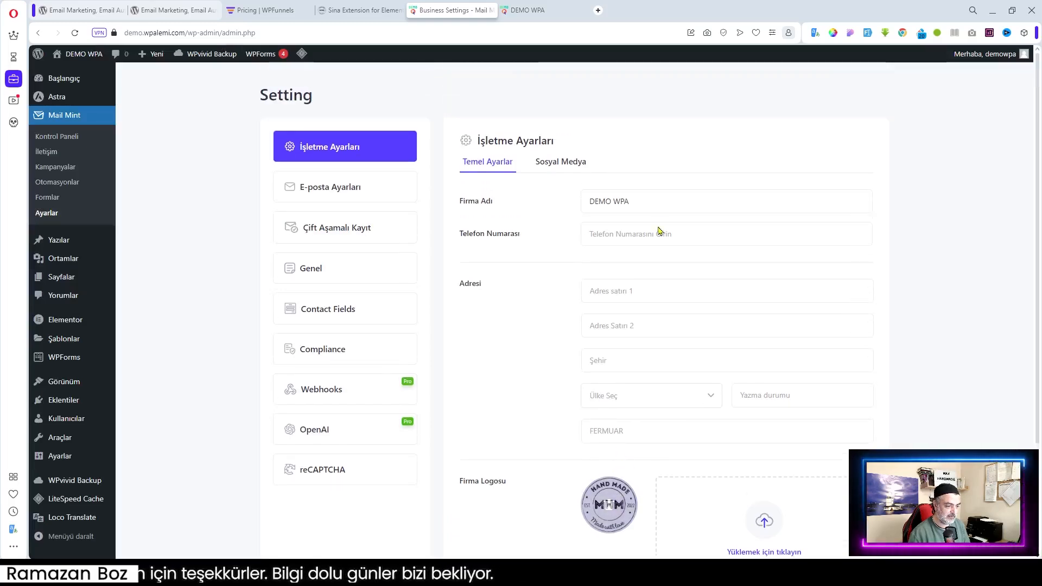
click(674, 391)
click(635, 429)
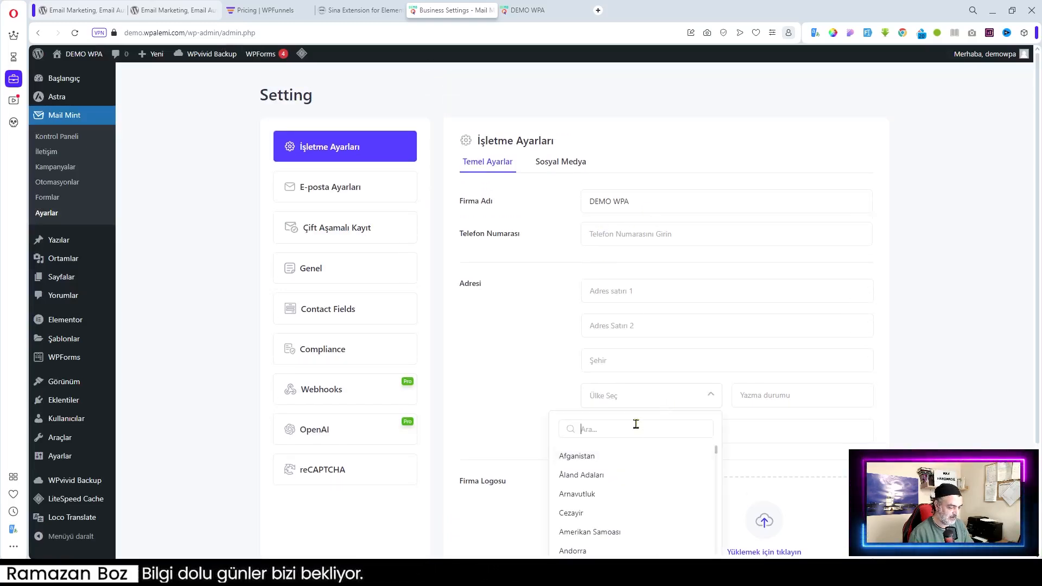
text(Türk)
click(576, 456)
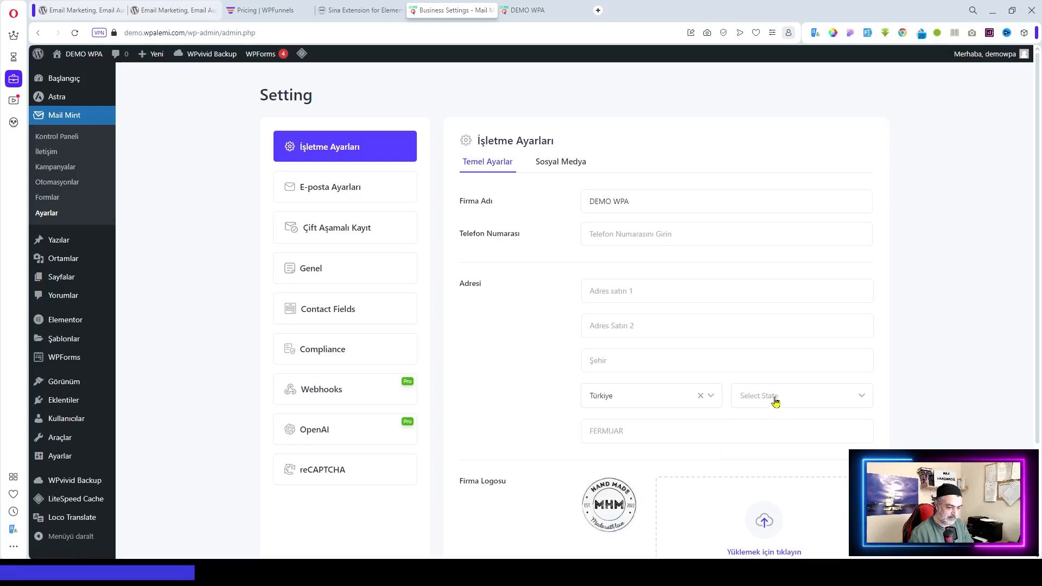
click(774, 397)
text(kocal)
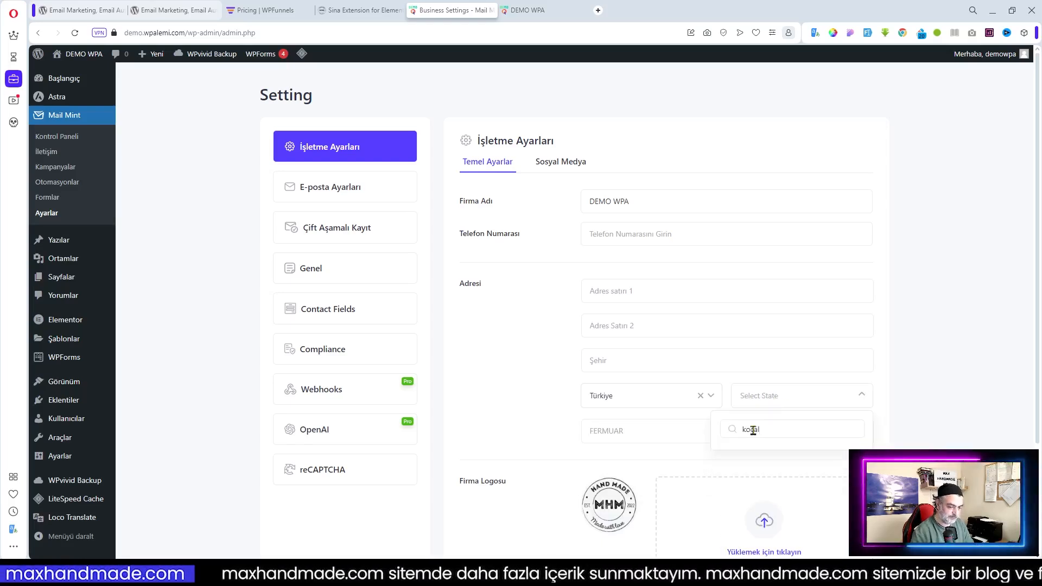
key(BackSpace)
click(752, 460)
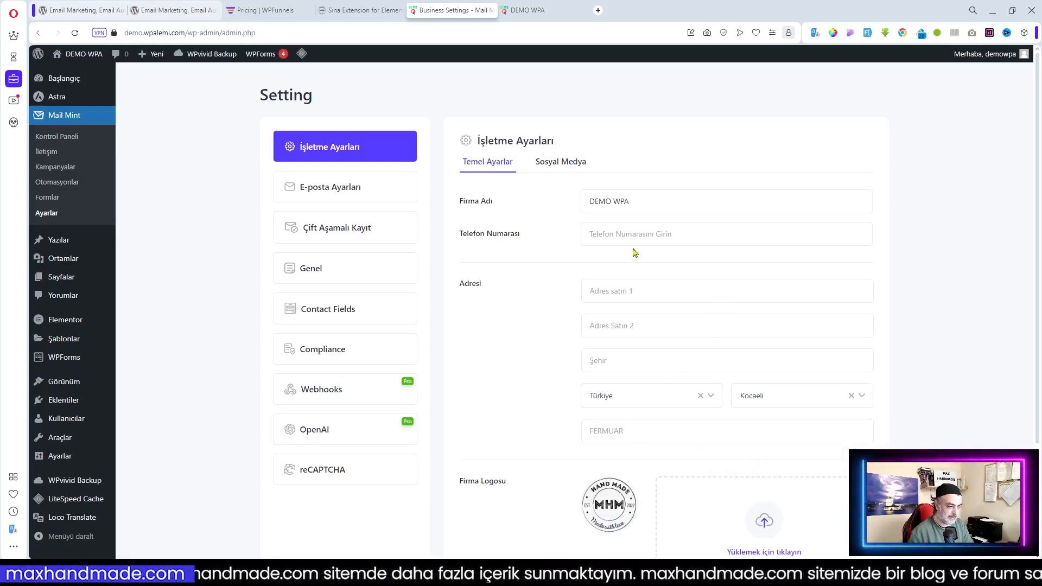
scroll(729, 282, down, 3)
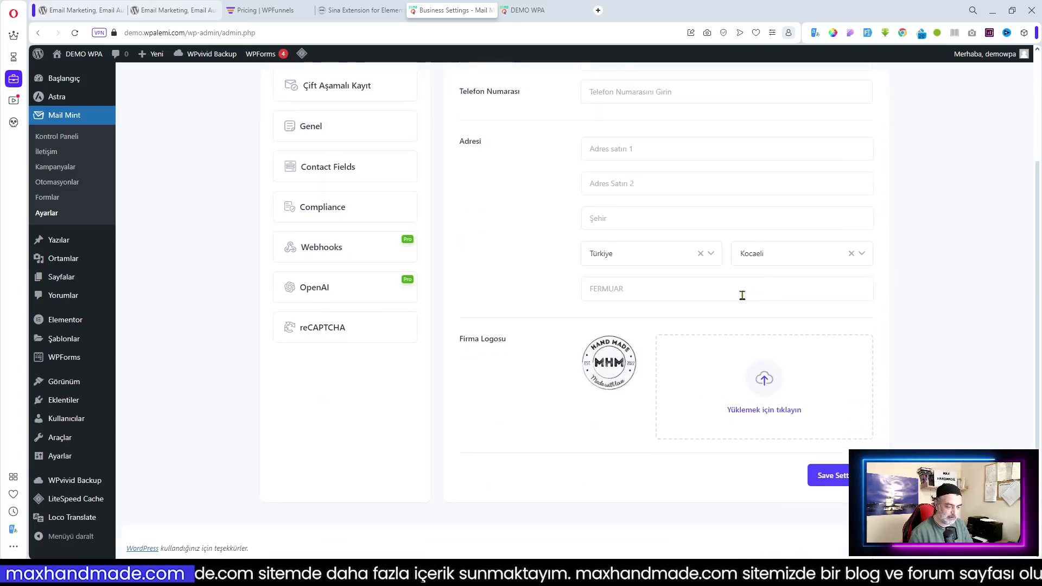
click(820, 475)
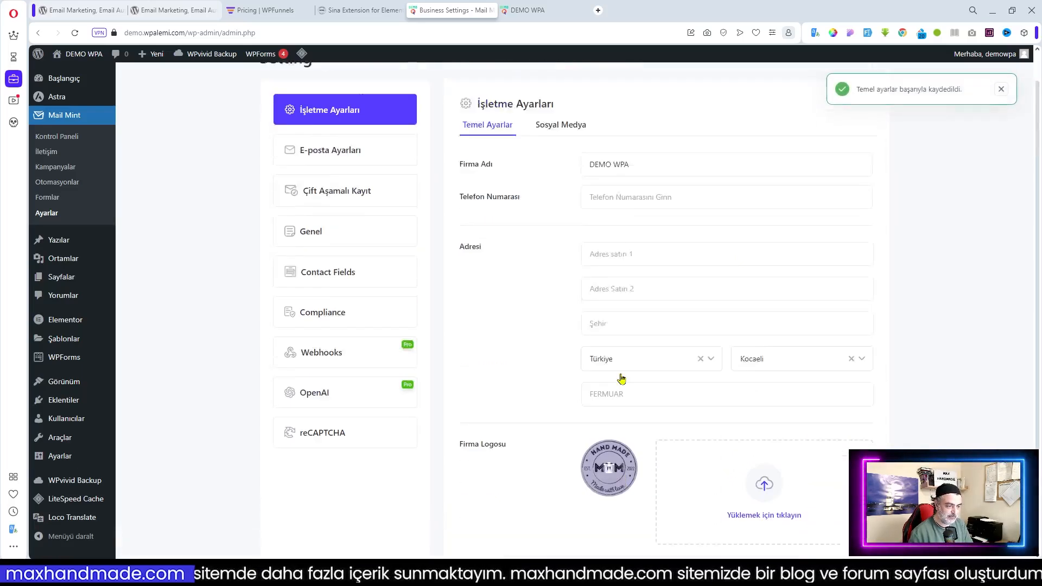
Add a new social profile entry under Sosyal Medya, then return to Temel Ayarlar
click(558, 162)
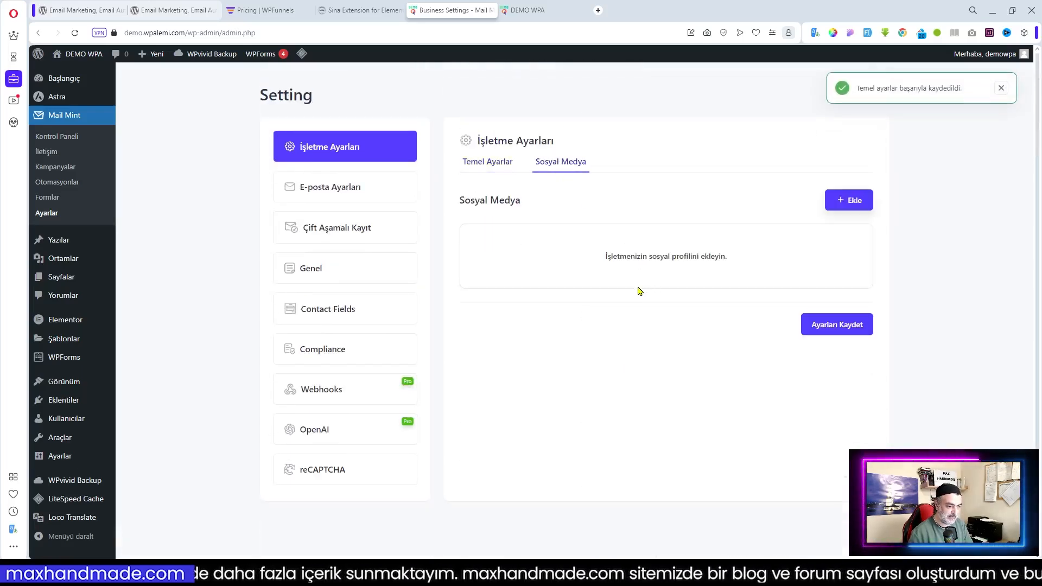
click(866, 210)
click(565, 250)
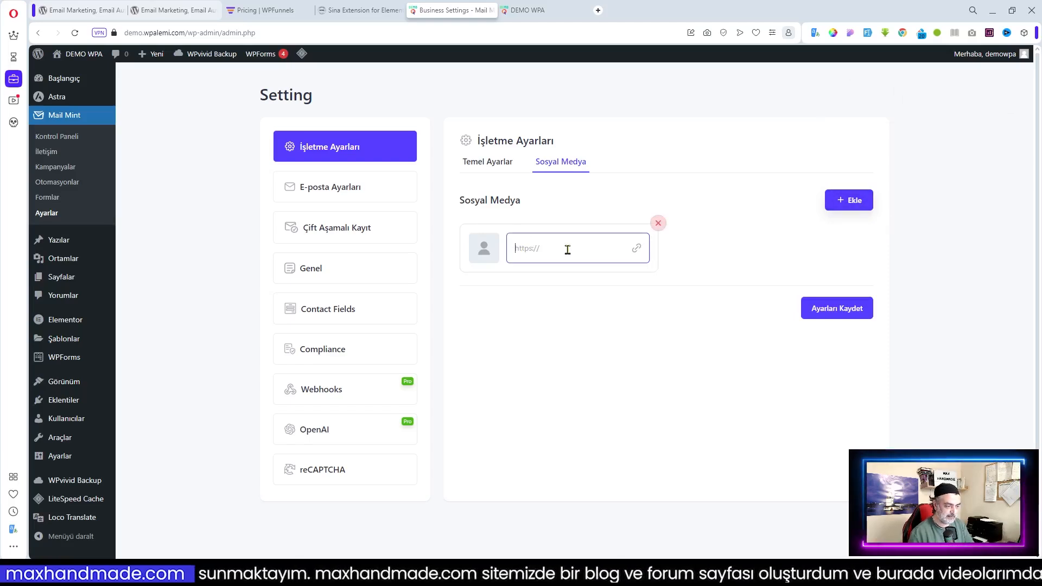
click(493, 164)
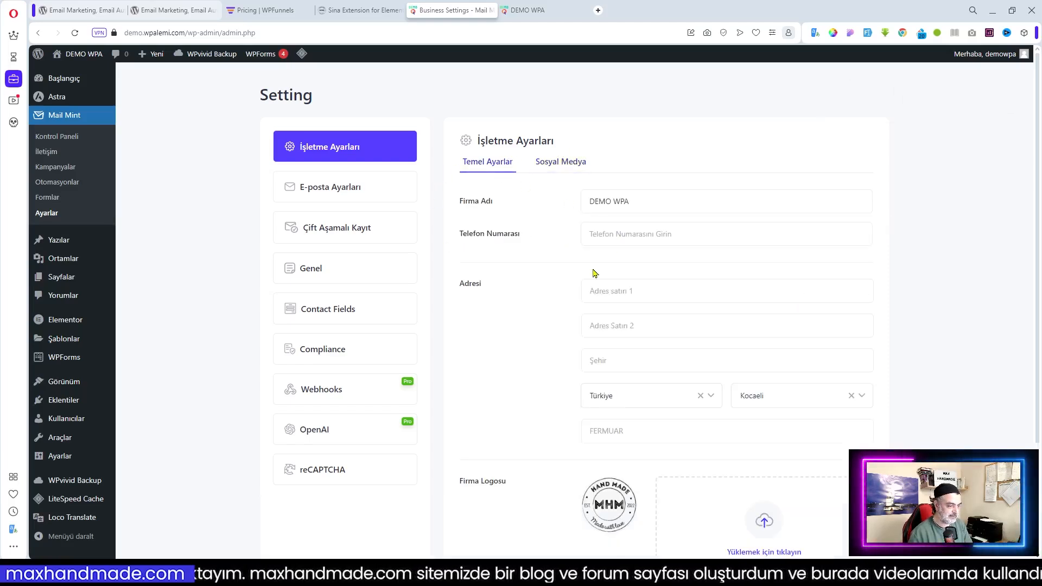
scroll(646, 324, down, 2)
scroll(654, 327, up, 2)
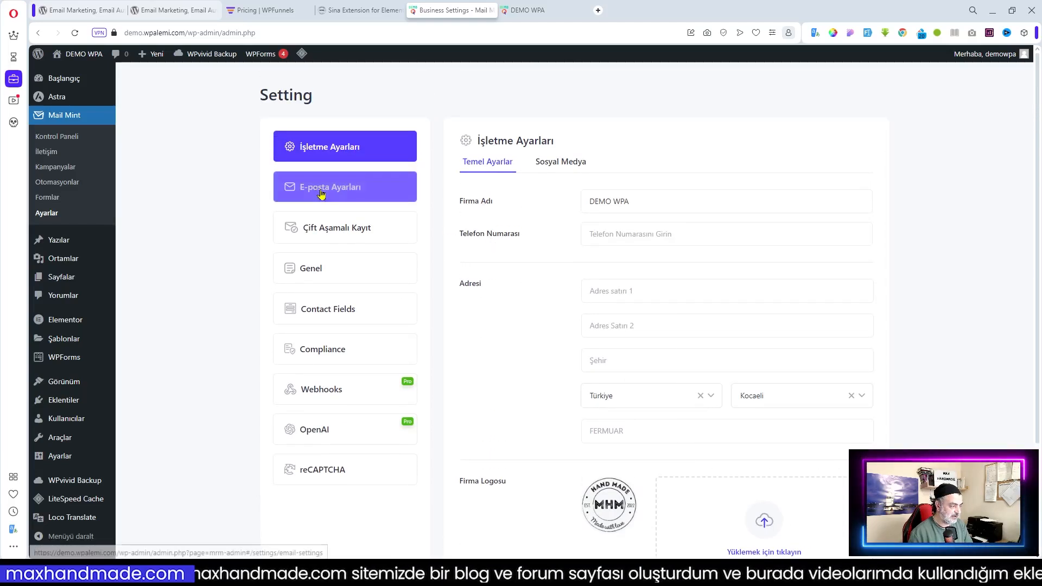
click(321, 194)
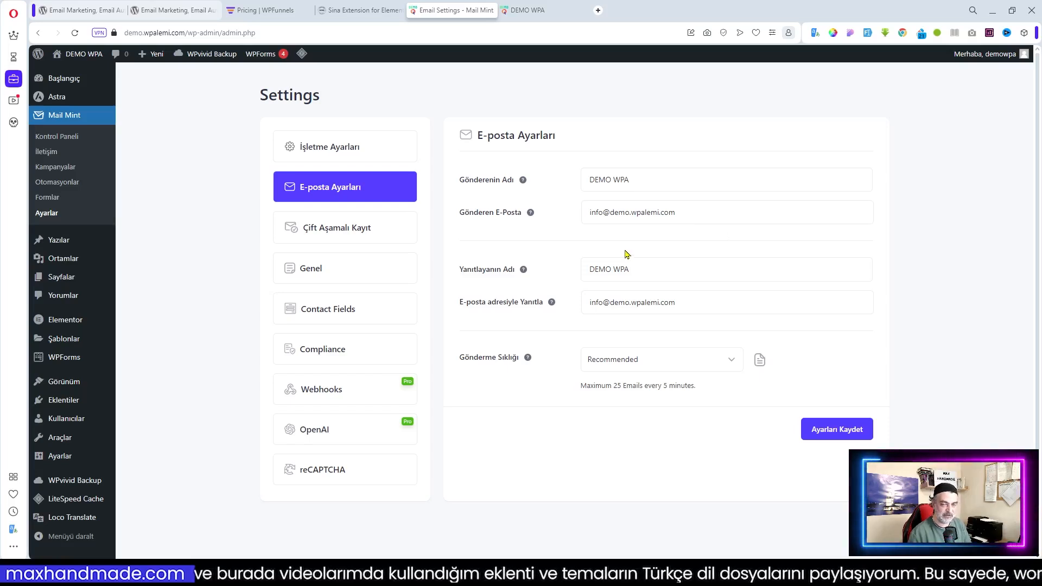
click(705, 213)
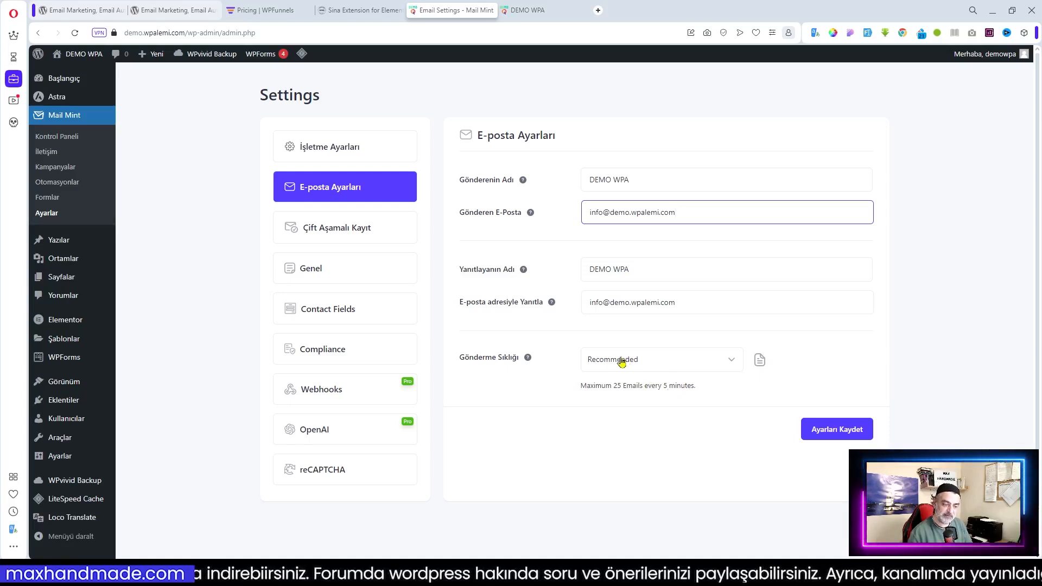
Keep Gönderme Sıklığı at Recommended and save the e-mail settings with Ayarları Kaydet
click(708, 366)
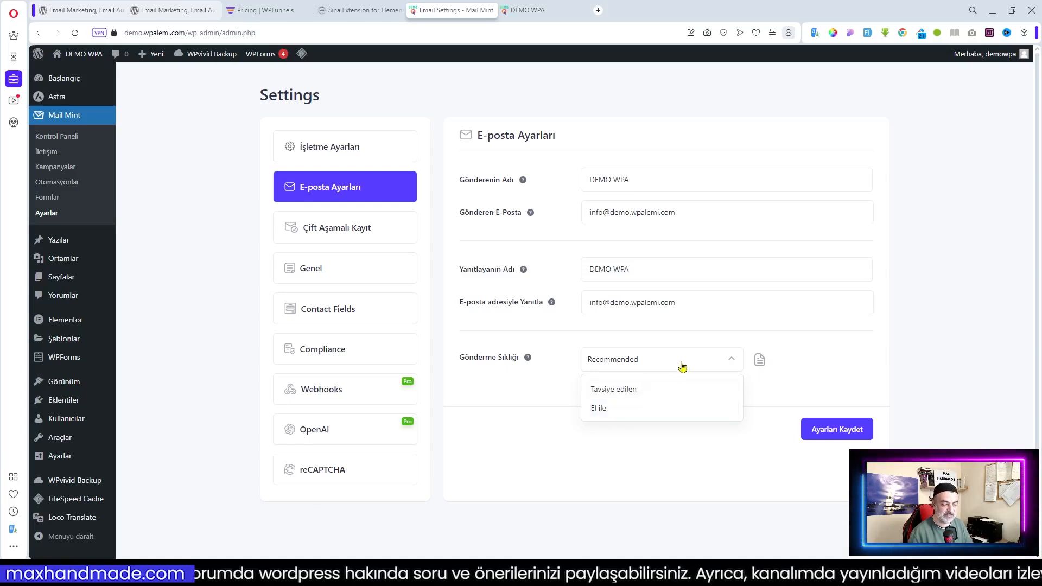
click(840, 369)
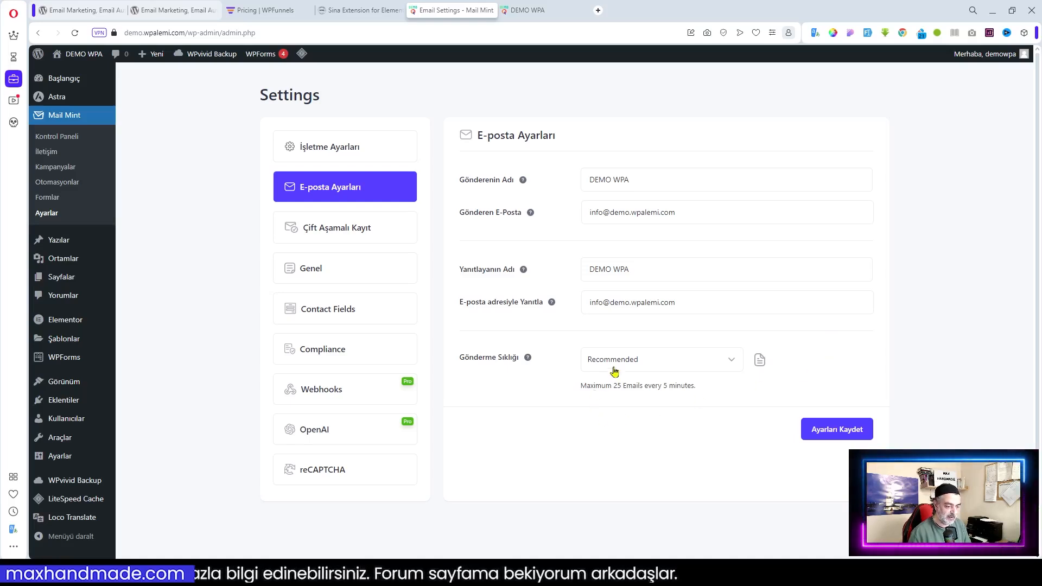
click(839, 432)
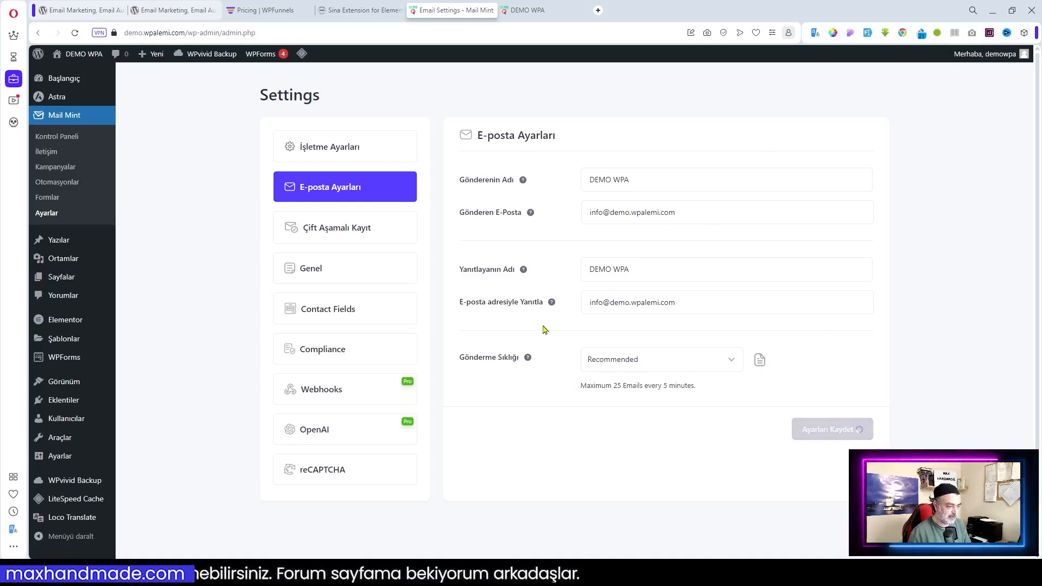
Show the Çift Aşamalı Kayıt double opt-in settings with their confirmation e-mail
click(345, 236)
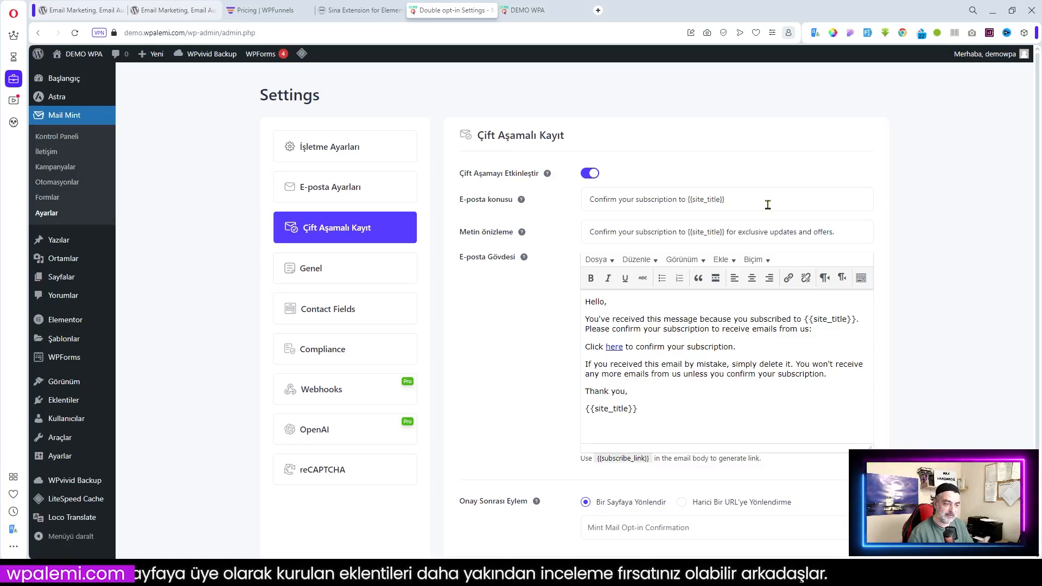
Translate the e-mail subject into Turkish and paste it over the English subject
drag(748, 204, 523, 204)
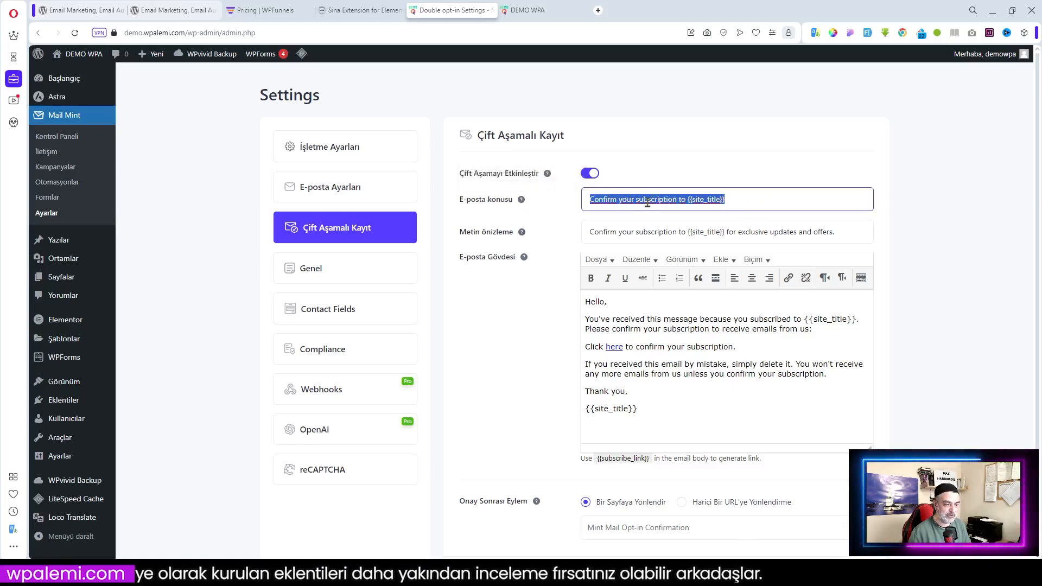
mouse_move(520, 200)
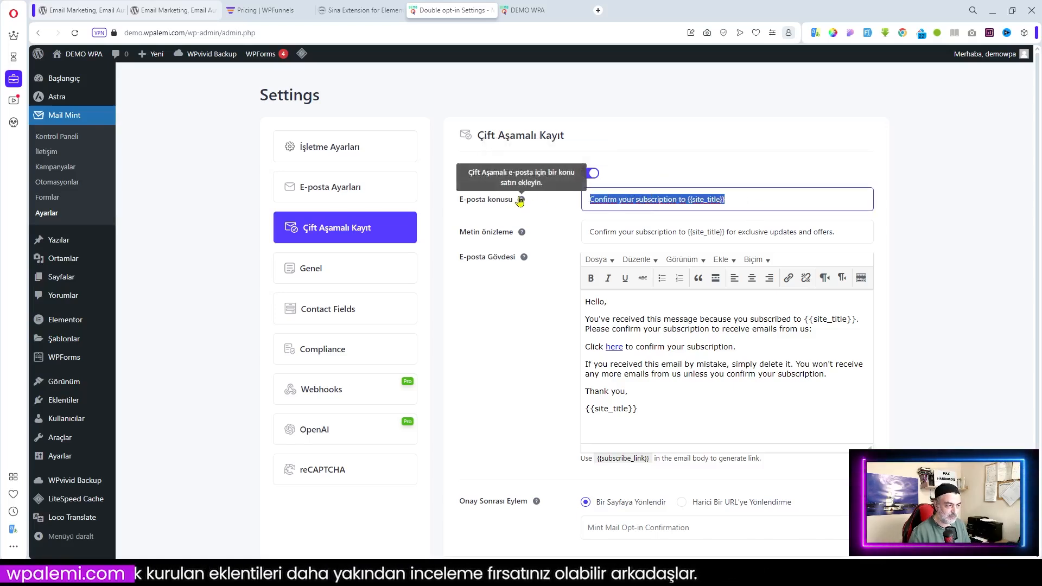
mouse_move(525, 259)
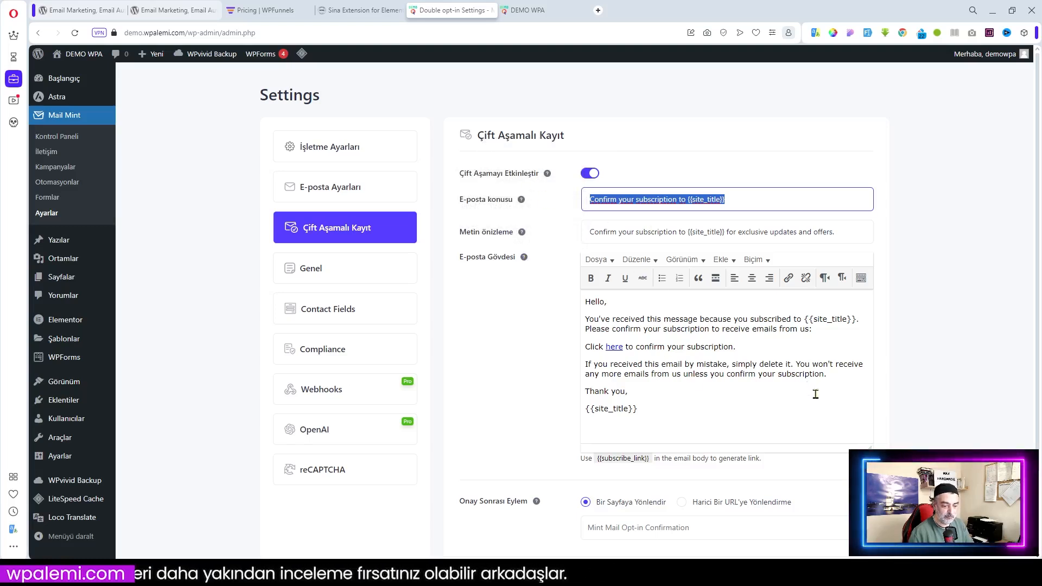
drag(718, 199, 624, 208)
right_click(678, 198)
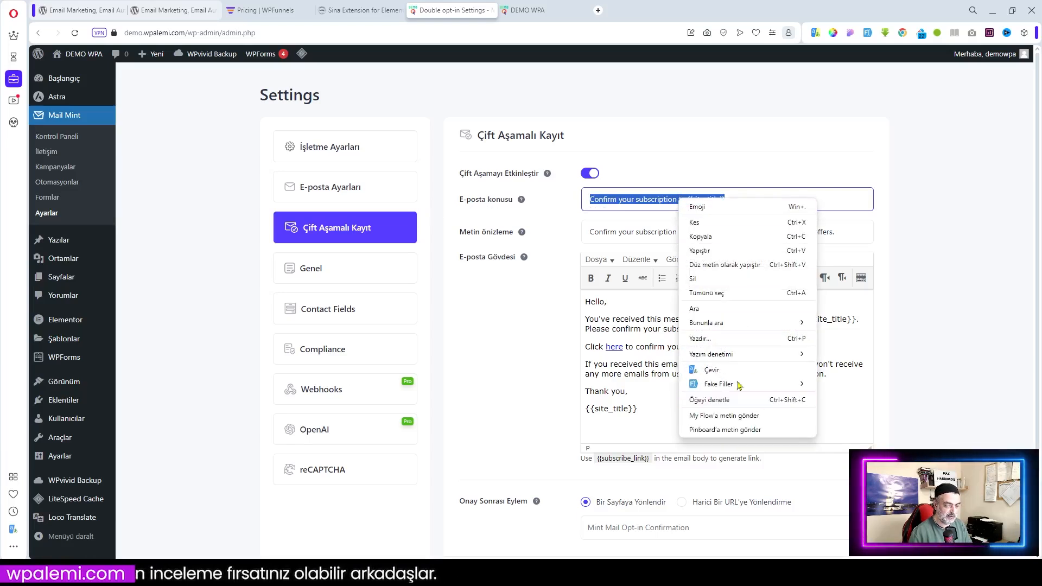
click(714, 370)
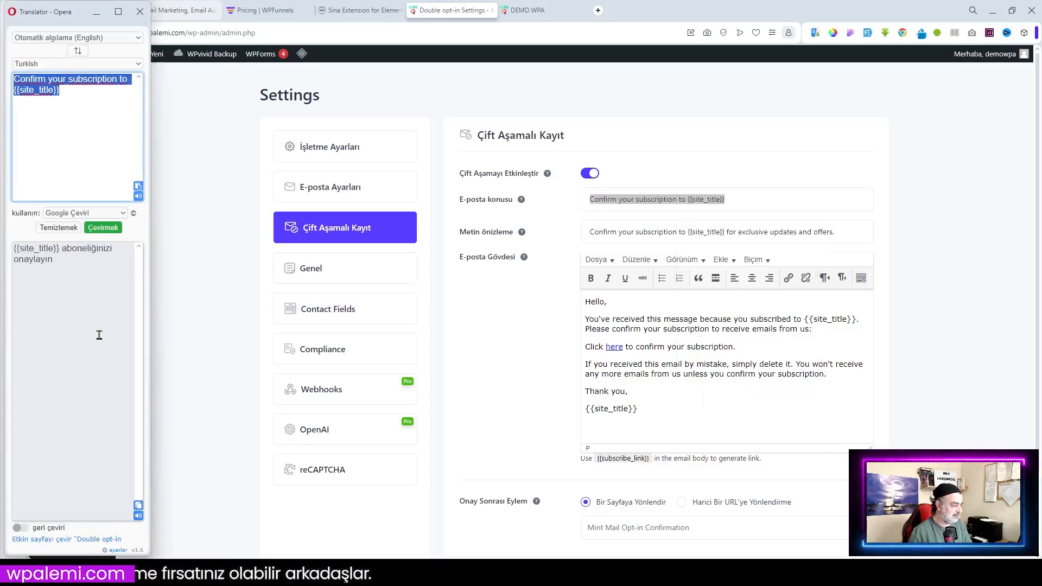
click(138, 505)
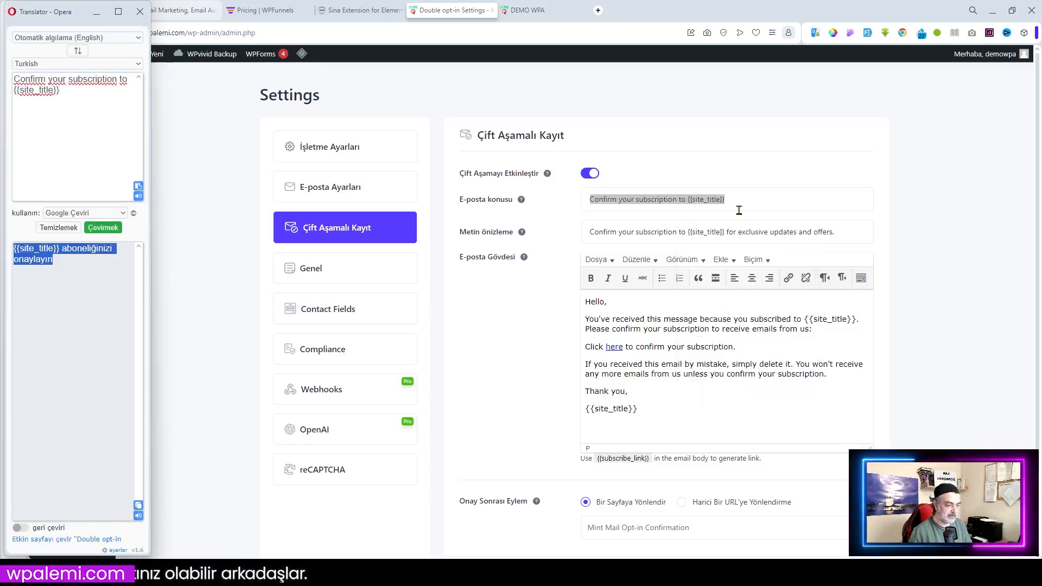
drag(751, 199, 510, 200)
key(ctrl+v)
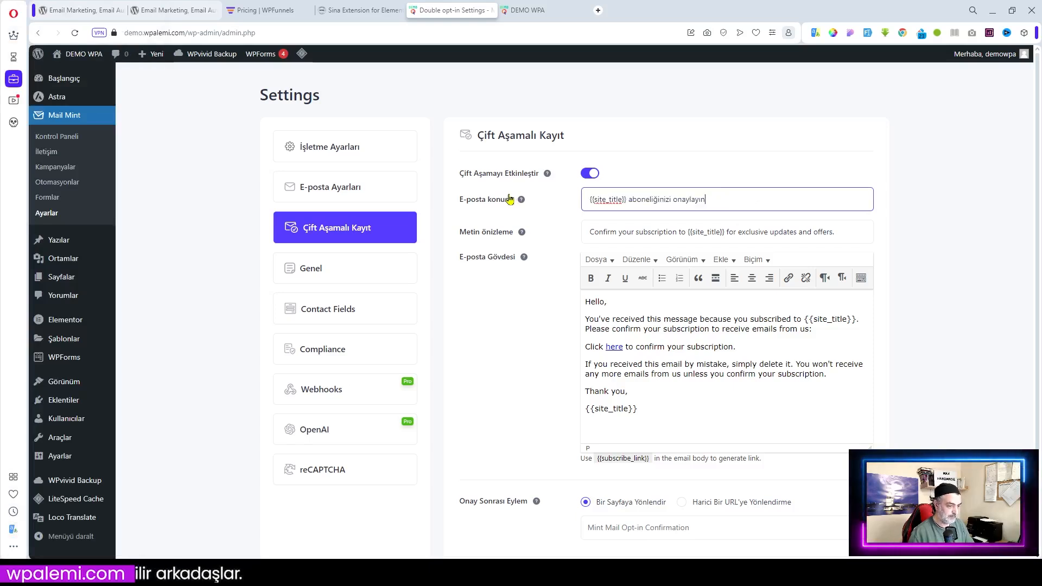
Replace the preview text with its Turkish translation
drag(845, 236, 582, 249)
right_click(636, 232)
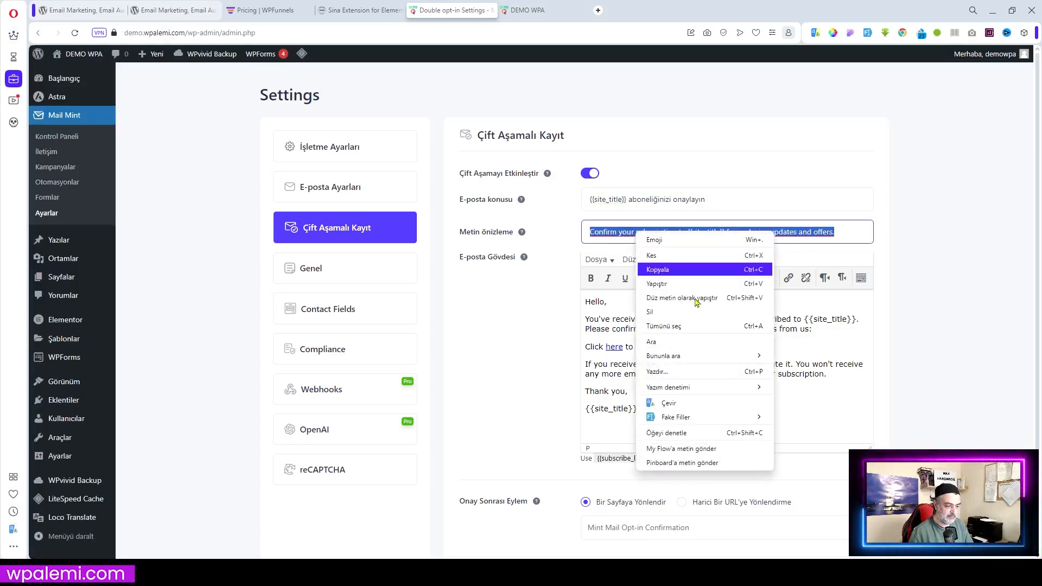
click(660, 404)
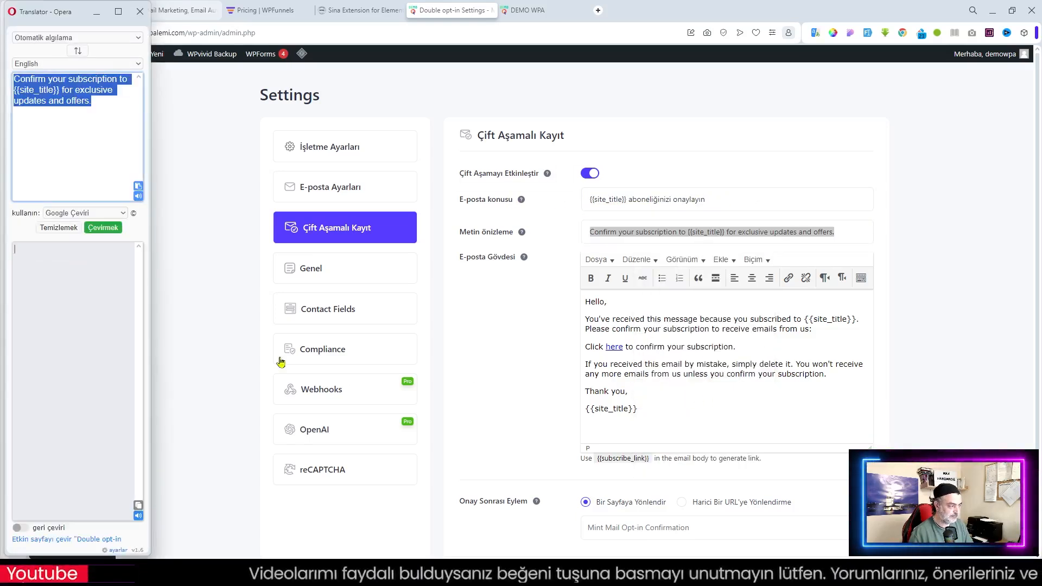
click(138, 505)
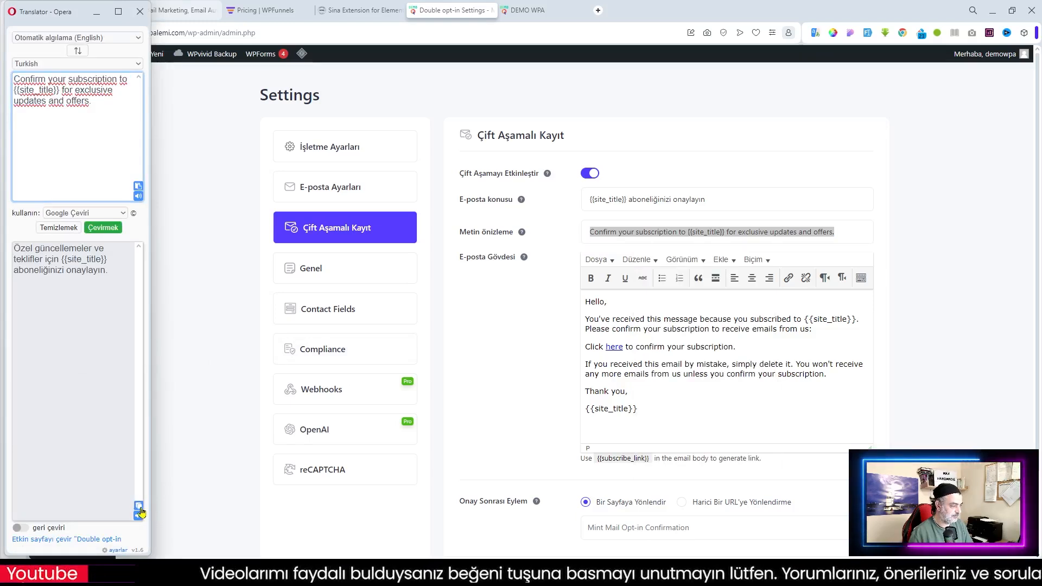
right_click(733, 232)
click(748, 285)
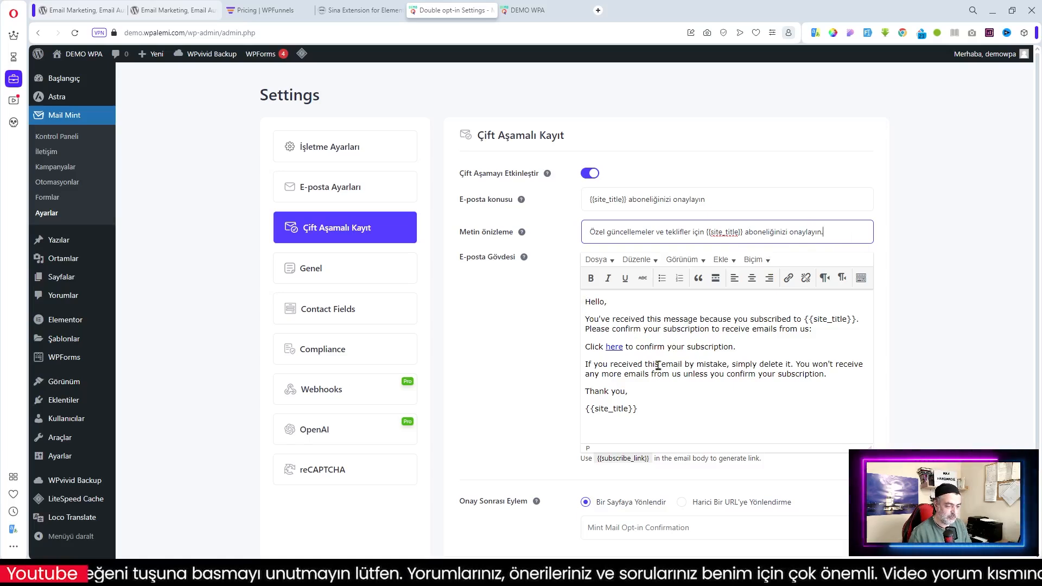
Replace the greeting and first paragraph with Turkish and remove the blank line after 'Merhaba,'
drag(586, 302, 816, 330)
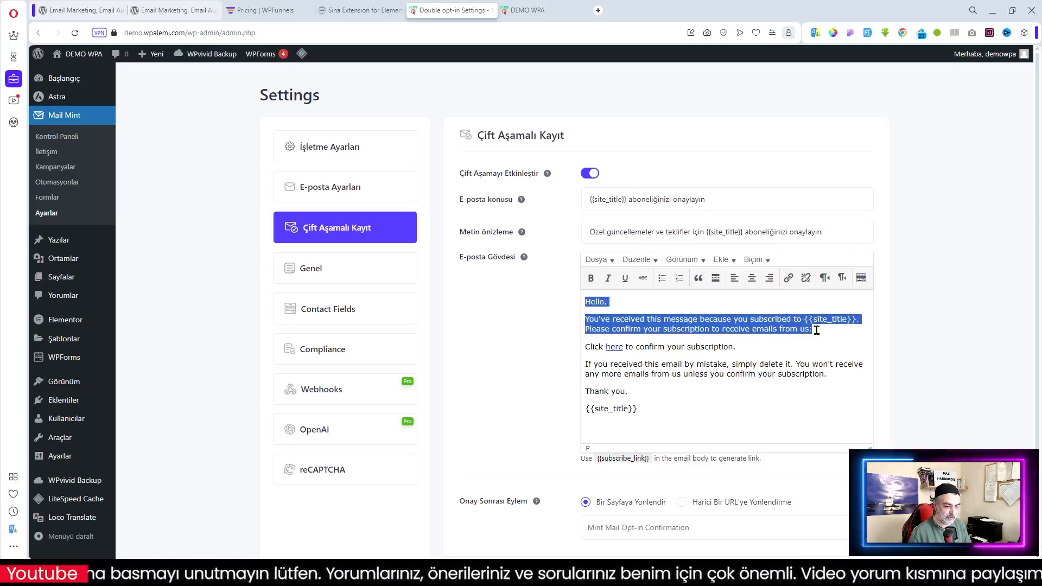
right_click(769, 328)
click(814, 386)
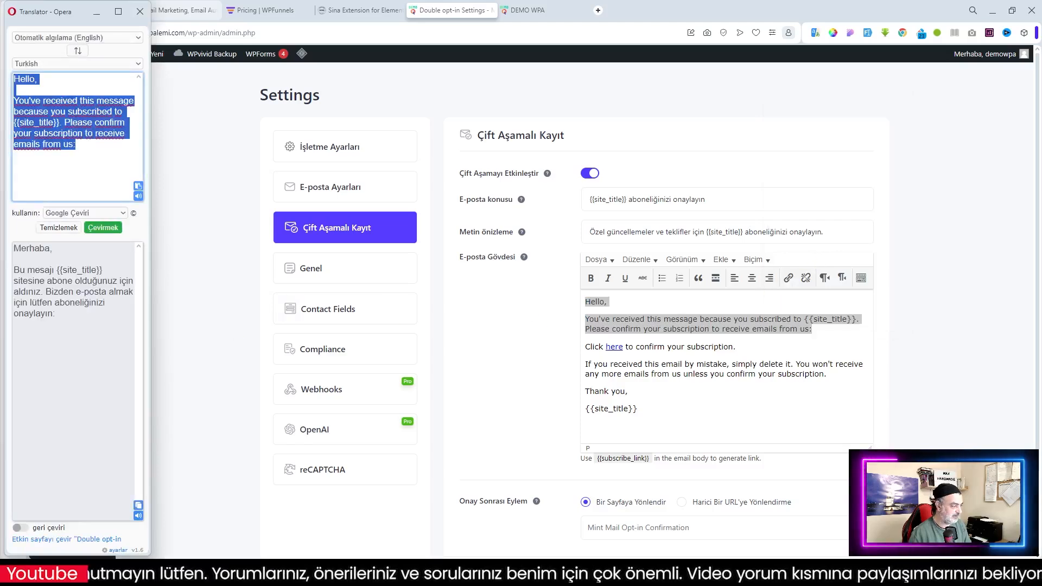
click(138, 505)
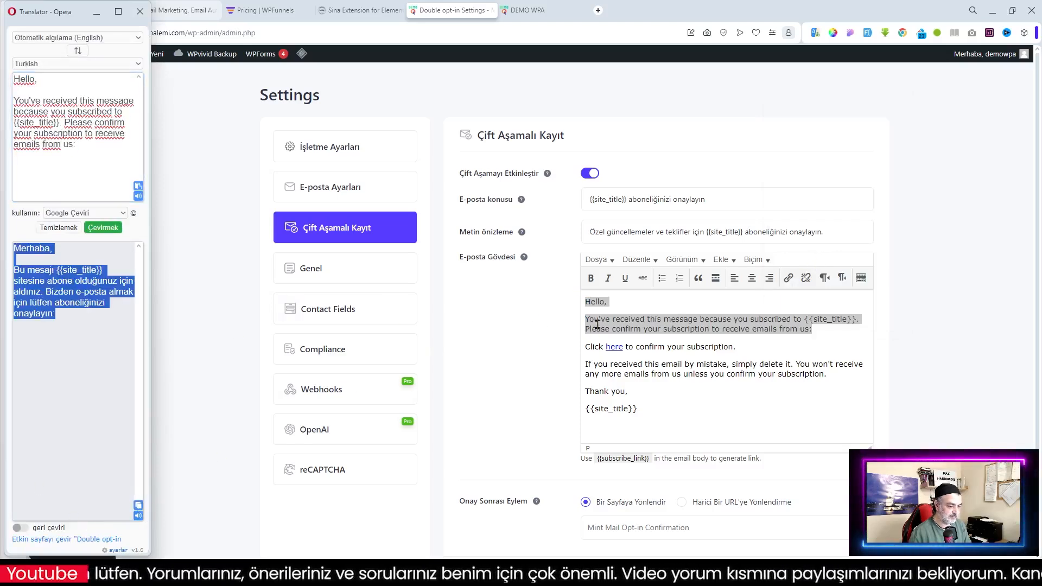
right_click(593, 302)
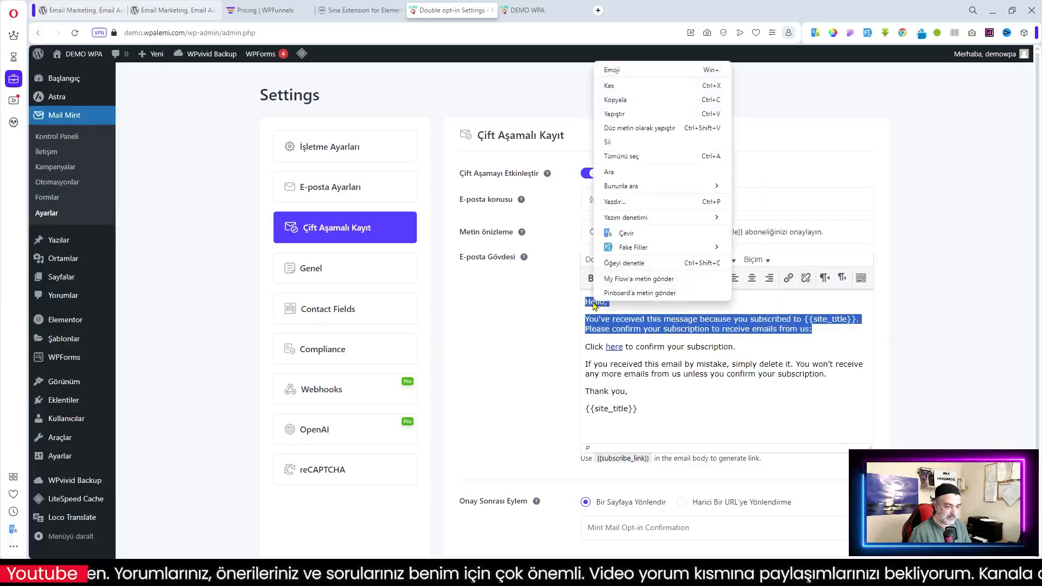
click(624, 115)
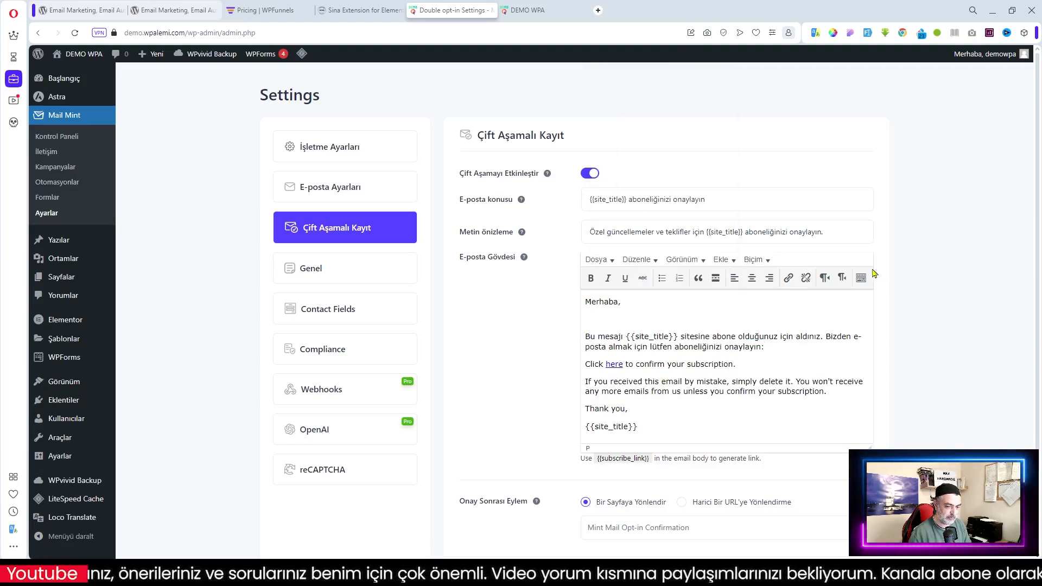
click(587, 333)
key(BackSpace)
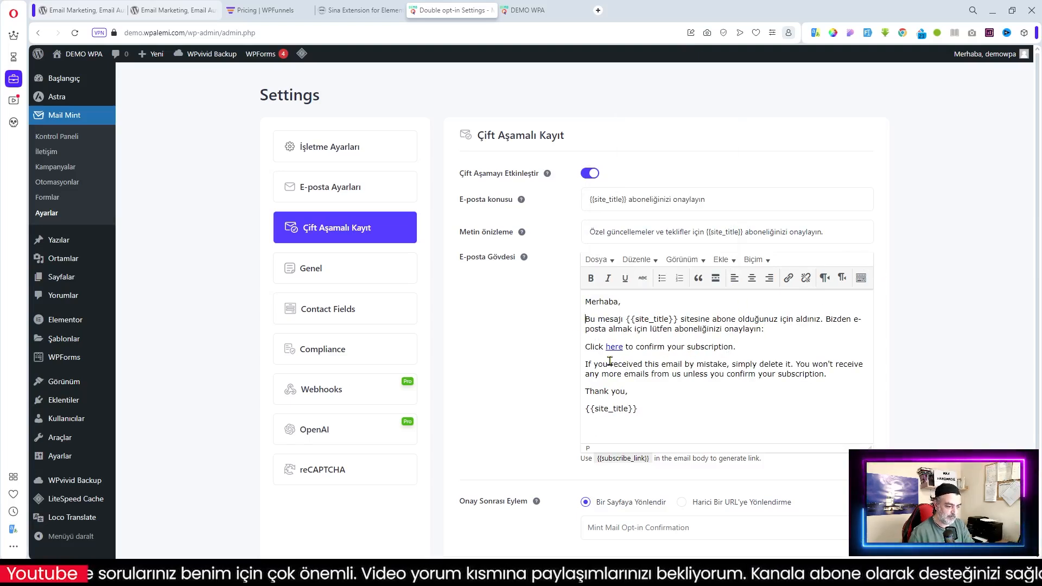
mouse_move(592, 348)
mouse_down()
mouse_move(737, 347)
mouse_move(587, 346)
mouse_up()
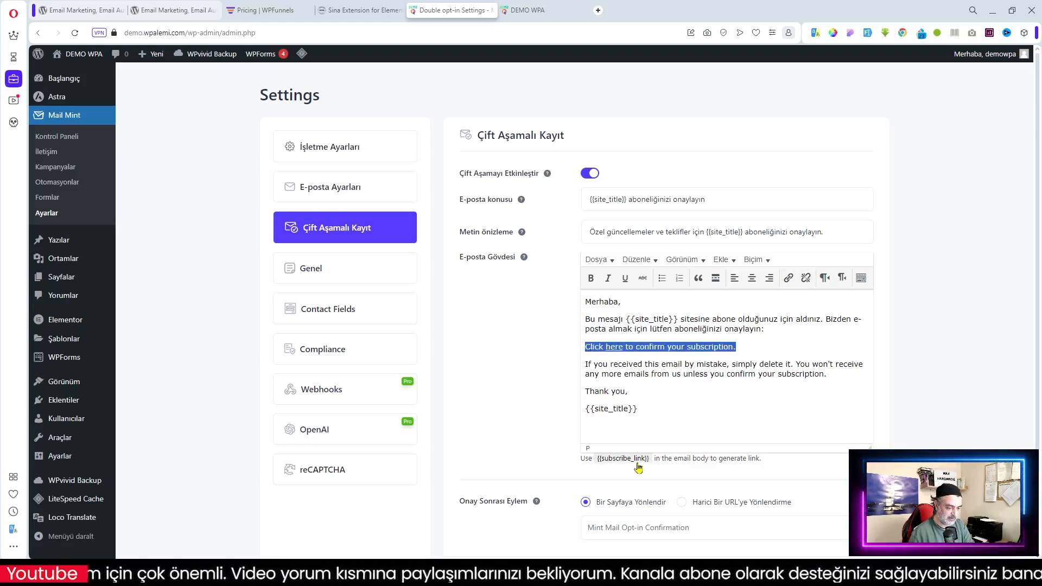
click(619, 348)
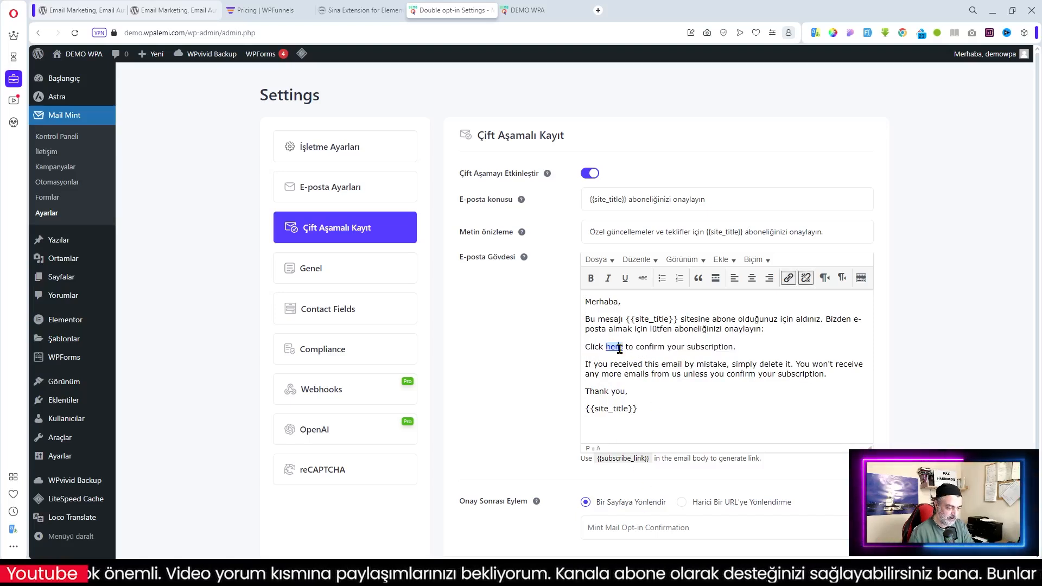
click(788, 278)
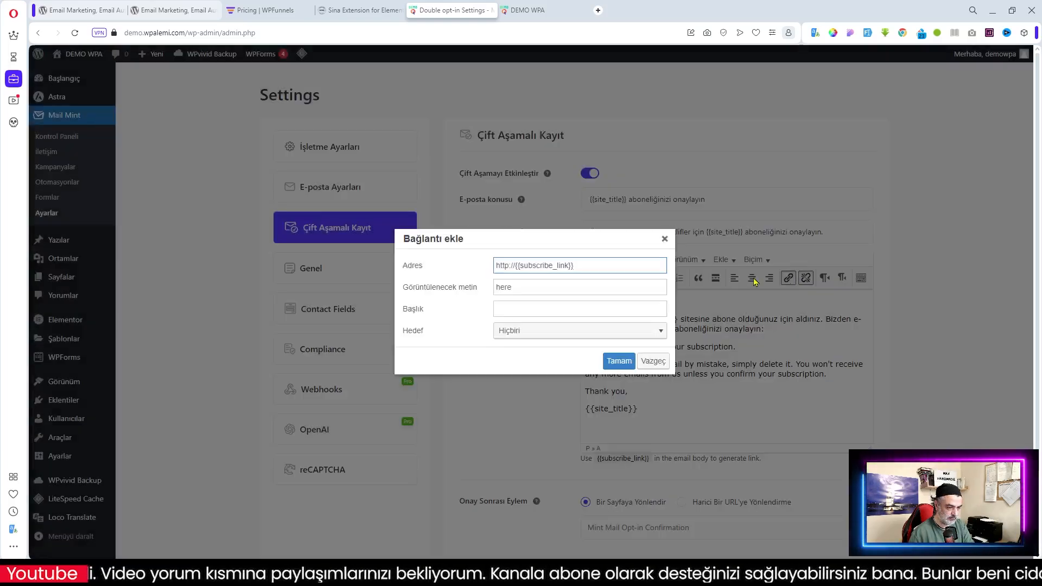
drag(585, 265, 471, 267)
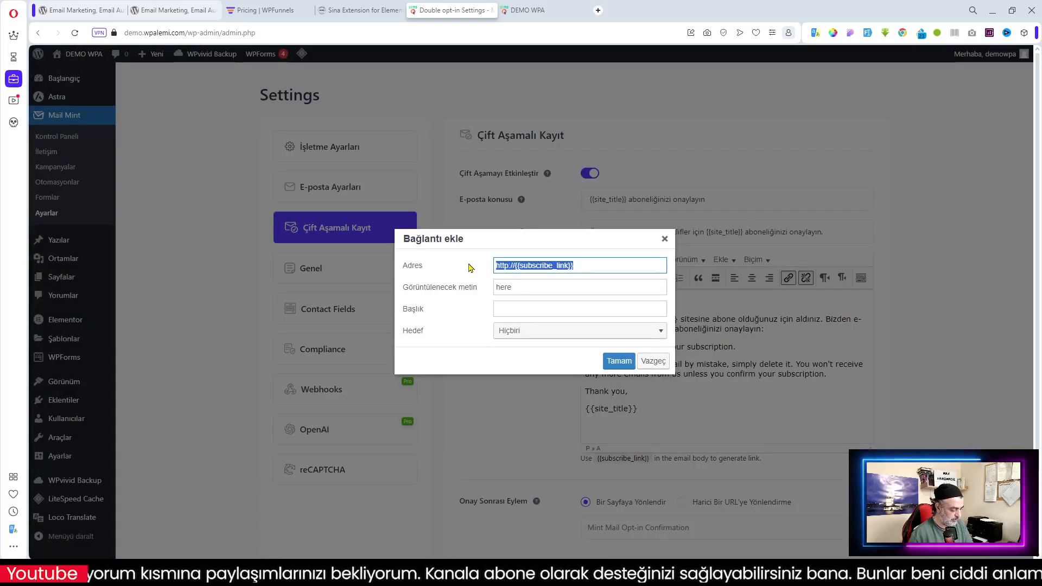
click(654, 362)
click(657, 406)
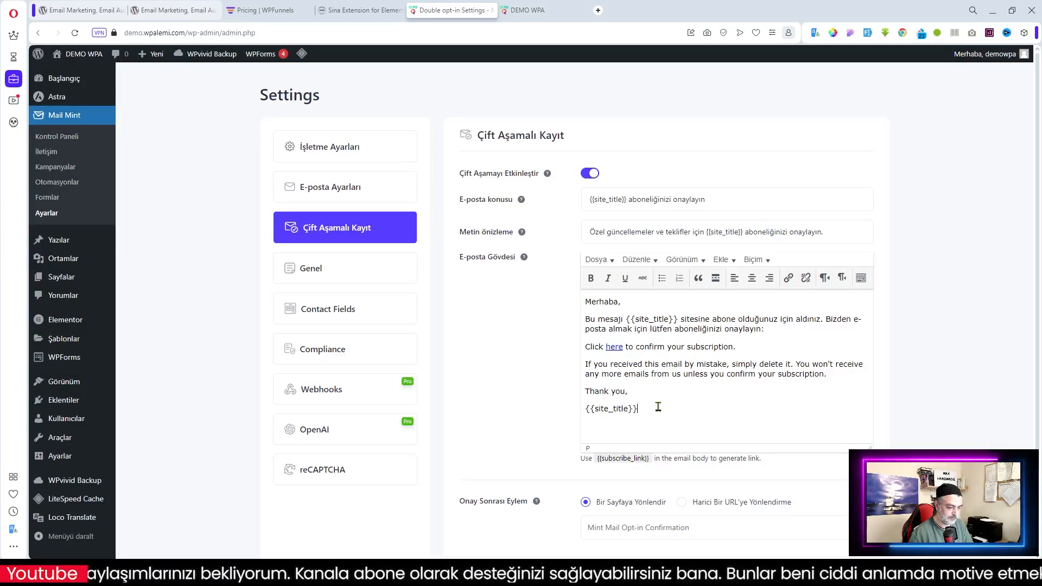
key(ctrl+v)
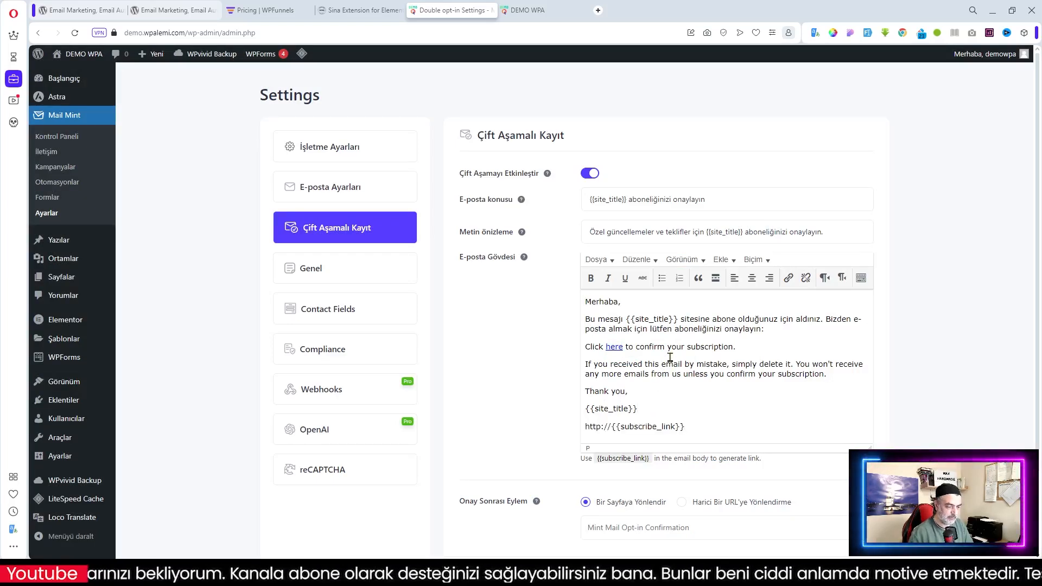
drag(585, 348, 747, 389)
right_click(731, 373)
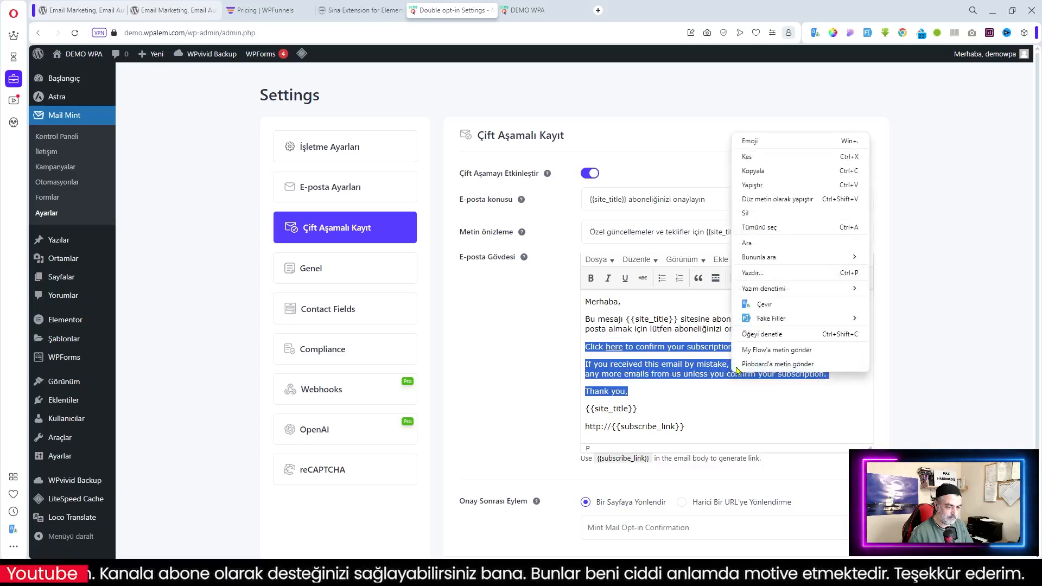
click(775, 305)
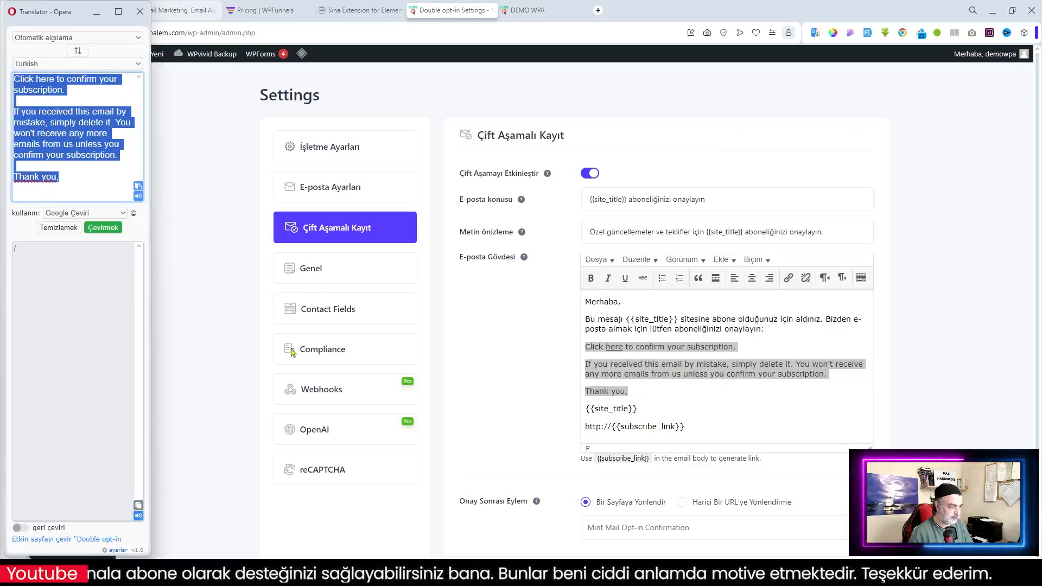
click(138, 505)
click(644, 349)
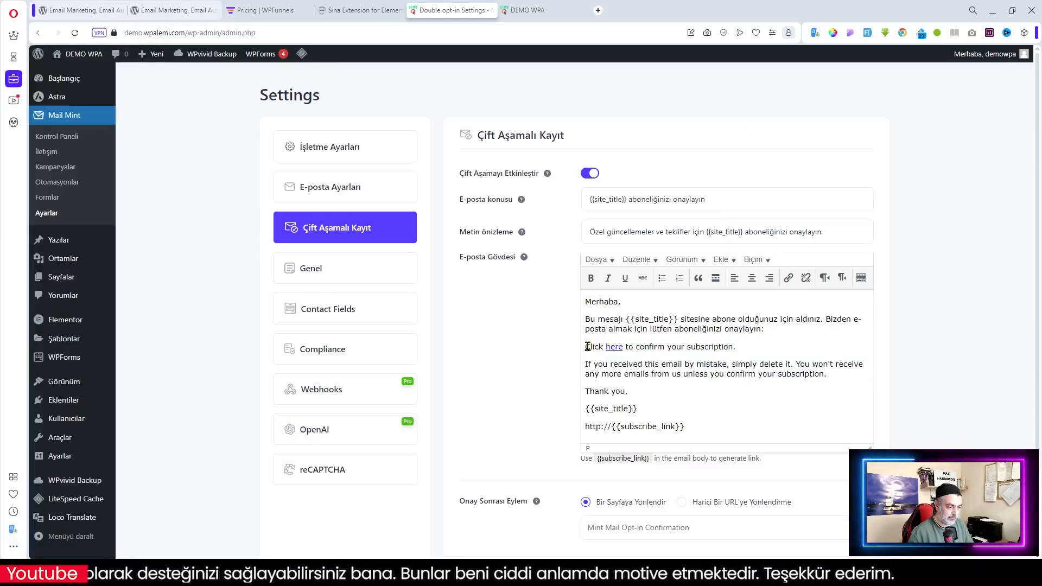
drag(588, 346, 647, 388)
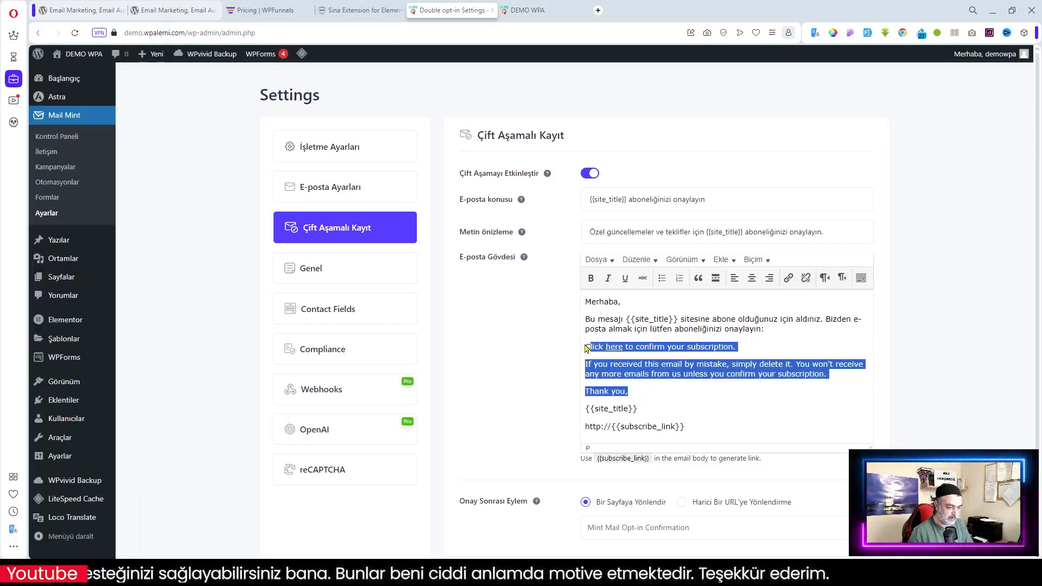
drag(585, 347, 636, 385)
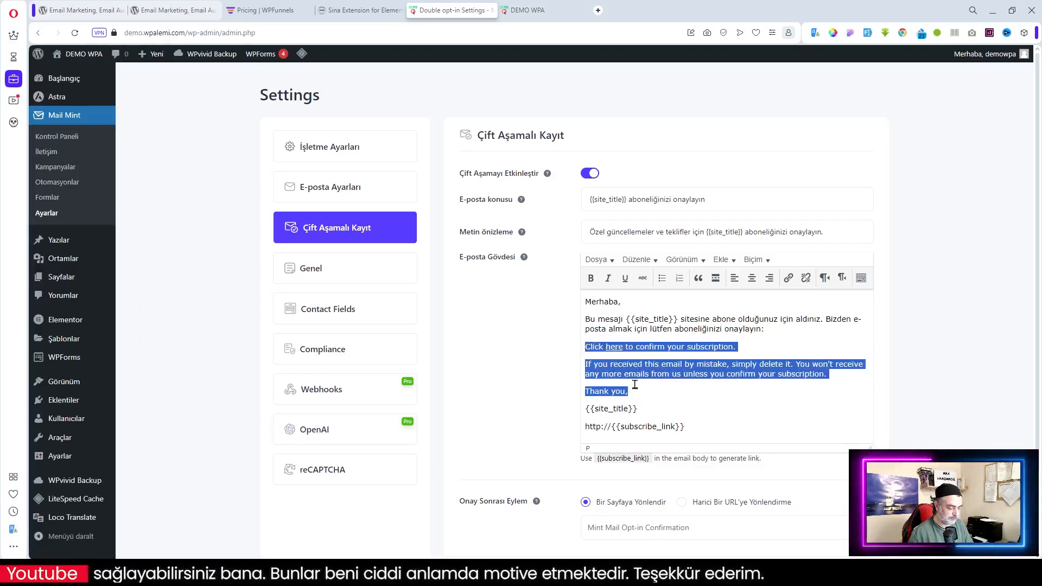
key(ctrl+v)
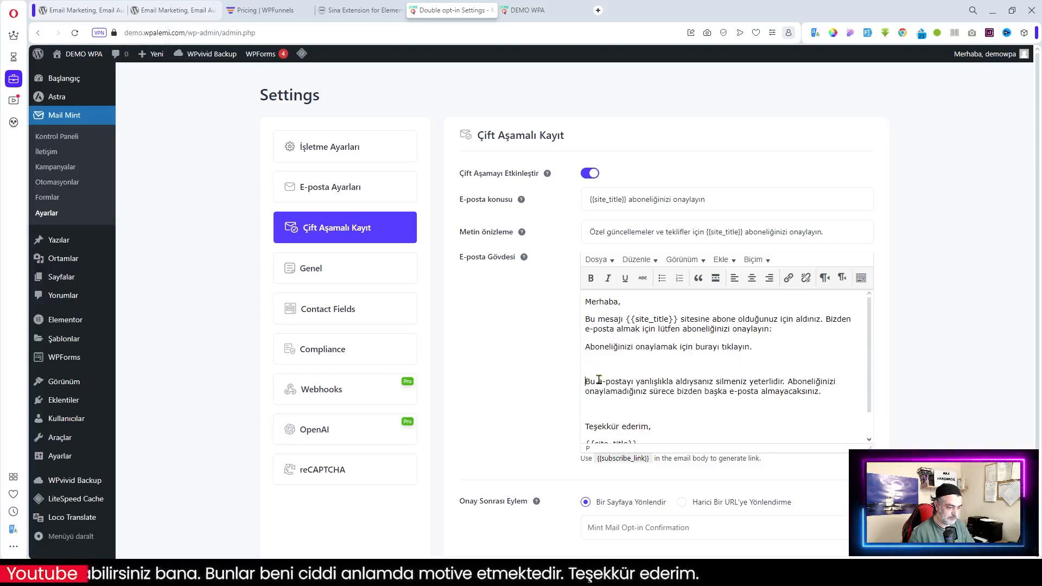
key(BackSpace)
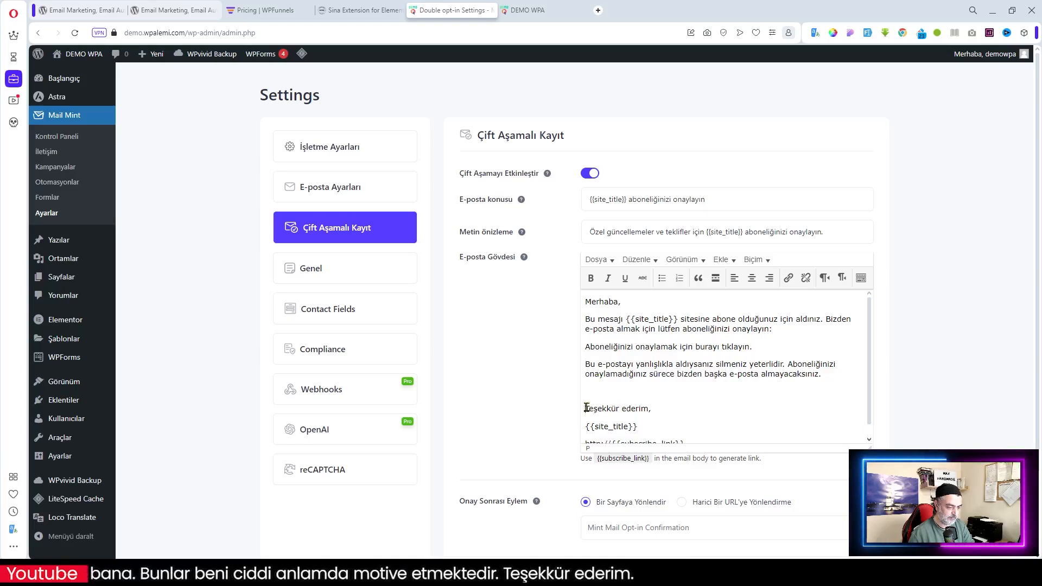
key(BackSpace)
drag(689, 426, 560, 430)
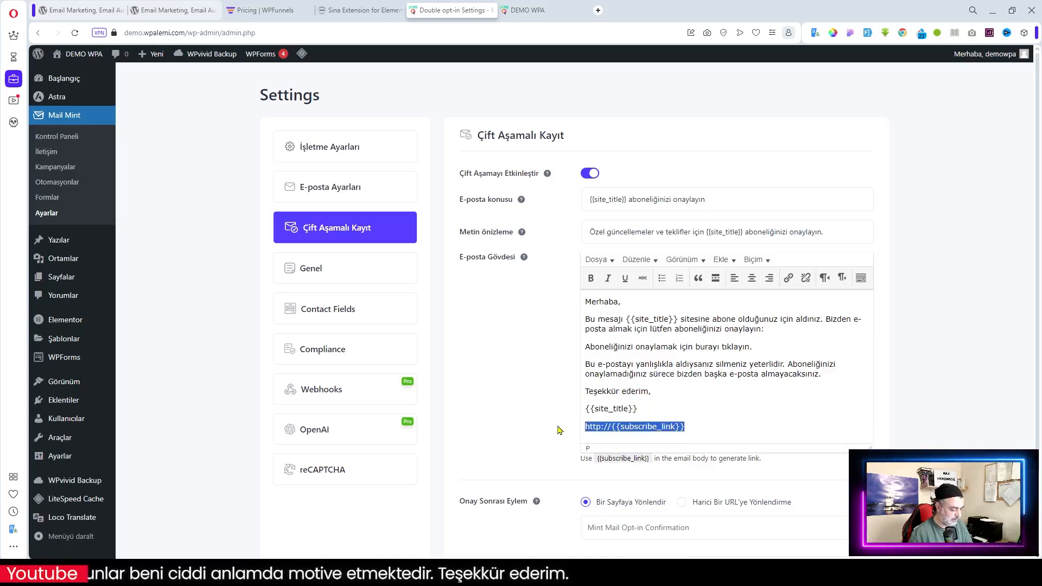
key(BackSpace)
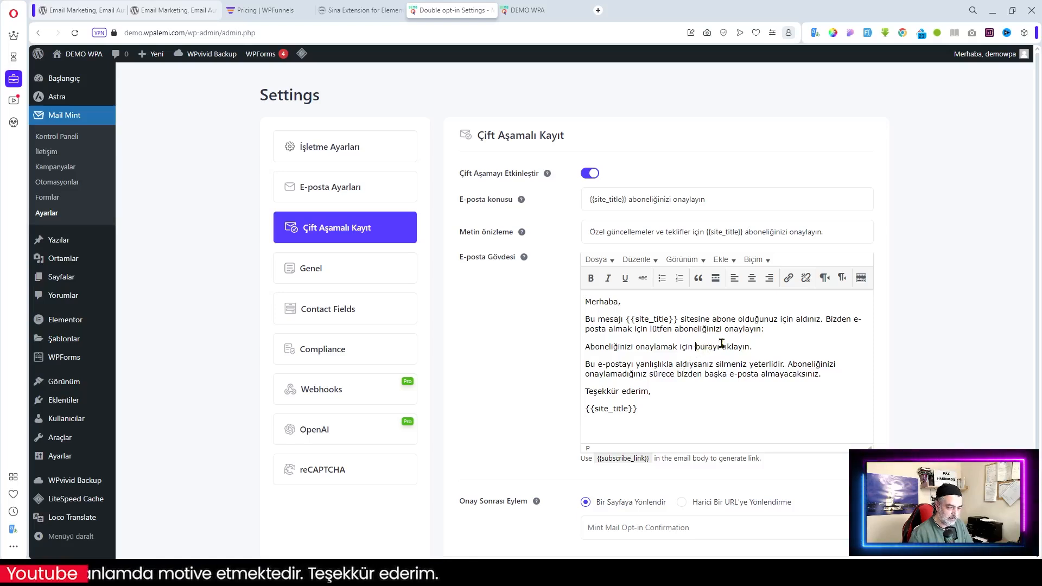
drag(722, 343, 699, 346)
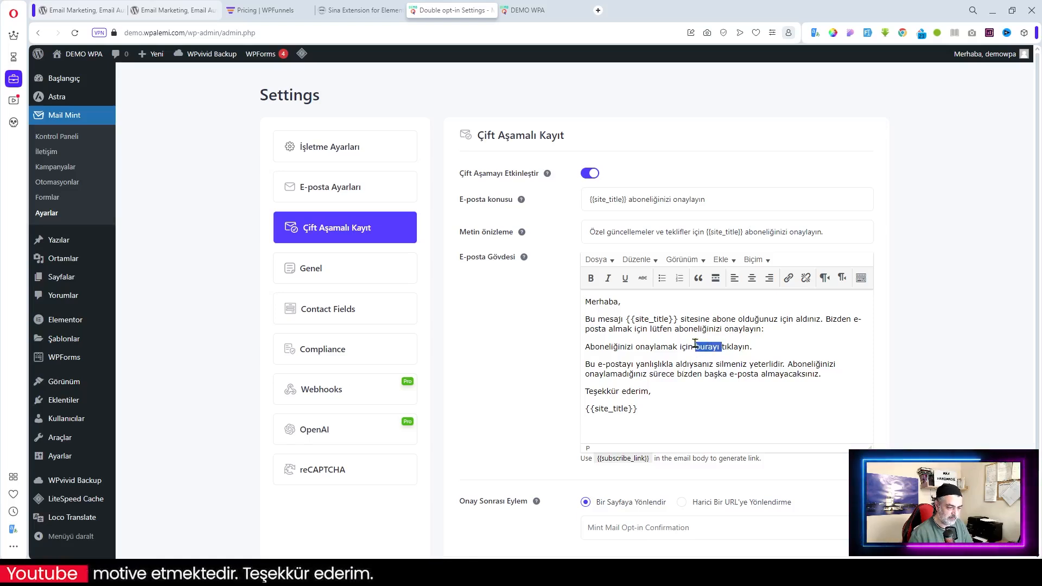
click(789, 279)
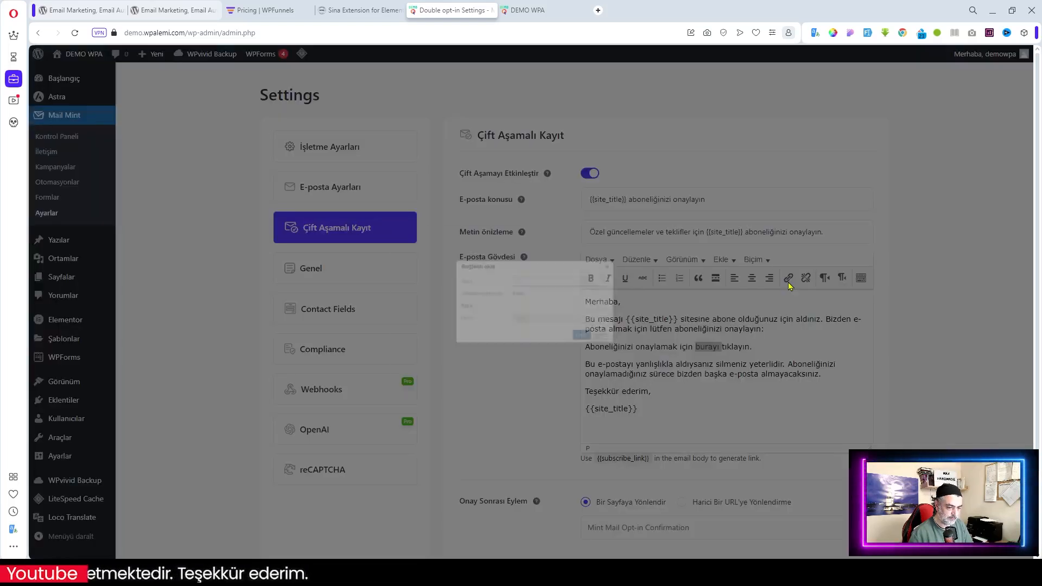
click(516, 267)
key(ctrl+v)
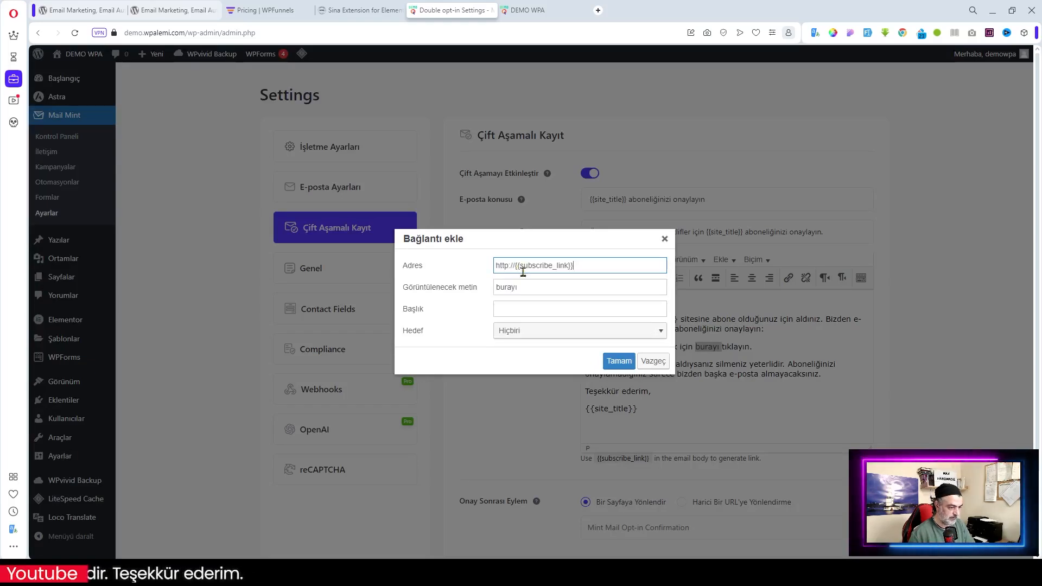
click(618, 361)
click(752, 423)
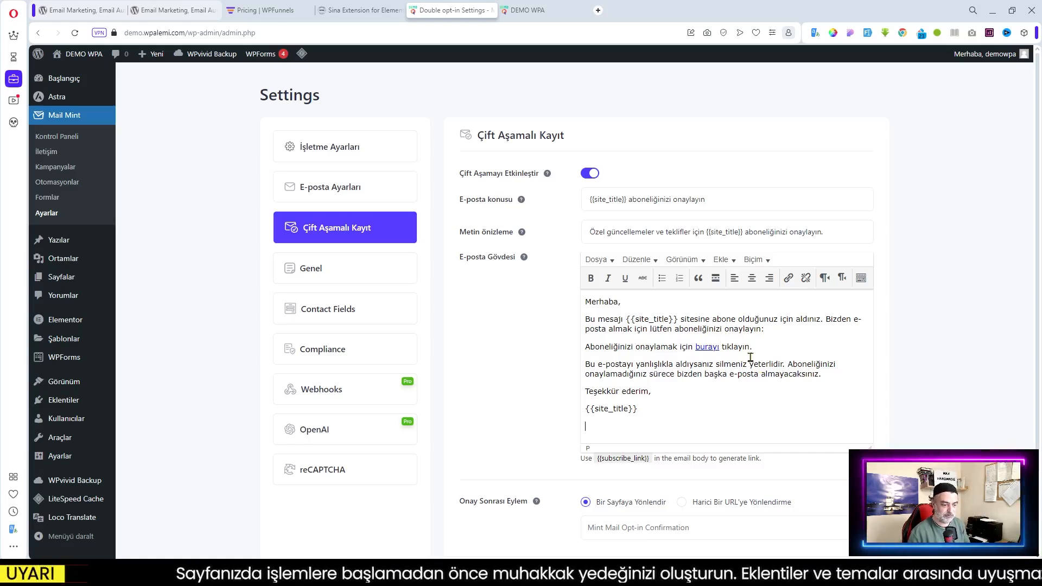
scroll(750, 357, down, 2)
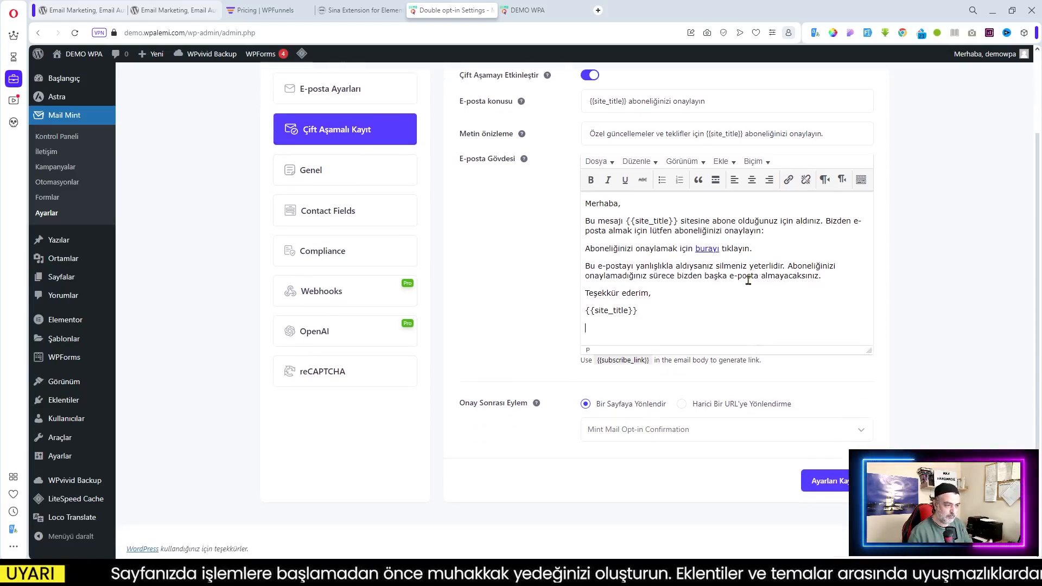
scroll(743, 282, up, 1)
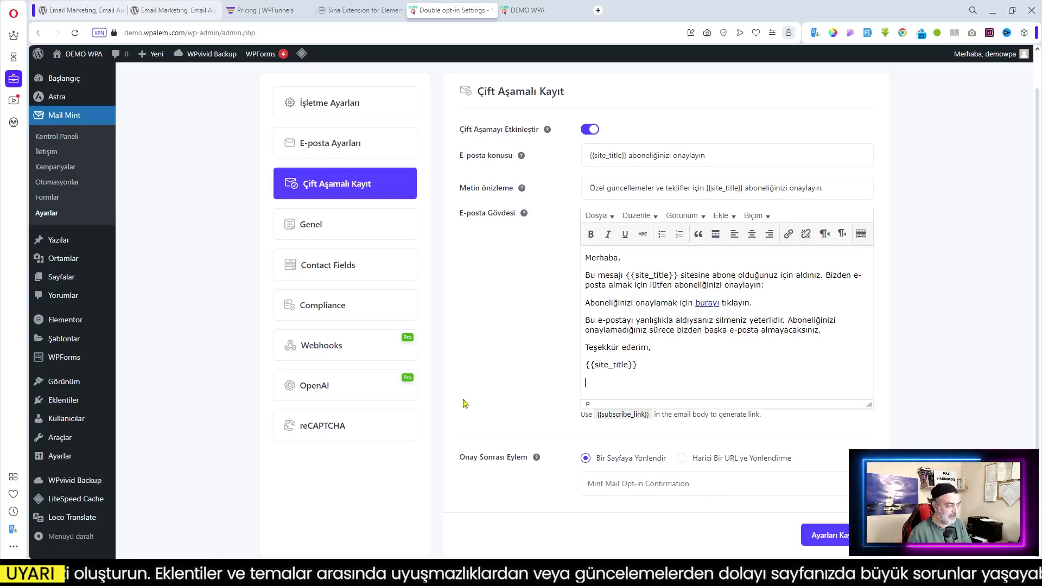
Open Sayfalar in a new tab and edit the Mint Mail Opt-in Confirmation page
mouse_move(59, 280)
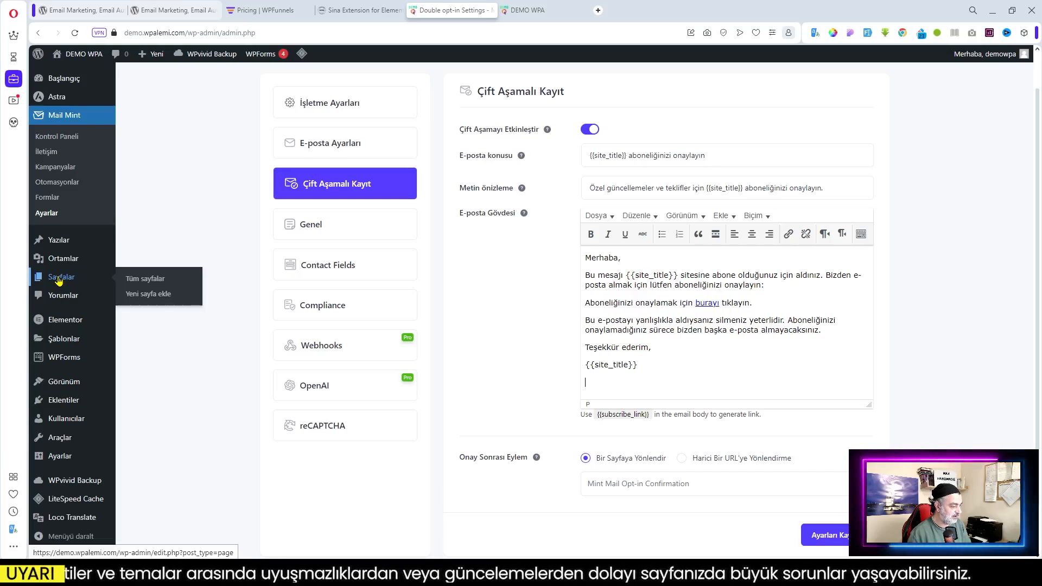
middle_click(58, 281)
click(562, 11)
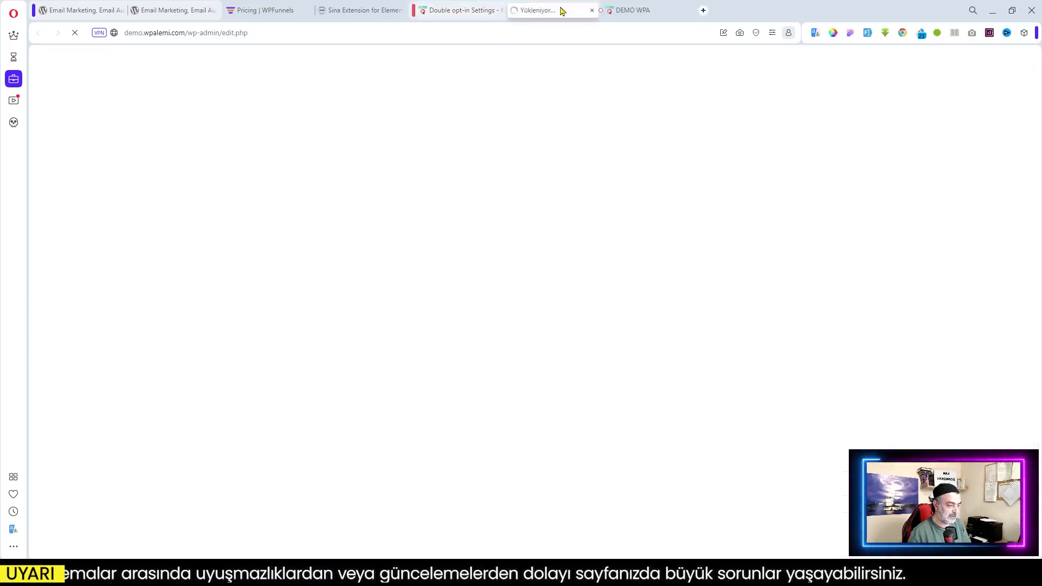
mouse_move(284, 174)
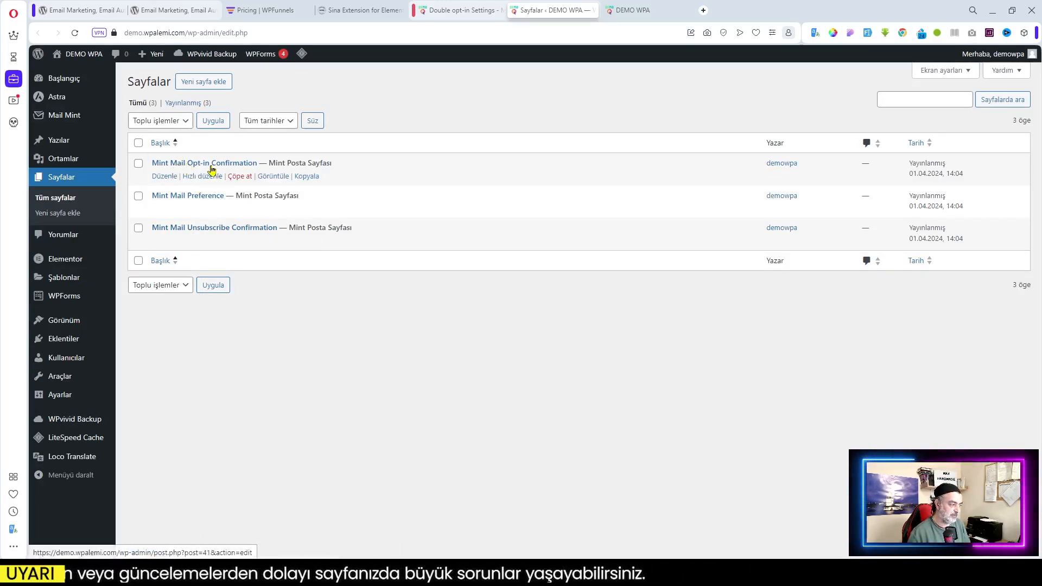
click(164, 176)
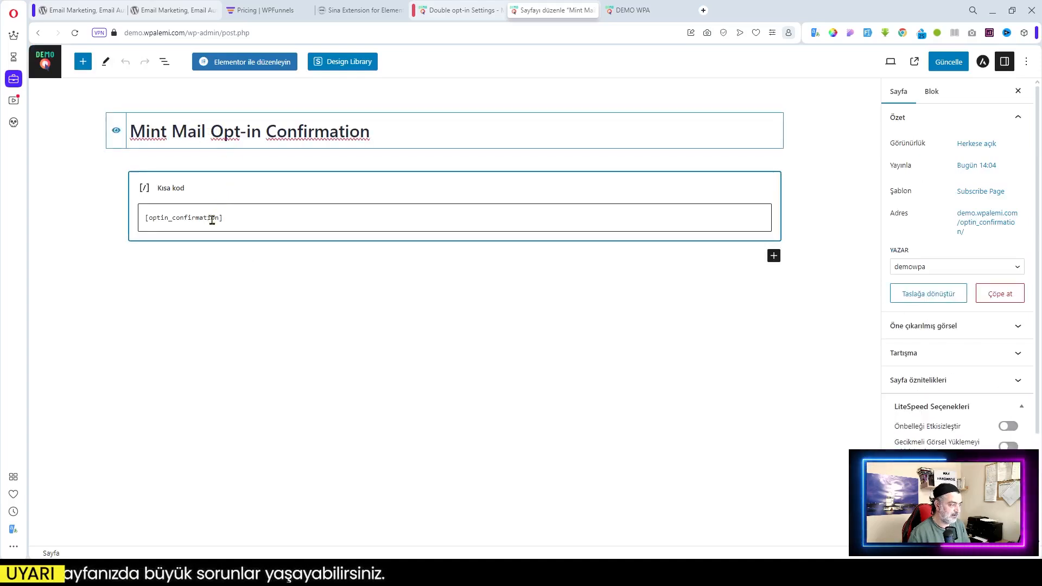
Replace the English page title with its Turkish translation from Opera Translator
click(239, 216)
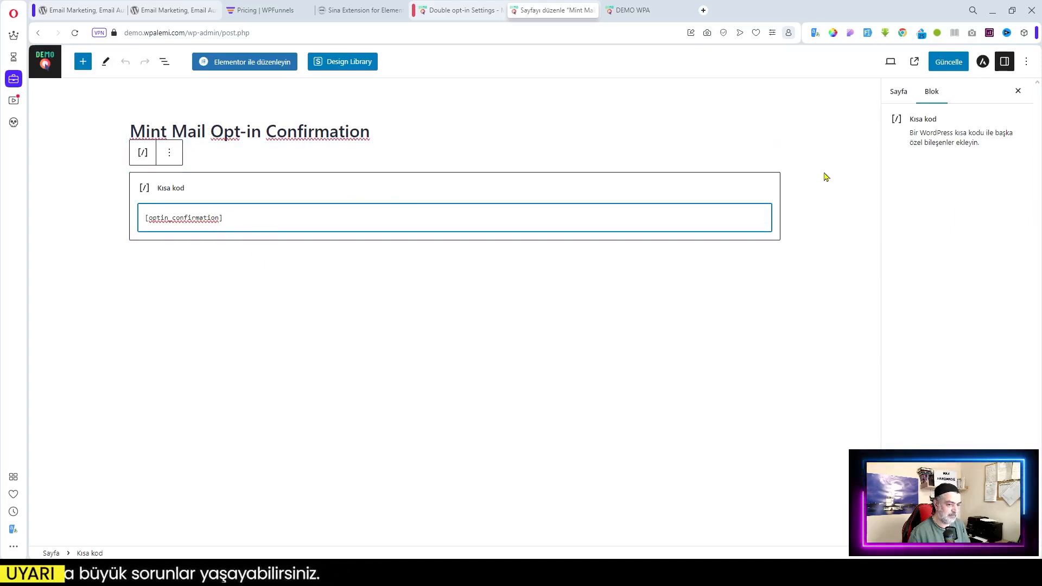
click(373, 134)
drag(373, 134, 128, 132)
right_click(175, 132)
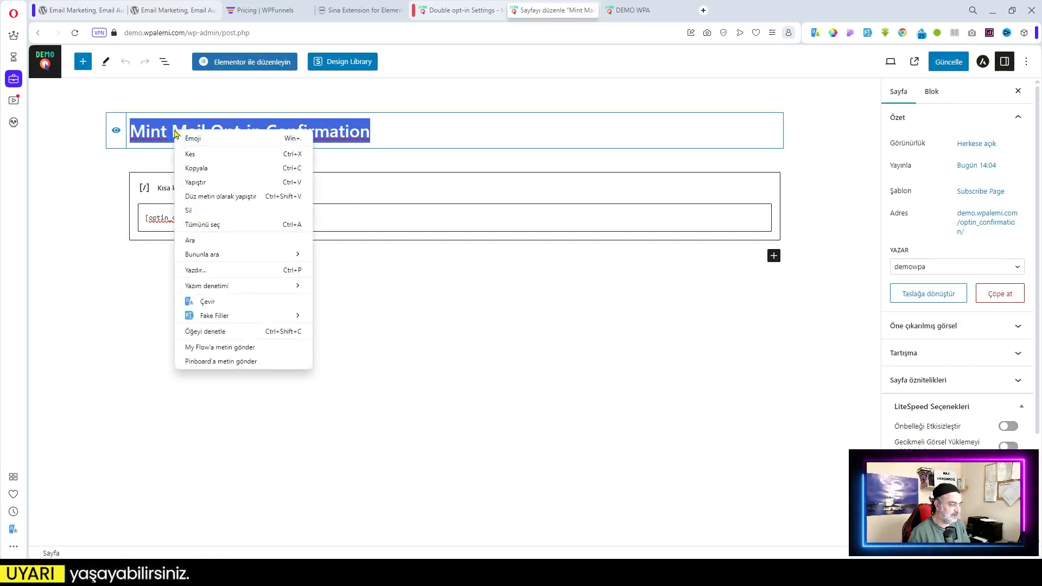
click(224, 301)
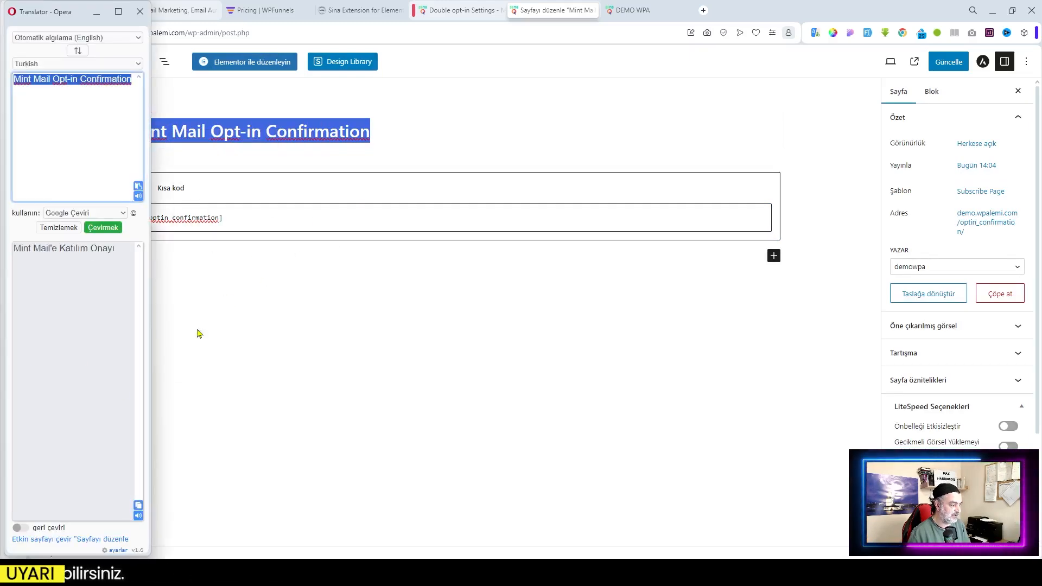
click(138, 505)
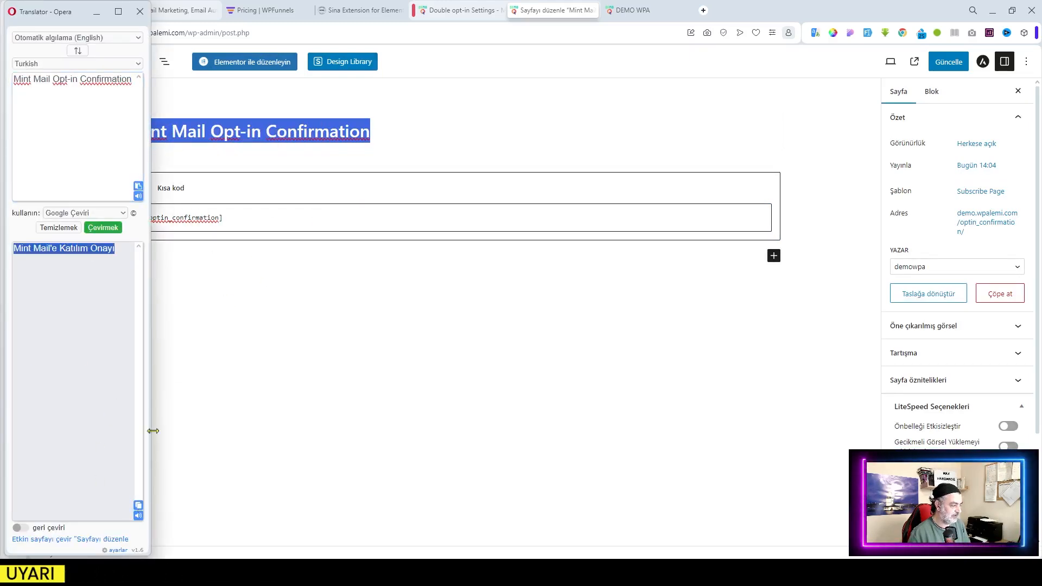
click(251, 140)
click(380, 135)
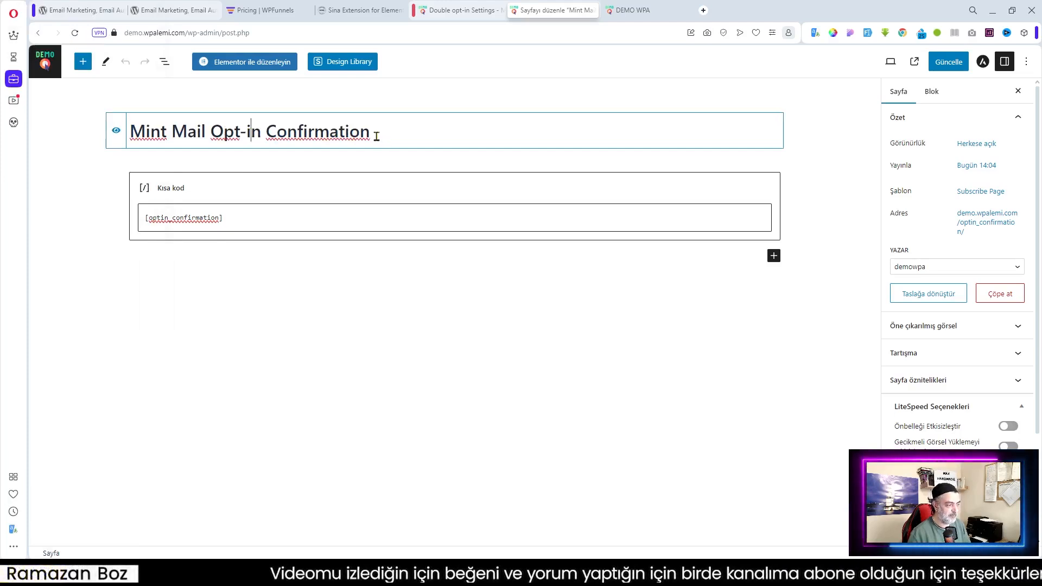
drag(370, 135, 129, 131)
key(BackSpace)
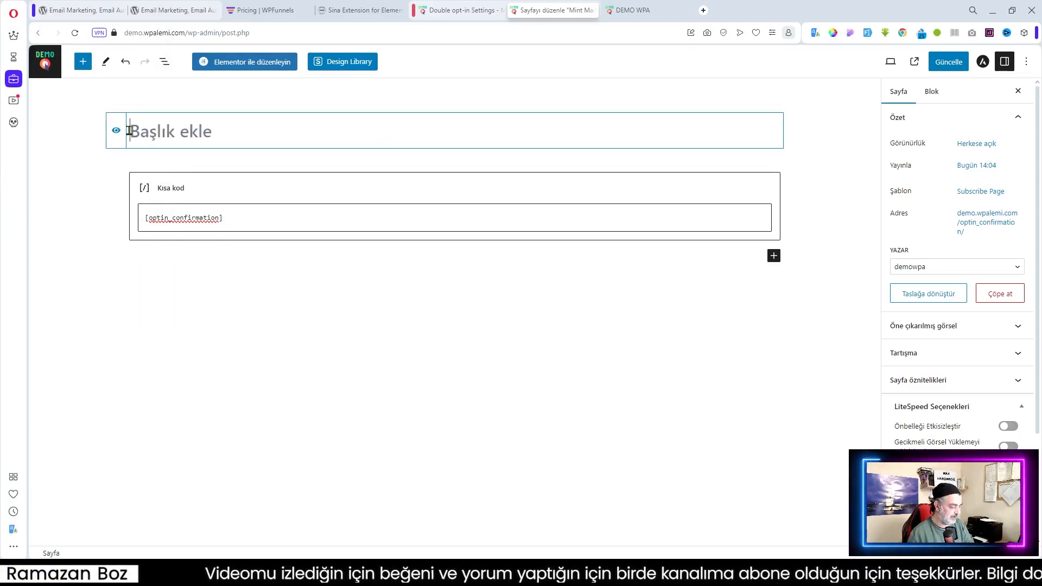
key(ctrl+v)
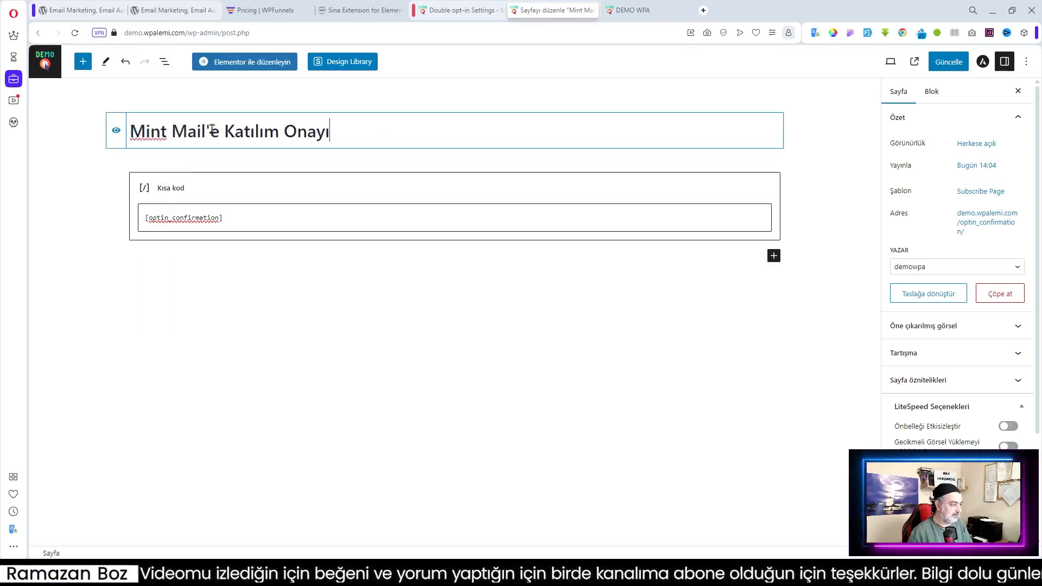
Correct the title's beginning so it reads 'E-Bültene Katılım Onayı'
drag(211, 131, 130, 130)
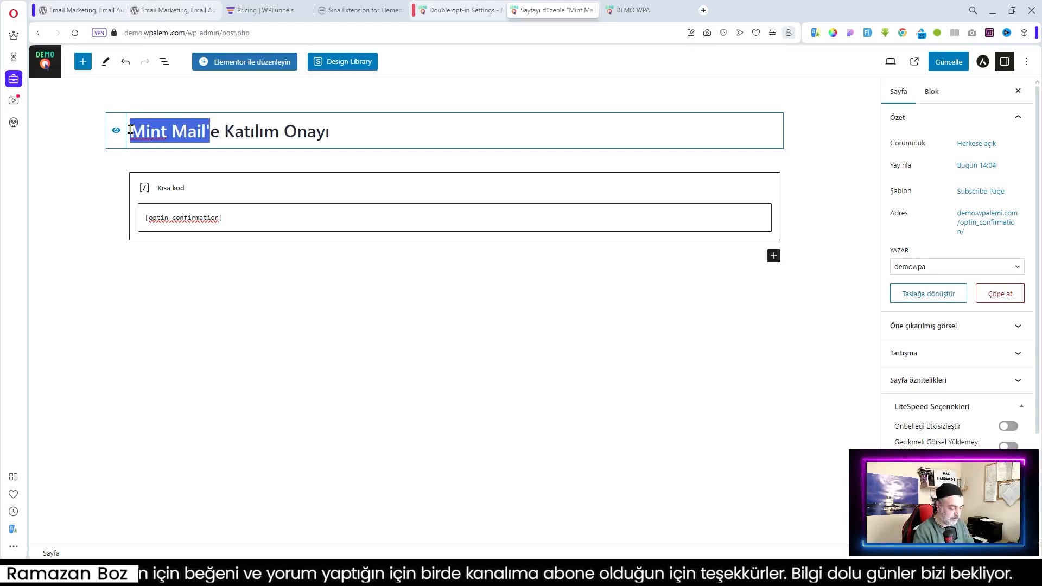
text(E-Bi)
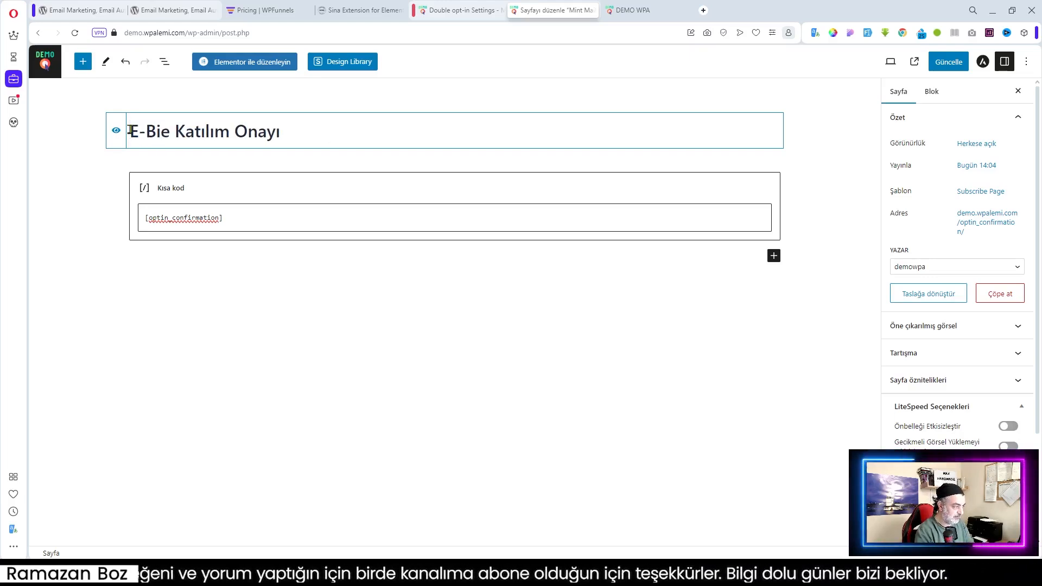
key(BackSpace)
text(ü)
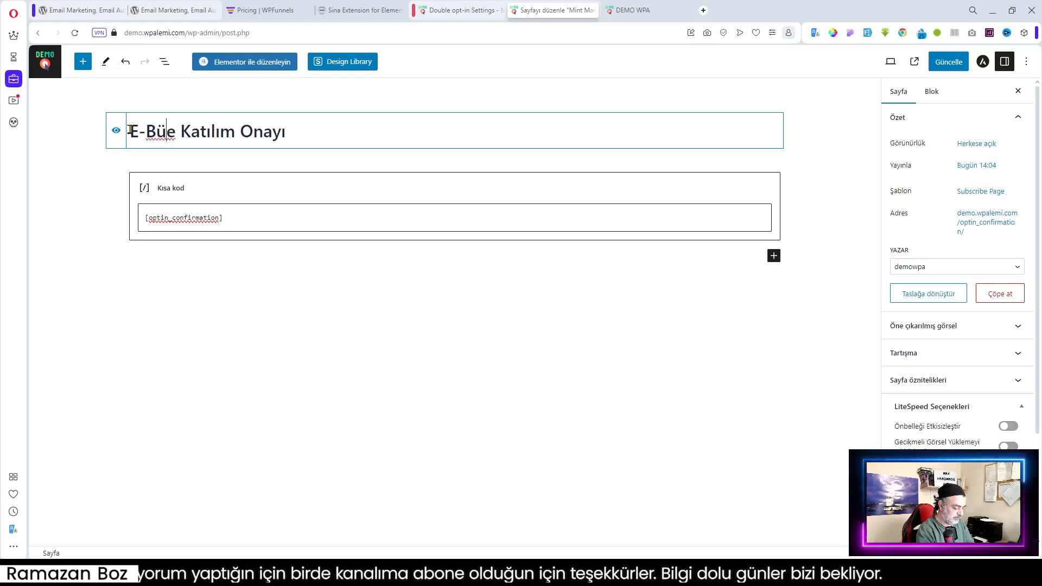
text(ltene)
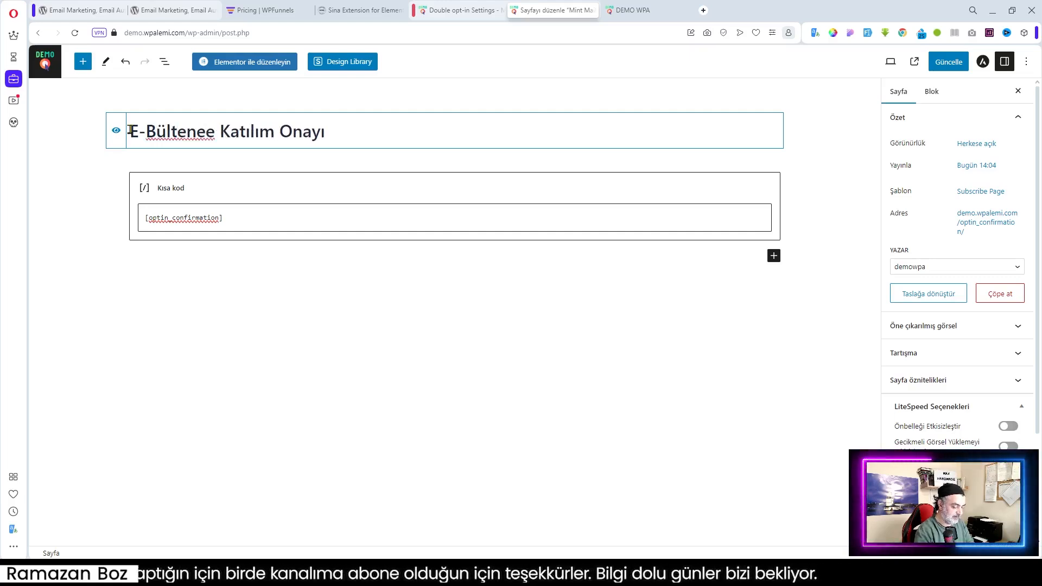
key(Delete)
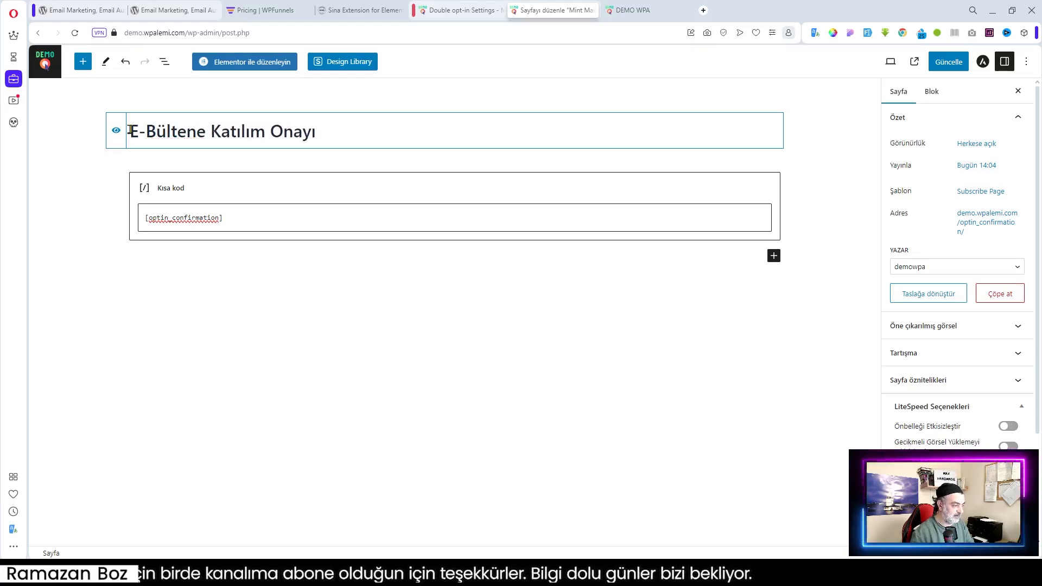
click(983, 224)
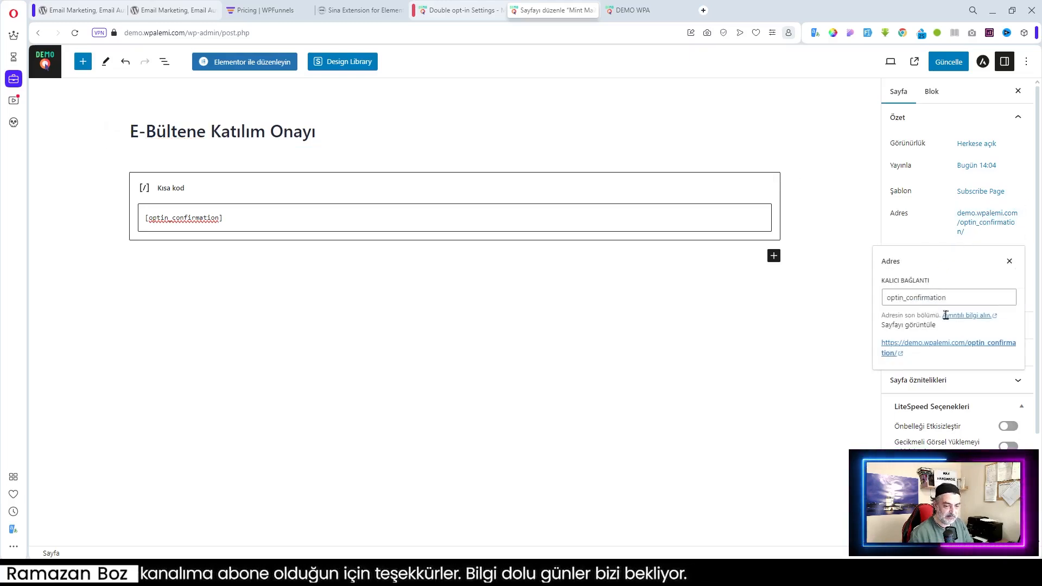
Clear the old optin_confirmation slug so the address becomes e-bultene-katilim-onayi, save, and return to Pages
click(963, 294)
key(BackSpace)
key(BackSpace)
key(BackSpace)
key(BackSpace)
key(BackSpace)
key(BackSpace)
key(BackSpace)
key(BackSpace)
key(BackSpace)
key(BackSpace)
key(BackSpace)
key(BackSpace)
key(BackSpace)
key(BackSpace)
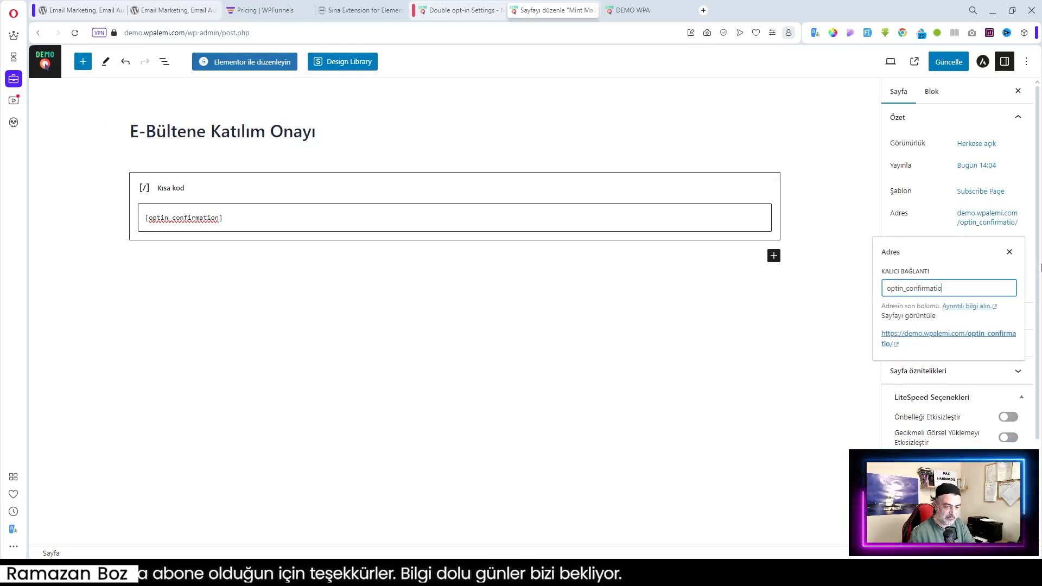
key(BackSpace)
key(BackSpace)
key(BackSpace)
key(BackSpace)
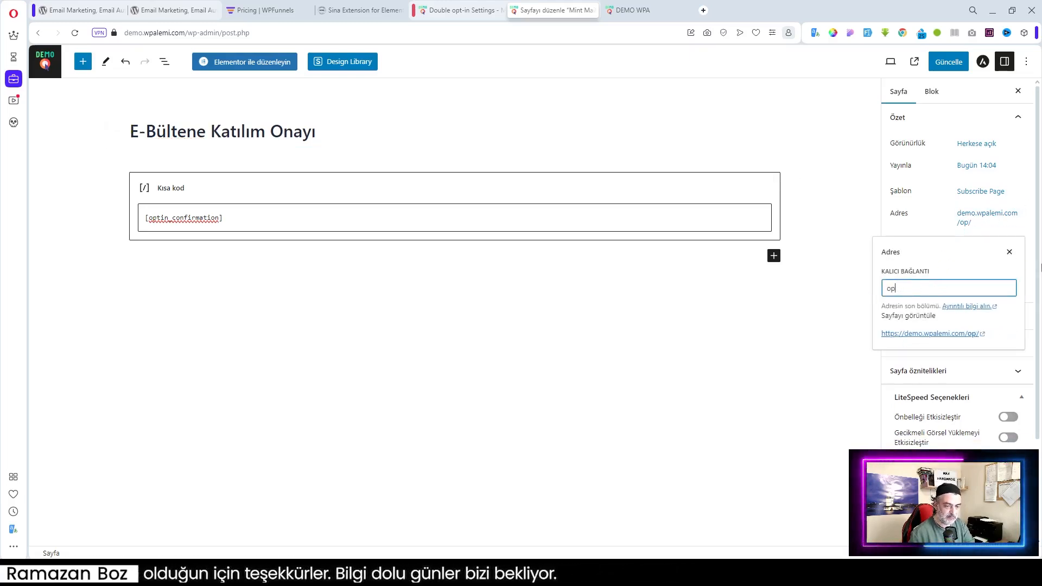
click(731, 353)
click(942, 62)
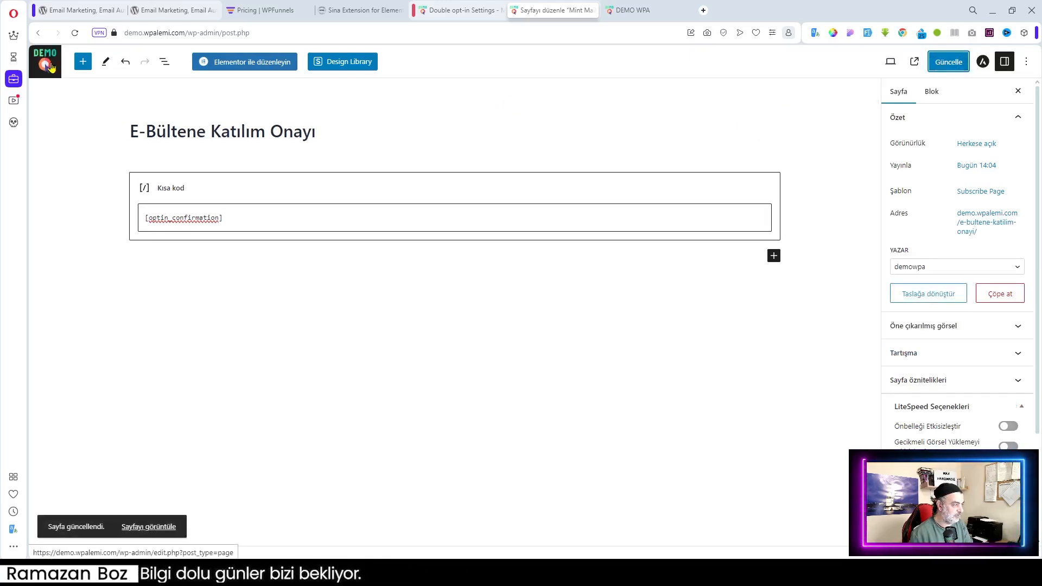
click(48, 66)
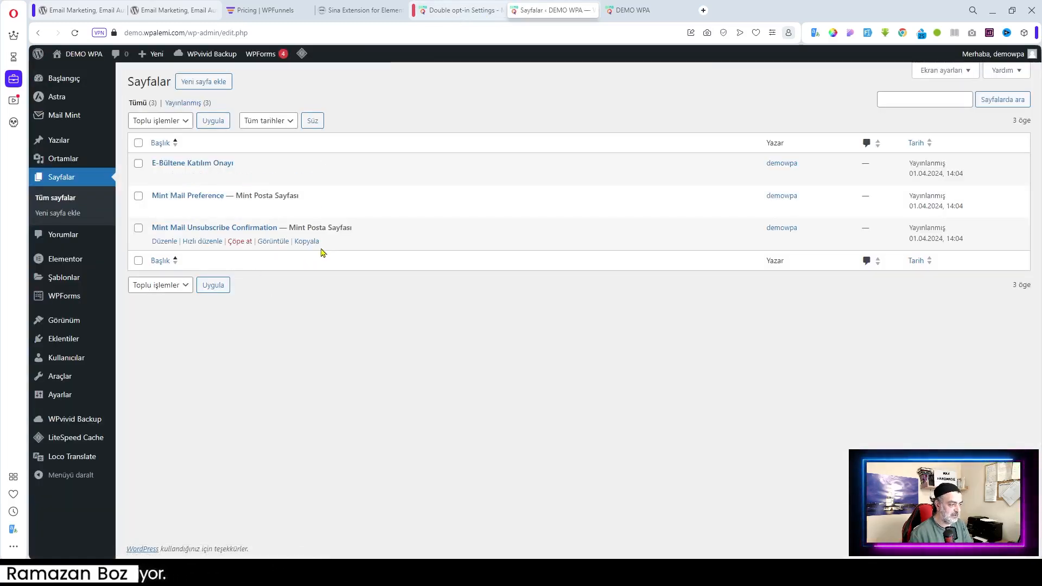
Check the double opt-in redirect page list, save, and reload so the renamed page appears
click(468, 7)
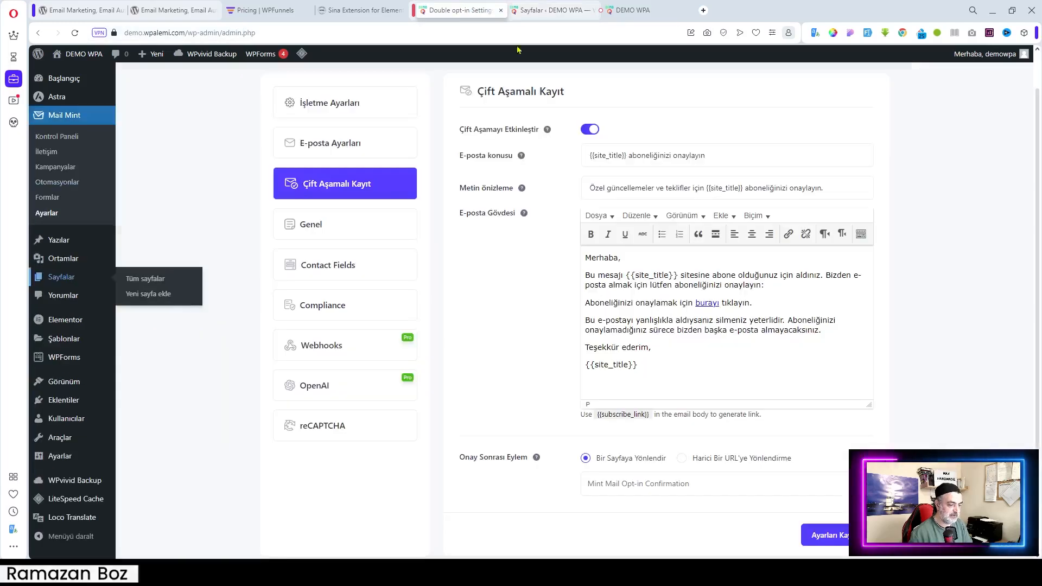
click(631, 488)
scroll(632, 488, down, 1)
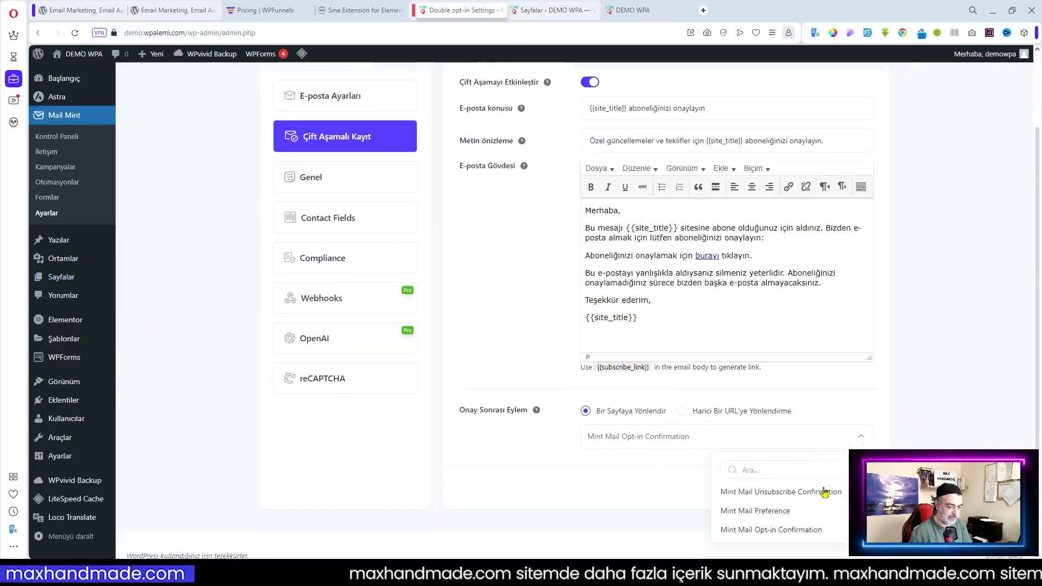
click(925, 401)
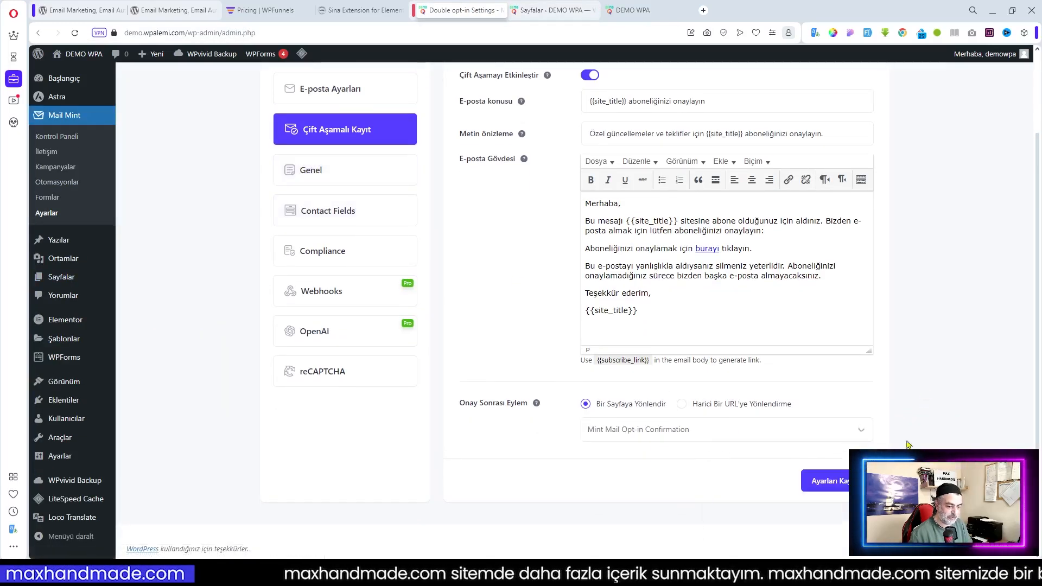
click(858, 481)
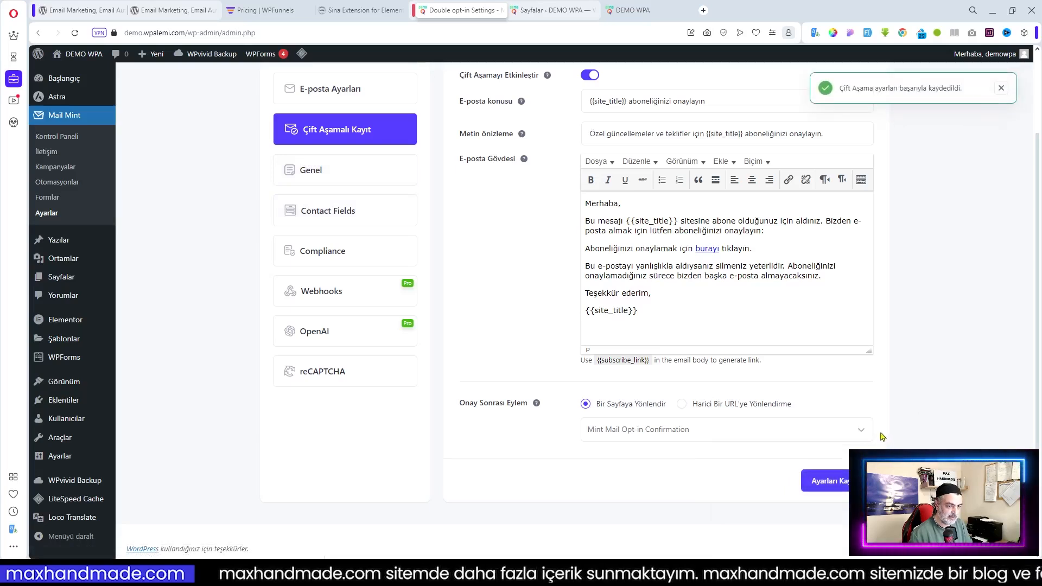
click(75, 34)
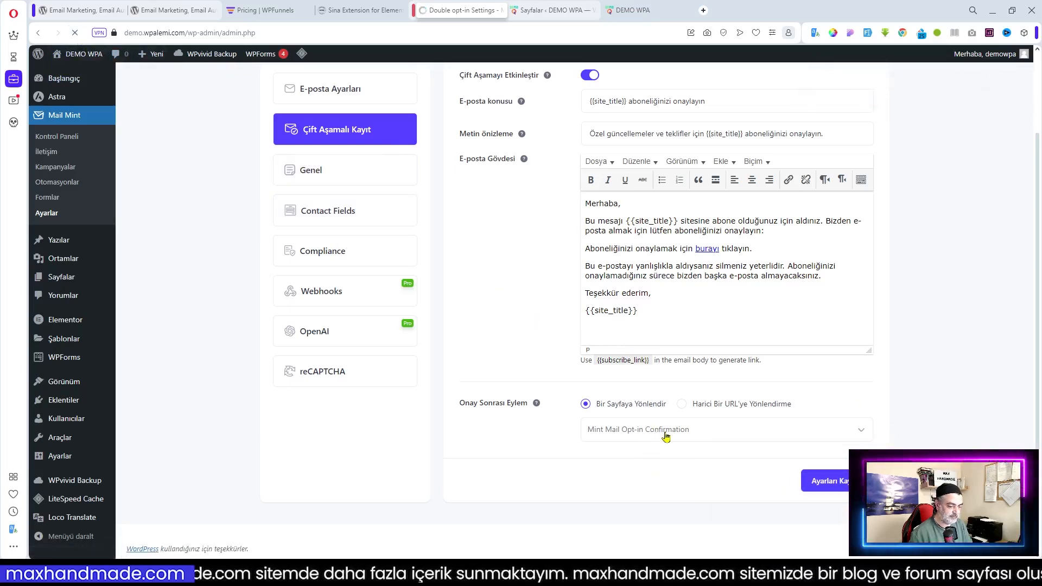
Set the double opt-in confirmation redirect to E-Bültene Katılım Onayı and save the settings
click(716, 476)
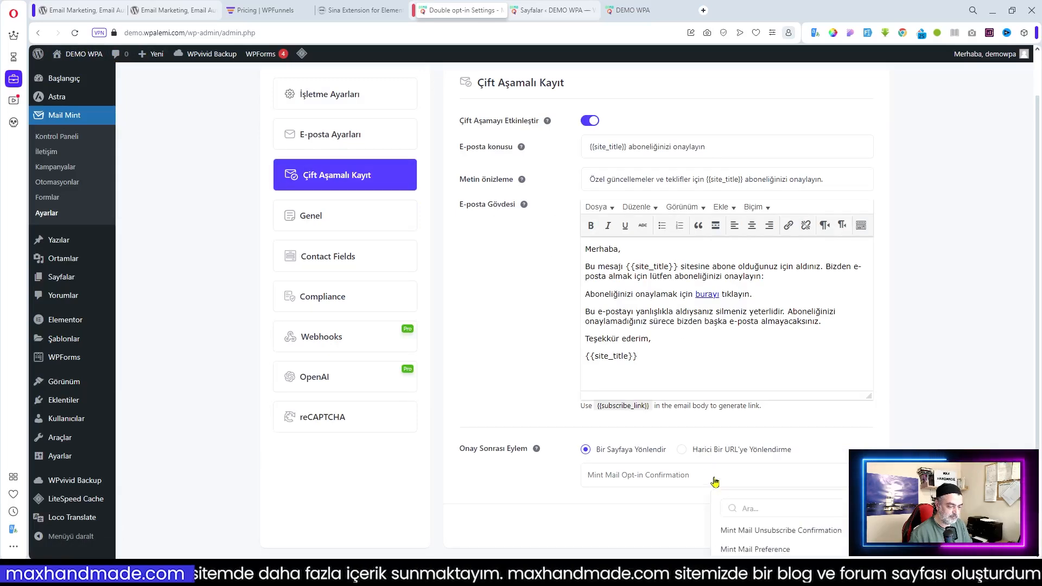
scroll(719, 481, down, 1)
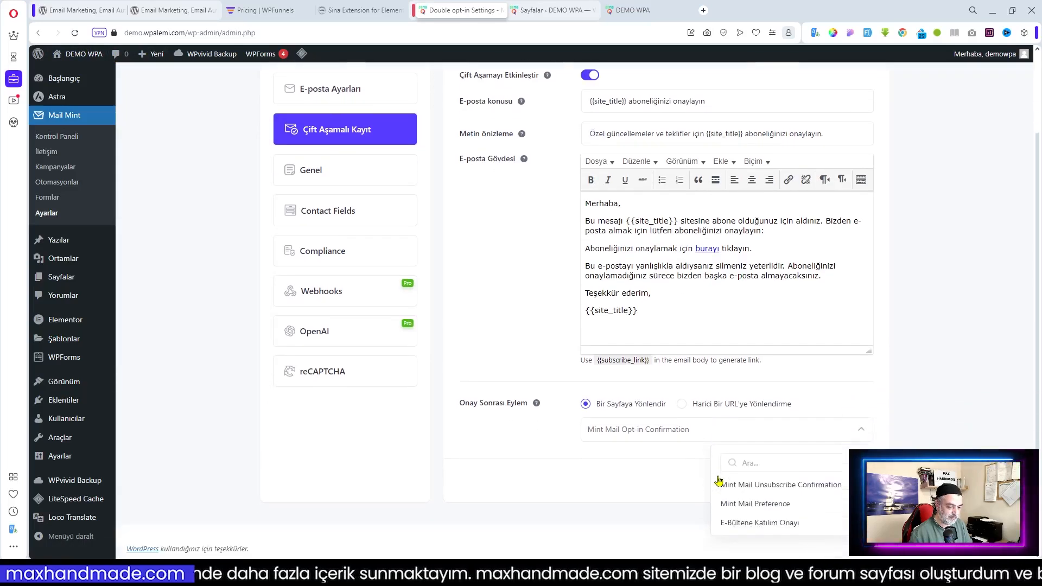
click(762, 523)
click(827, 480)
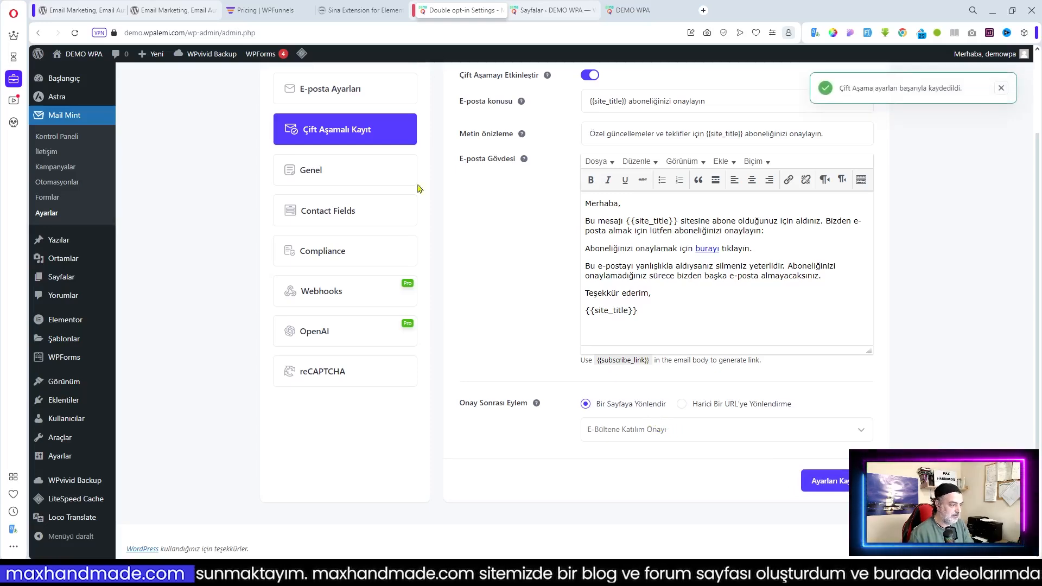
scroll(326, 255, up, 2)
click(308, 268)
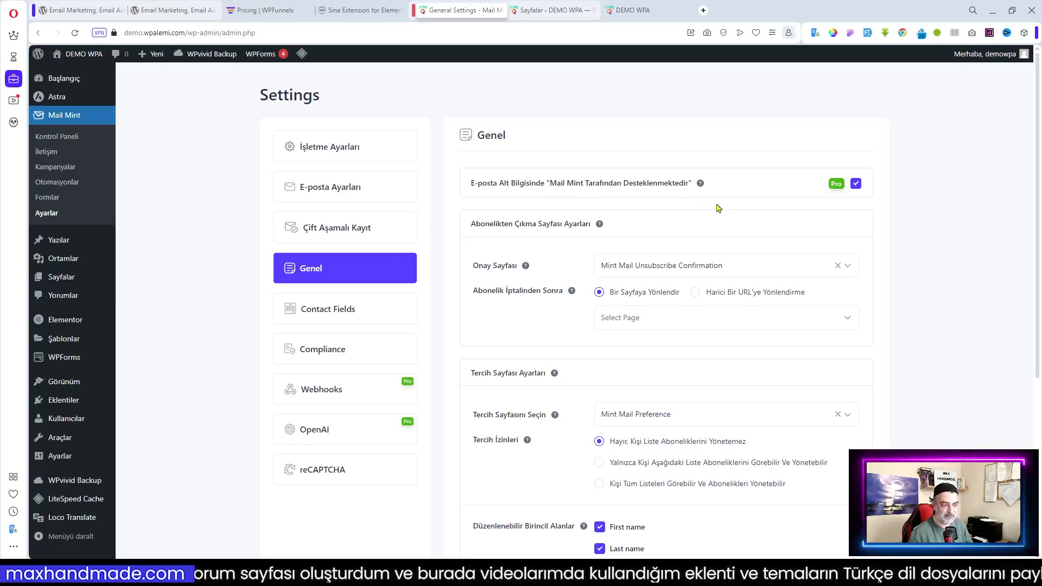
Check the Onay Sayfası options, then edit Mint Mail Unsubscribe Confirmation from the Pages list
mouse_move(700, 184)
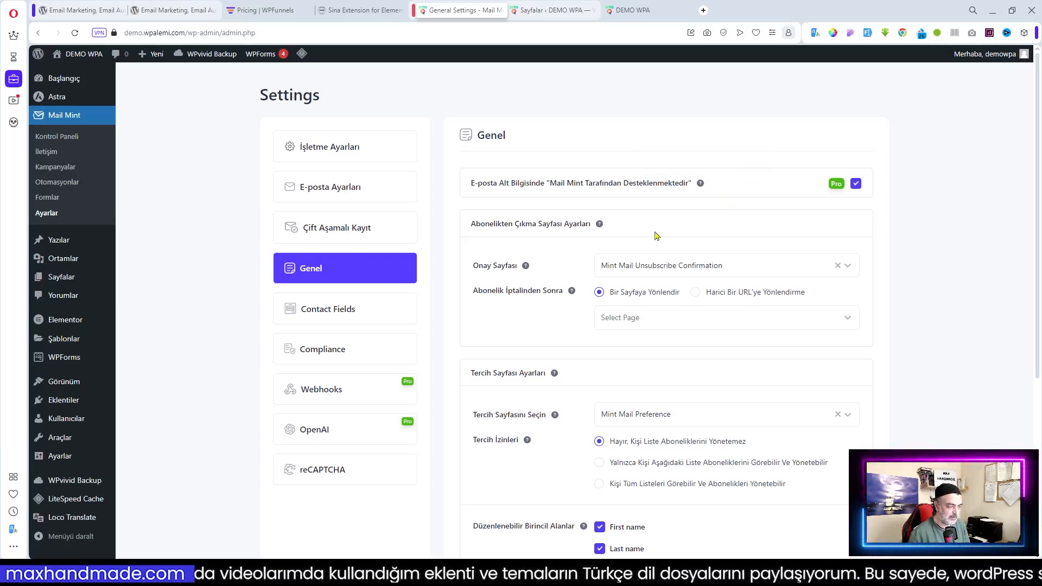
click(684, 269)
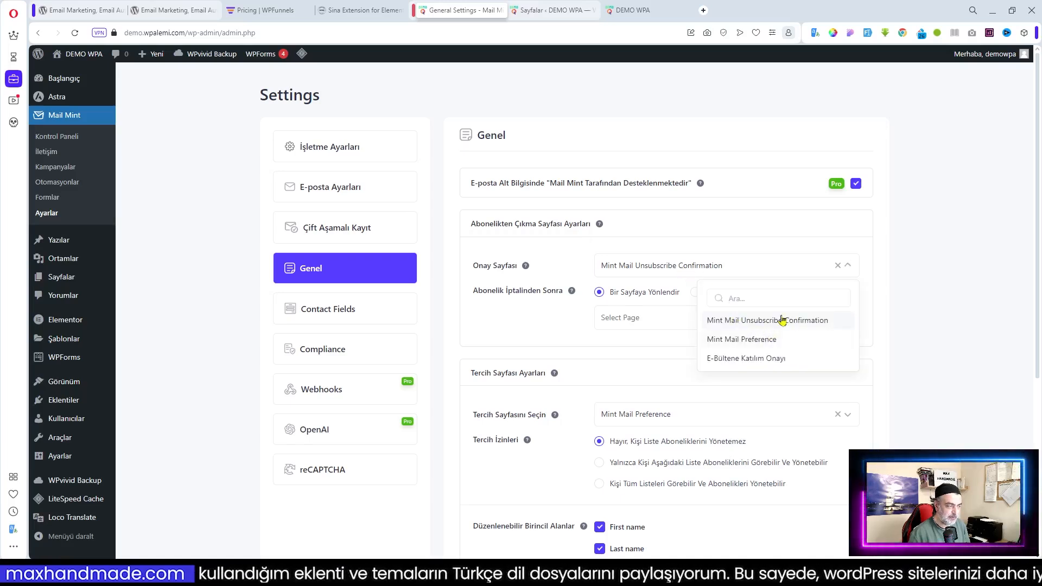
click(556, 11)
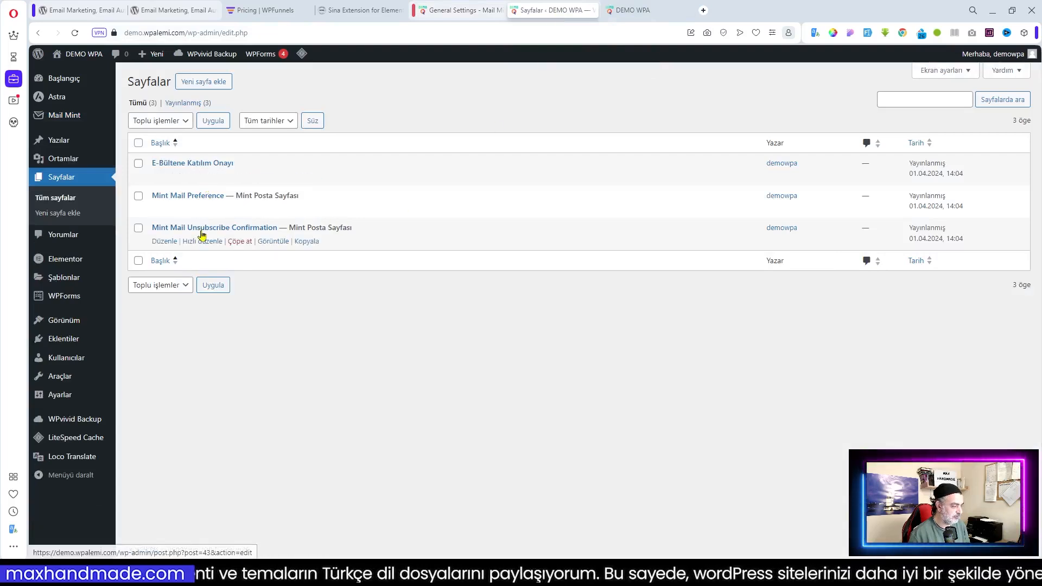
click(166, 243)
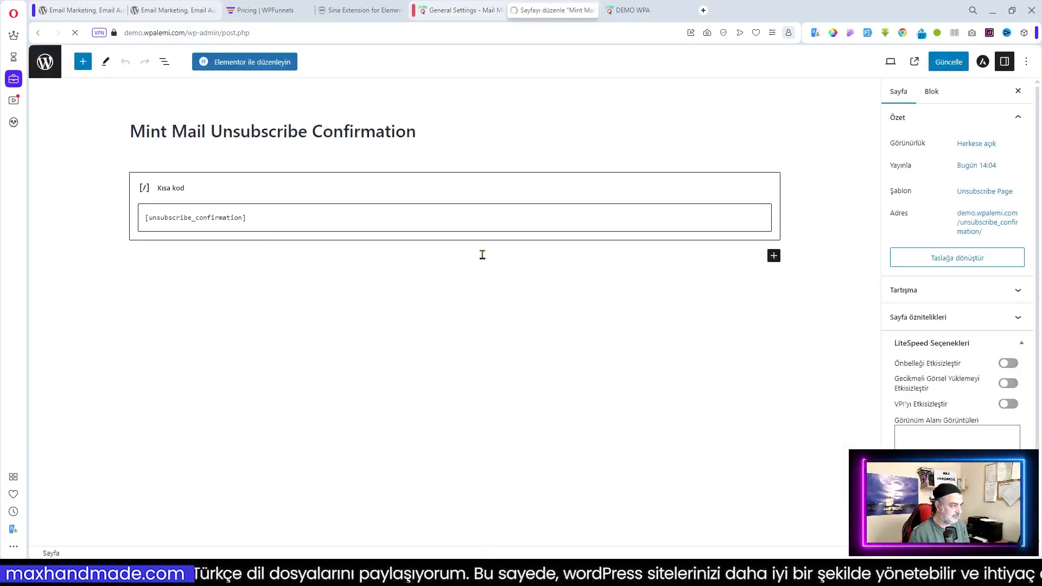
Replace the English page title with its Turkish translation, 'Mint Mail Aboneliğinden Çıkma Onayı'
click(288, 213)
click(298, 132)
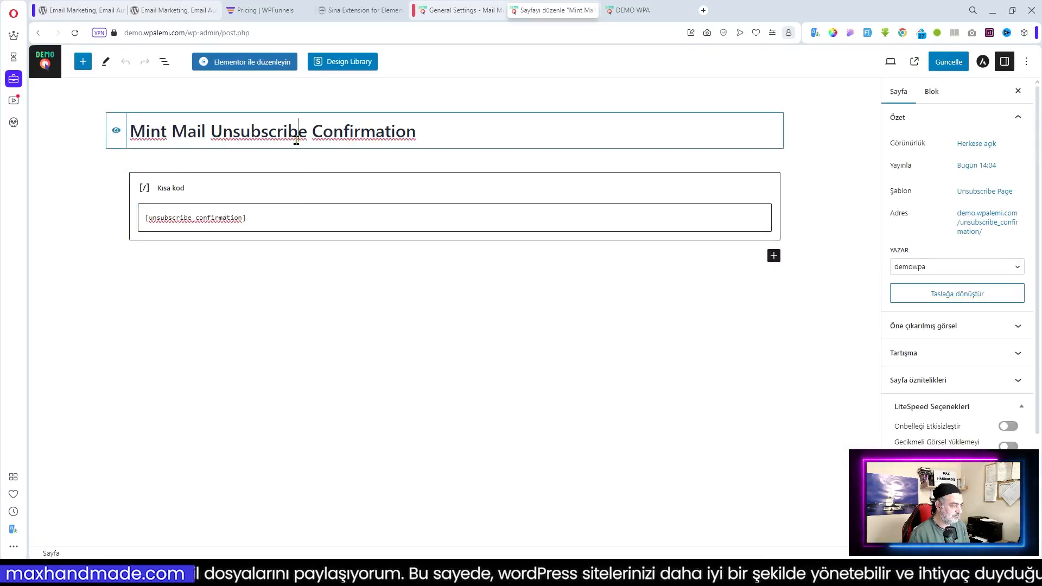
drag(422, 132, 121, 137)
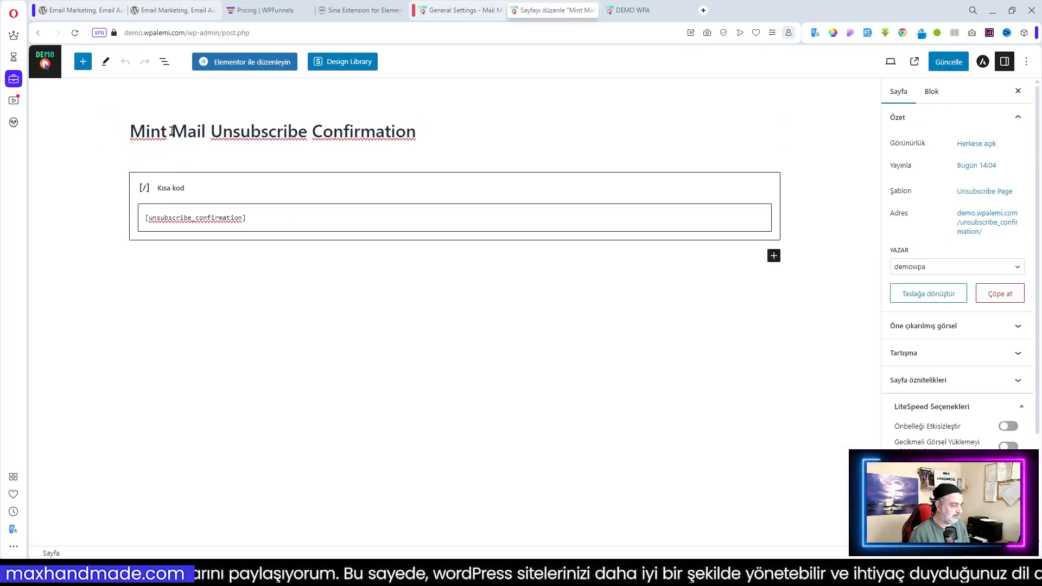
click(190, 132)
click(419, 134)
drag(419, 134, 133, 134)
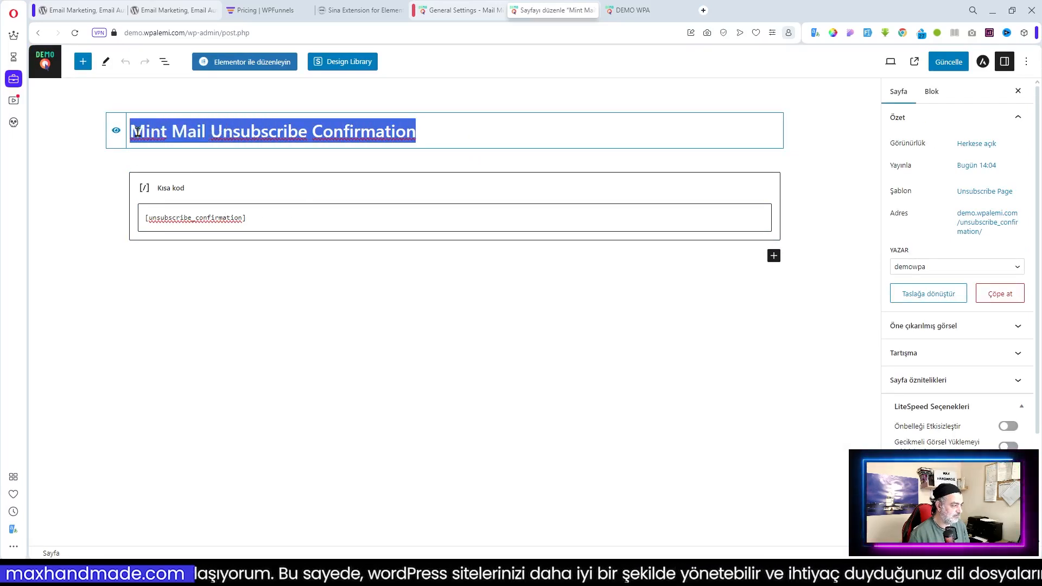
right_click(141, 134)
click(202, 305)
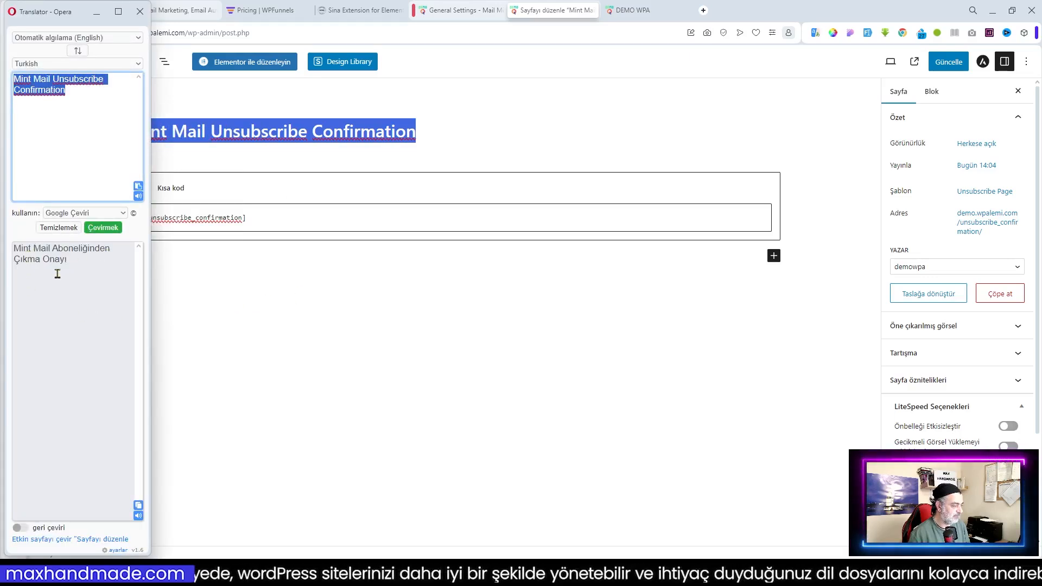
click(138, 505)
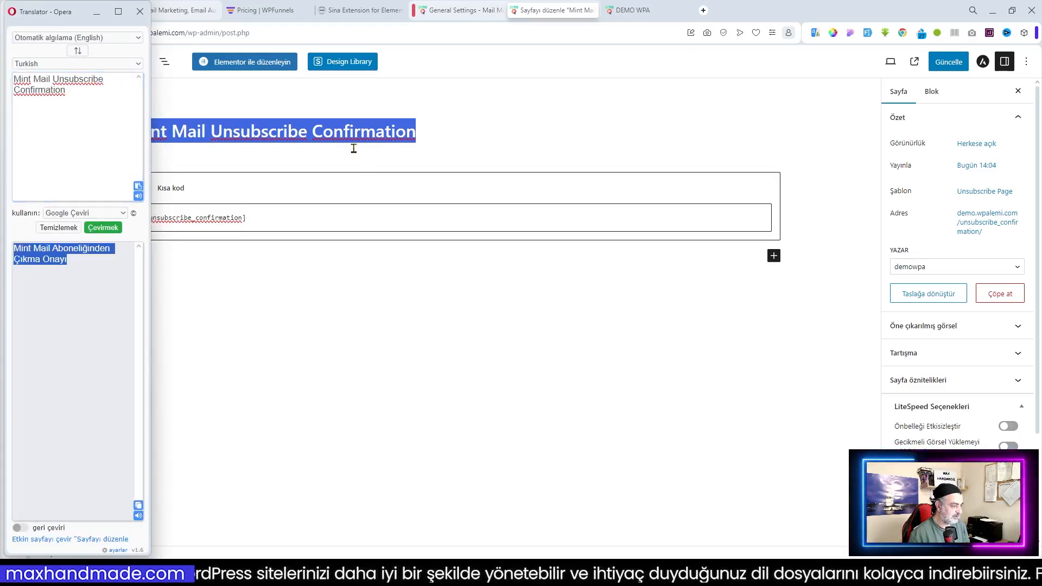
click(304, 132)
drag(446, 133, 135, 140)
key(BackSpace)
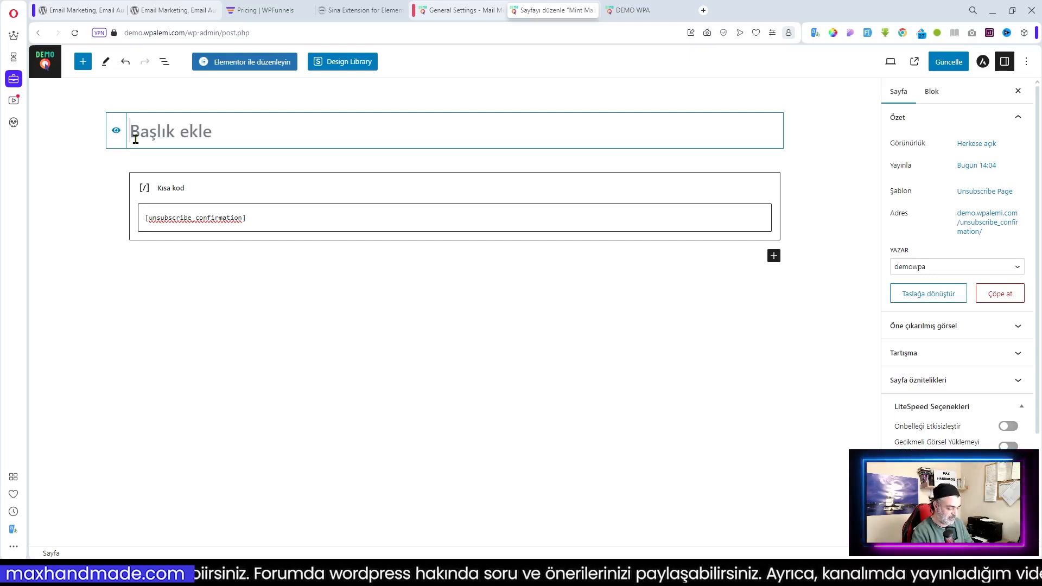
key(ctrl+v)
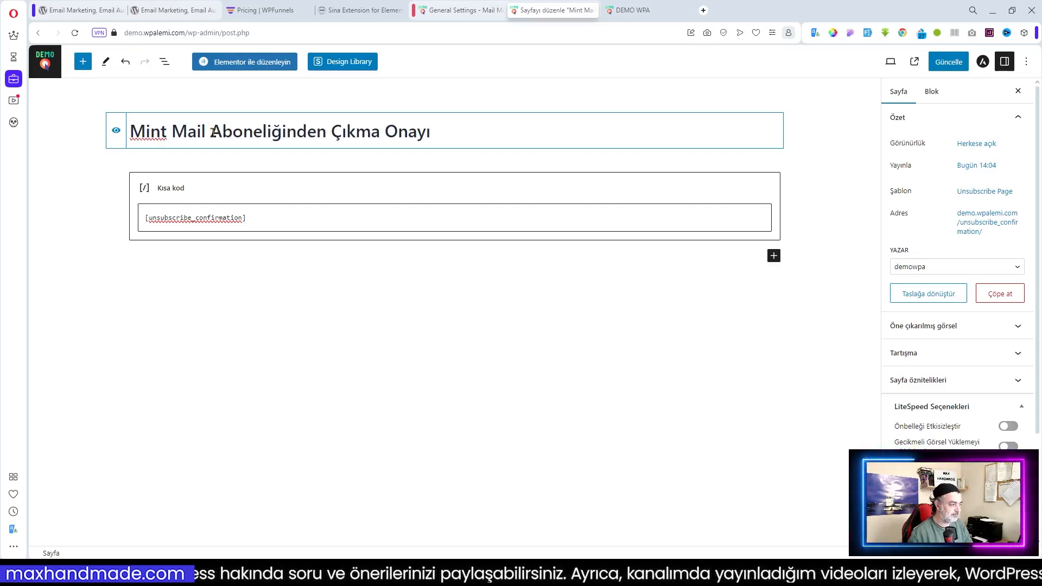
Change the title's leading 'Mint Mail' to 'E-Bülten', giving 'E-Bülten Aboneliğinden Çıkma Onayı'
drag(212, 132, 145, 138)
click(122, 147)
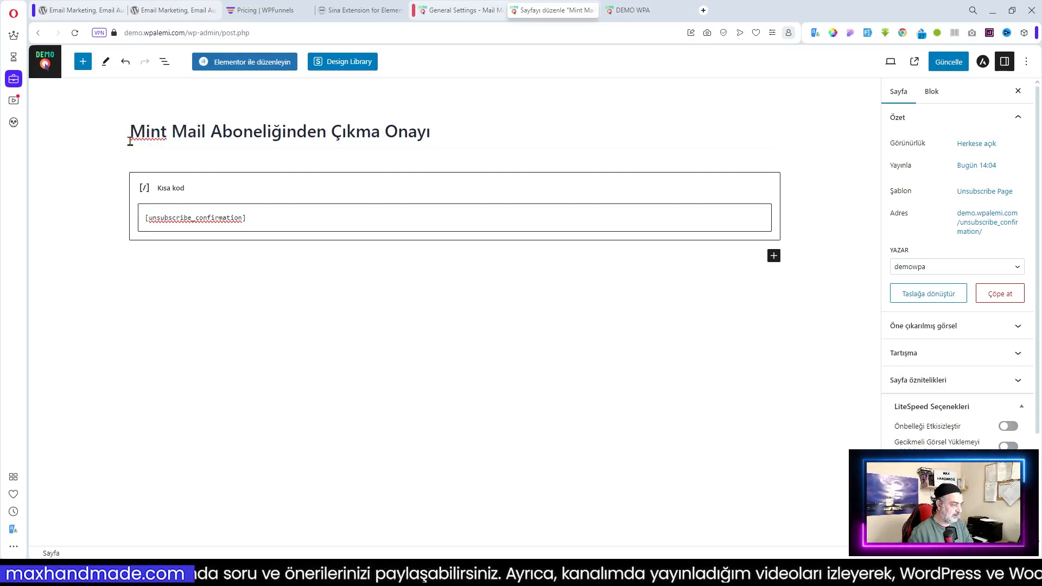
click(151, 133)
click(211, 130)
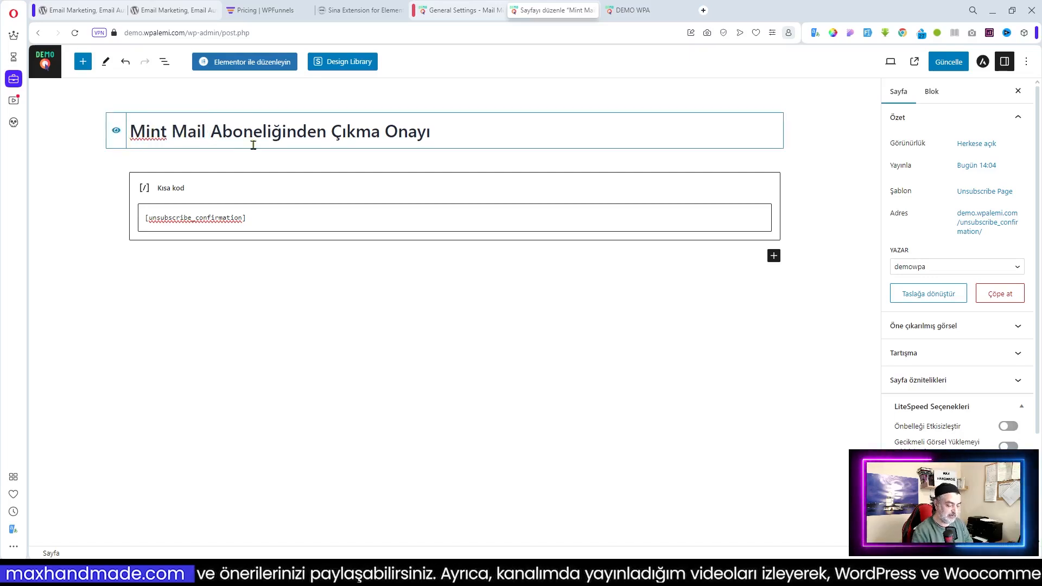
key(BackSpace)
key(BackSpace)
key(BackSpace)
key(BackSpace)
key(BackSpace)
key(BackSpace)
key(BackSpace)
key(BackSpace)
key(BackSpace)
key(BackSpace)
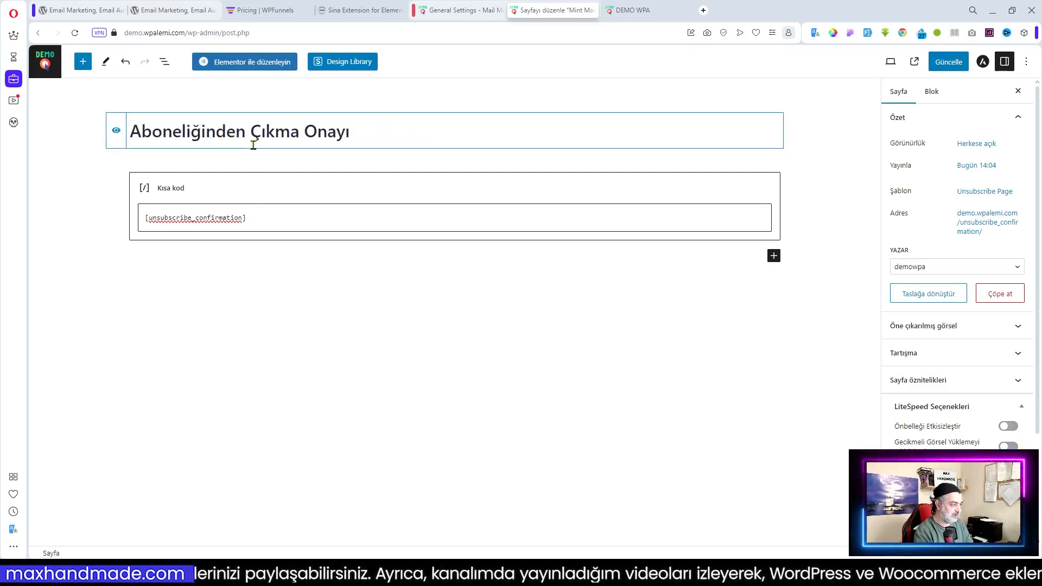
text(E)
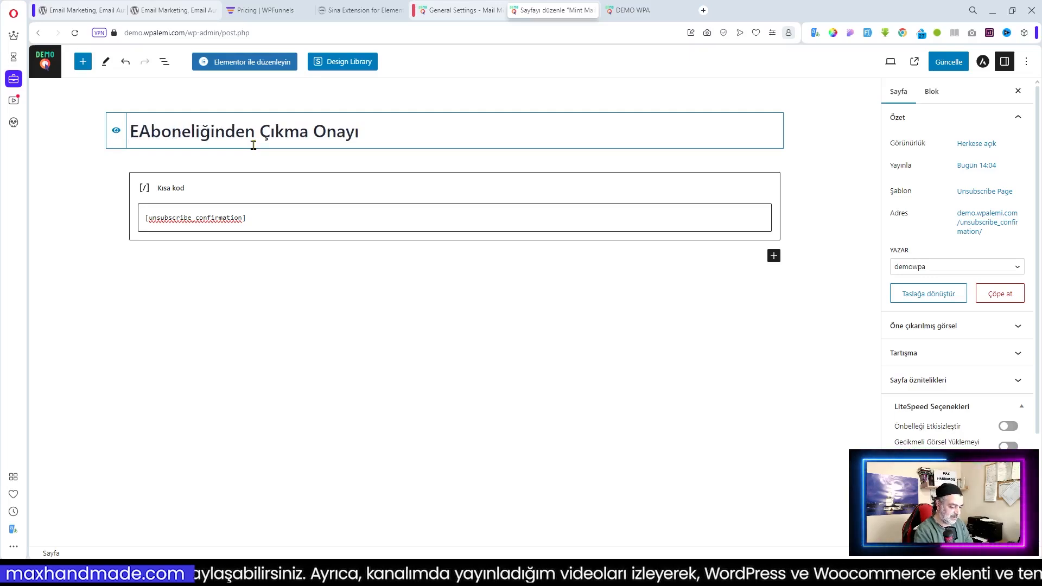
text(-Bült)
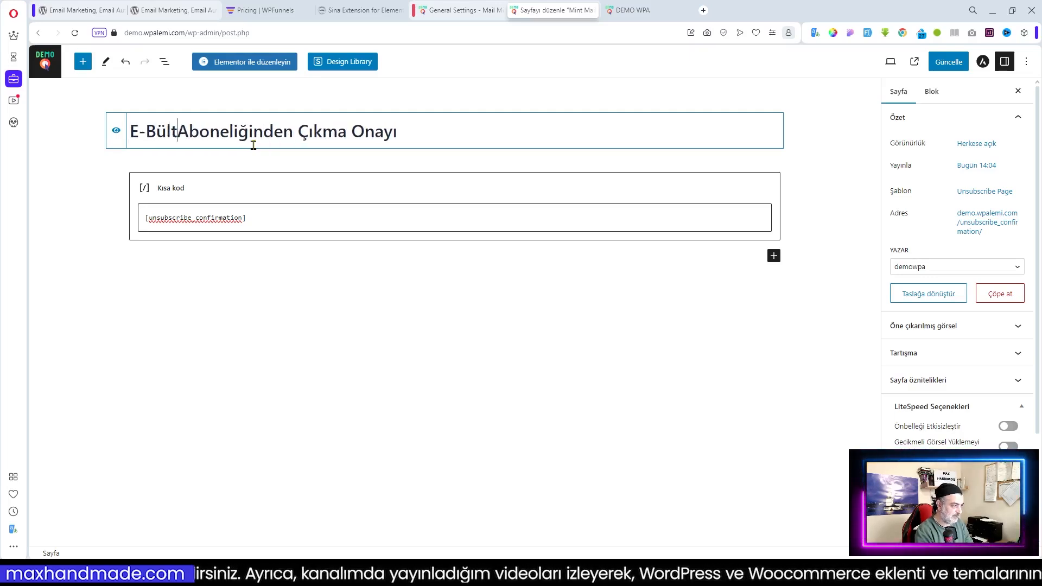
text(en)
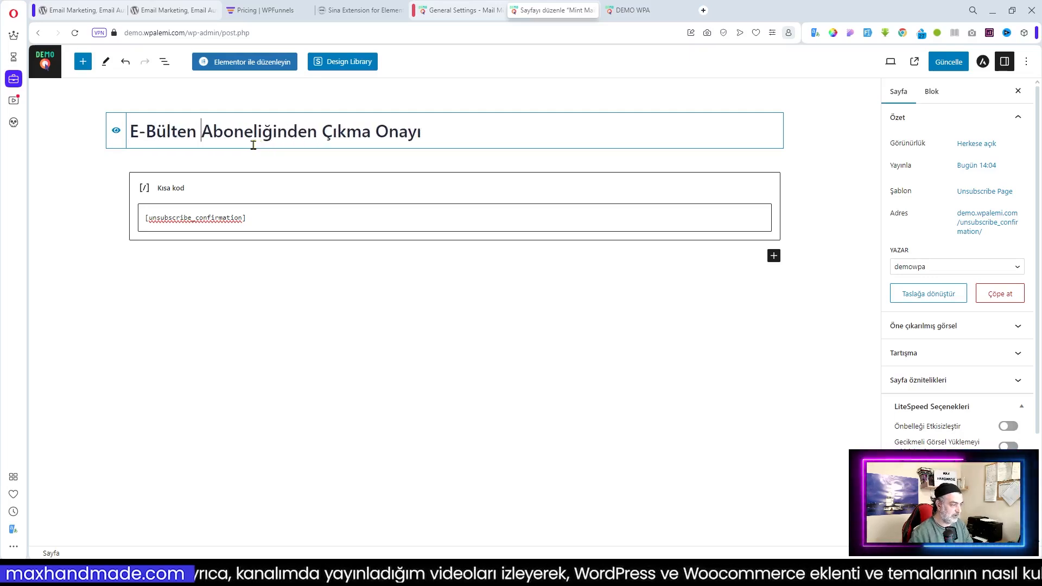
Clear the permalink slug so it regenerates as e-bulten-aboneliginden-cikma-onayi, and save the page
click(975, 220)
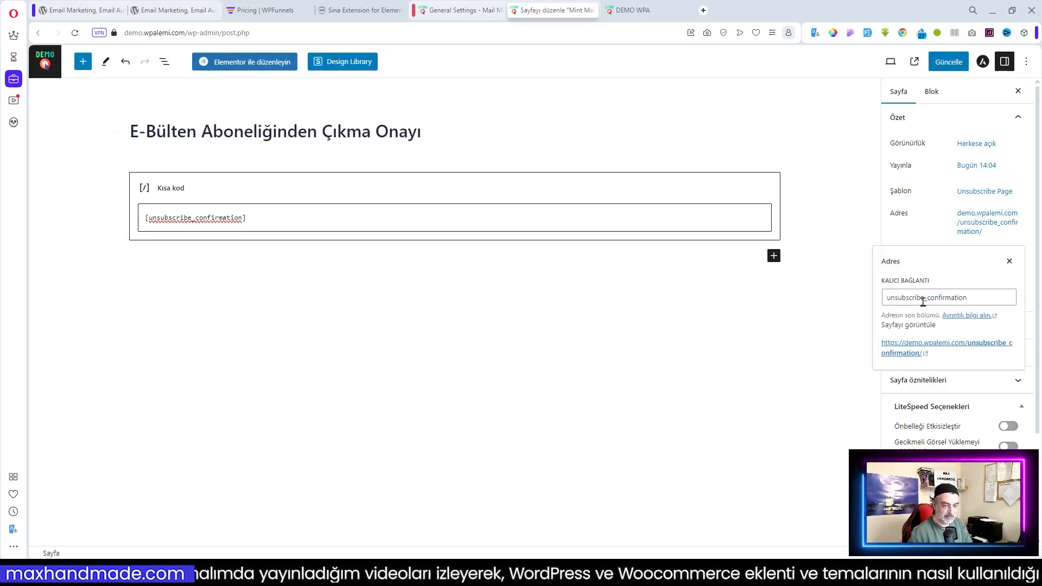
drag(998, 294, 884, 297)
key(BackSpace)
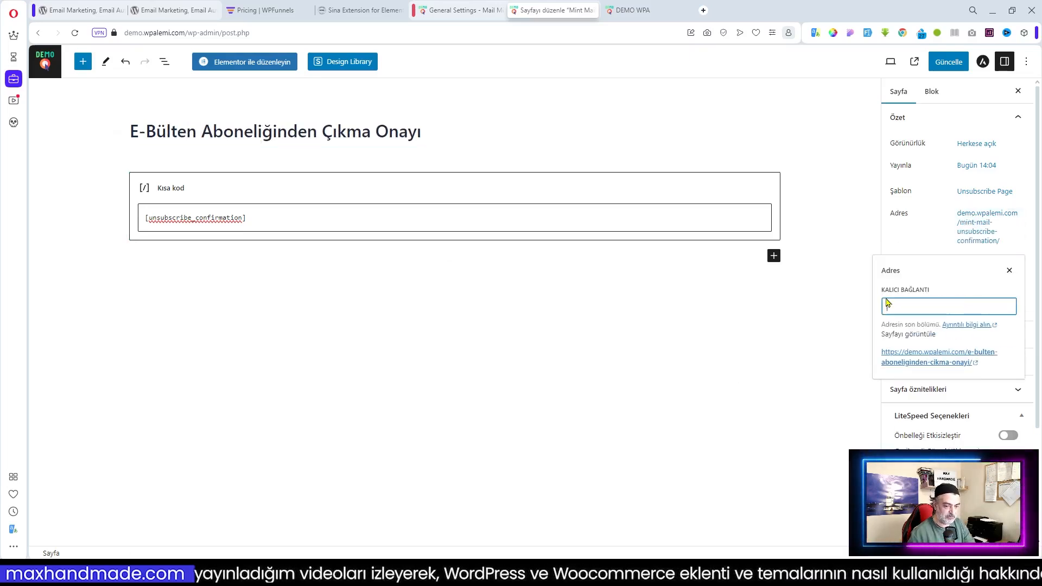
click(949, 61)
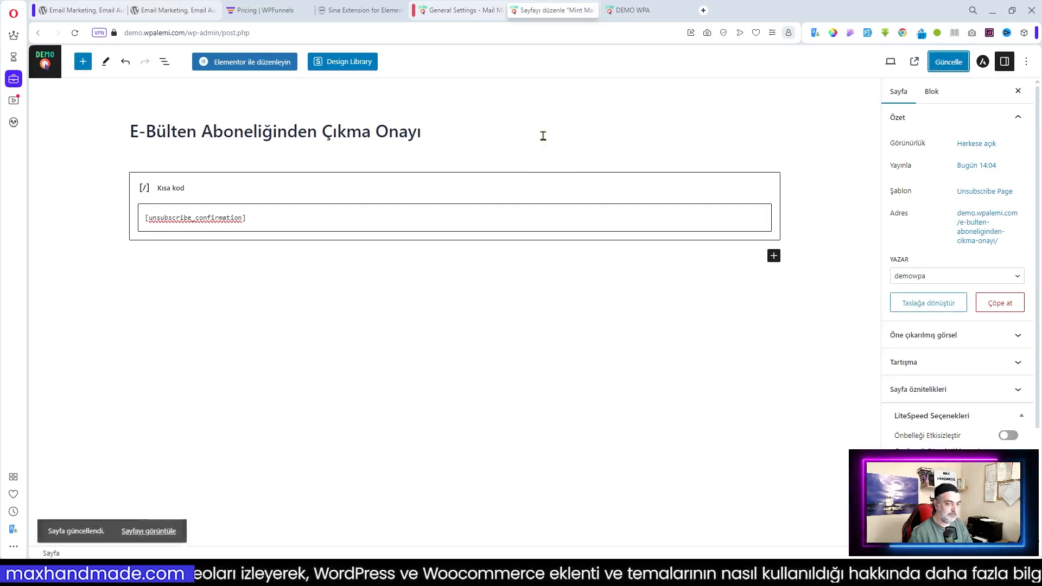
click(455, 11)
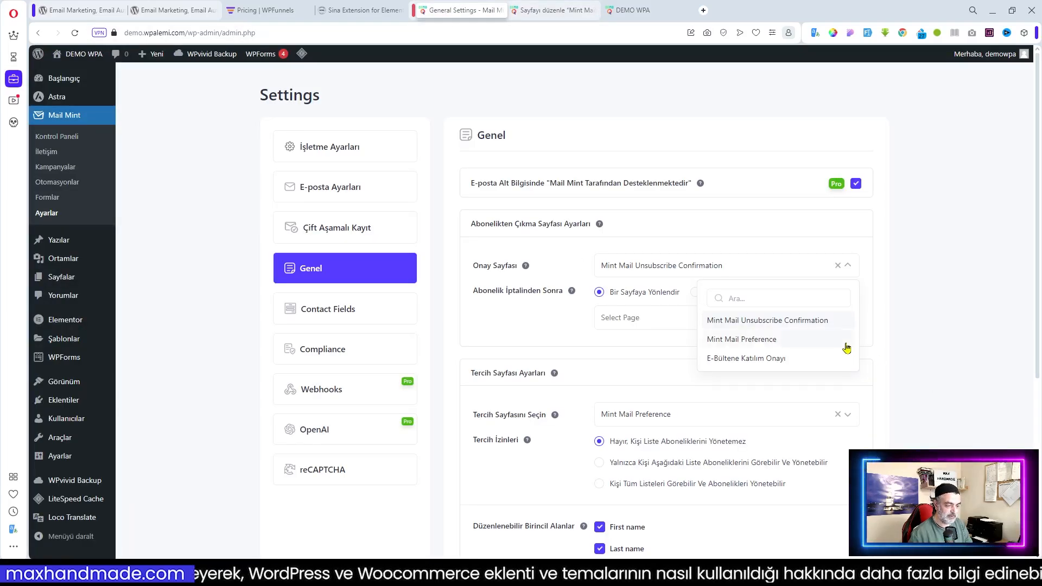
Reload the settings and choose E-Bülten Aboneliğinden Çıkma Onayı as the unsubscribe confirmation page
click(897, 326)
scroll(756, 391, down, 4)
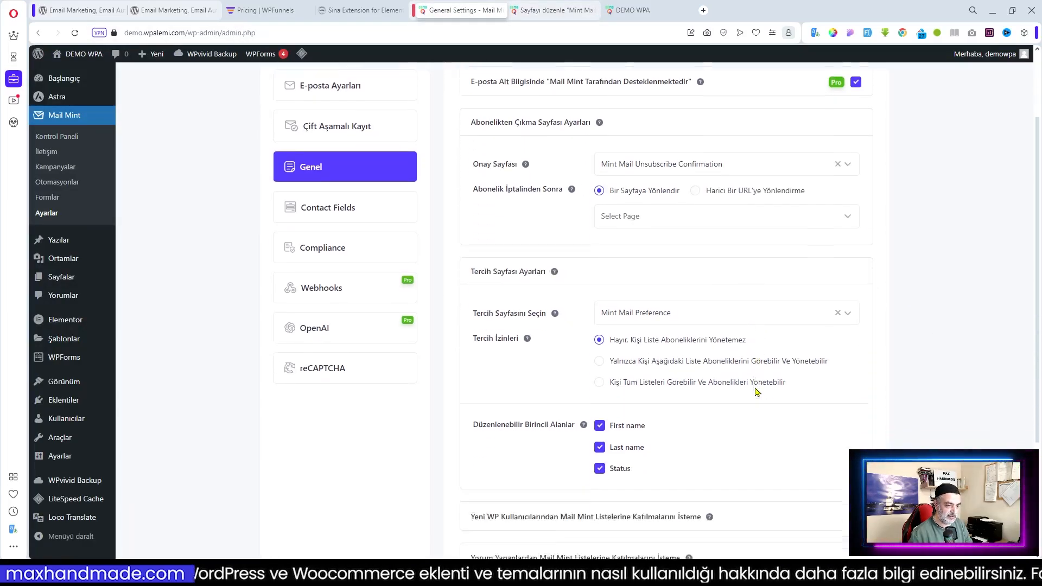
scroll(757, 392, up, 4)
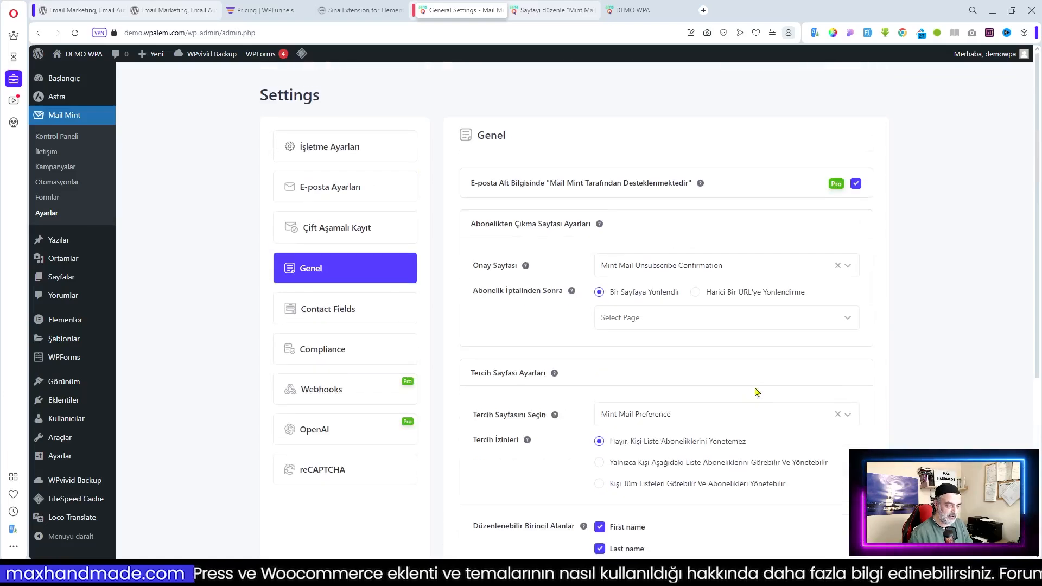
click(76, 35)
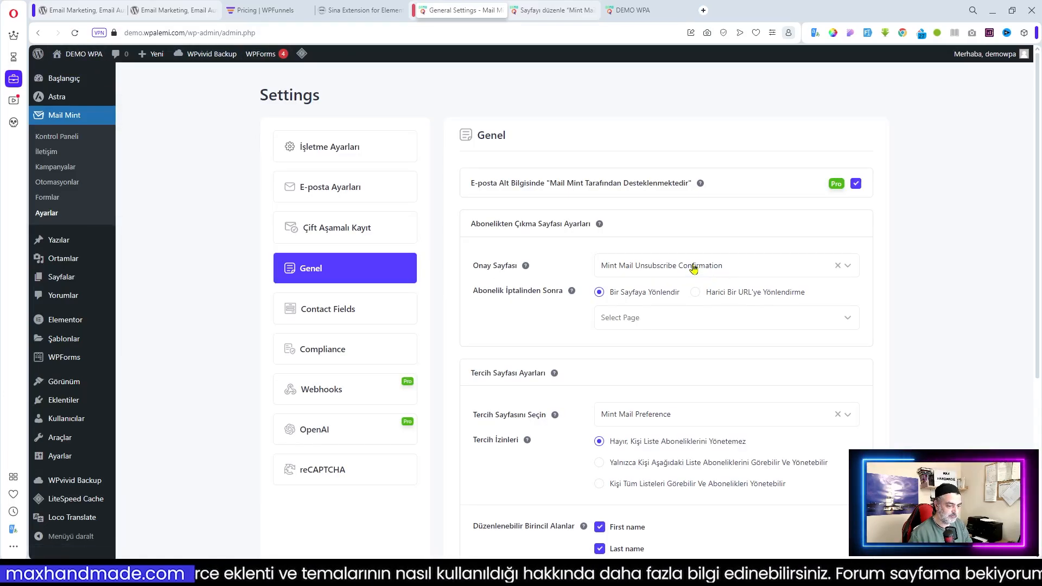
click(693, 268)
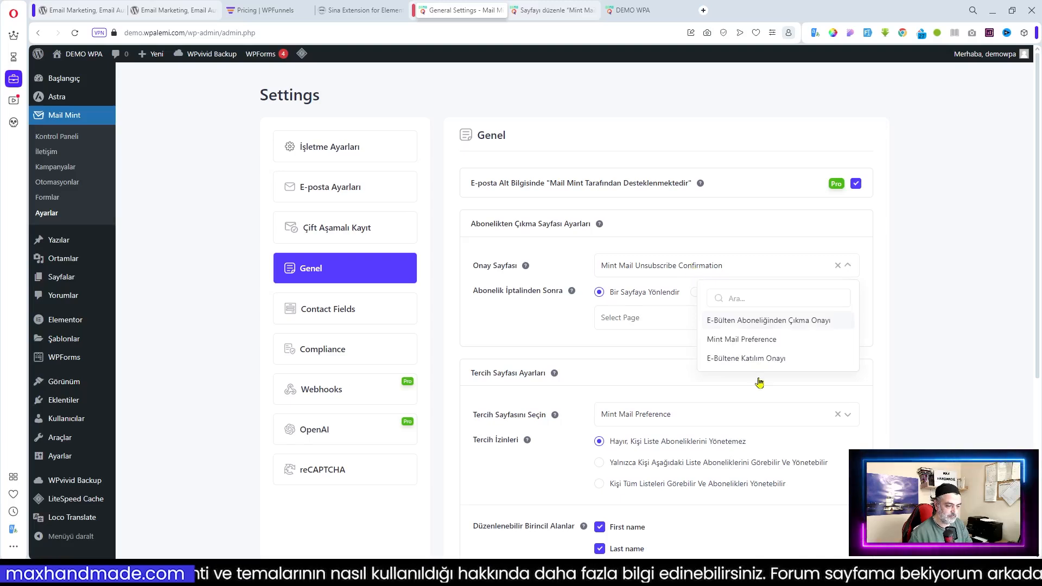
click(787, 321)
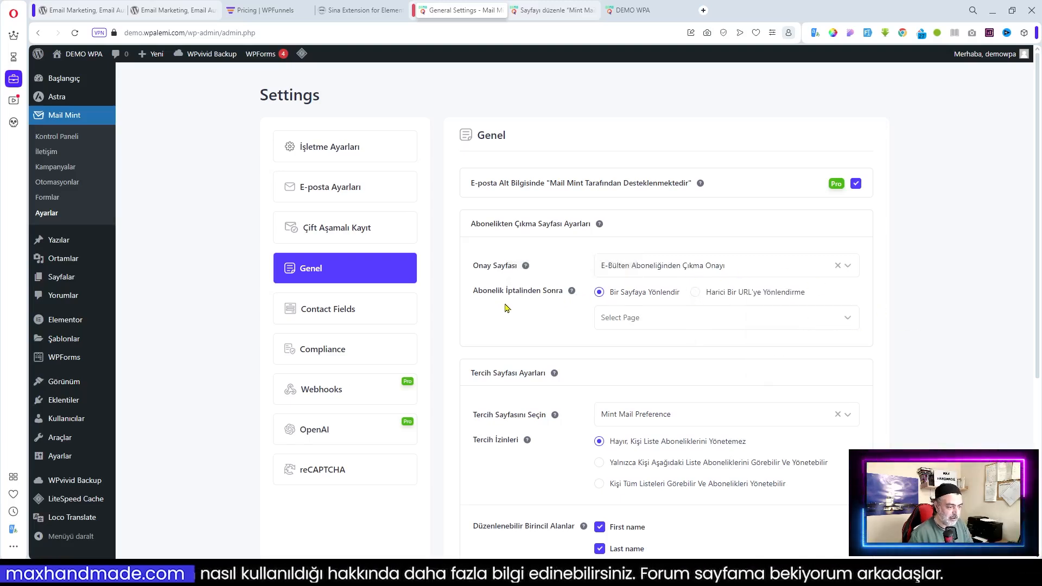
Review the redirect and preference page options, keeping Mint Mail Preference as the preference page
click(682, 323)
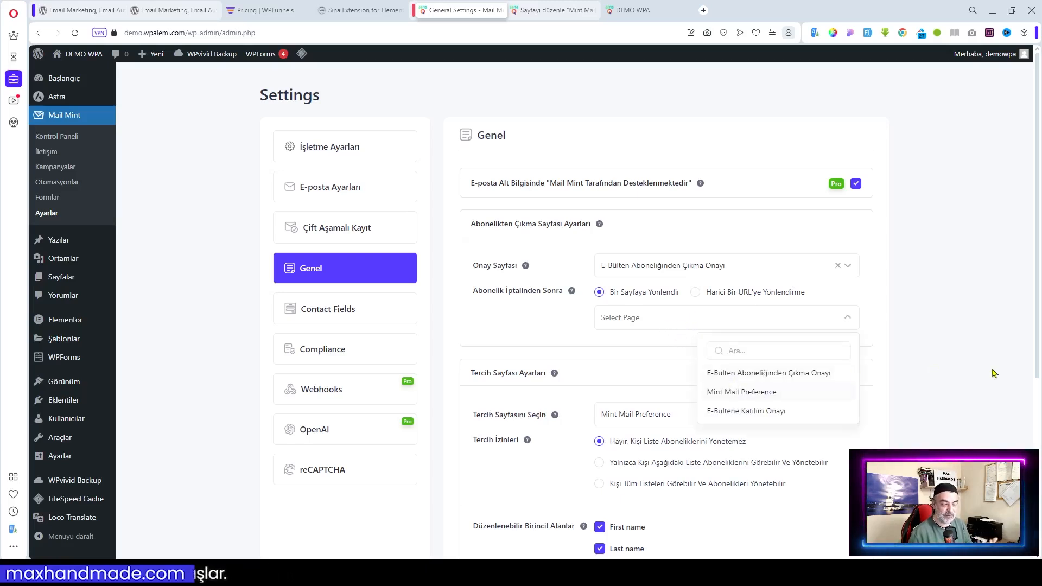
click(896, 317)
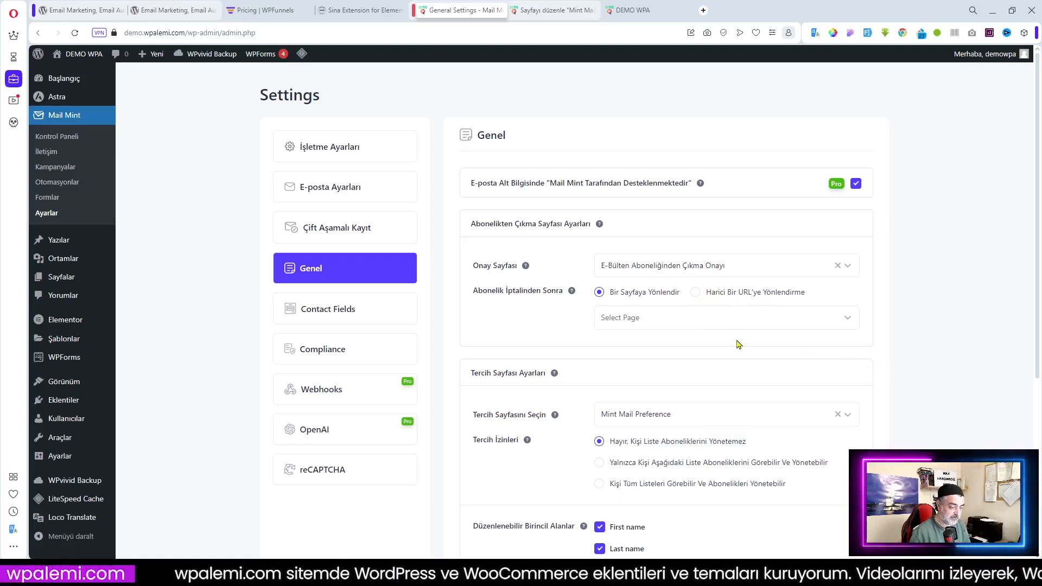
scroll(706, 337, down, 2)
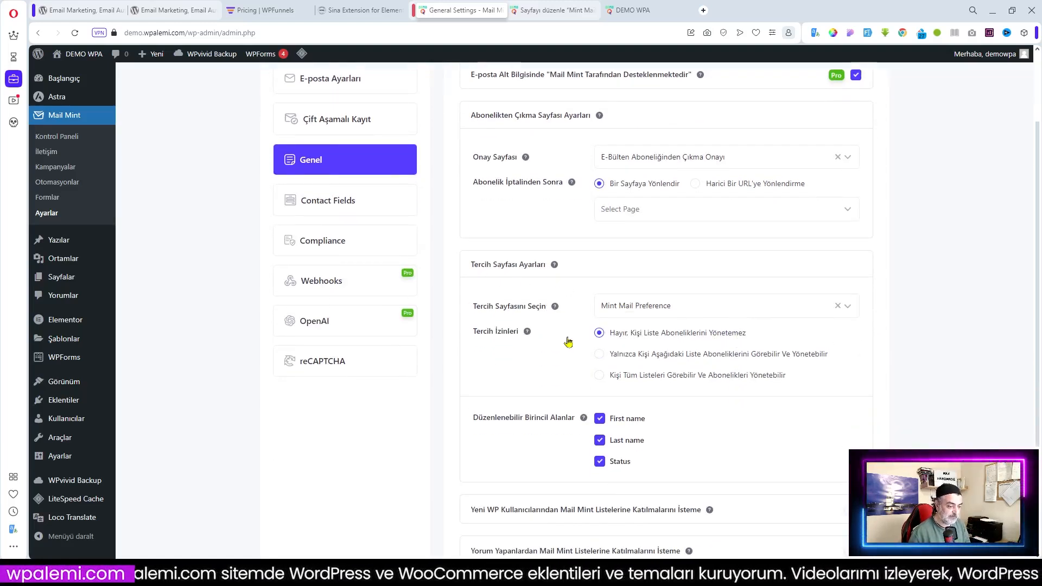
click(694, 308)
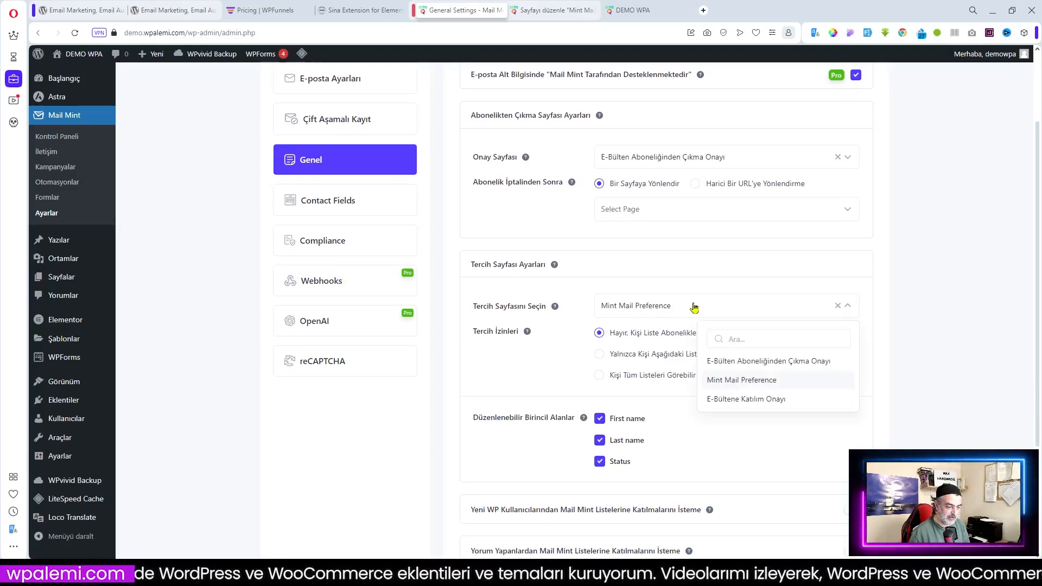
click(694, 307)
Open the Mint Mail Preference page and retitle it 'E-Bülten Posta Tercihleri'
click(548, 8)
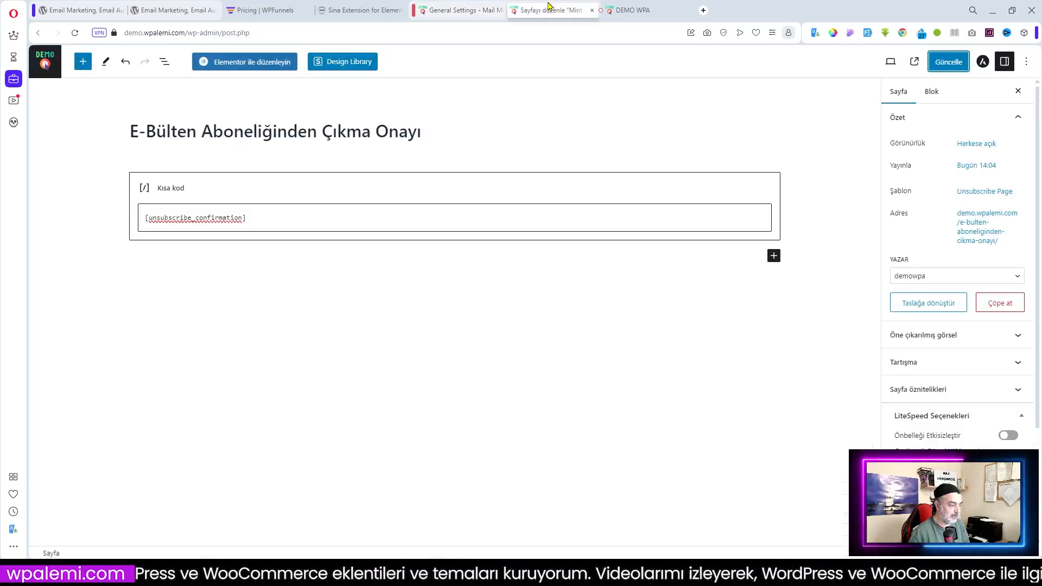
click(45, 63)
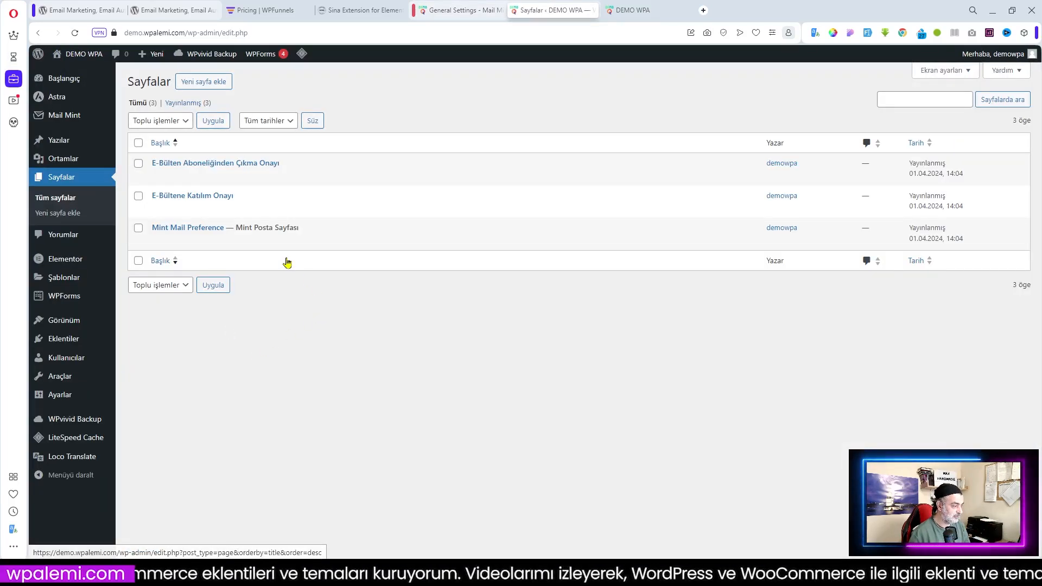
click(164, 241)
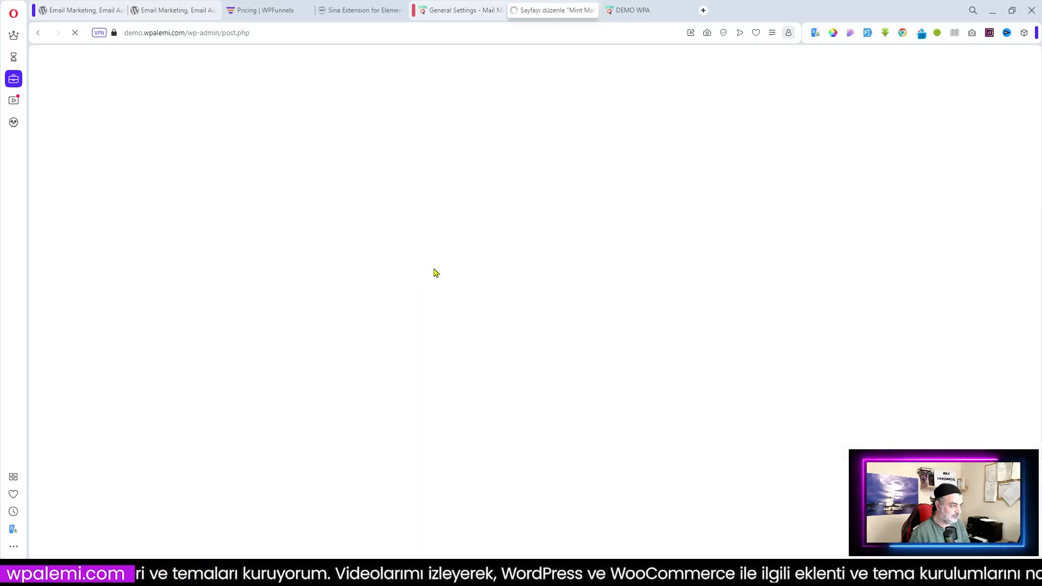
click(310, 136)
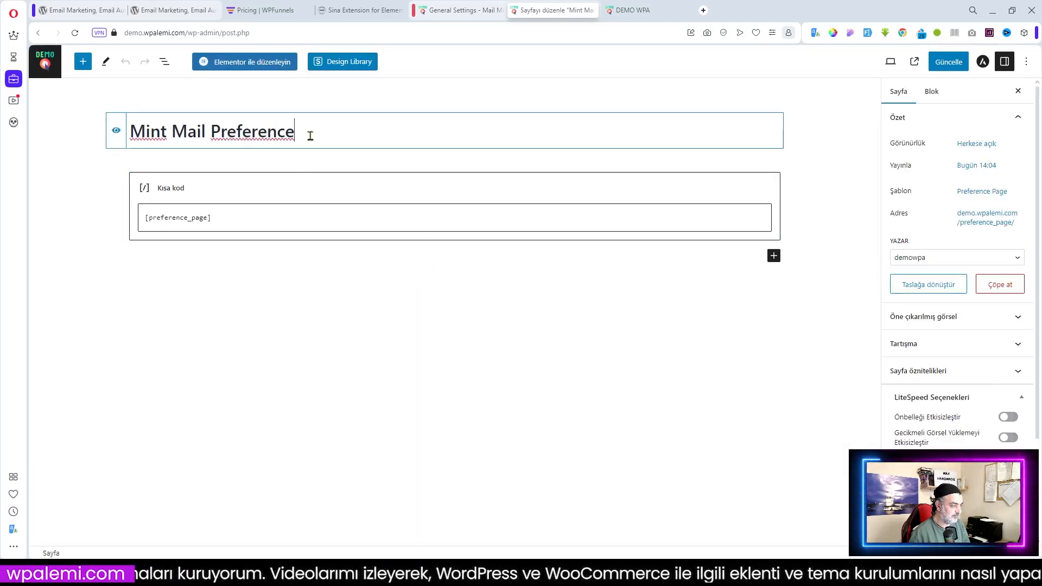
drag(309, 136, 135, 130)
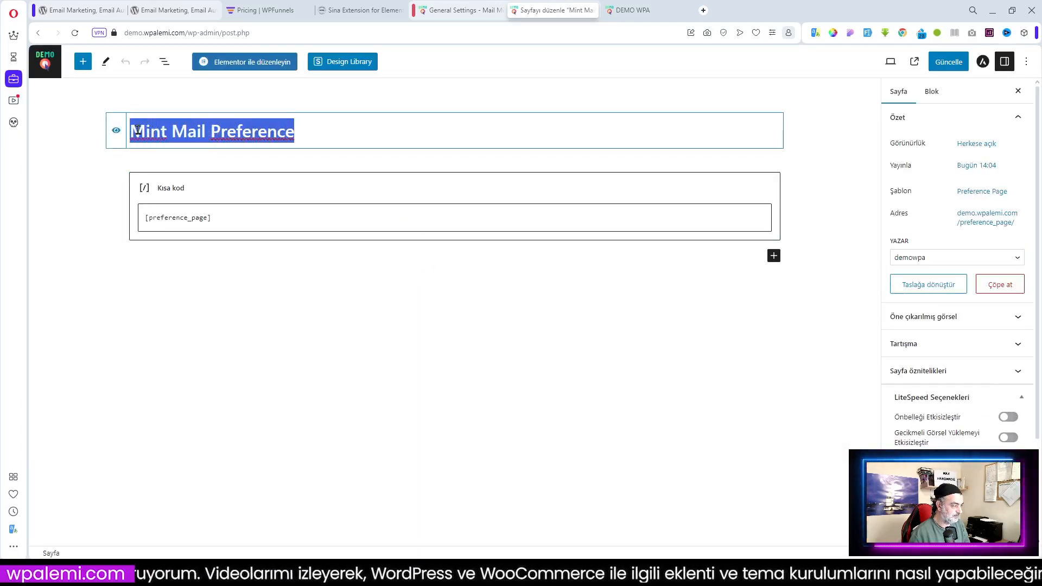
right_click(138, 130)
click(223, 300)
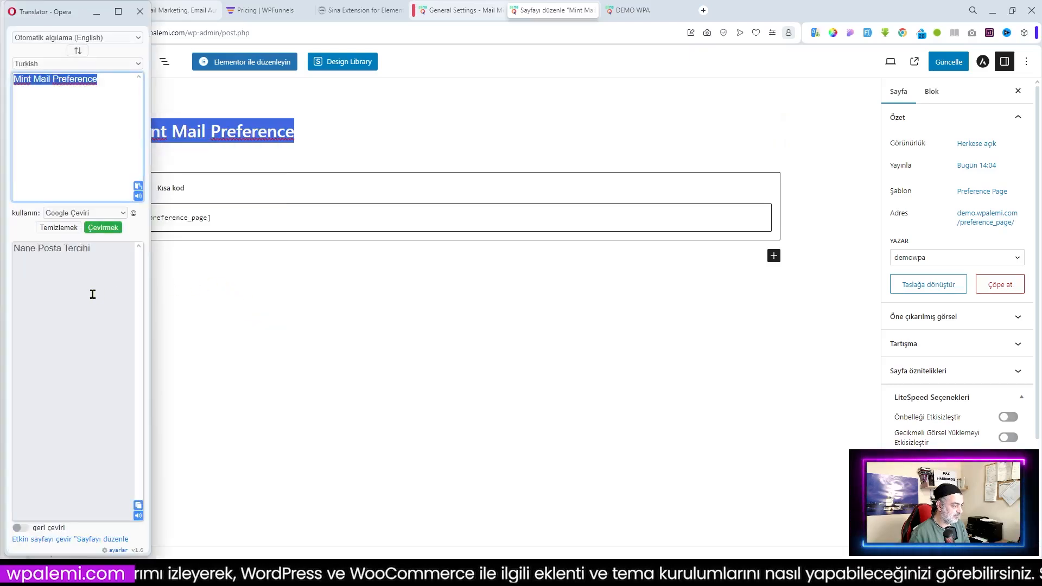
click(138, 505)
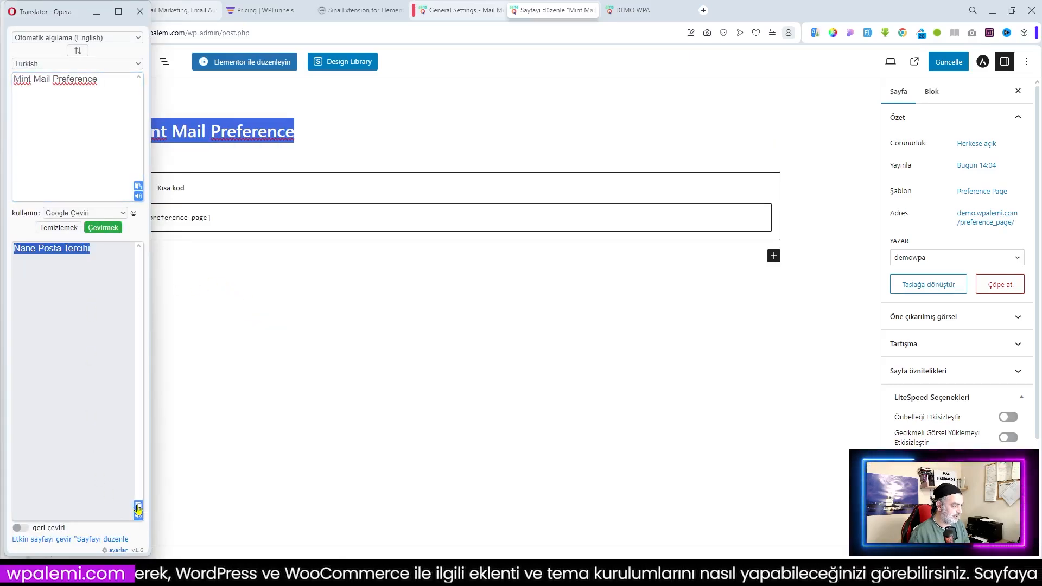
click(203, 128)
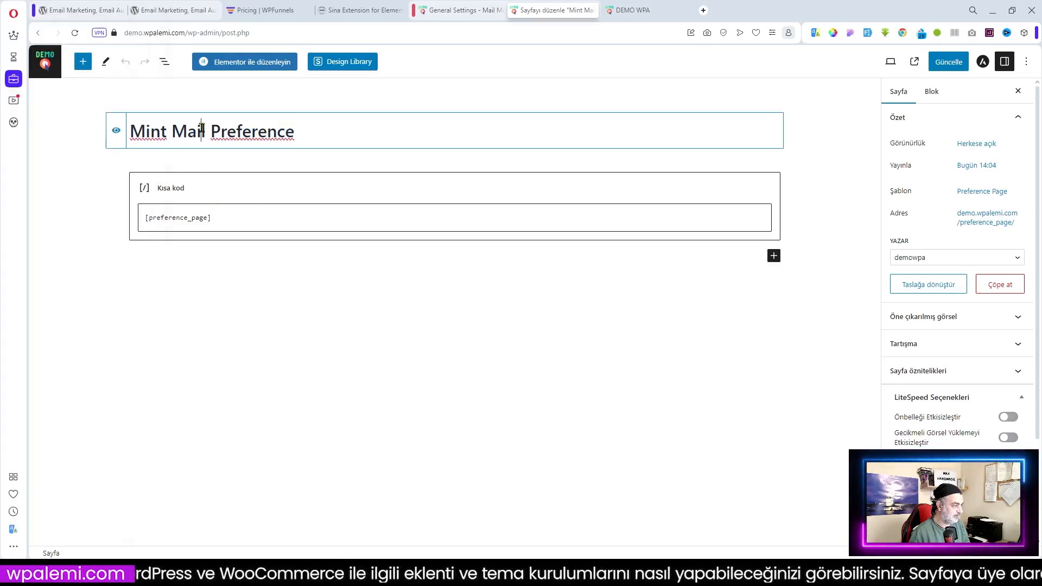
drag(212, 132, 134, 131)
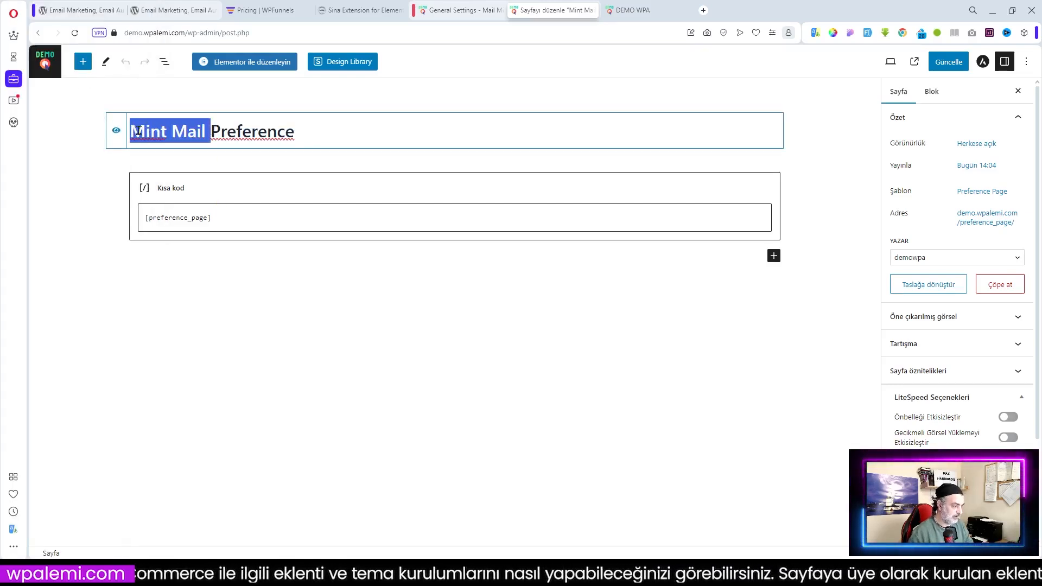
drag(316, 128, 134, 135)
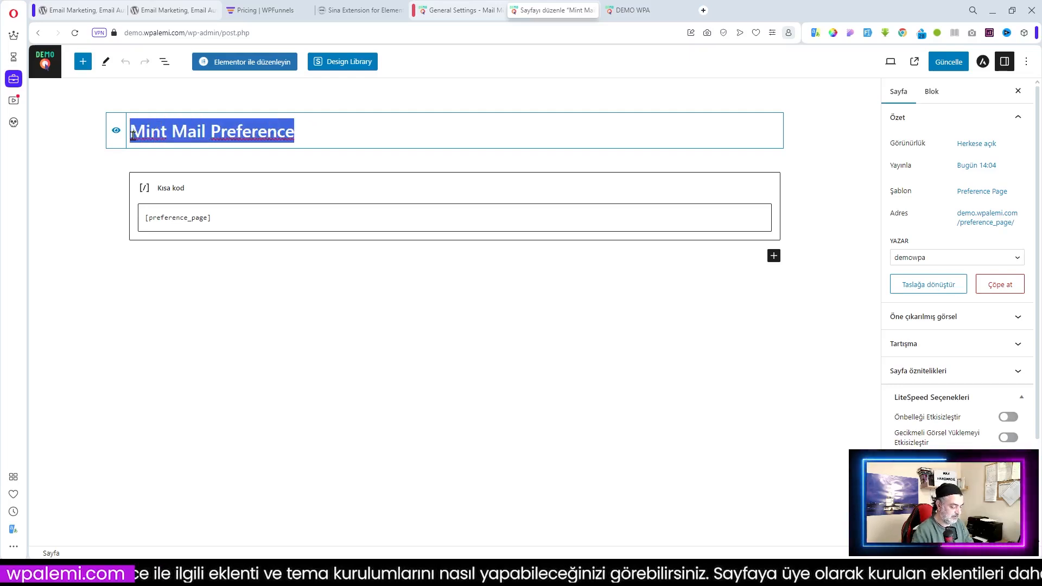
text(E-Bü)
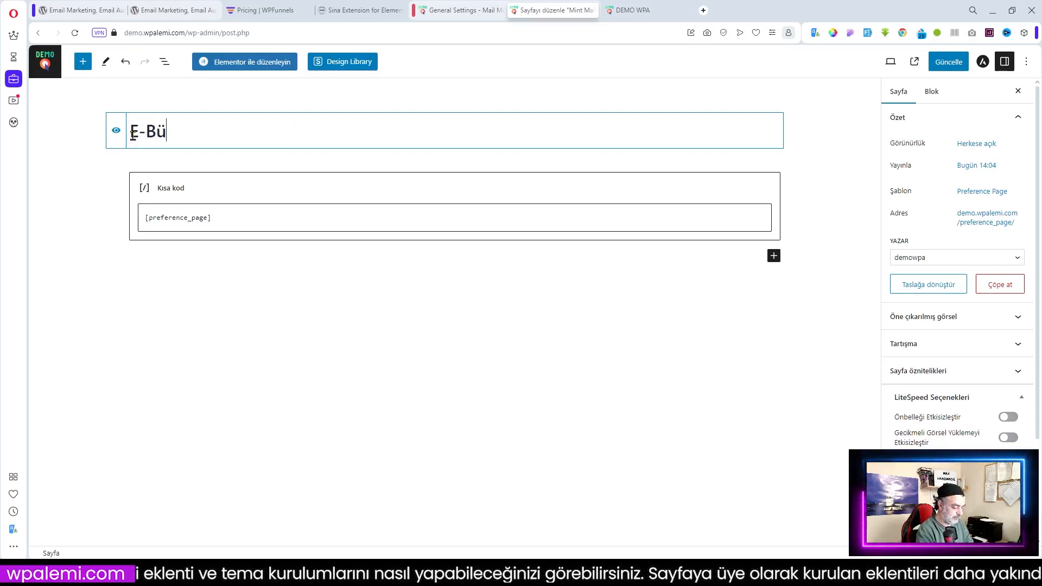
text(lten Pos)
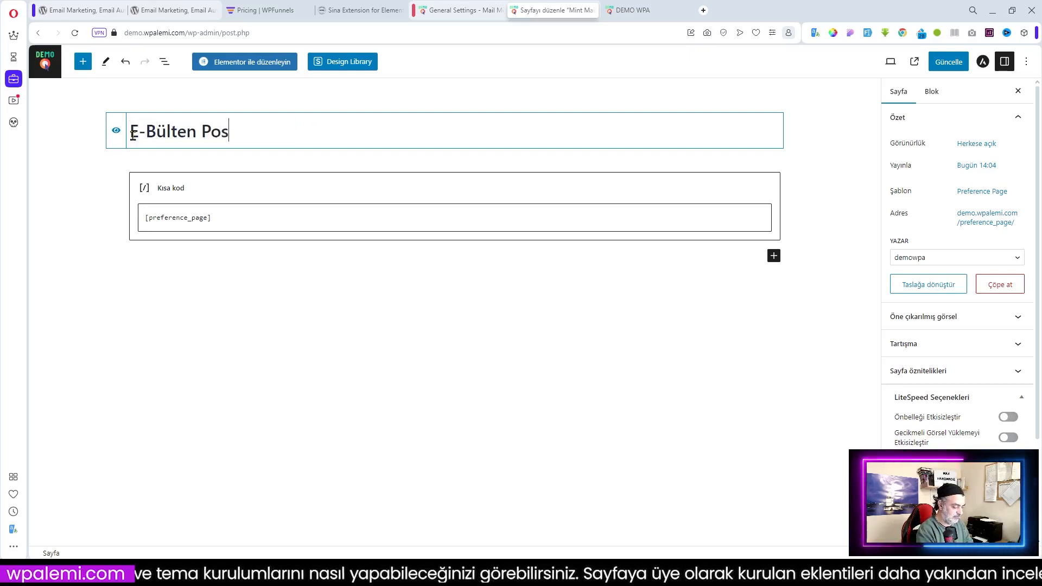
text(ta Terc)
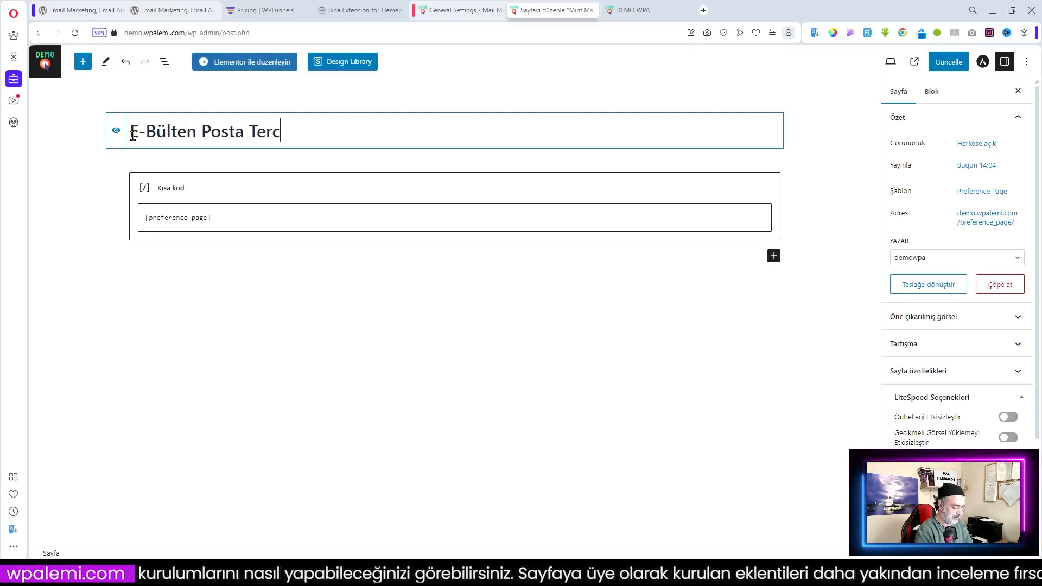
text(ihleri)
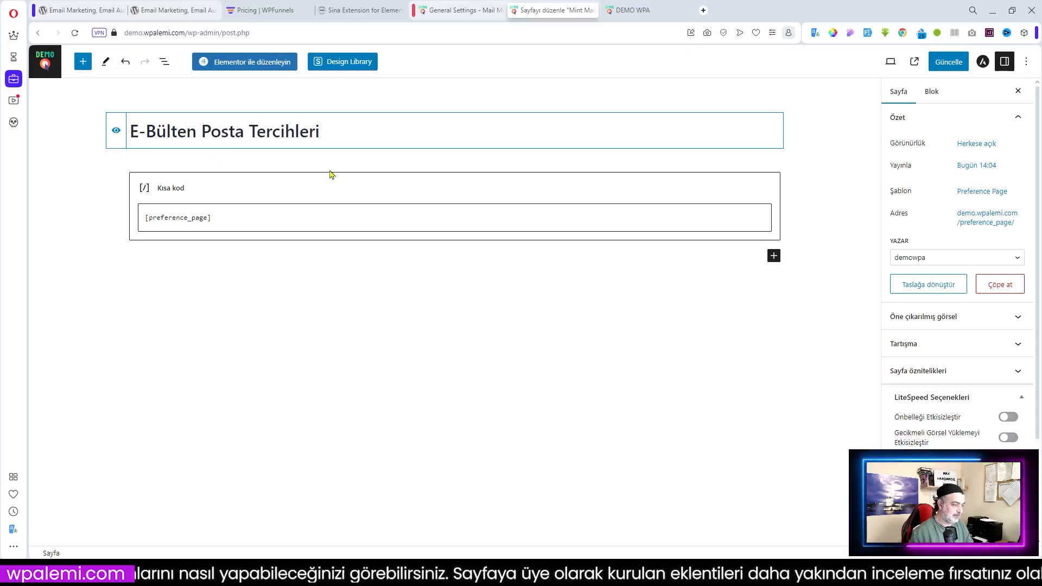
Clear the preference_page slug so it becomes e-bulten-posta-tercihleri, and save the page
click(974, 219)
click(945, 290)
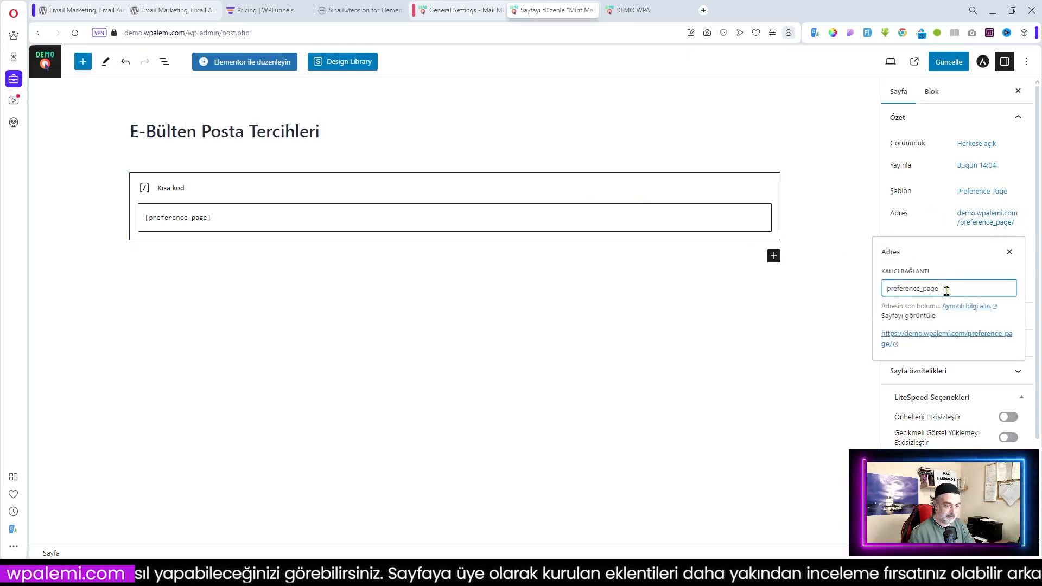
key(ctrl+a)
key(BackSpace)
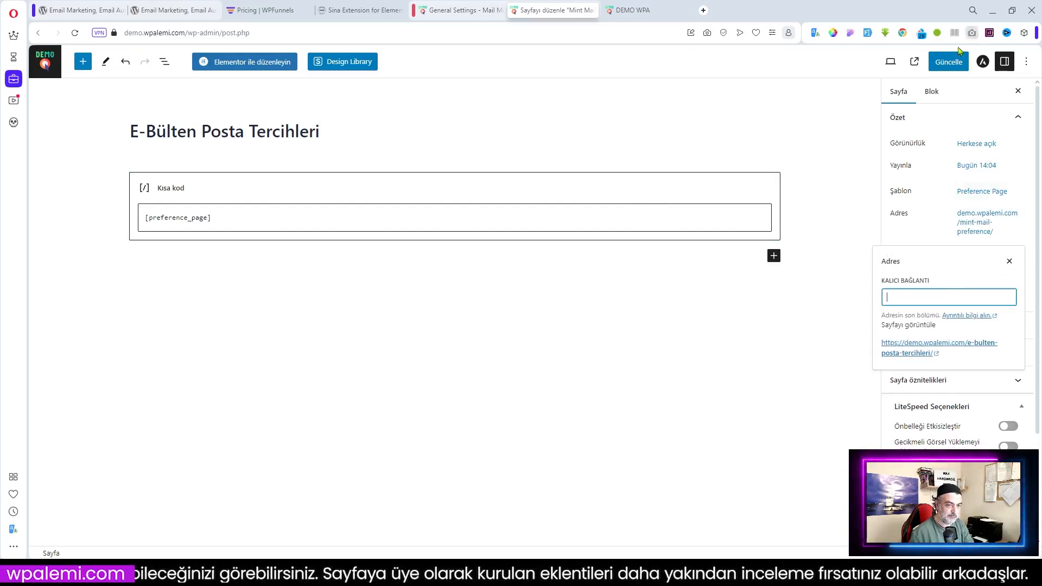
click(949, 63)
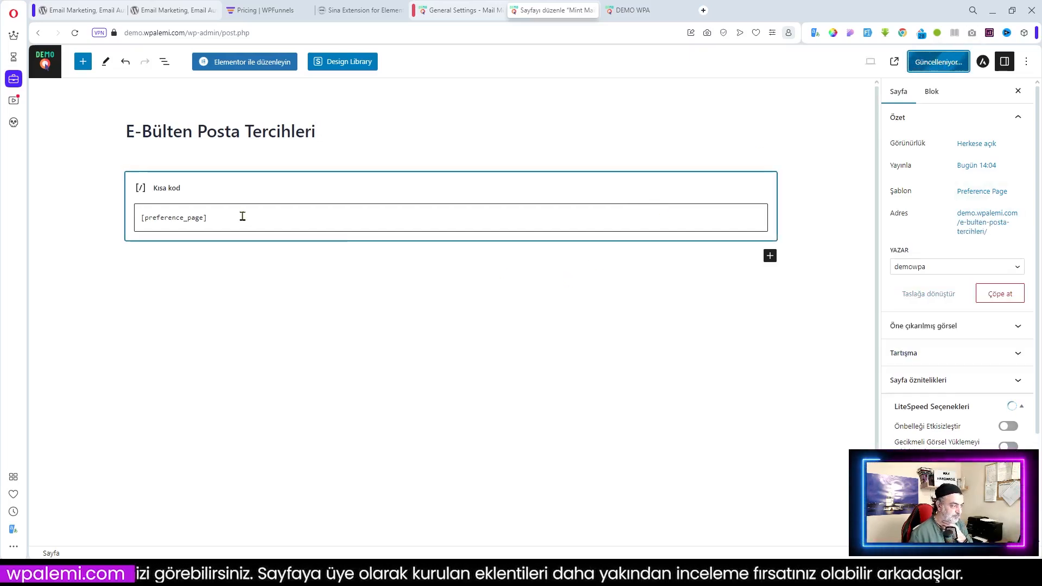
click(48, 68)
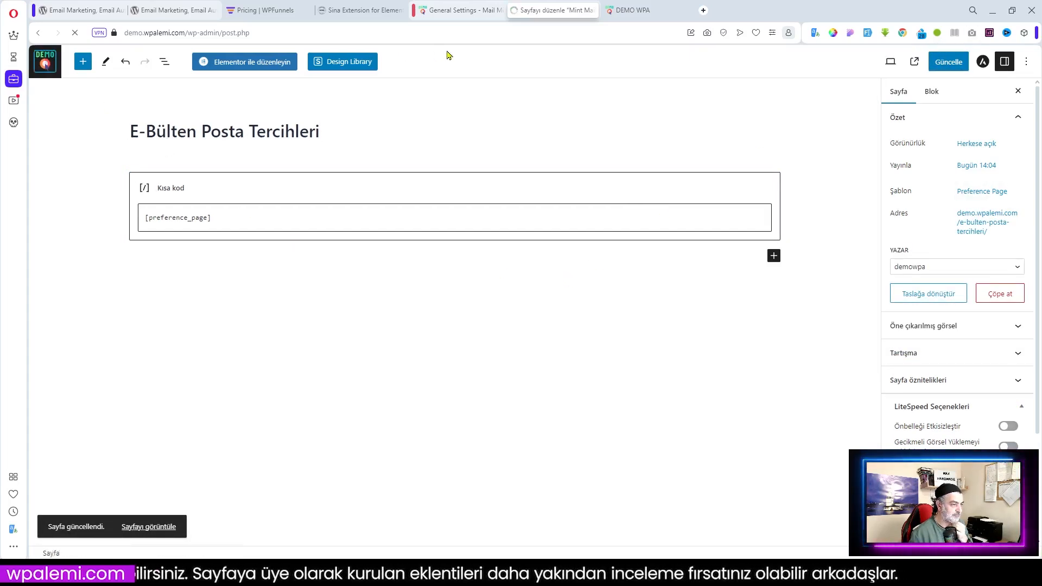
click(466, 11)
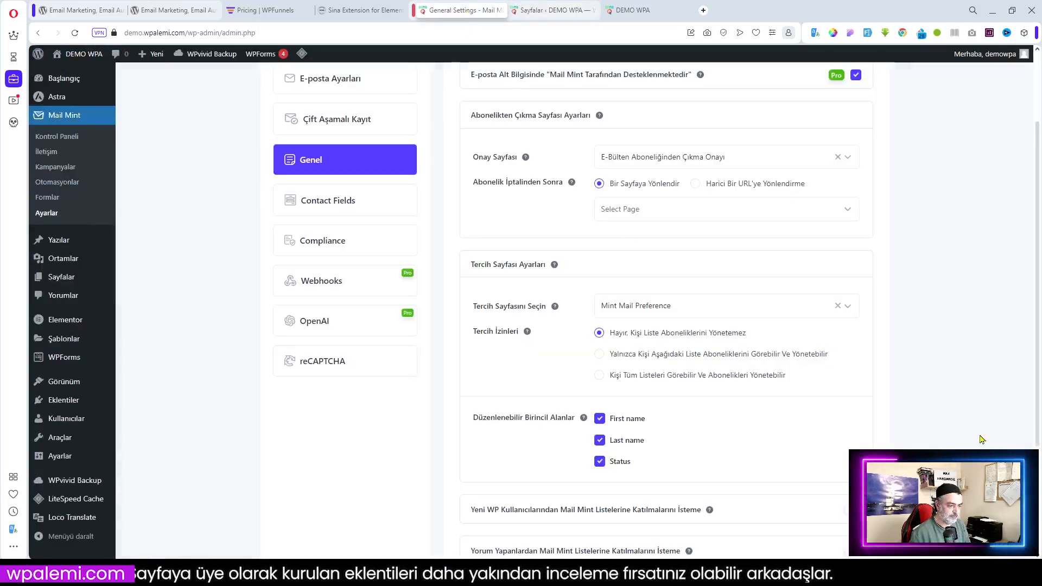
Reload the Genel settings and pick E-Bülten Posta Tercihleri in the Tercih Sayfasını Seçin dropdown
scroll(981, 439, down, 3)
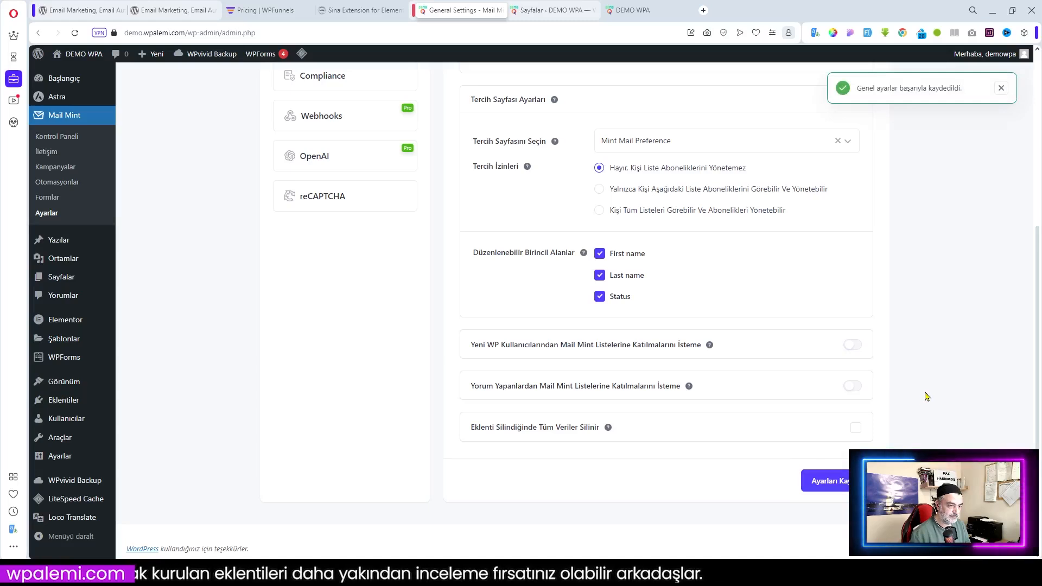
click(75, 34)
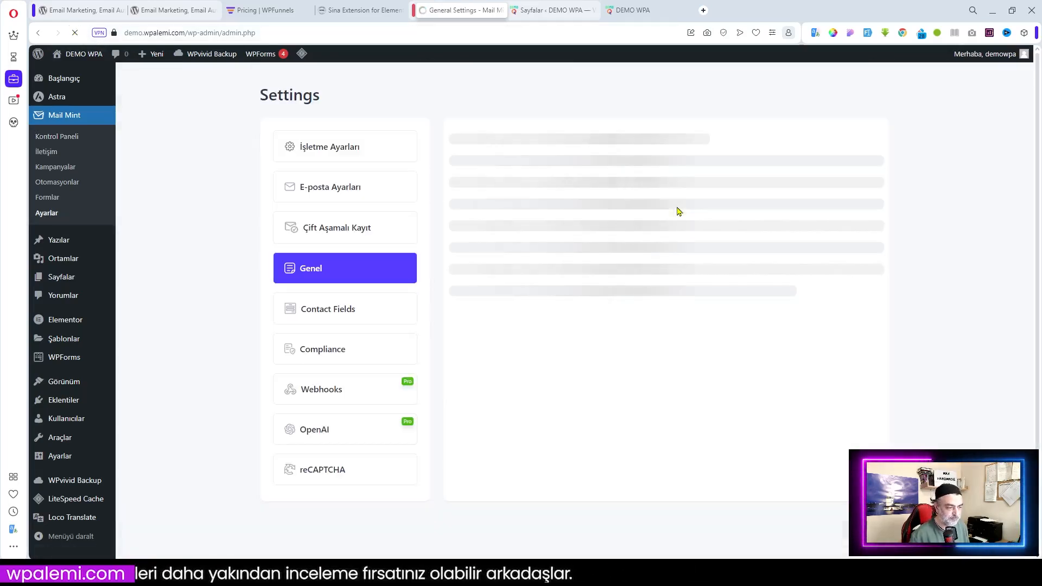
scroll(723, 298, down, 2)
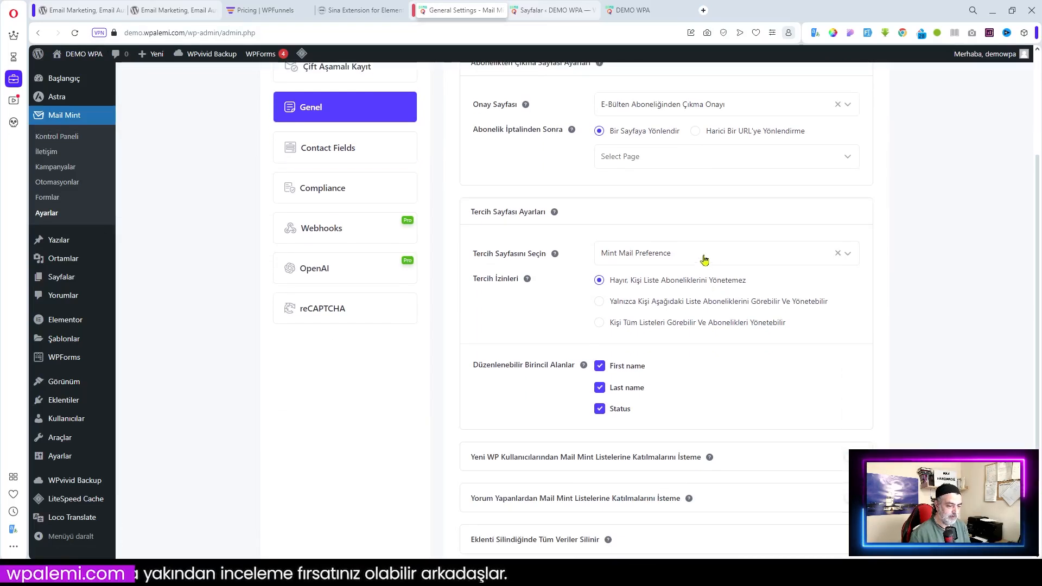
click(703, 257)
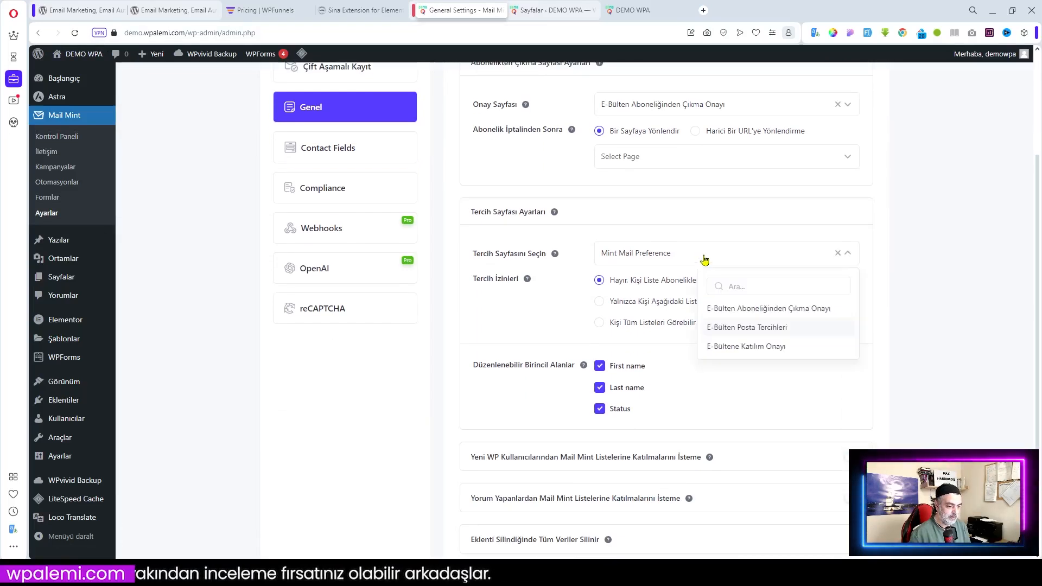
click(750, 330)
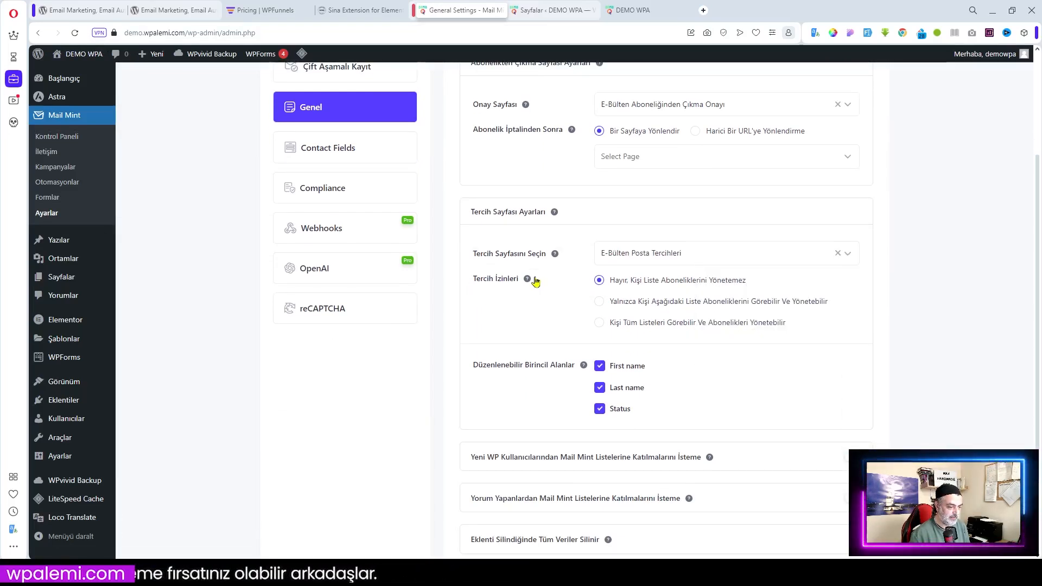
mouse_move(526, 278)
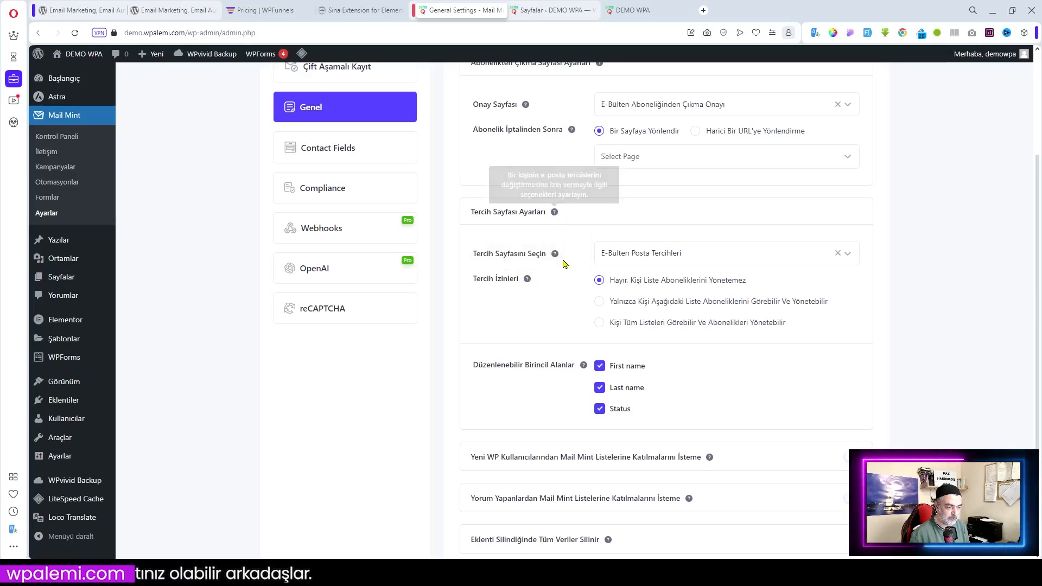
mouse_move(529, 280)
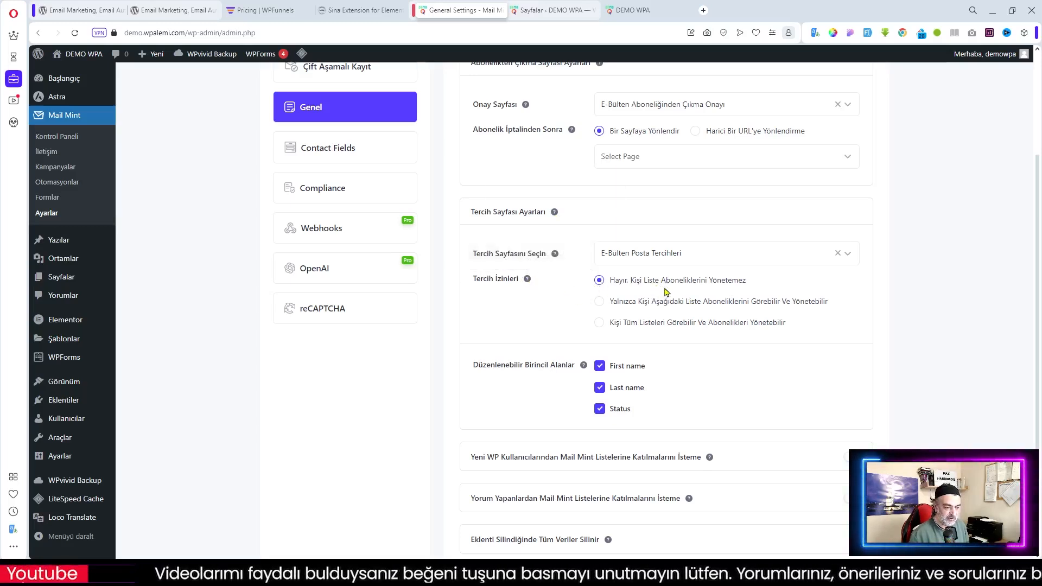
Switch on the 'Yeni WP Kullanıcılarından Mail Mint Listelerine Katılmalarını İsteme' toggle
scroll(558, 353, down, 2)
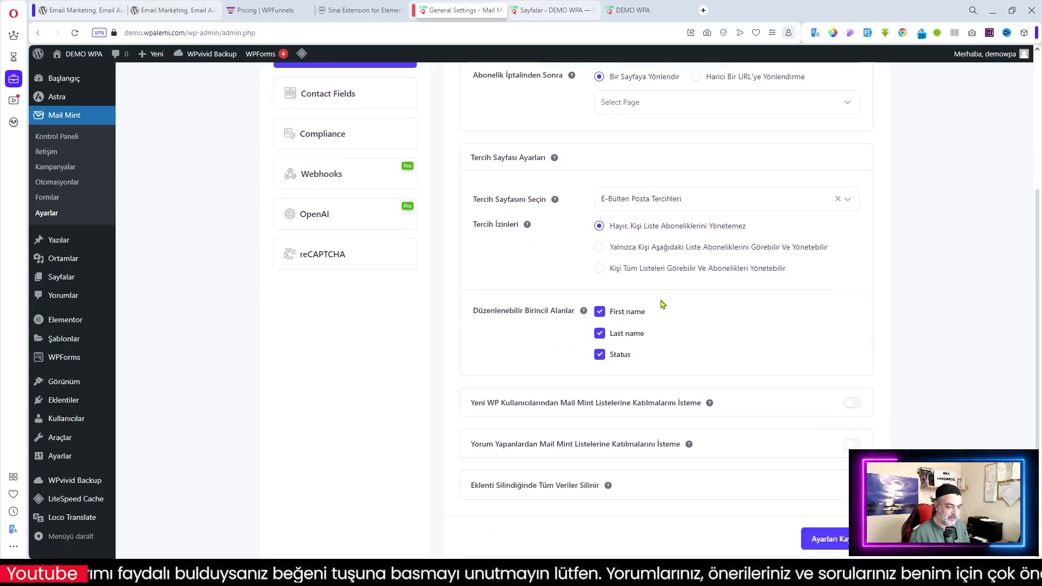
scroll(699, 359, down, 2)
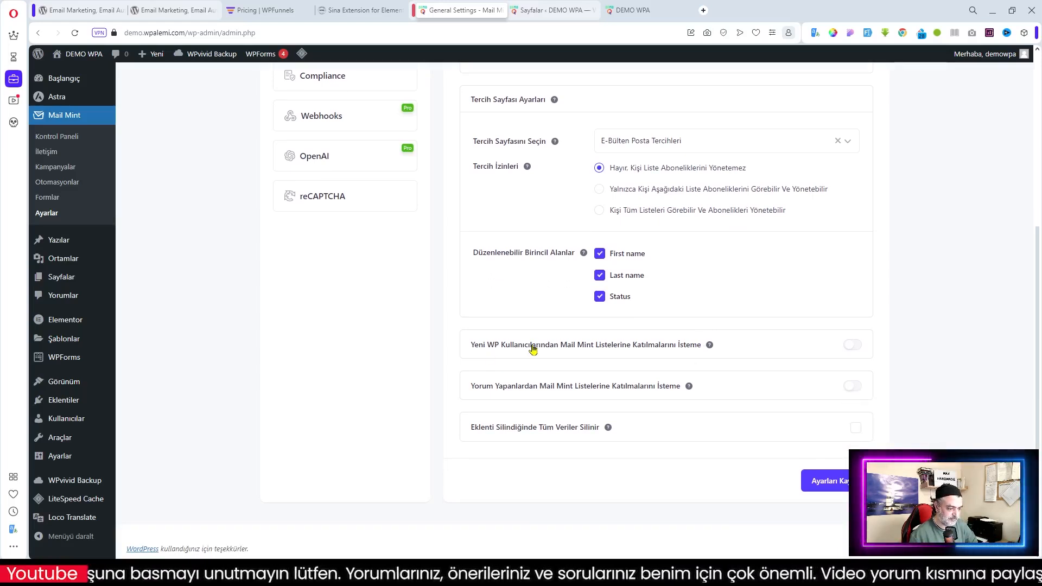
mouse_move(709, 346)
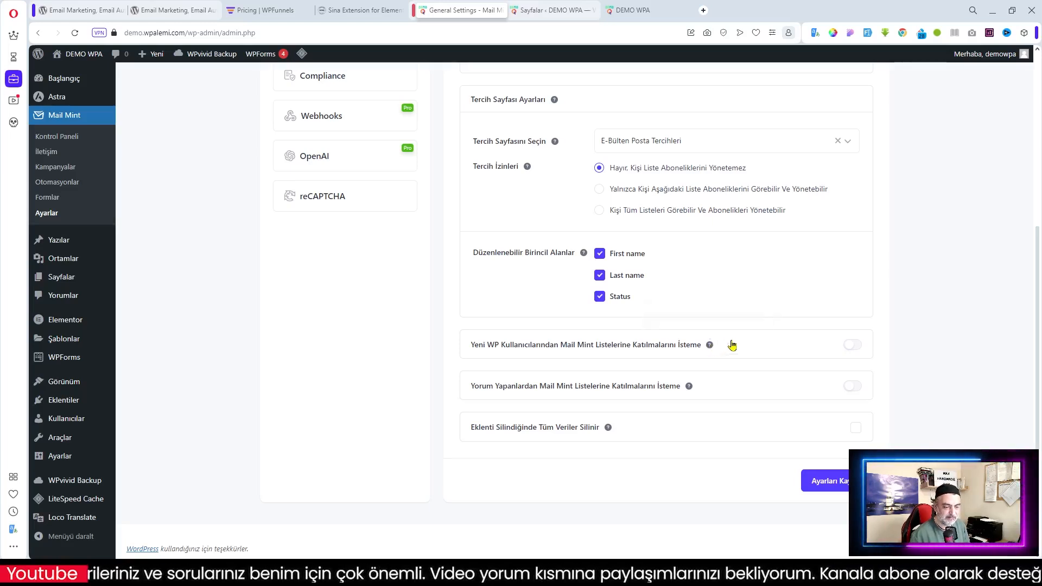
click(855, 349)
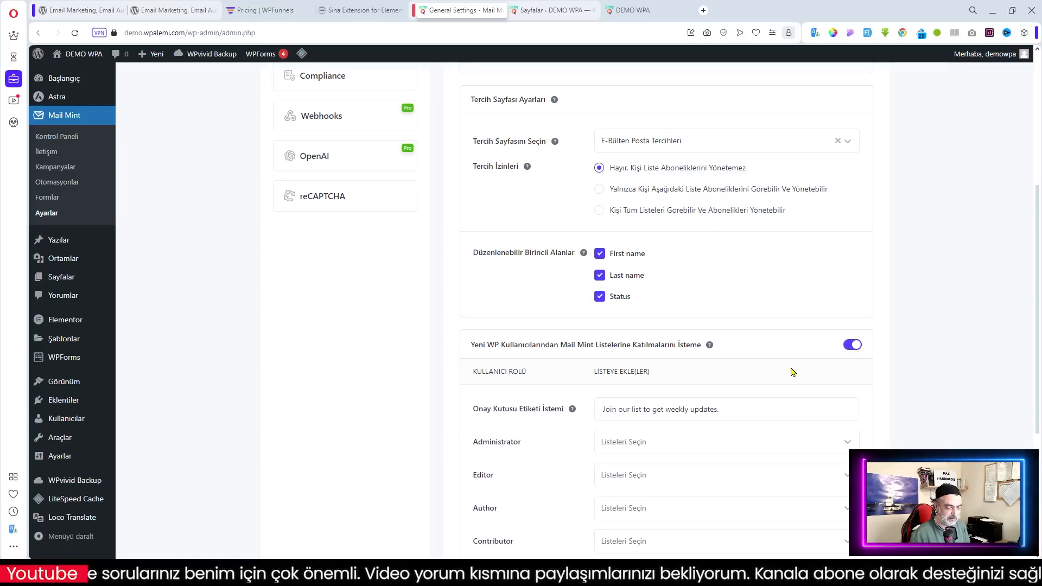
scroll(790, 370, down, 2)
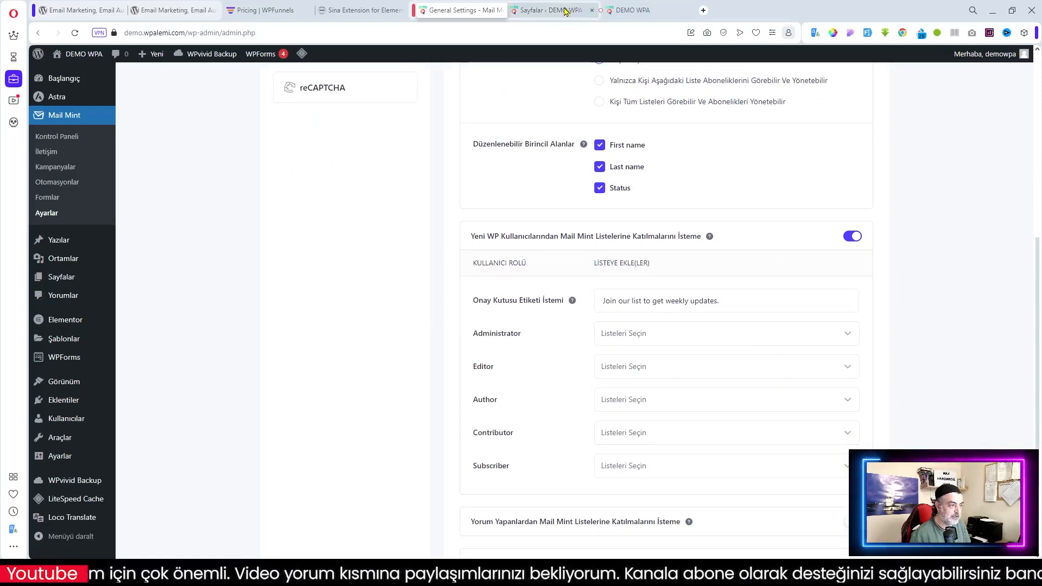
click(454, 10)
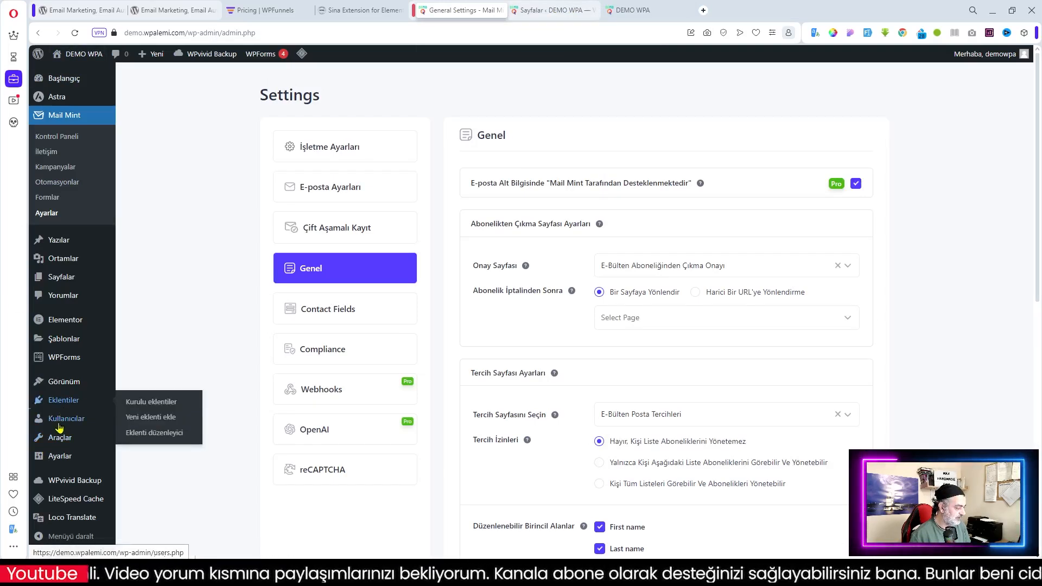
In WordPress General settings, tick 'İsteyen herkes hesap açabilsin' and keep Abone as the default role
mouse_move(54, 462)
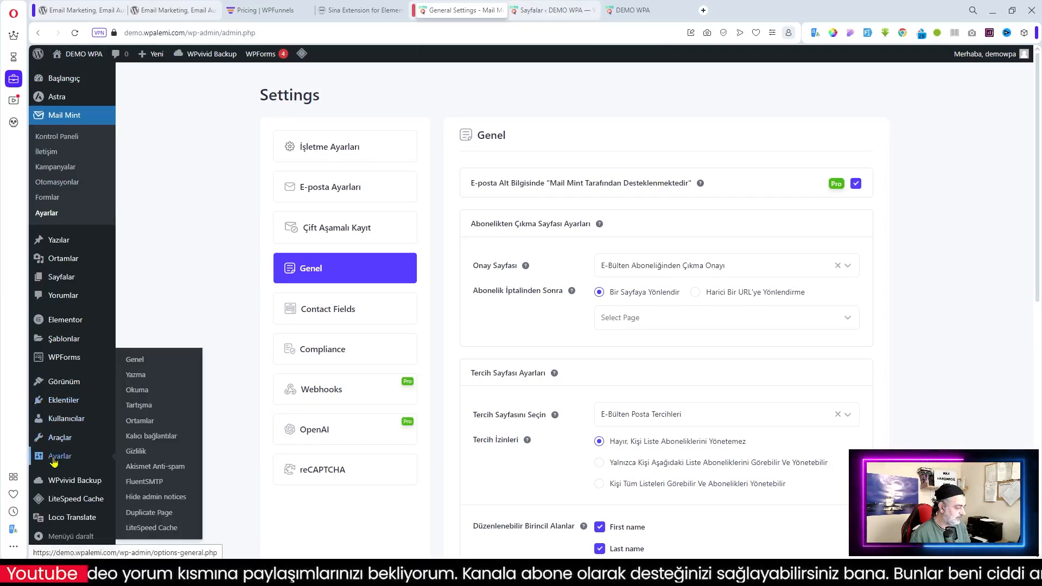
middle_click(147, 361)
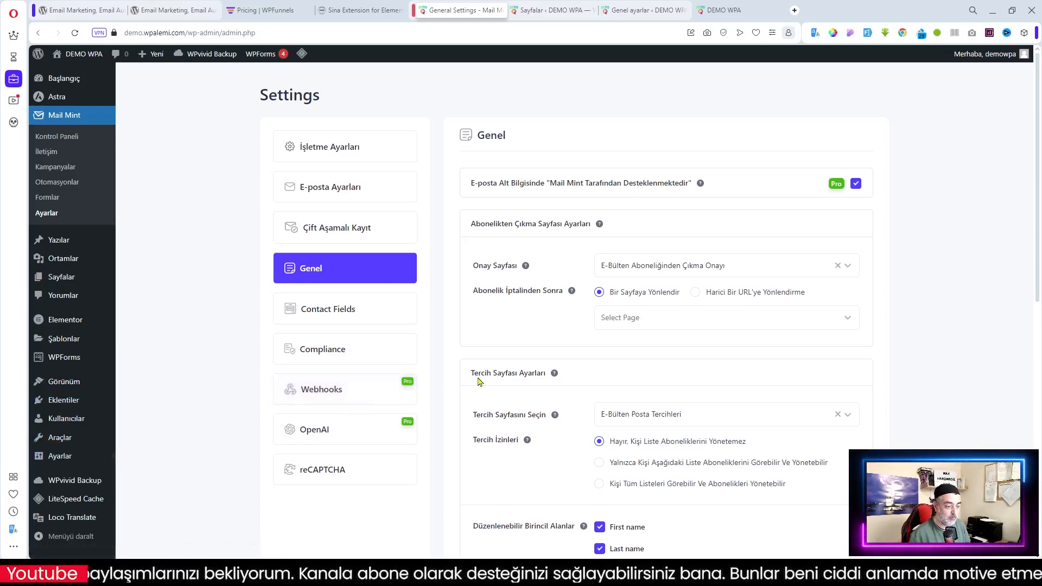
click(651, 10)
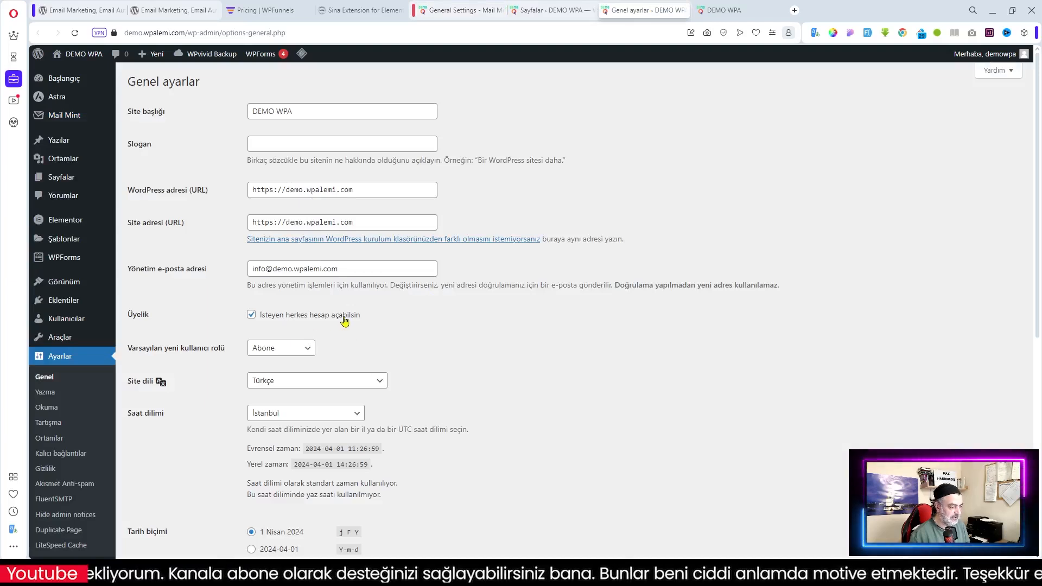
click(314, 321)
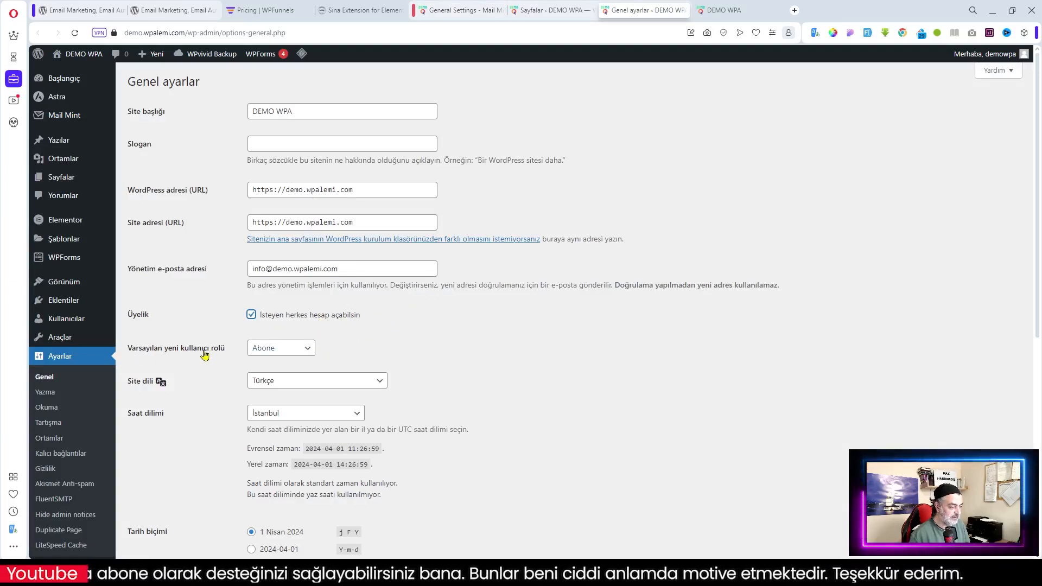
click(291, 352)
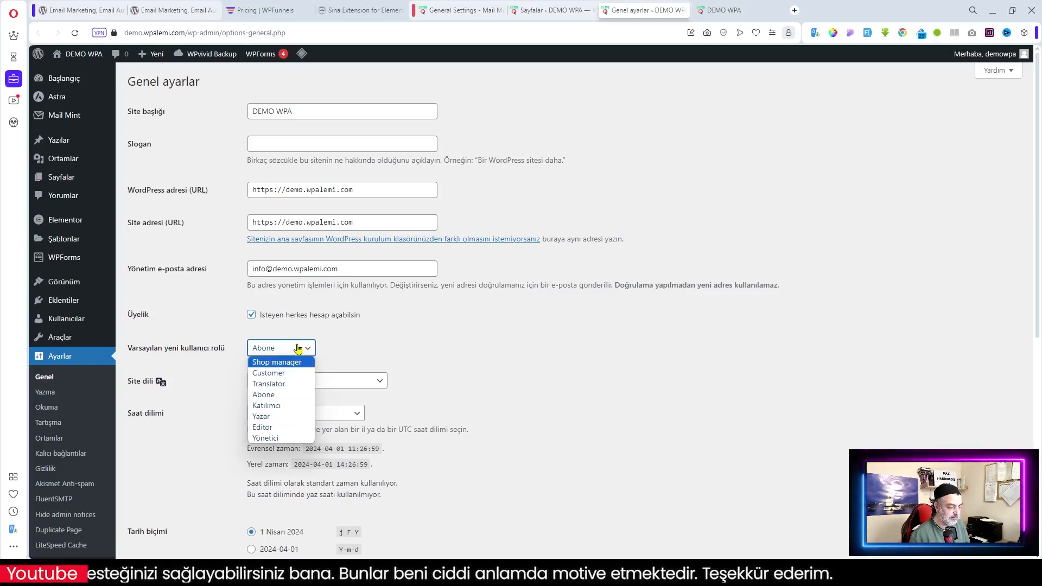
click(400, 336)
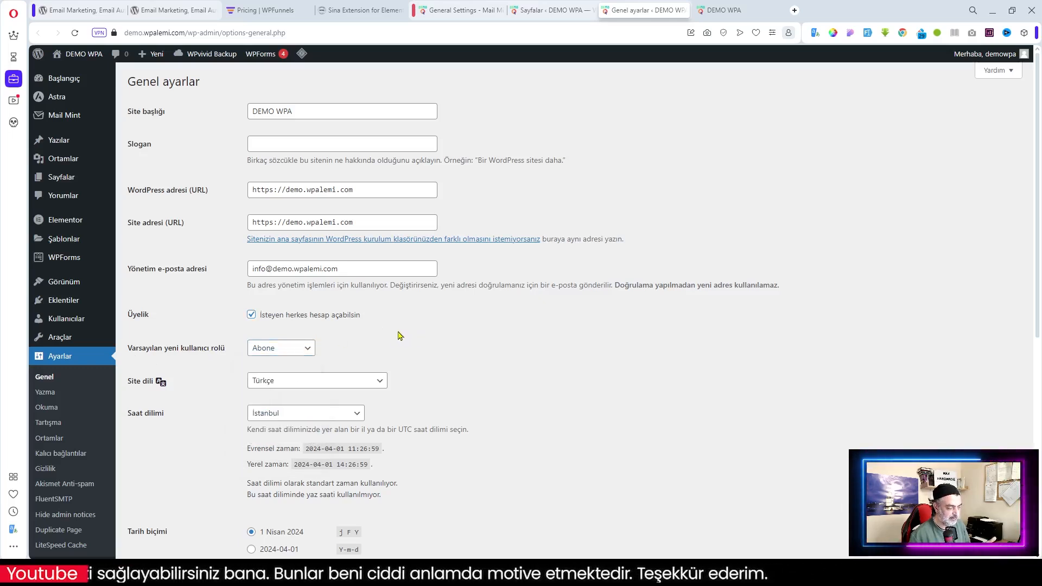
click(307, 348)
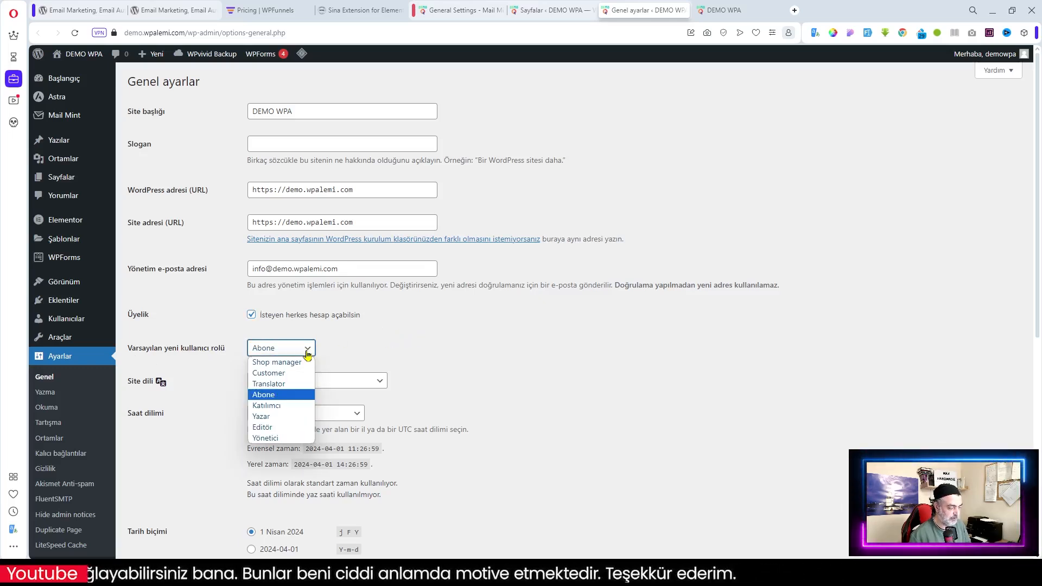
click(283, 395)
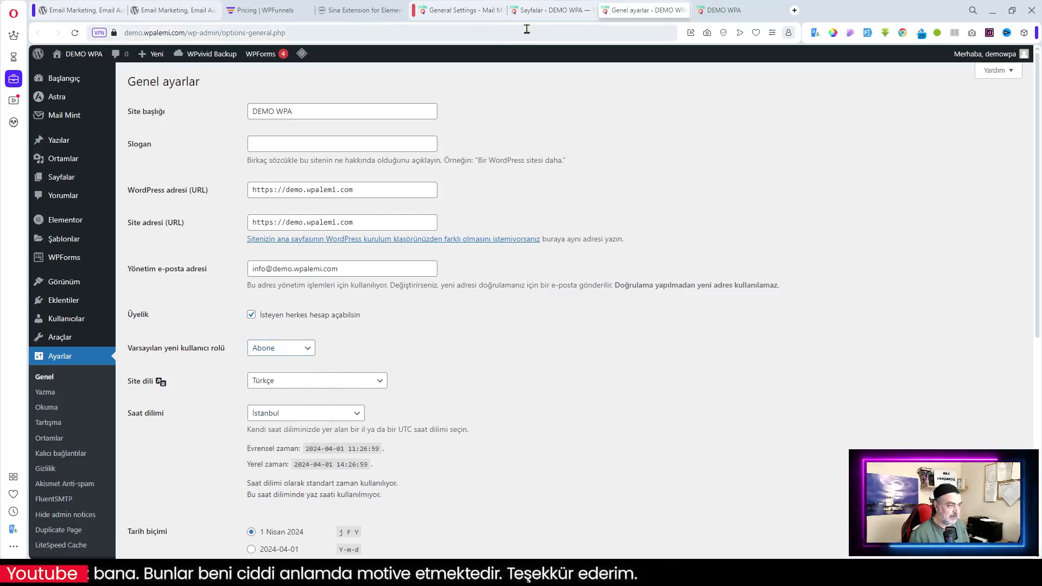
Review the lists the Subscriber role can join, leaving them unchanged
click(461, 10)
scroll(731, 426, down, 4)
scroll(731, 426, down, 4)
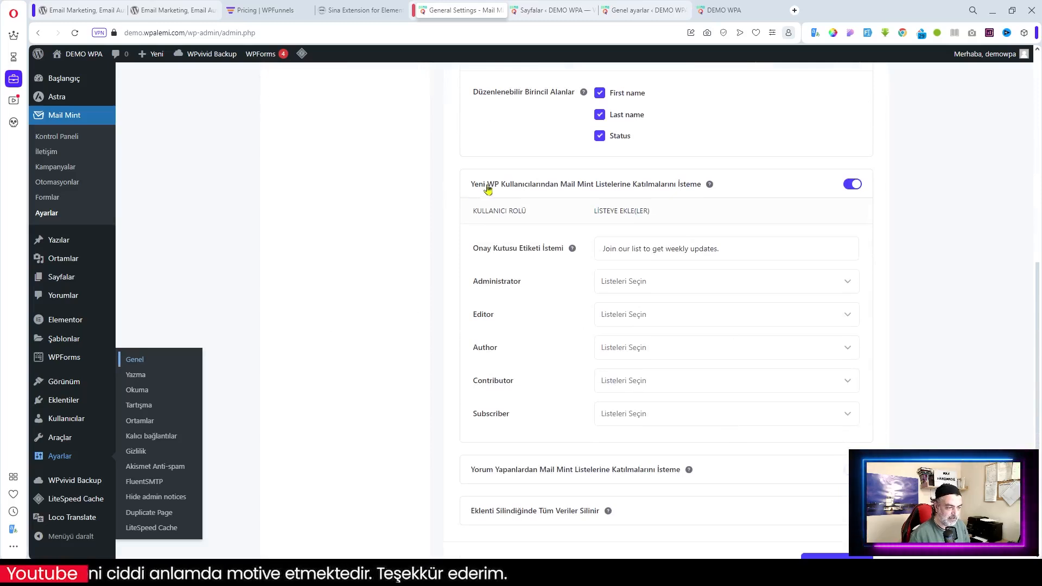
click(640, 416)
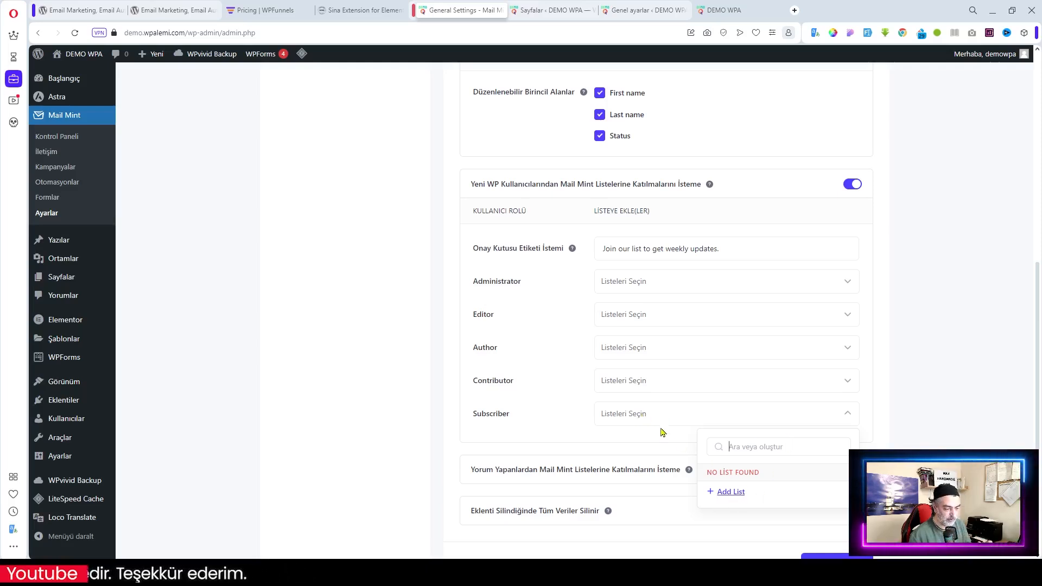
click(895, 423)
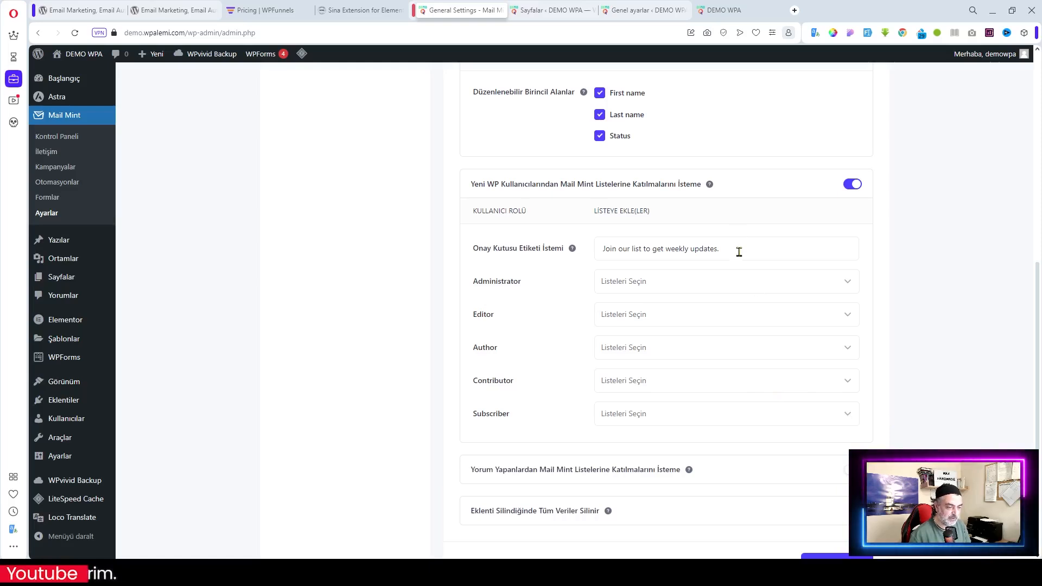
Replace the opt-in checkbox label with 'Haftalık güncellemeleri almak için listemize katılın.'
drag(737, 249, 548, 252)
right_click(641, 254)
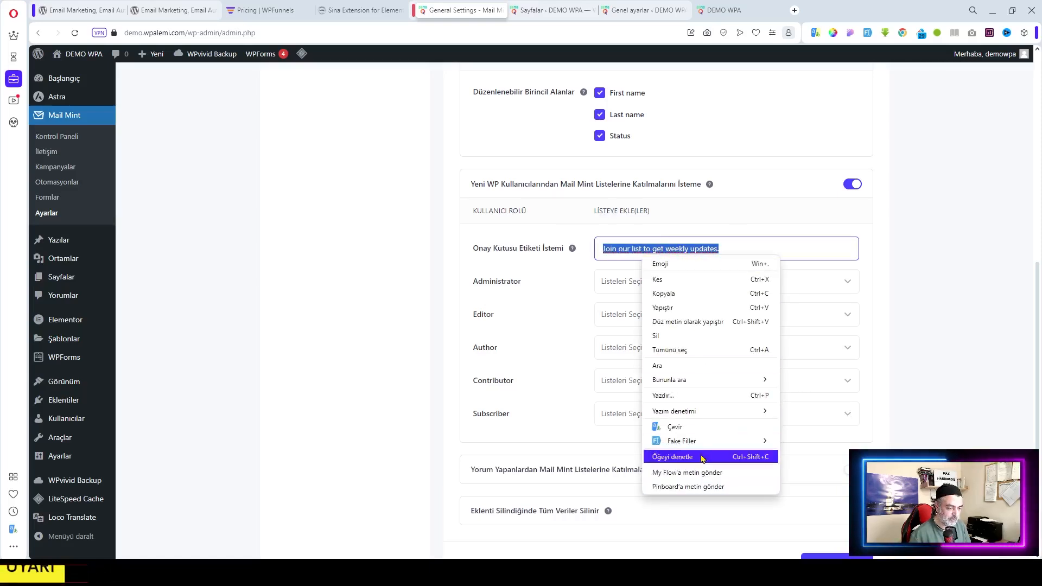
click(678, 427)
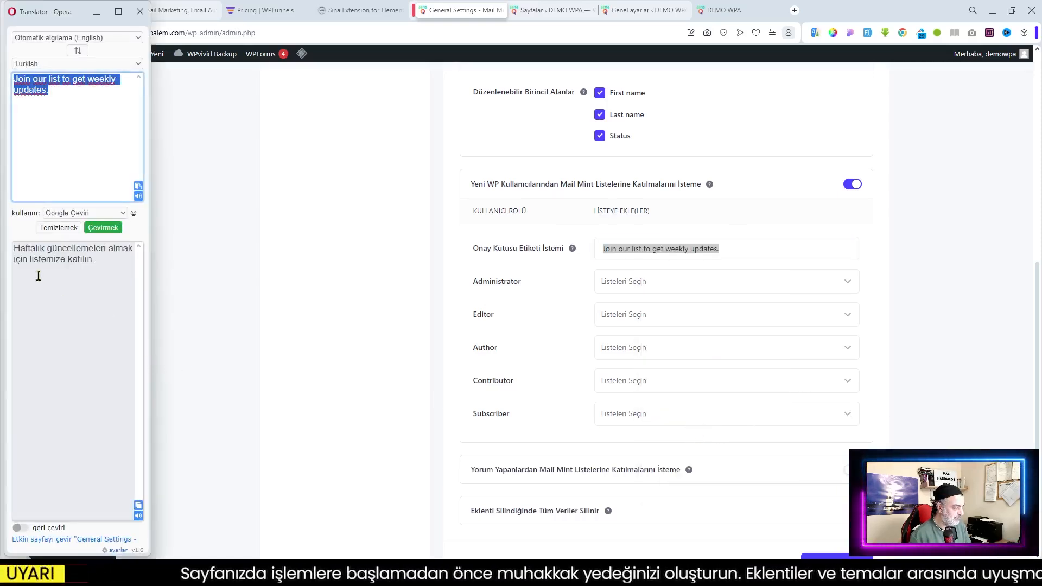
click(139, 505)
key(ctrl+c)
click(742, 245)
key(ctrl+a)
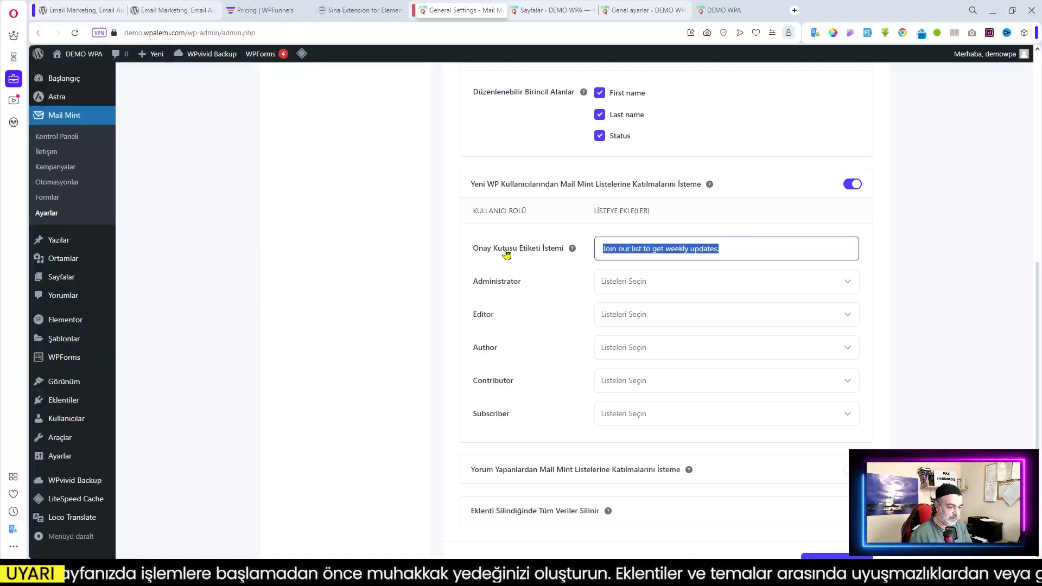
key(ctrl+v)
scroll(802, 342, down, 3)
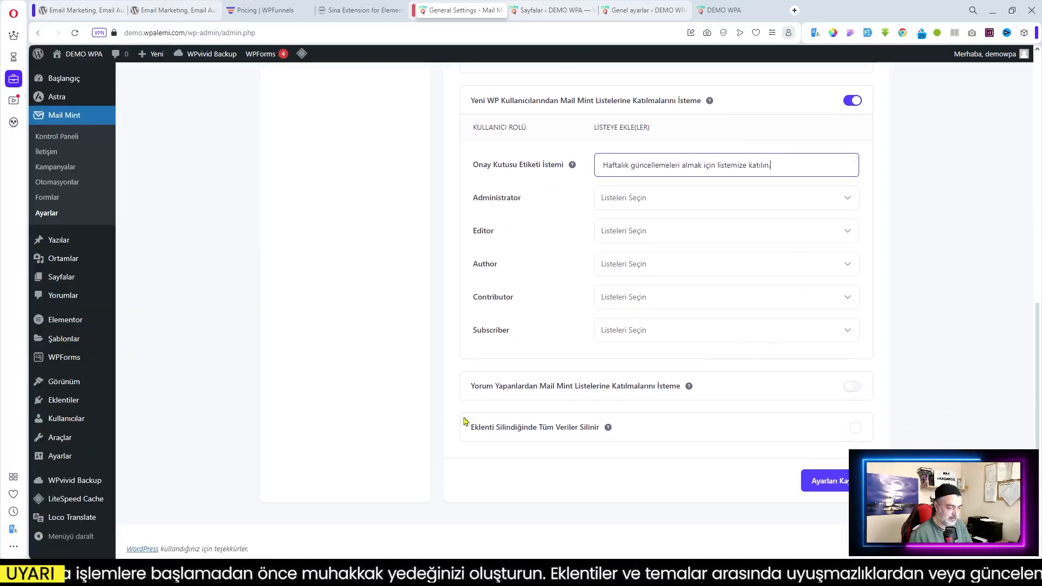
Enable commenter list opt-in and paste the Turkish translation into its checkbox label field
click(853, 387)
scroll(730, 430, down, 2)
drag(735, 374, 537, 373)
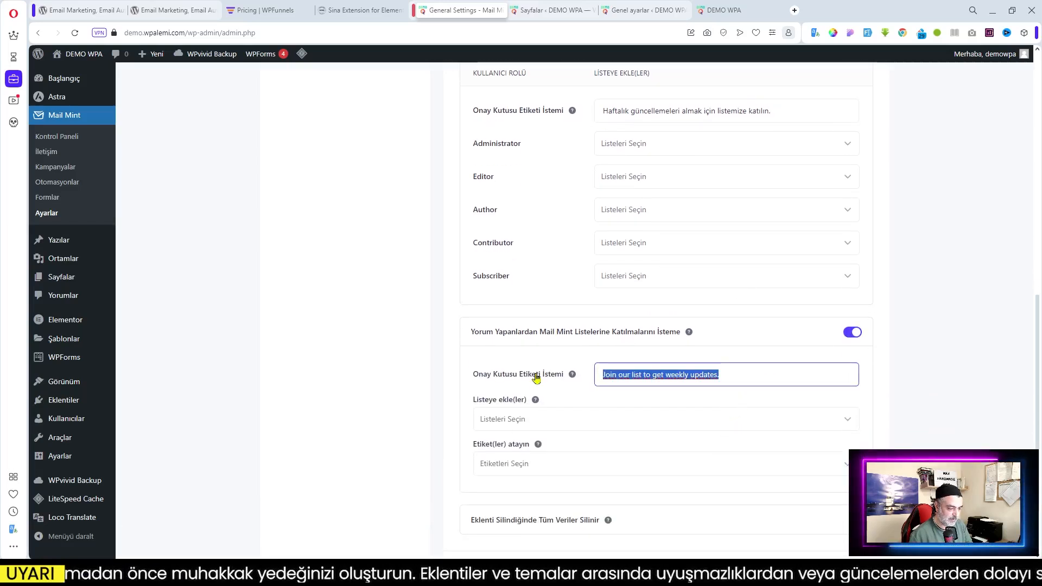
key(ctrl+v)
click(941, 437)
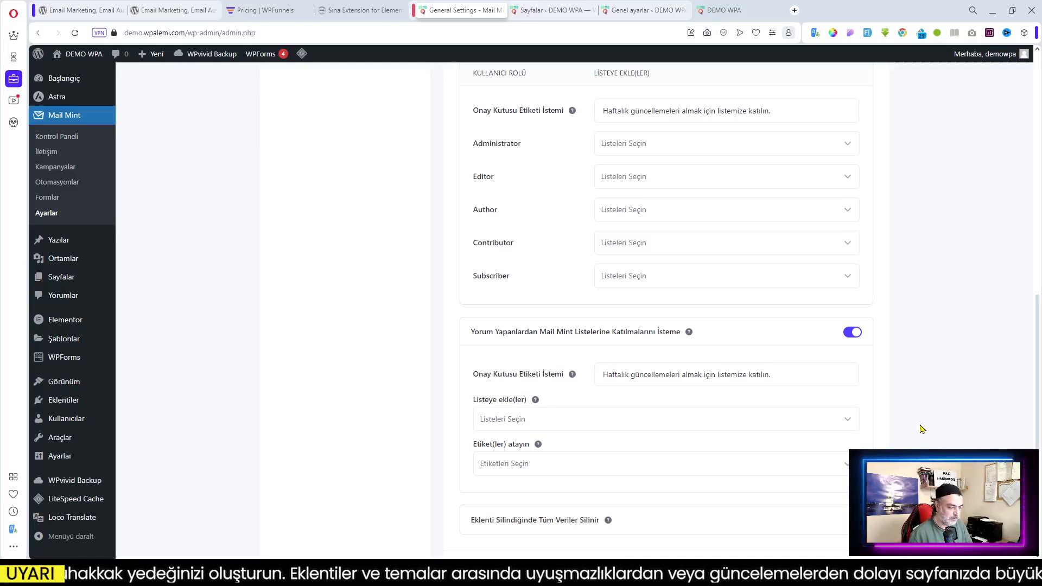
scroll(923, 429, down, 1)
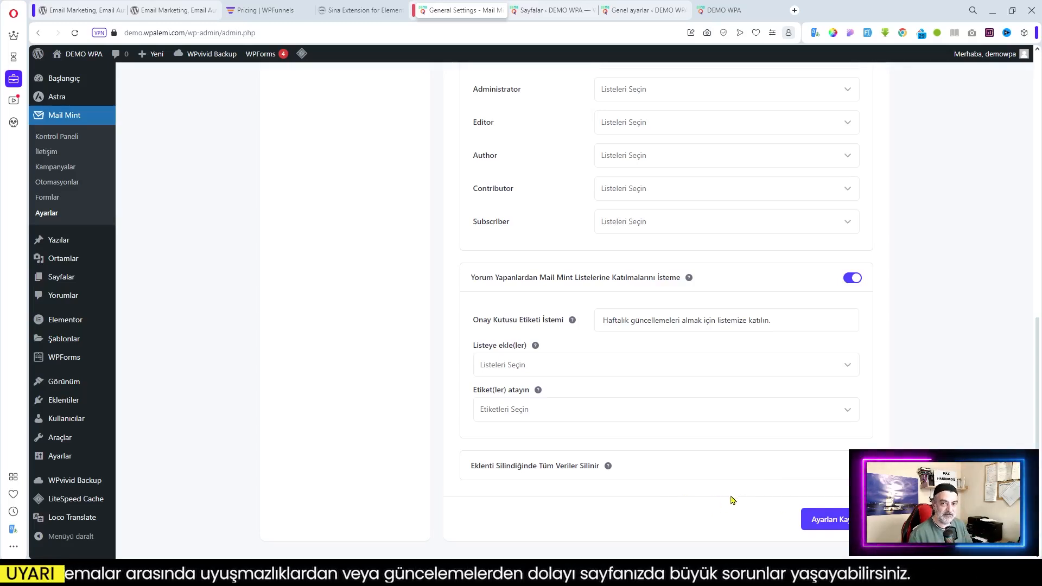
scroll(780, 482, up, 7)
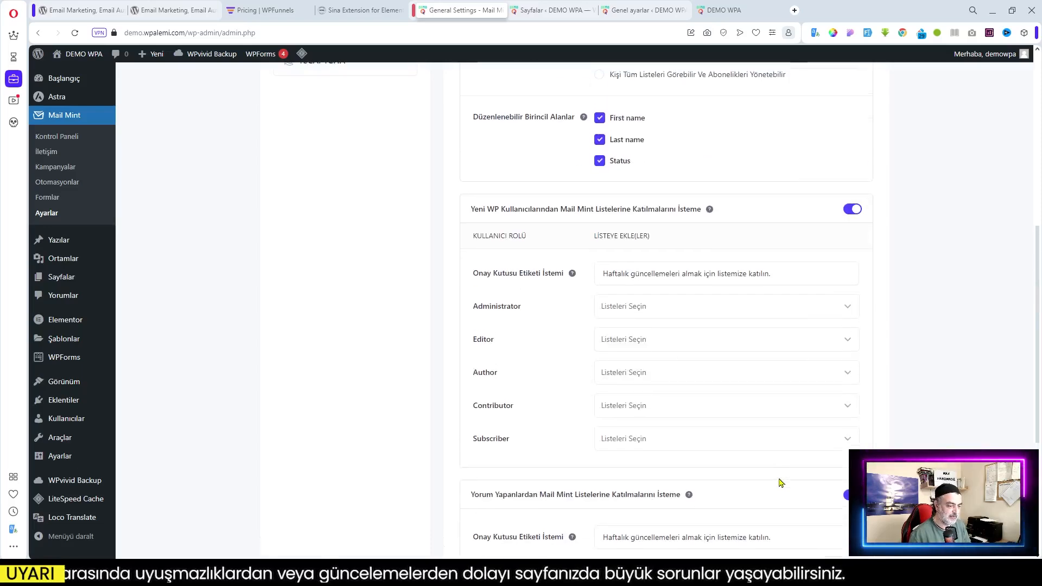
scroll(779, 482, down, 7)
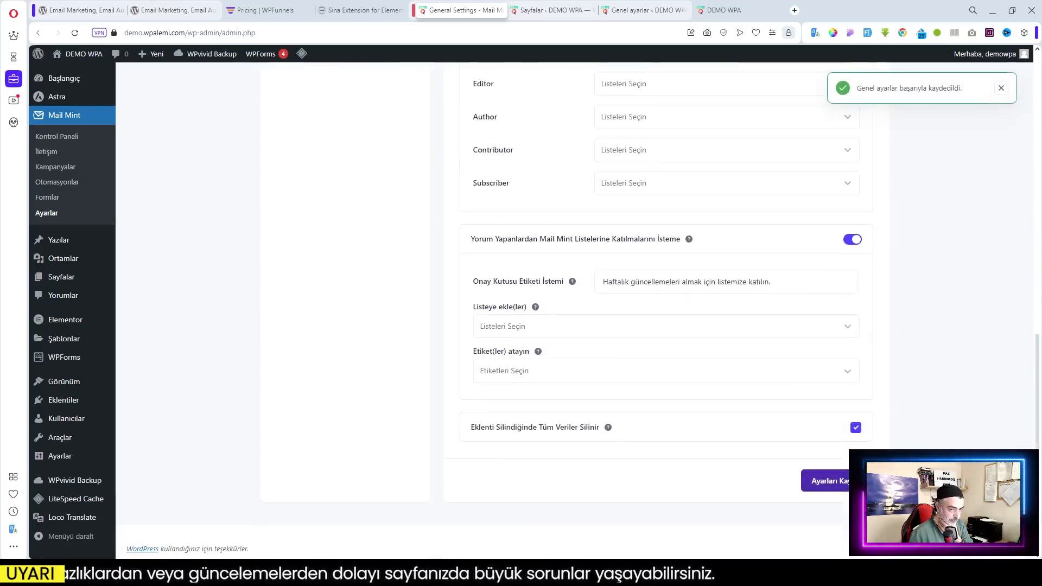
scroll(633, 421, up, 4)
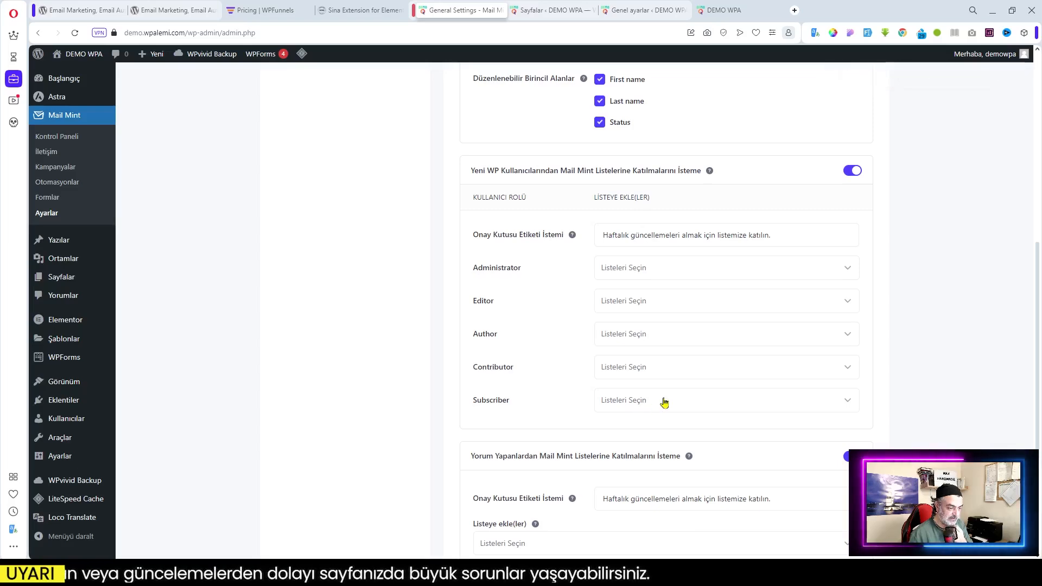
scroll(665, 401, up, 3)
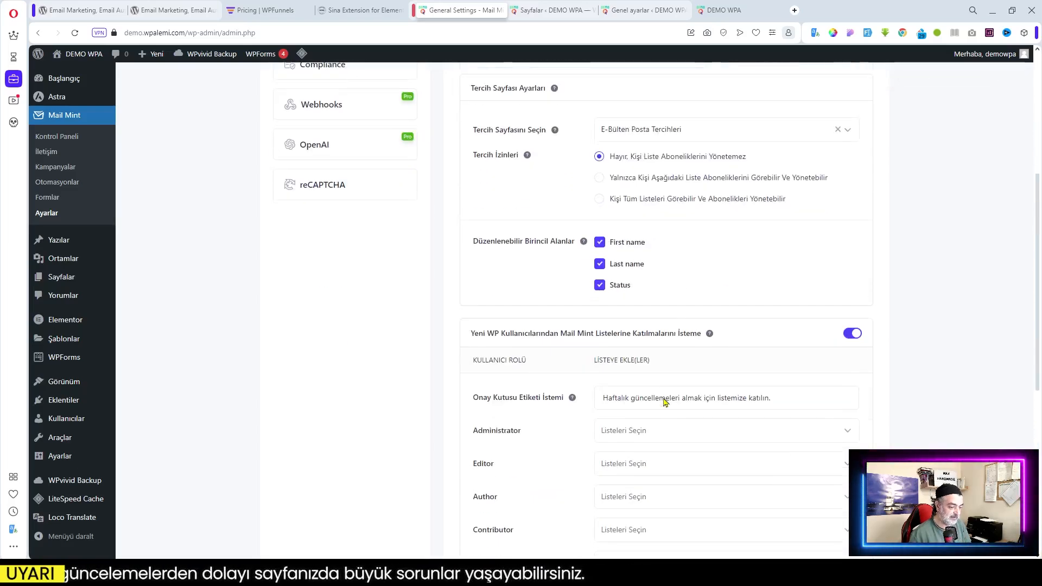
scroll(664, 401, down, 3)
scroll(664, 401, up, 4)
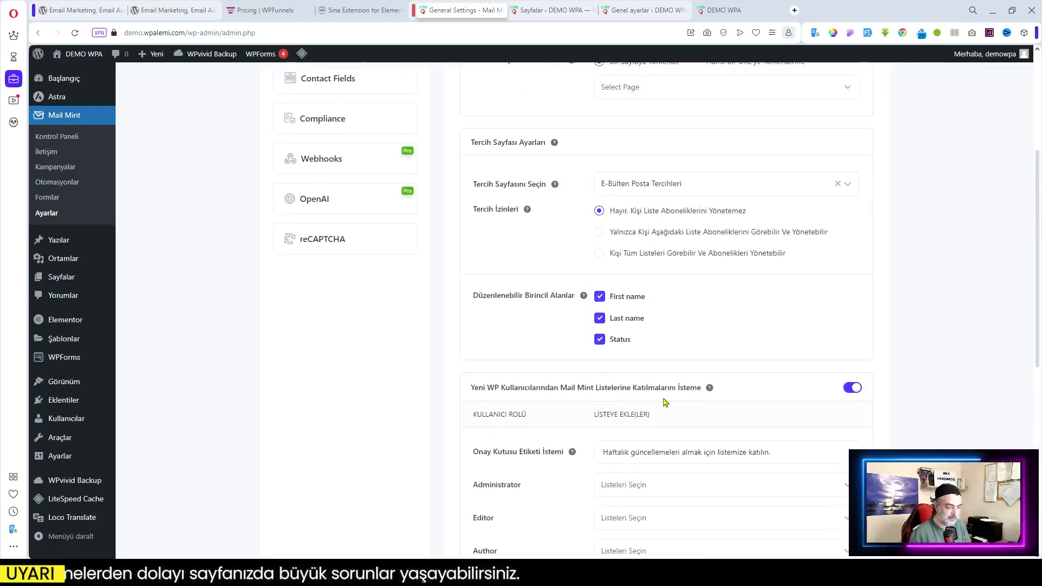
scroll(664, 402, up, 2)
scroll(651, 397, up, 2)
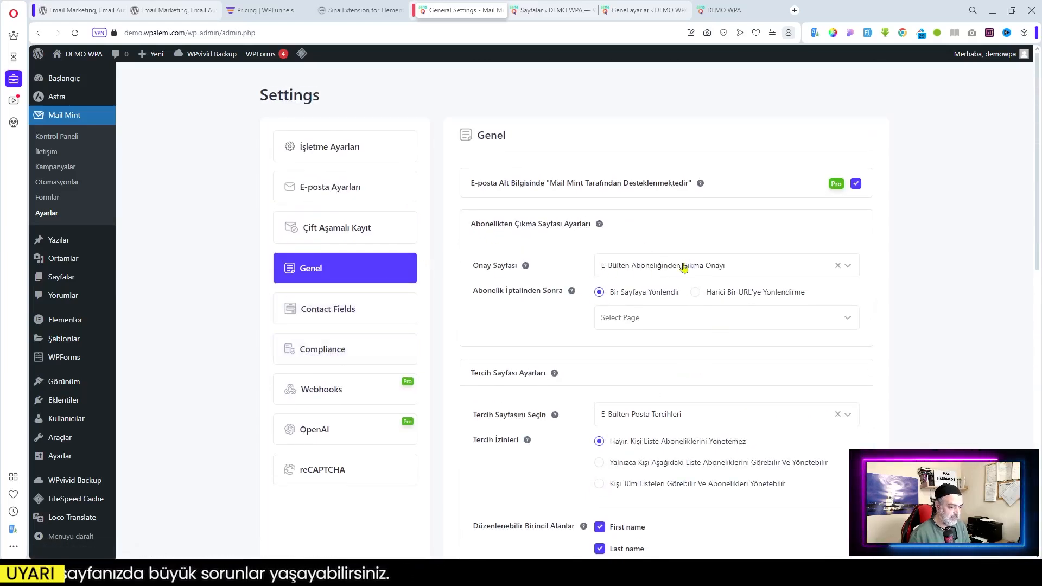
In Contact Fields, rename the Email field's label to E-Posta, keeping its short URL unchanged
click(318, 313)
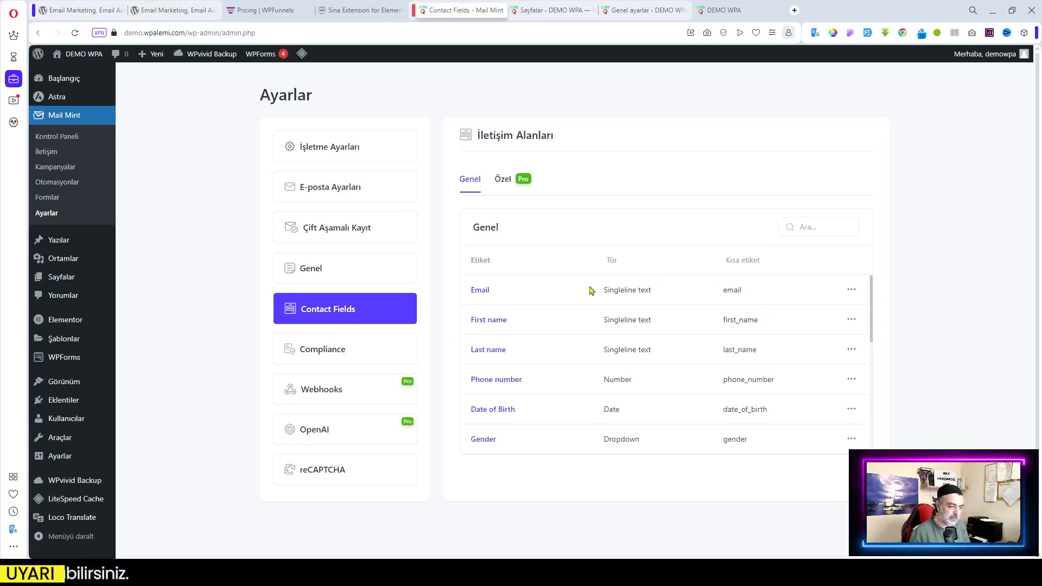
click(850, 293)
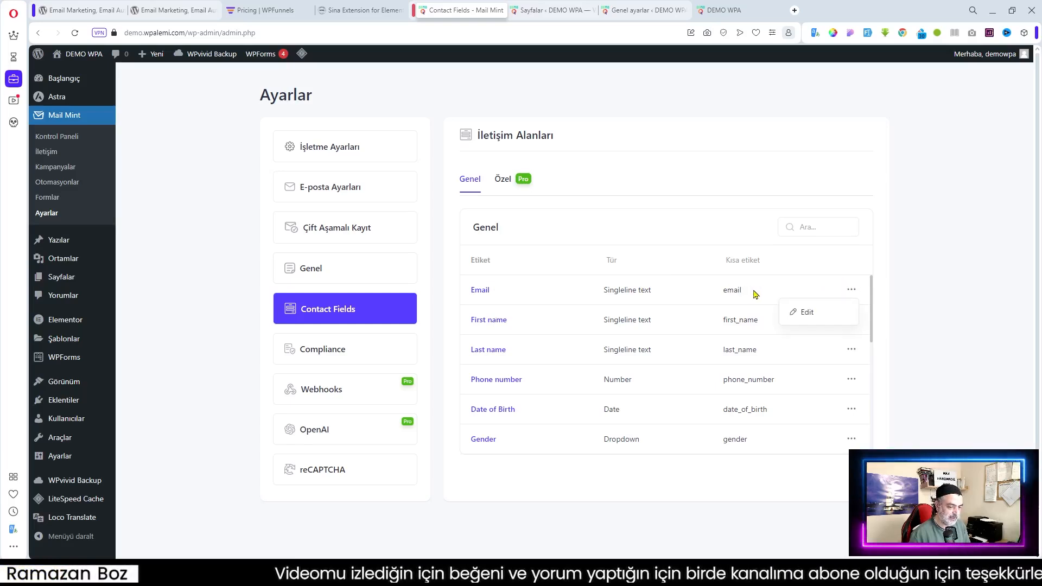
click(810, 319)
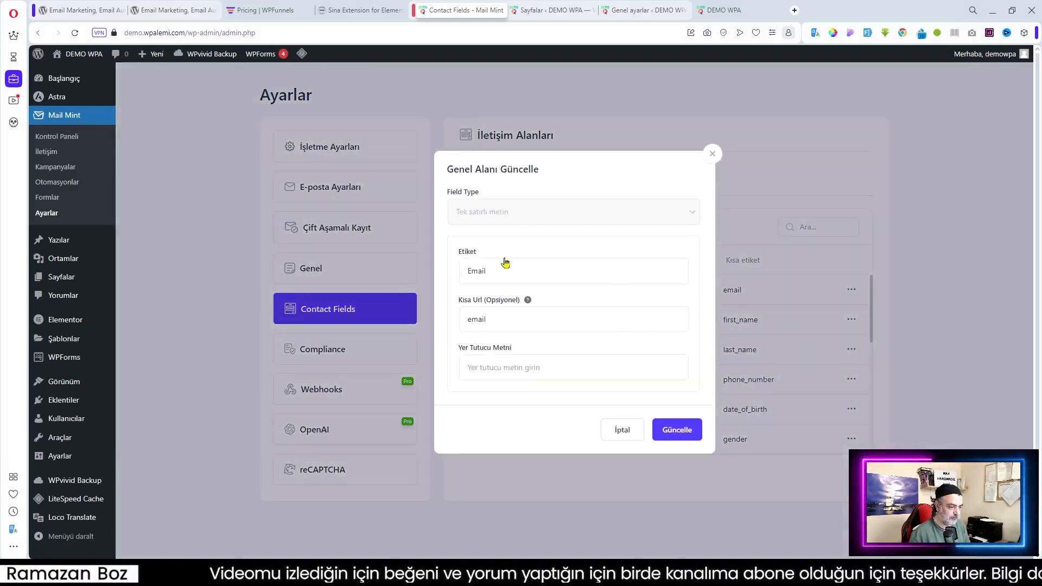
double_click(489, 269)
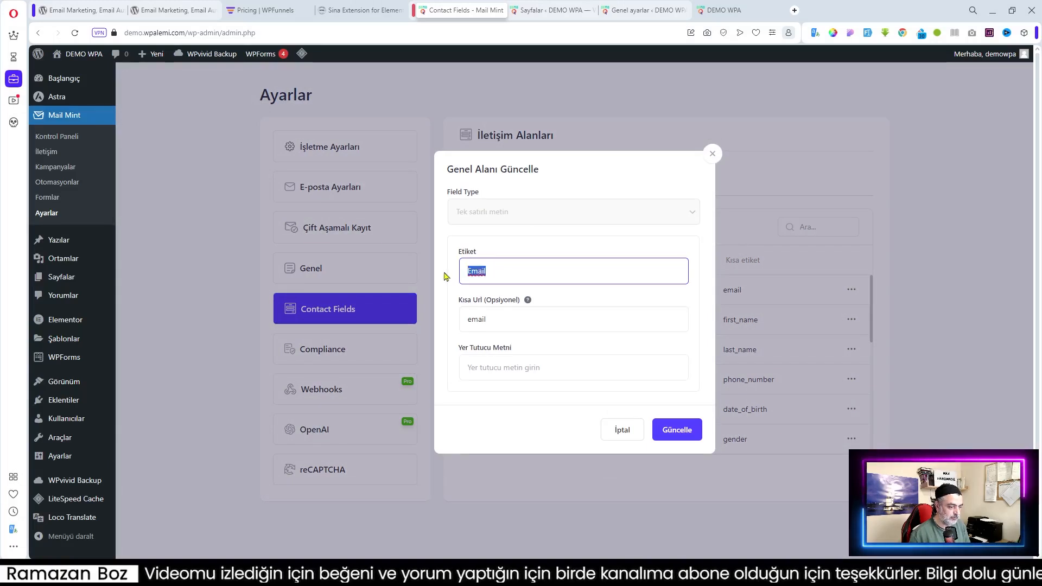
text(E-Posta)
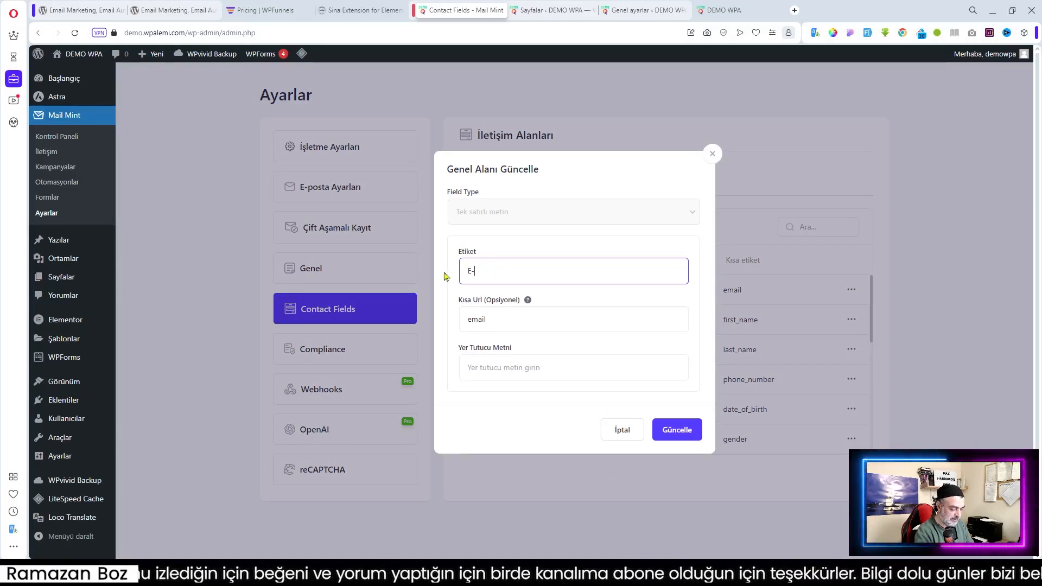
double_click(496, 322)
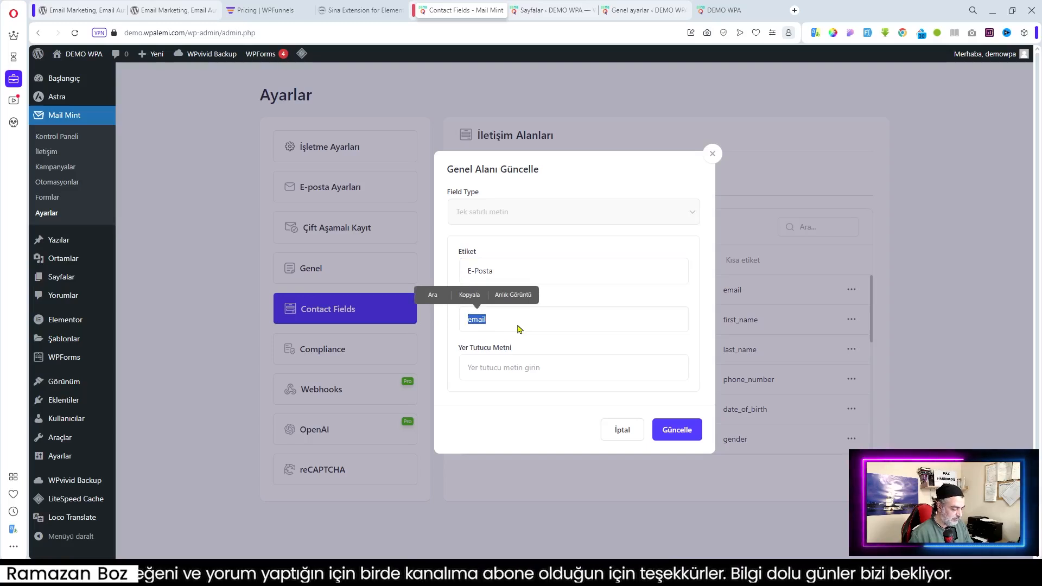
click(510, 444)
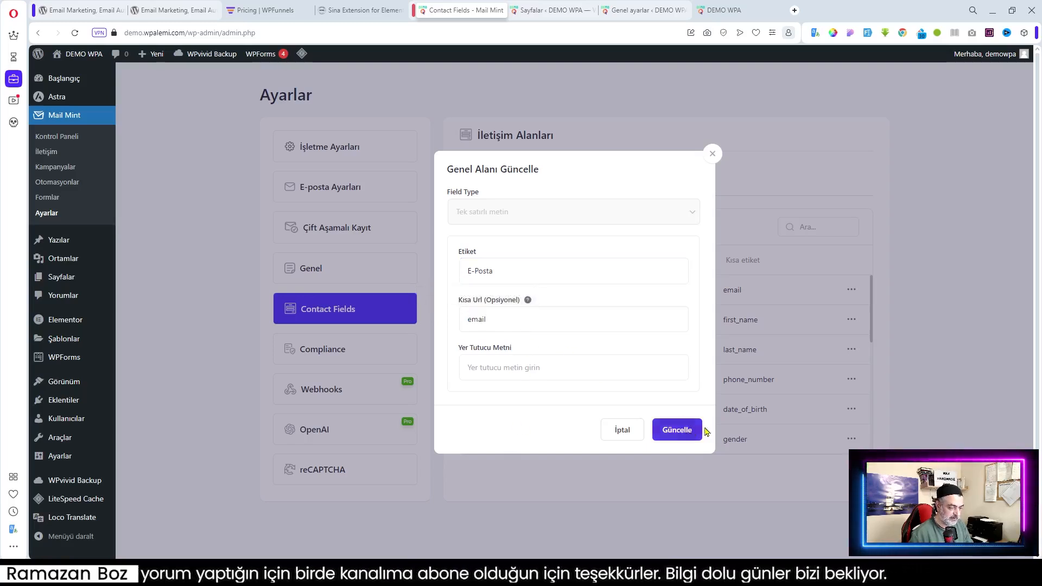
click(673, 433)
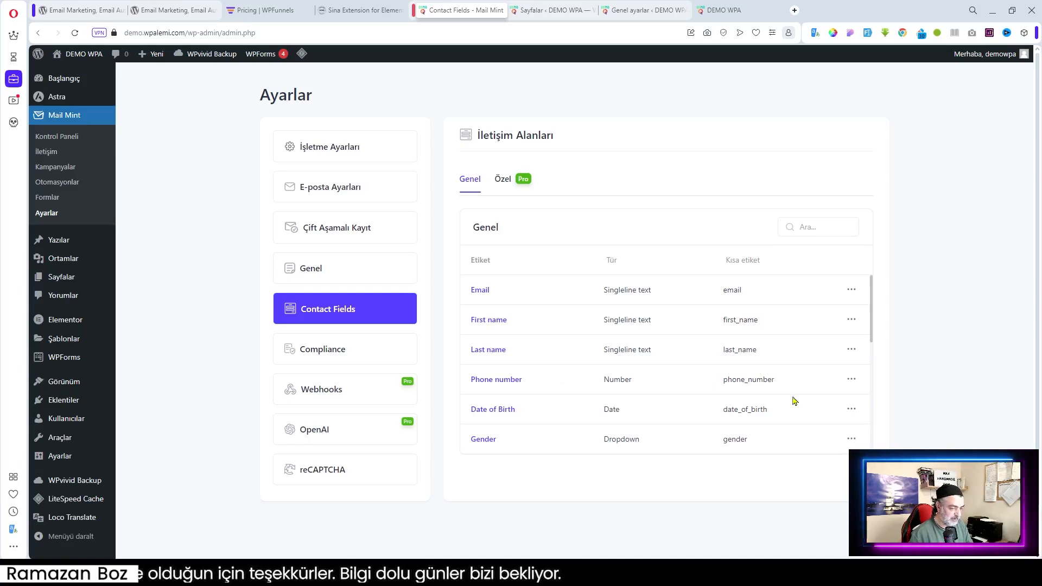
Check the First name field's actions and the Özel custom-fields tab, then return to Genel
click(852, 321)
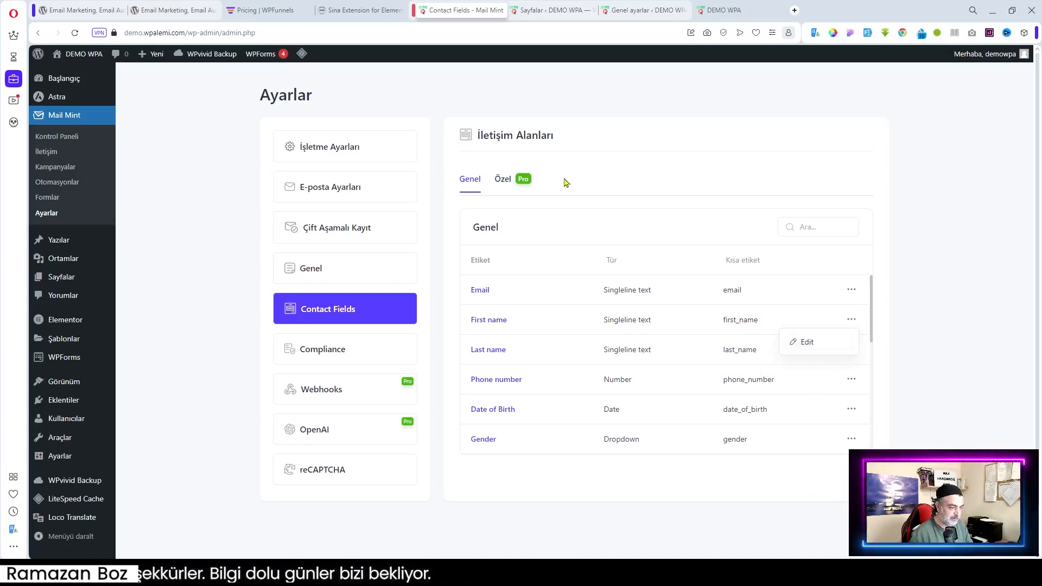
click(592, 180)
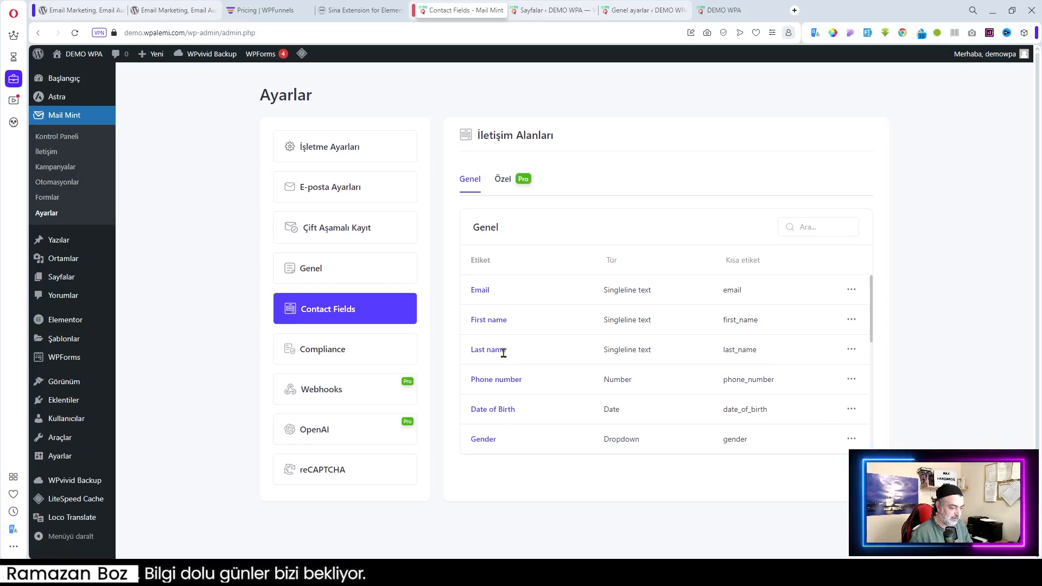
click(500, 175)
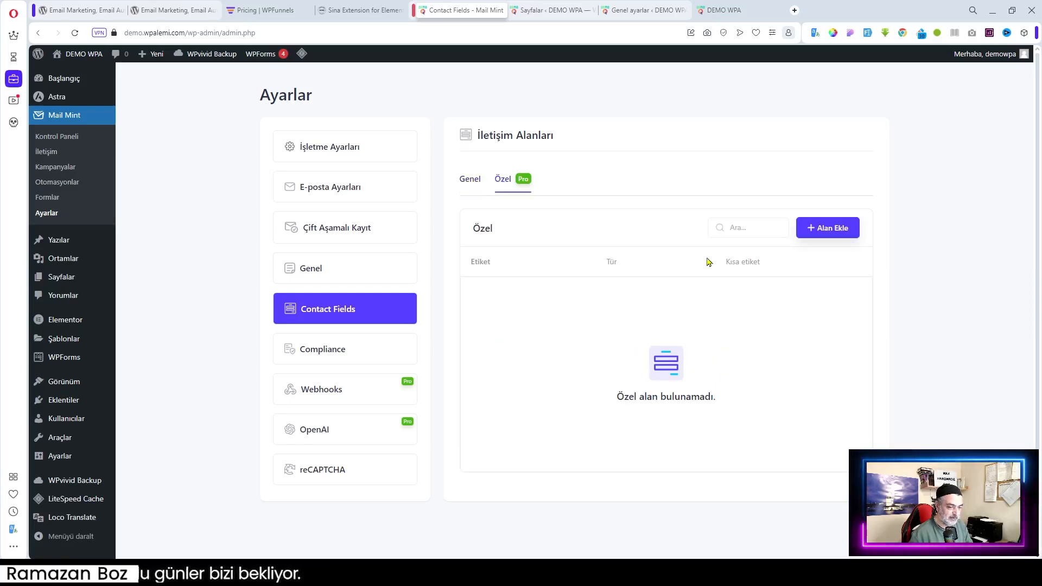
click(469, 179)
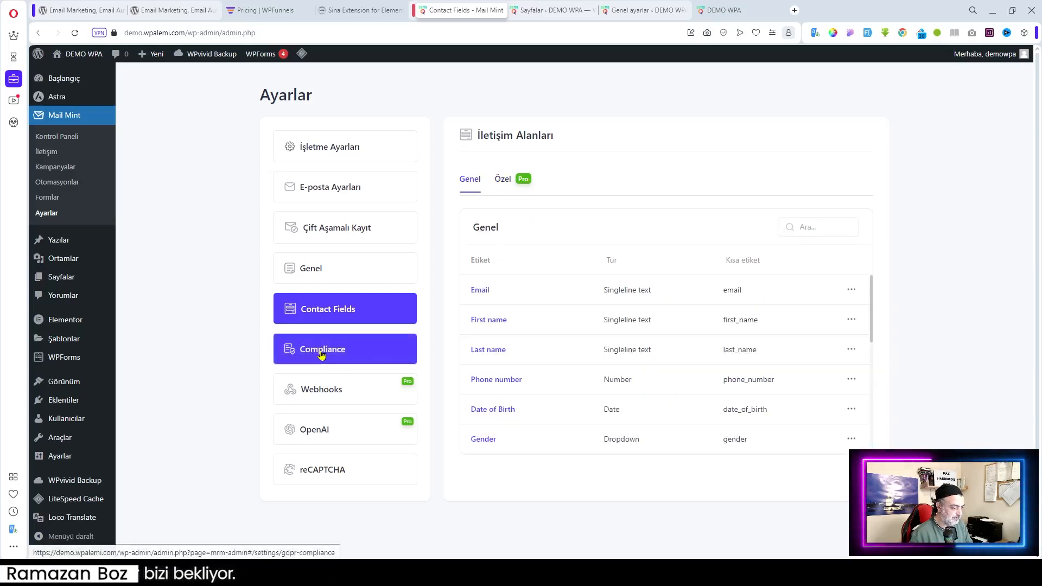
Open the Uyum compliance settings and check the IP anonymisation option's help tip
click(294, 345)
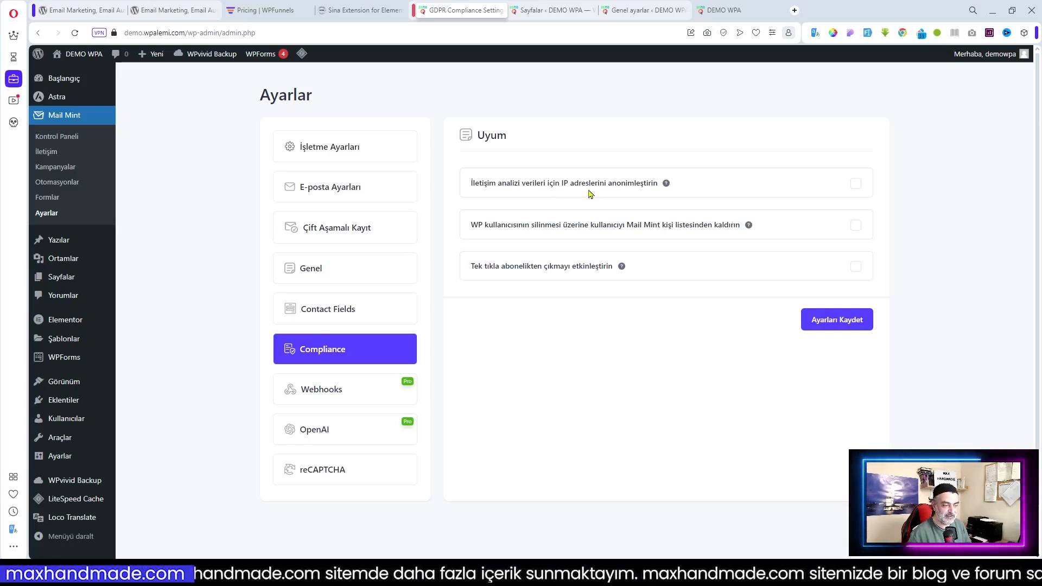
mouse_move(667, 188)
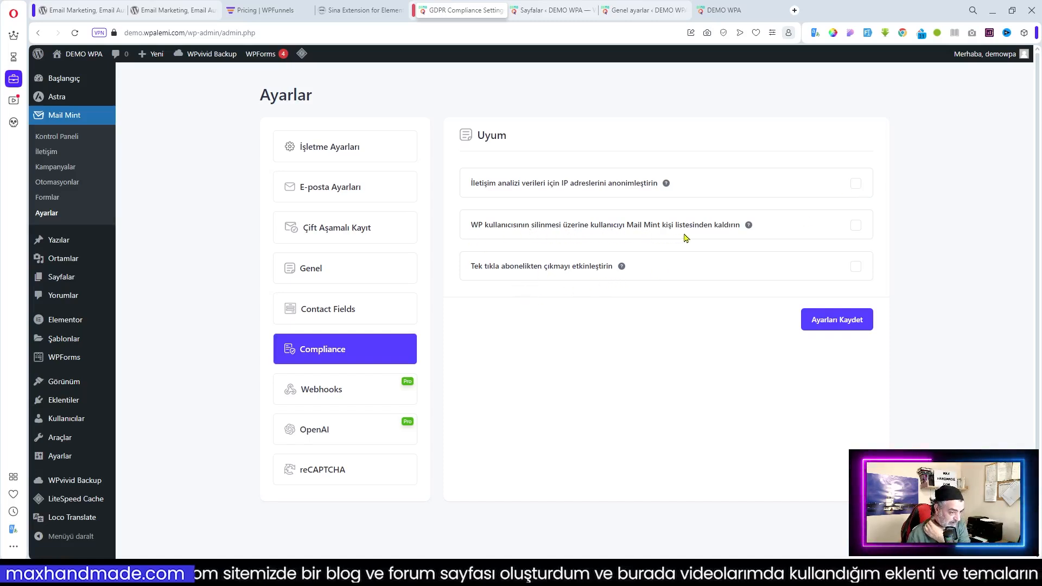
mouse_move(667, 188)
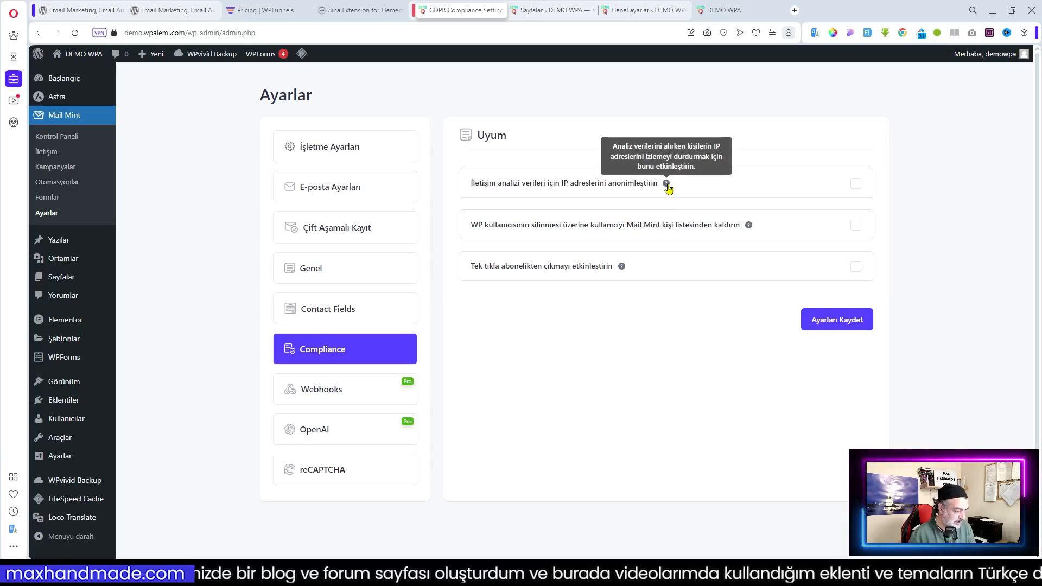
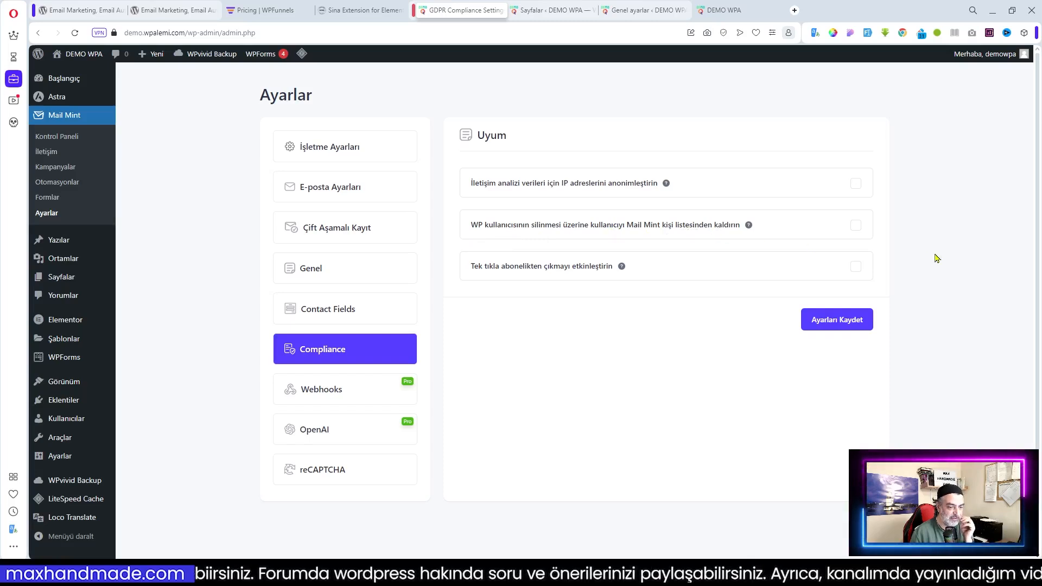
Tick the WP user deletion and one-click unsubscribe compliance options and save with Ayarları Kaydet
click(856, 226)
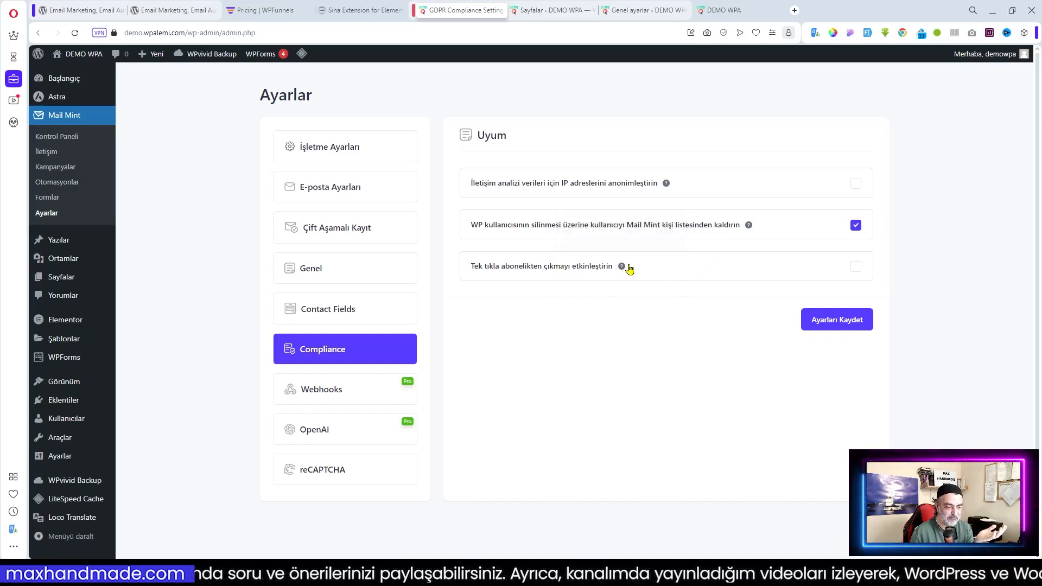
mouse_move(621, 269)
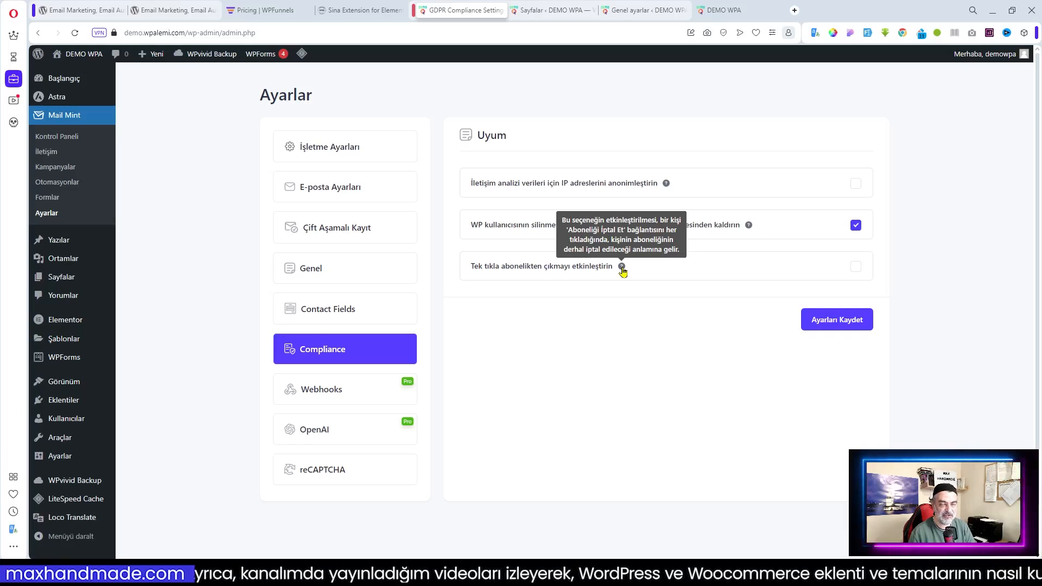
click(855, 267)
click(844, 322)
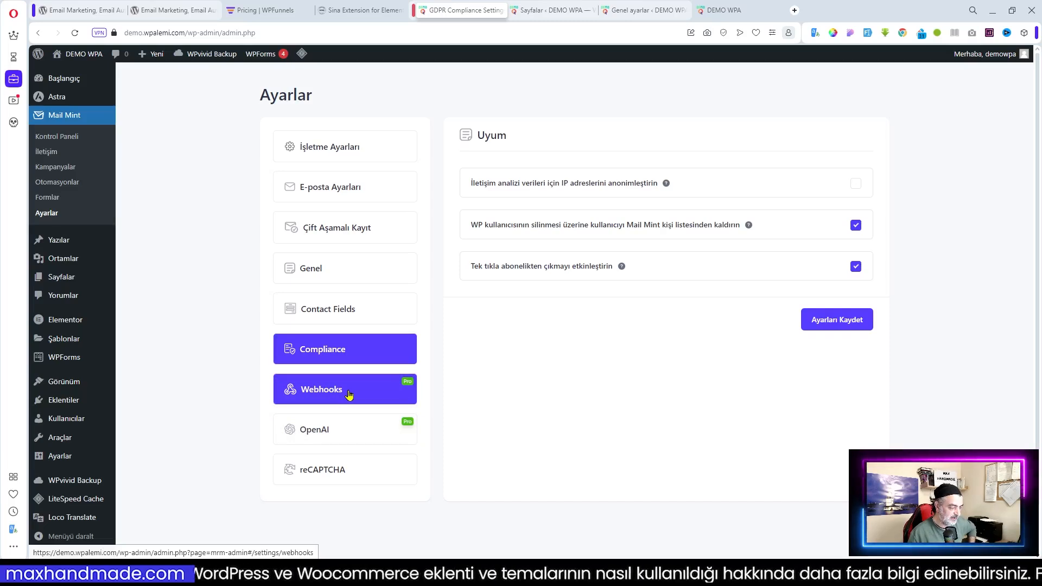
Switch reCAPTCHA on, leaving reCAPTCHA v2 as the selected version
click(340, 473)
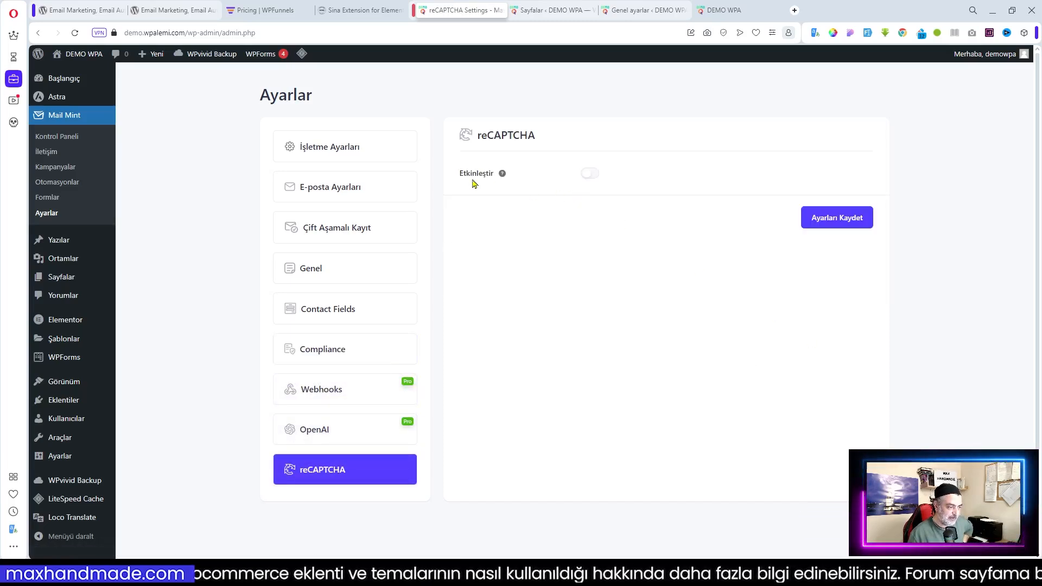
click(595, 174)
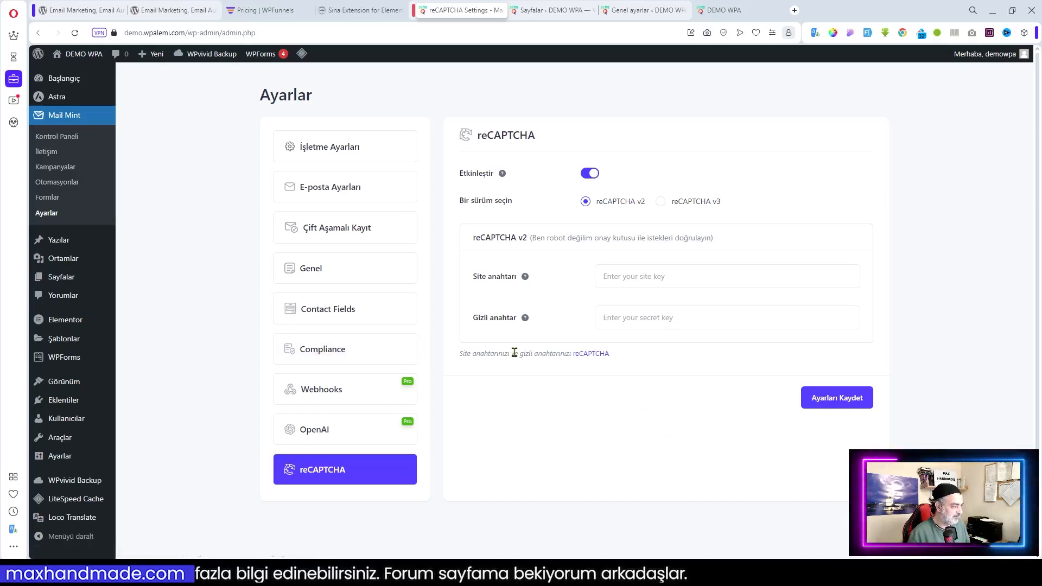
Go from the Mail Mint dashboard to the empty İletişim contacts page
click(60, 142)
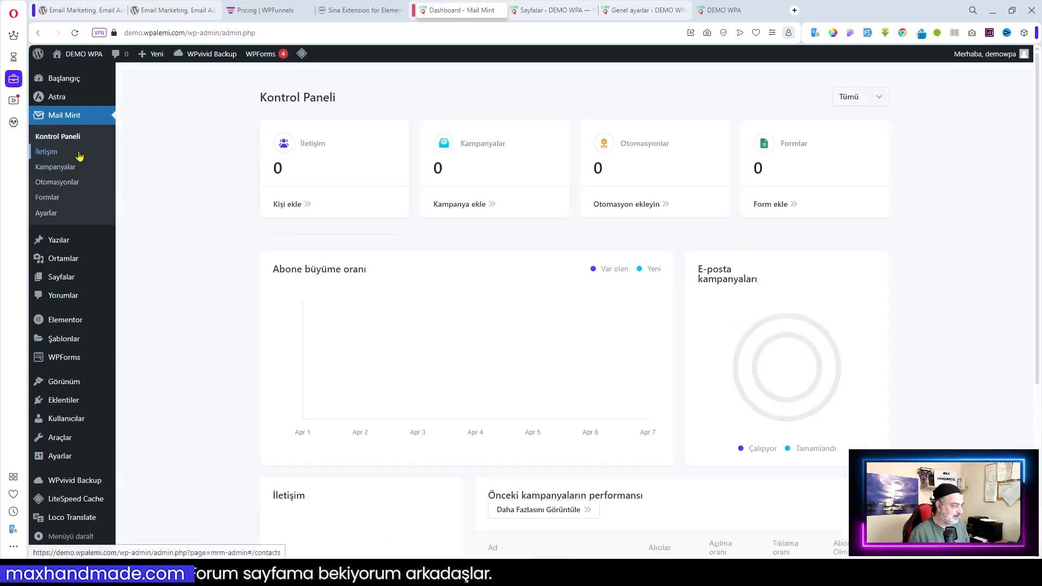
click(52, 157)
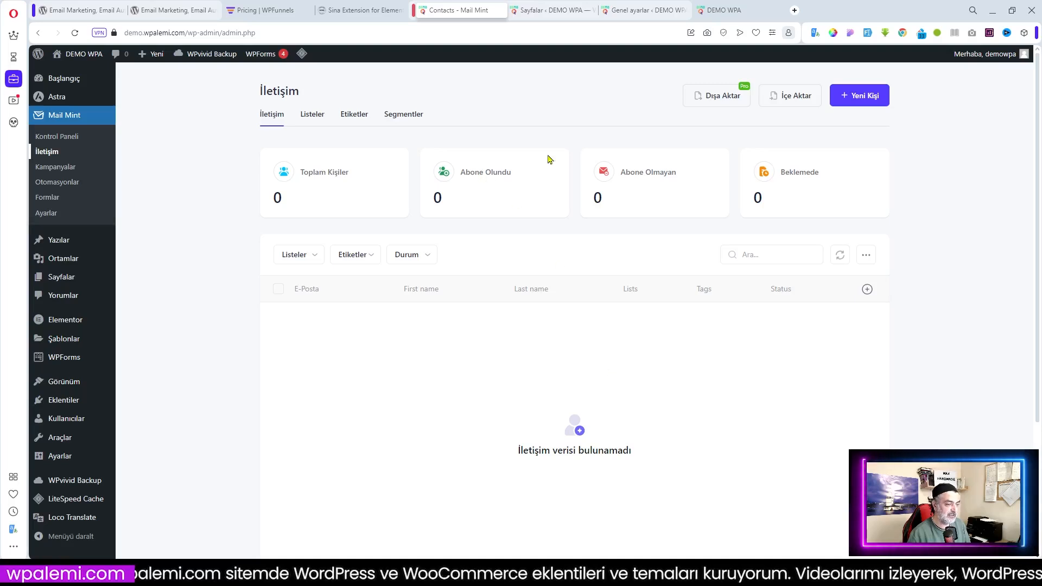
click(796, 98)
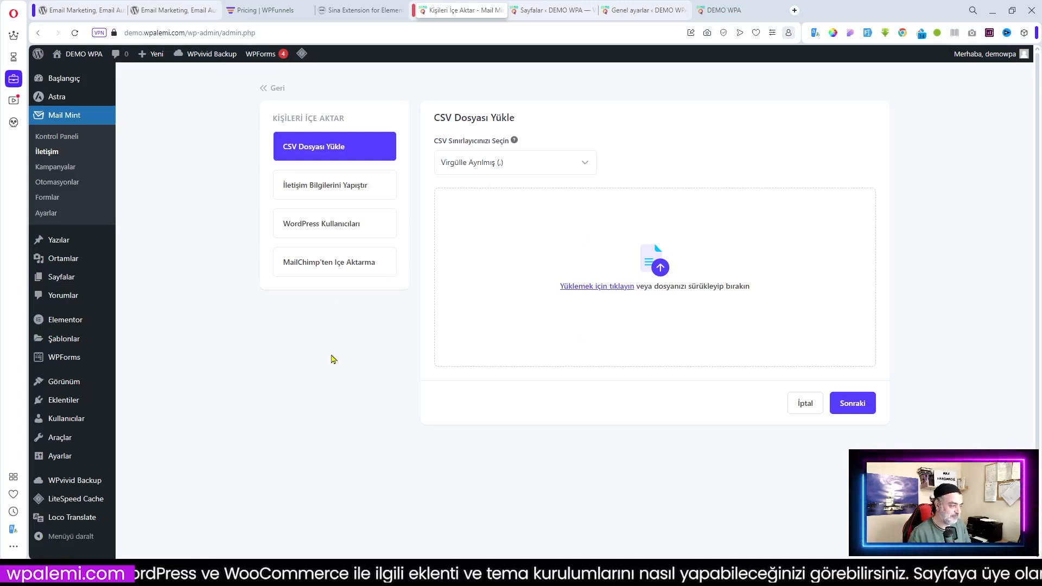
click(330, 189)
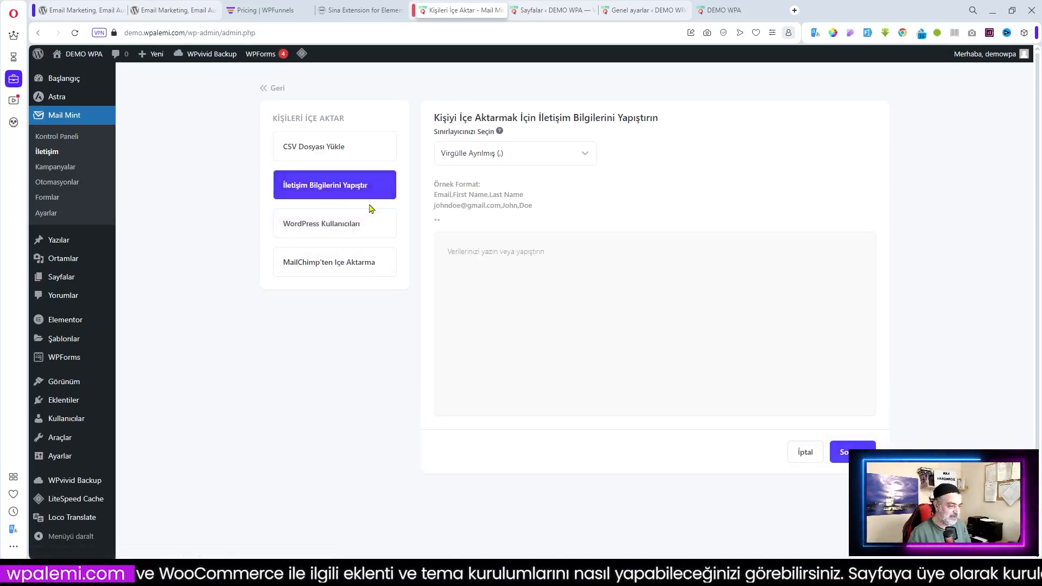
click(323, 233)
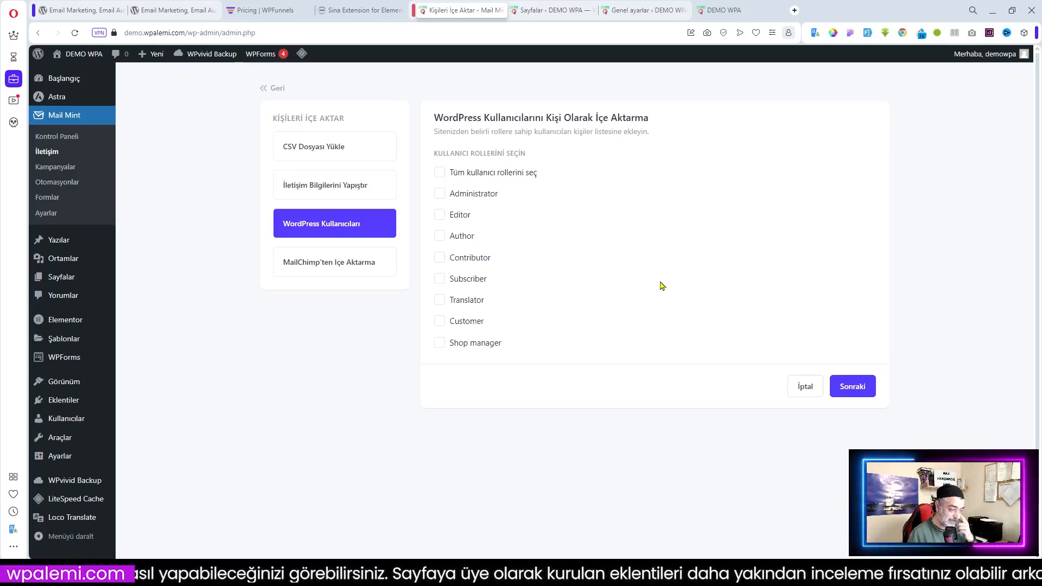
click(325, 271)
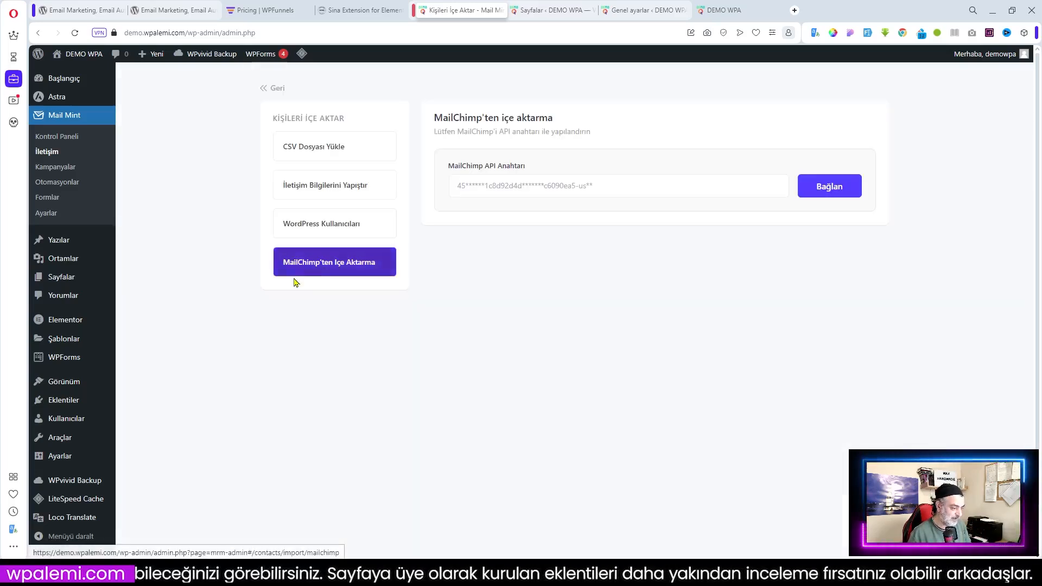
click(321, 148)
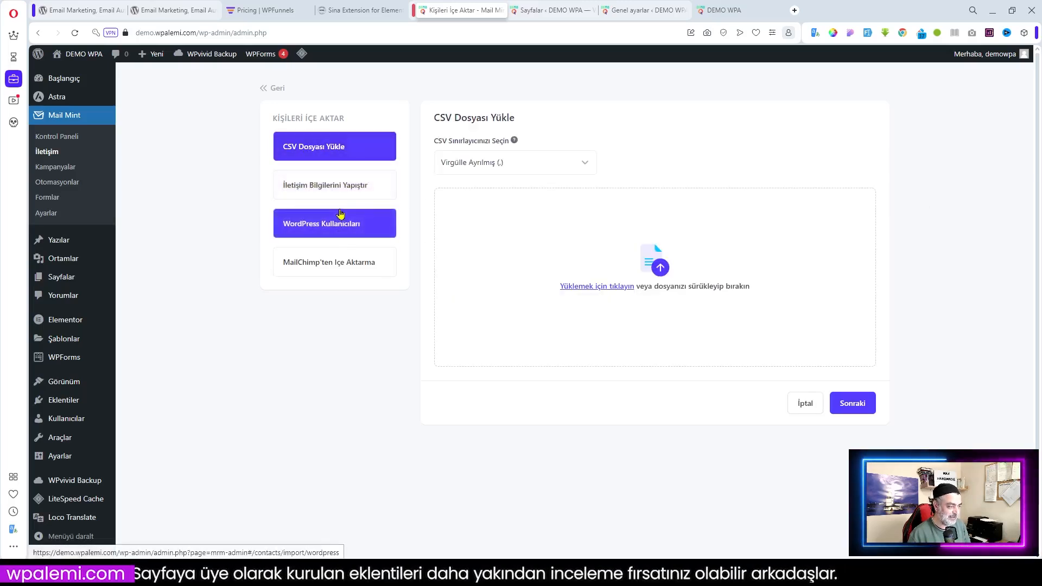
click(273, 91)
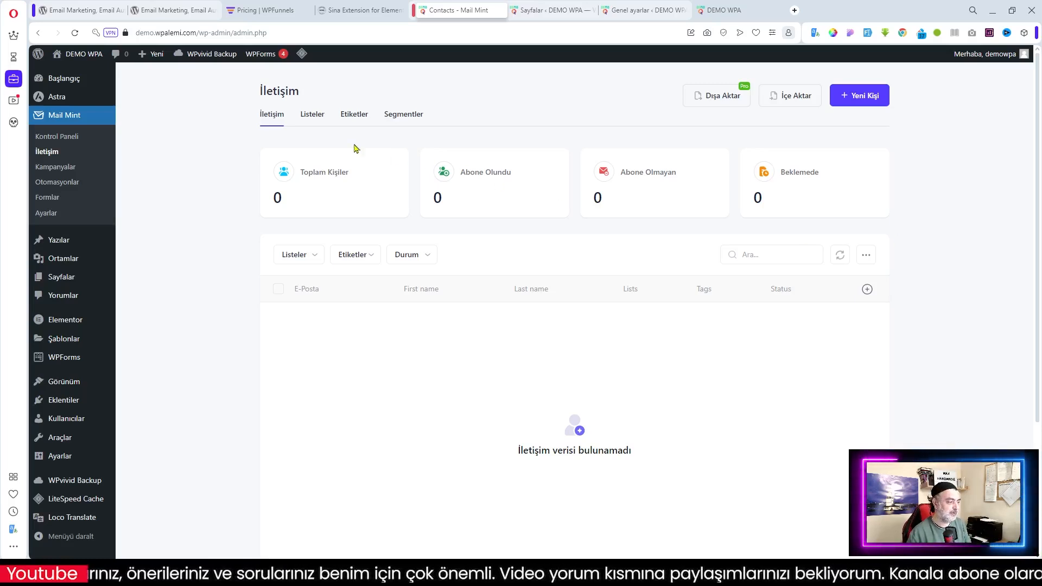
Browse the Listeler, Etiketler and Segmentler tabs, then return to the contacts overview
click(308, 116)
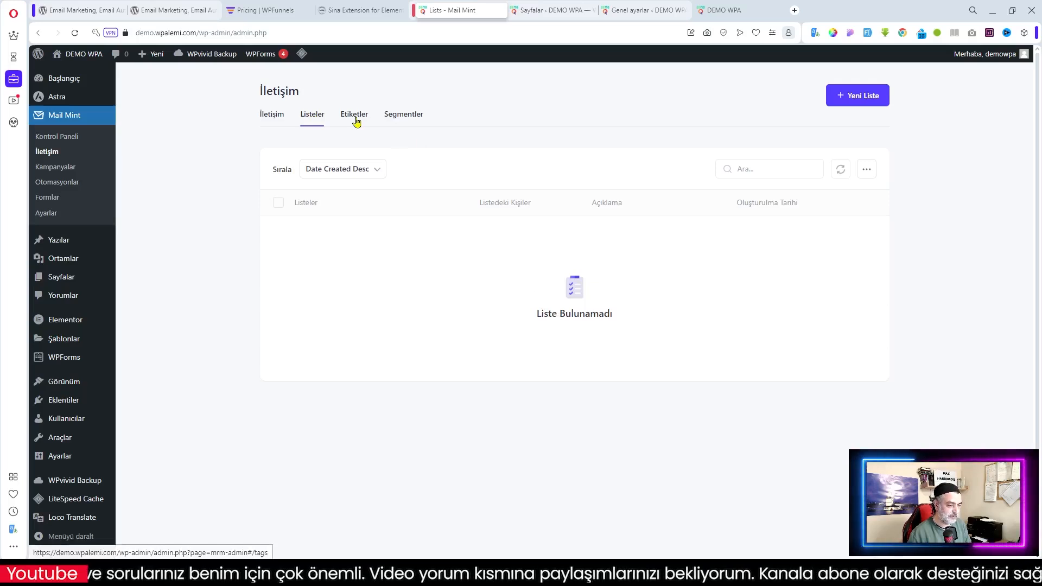
click(355, 119)
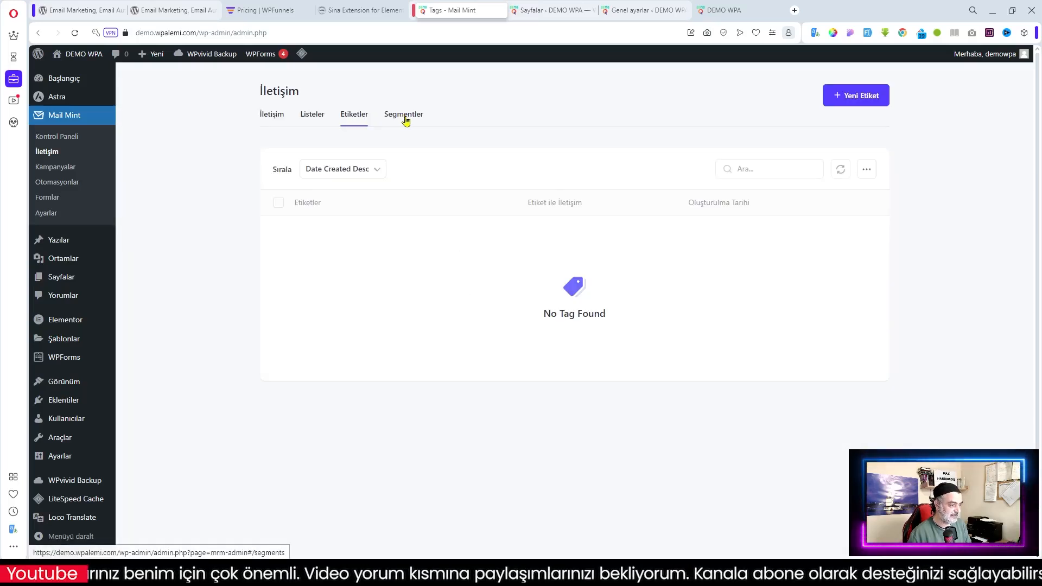
click(405, 119)
click(268, 120)
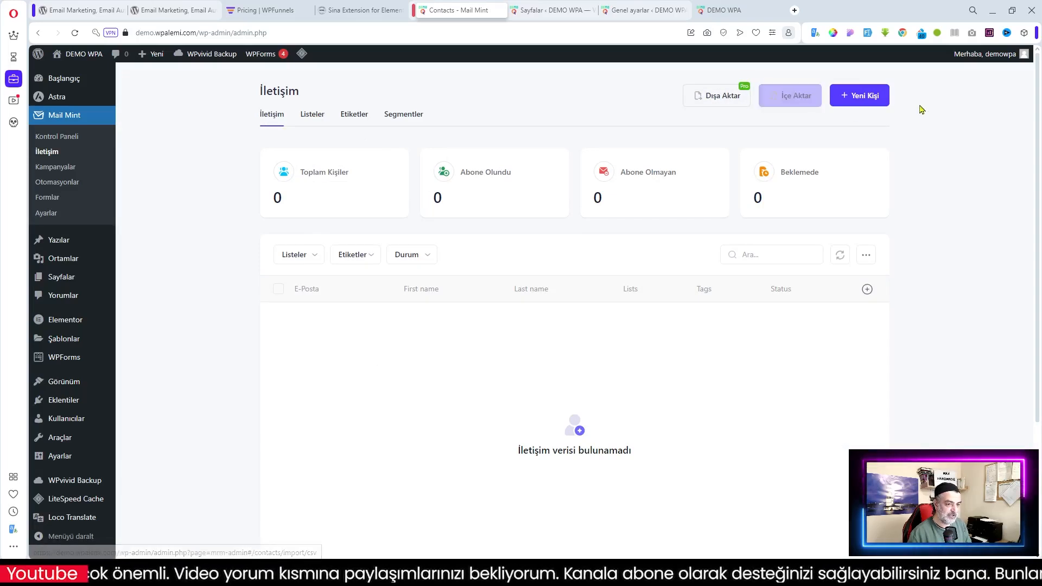
Inspect the Yeni Kişi form's status, list and tag choices, then leave it for Listeler
click(864, 102)
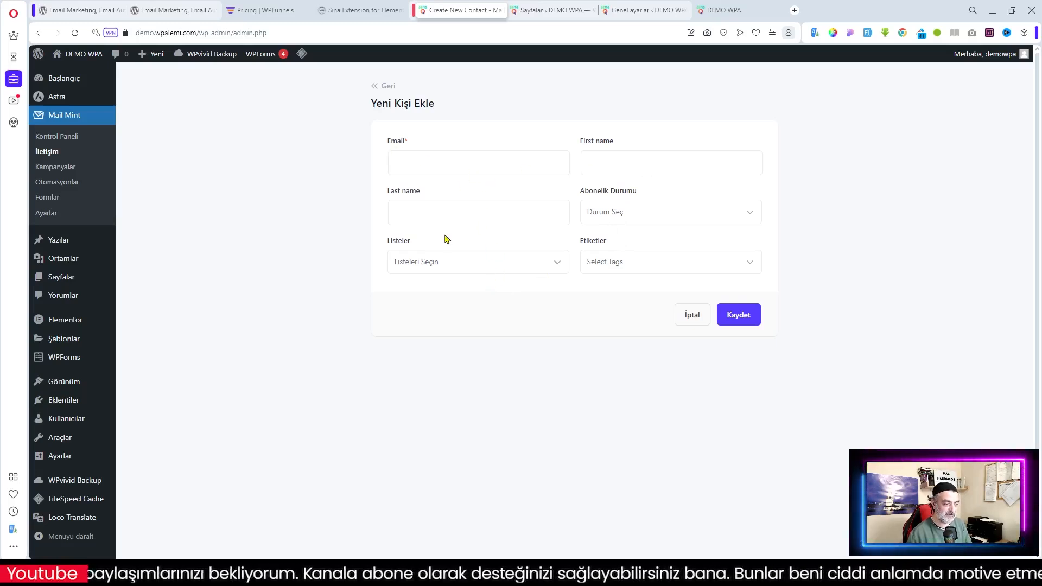
click(633, 209)
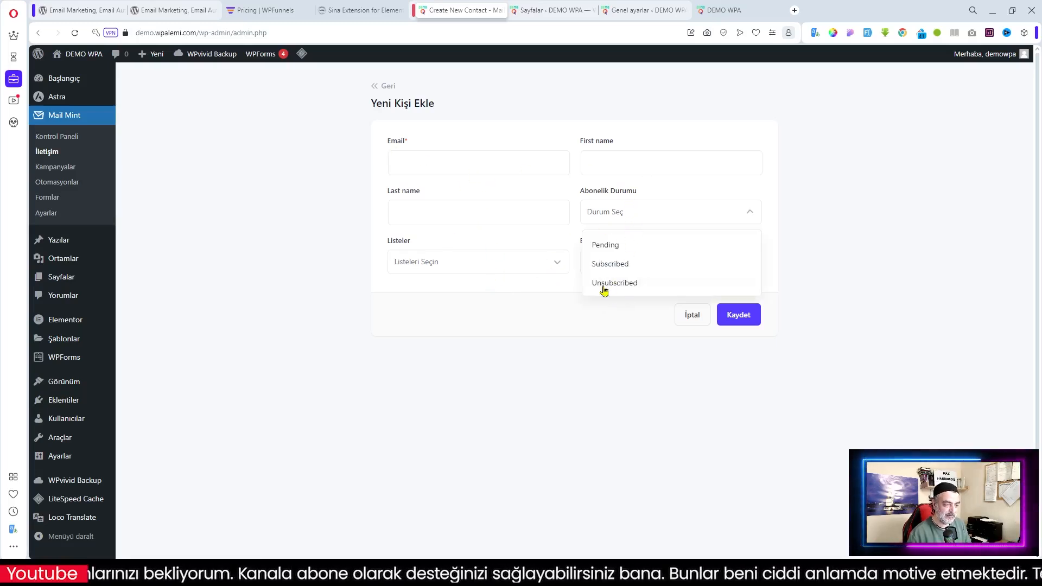
click(557, 310)
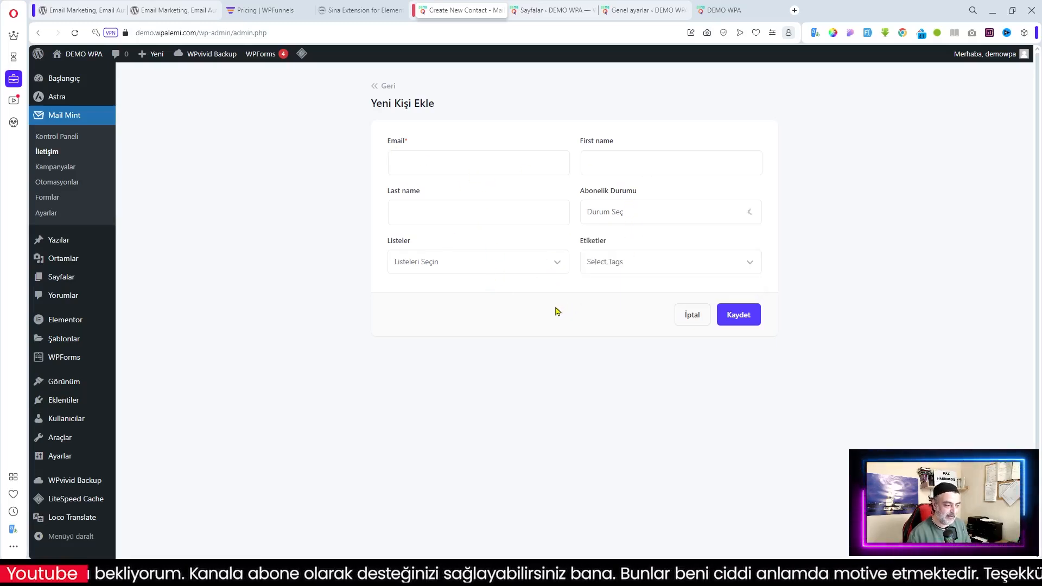
click(513, 266)
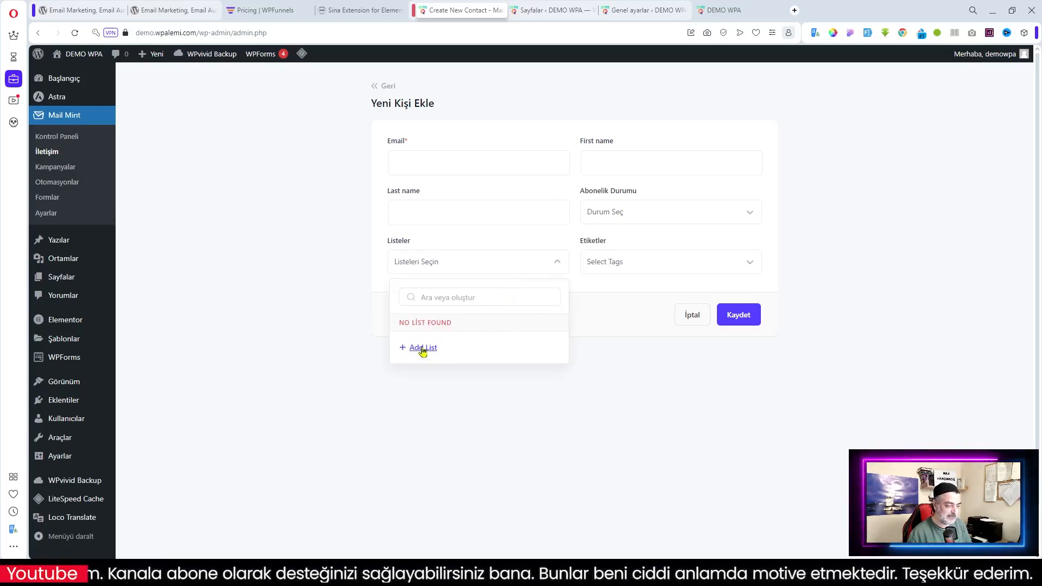
click(656, 271)
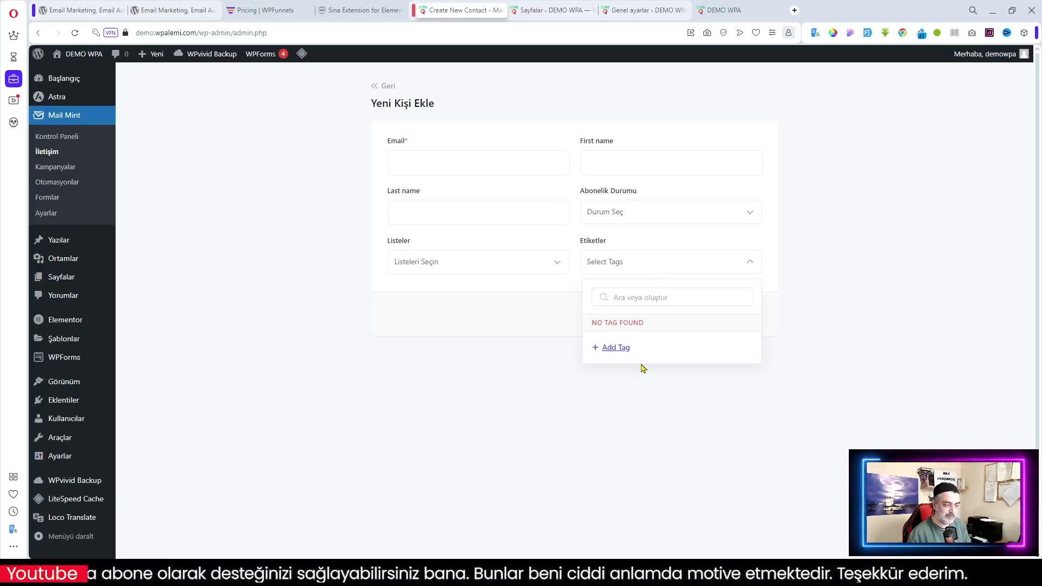
click(477, 304)
click(381, 87)
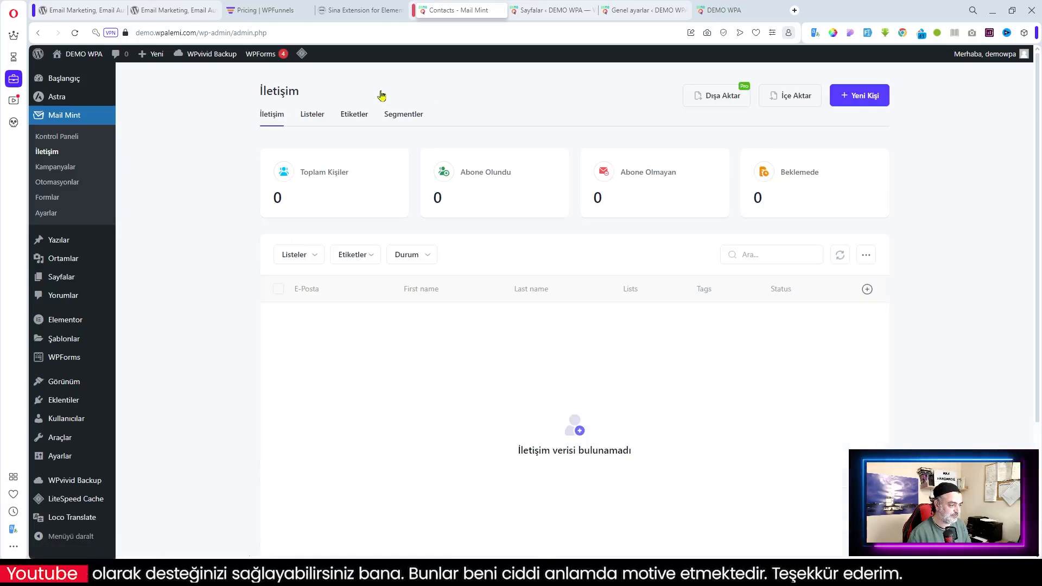
click(305, 115)
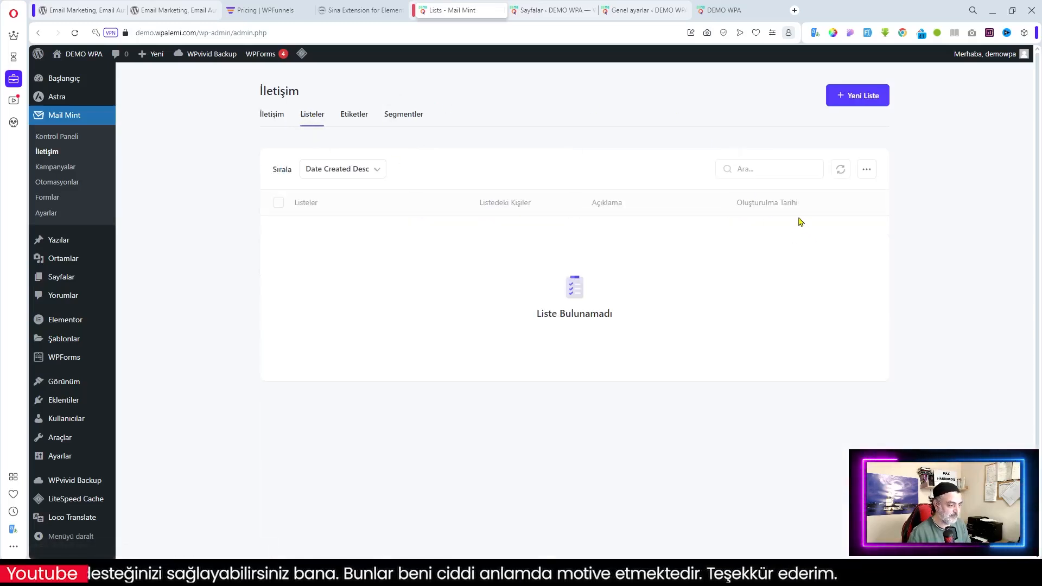
Save a new contact list named Genel with the description 'Site genel duyurular'
click(864, 96)
click(410, 211)
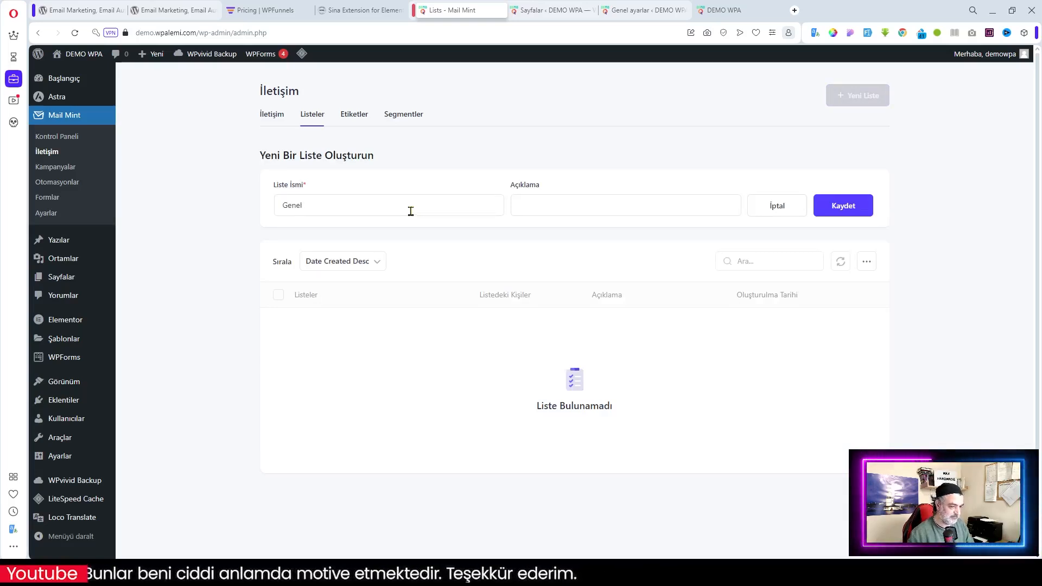
click(585, 211)
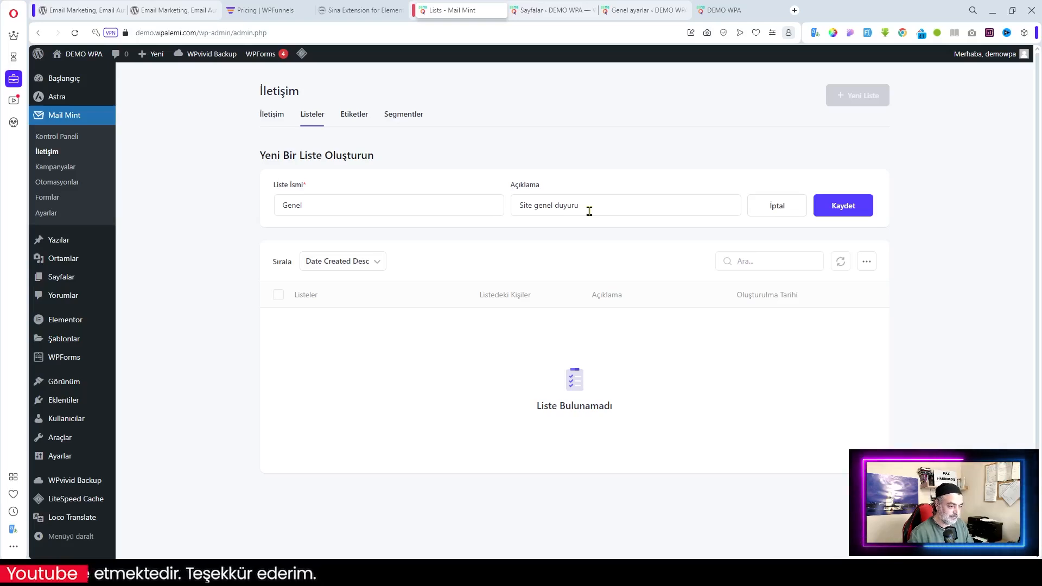
text(ları)
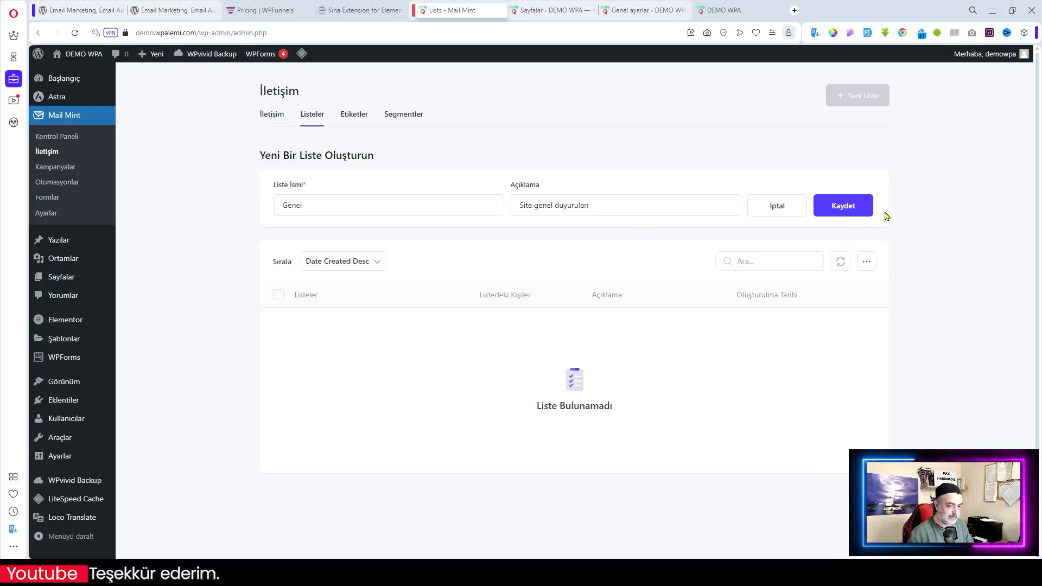
click(841, 205)
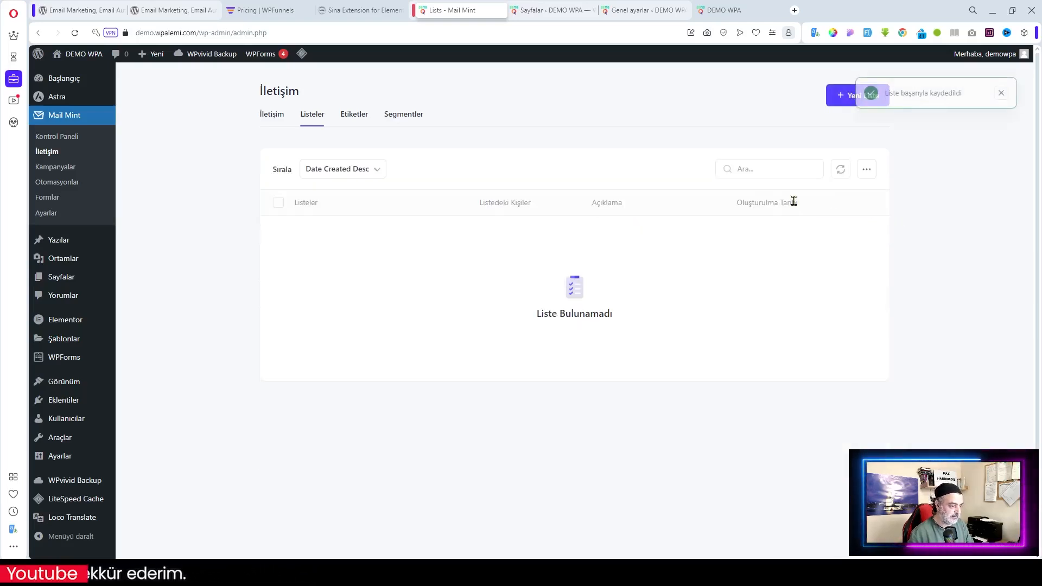
click(358, 117)
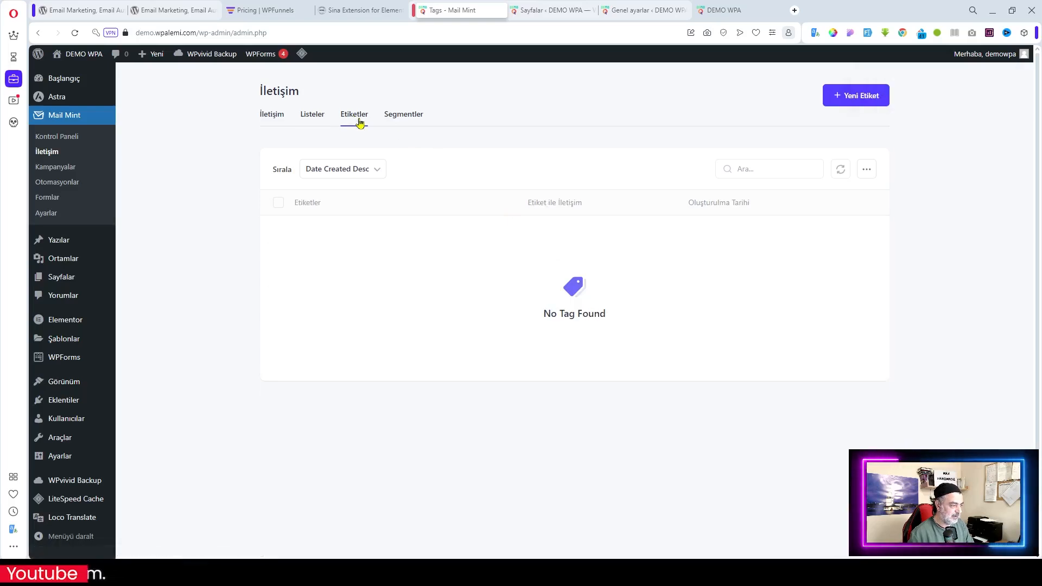
Create and save a contact tag named Wordpress
click(864, 99)
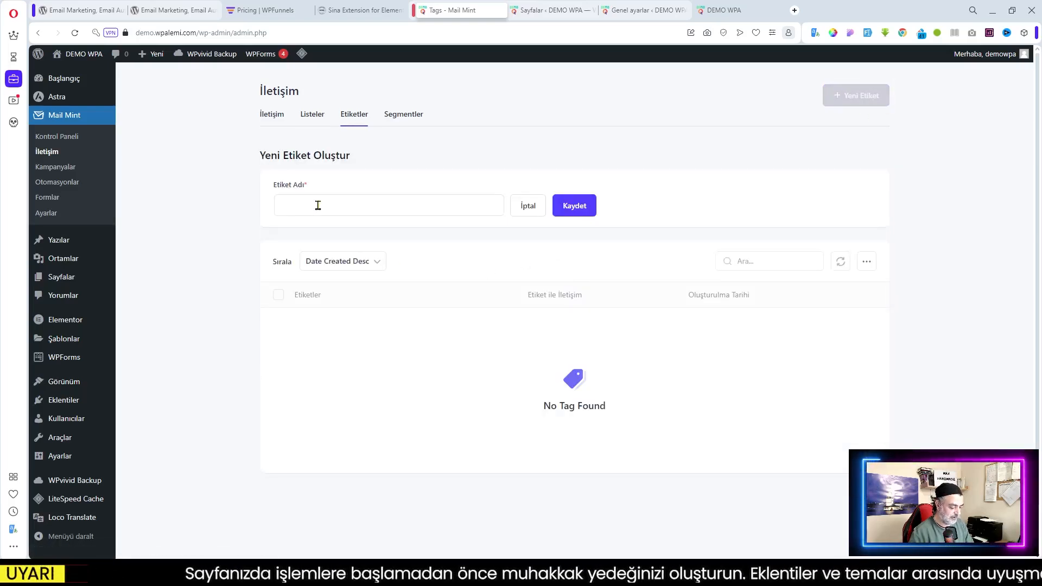
text(Wor)
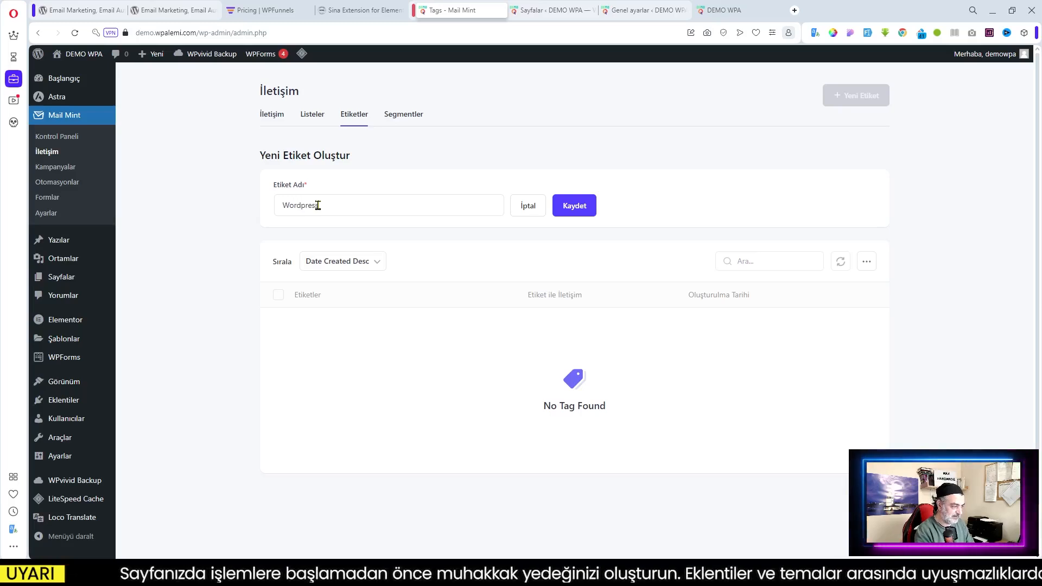
text(dpress)
click(556, 213)
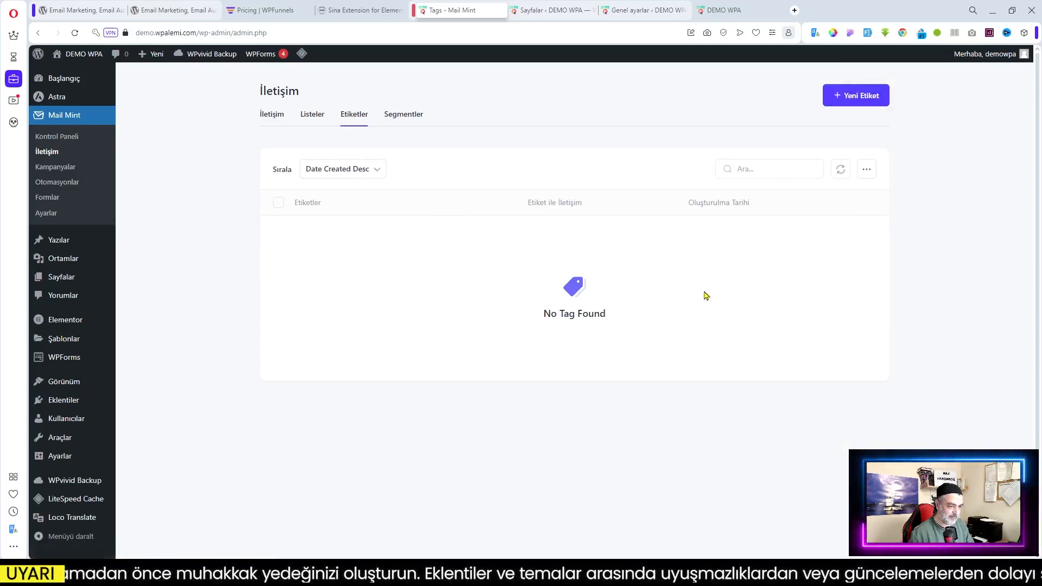
Add another tag named wordpress, select all tag rows, and reload the page
click(313, 117)
click(361, 120)
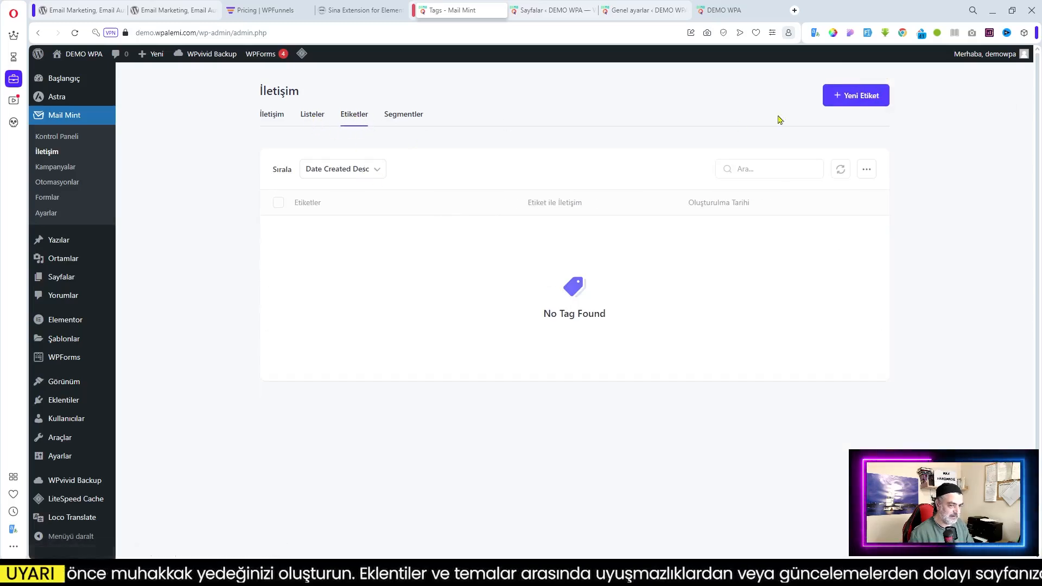
click(870, 102)
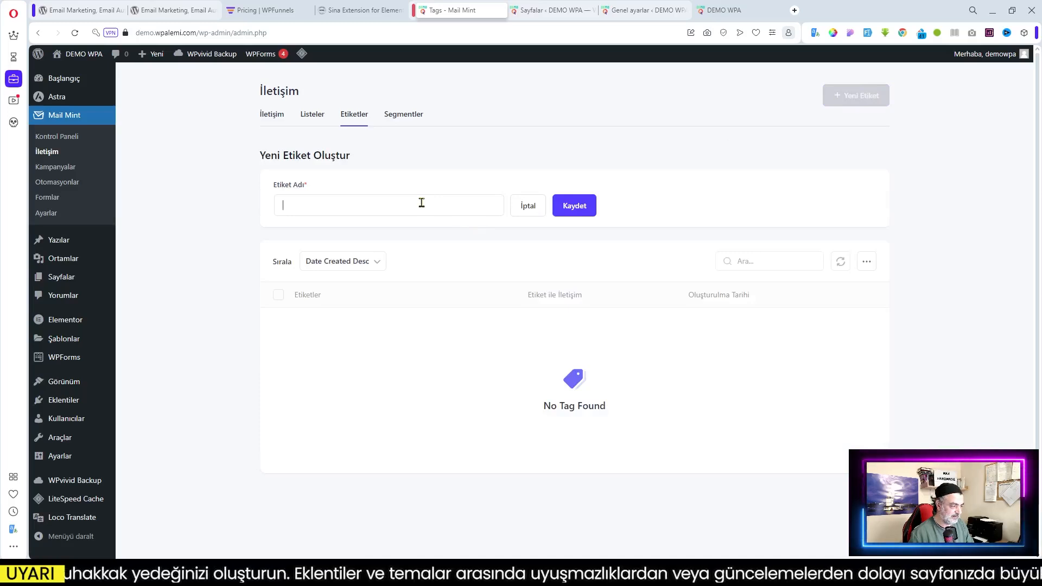
text(wordp)
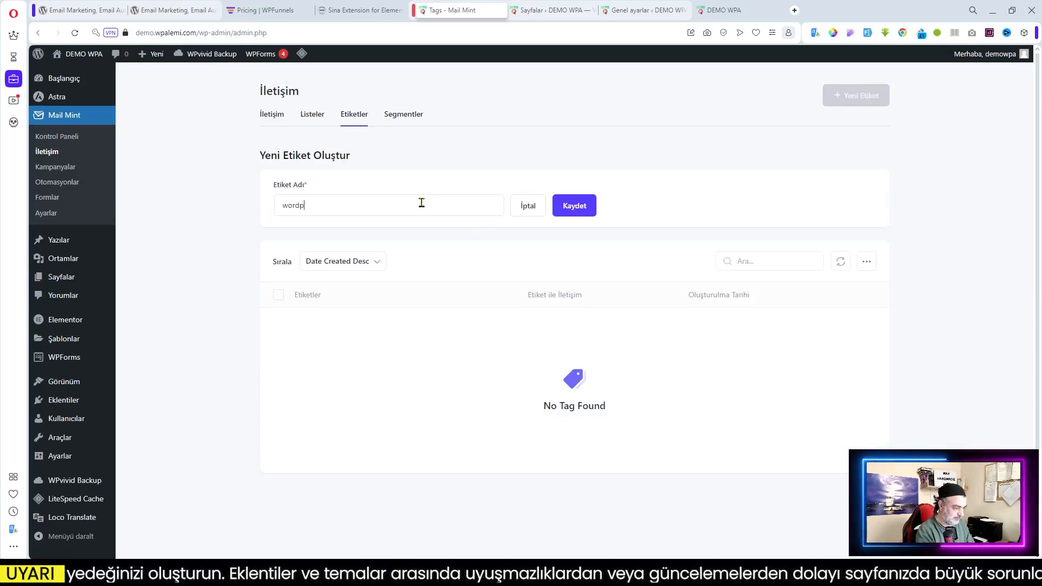
text(ress)
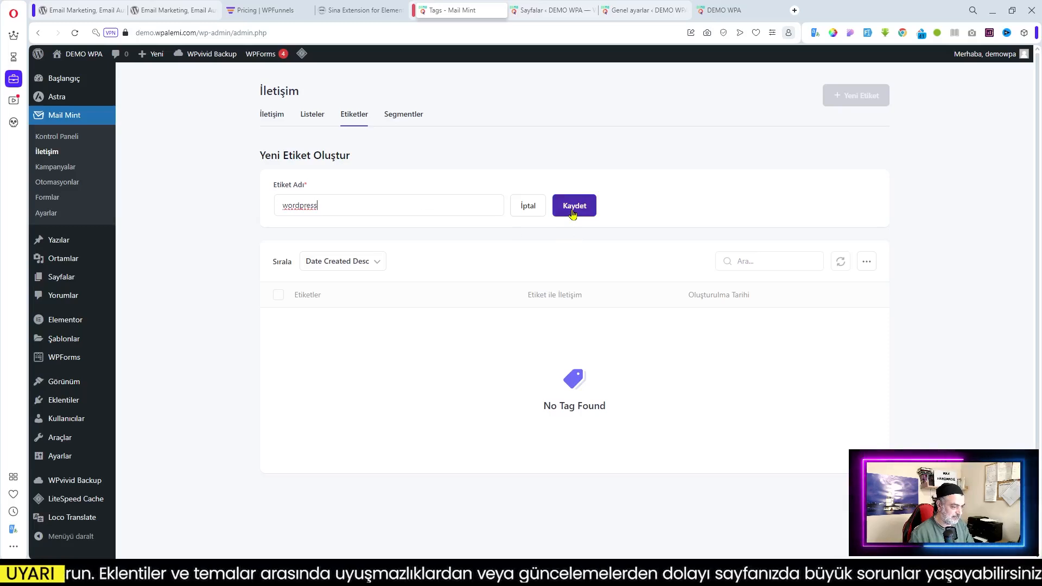
click(573, 213)
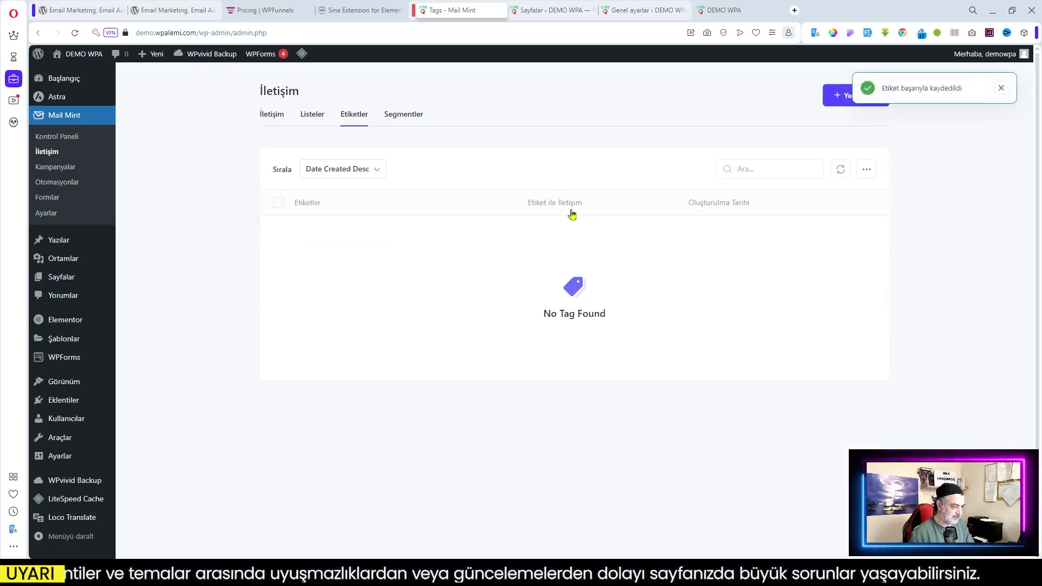
click(282, 203)
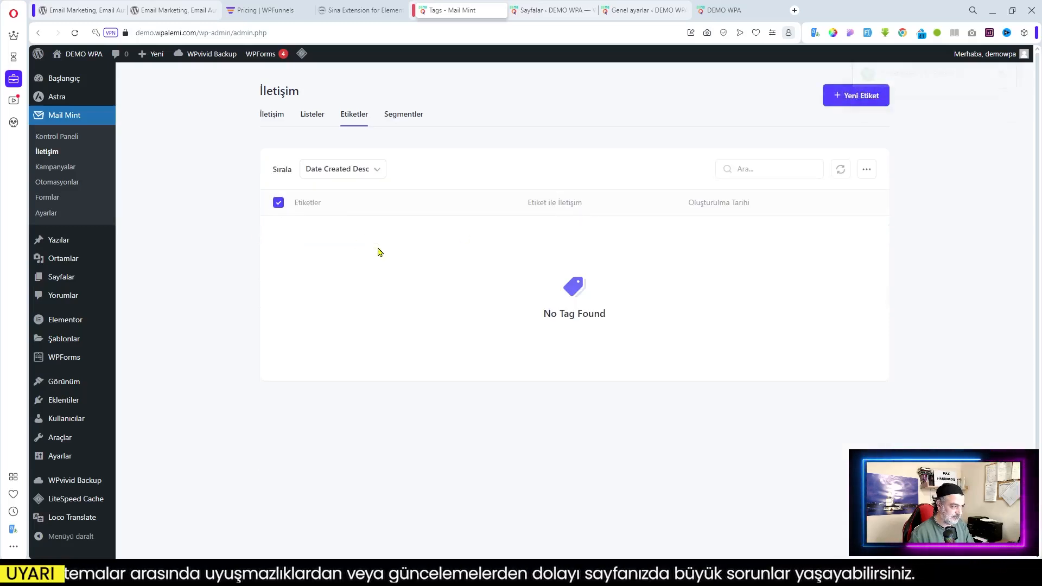
click(78, 33)
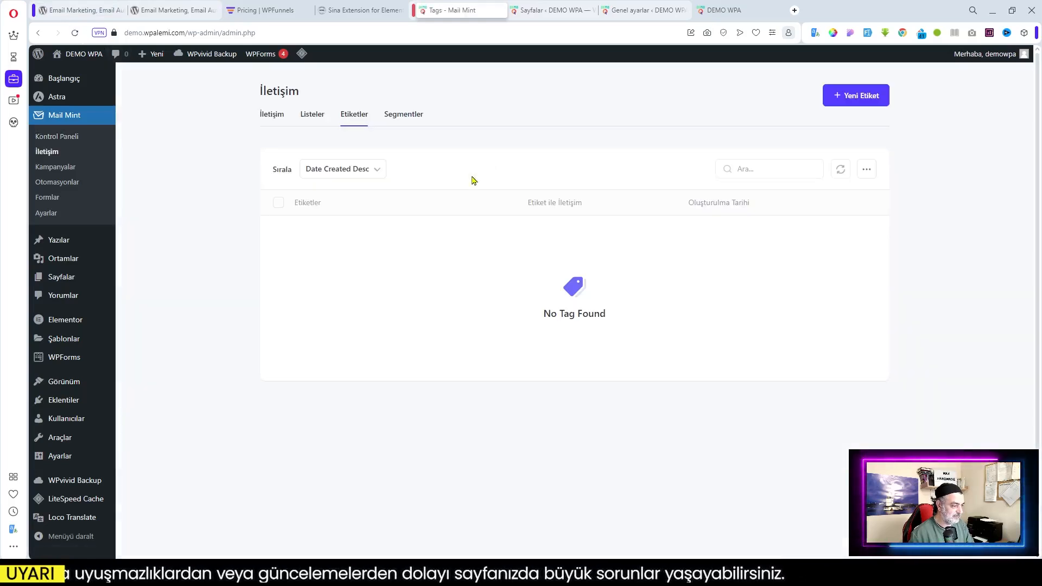
Cycle through the İletişim, Listeler, Etiketler and Segmentler tabs
click(302, 116)
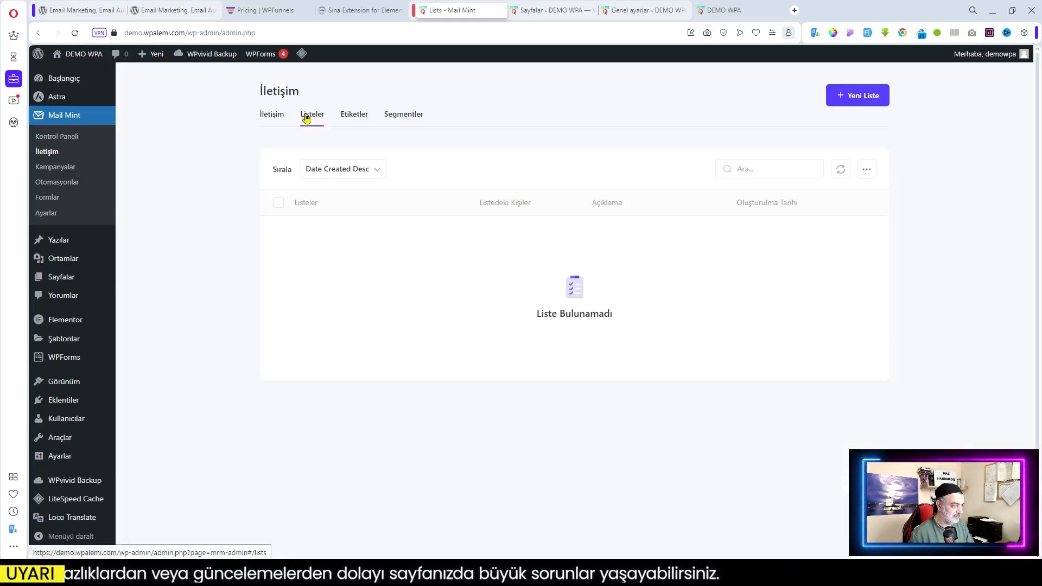
click(282, 117)
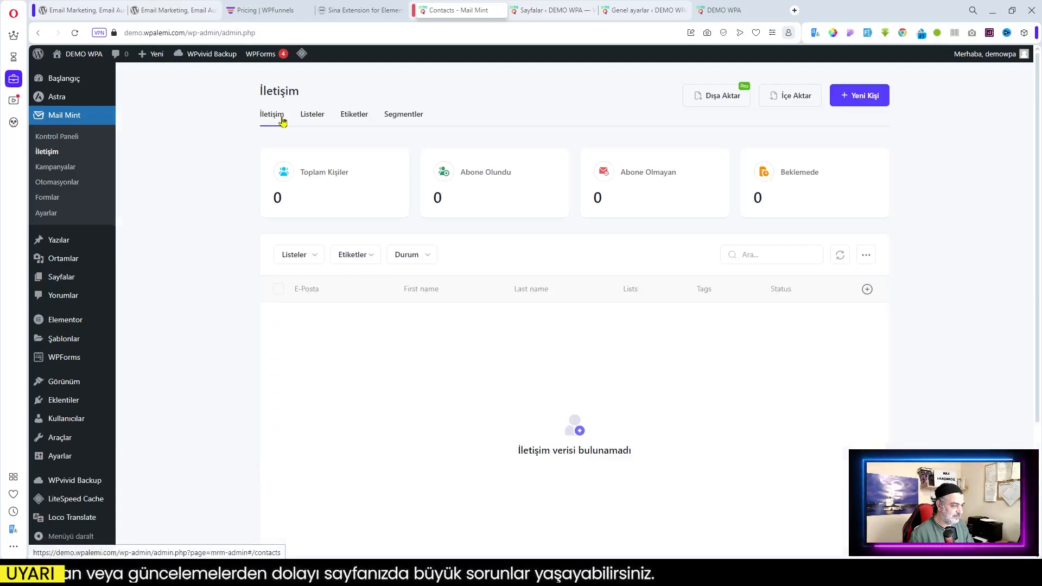
scroll(688, 300, down, 3)
scroll(688, 300, up, 3)
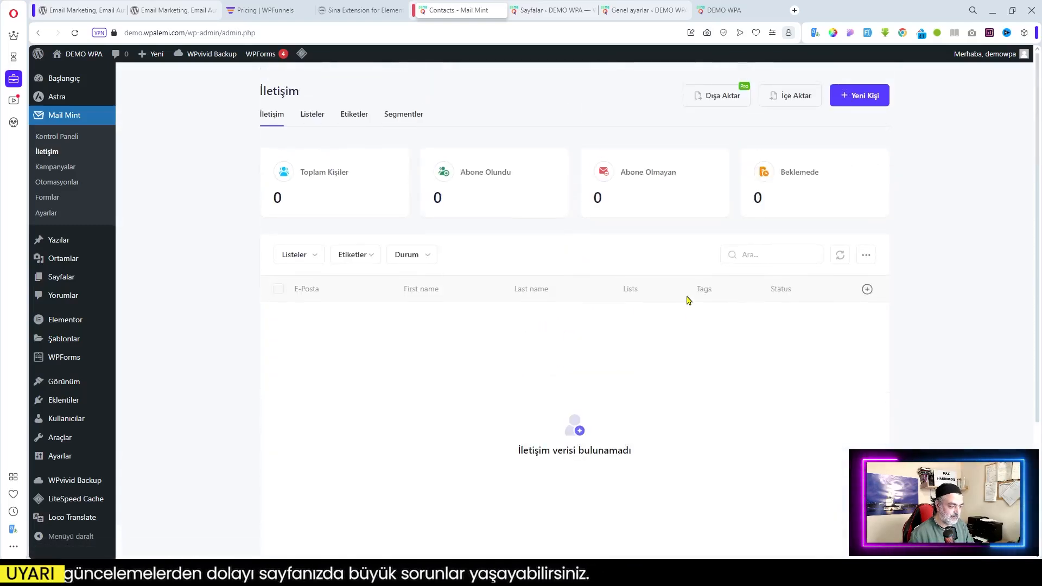
click(307, 115)
click(350, 120)
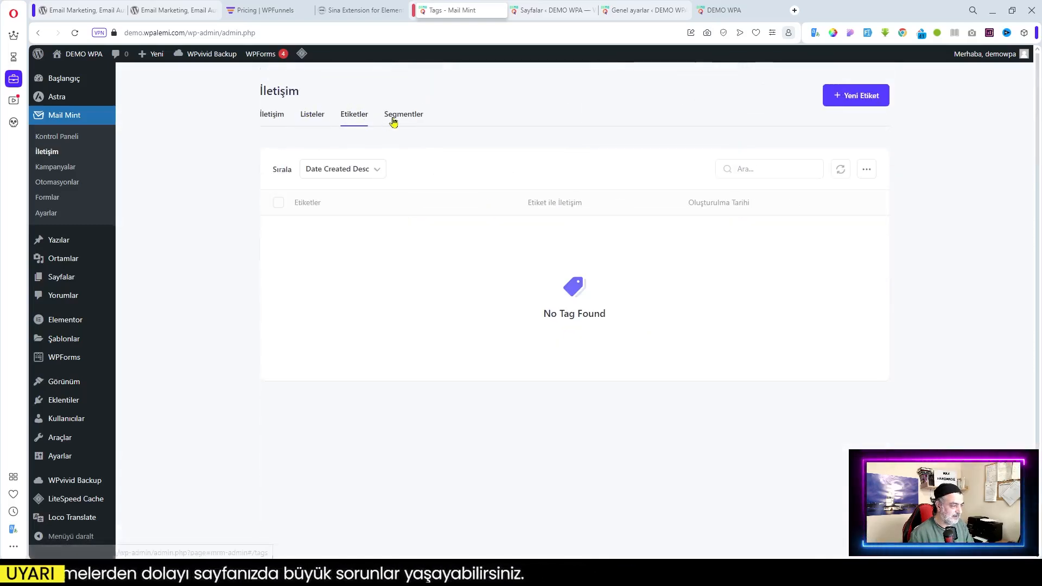
click(393, 118)
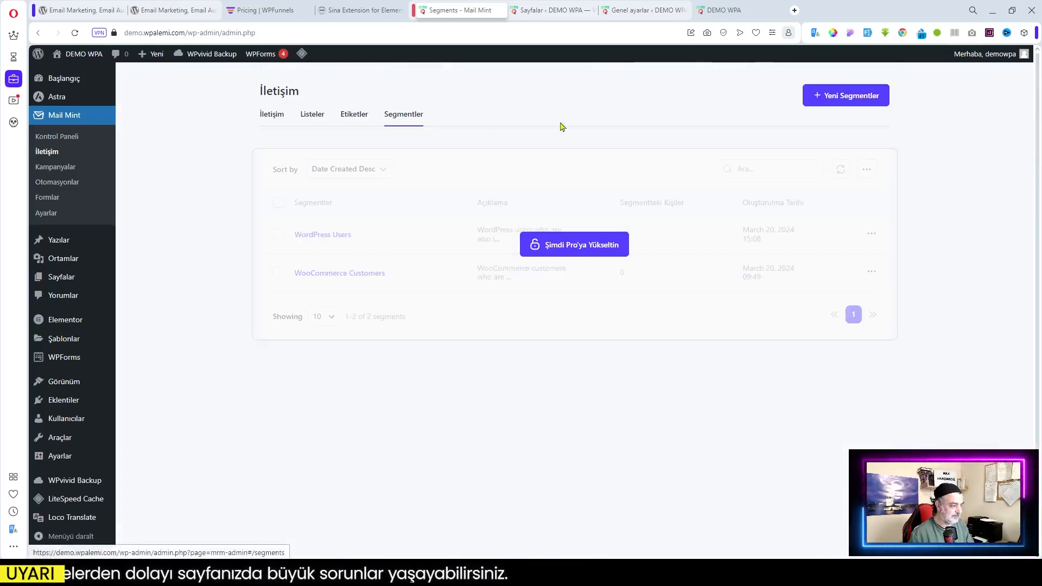
click(350, 118)
click(311, 114)
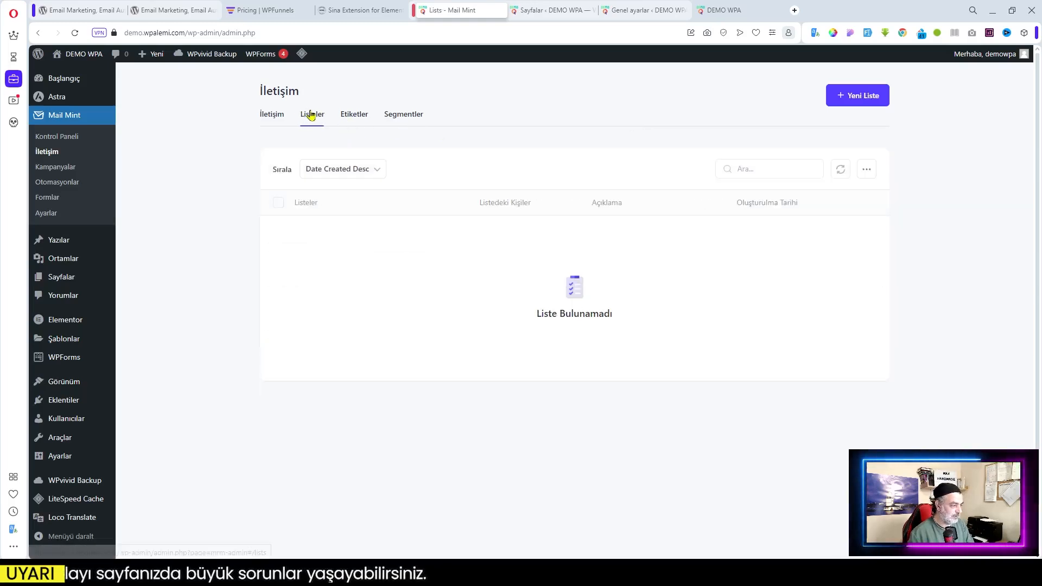
Check list sorting and bulk-action options, then purge all cache via LiteSpeed's Tümünü temizle
click(382, 178)
click(868, 173)
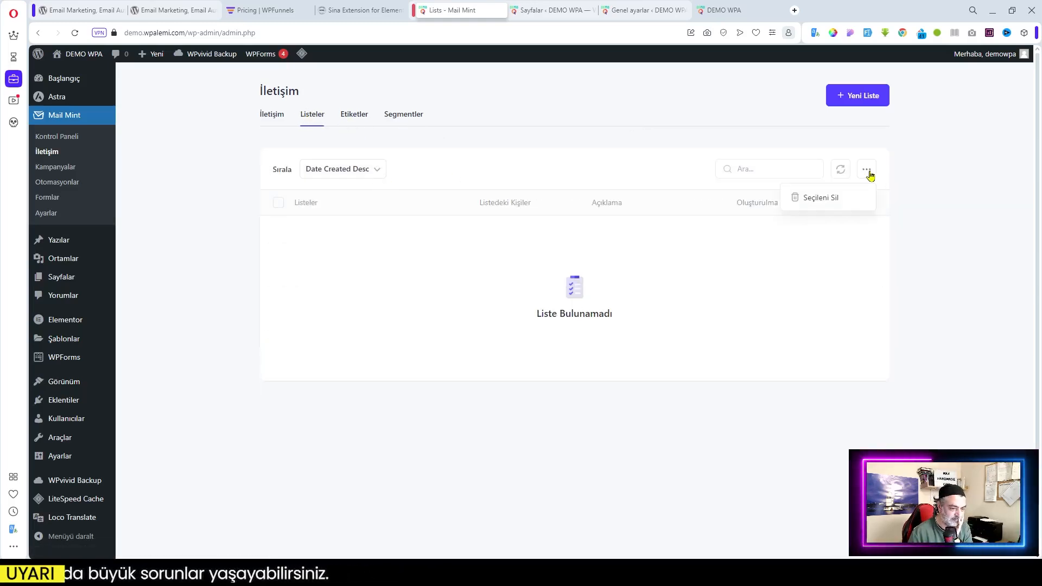
click(655, 239)
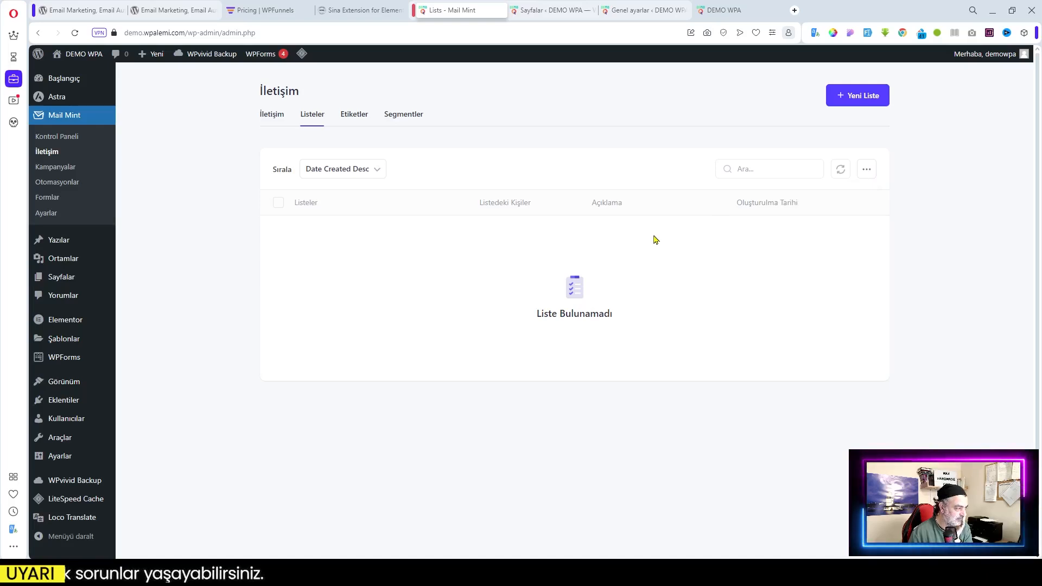
mouse_move(302, 54)
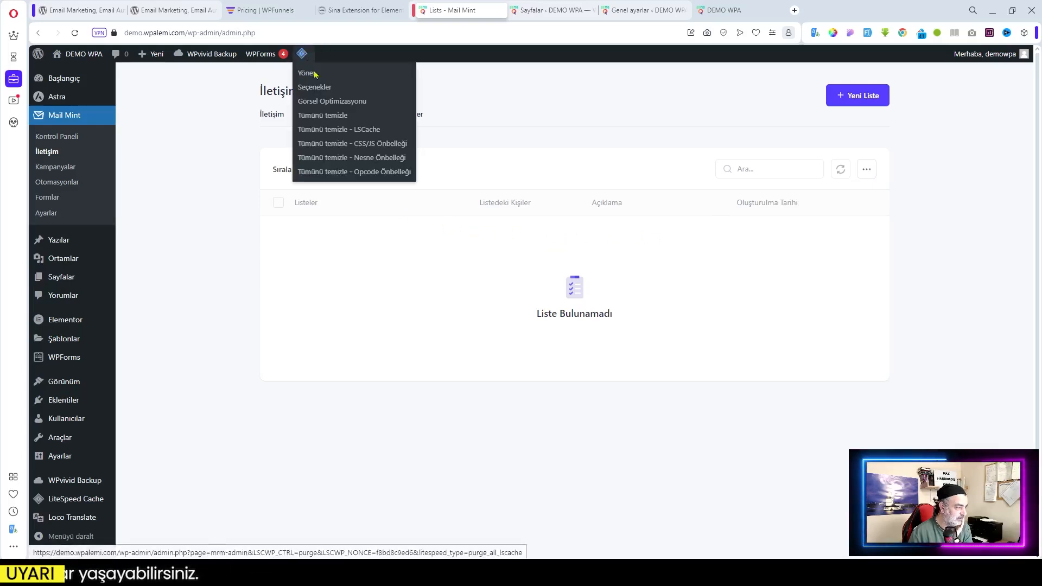
click(333, 117)
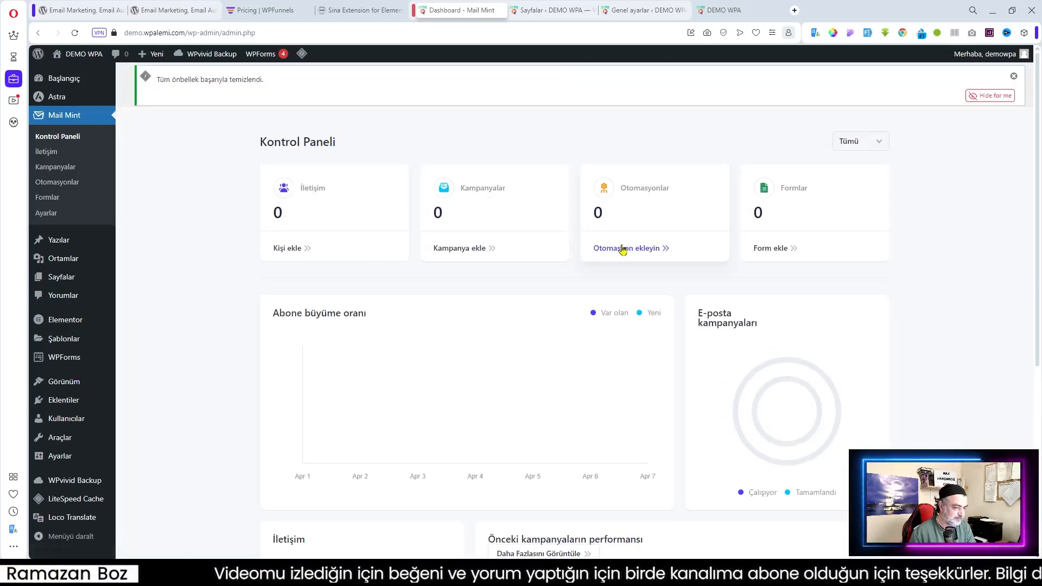
Delete the lowercase 'wordpress' tag from Etiketler via its ⋯ menu, confirming Sil
click(47, 151)
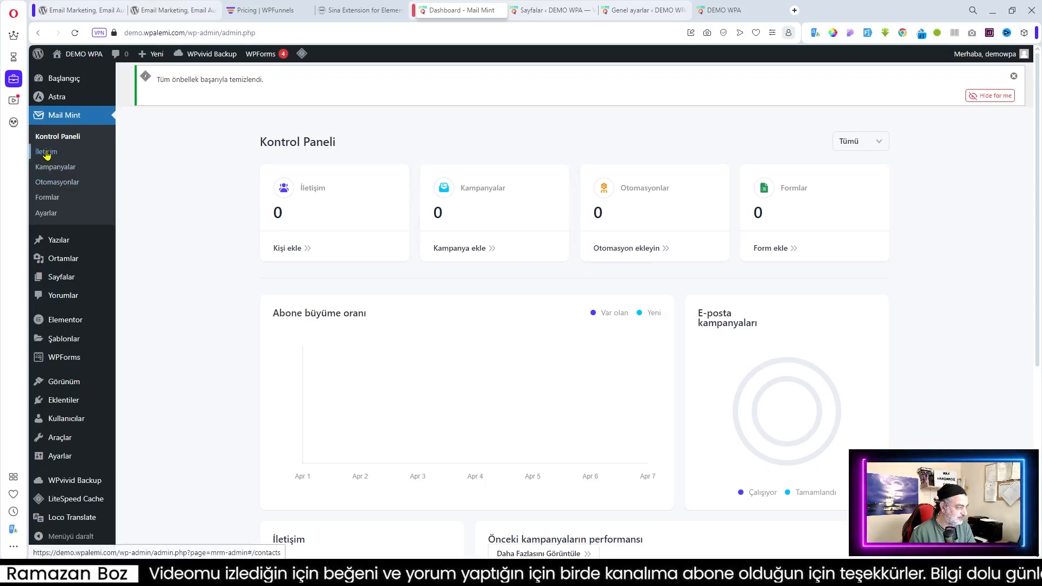
click(317, 163)
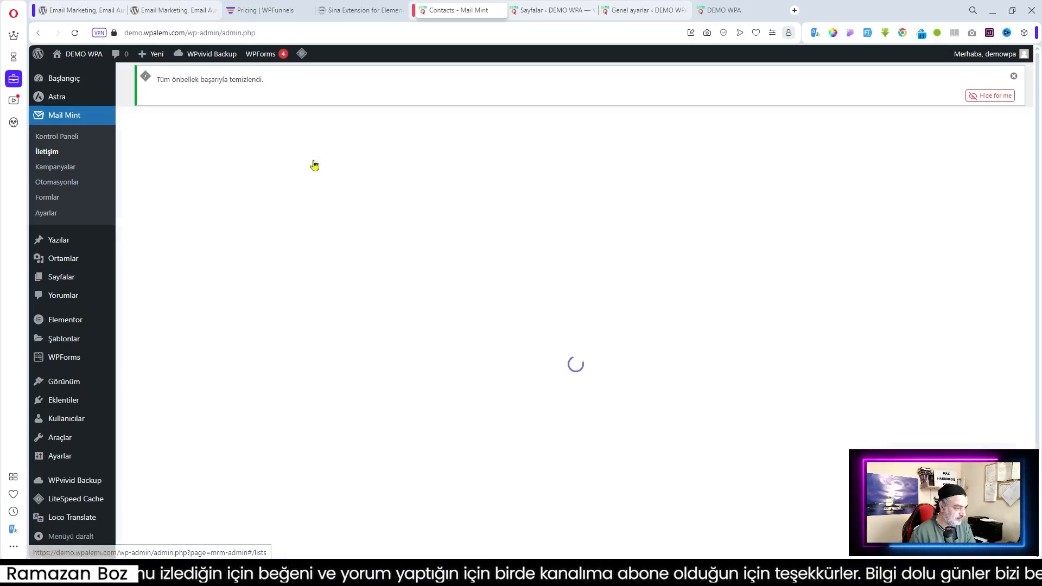
click(353, 165)
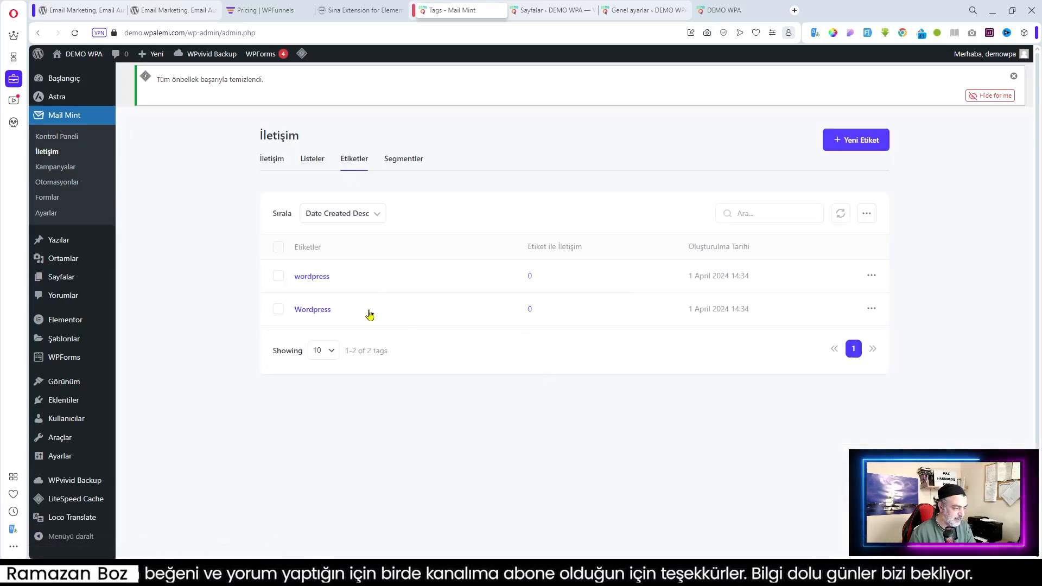
click(278, 276)
click(872, 277)
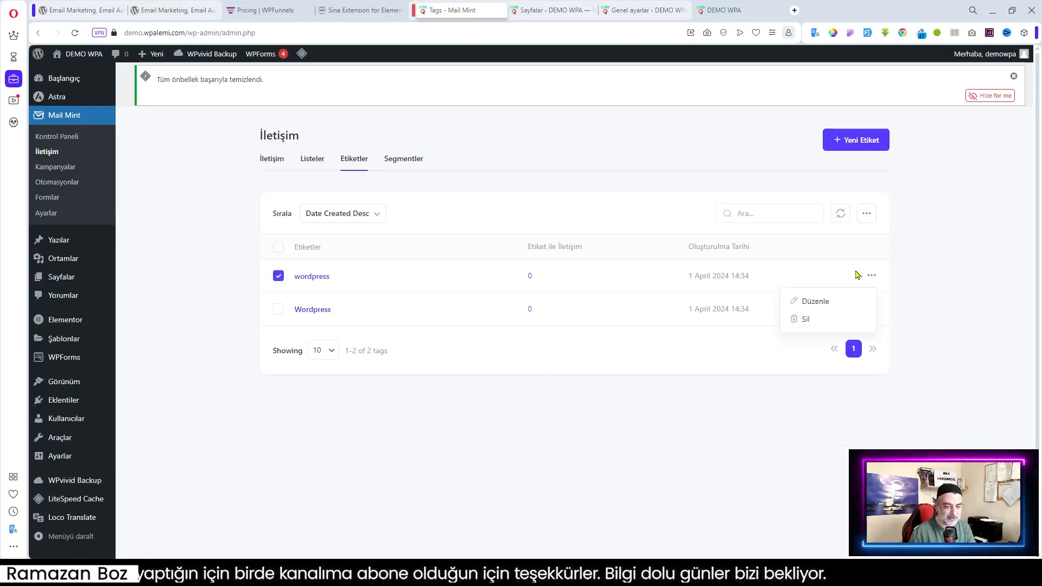
click(818, 322)
click(690, 329)
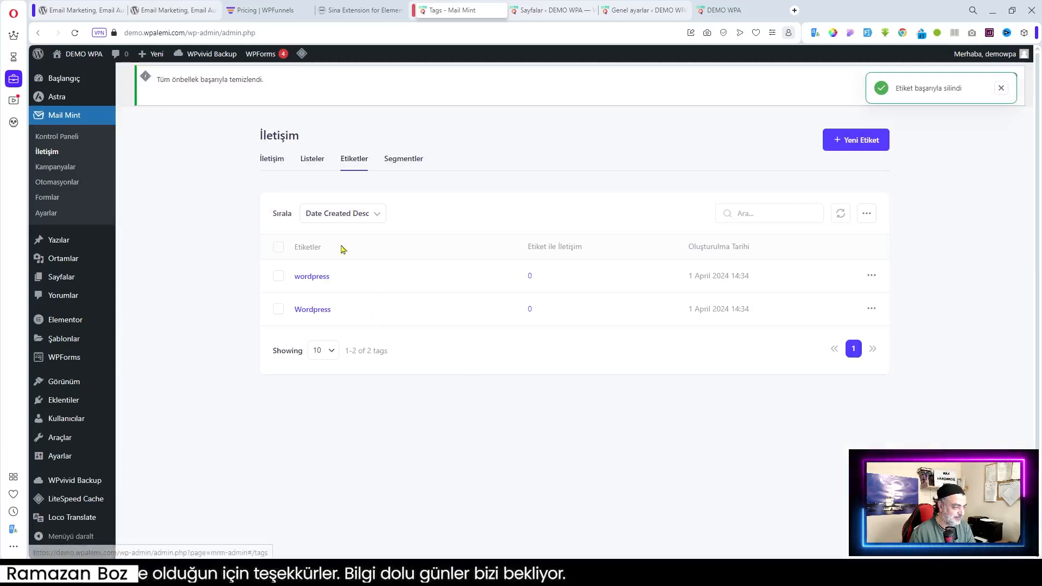
Save a new Woocommerce tag and purge all cache with LiteSpeed's Tümünü temizle
click(863, 140)
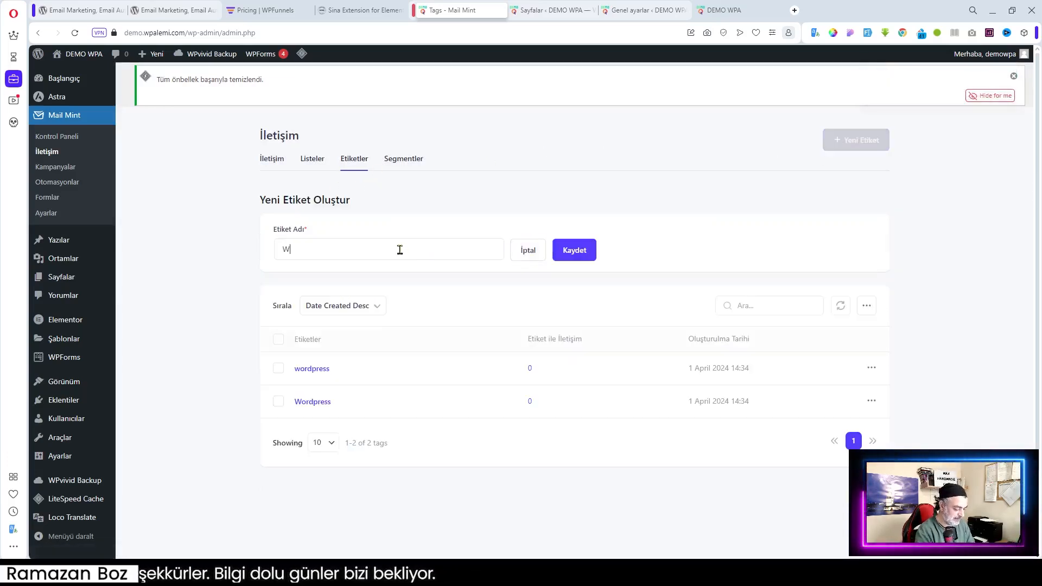
text(Woocommerce)
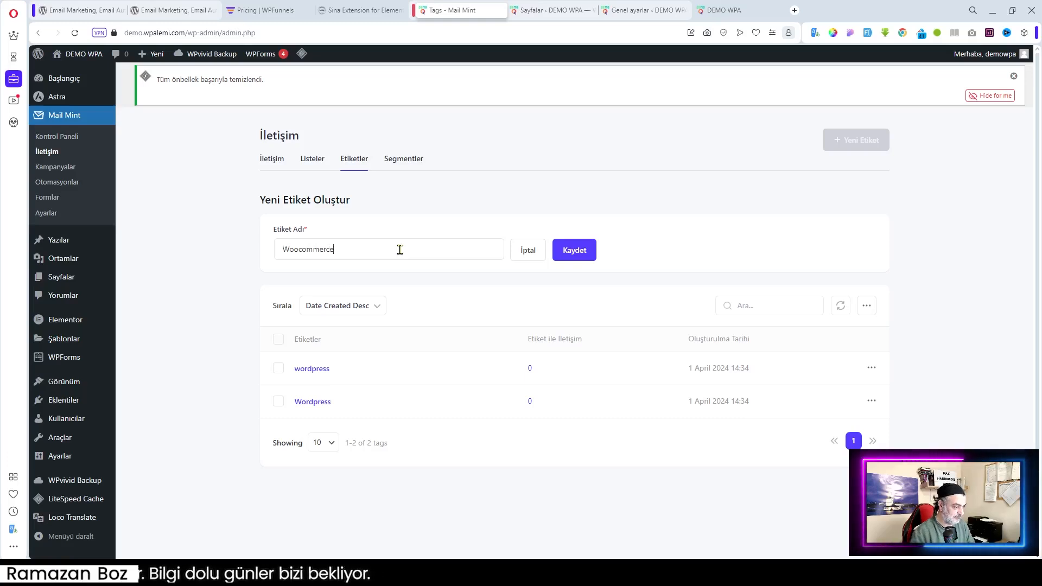
click(575, 251)
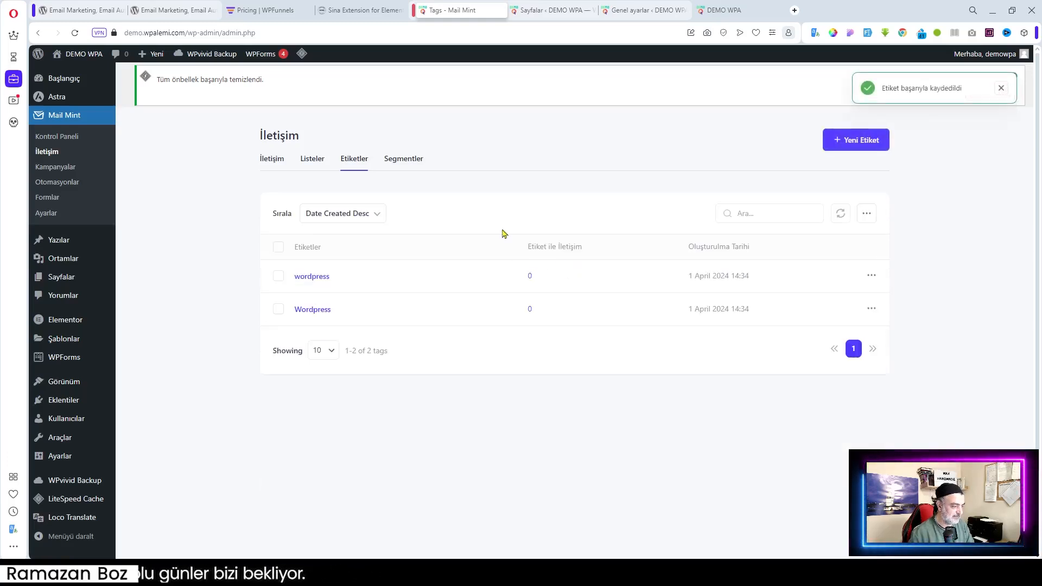
mouse_move(301, 53)
click(325, 116)
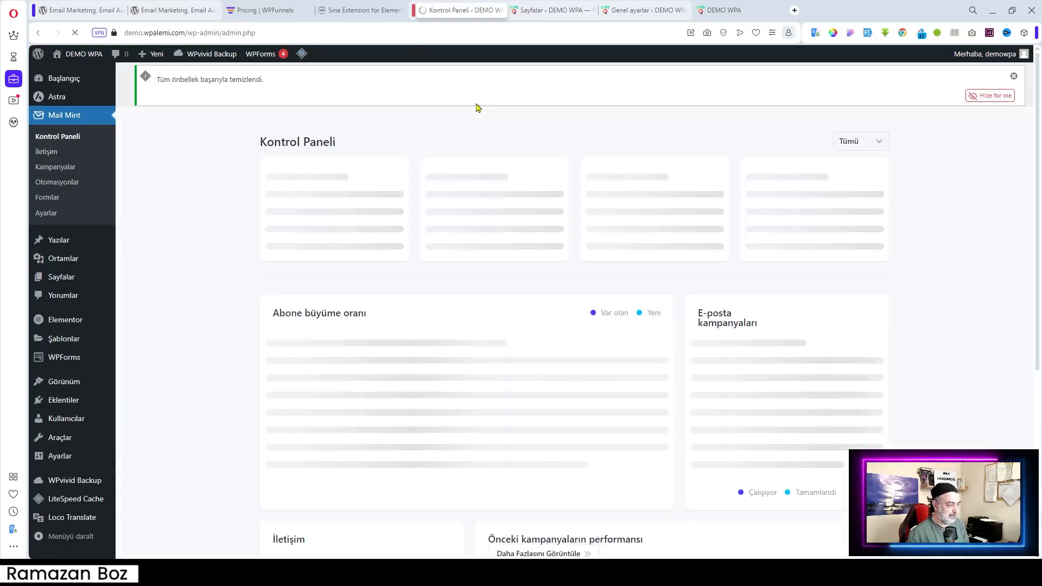
Confirm Etiketler lists Woocommerce and Wordpress and Listeler shows the Genel list
click(46, 152)
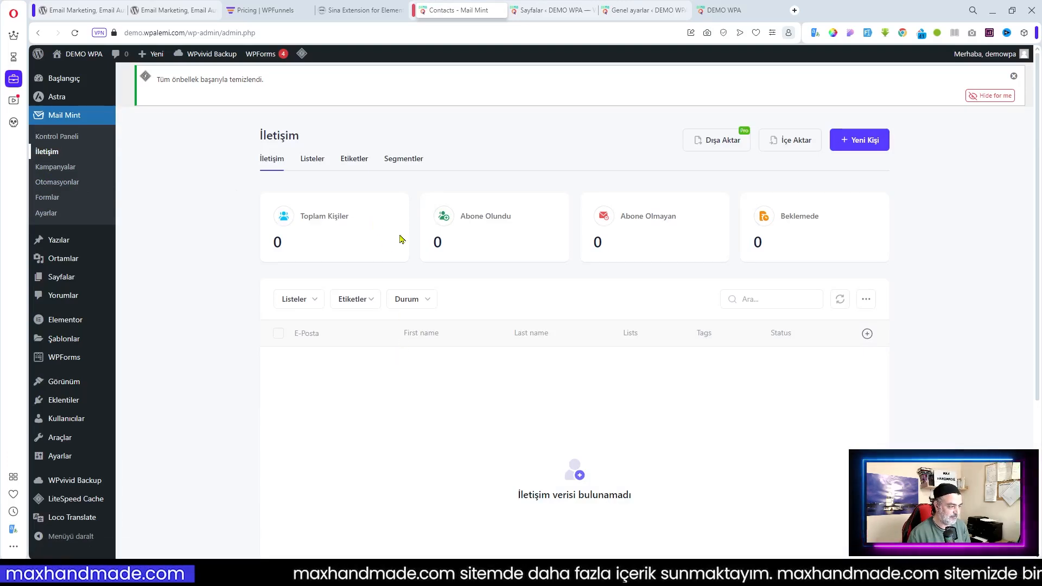
click(311, 160)
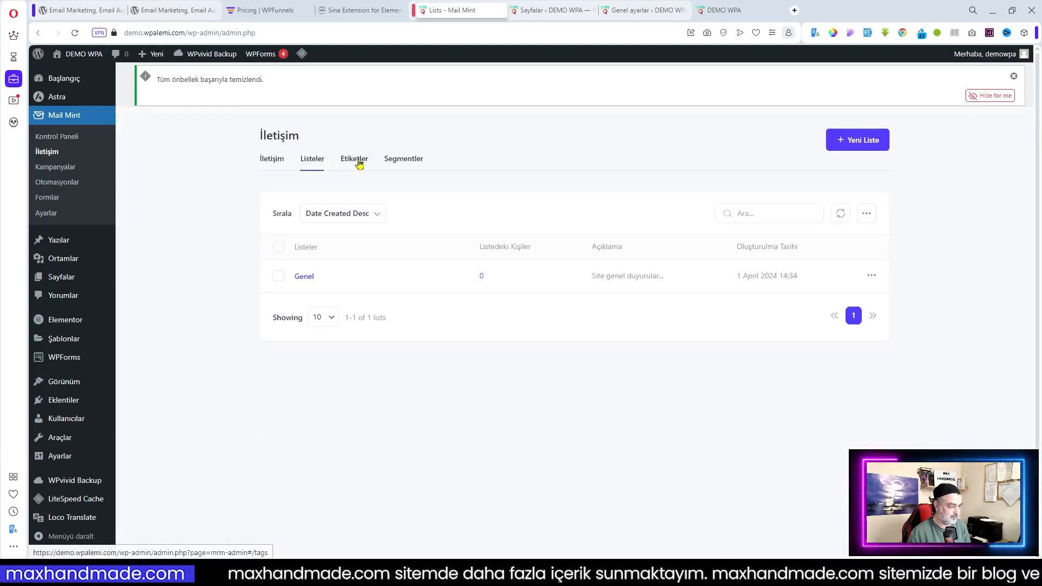
click(359, 164)
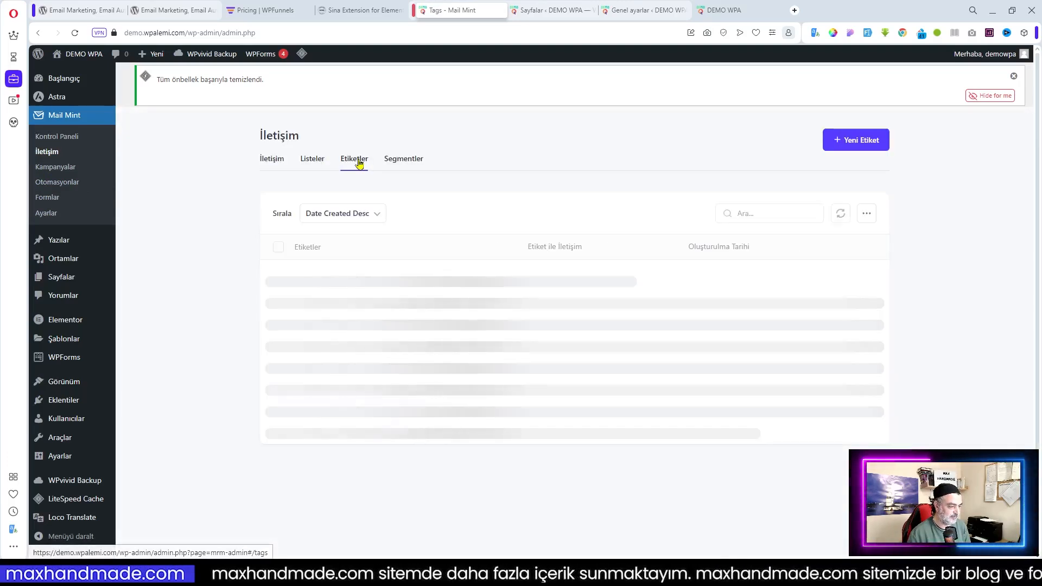
click(313, 162)
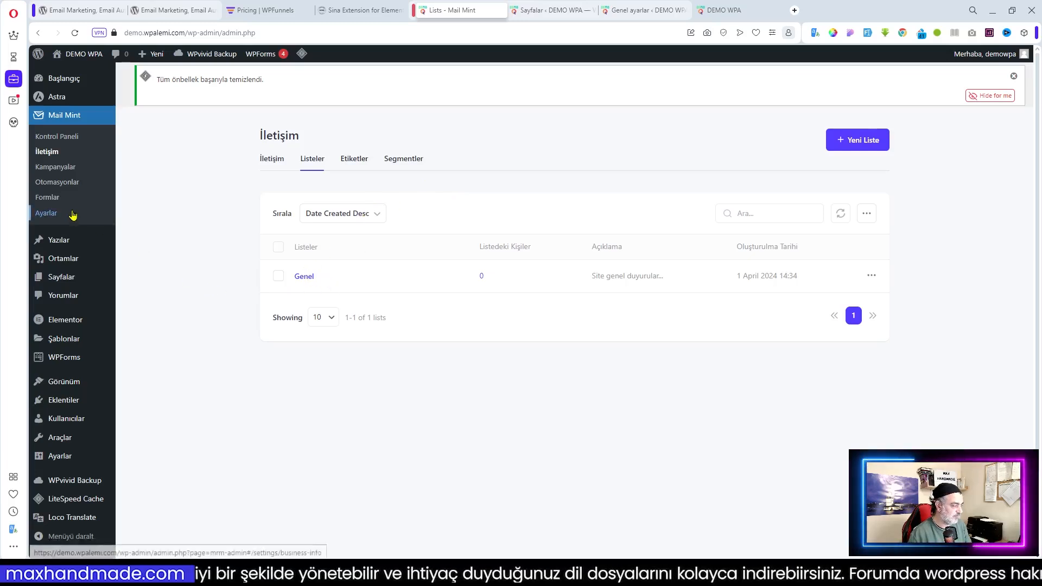
Start a new regular single email campaign from the email campaigns page
click(54, 166)
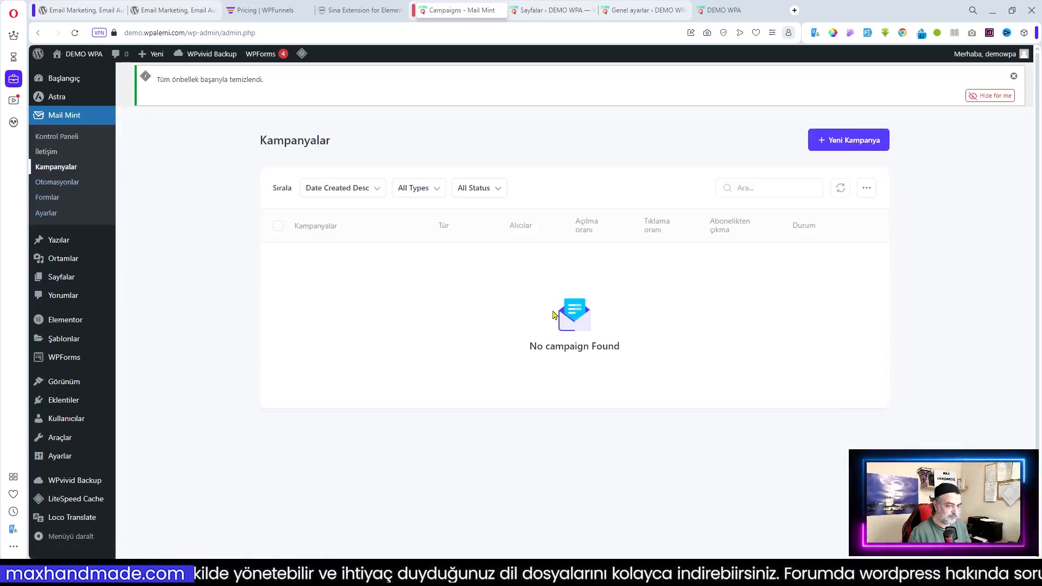
click(835, 148)
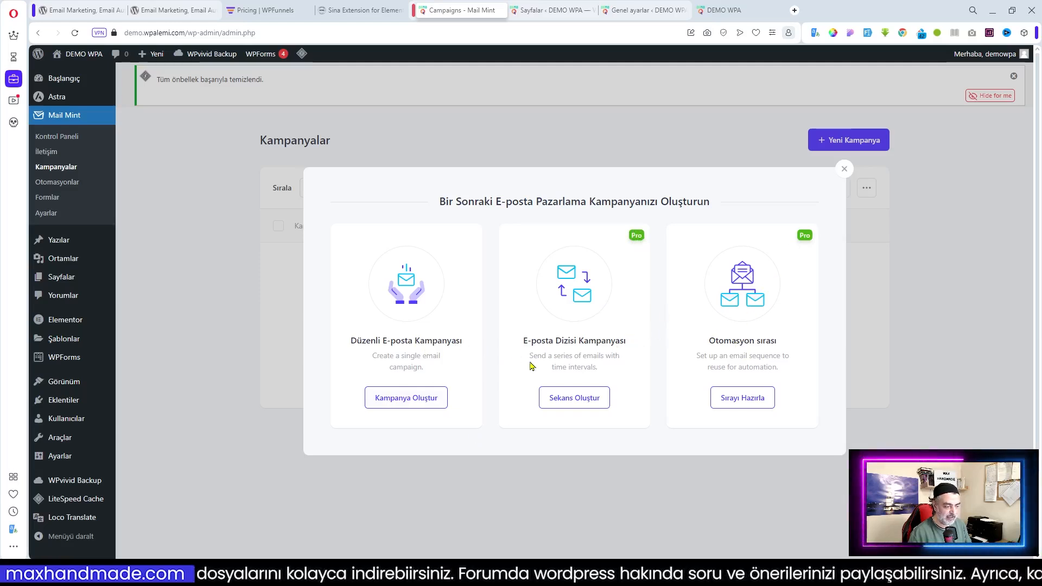
click(409, 404)
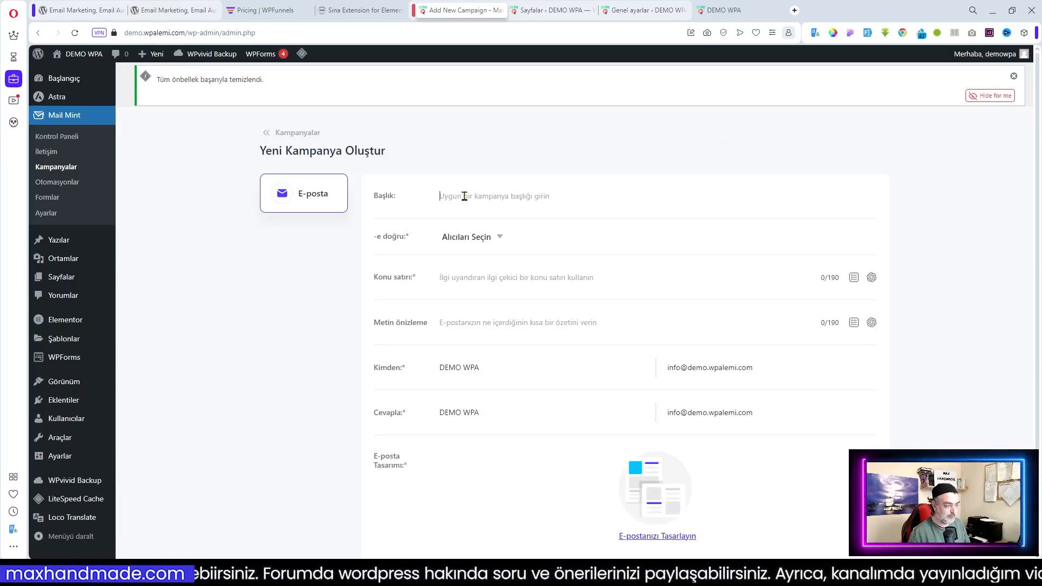
Title the campaign 'Yeni Haberler Burada' and copy the '-e doğru:' recipient label
click(694, 189)
text(Yen)
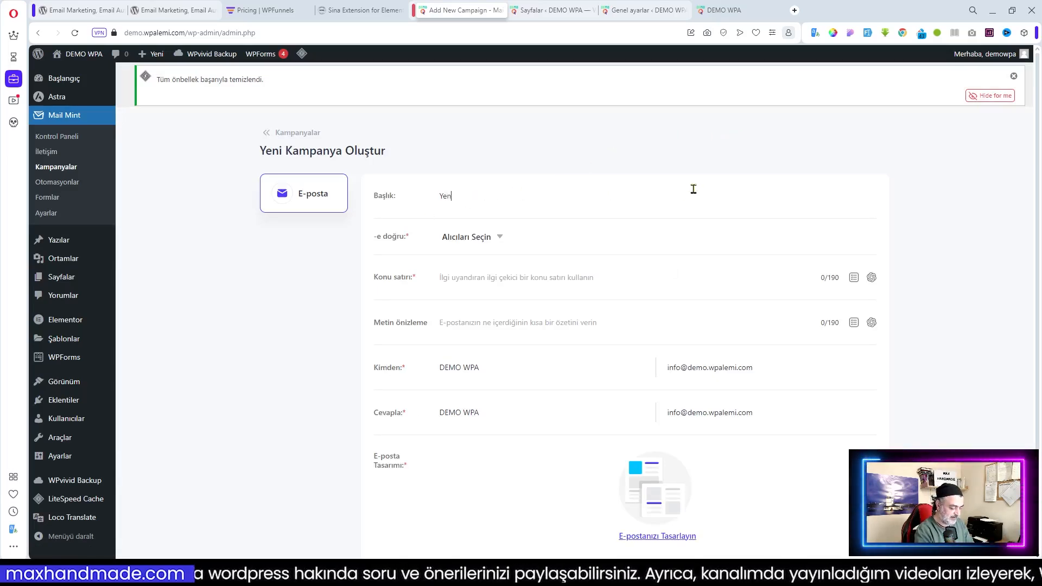
text(i Hasber)
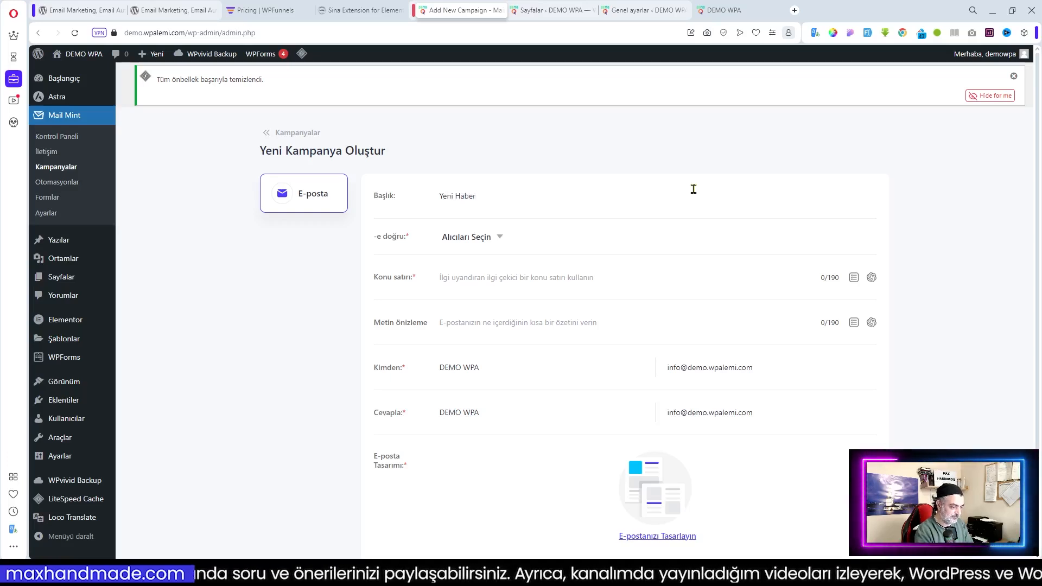
text(ada)
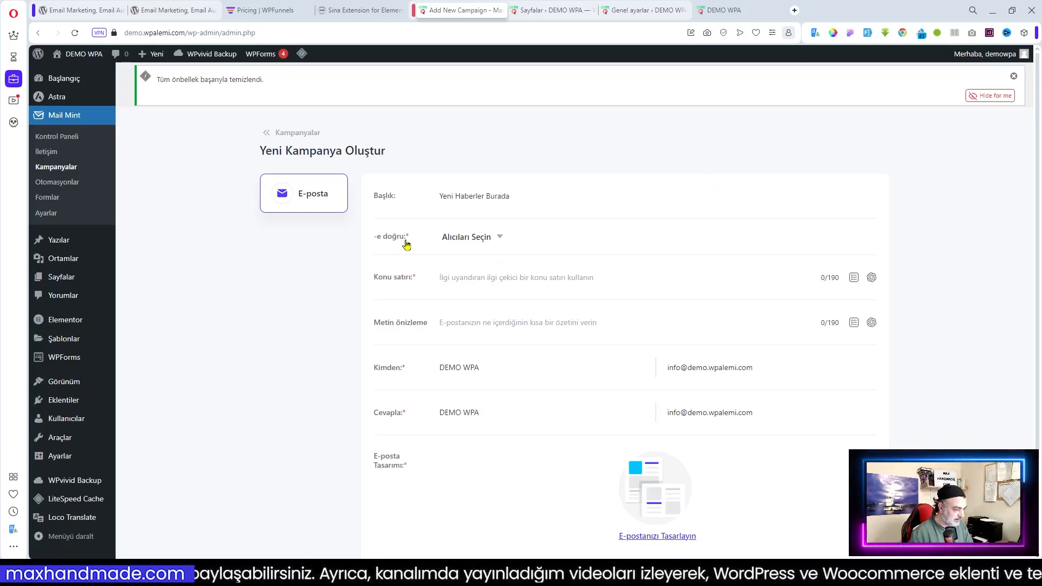
drag(406, 244, 372, 239)
key(ctrl+c)
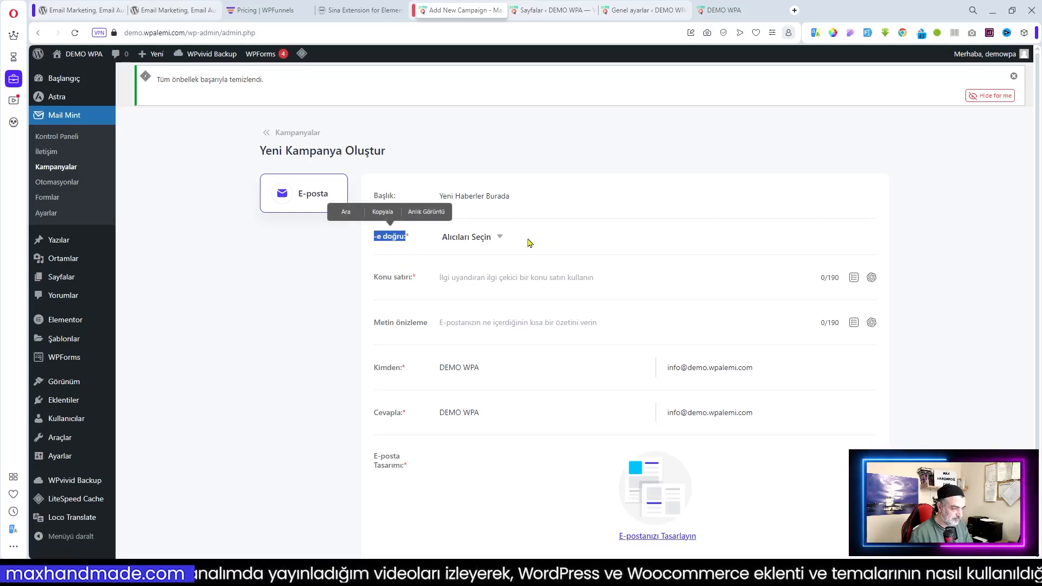
click(382, 212)
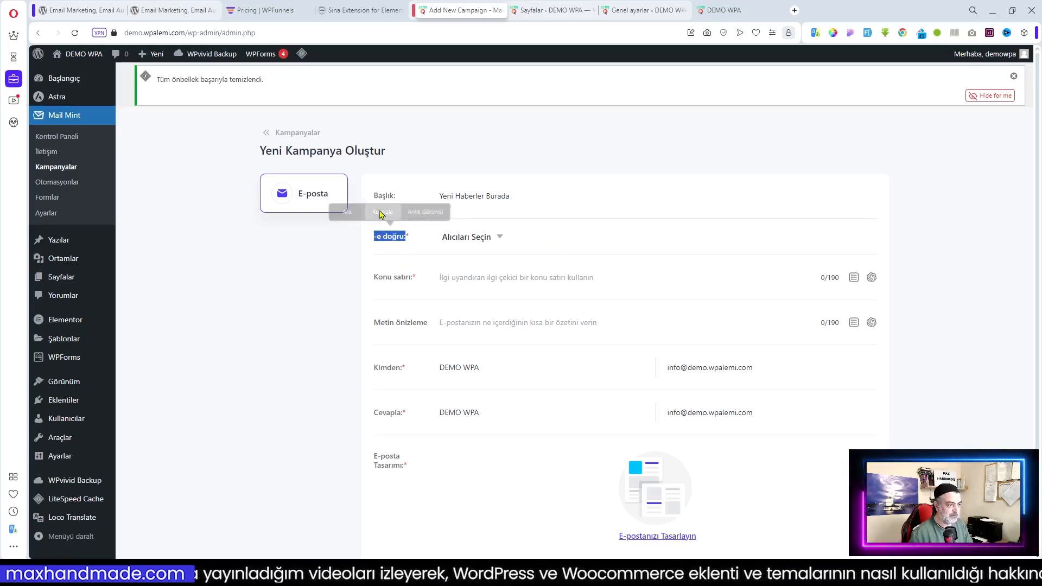
In Loco Translate, open Mail Mint's Turkish translations and find the 'To' string by filtering '-e'
click(556, 12)
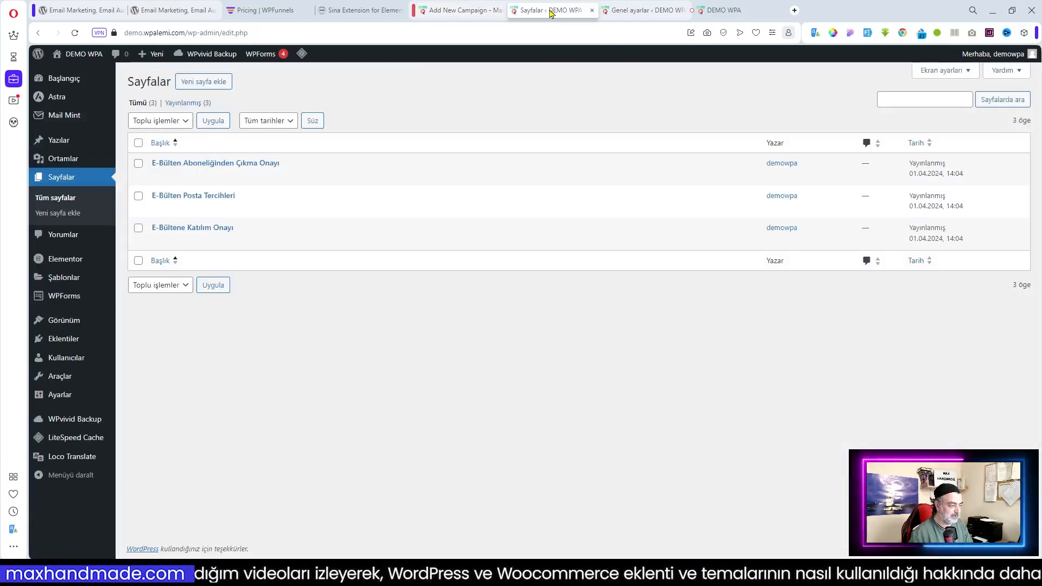
mouse_move(68, 465)
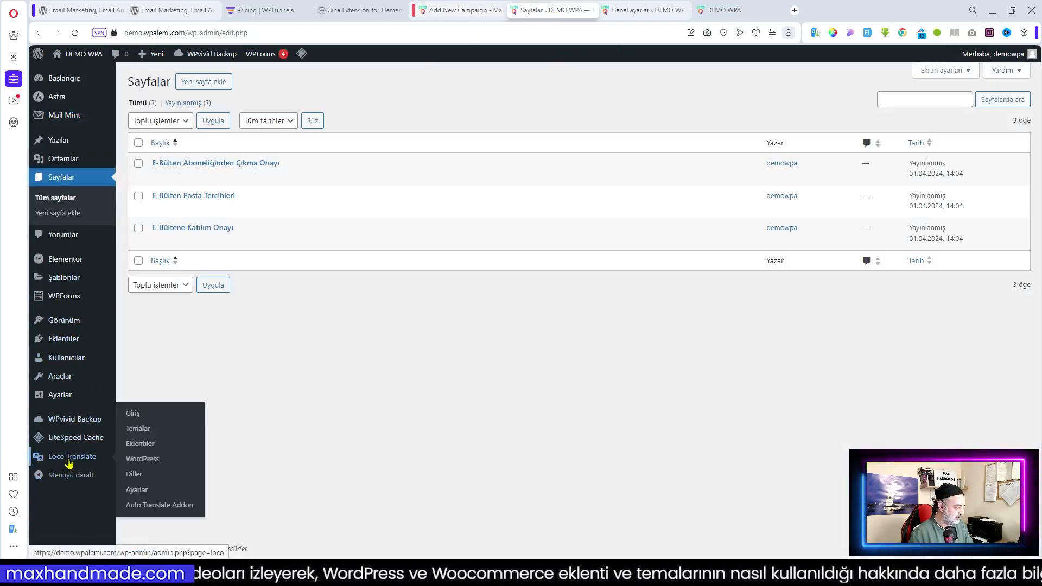
click(183, 444)
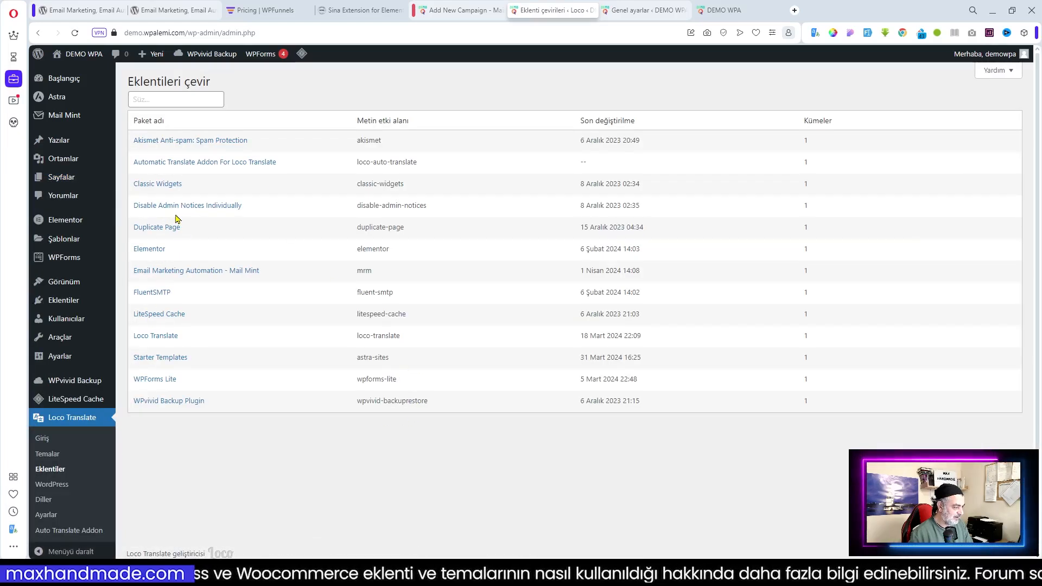
click(175, 273)
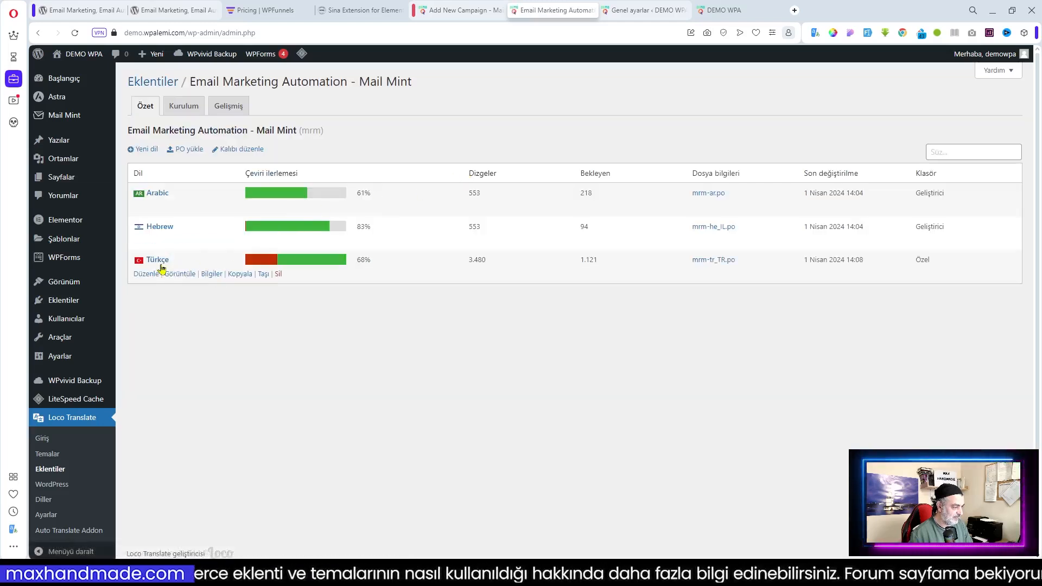
click(157, 260)
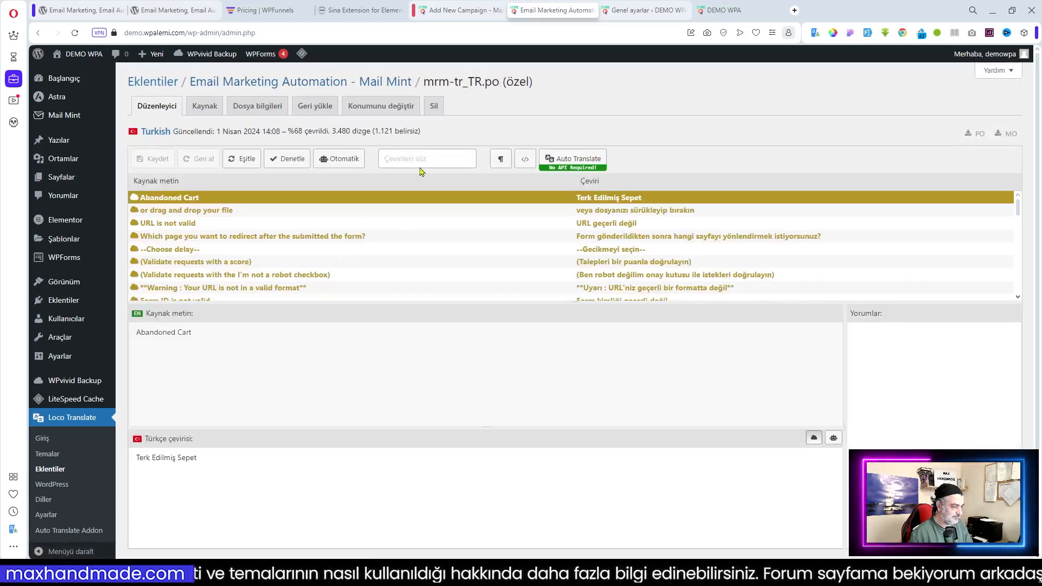
click(464, 158)
key(ctrl+v)
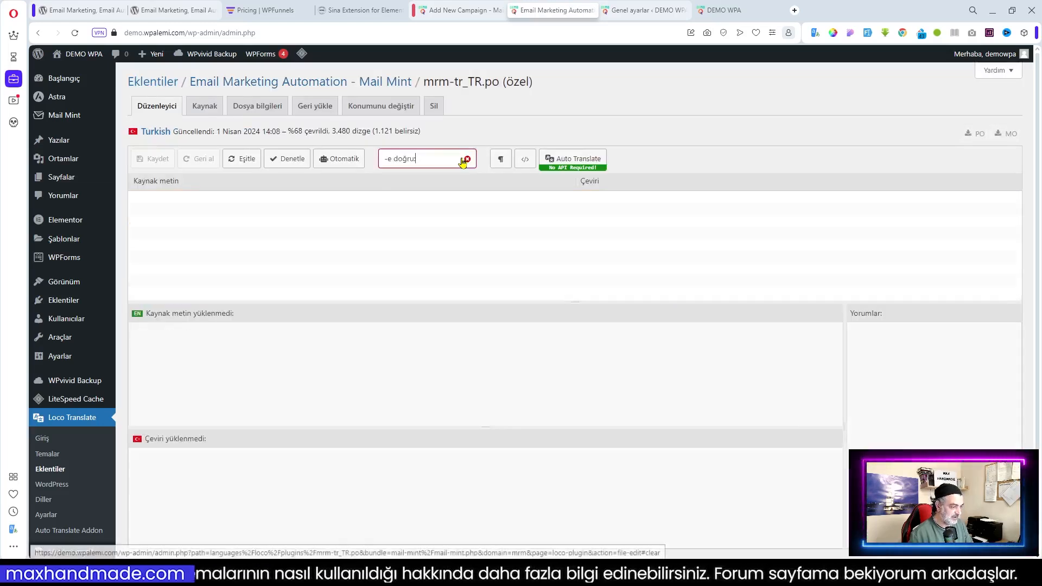
key(BackSpace)
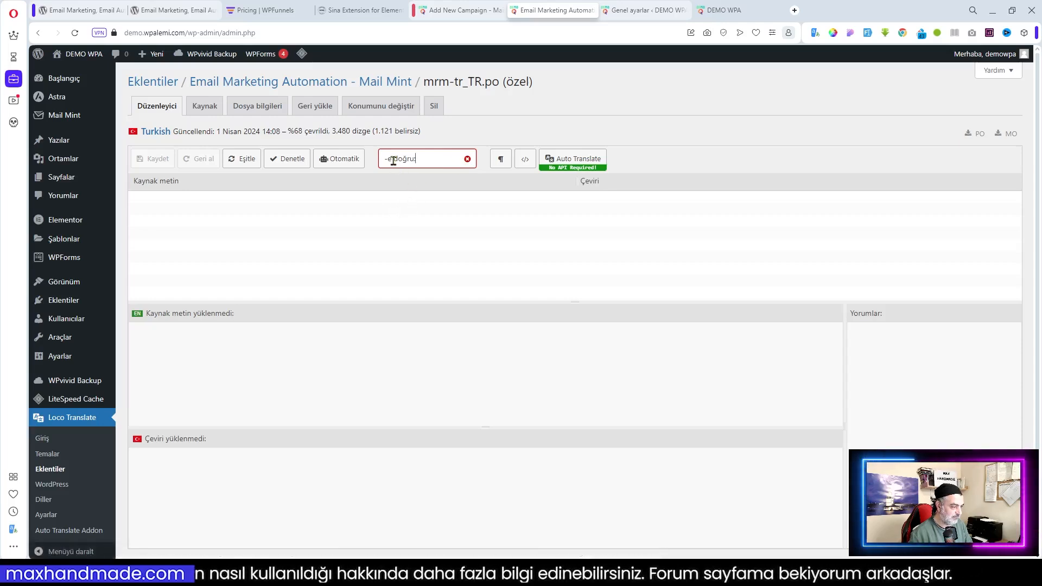
drag(393, 161, 419, 160)
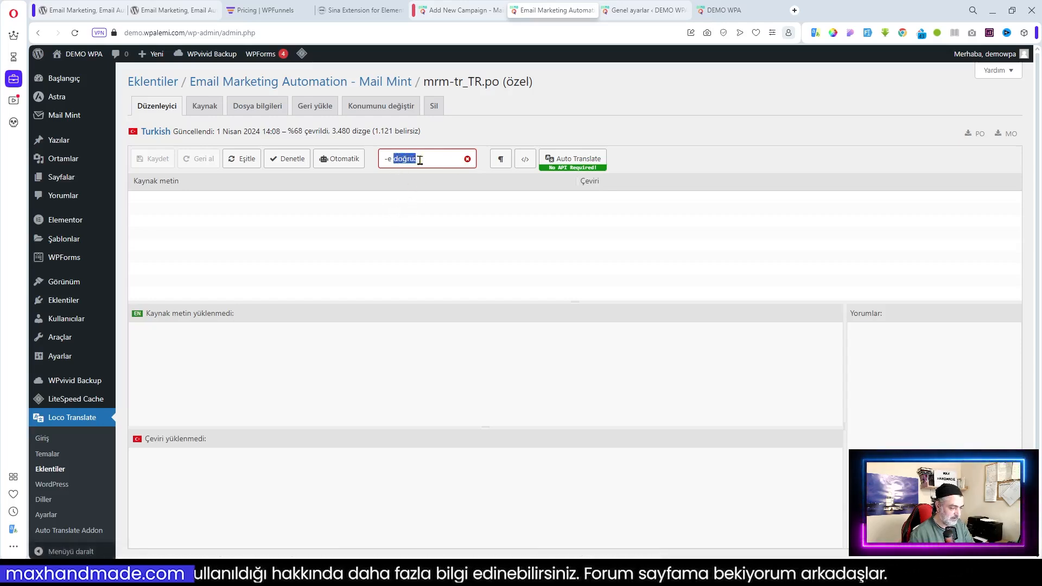
key(BackSpace)
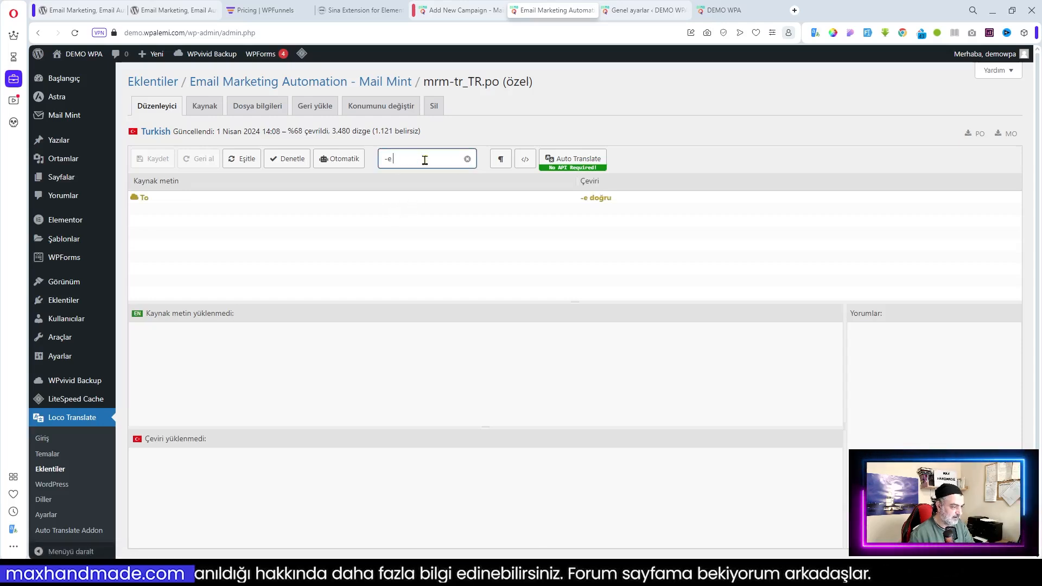
click(591, 200)
click(168, 478)
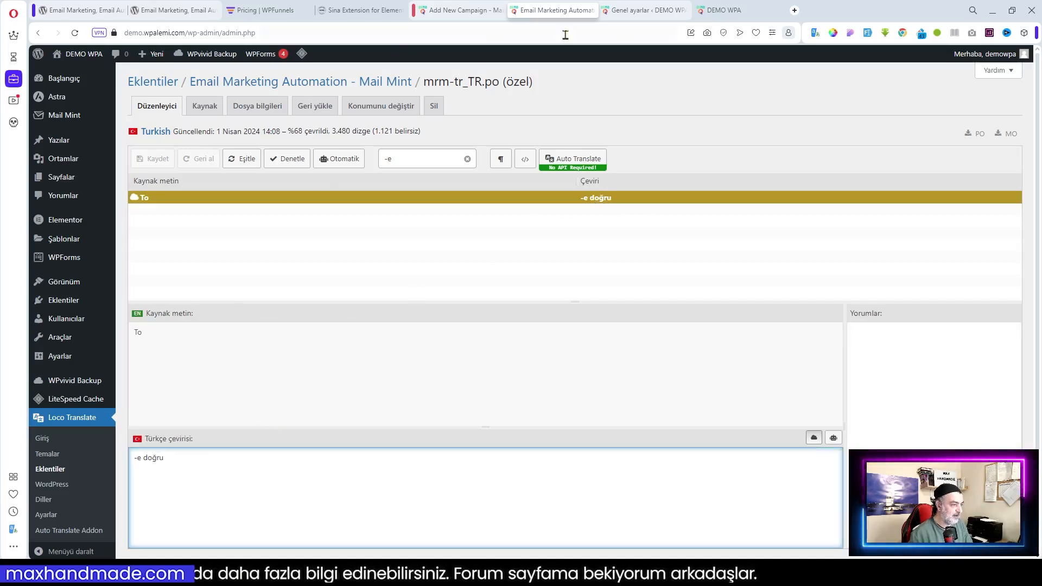
Check the recipient selection list on the campaign form
click(460, 11)
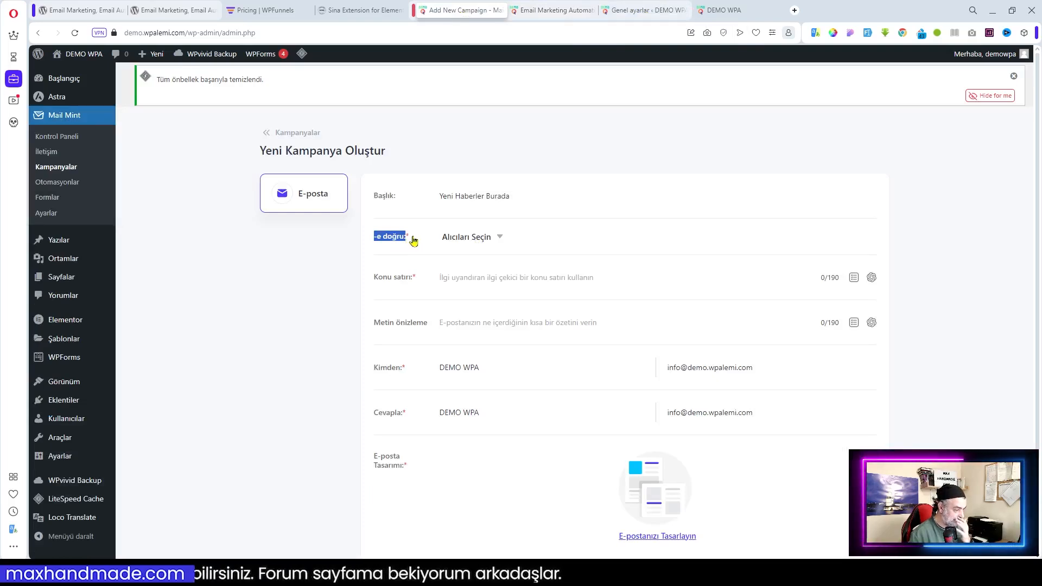
click(498, 239)
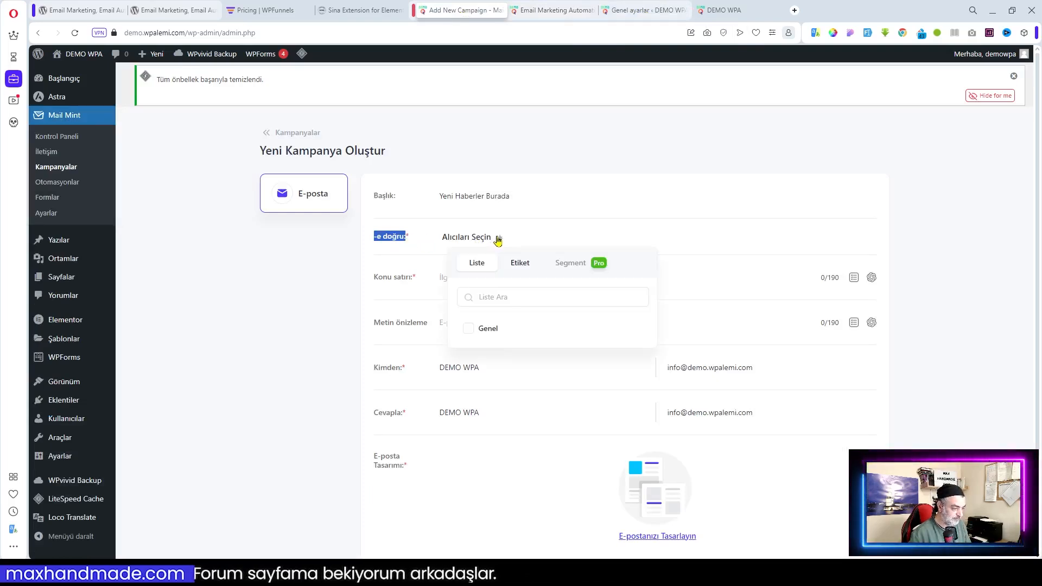
click(498, 239)
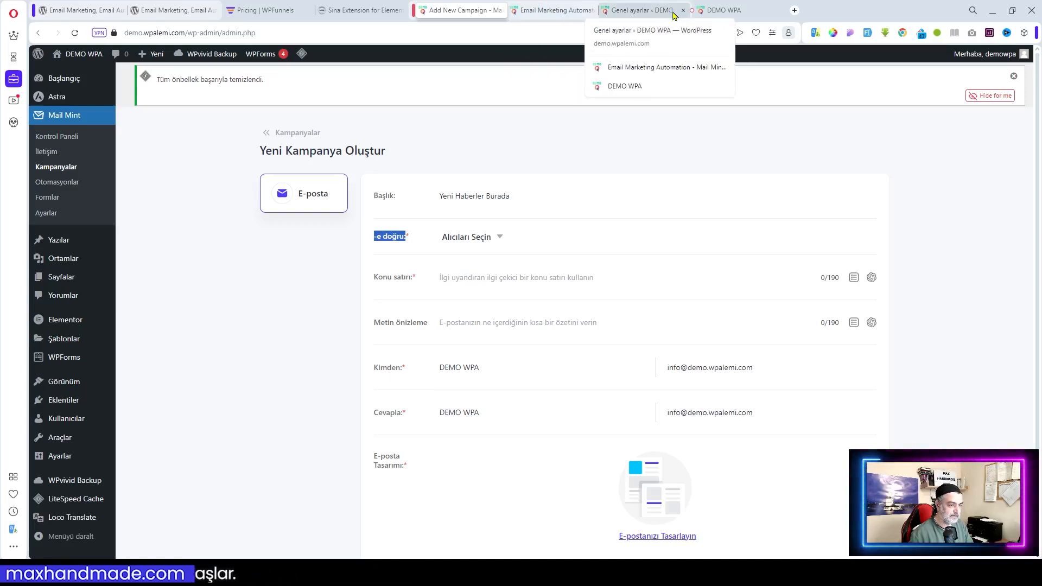
Replace the 'To' translation '-e doğru' with 'Kime', save it, and select the campaign title
click(553, 13)
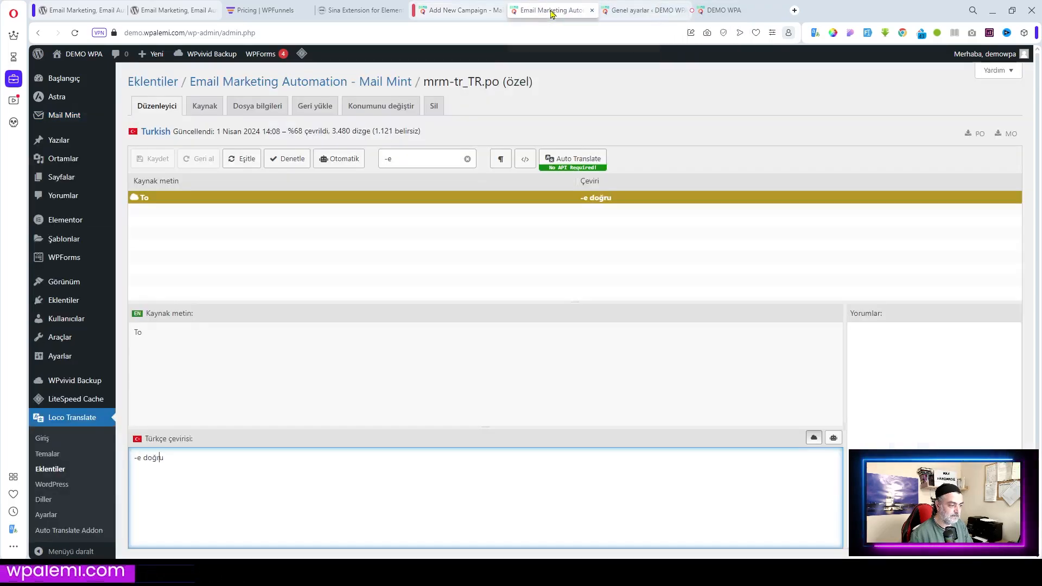
drag(168, 459, 97, 464)
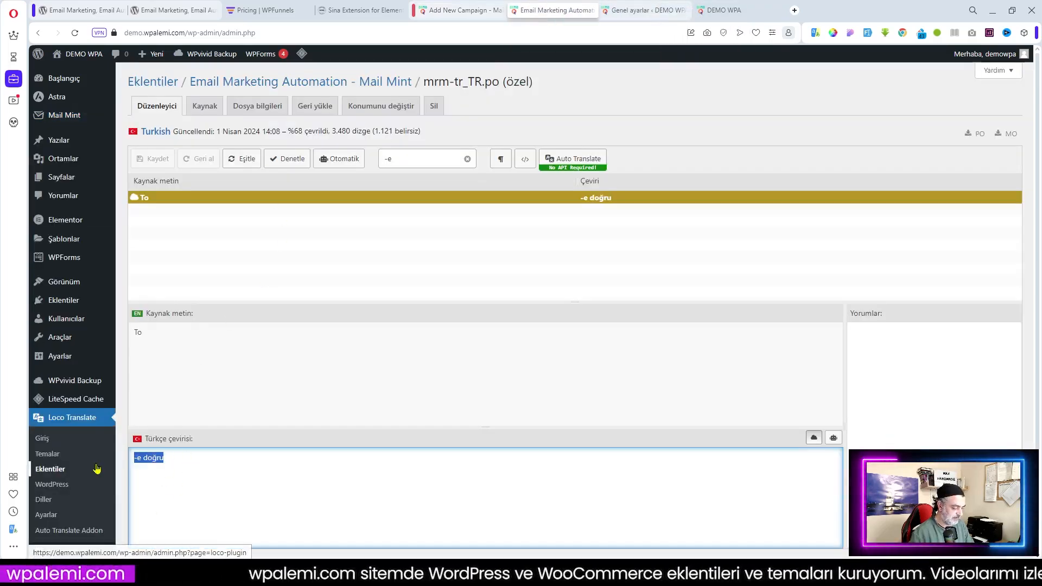
text(Kime)
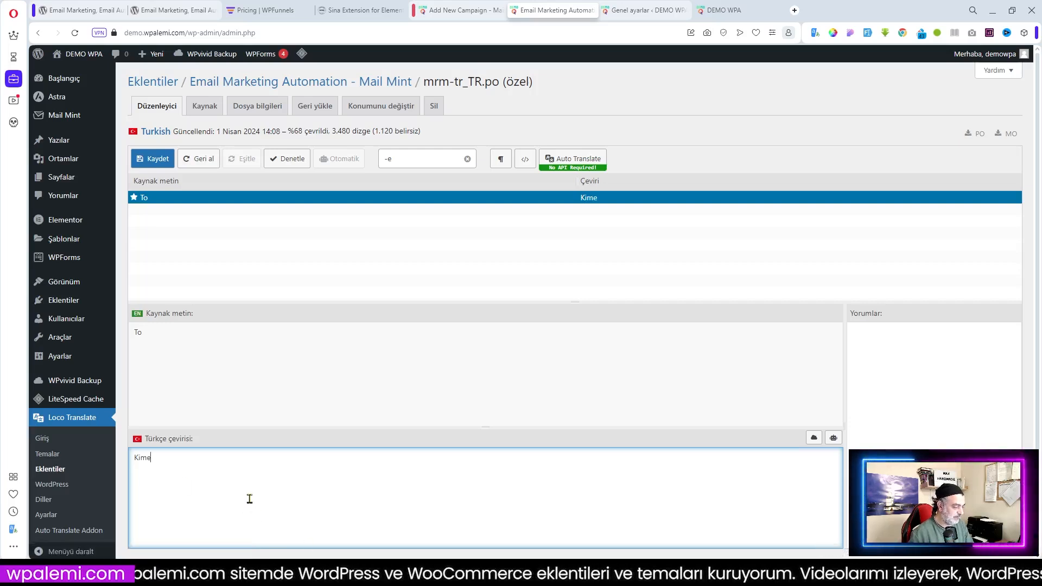
key(ctrl+s)
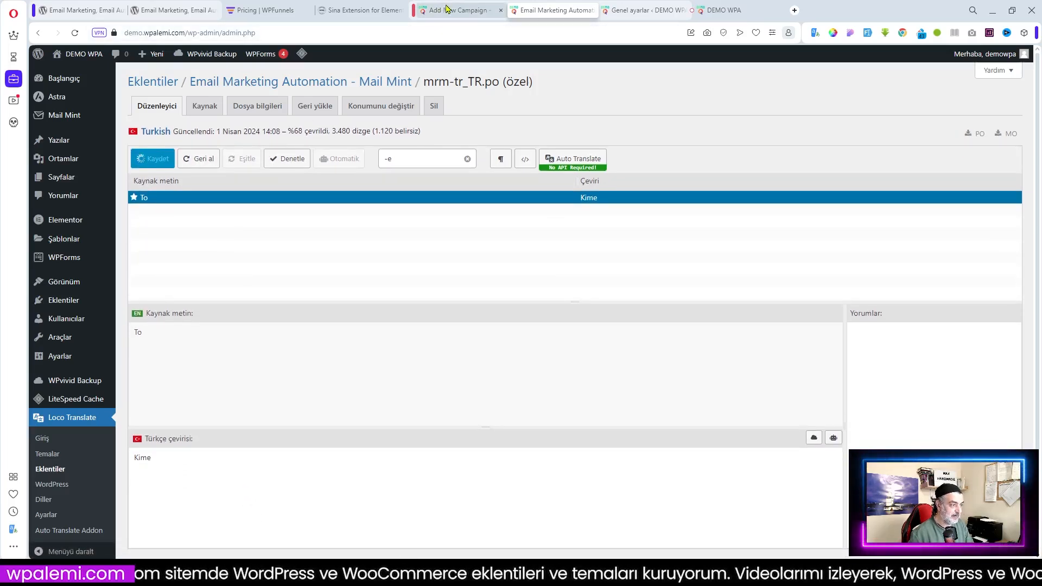
click(453, 10)
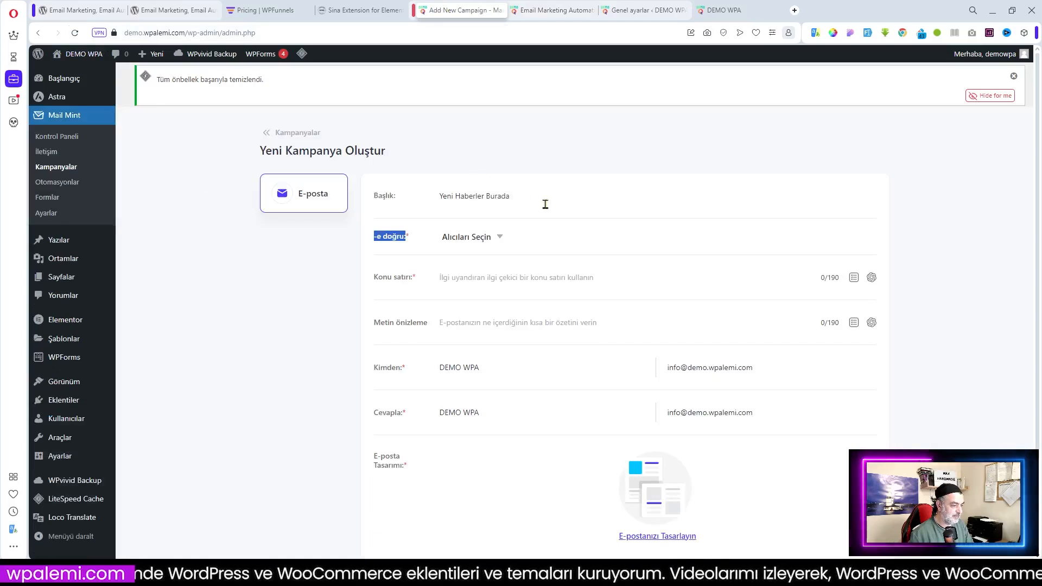
drag(545, 204, 395, 189)
key(ctrl+c)
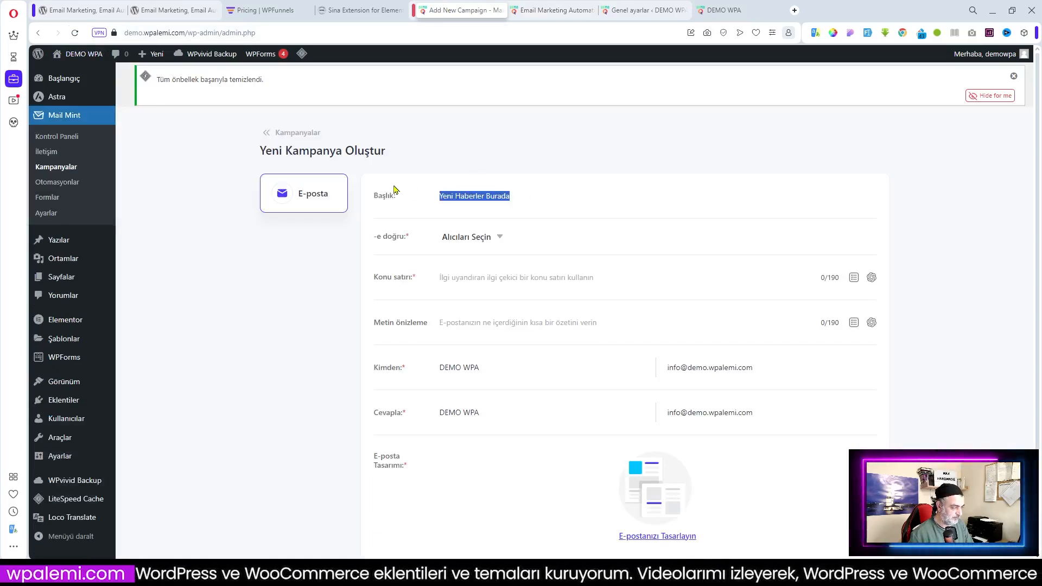
Reload the campaign page and paste the title 'Yeni Haberler Burada' back in
click(74, 33)
click(557, 90)
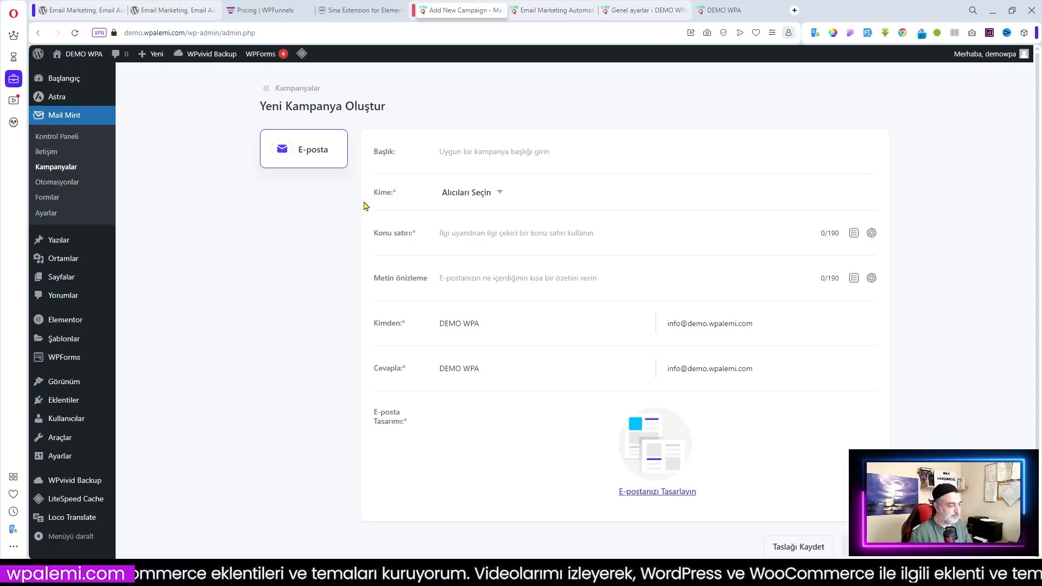
click(487, 155)
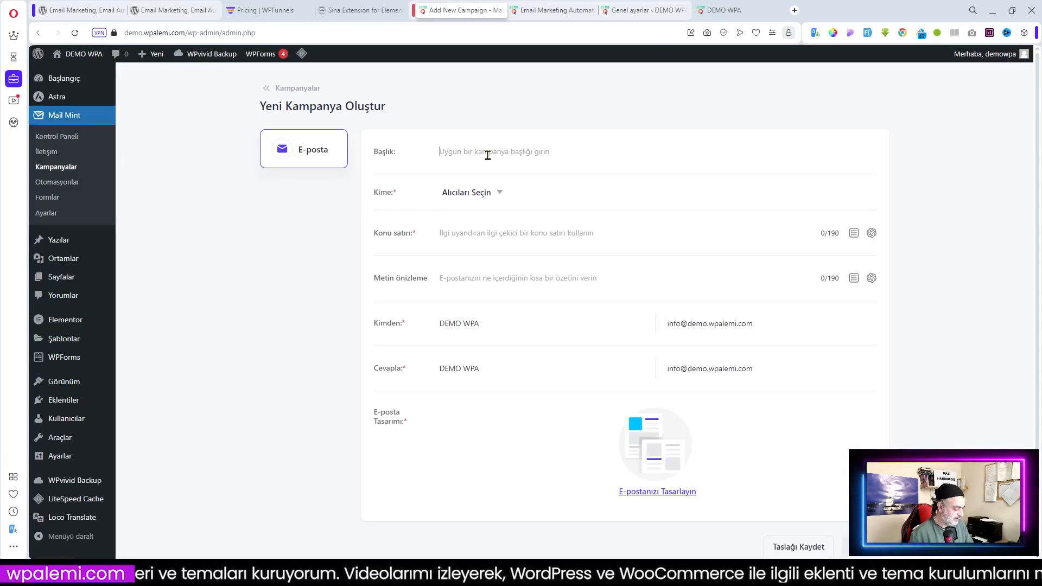
key(ctrl+v)
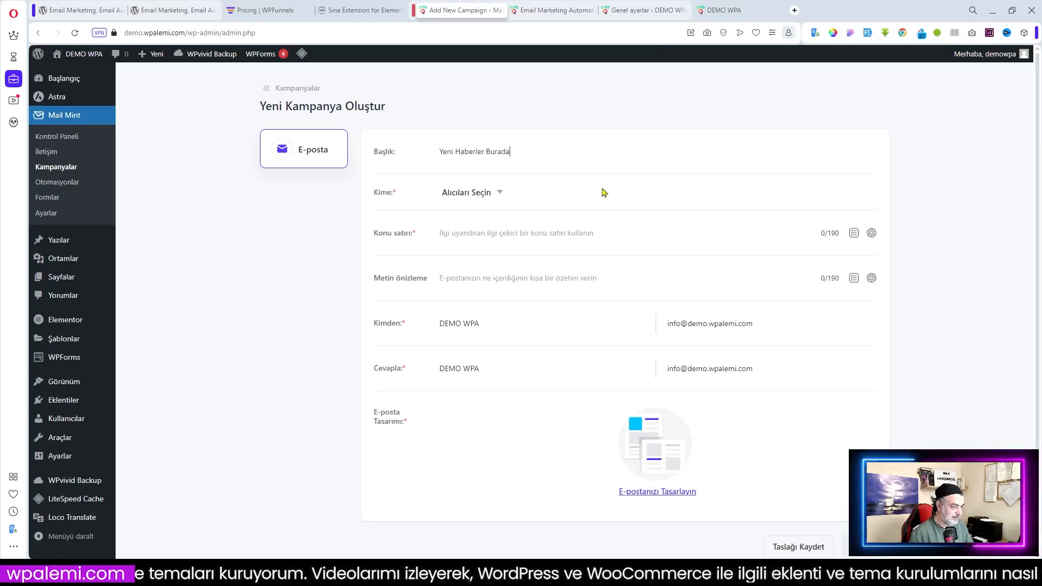
Set the recipients to the Genel list plus all tags (Woocommerce, Wordpress)
click(495, 196)
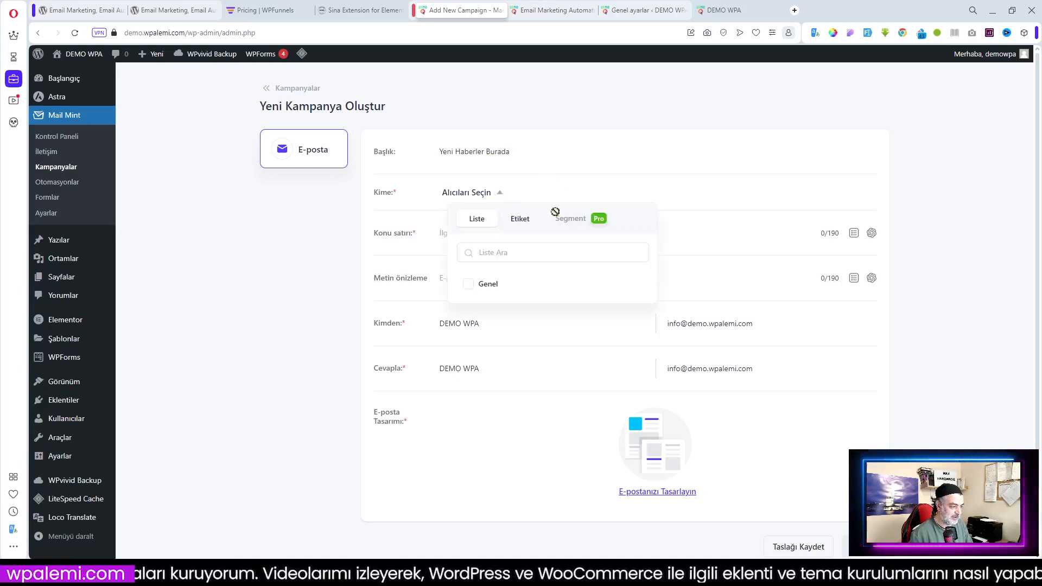
click(470, 287)
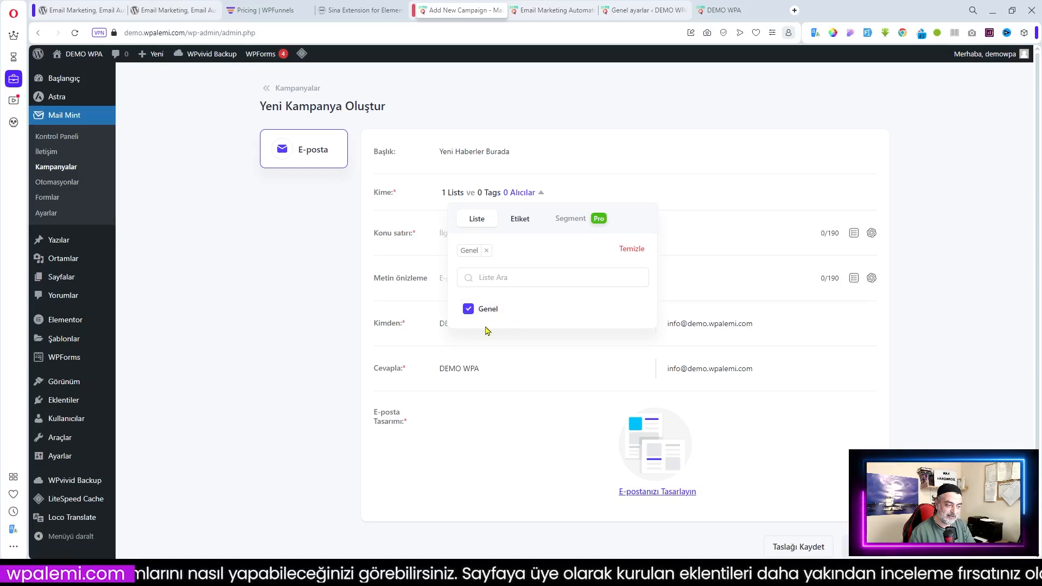
click(469, 309)
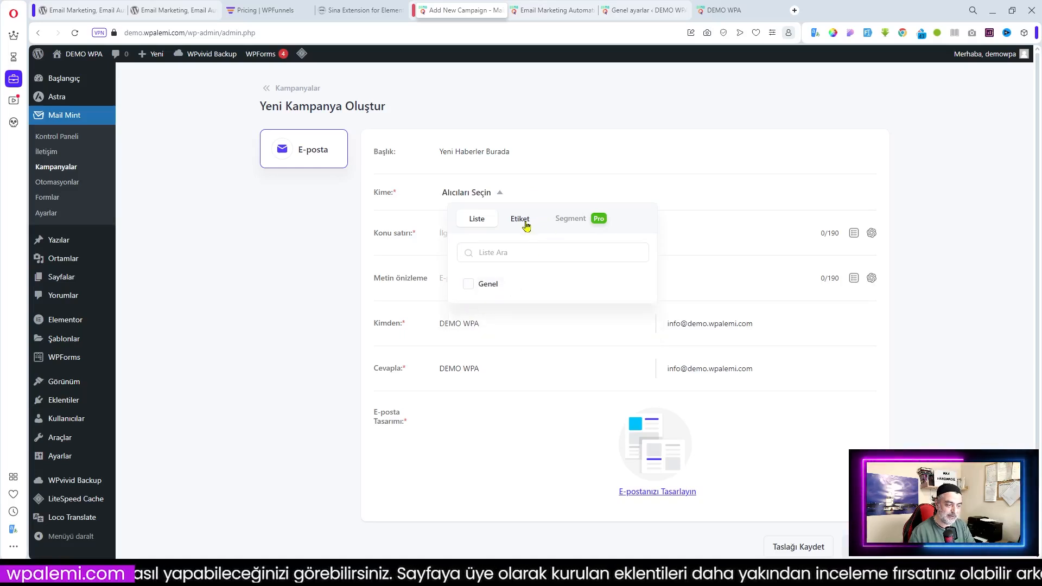
click(524, 224)
click(468, 284)
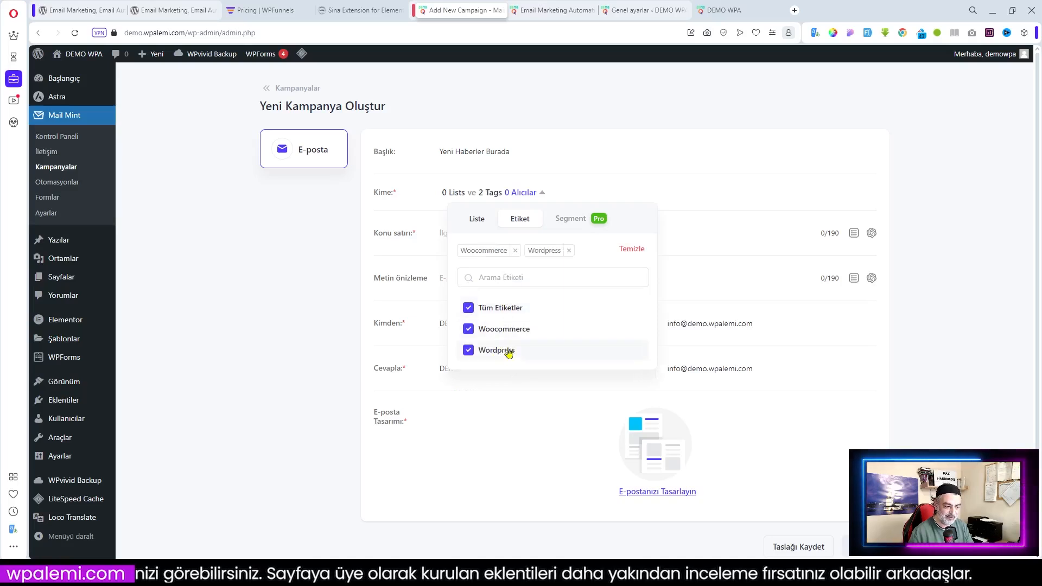
click(480, 223)
click(477, 310)
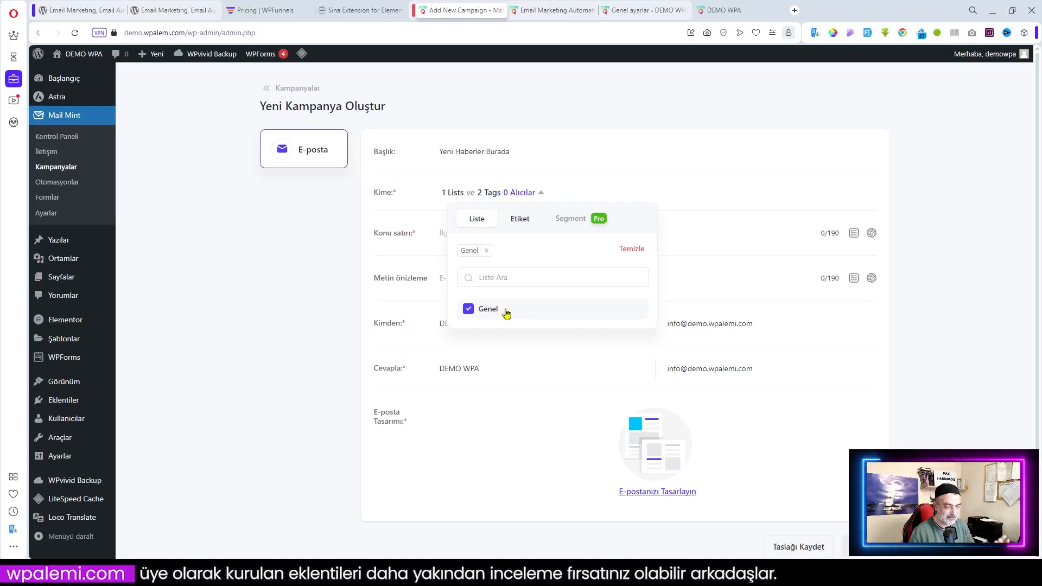
click(589, 144)
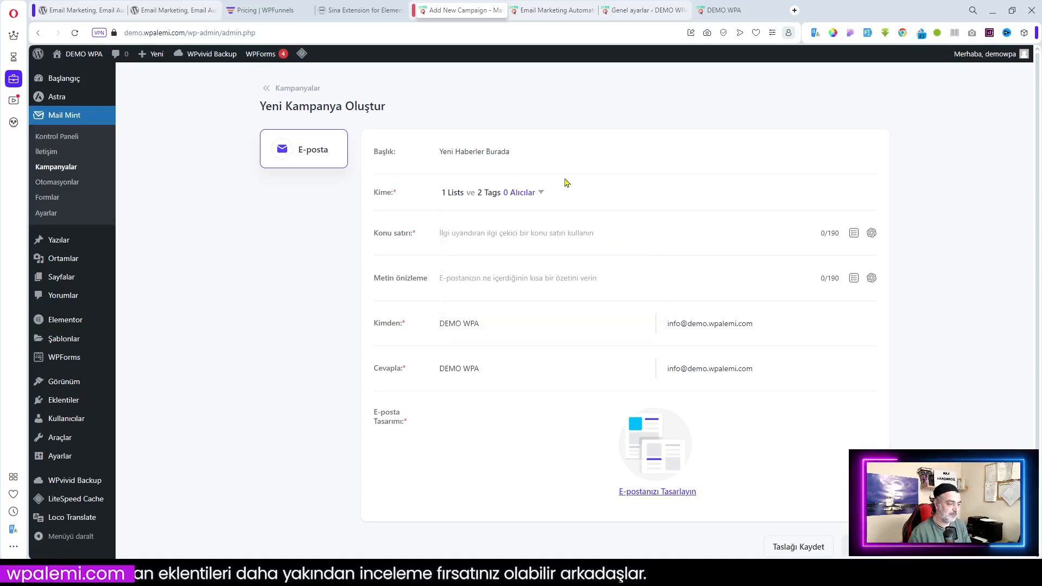
click(743, 238)
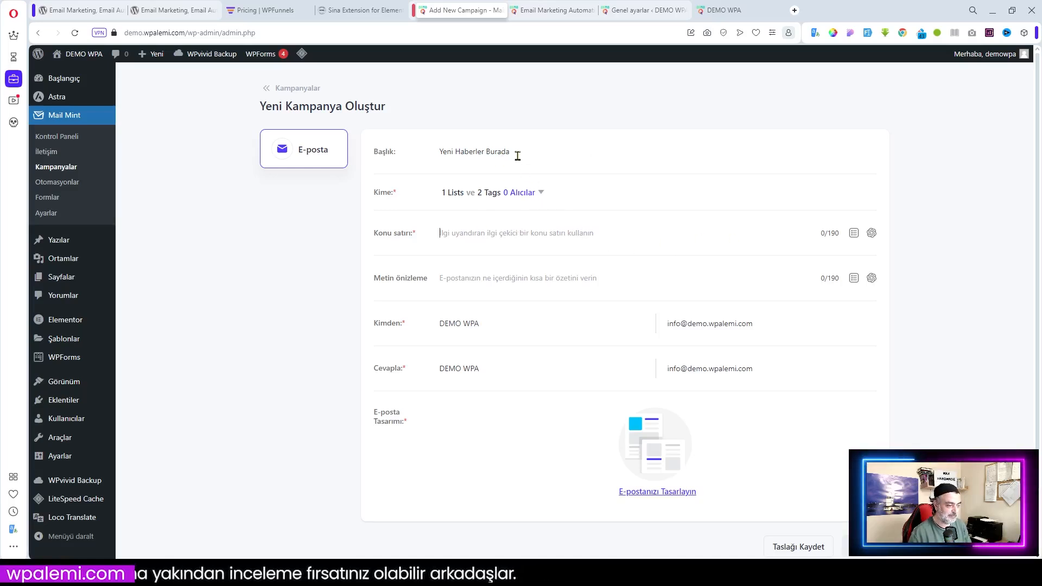
Copy the campaign title into the subject line and edit it to 'Yeni Taze Haberler'
drag(516, 152, 408, 151)
key(ctrl+c)
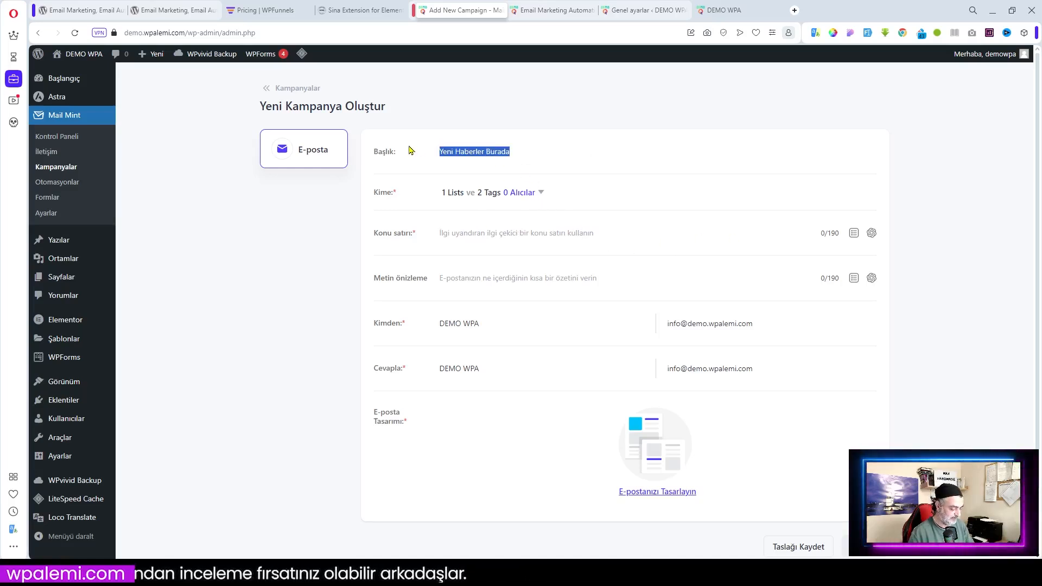
click(467, 233)
key(ctrl+v)
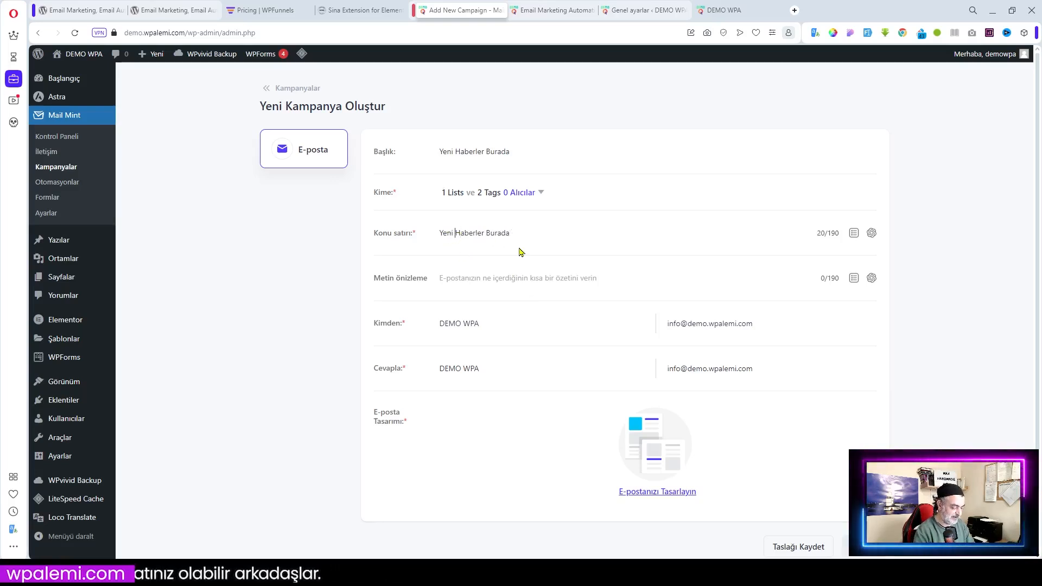
text(Taze)
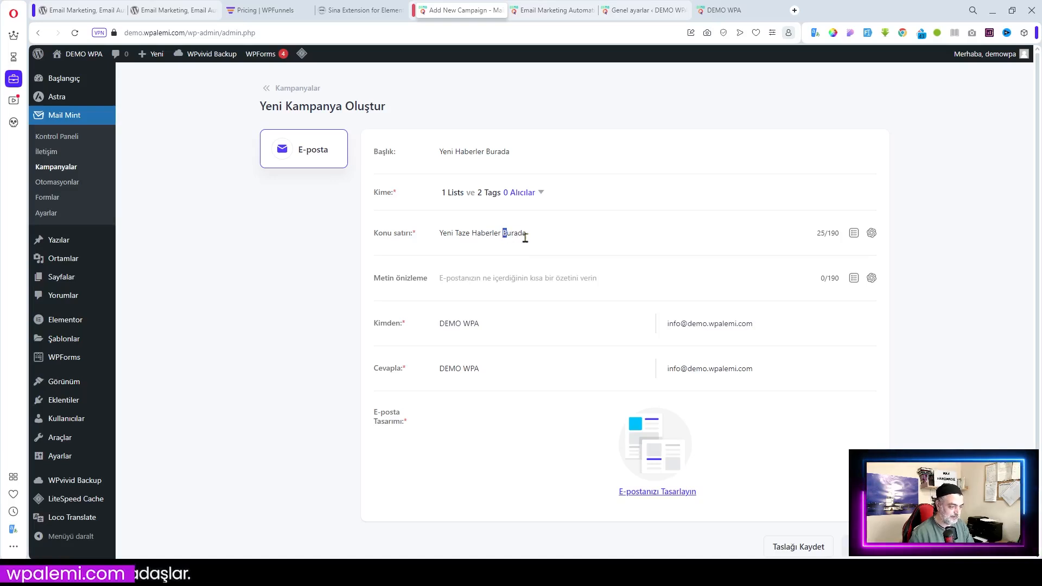
drag(501, 233, 622, 235)
key(BackSpace)
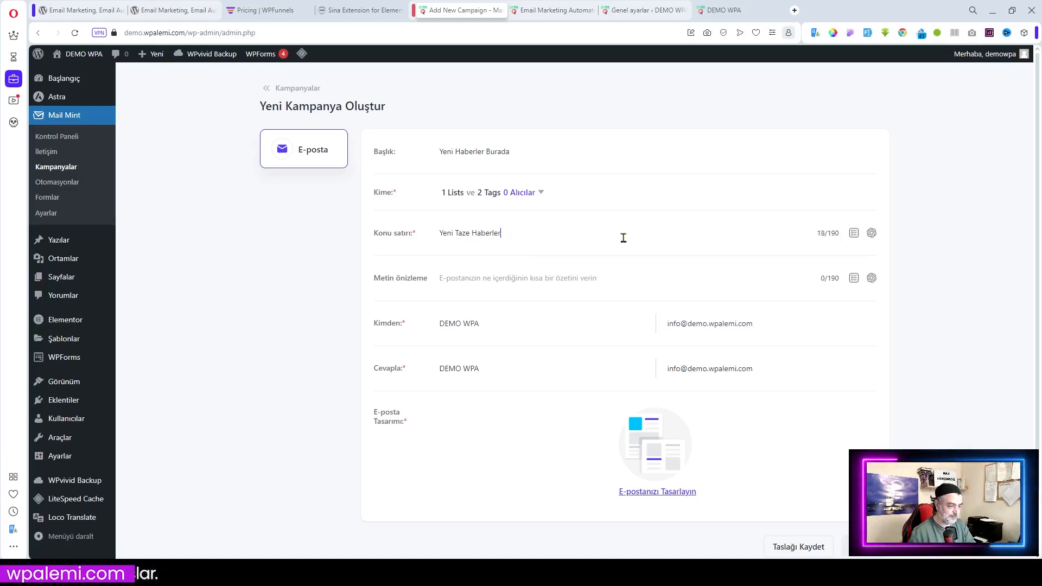
click(854, 234)
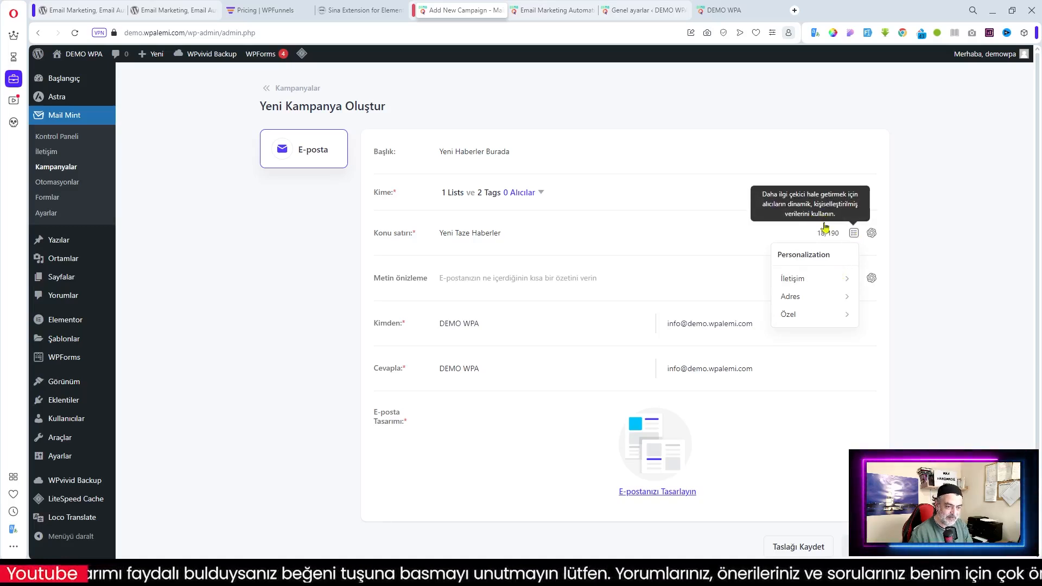
Insert the {{first_name}} tag into the subject, followed by 'Merhaba, Yeni Taze Haberler Geldi'
click(824, 281)
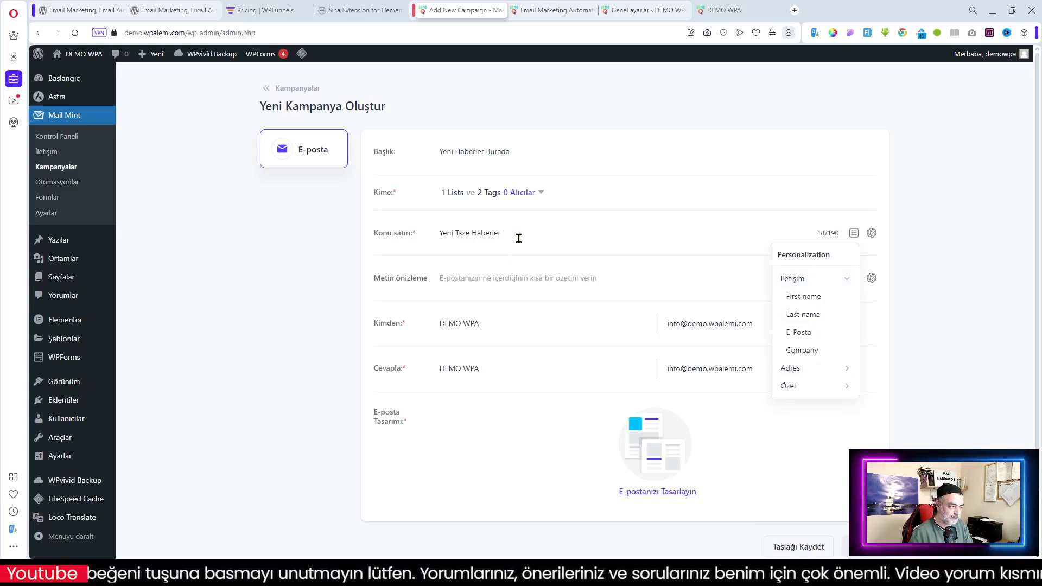
click(808, 300)
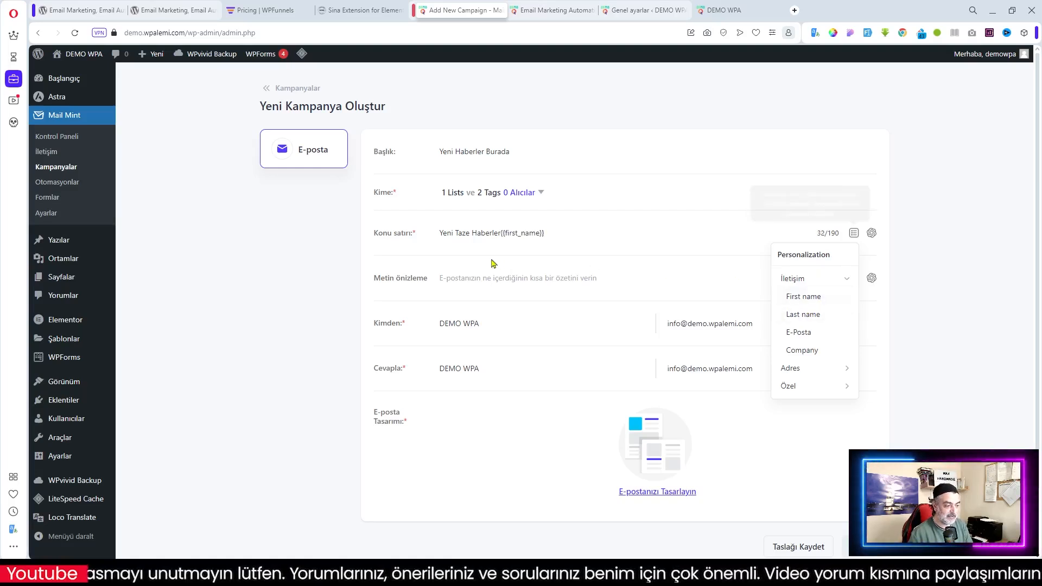
drag(499, 233, 427, 232)
key(BackSpace)
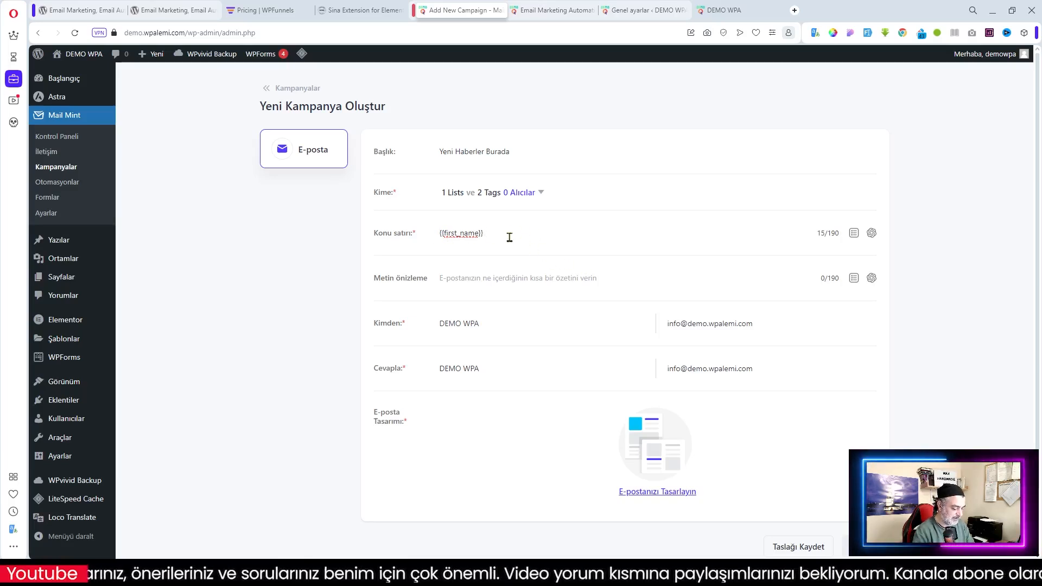
text(Merhaba)
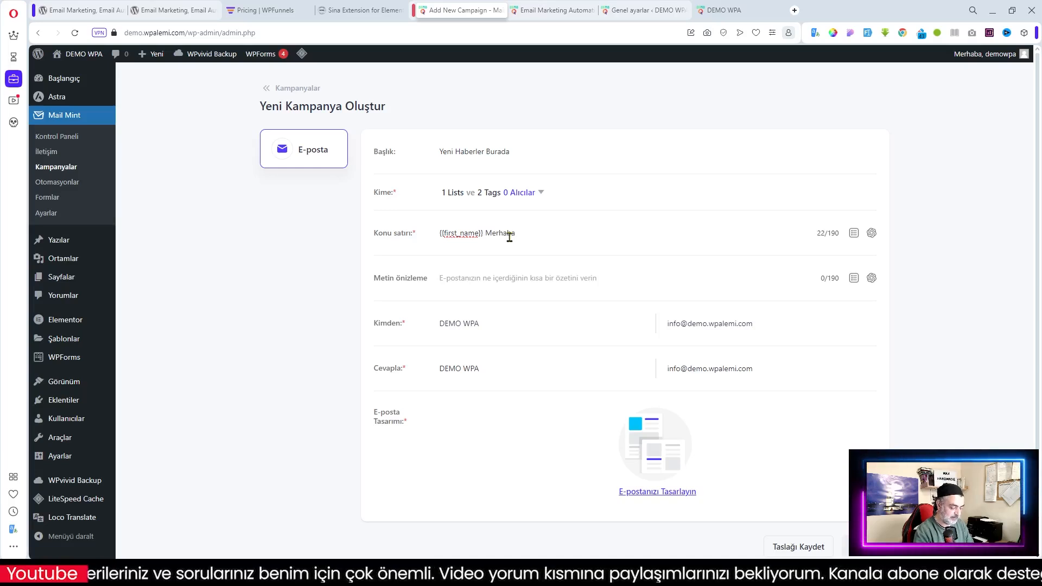
text(, Yeni Taze Haberler)
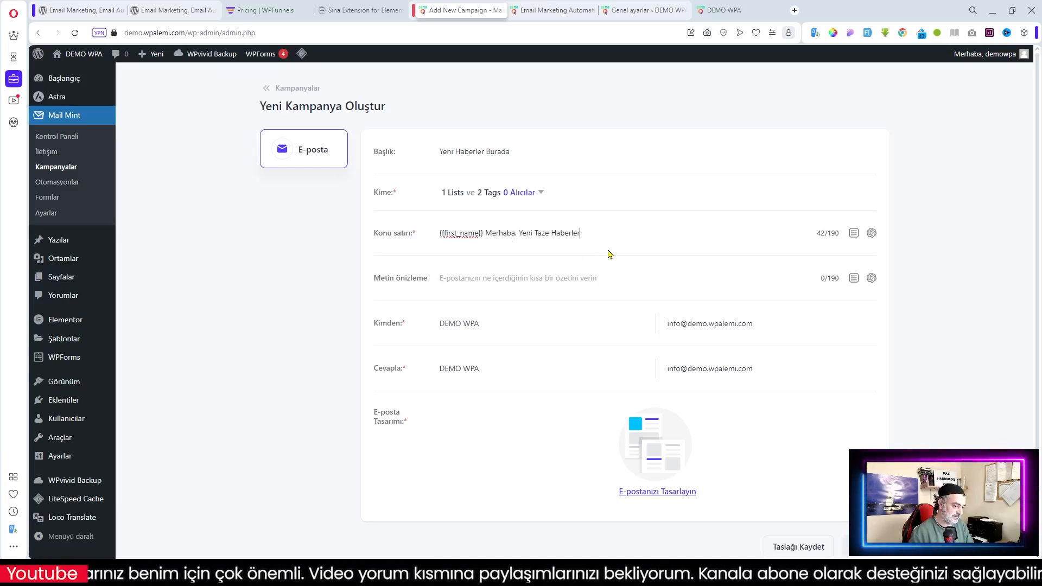
text( Geldi)
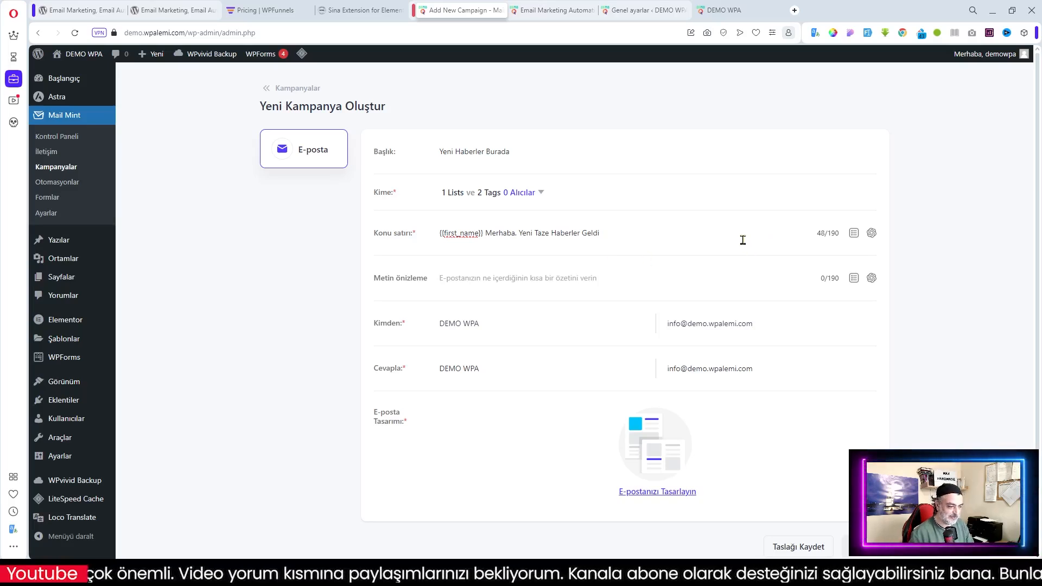
click(872, 233)
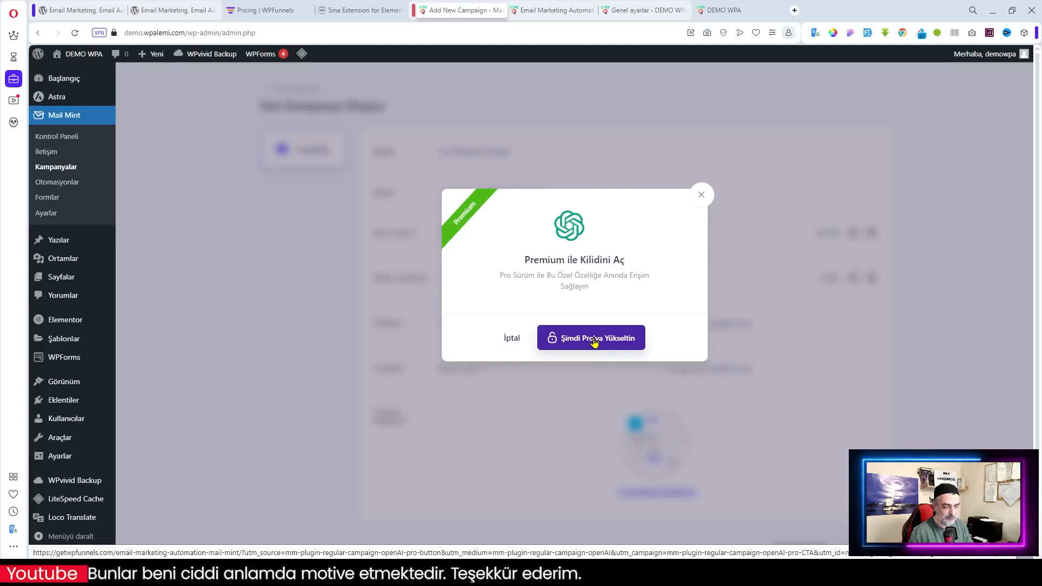
click(700, 201)
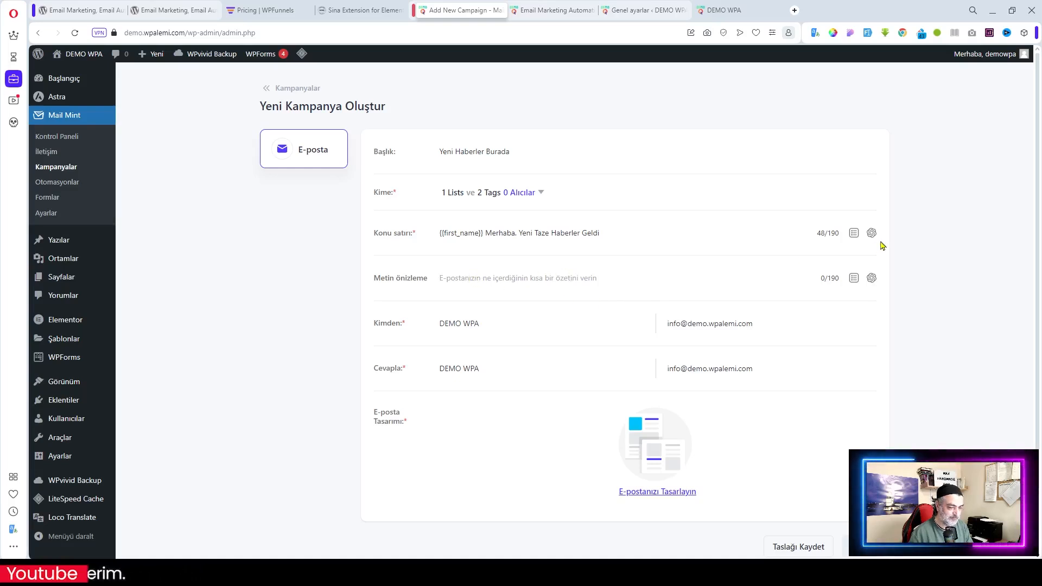
click(854, 233)
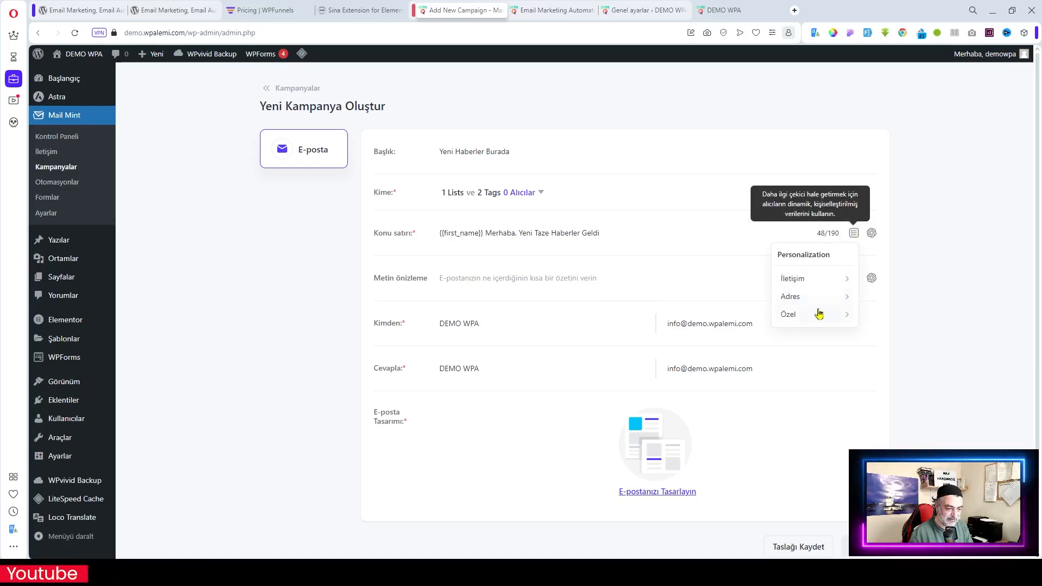
click(836, 278)
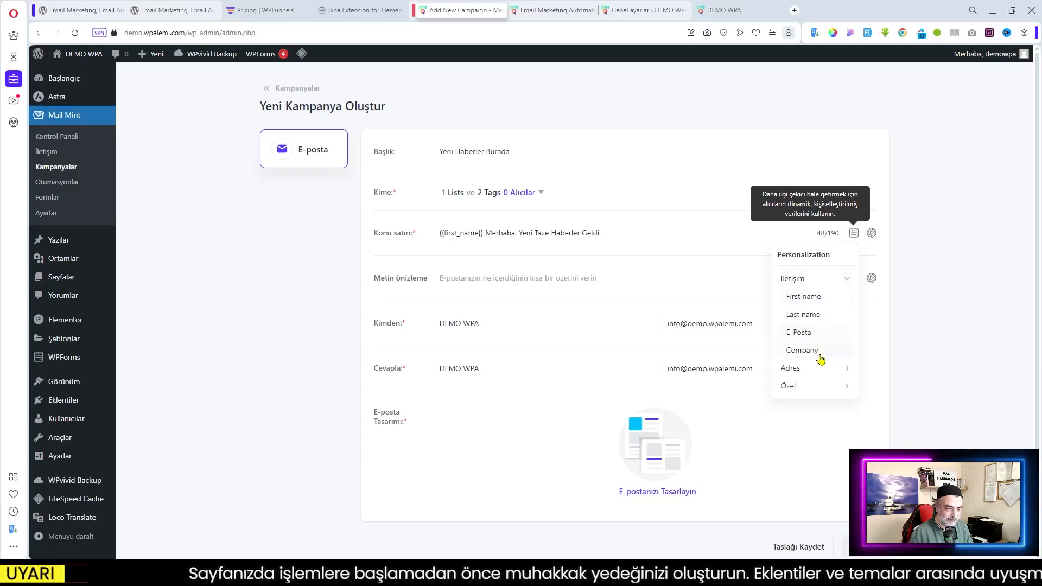
click(805, 368)
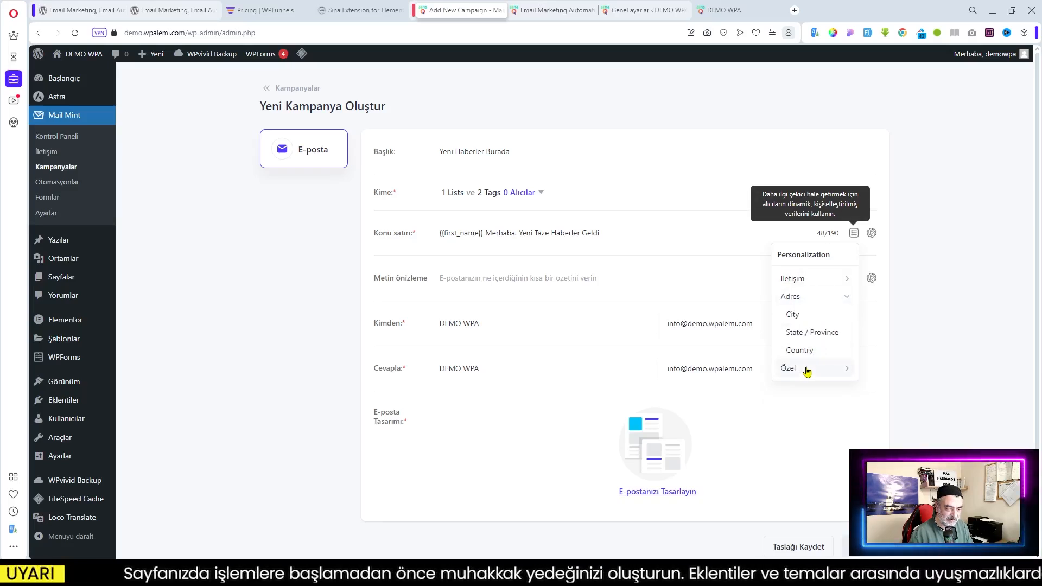
click(806, 368)
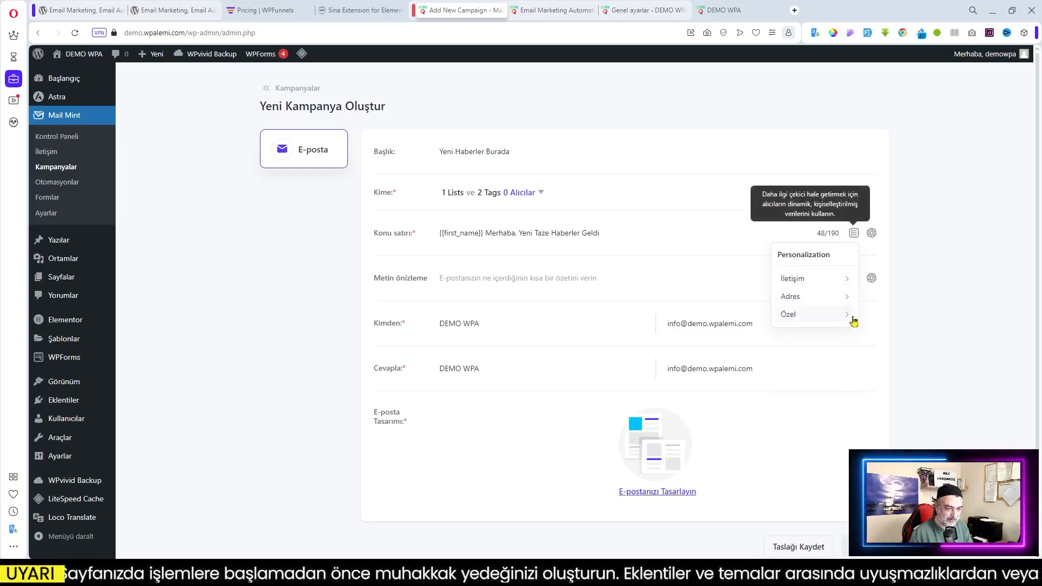
click(815, 320)
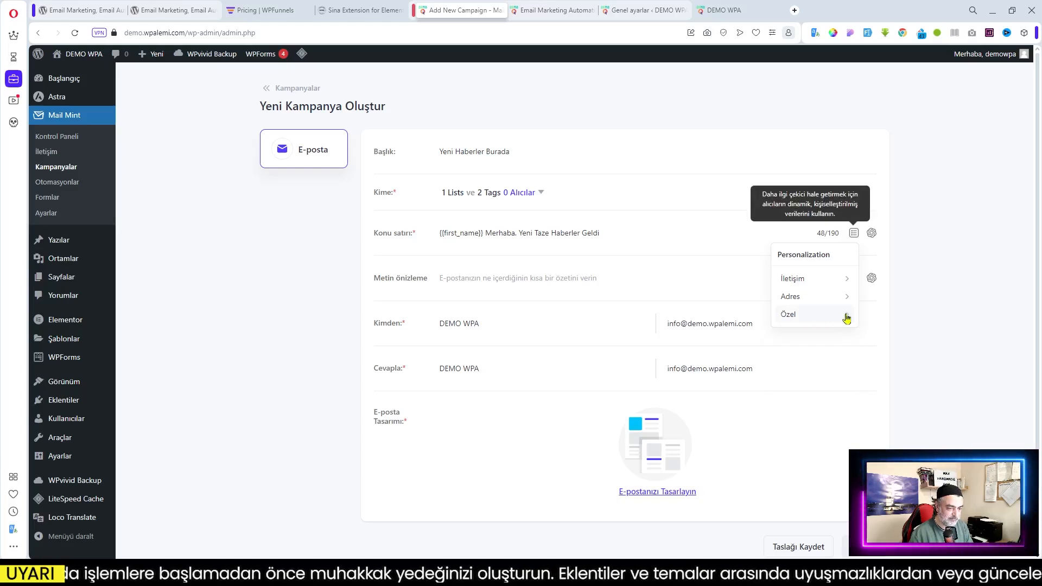
click(955, 328)
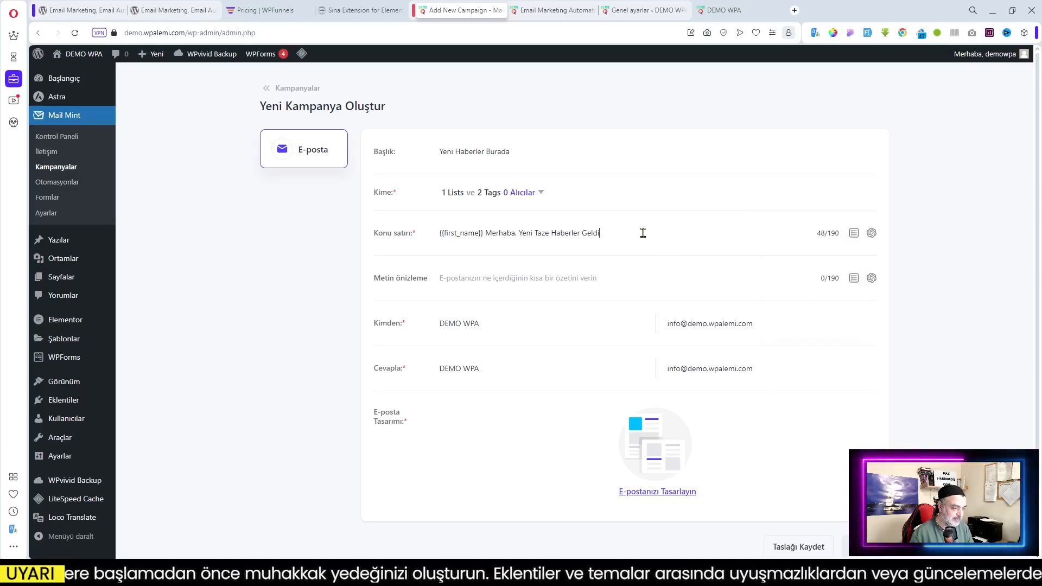
click(615, 242)
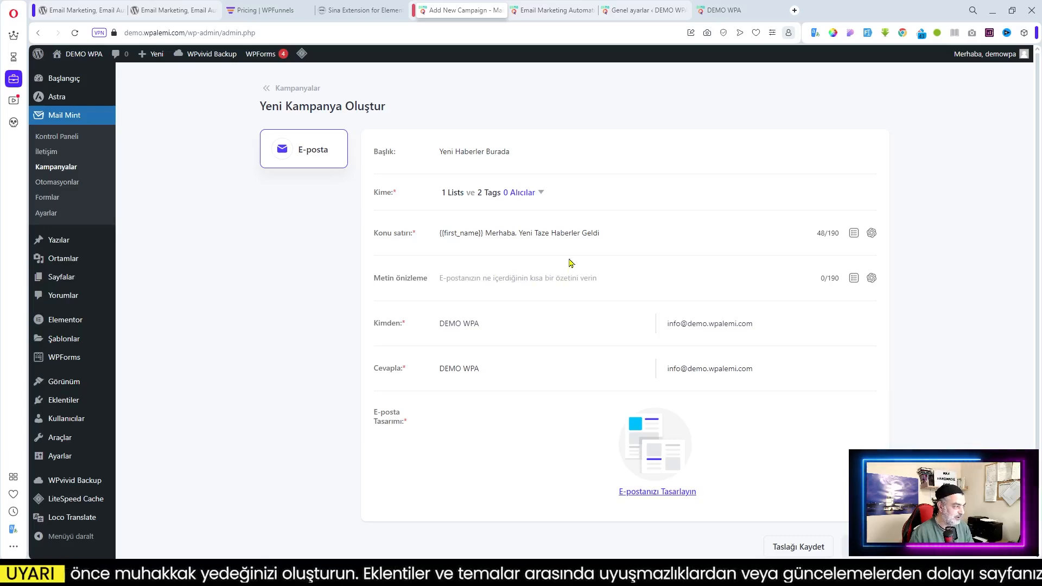
Paste the plugin page's first Turkish description paragraph into the campaign's preview text field
click(173, 9)
scroll(237, 180, down, 4)
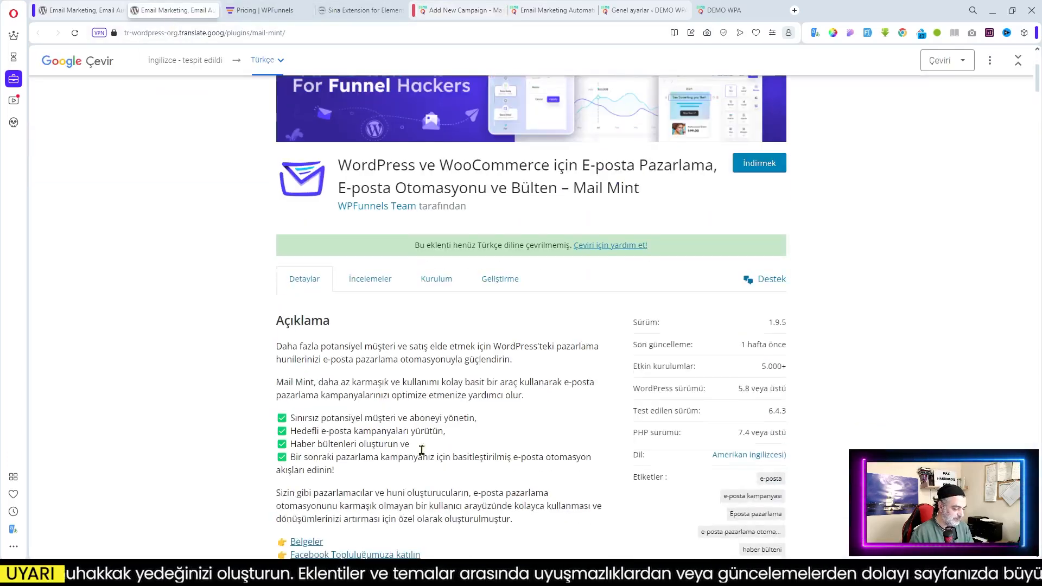
drag(278, 346, 544, 362)
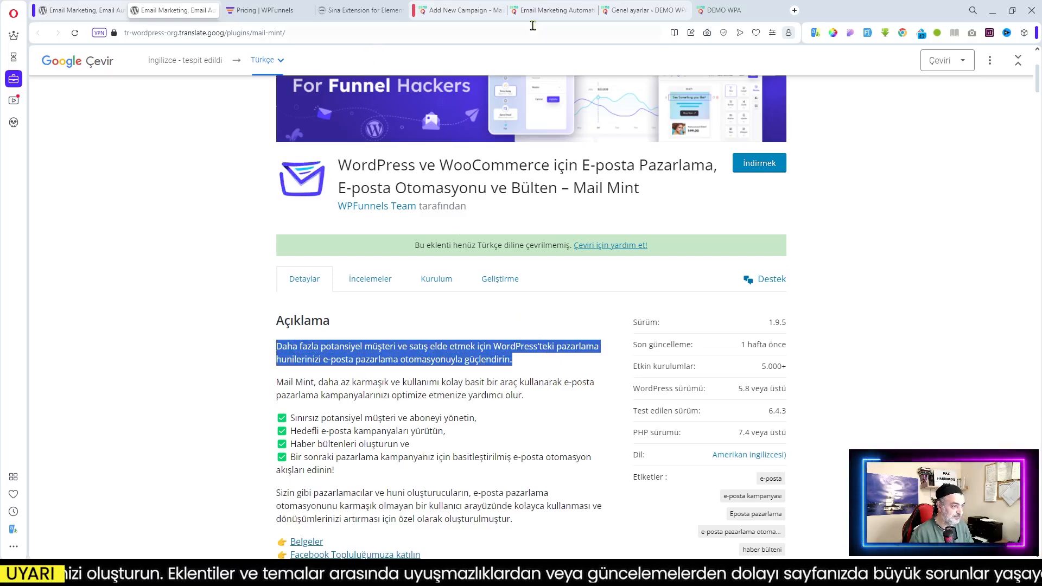
click(459, 9)
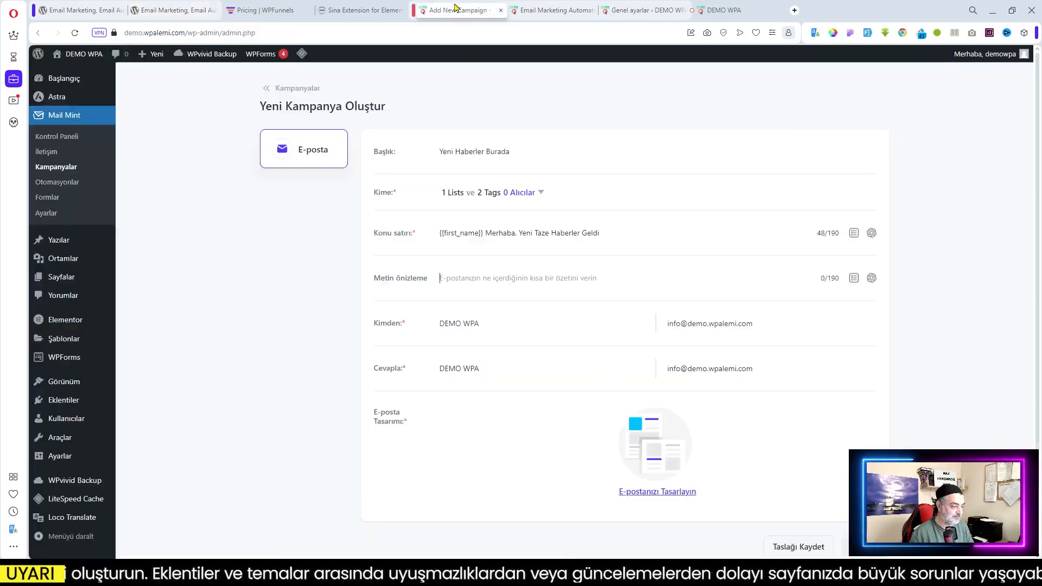
click(469, 281)
key(ctrl+v)
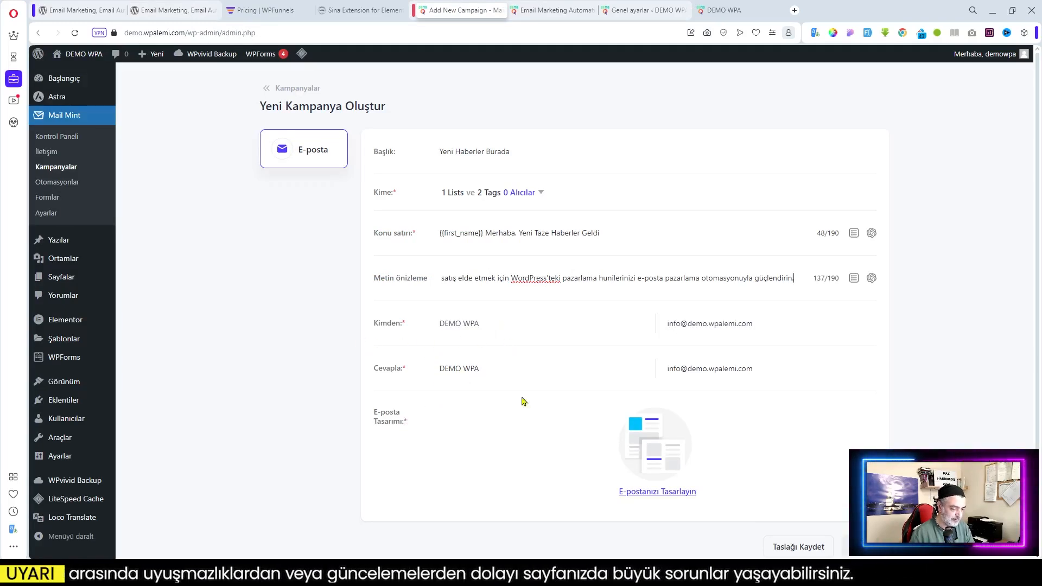
Open the email template gallery and filter it to free templates only
click(658, 494)
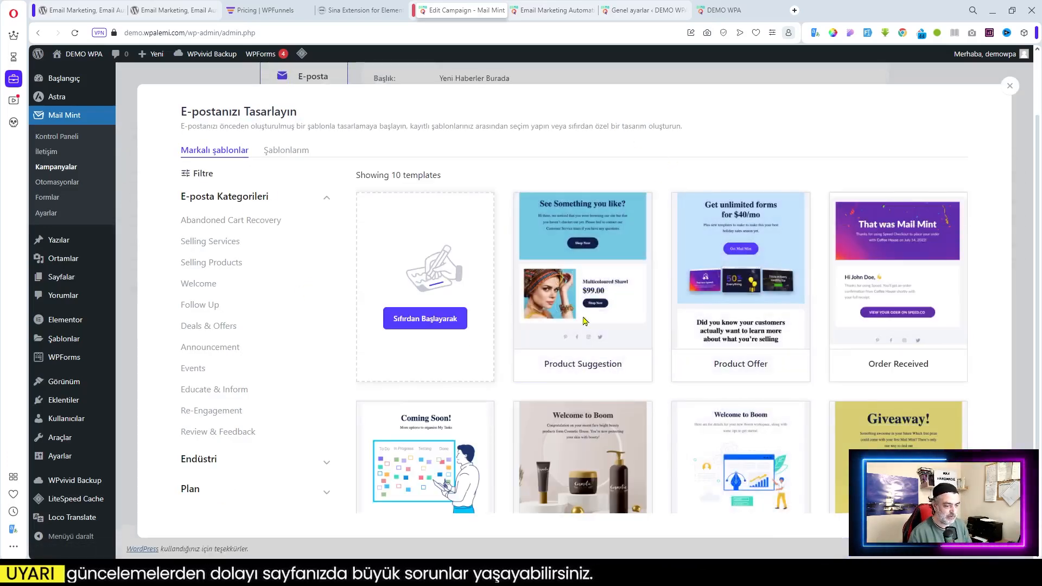
scroll(585, 320, down, 3)
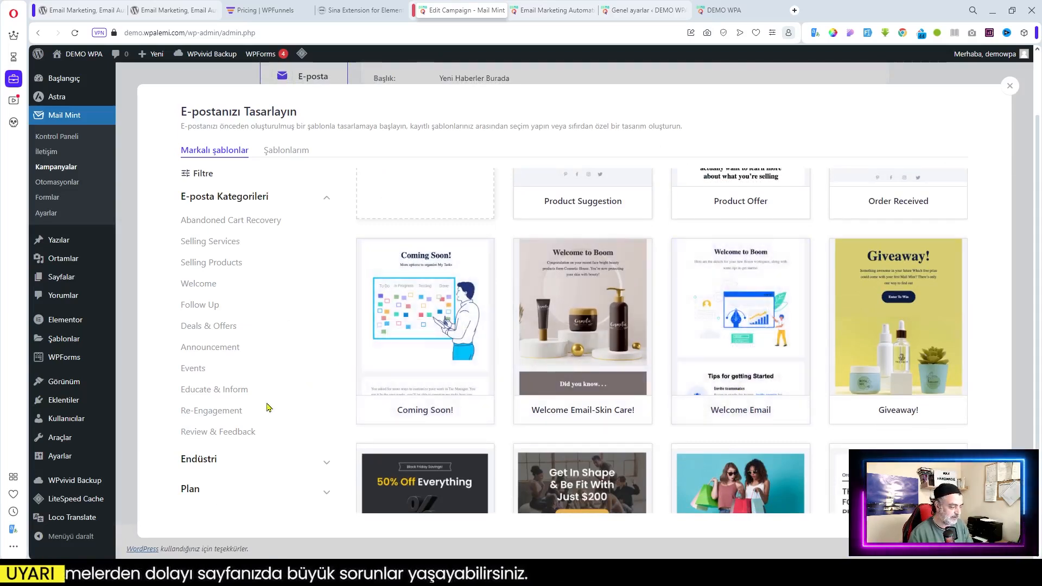
click(219, 500)
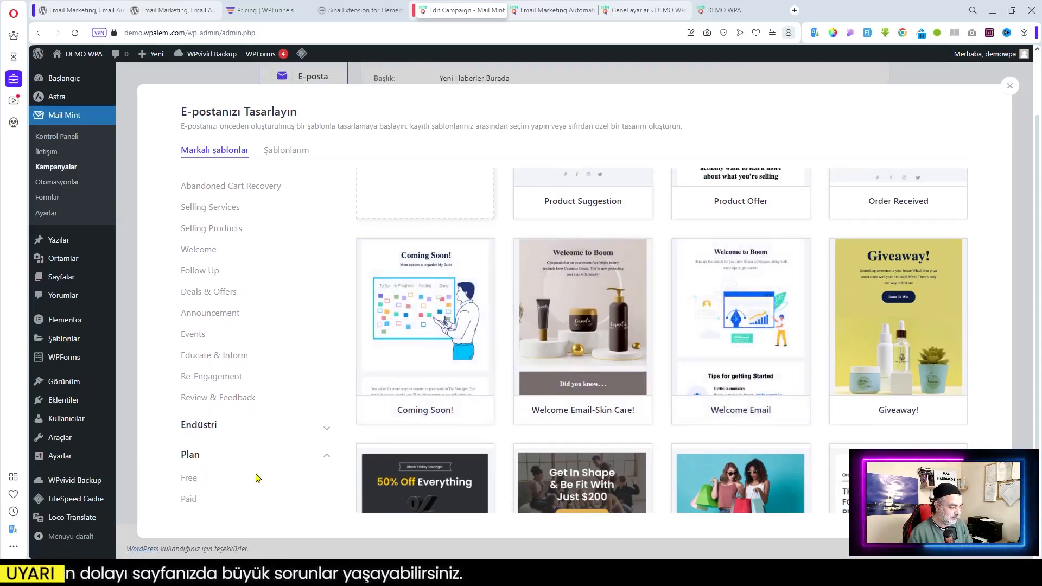
click(184, 479)
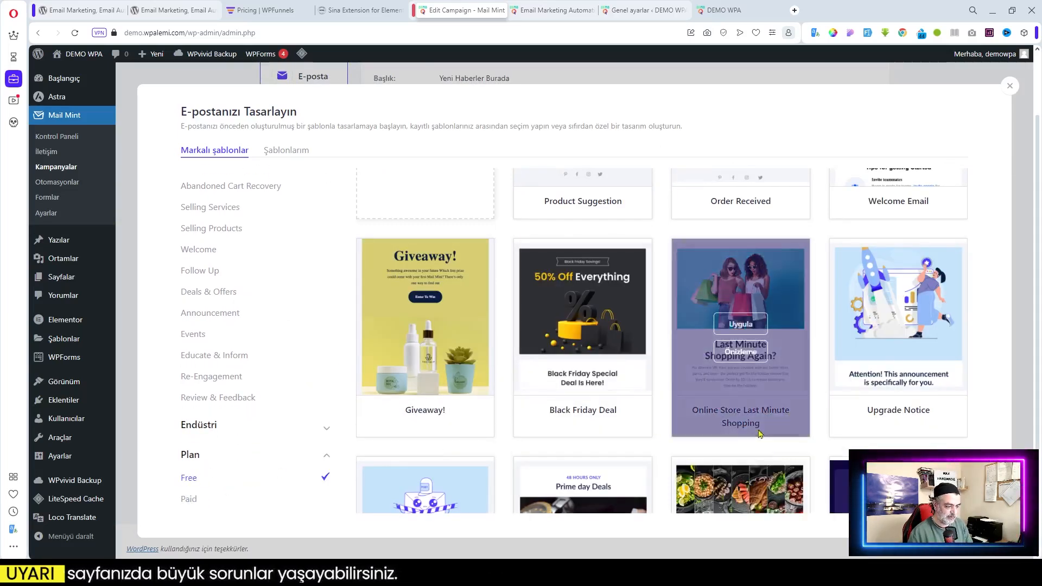
Preview the Product Suggestion template, featuring a Multicolored Shawl at $99.00
scroll(609, 323, up, 3)
scroll(917, 388, down, 3)
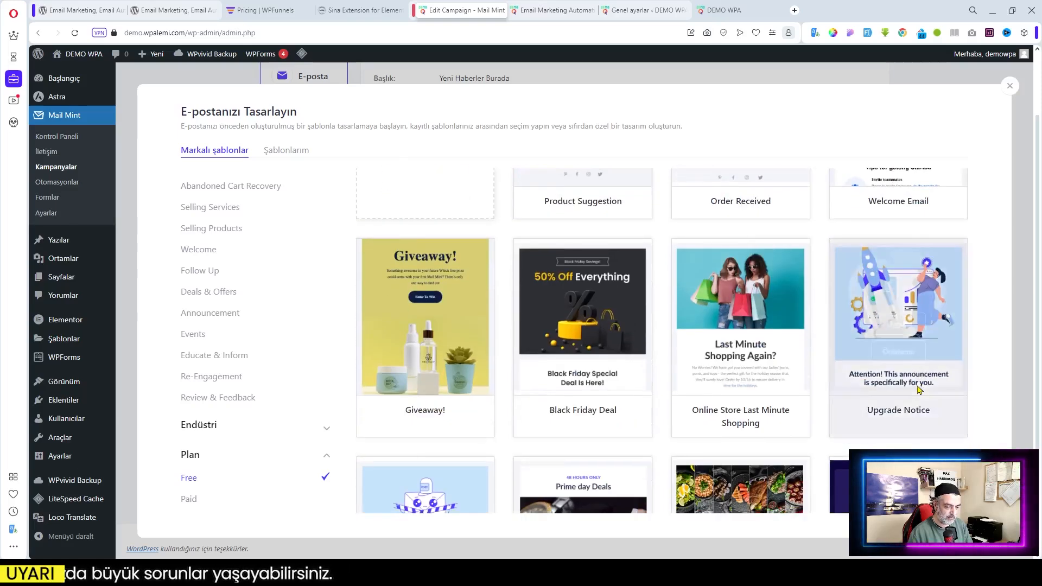
scroll(917, 388, down, 5)
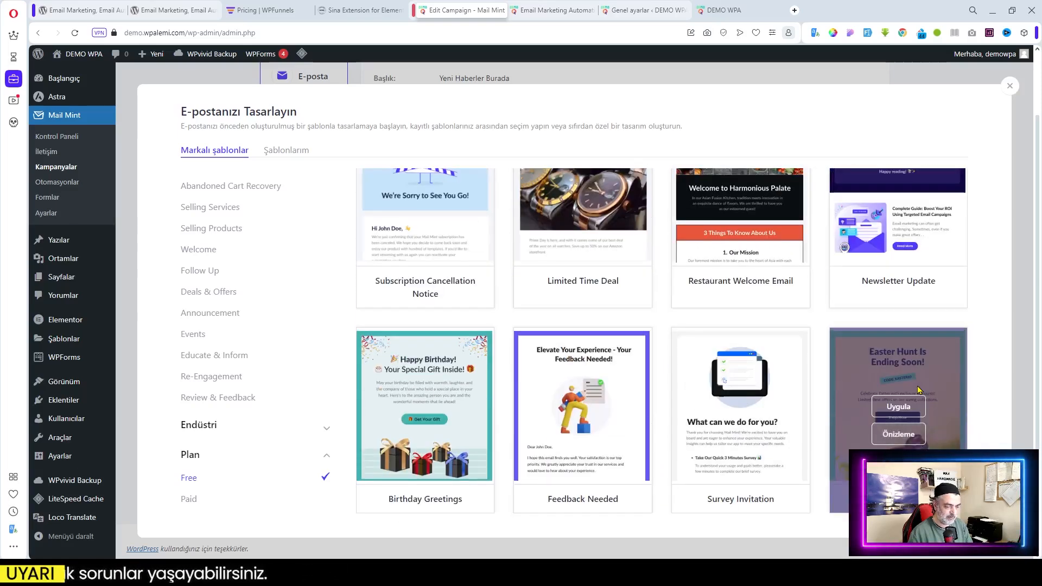
scroll(747, 403, up, 5)
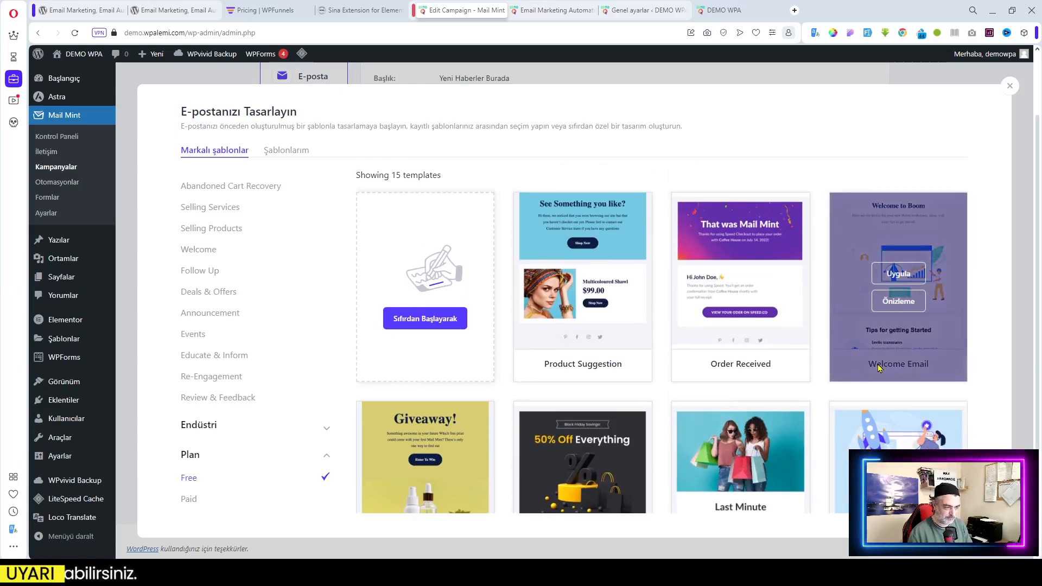
mouse_move(582, 298)
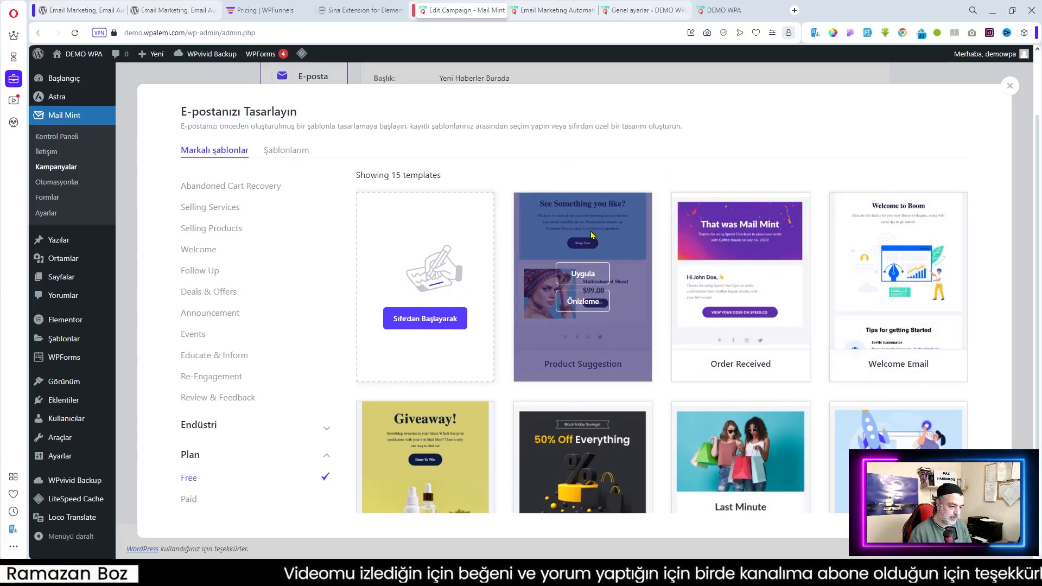
click(604, 307)
scroll(779, 359, down, 4)
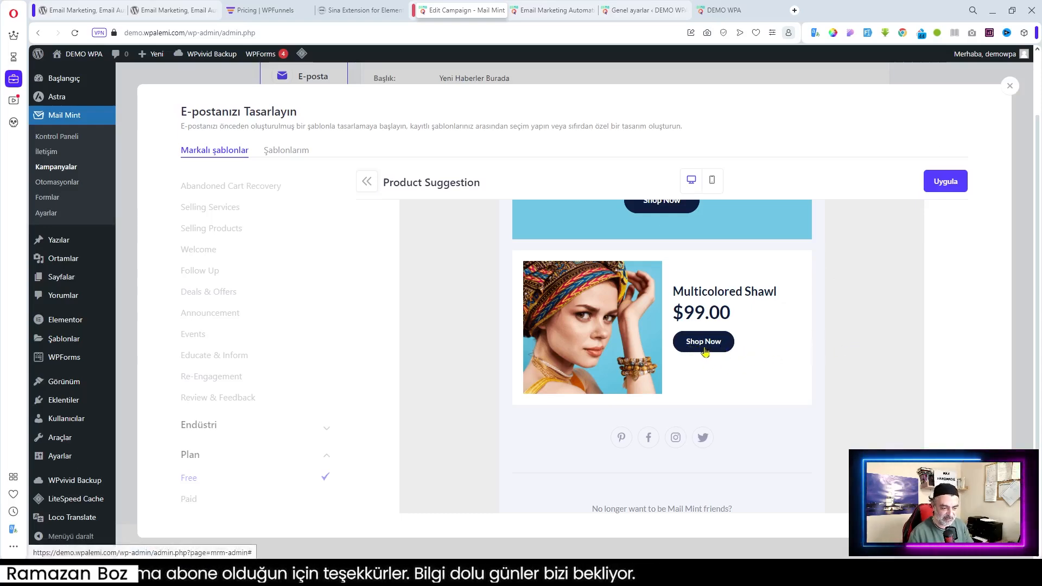
Review the Product Suggestion preview, then close it and return to the template gallery
scroll(769, 293, down, 2)
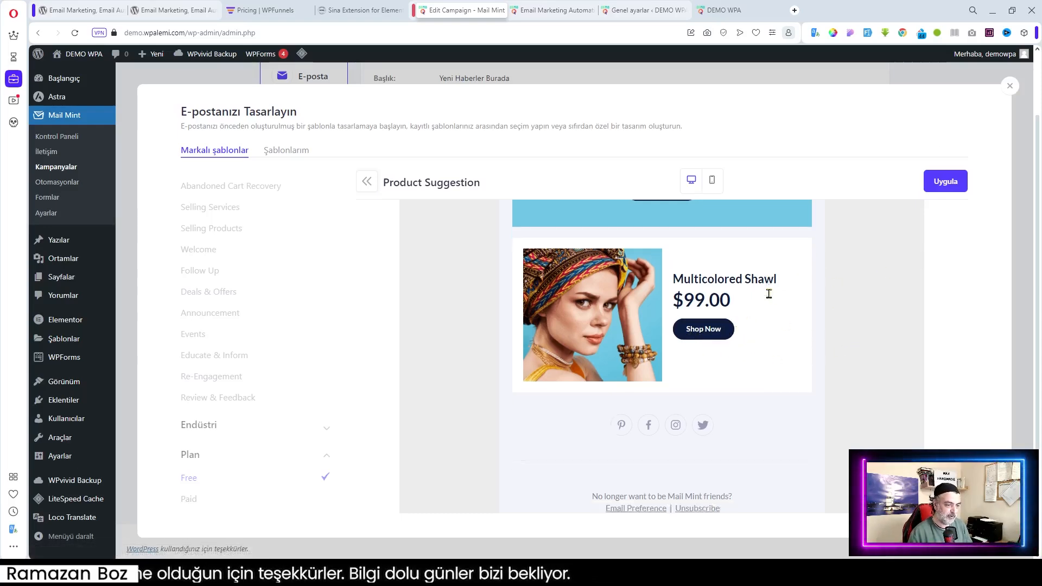
scroll(768, 293, up, 5)
scroll(856, 257, down, 4)
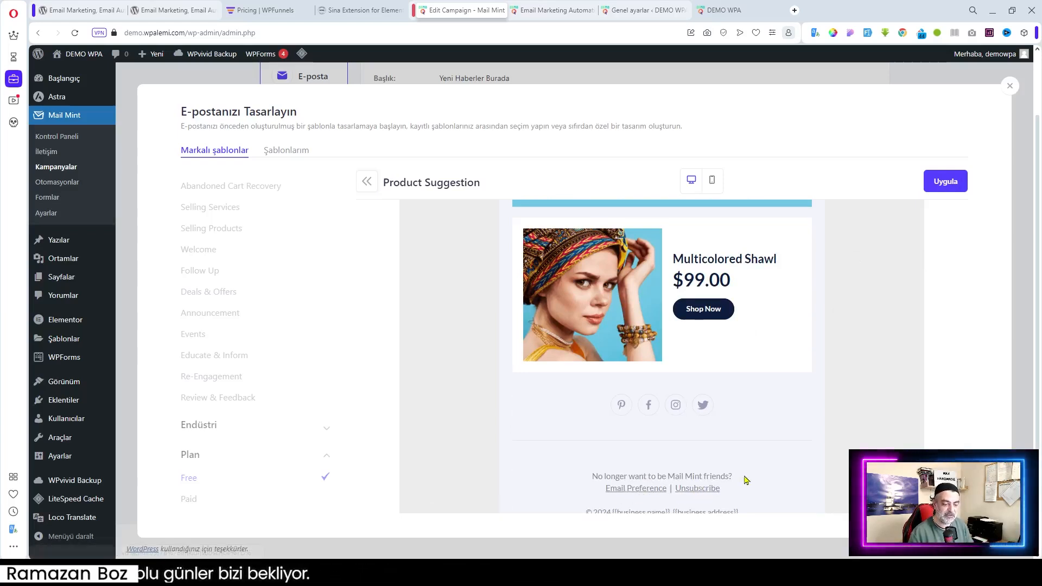
scroll(700, 488, down, 1)
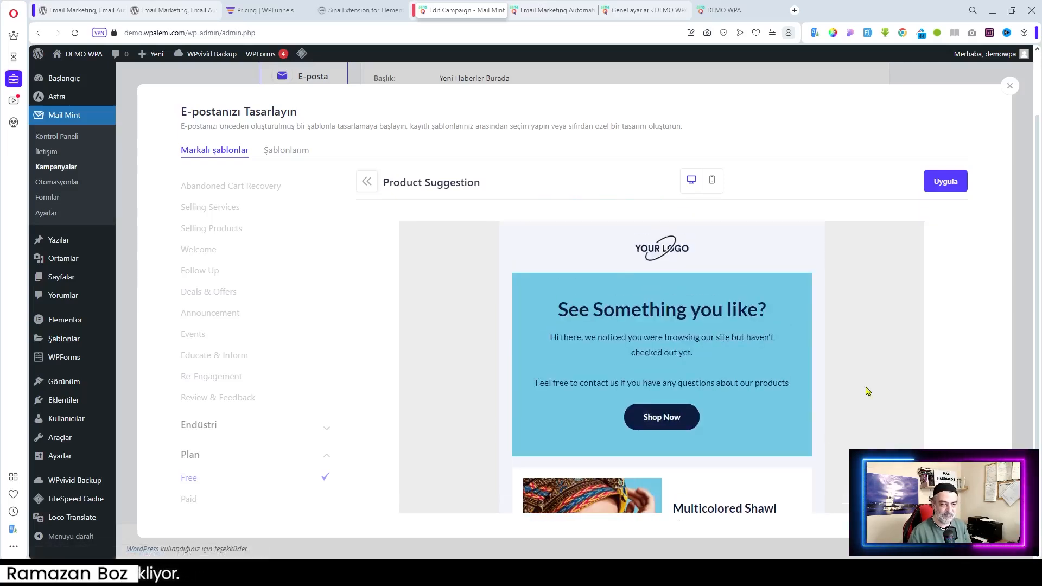
scroll(759, 437, up, 5)
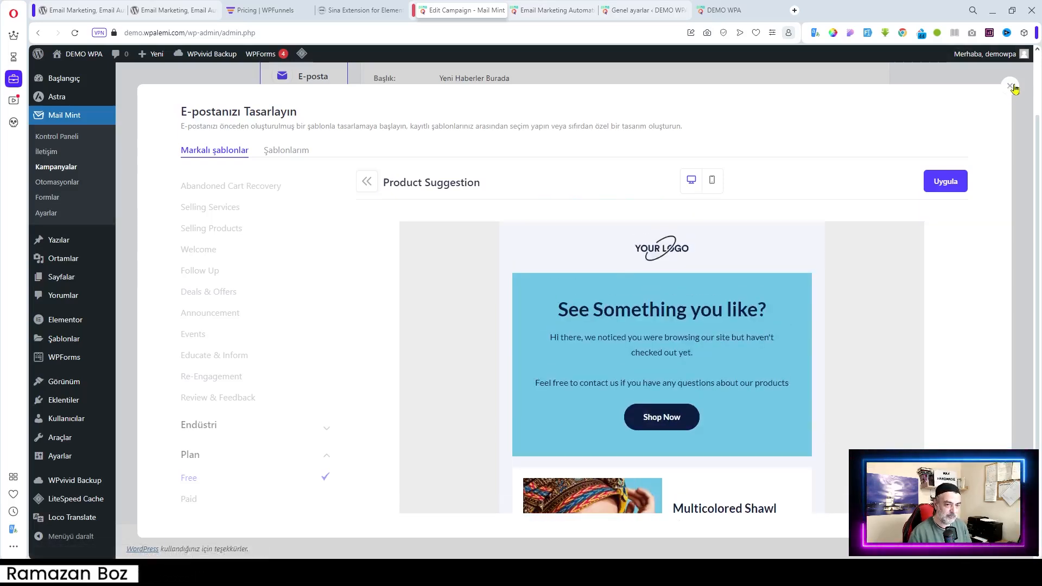
click(366, 185)
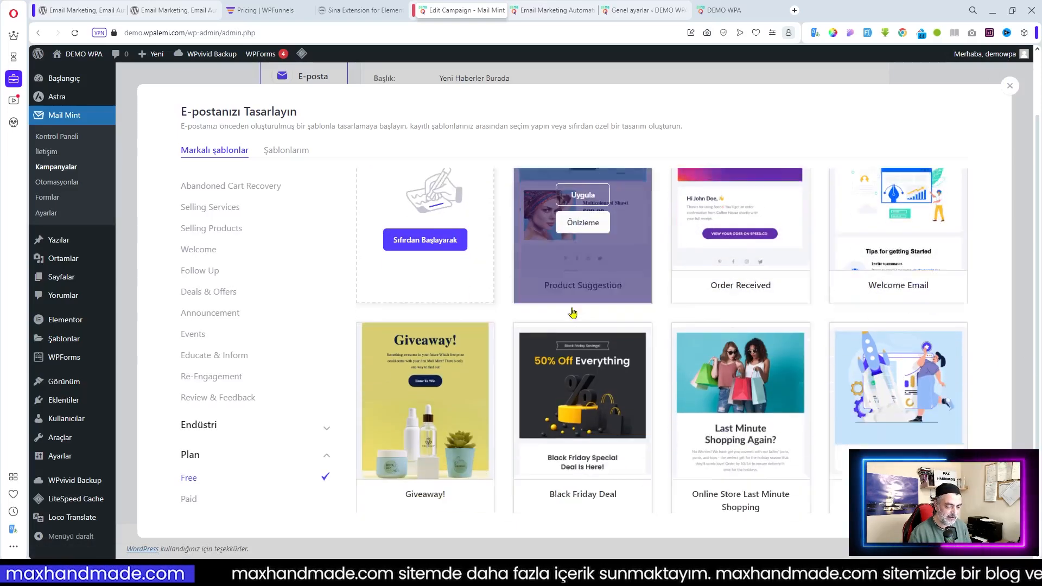
Preview the Online Store Last Minute Shopping template and apply it to the campaign
scroll(576, 380, down, 2)
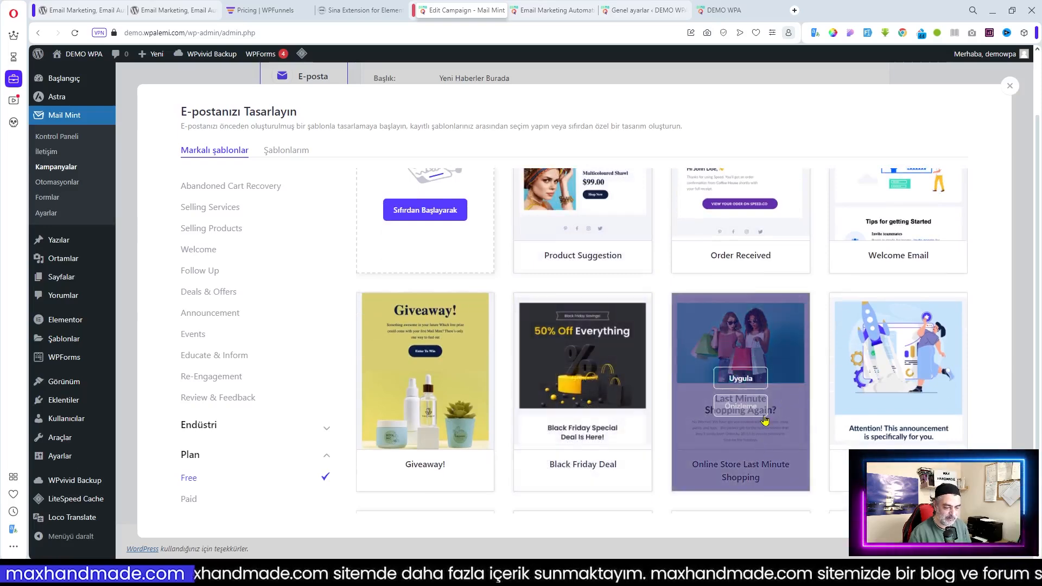
click(744, 407)
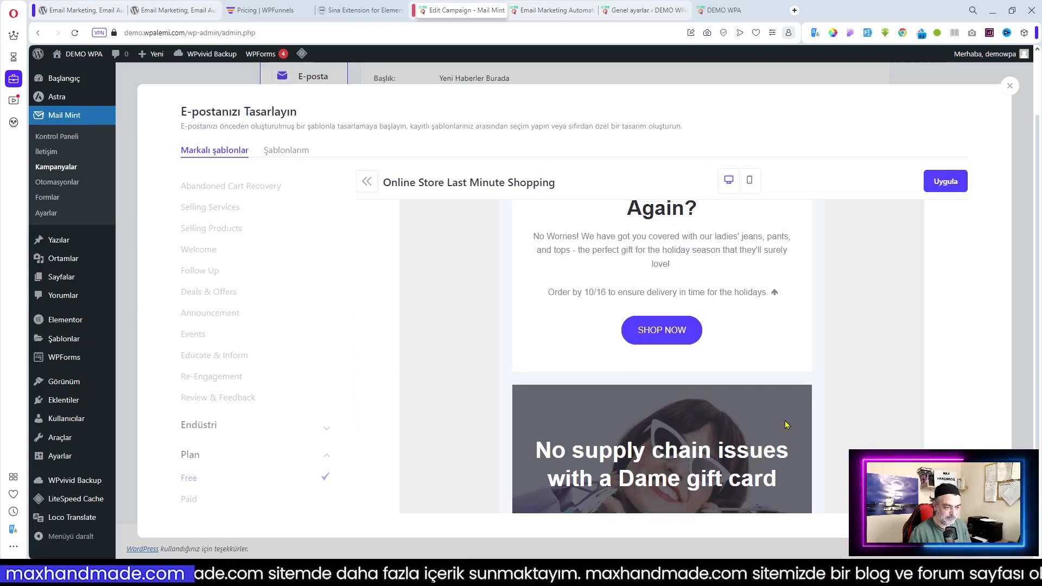
scroll(786, 425, up, 5)
scroll(750, 413, down, 10)
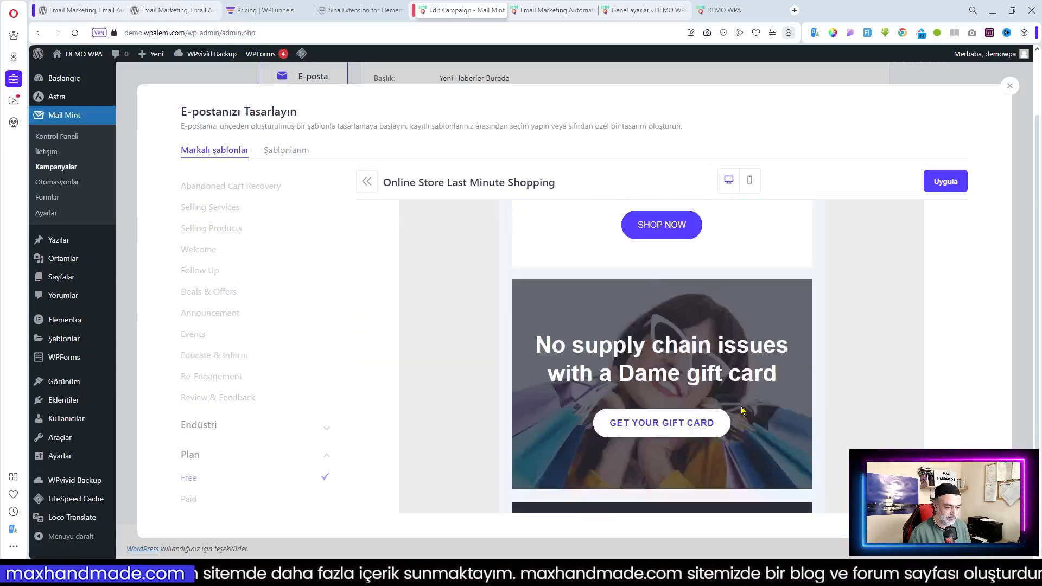
scroll(755, 405, up, 4)
scroll(755, 408, up, 8)
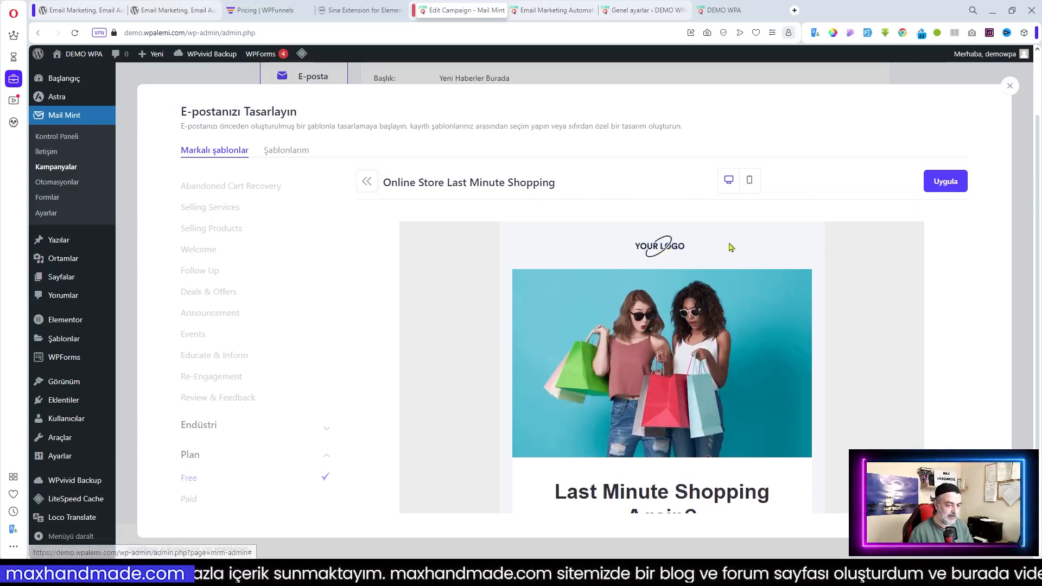
click(938, 190)
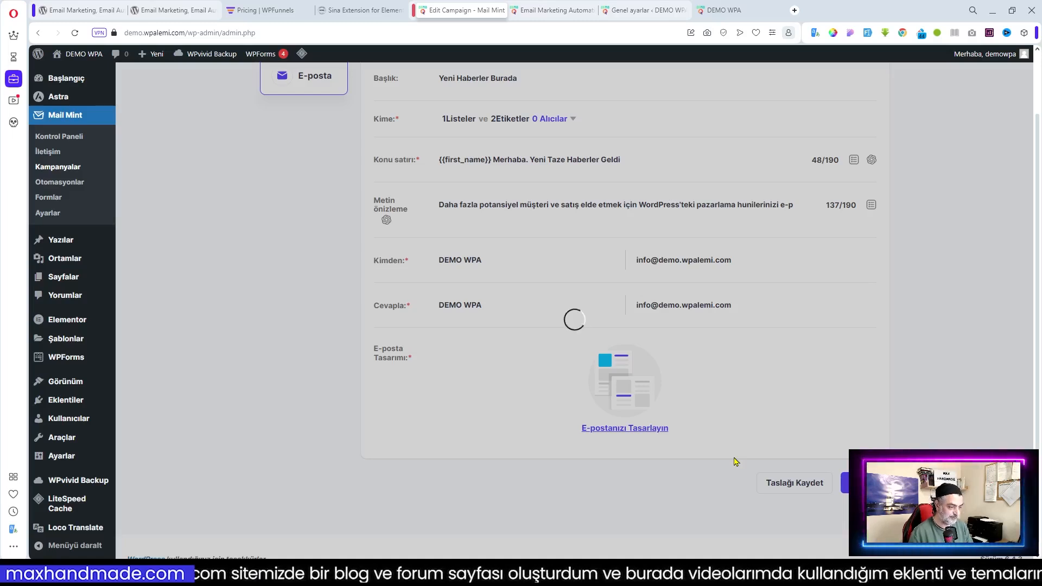
Open the saved draft 'Yeni Haberler Burada' from the Kampanyalar list to edit it
scroll(736, 461, down, 1)
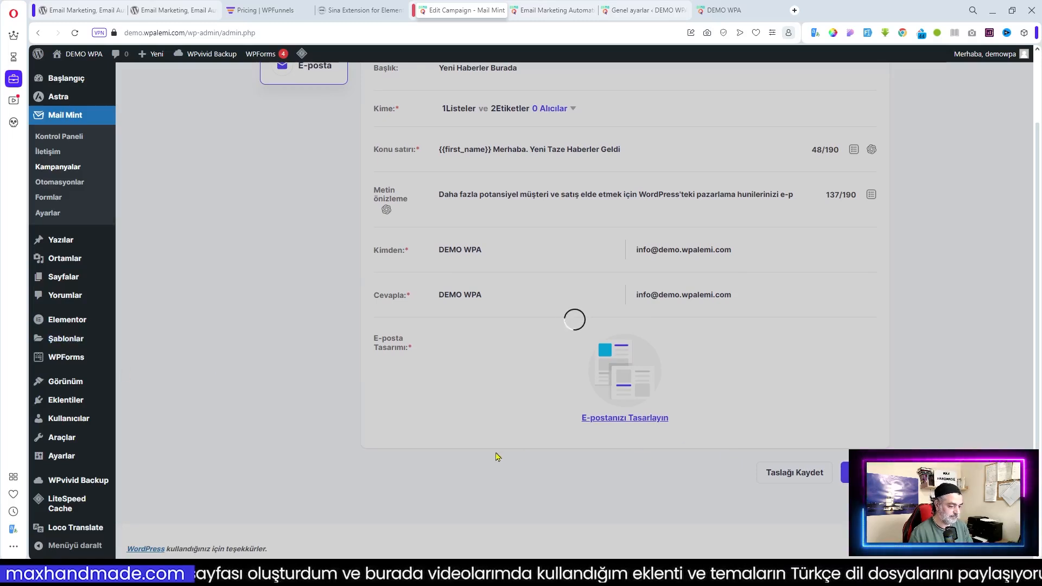
scroll(498, 457, up, 2)
scroll(497, 457, down, 2)
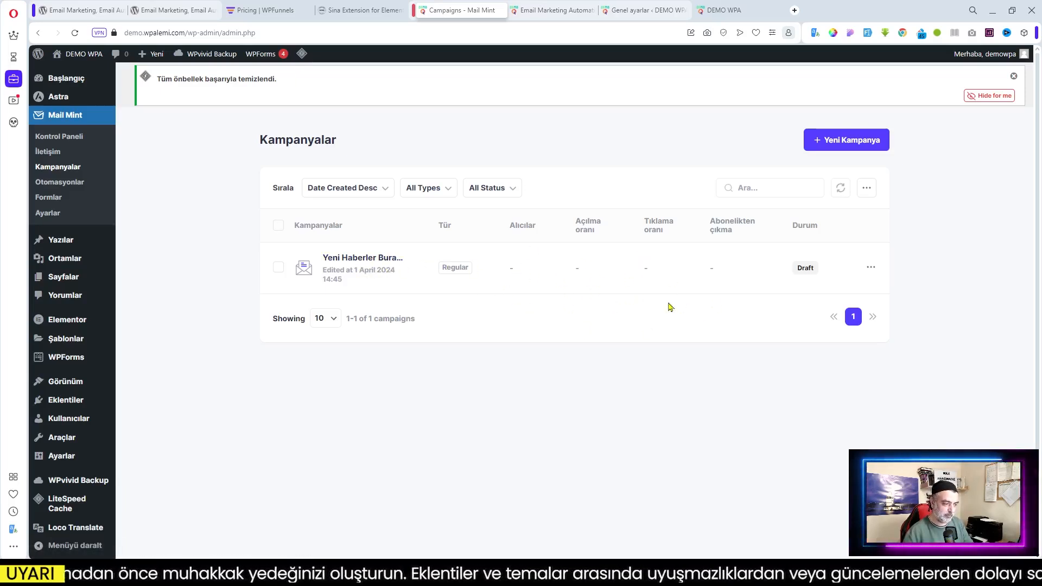
click(374, 265)
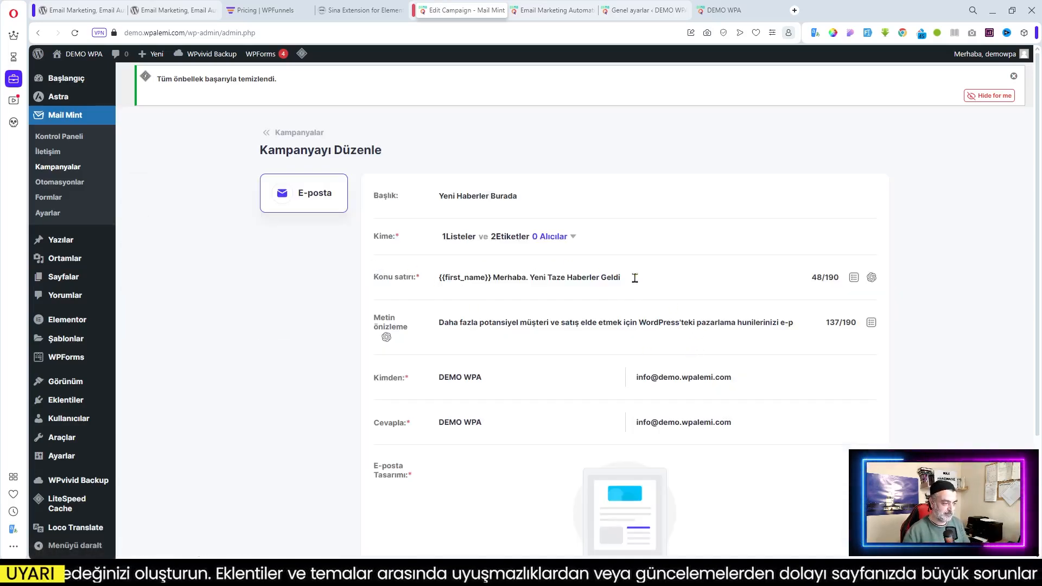
Open the campaign's Black Friday '50% Off Everything' design in the email builder via Şablonunuzu Düzenleyin
scroll(634, 278, down, 3)
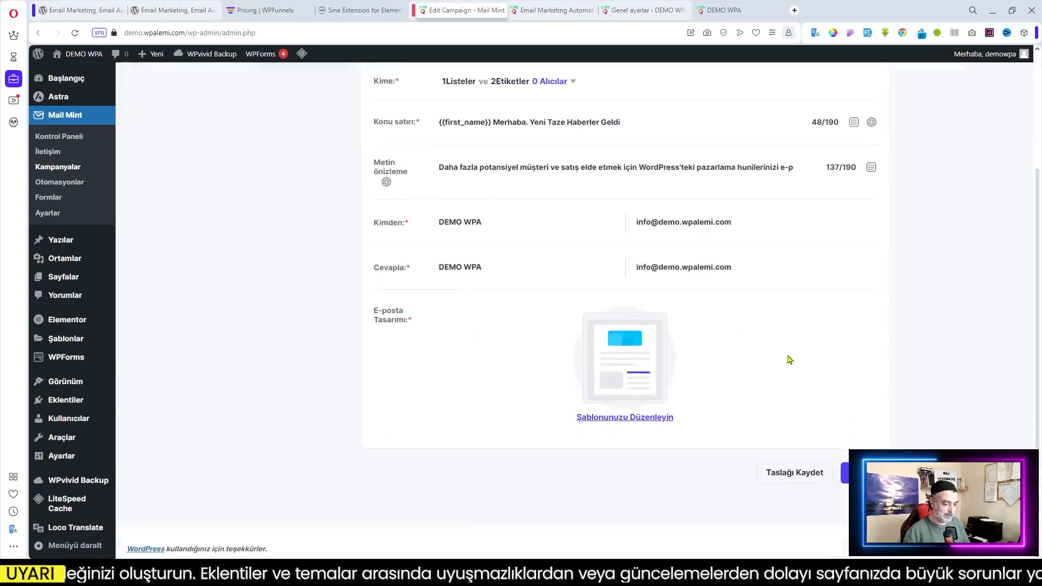
click(630, 419)
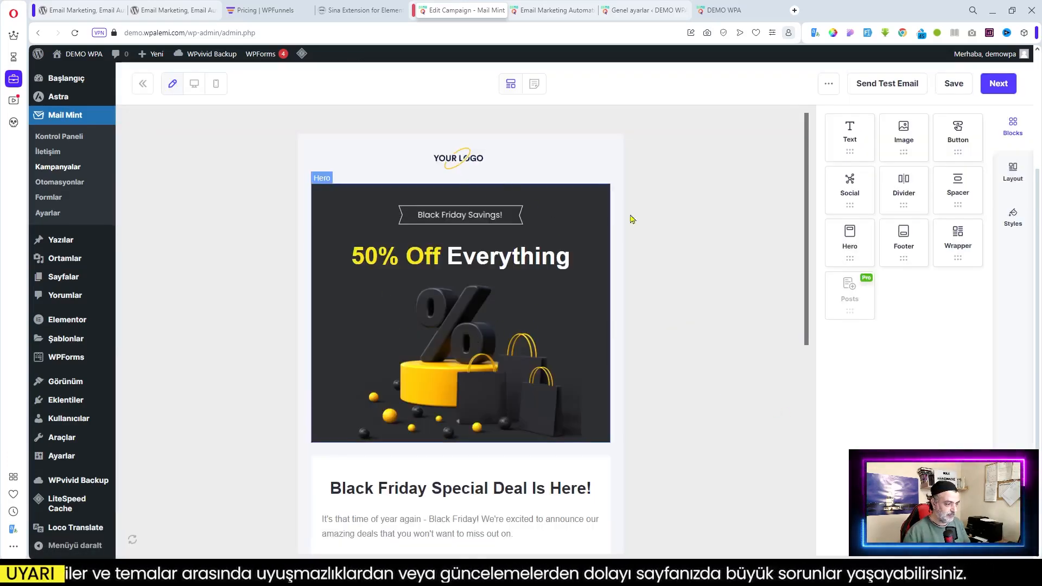
scroll(632, 220, down, 5)
scroll(632, 219, up, 4)
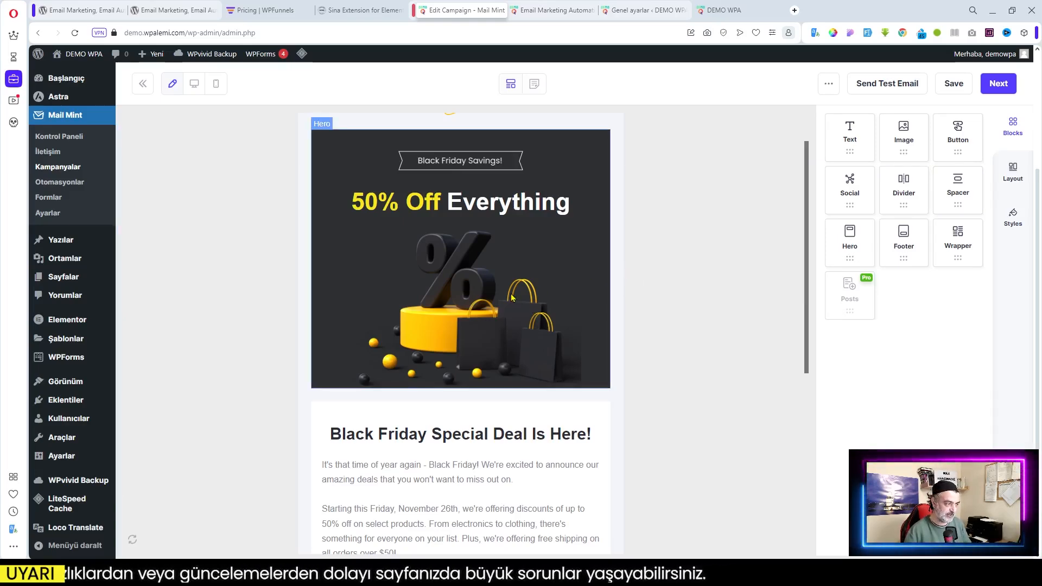
scroll(512, 297, down, 2)
scroll(488, 244, up, 3)
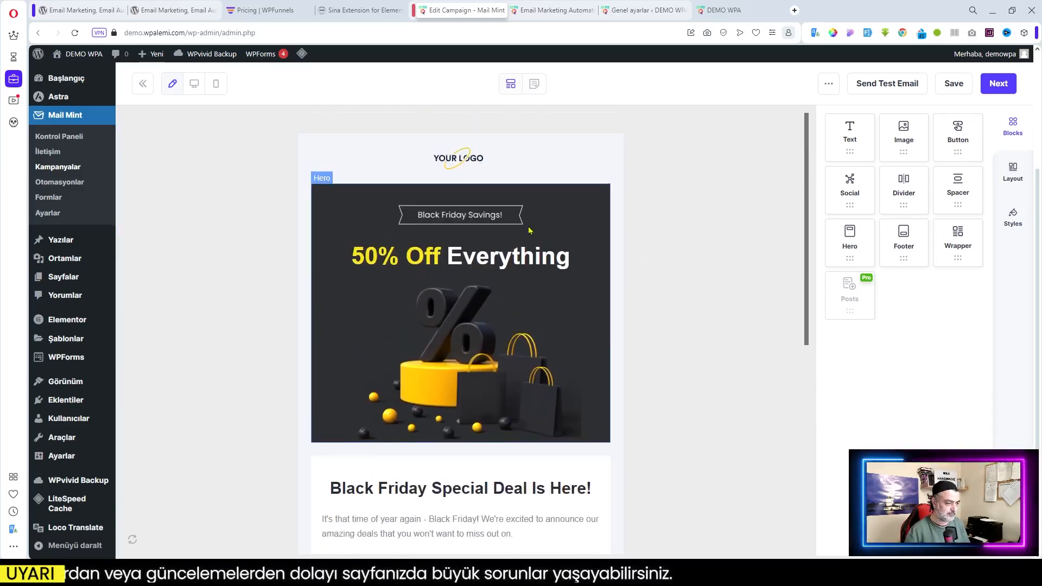
Swap the YOUR LOGO placeholder image for the MHM Hand Made logo from the media library
click(463, 164)
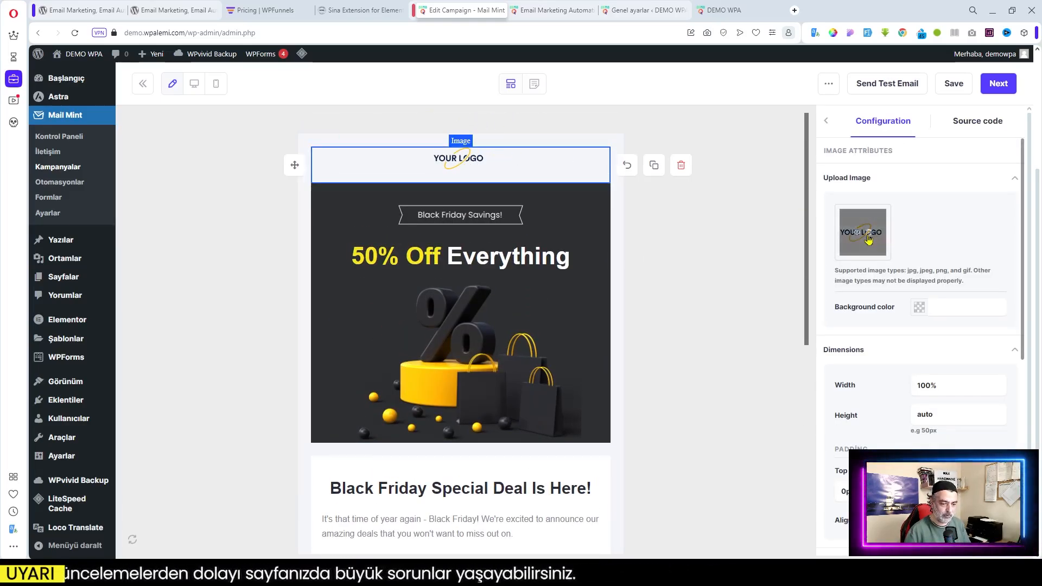
click(859, 234)
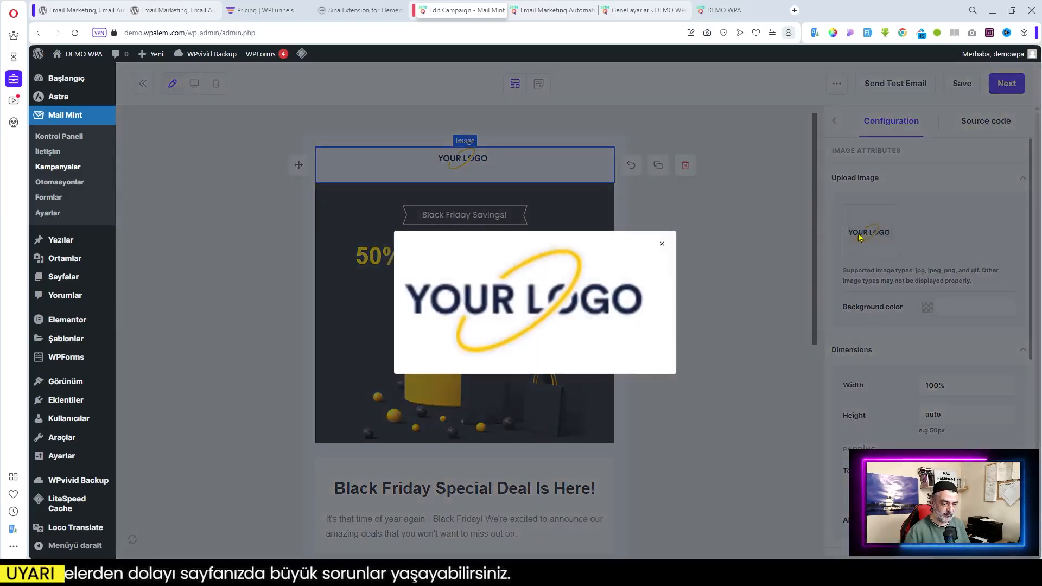
click(662, 244)
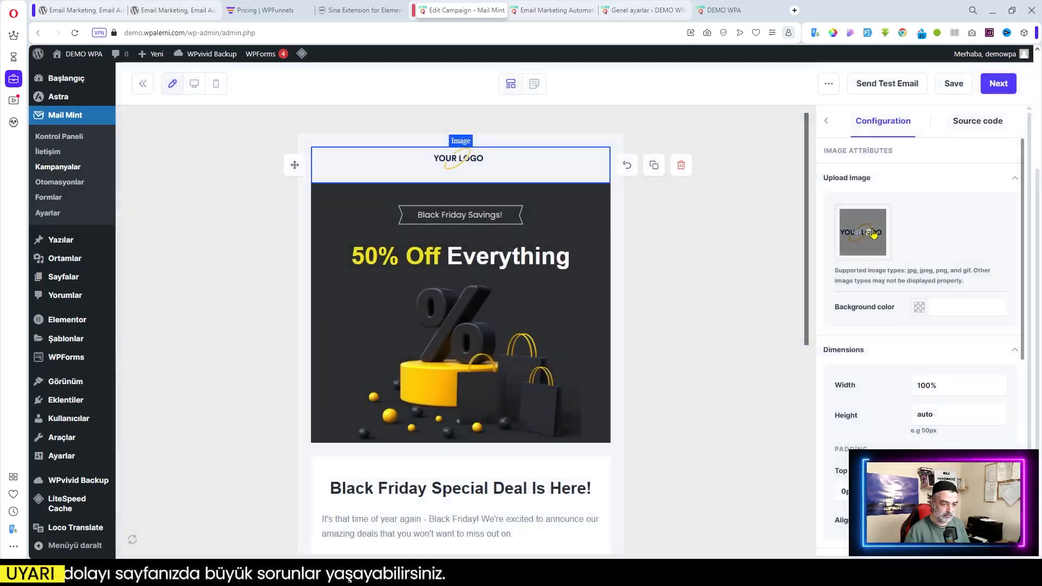
click(868, 235)
click(867, 235)
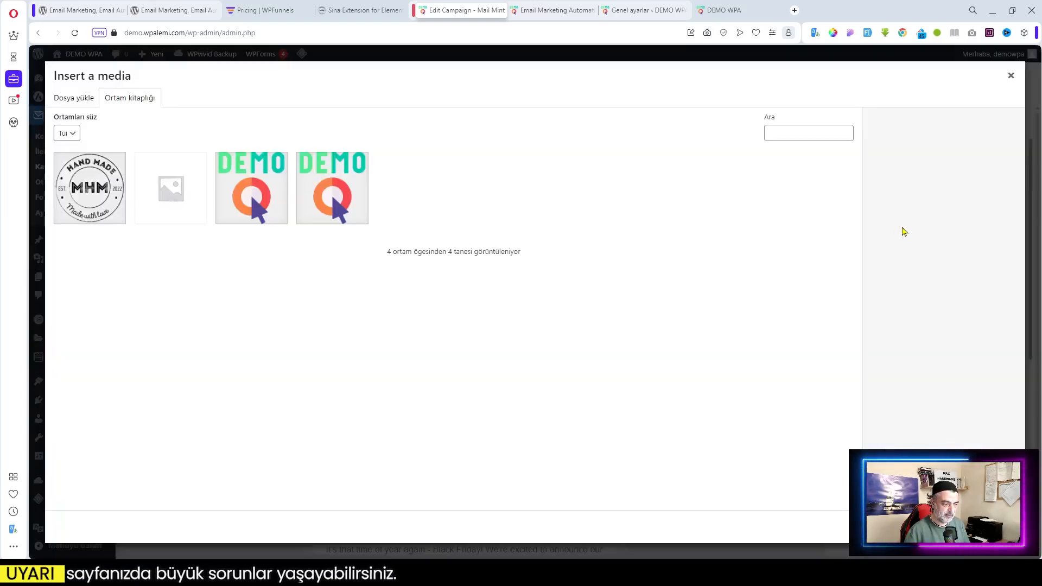
click(102, 200)
click(994, 527)
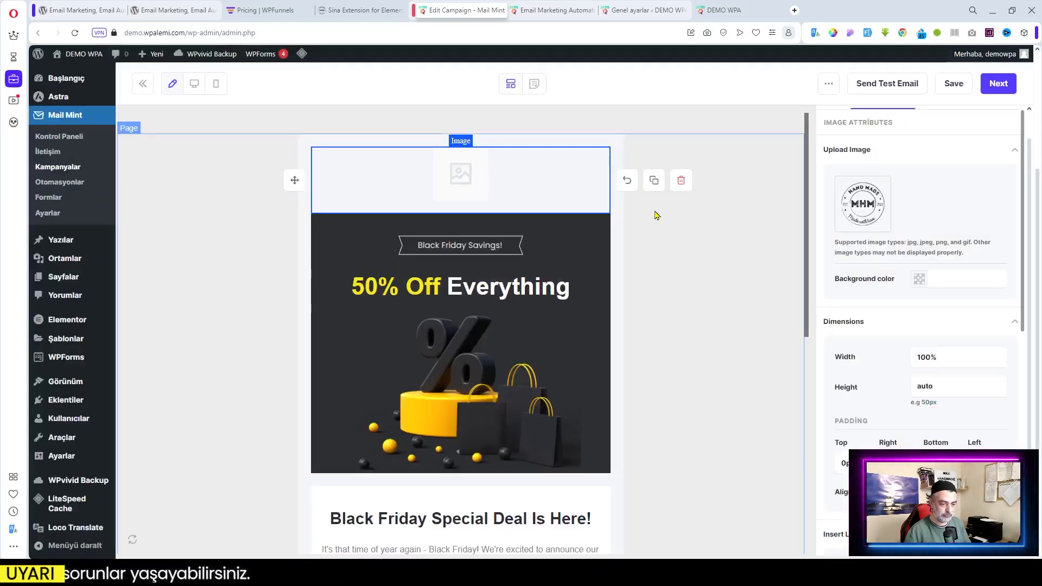
scroll(755, 284, down, 1)
scroll(755, 284, down, 1)
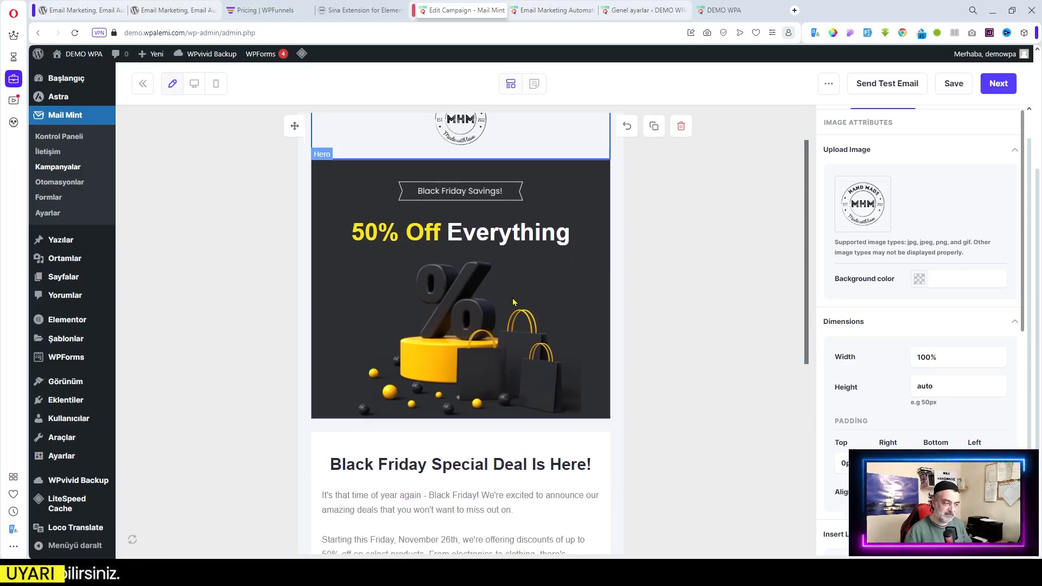
scroll(451, 280, down, 2)
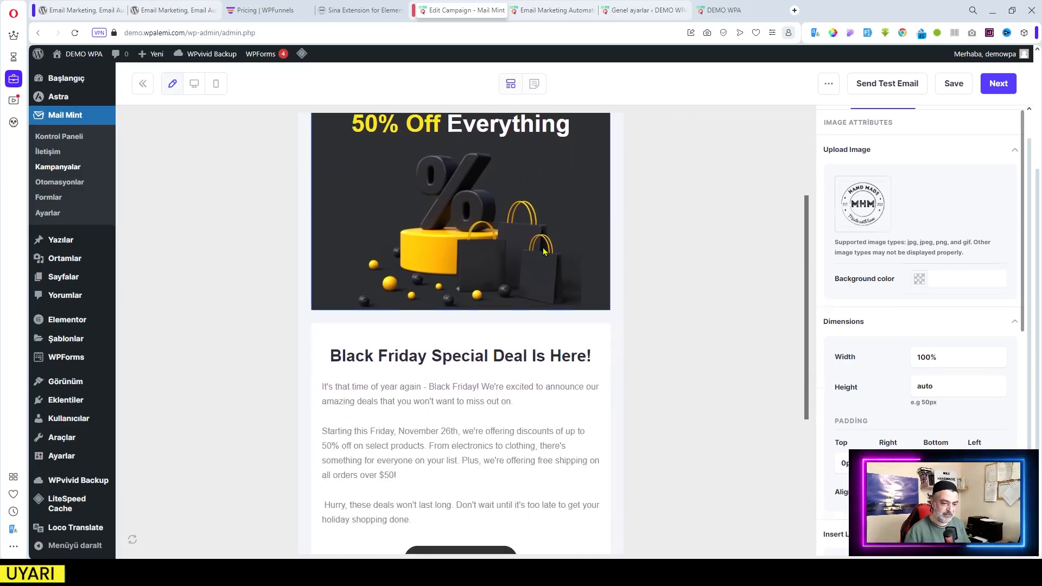
Change the hero heading from '50% Off Everything' to '50% İndirim' with no trailing space
click(618, 235)
scroll(470, 310, up, 3)
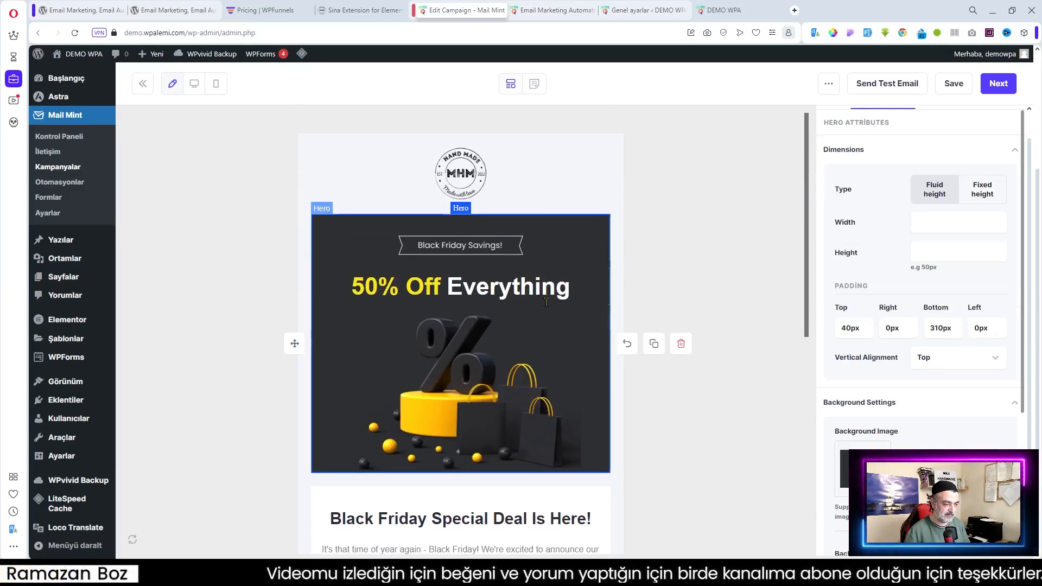
click(492, 250)
click(462, 287)
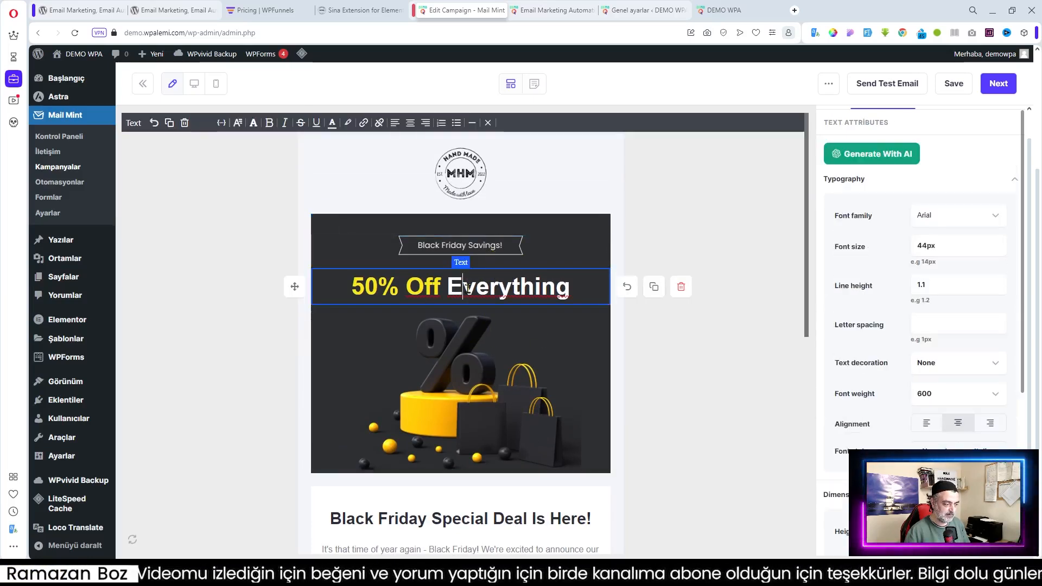
click(571, 285)
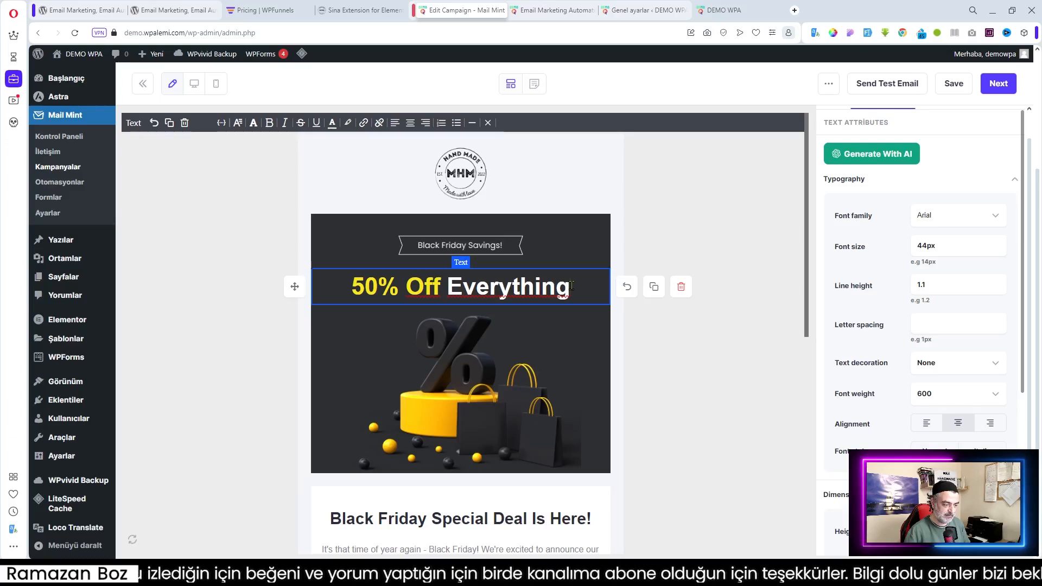
drag(571, 285, 413, 285)
text(İndiri)
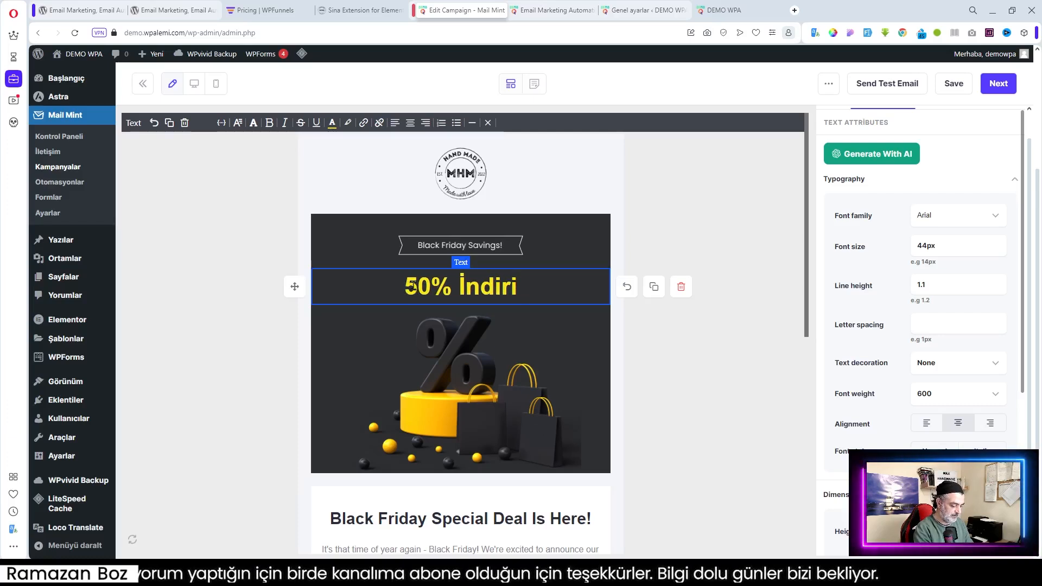
text(m)
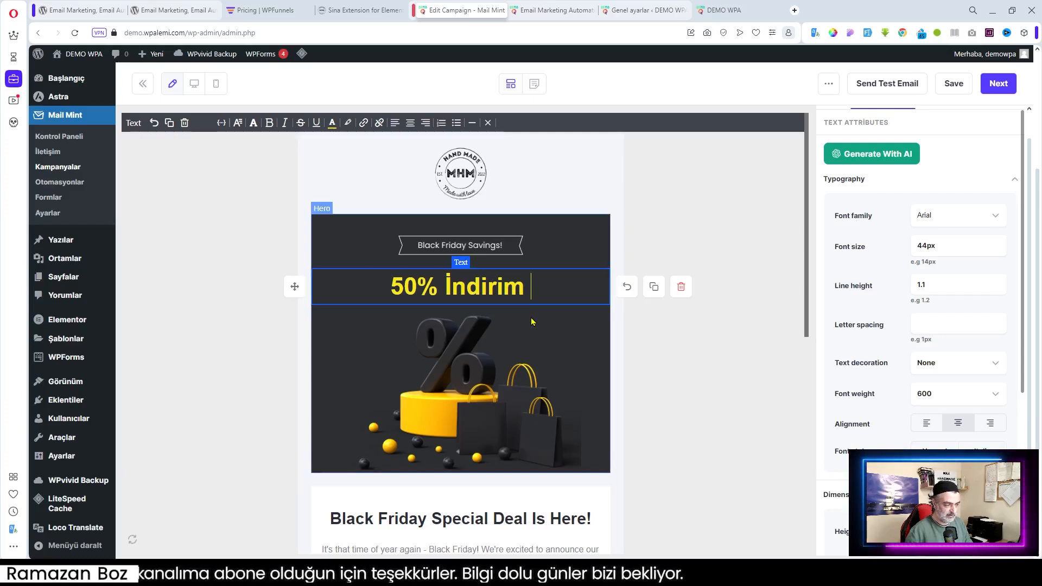
key(BackSpace)
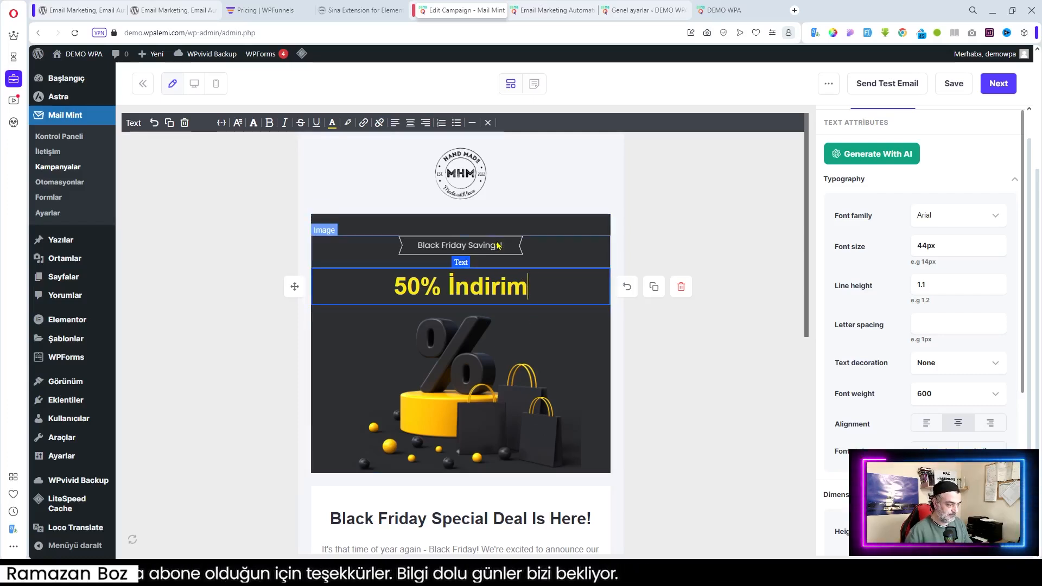
click(514, 256)
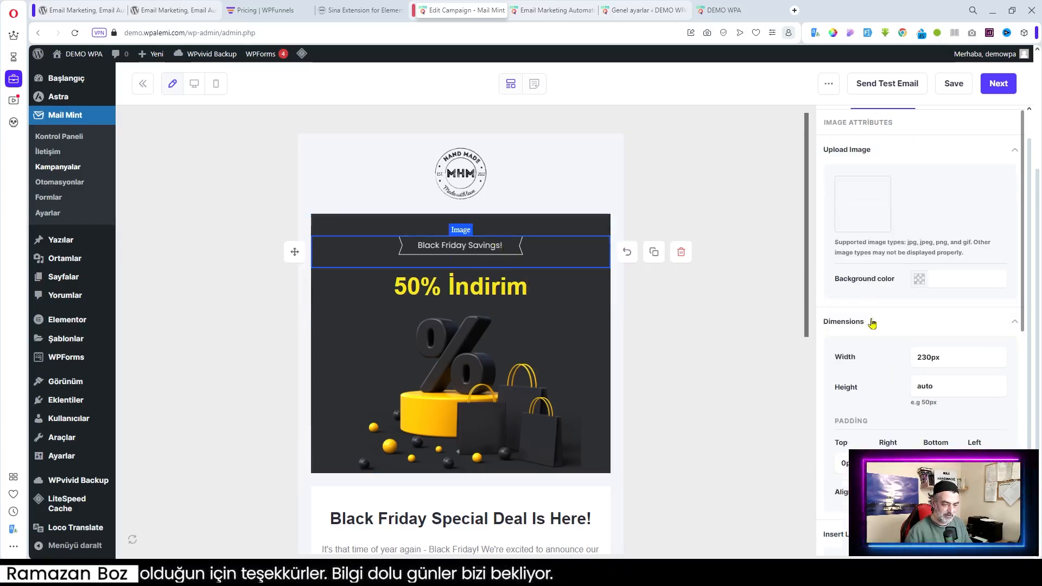
mouse_move(867, 217)
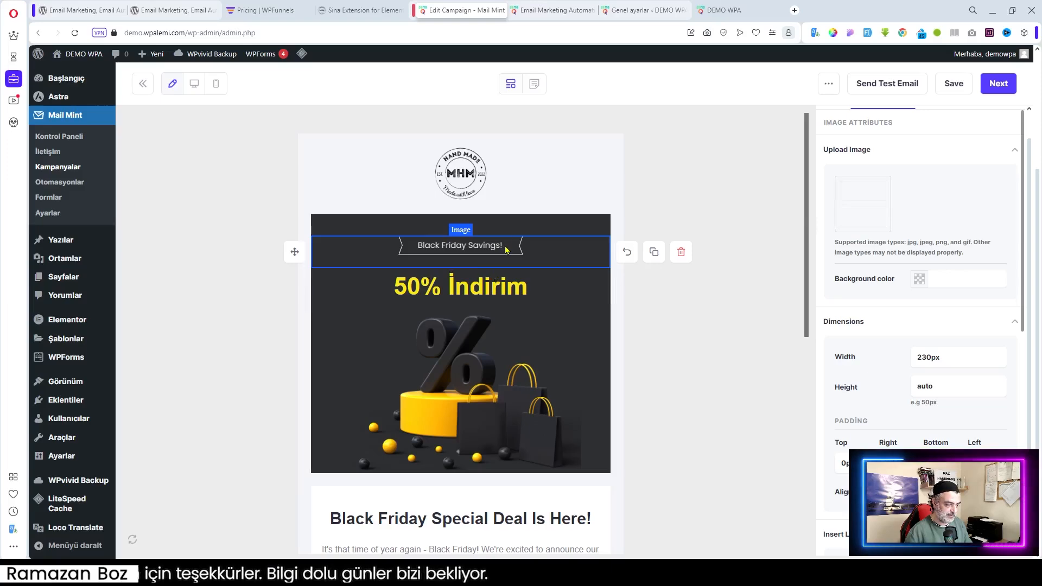
Inspect the hero section and the GET THE DEAL NOW button settings
click(504, 228)
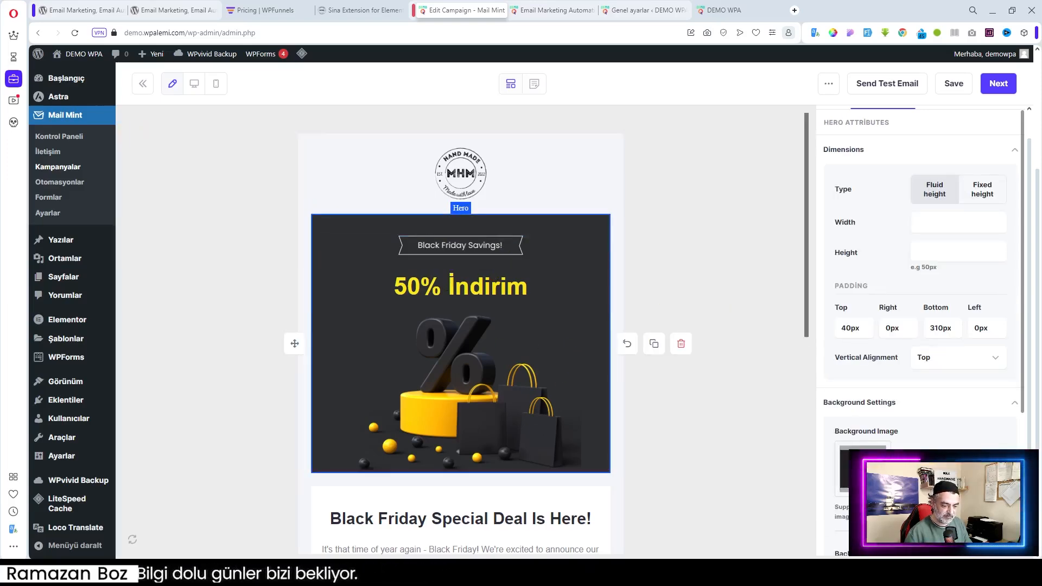
scroll(623, 416, down, 7)
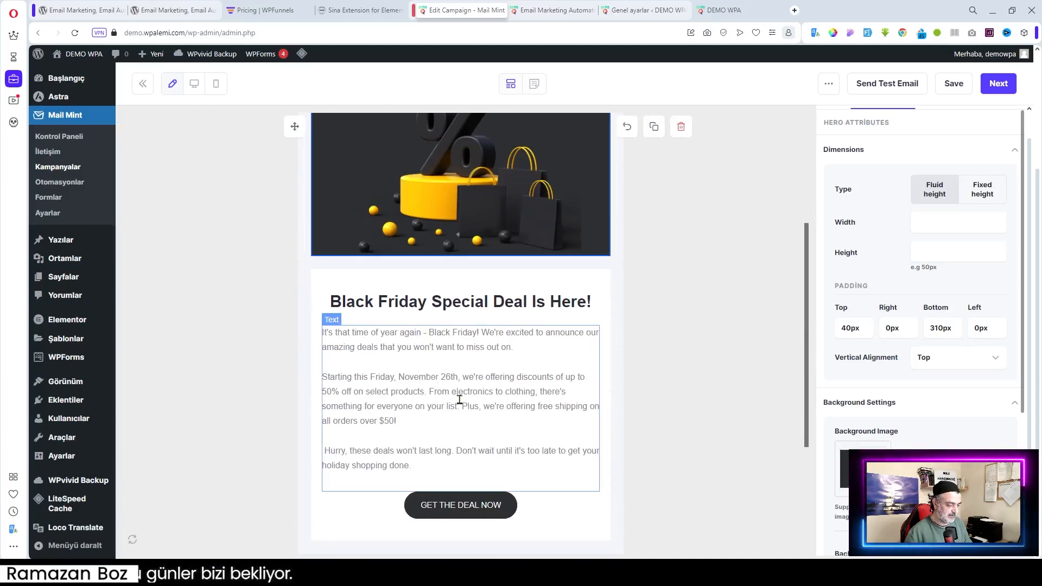
click(476, 343)
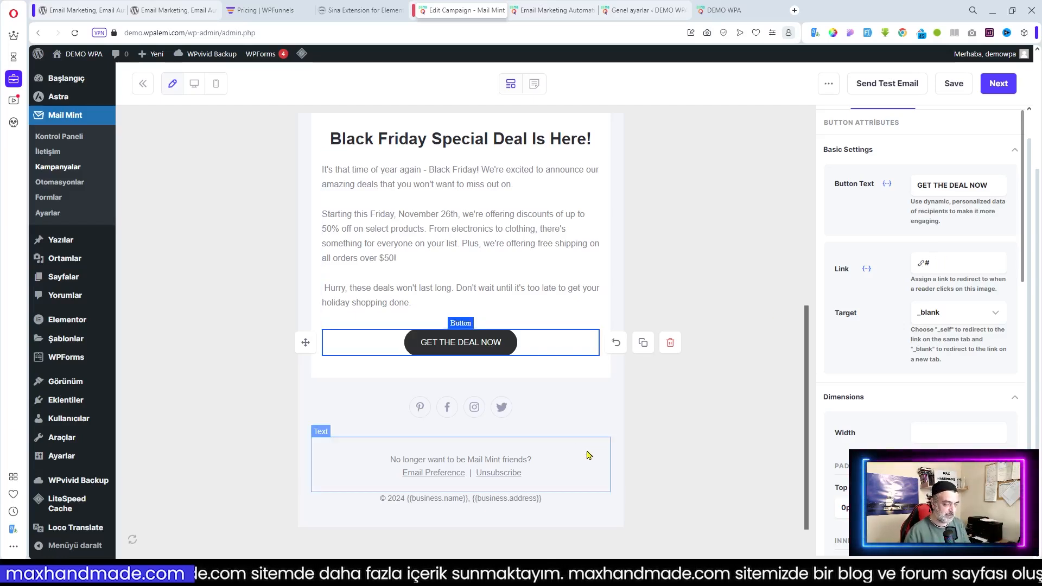
Check the footer text and its Unsubscribe link, then deselect to show the Blocks panel
scroll(557, 454, down, 1)
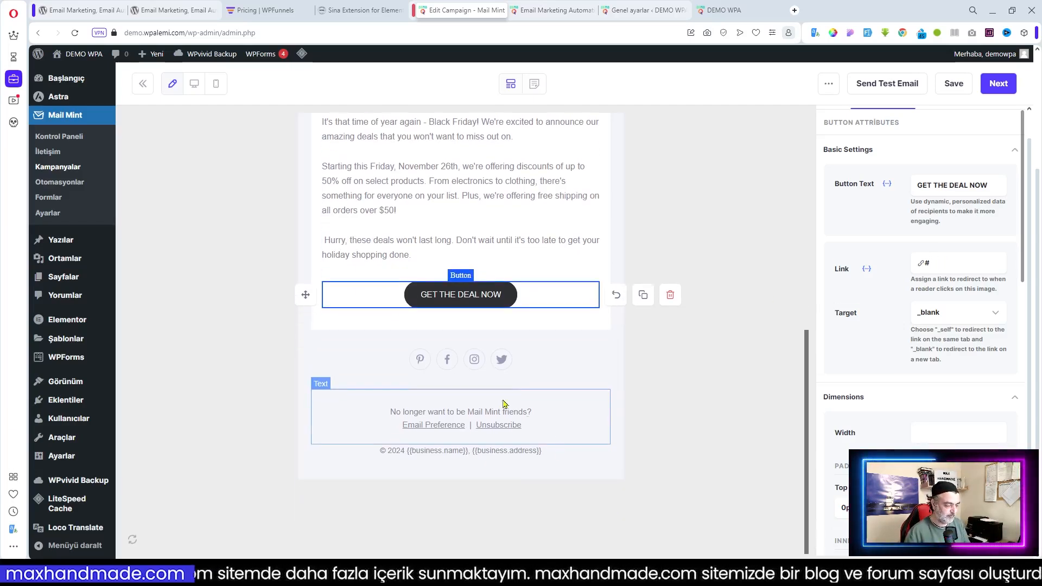
click(434, 427)
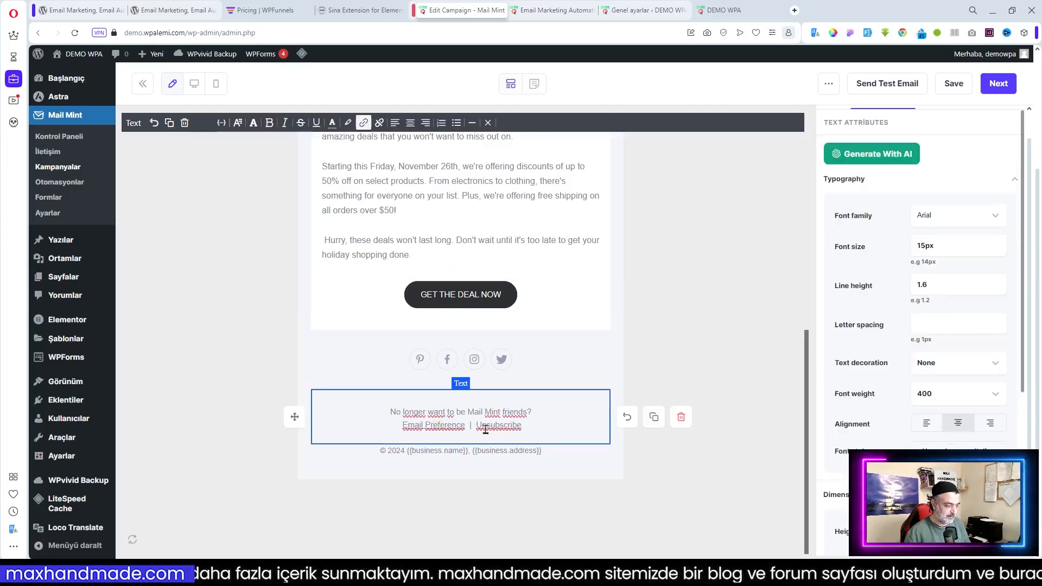
click(509, 427)
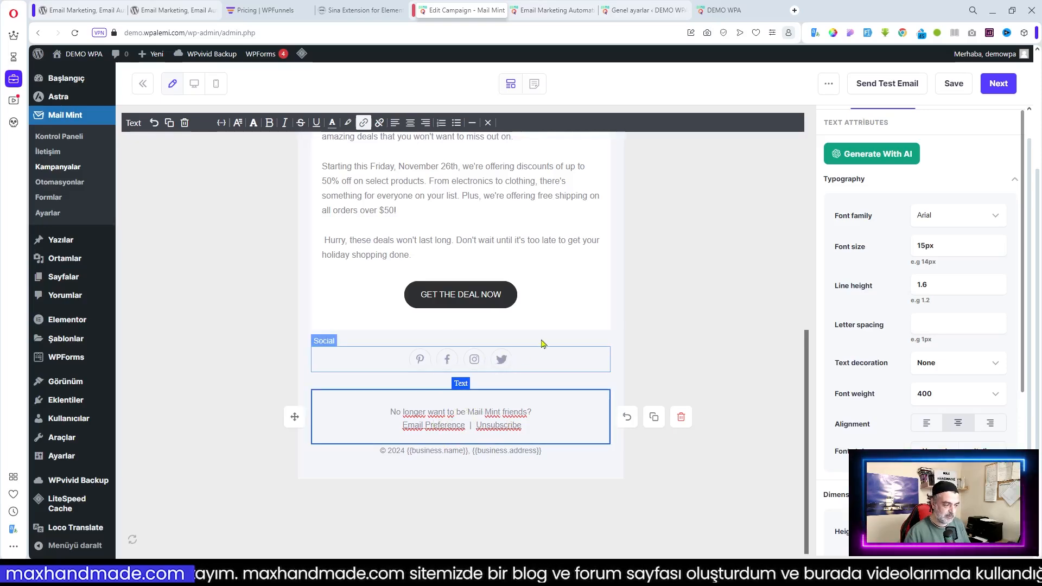
scroll(542, 340, up, 10)
click(667, 325)
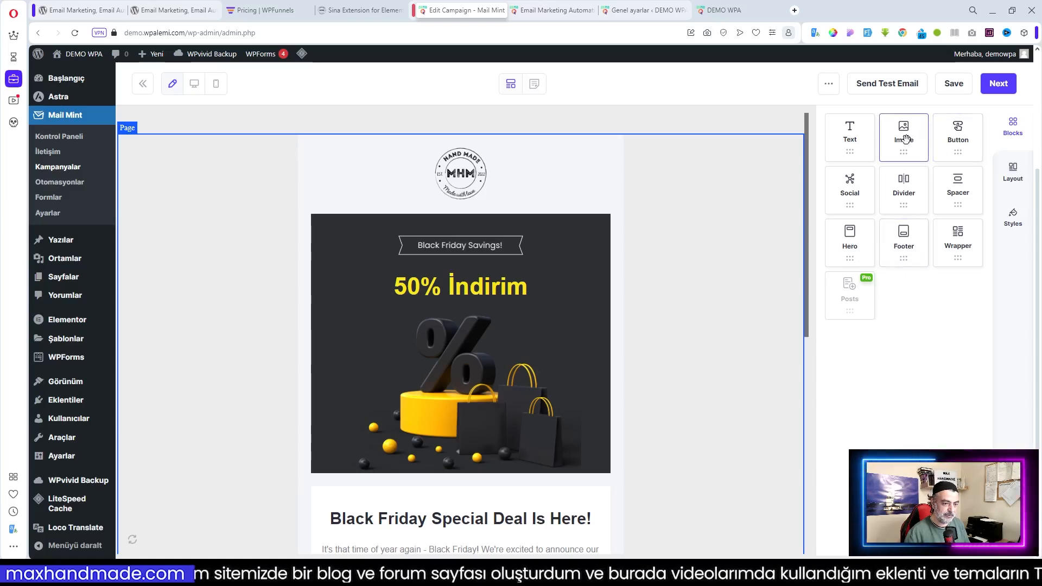
Drop an Image block below GET THE DEAL NOW and fill it with the DEMO logo
scroll(607, 303, down, 4)
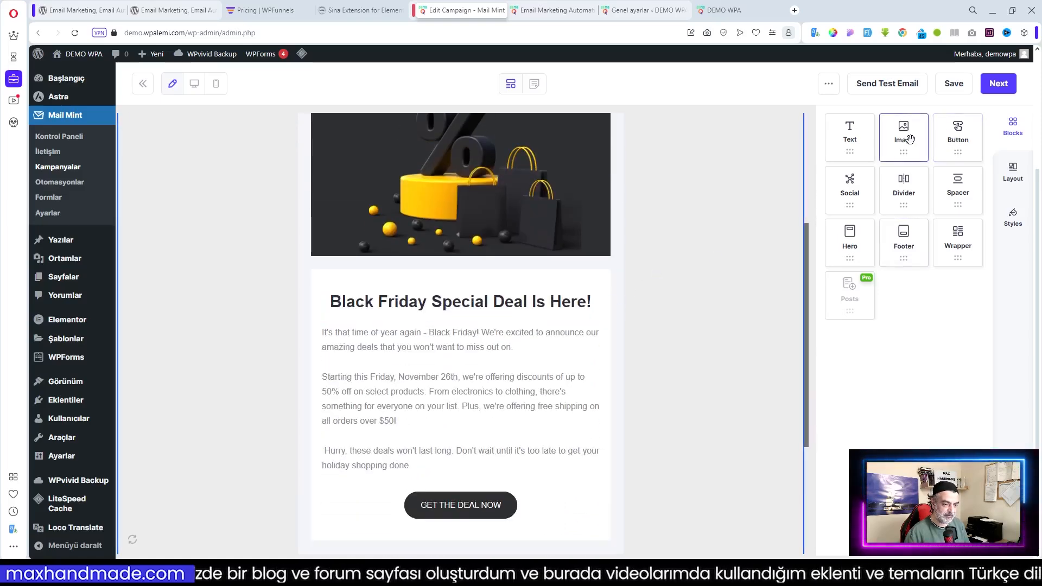
drag(902, 137, 476, 522)
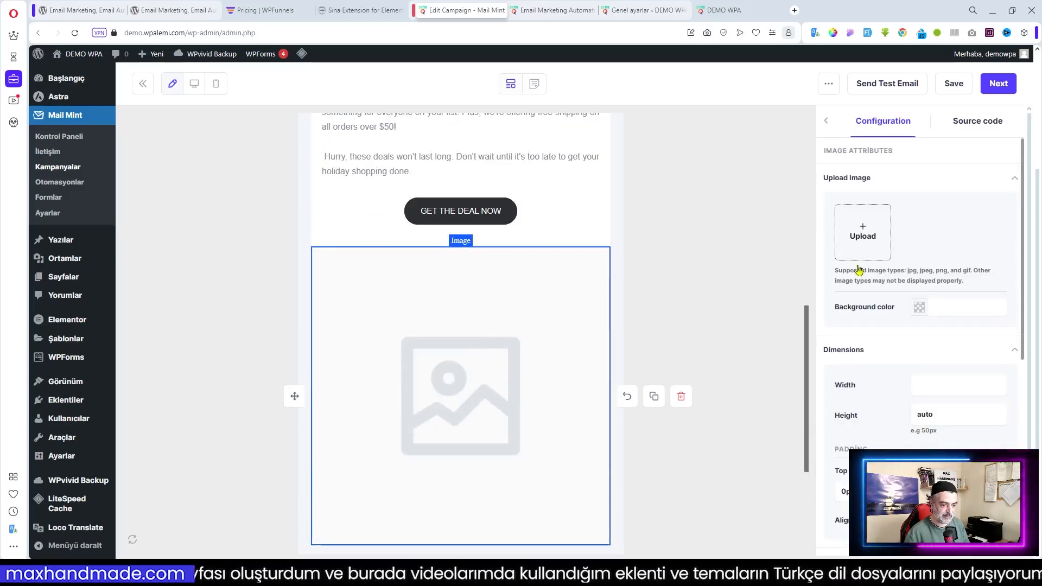
click(853, 237)
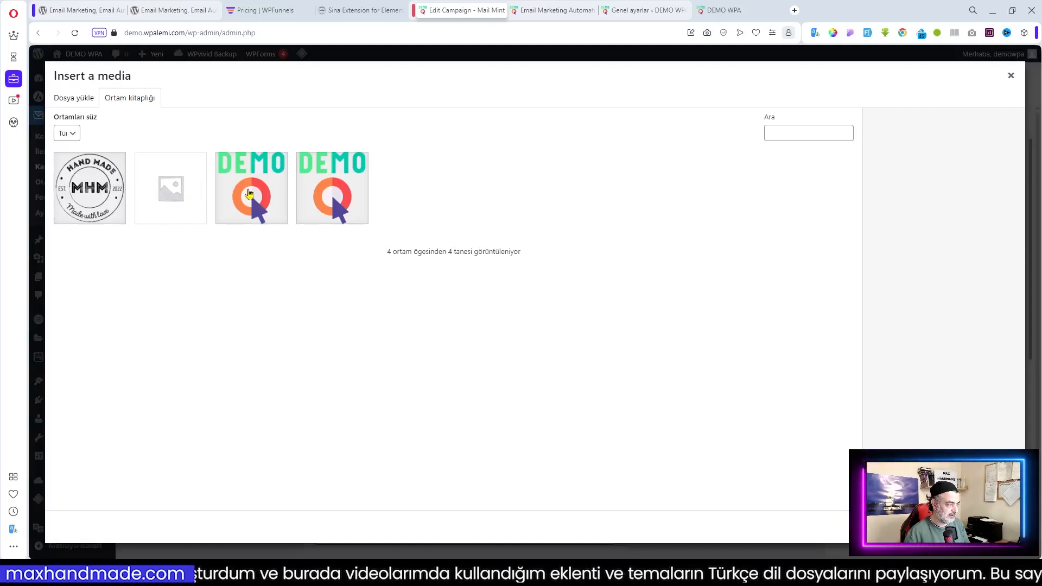
click(994, 526)
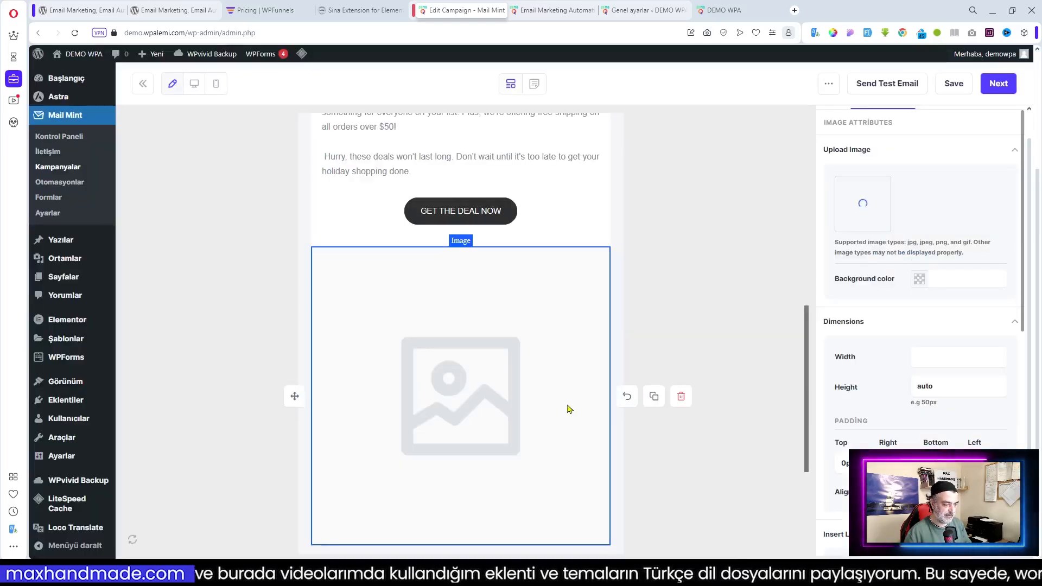
scroll(537, 389, down, 4)
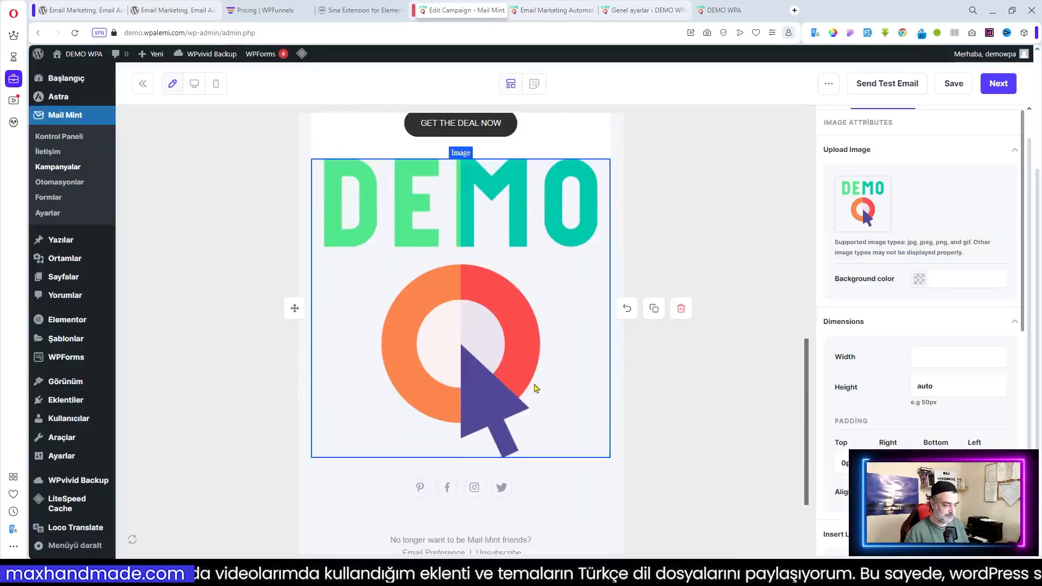
scroll(552, 388, up, 5)
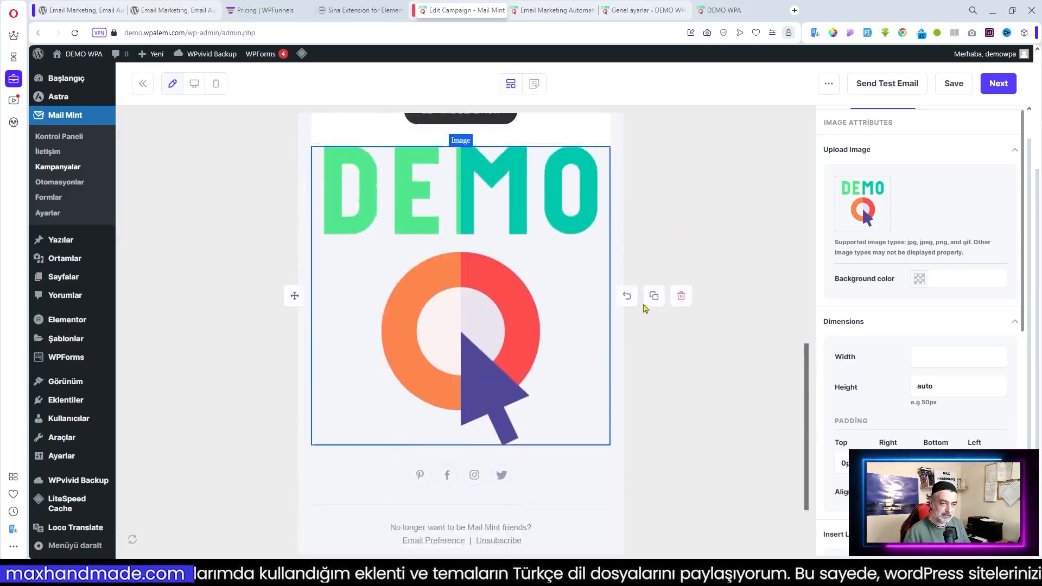
scroll(538, 305, up, 3)
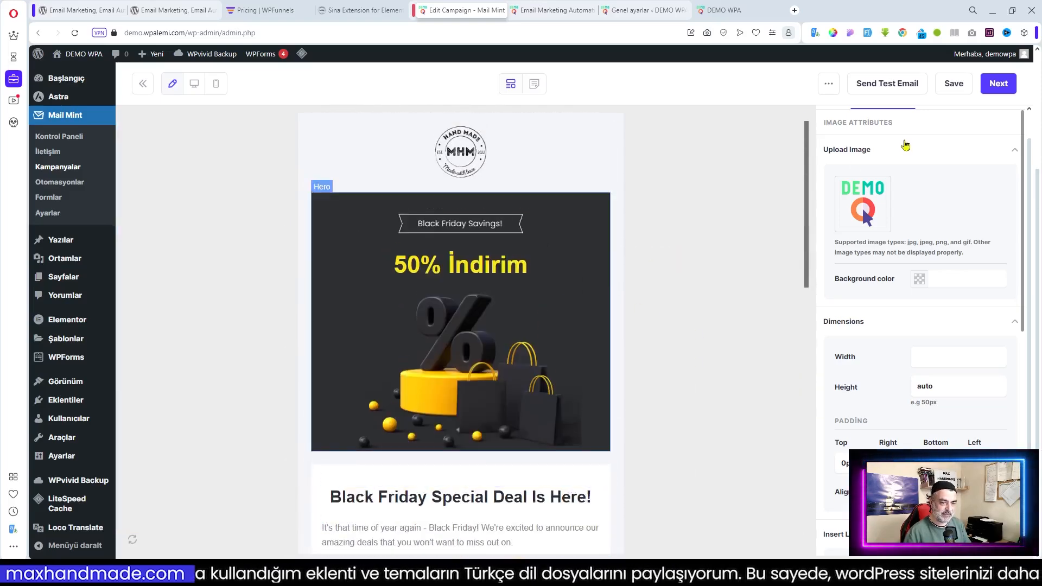
Save the design, send a test email to the site's inbox address, and move the Thunderbird window
click(956, 86)
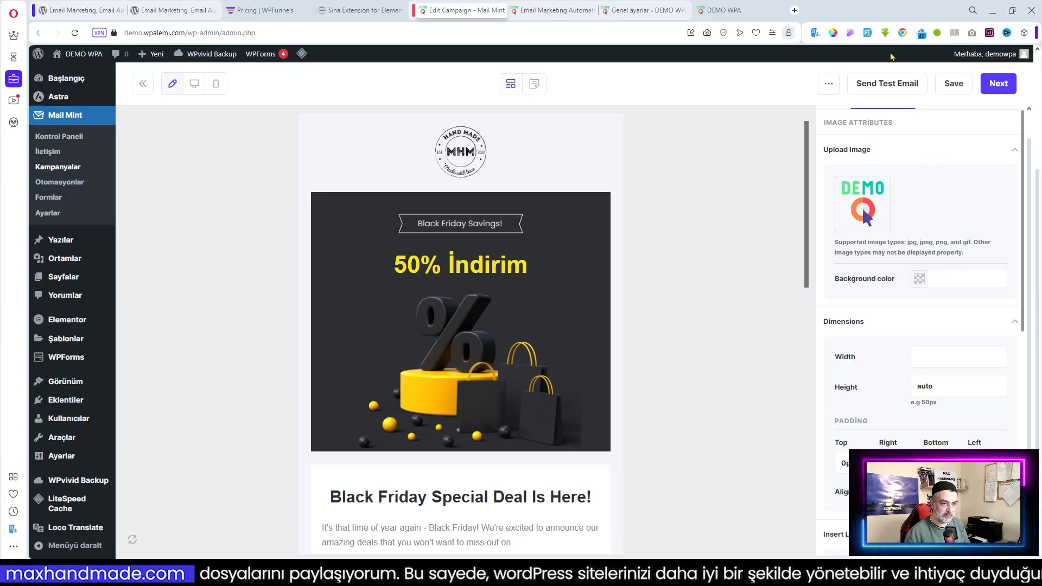
click(876, 87)
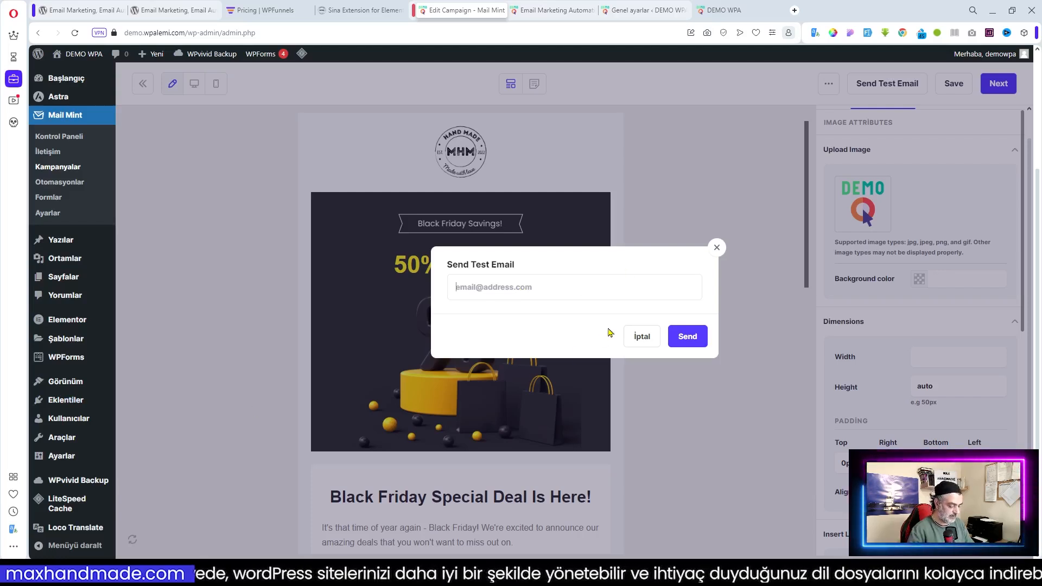
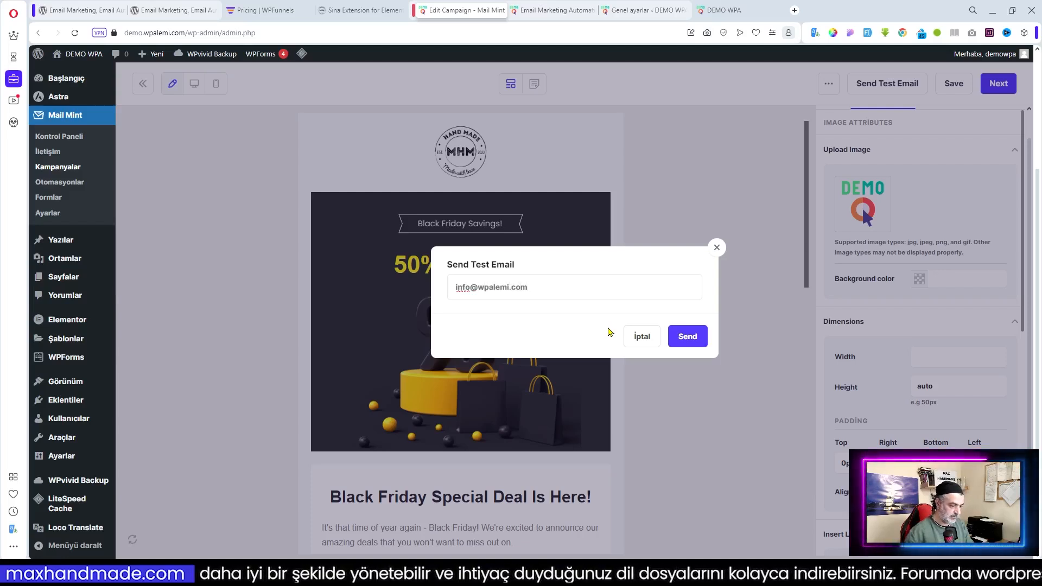
click(691, 343)
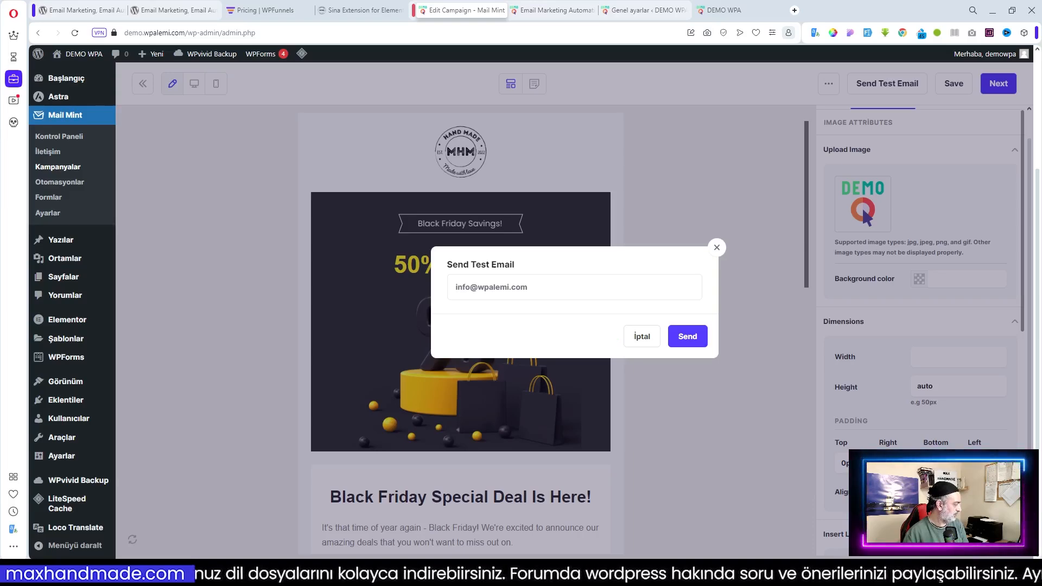
drag(468, 0, 526, 100)
Maximise Thunderbird and scroll through the Mint Test Email down to its footer
click(751, 104)
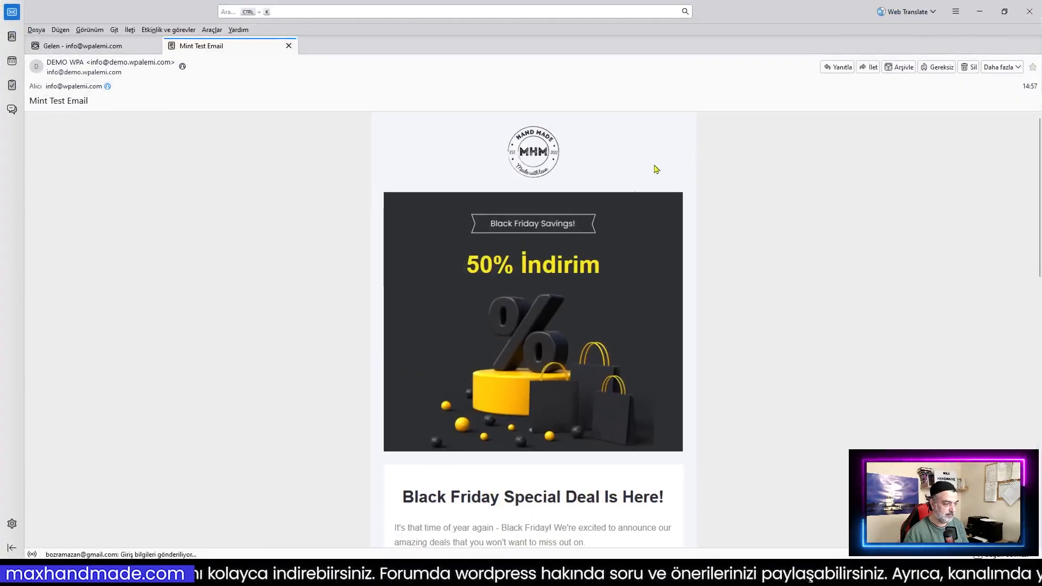
scroll(552, 227, down, 12)
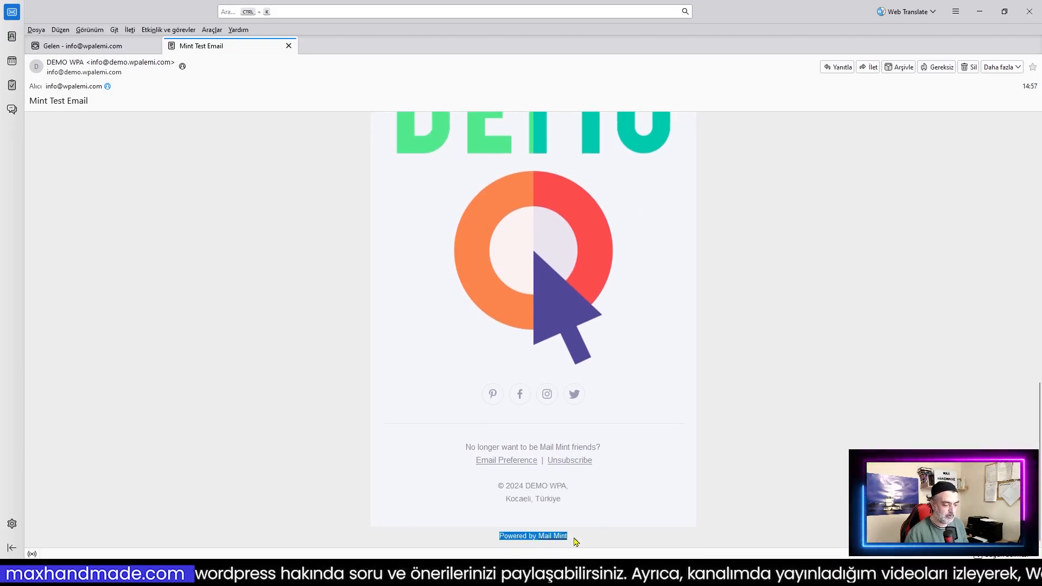
click(631, 550)
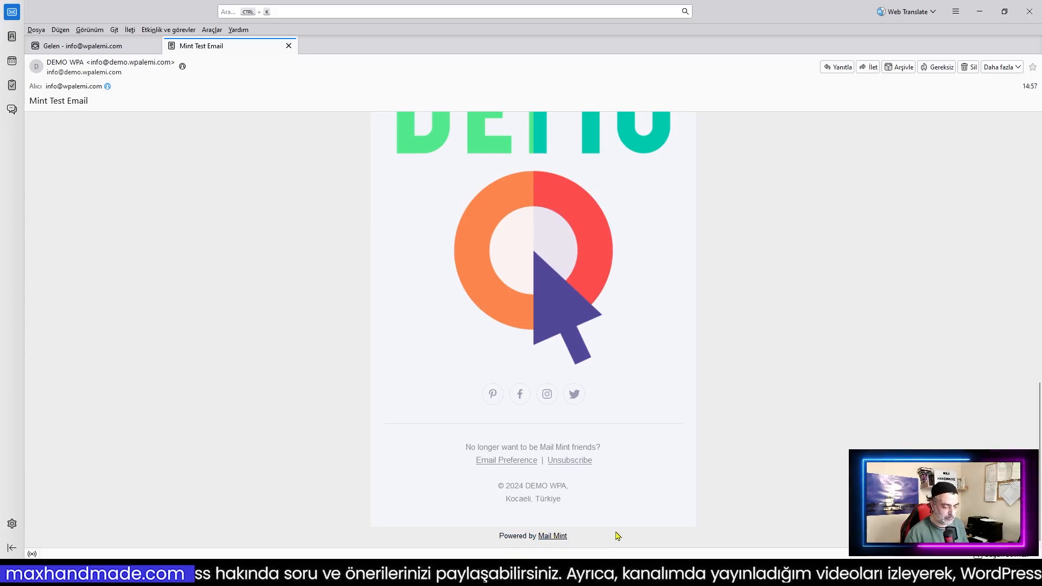
scroll(663, 471, up, 8)
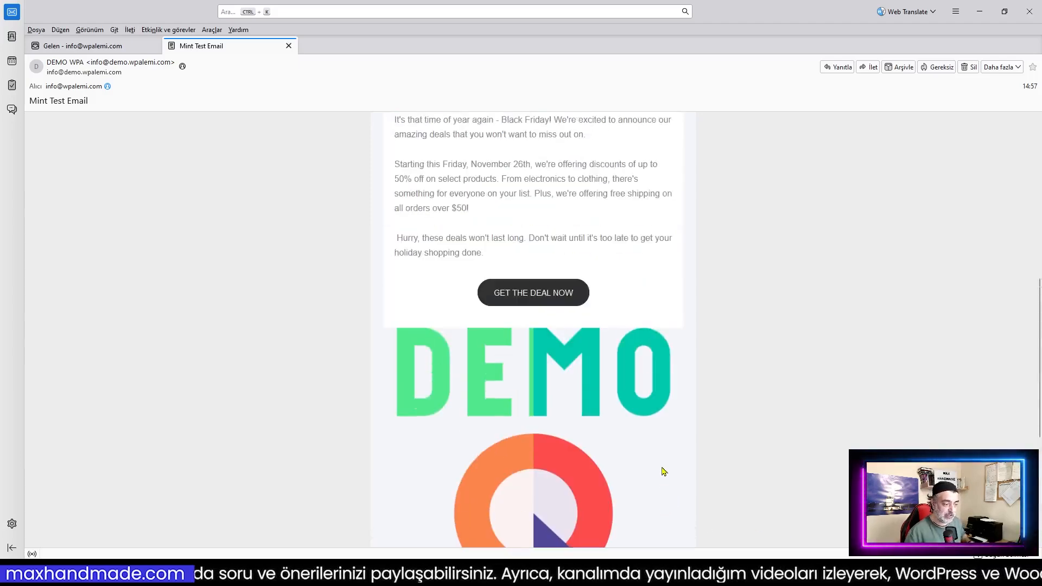
scroll(659, 447, down, 8)
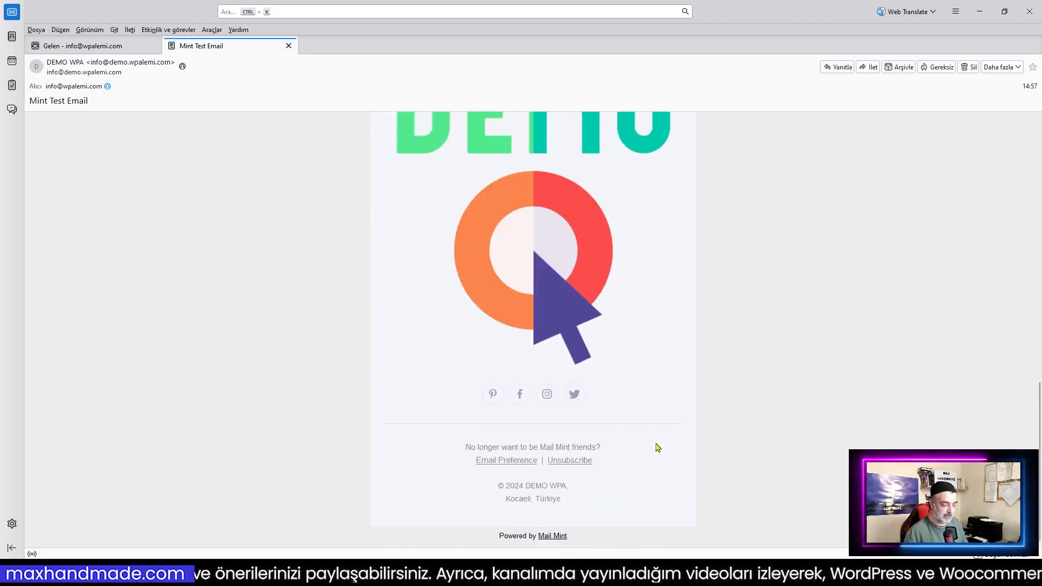
scroll(602, 529, up, 10)
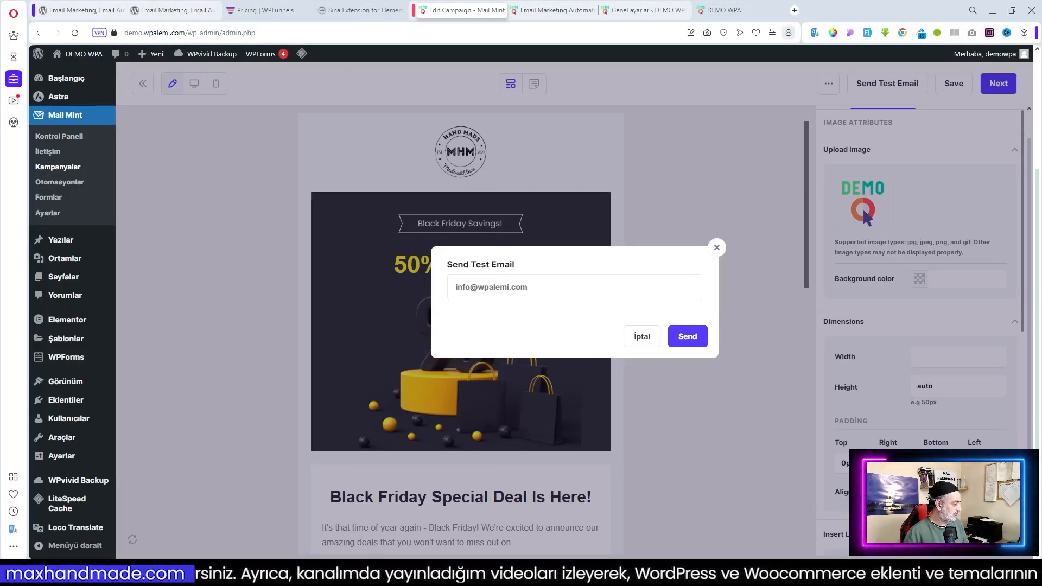
Close the test email form and save the campaign as a draft
click(642, 336)
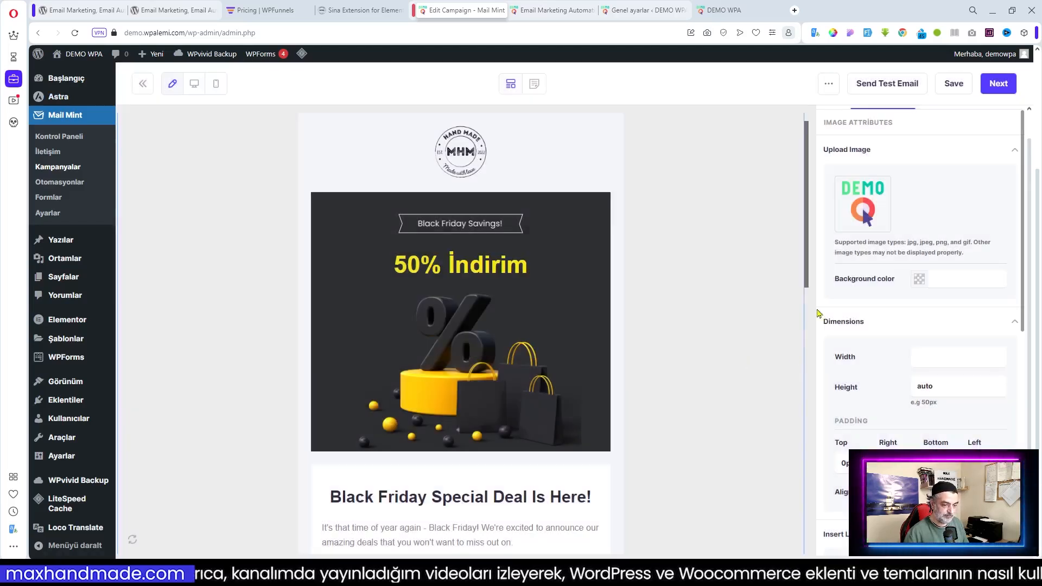
click(998, 84)
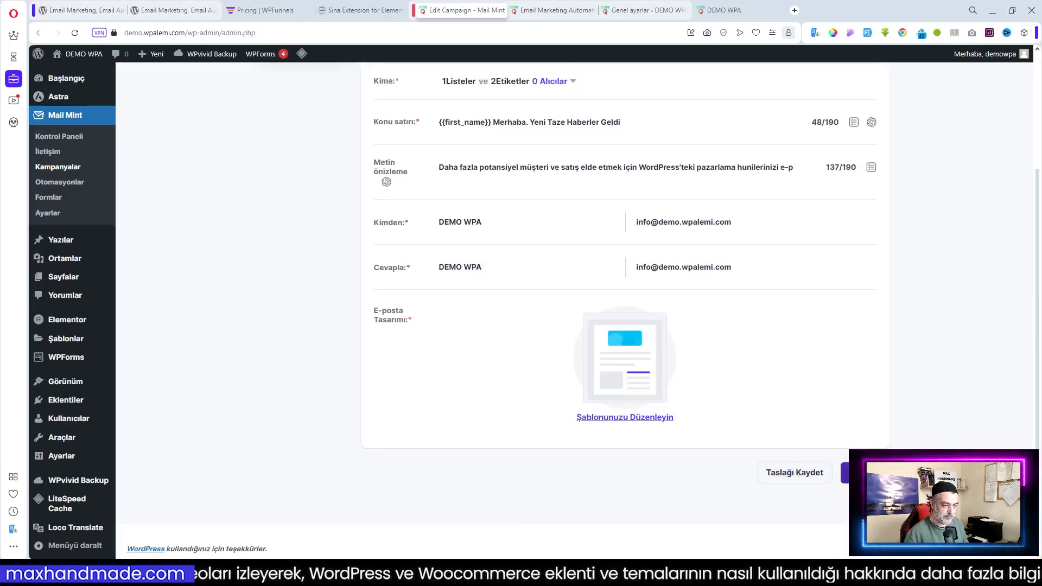
click(865, 473)
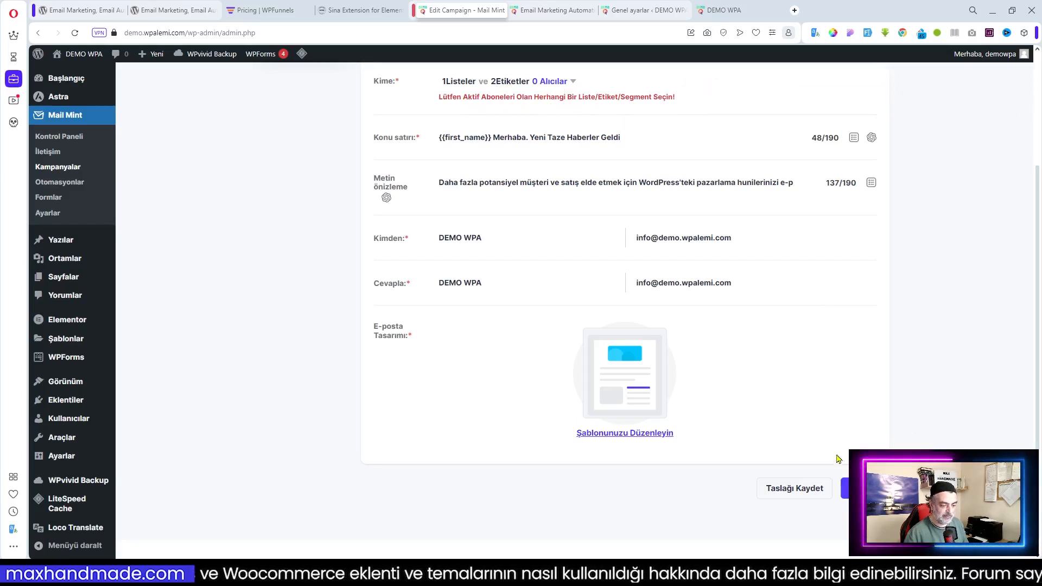
click(807, 488)
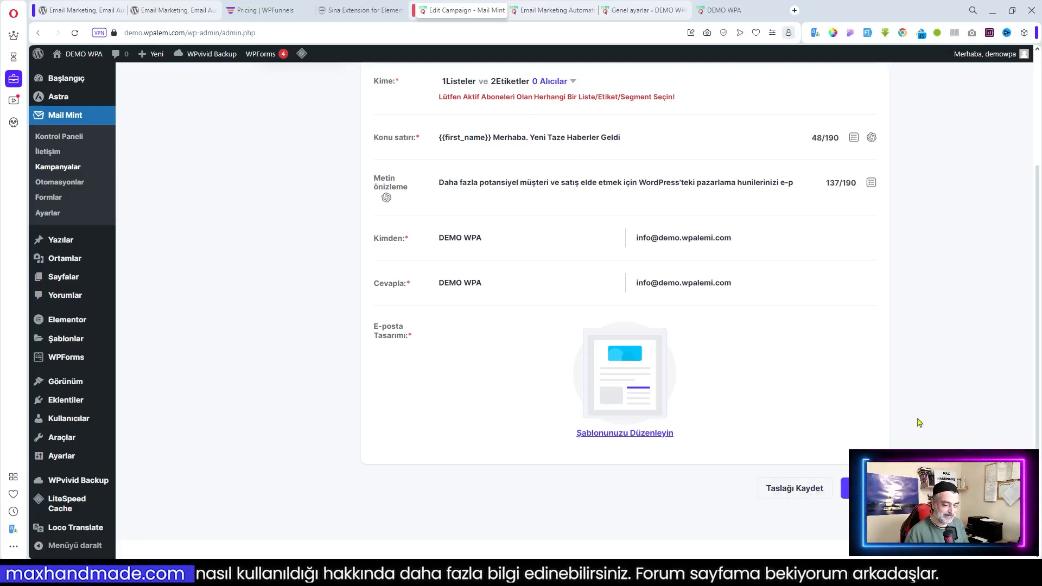
Return to Kampanyalar and start a + Yeni Kampanya
scroll(918, 422, up, 3)
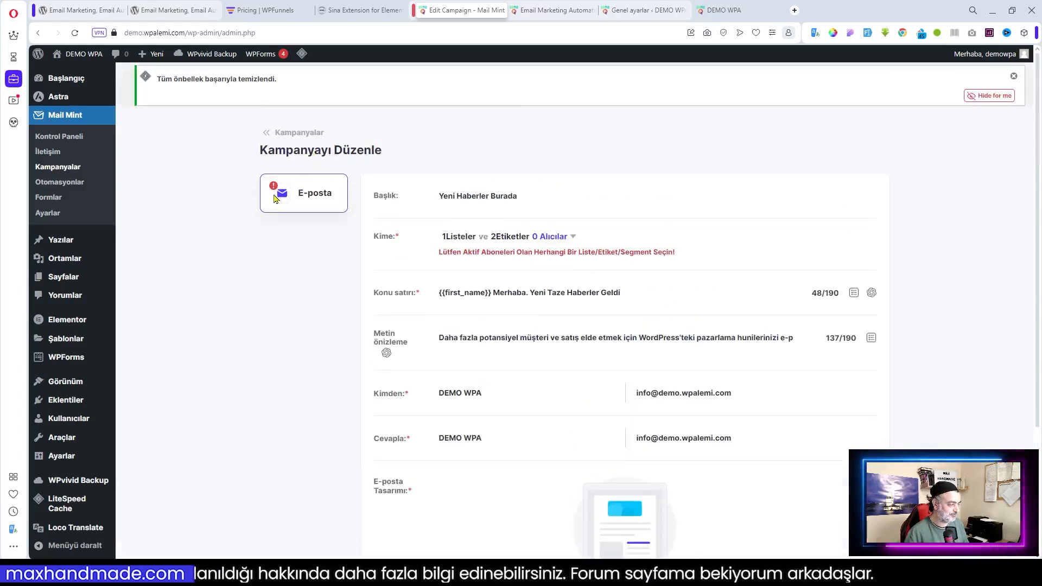
click(57, 168)
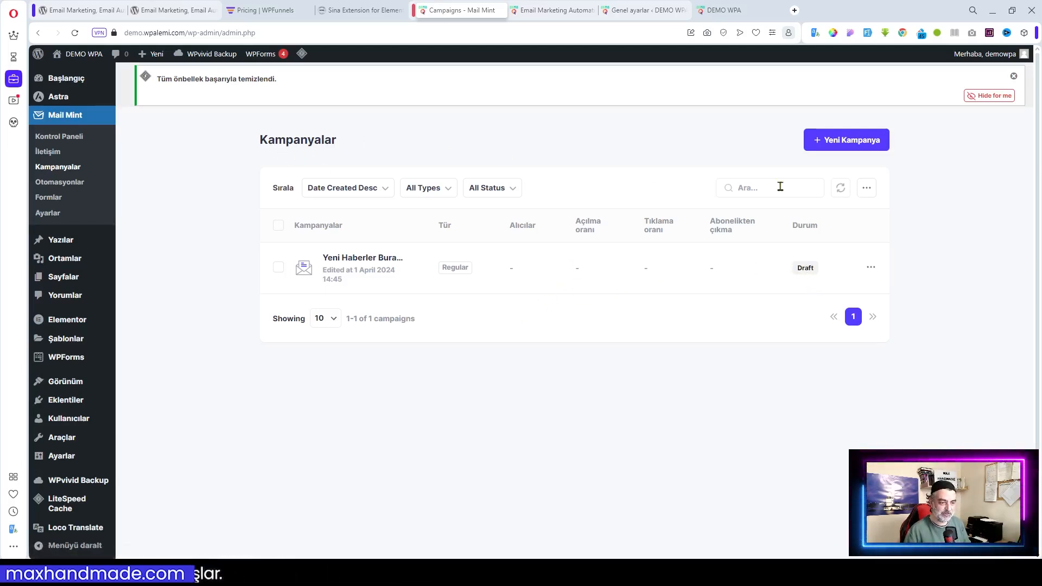
click(846, 145)
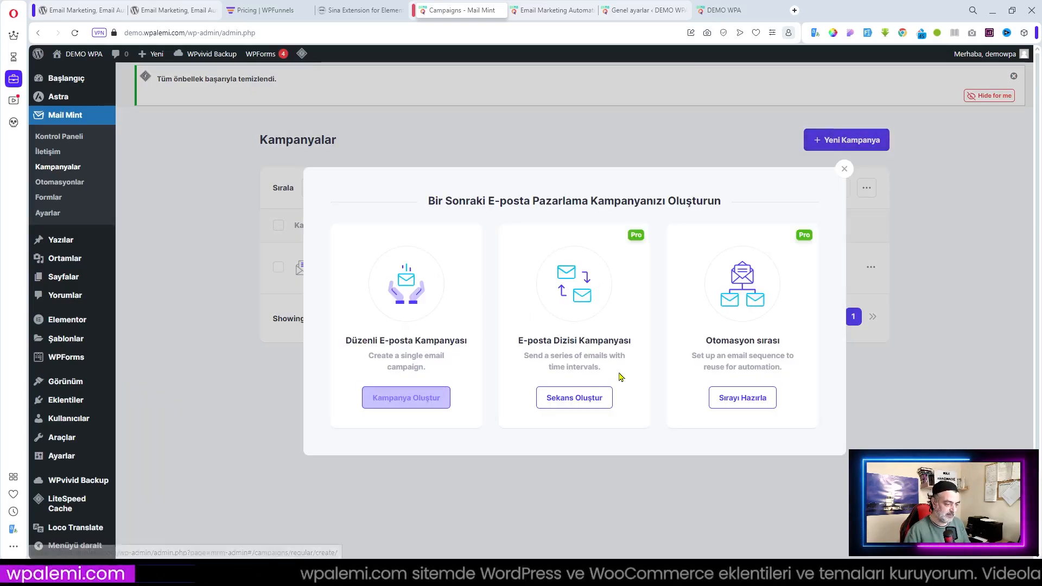
Create a regular email campaign and design it from scratch with Sıfırdan Başlayarak
click(399, 399)
scroll(721, 406, down, 3)
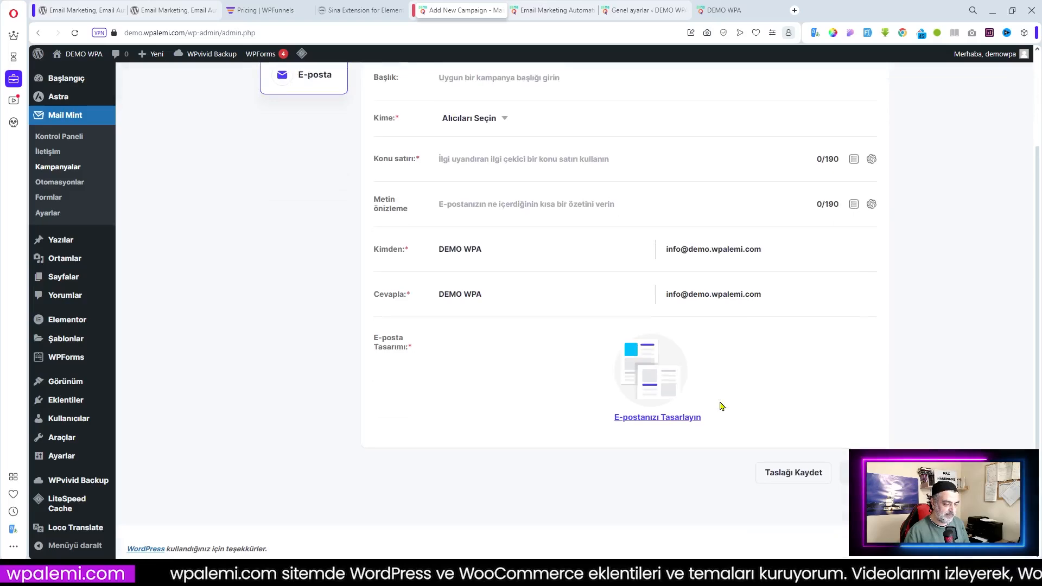
click(668, 419)
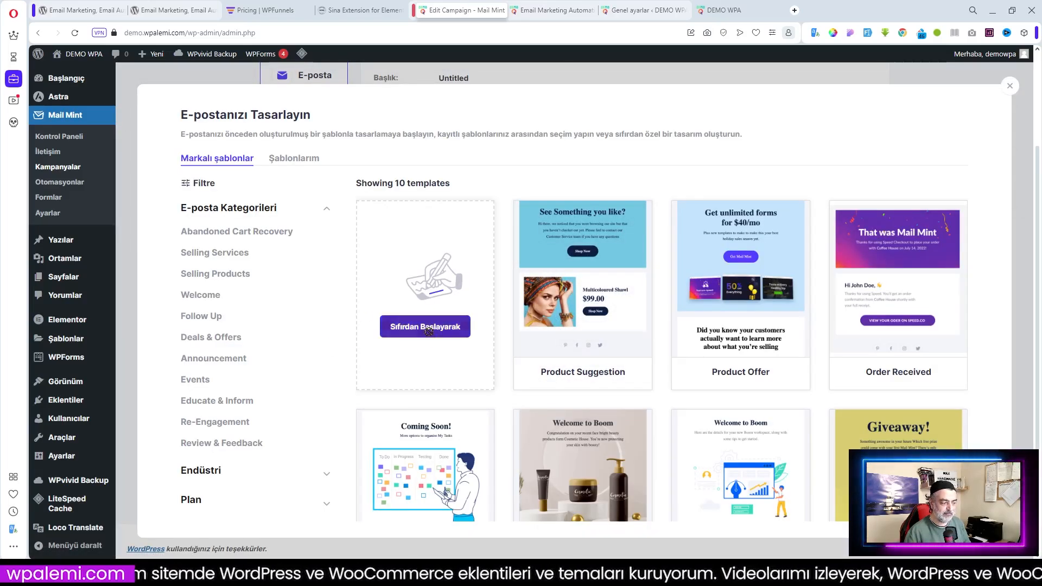
click(428, 328)
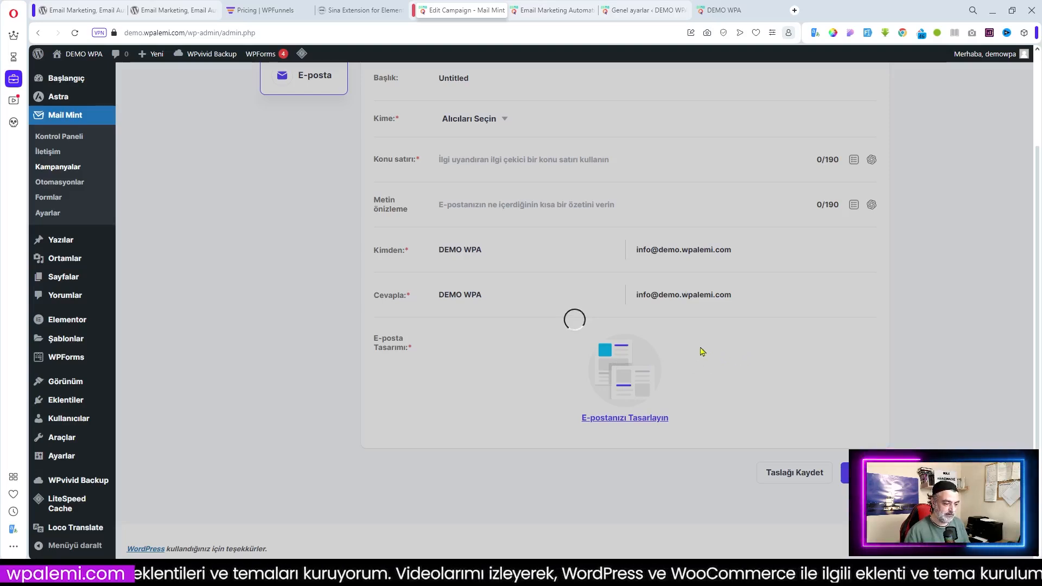
Reload the stuck campaign page with F5 and confirm Yeniden Yükle
scroll(700, 354, up, 3)
key(F5)
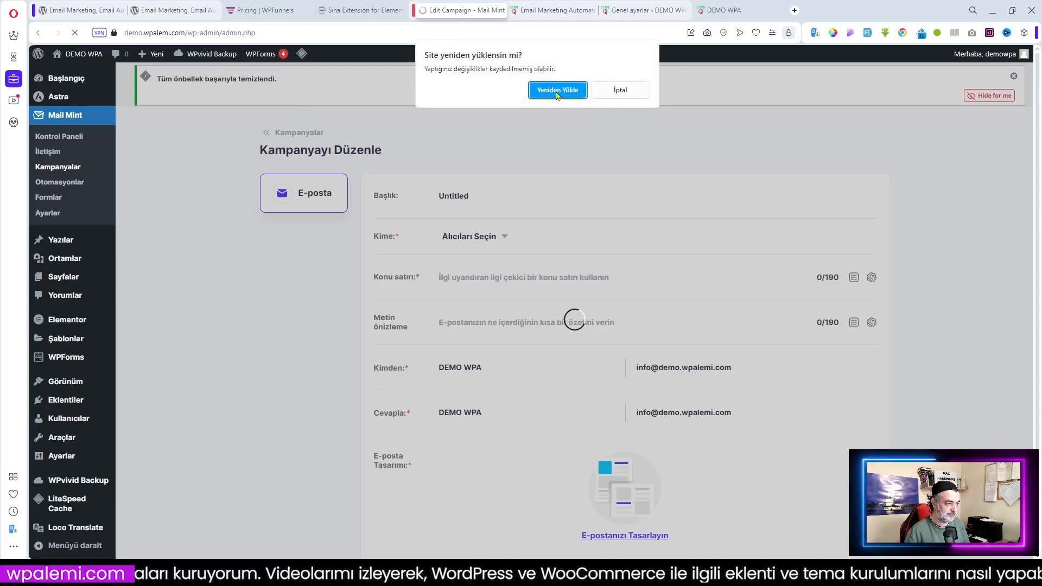
key(Return)
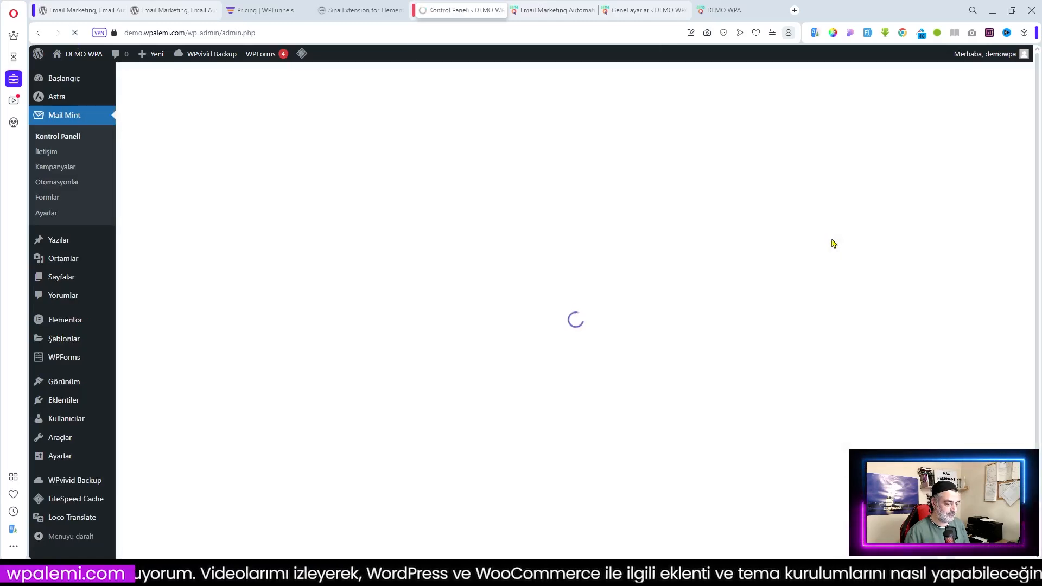
Save the Untitled campaign as a draft and go back to the Kampanyalar list
click(456, 154)
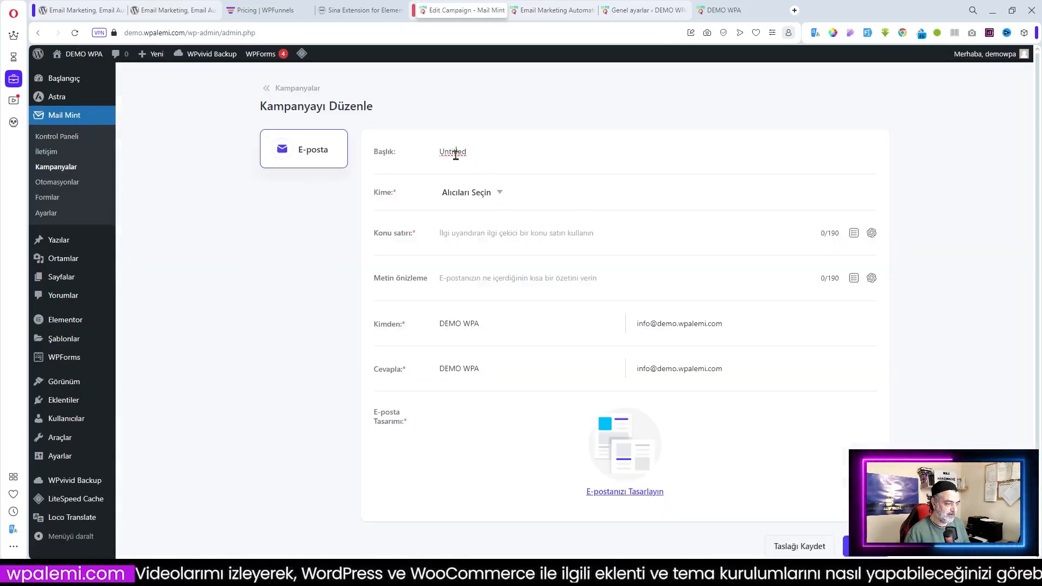
scroll(676, 431, down, 3)
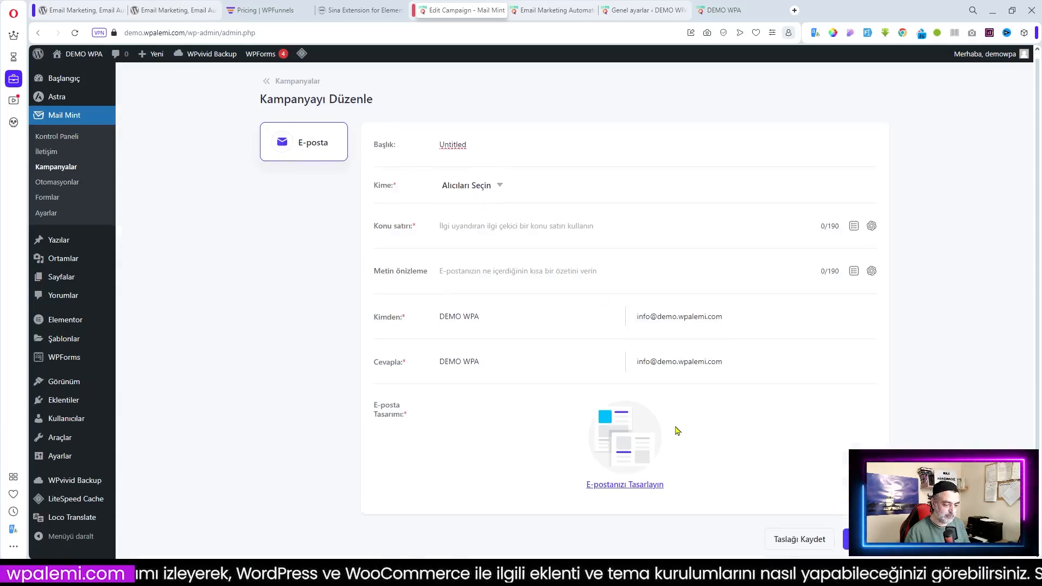
click(799, 473)
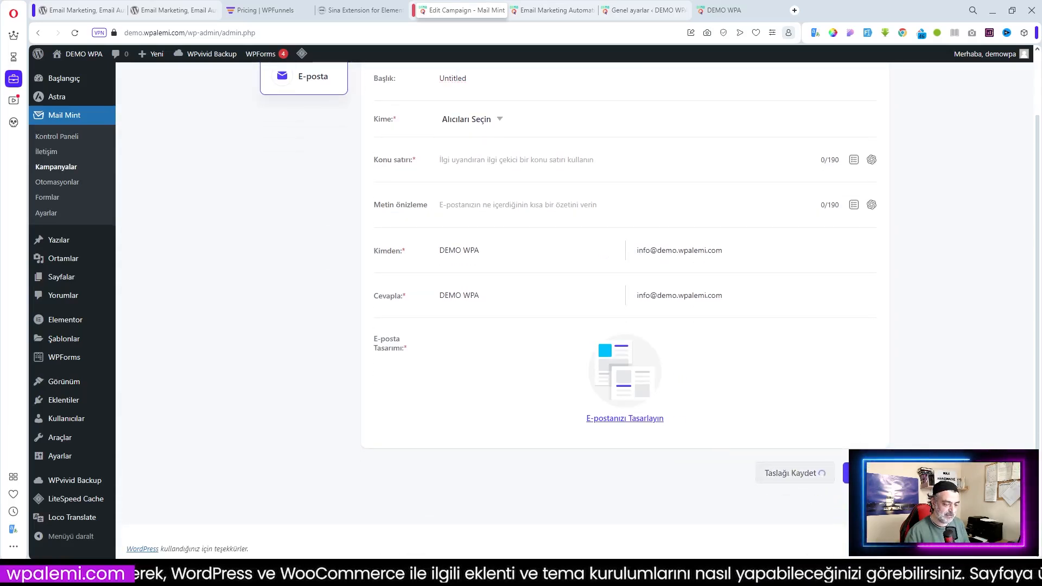
scroll(402, 168, up, 3)
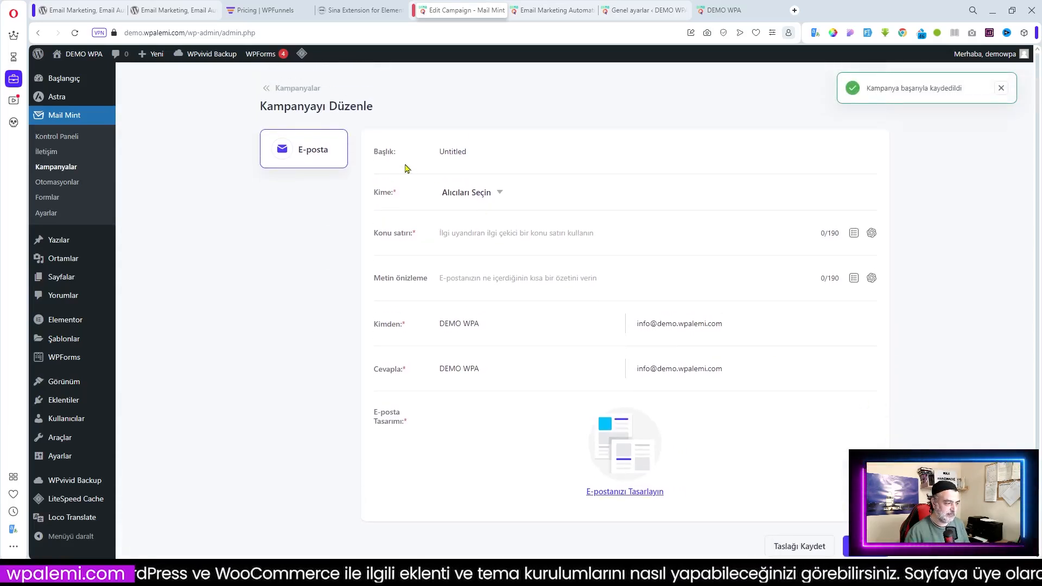
click(33, 166)
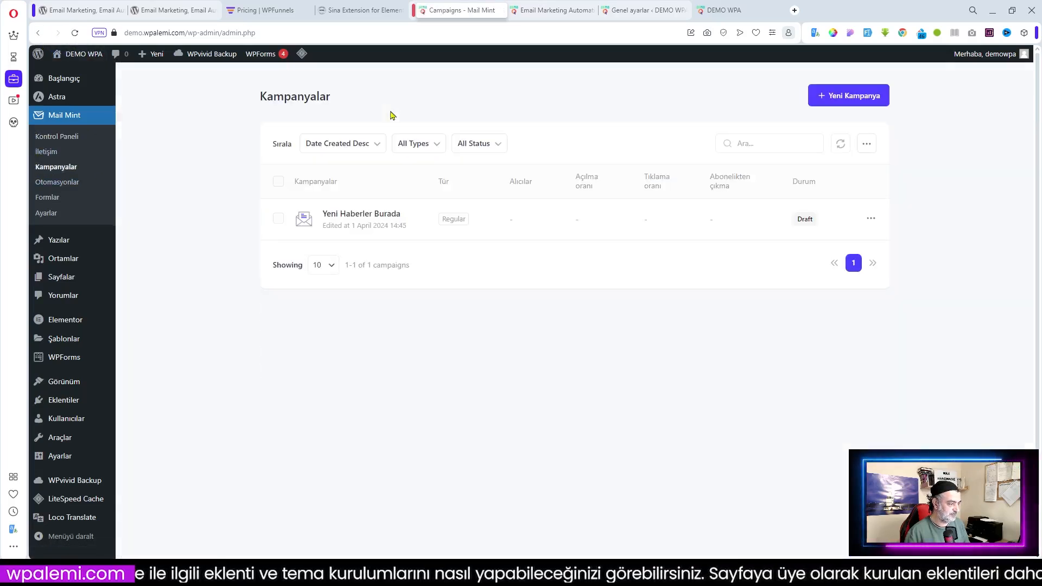
Purge all site caches with LiteSpeed's Tümünü temizle and reopen Kampanyalar
mouse_move(302, 54)
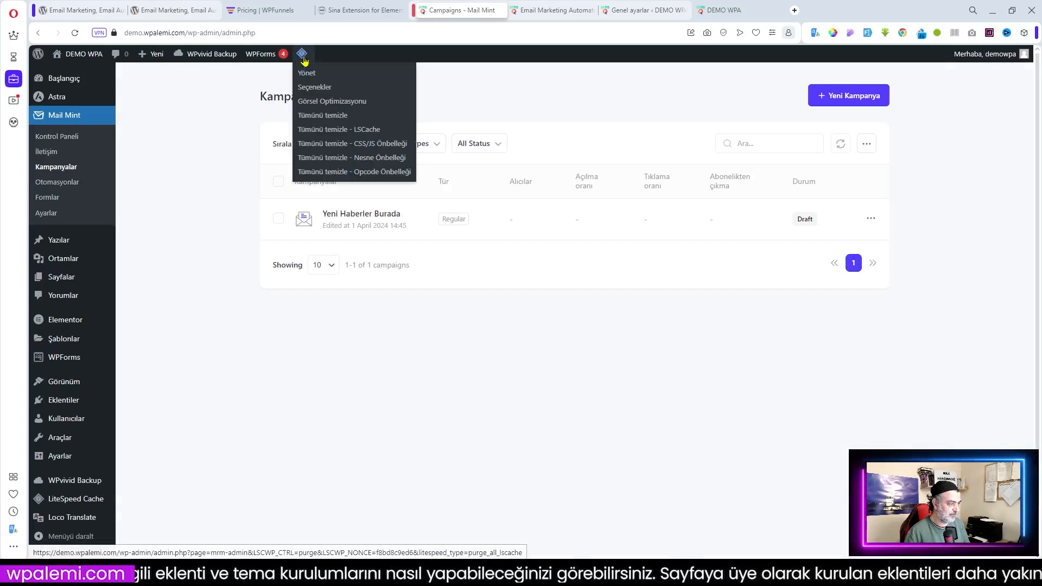
click(322, 115)
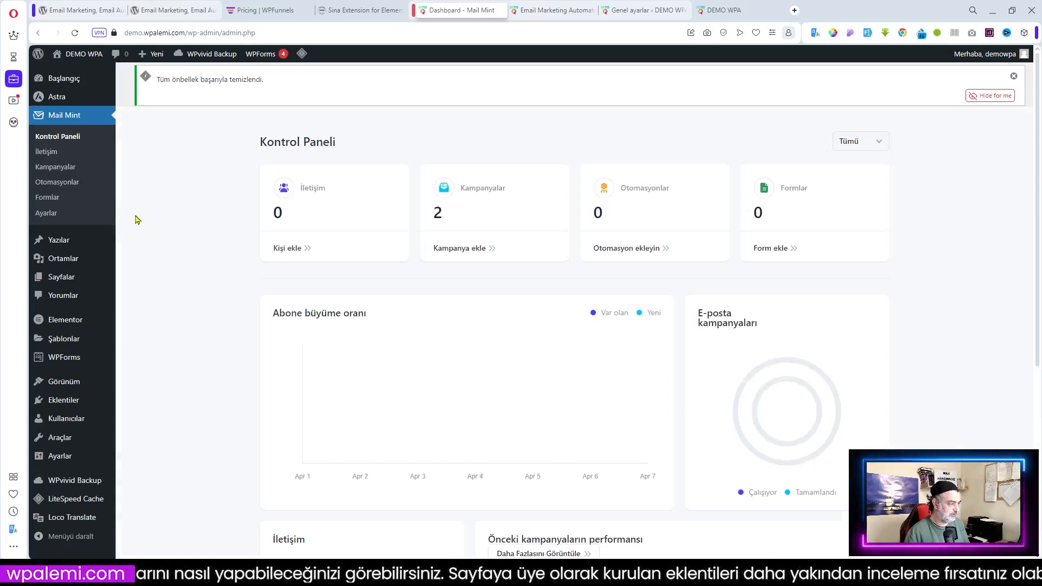
click(54, 166)
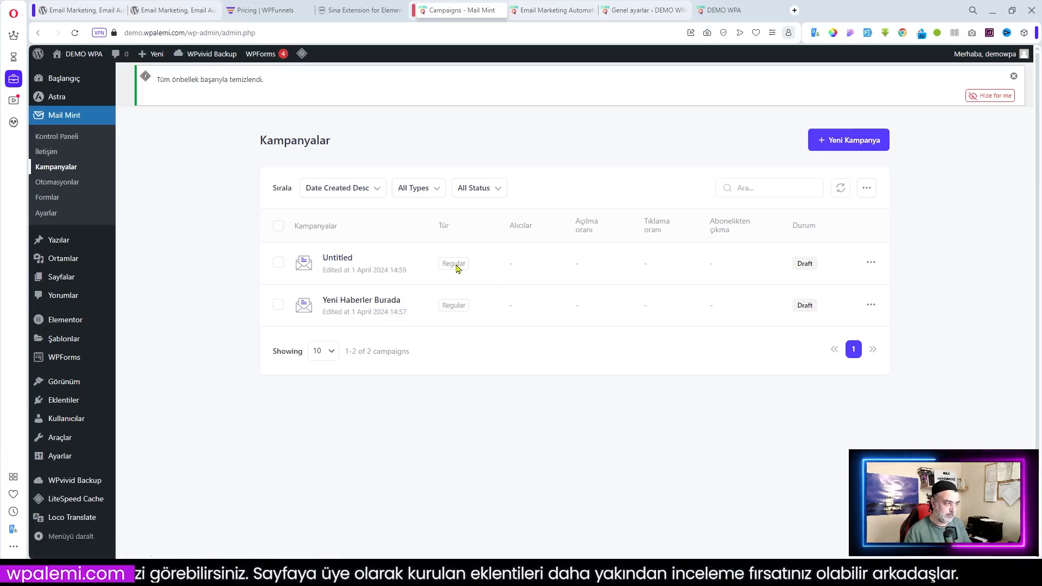
mouse_move(302, 53)
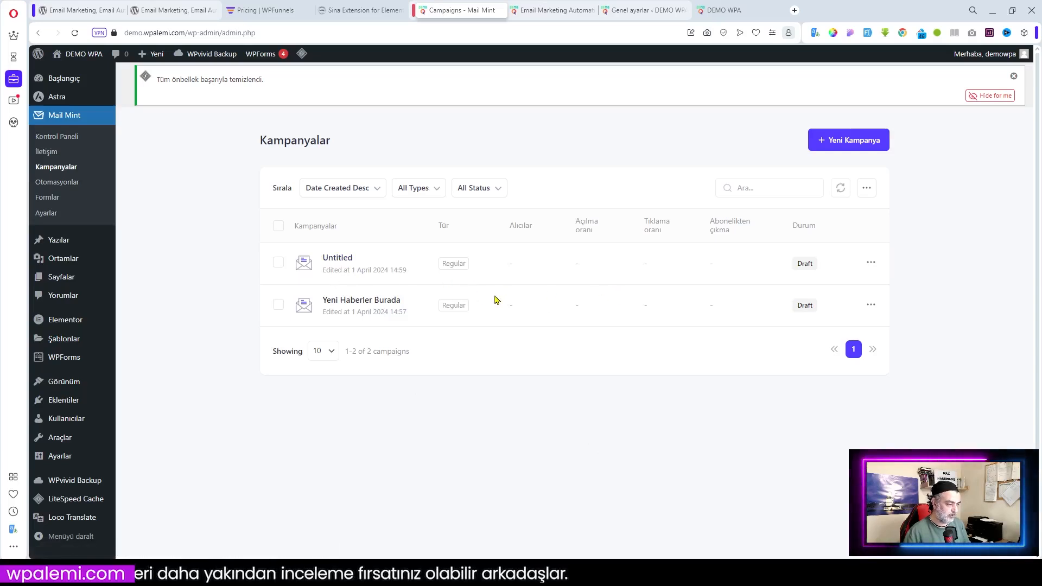
Open the Untitled campaign's template, review the 'Design your email here!' starter, and save it
click(339, 261)
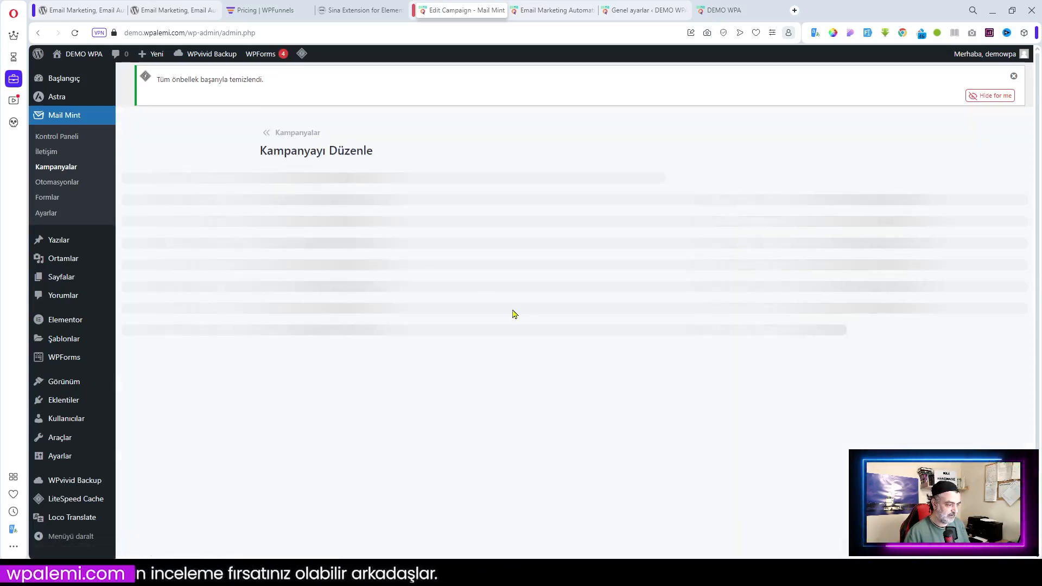
scroll(618, 407, down, 4)
click(625, 419)
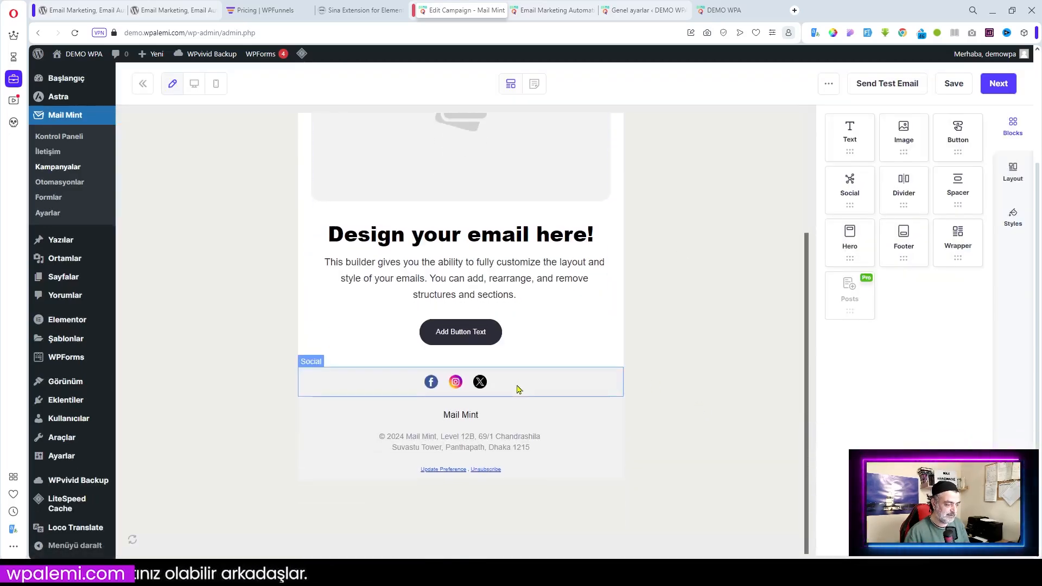
scroll(516, 389, up, 3)
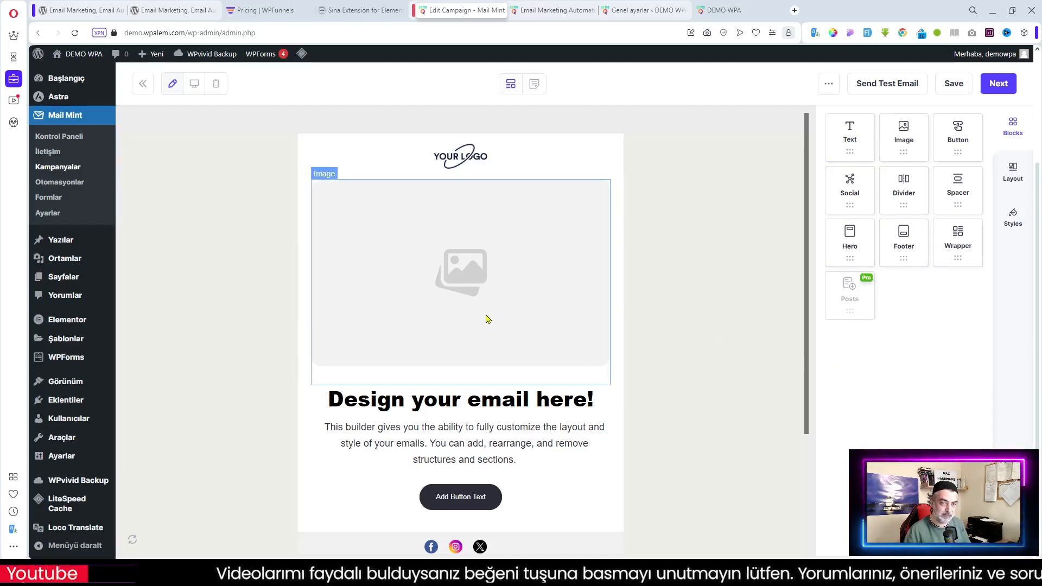
scroll(488, 320, down, 3)
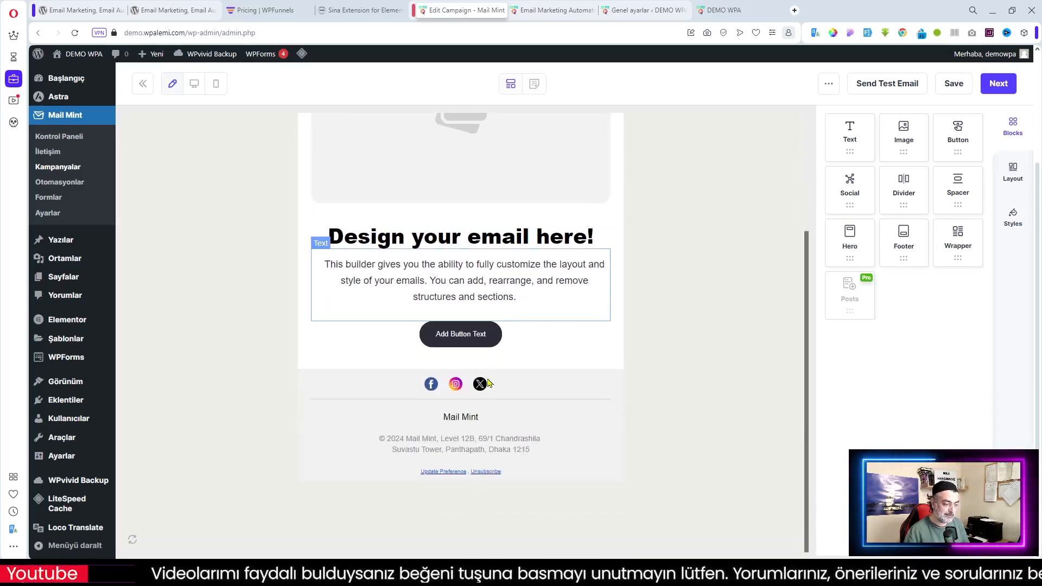
scroll(547, 409, up, 3)
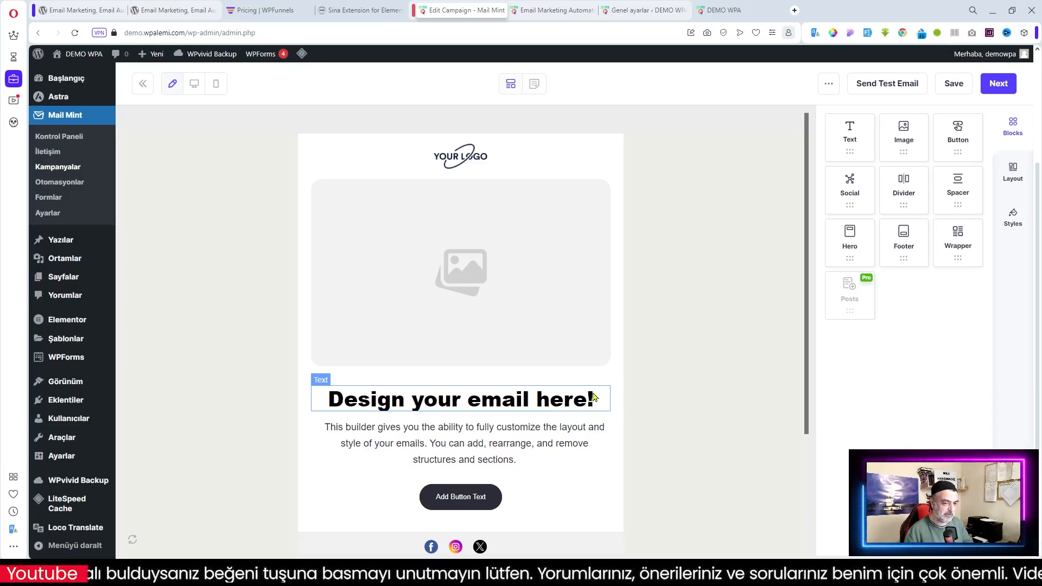
click(1000, 85)
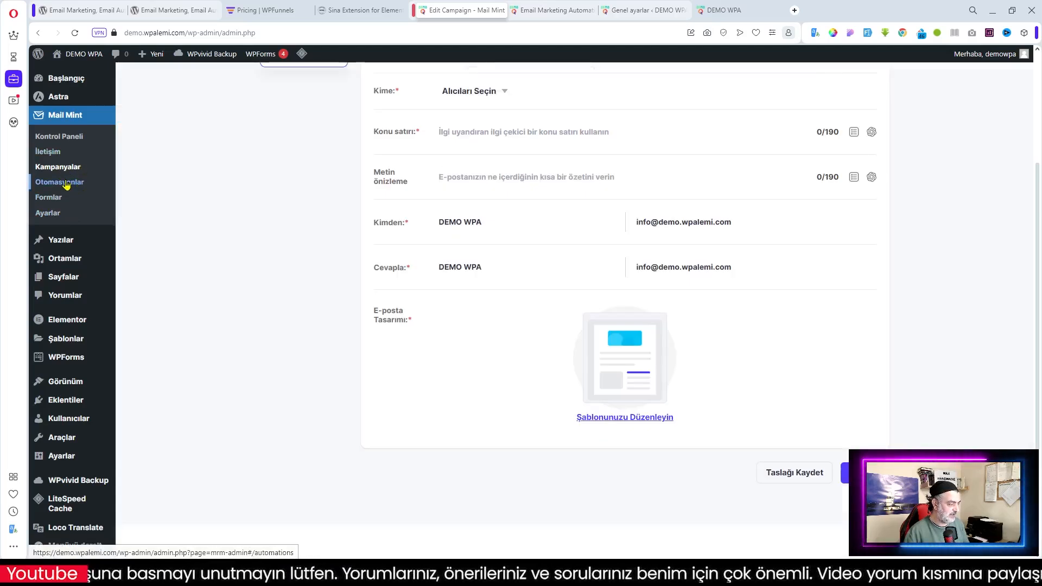
Start a new automation from Otomasyonlar and browse the ready-made template cards, such as New User Welcome Email
click(64, 183)
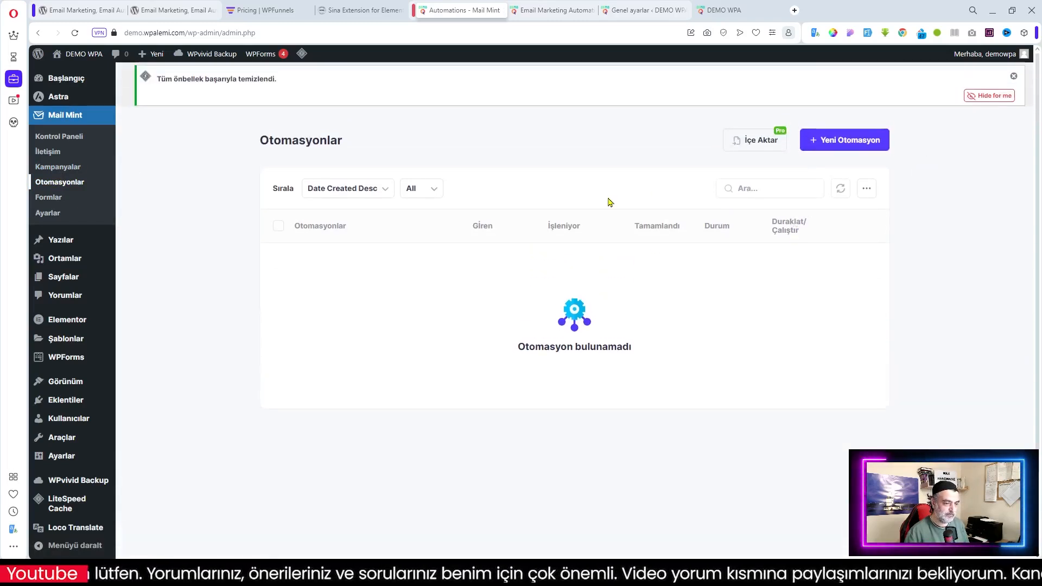
click(847, 143)
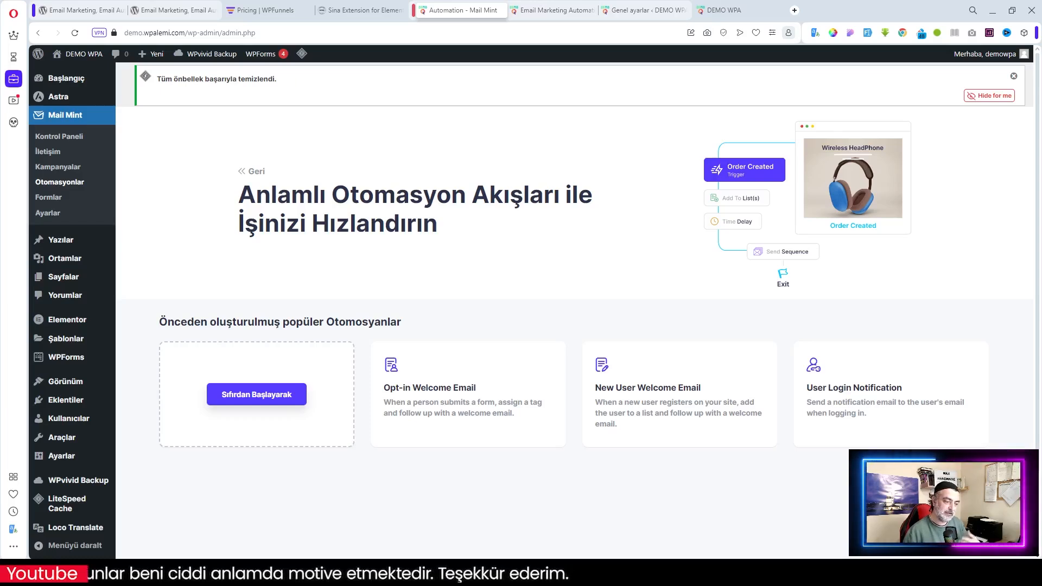
mouse_move(865, 437)
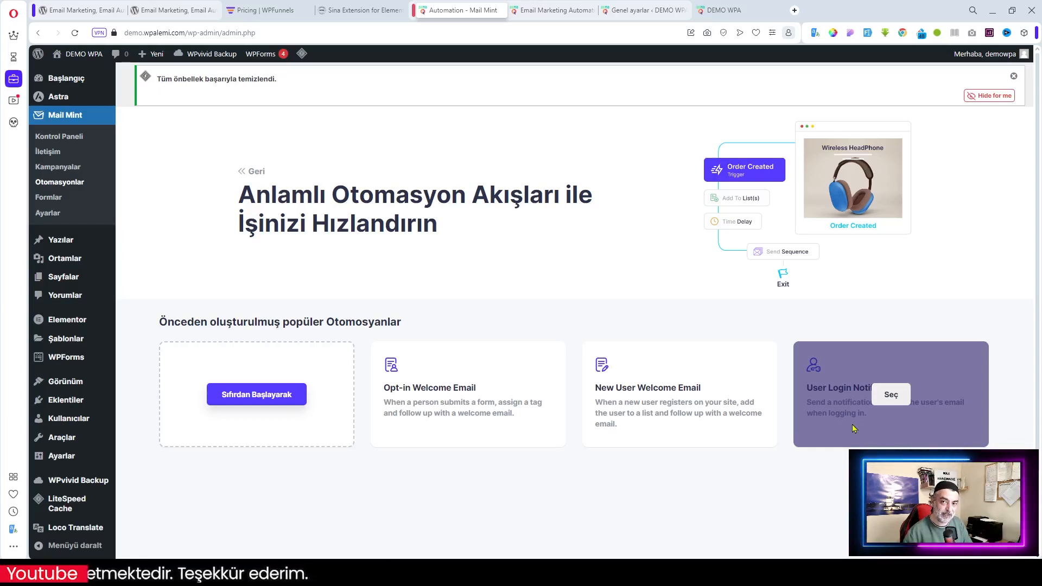
mouse_move(646, 409)
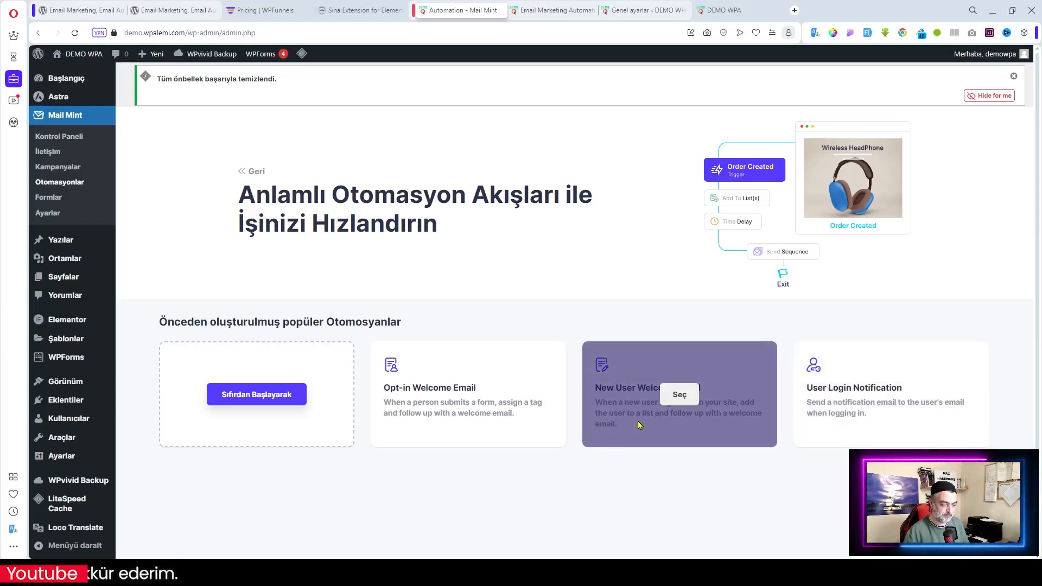
mouse_move(431, 409)
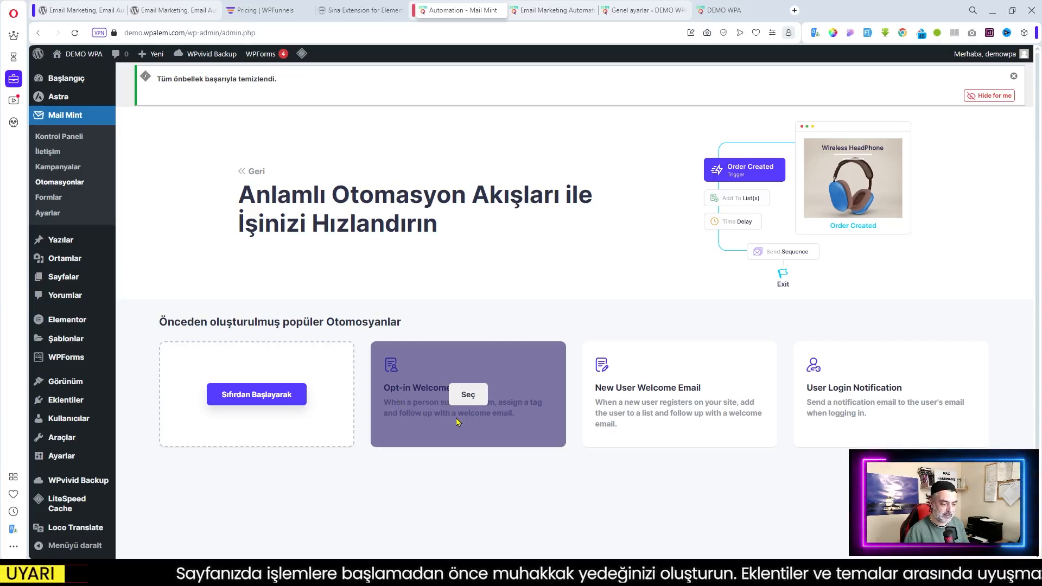
mouse_move(682, 417)
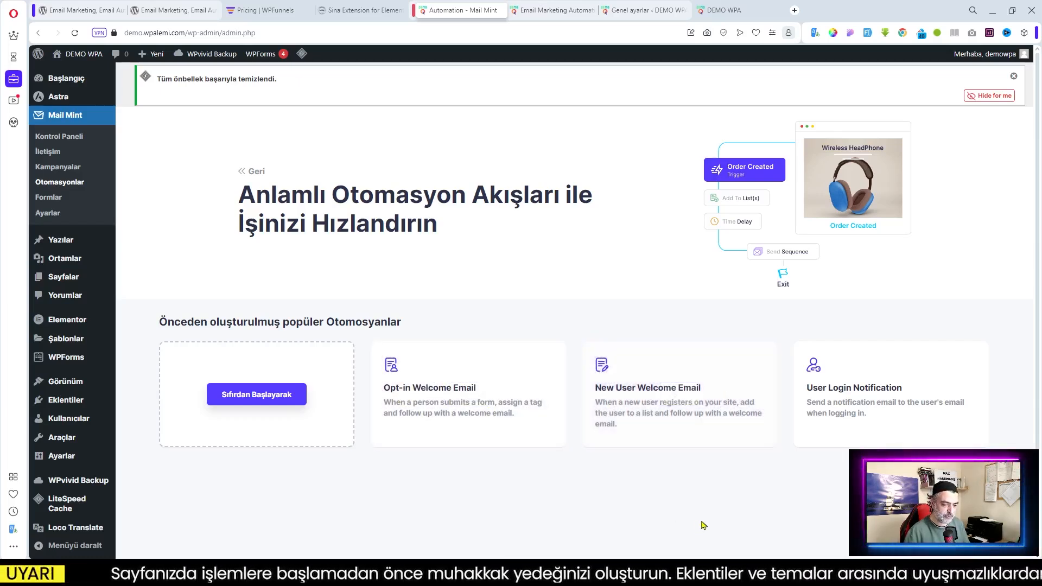
mouse_move(681, 443)
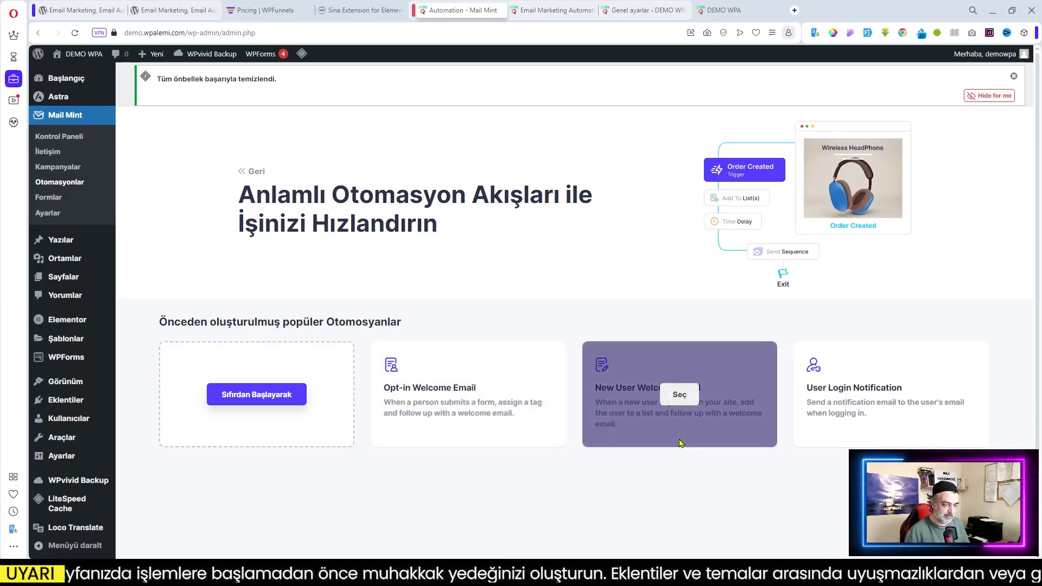
Create a draft automation from the New User Welcome Email template and show its trigger settings
click(678, 398)
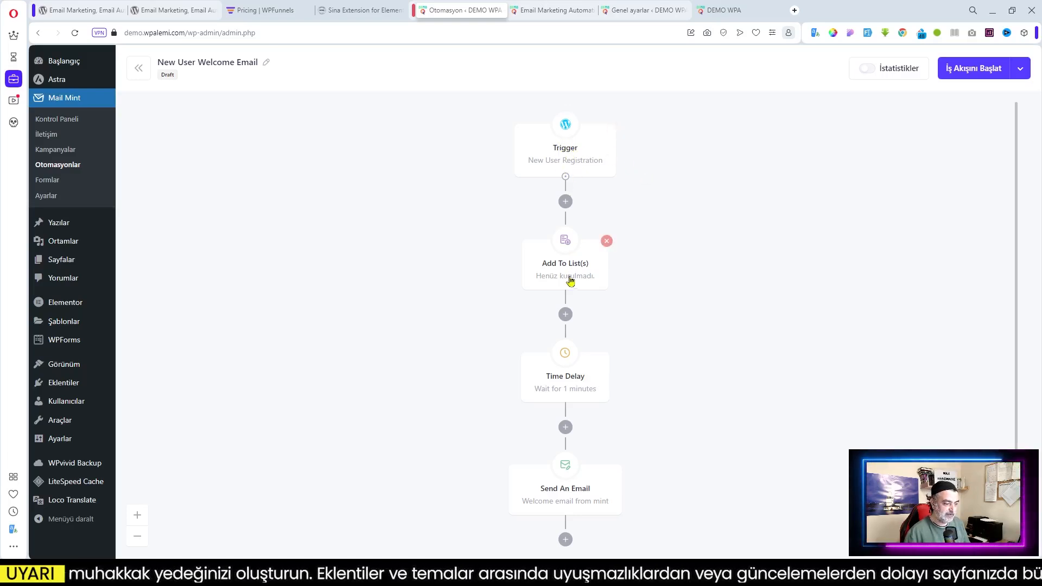
click(565, 133)
Select the trigger description text, then bring up the Loco Translate editor for mrm-tr_TR.po
drag(825, 174, 904, 184)
right_click(904, 183)
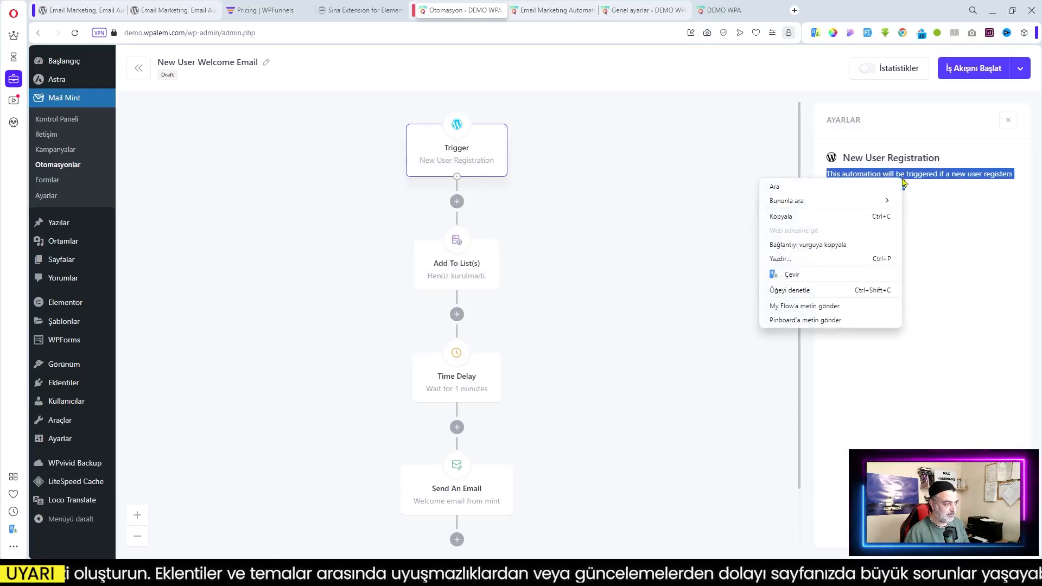
click(937, 244)
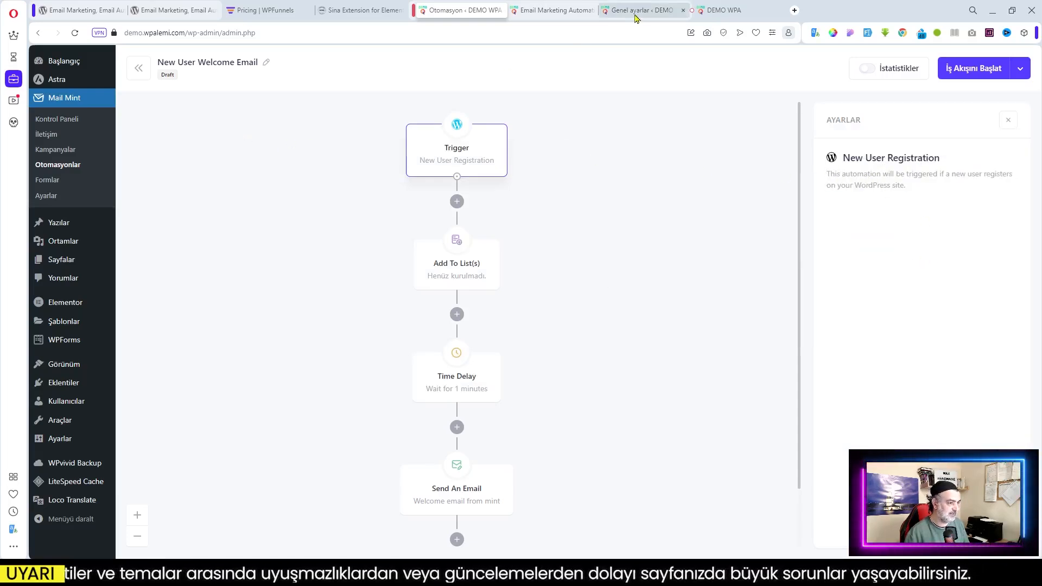
click(553, 9)
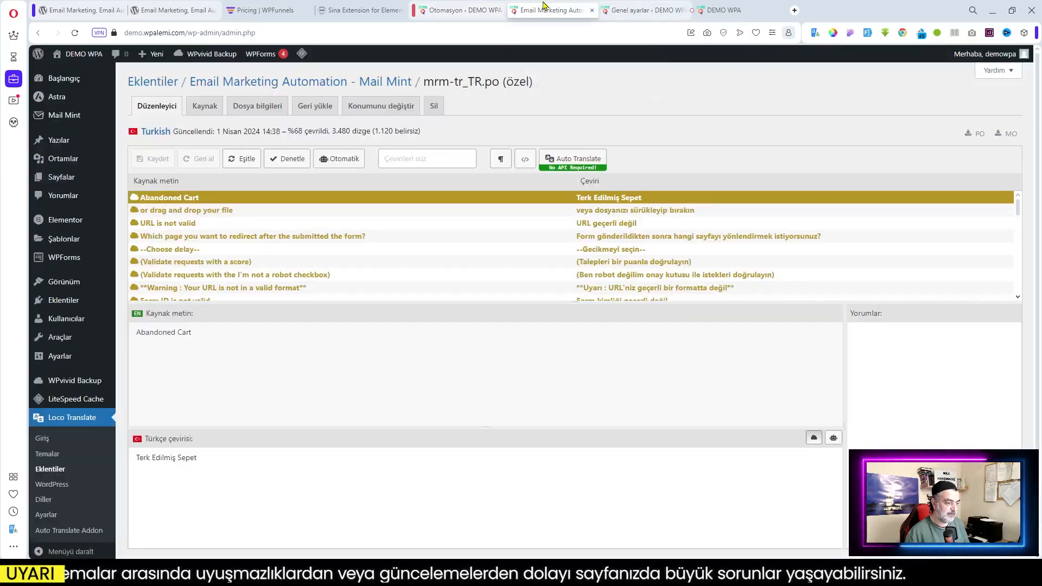
Relocate the Turkish Mail Mint translation files to the System folder, languages/plugins/mrm-tr_TR.po
click(275, 87)
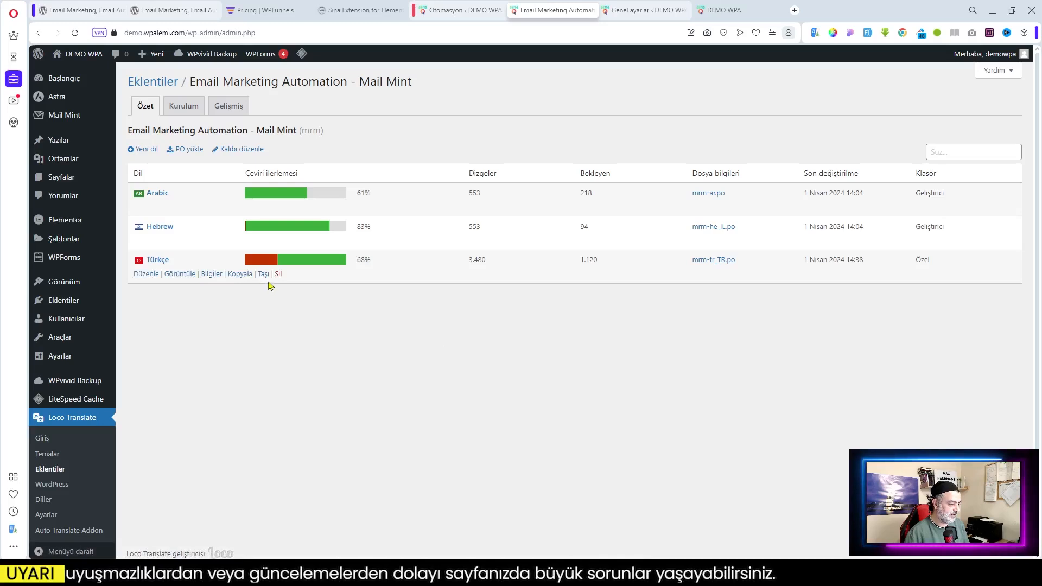
click(265, 274)
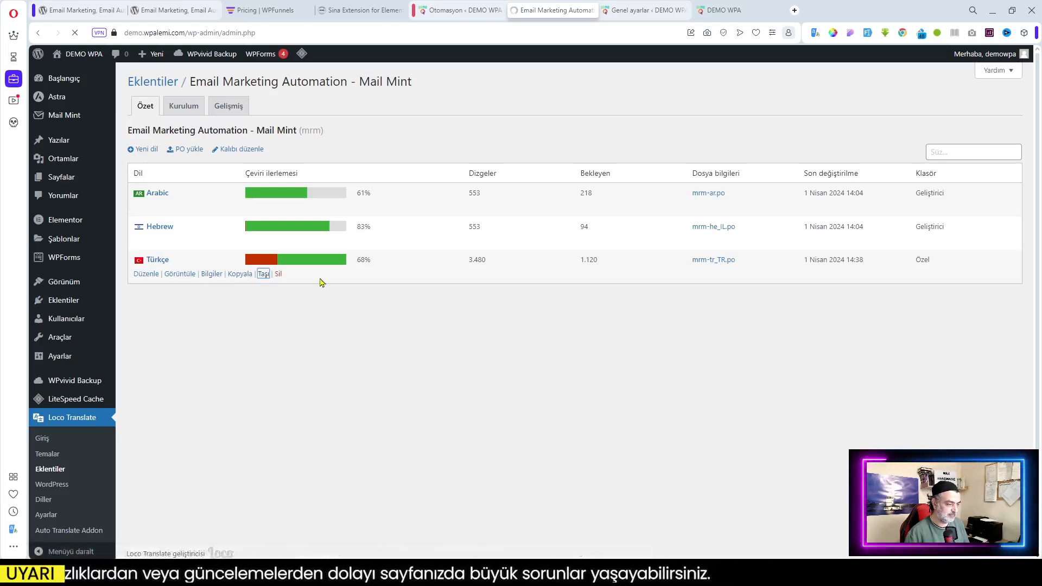
click(322, 225)
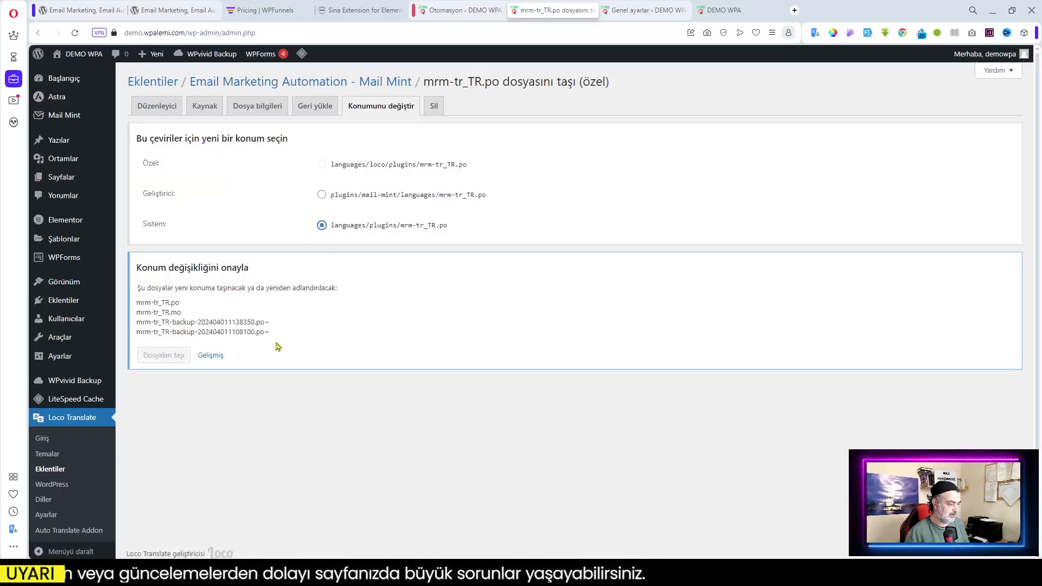
click(163, 389)
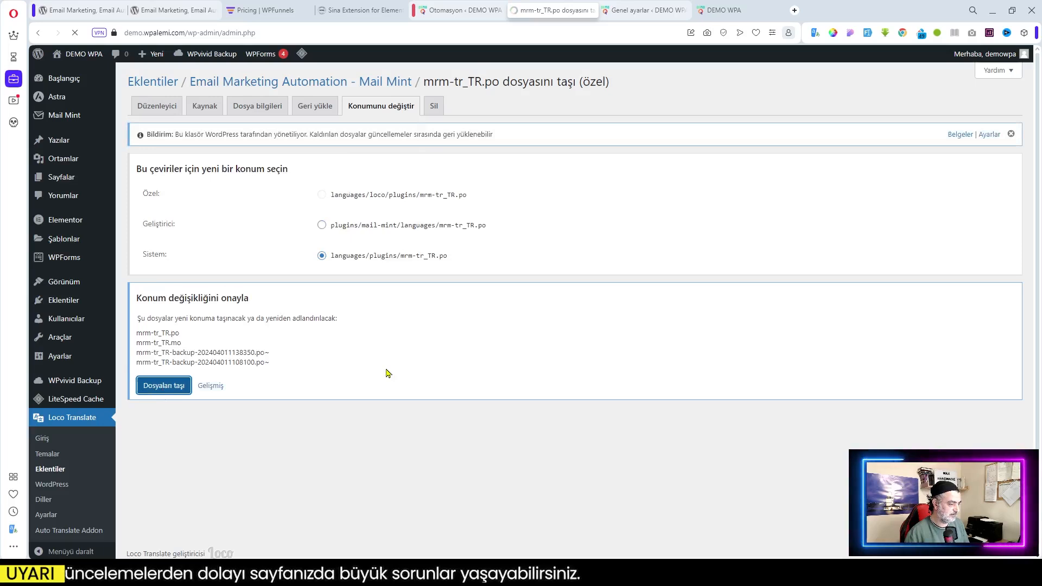
Rename the welcome automation to 'Yeni Hoş Geldin E-Postası'
click(467, 9)
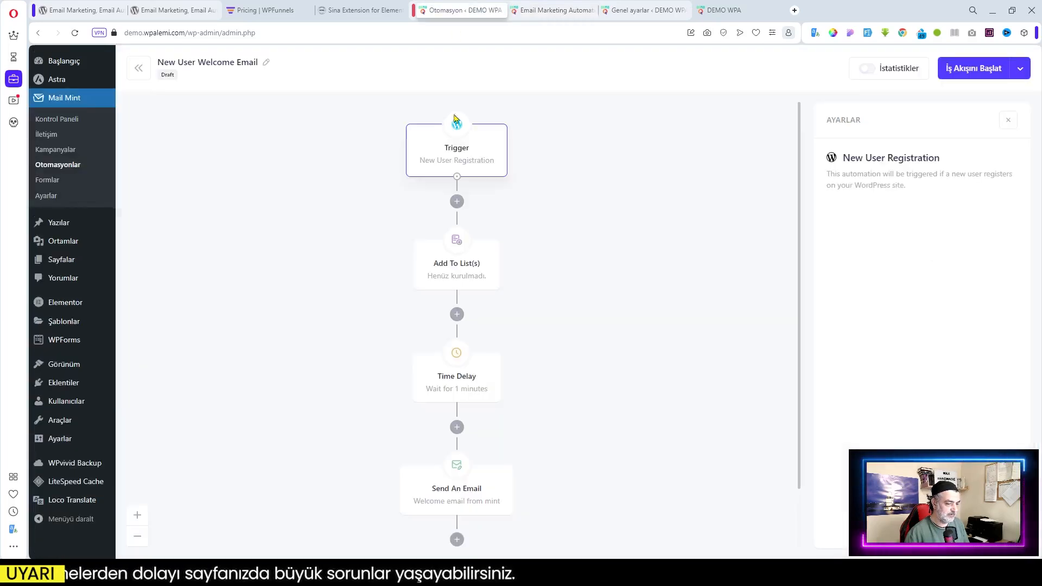
click(74, 33)
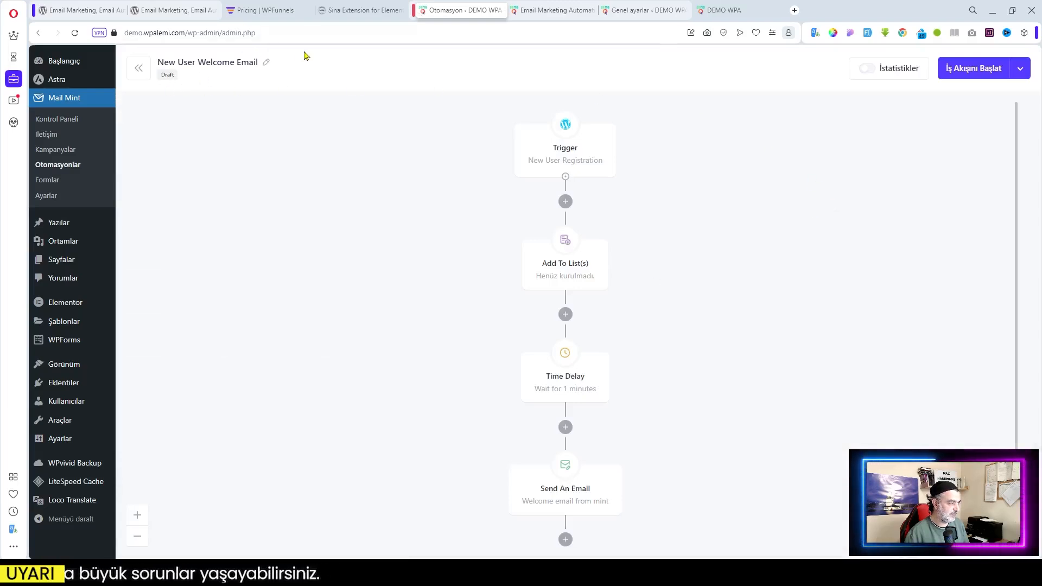
click(265, 62)
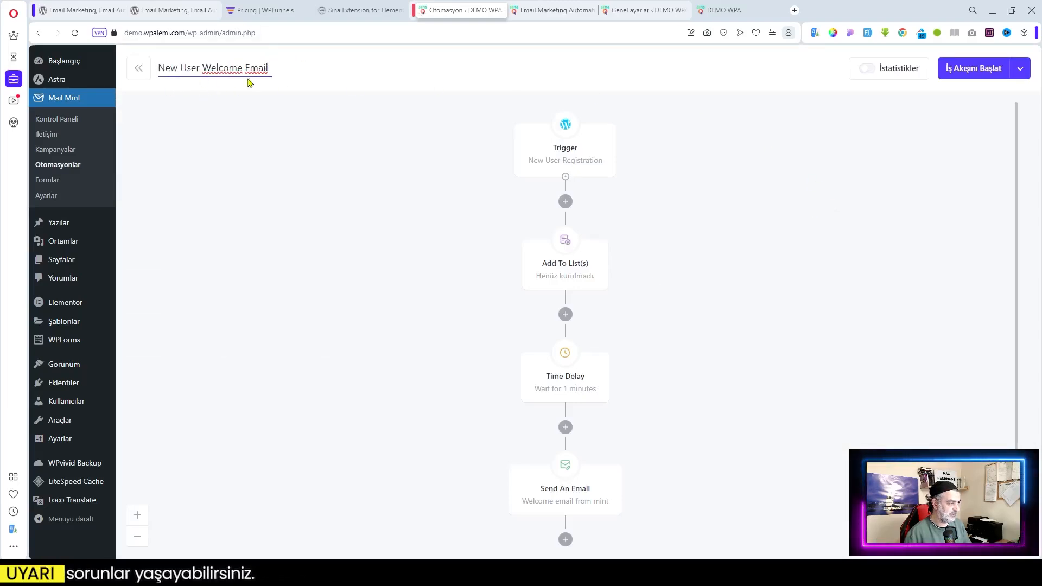
drag(157, 68, 313, 72)
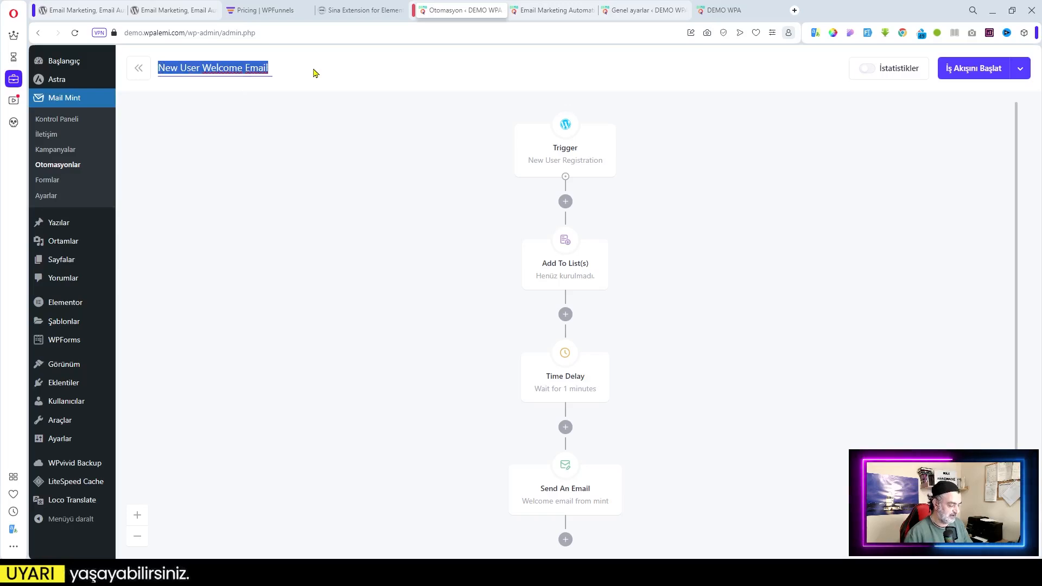
text(Yeni )
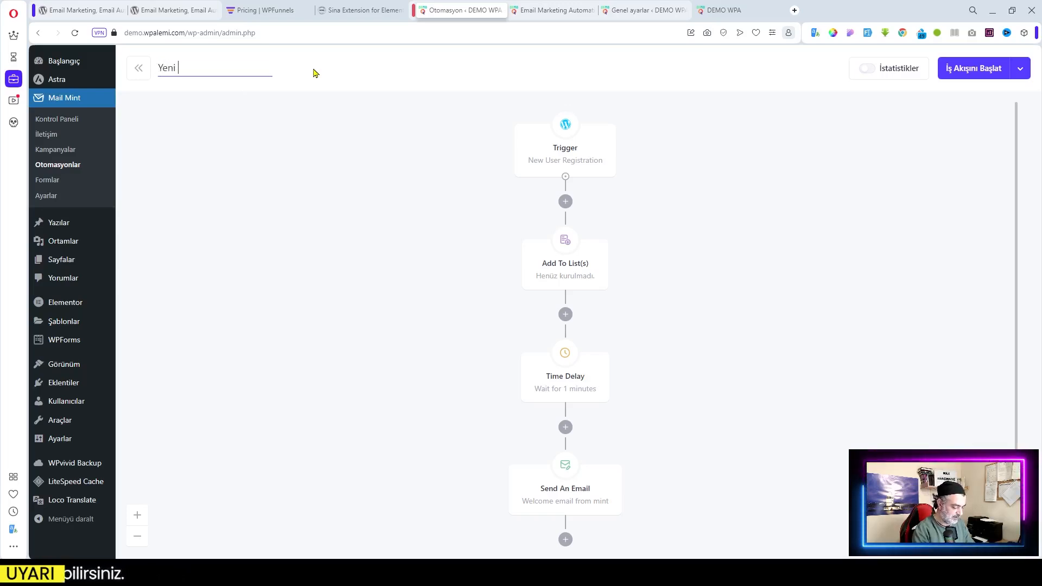
text(Hoş G)
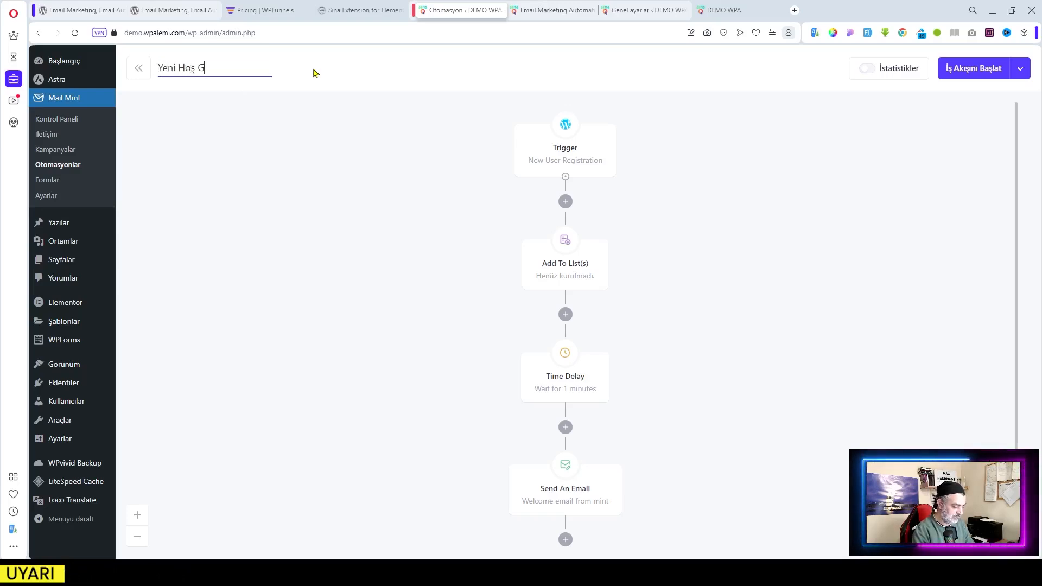
text(eldin E-Postası)
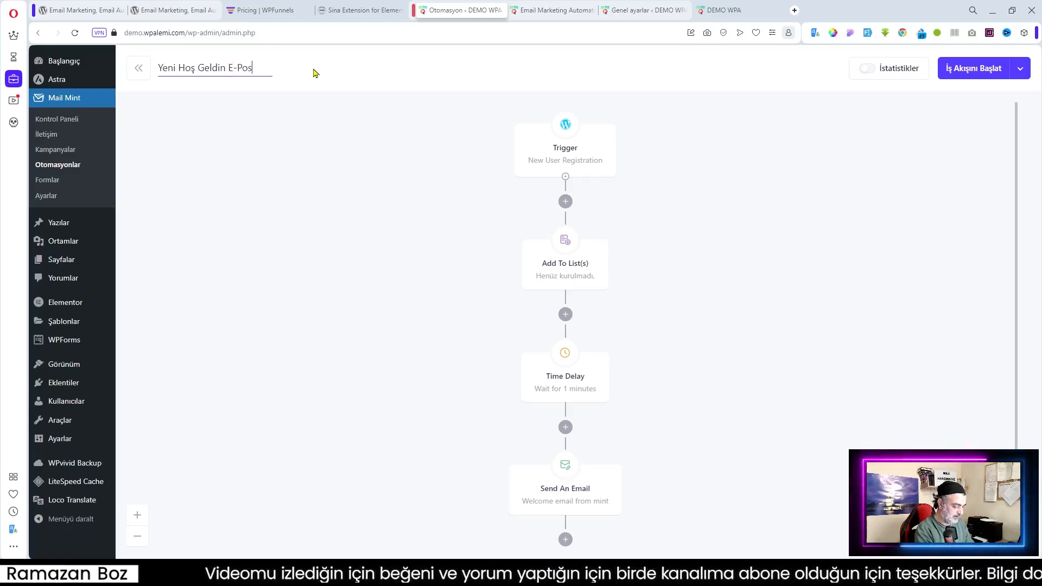
click(851, 142)
Start the workflow with İş Akışını Başlat and return to the Automations list
scroll(977, 182, down, 2)
scroll(974, 181, up, 2)
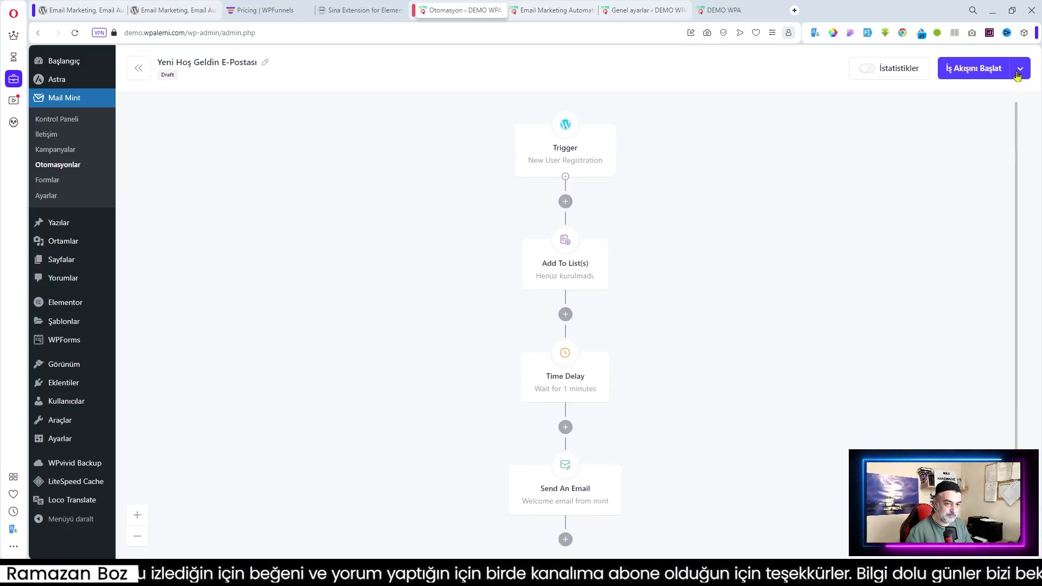
click(977, 69)
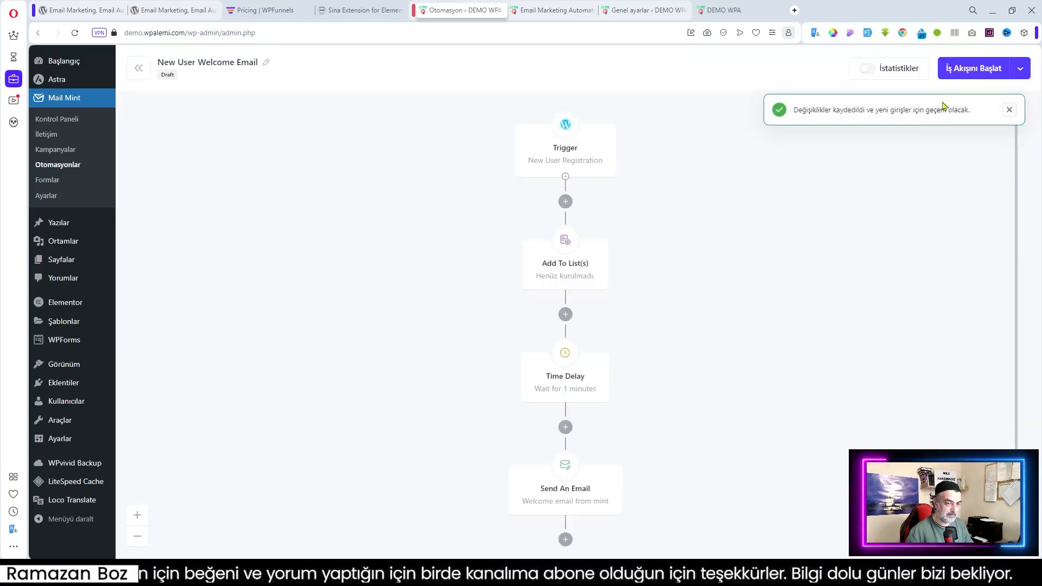
click(136, 69)
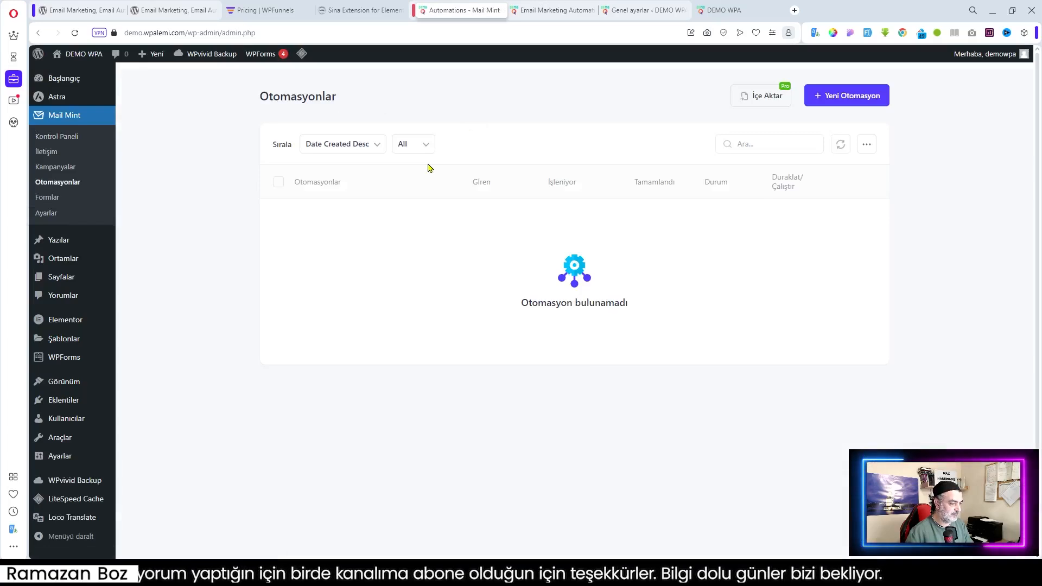
Purge the LiteSpeed cache, then reopen Yeni Hoş Geldin E-Postası and its New User Registration trigger
mouse_move(315, 57)
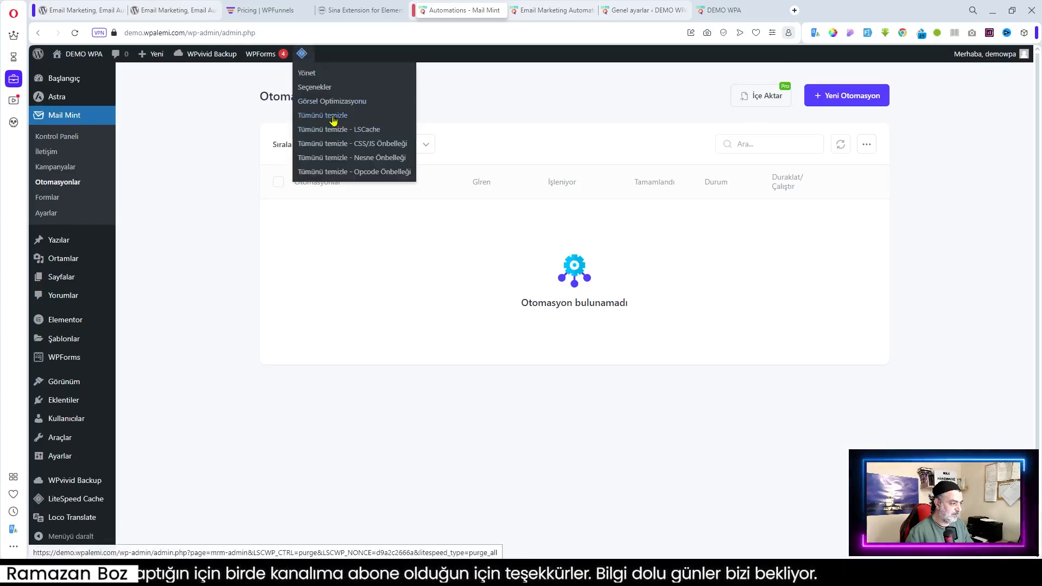
click(409, 114)
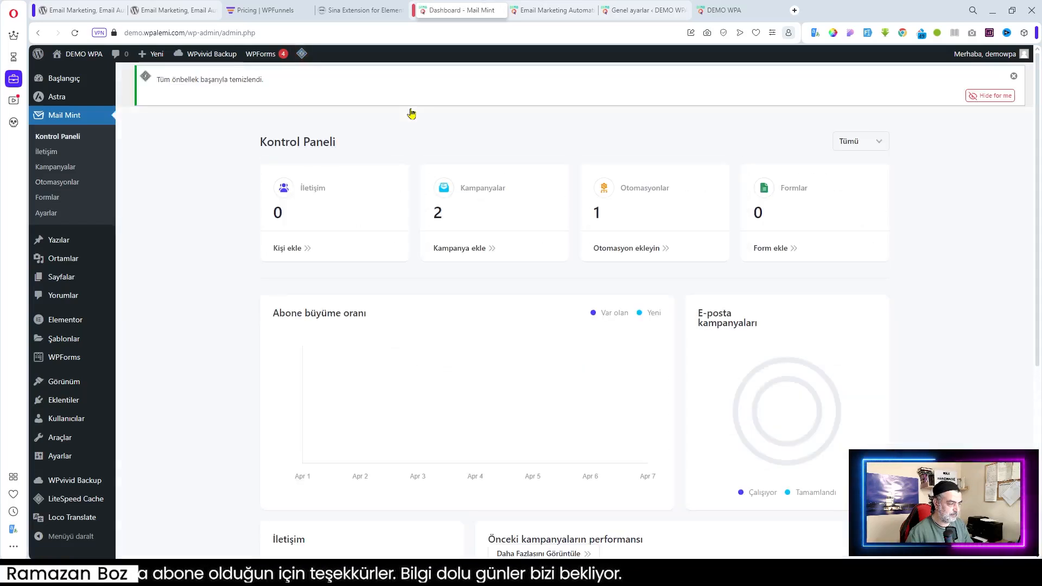
click(57, 182)
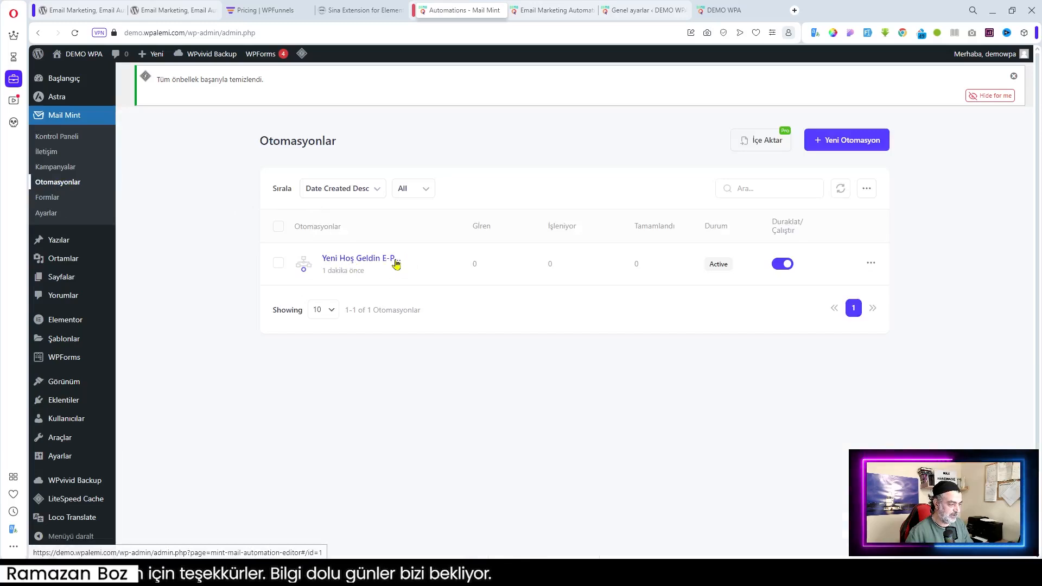
click(377, 264)
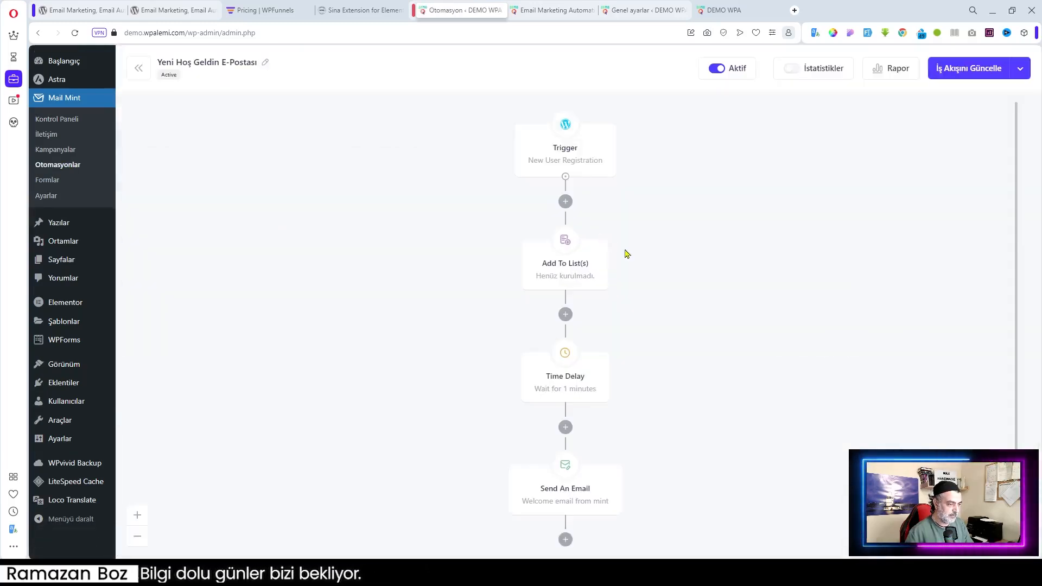
click(549, 155)
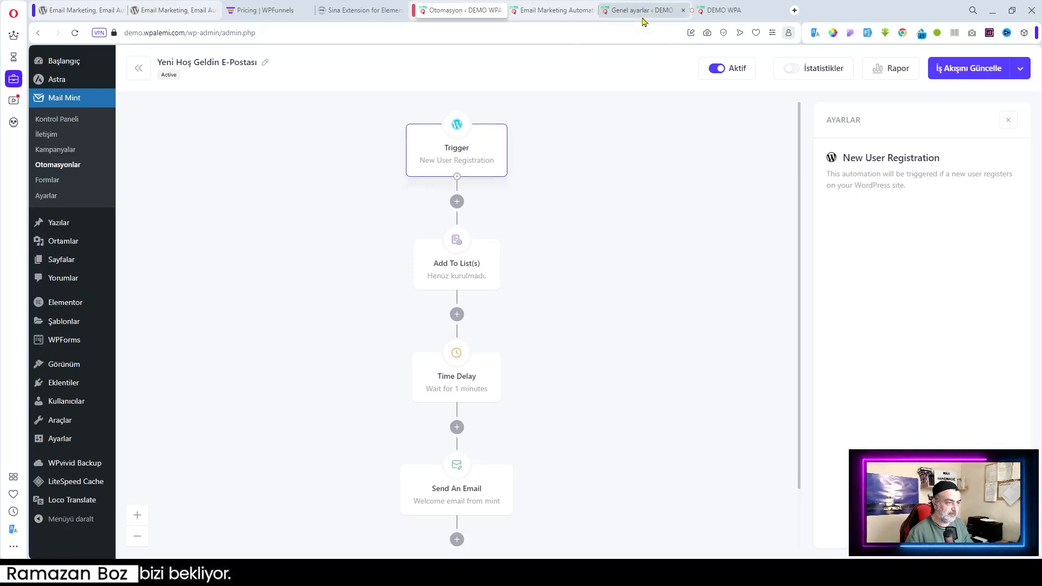
Move the Turkish translation files to the Geliştirici plugin languages folder and purge the LiteSpeed cache
click(553, 10)
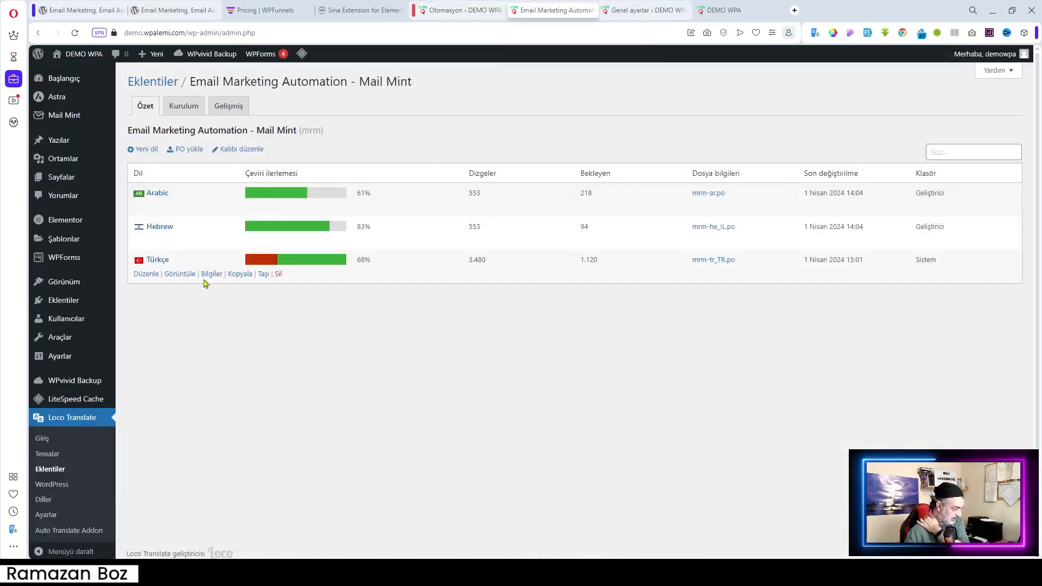
click(265, 274)
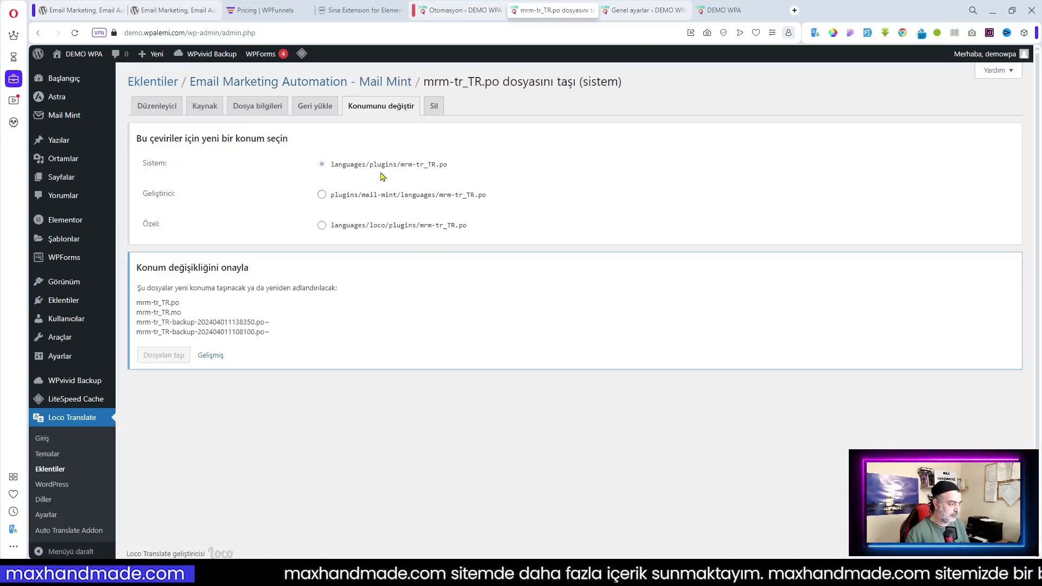
click(321, 194)
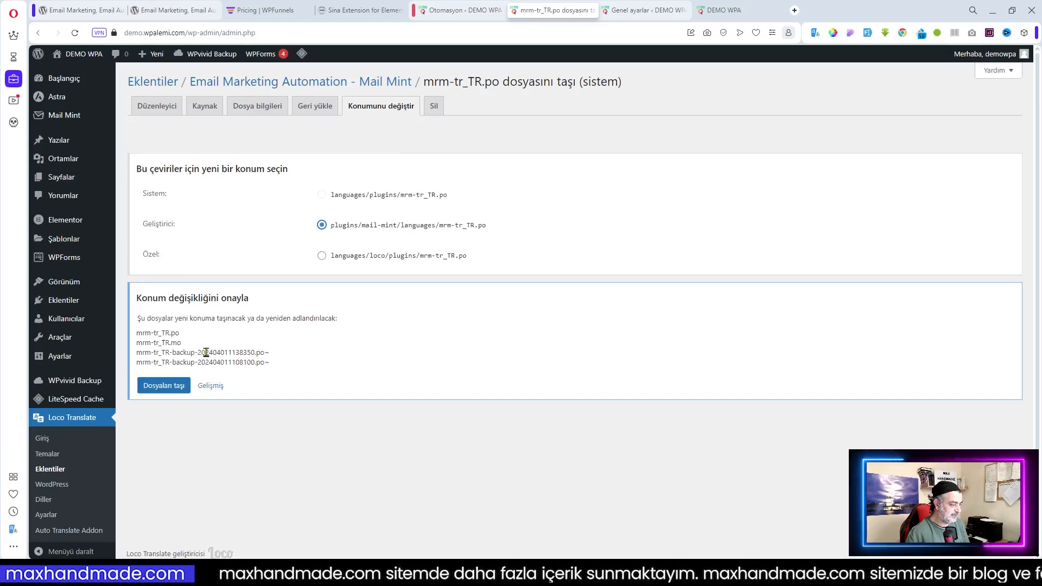
click(158, 386)
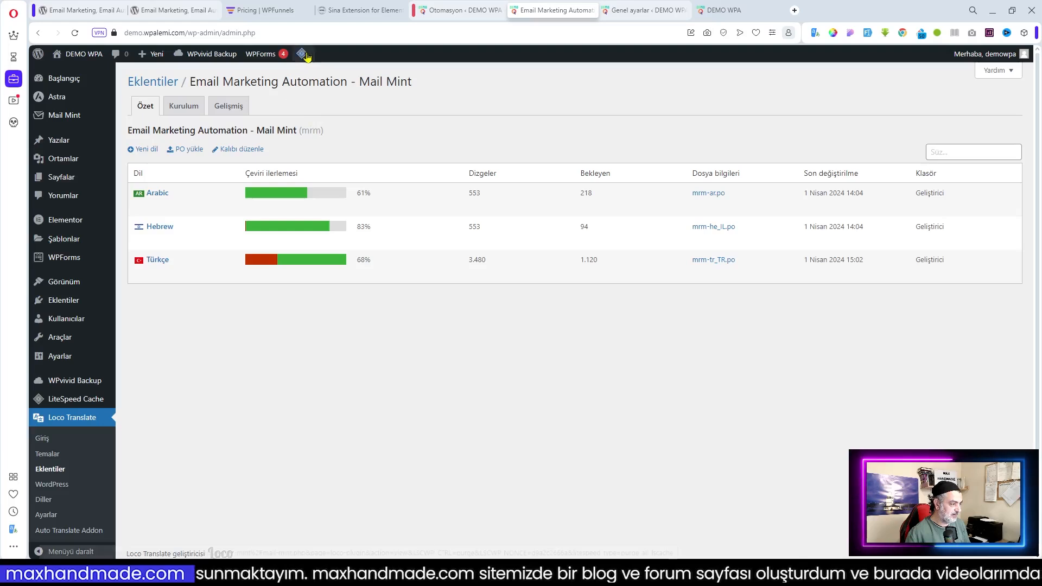
mouse_move(302, 54)
click(321, 116)
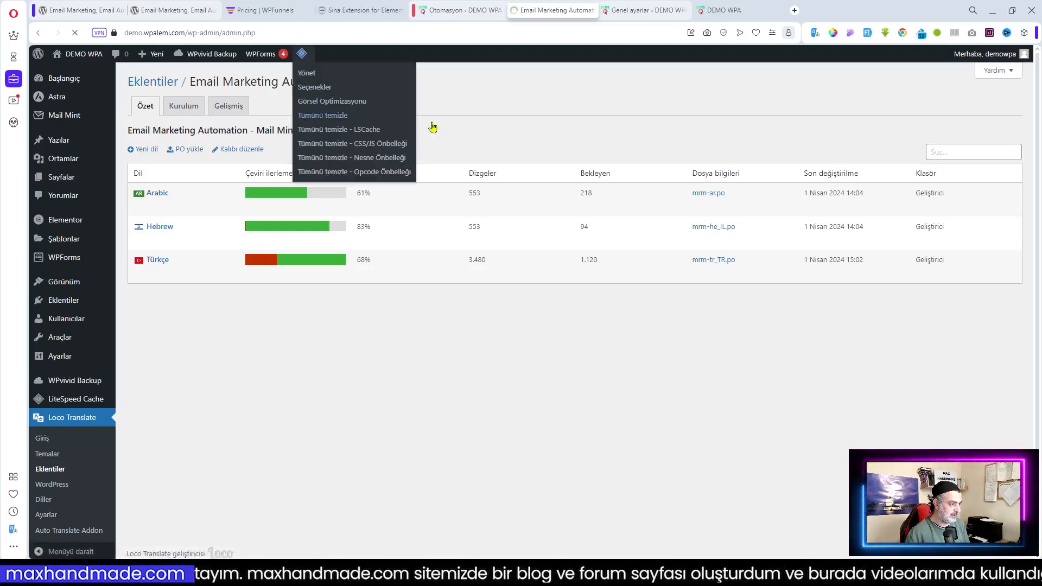
Reopen the Yeni Hoş Geldin E-Postası workflow and show its trigger settings
click(450, 13)
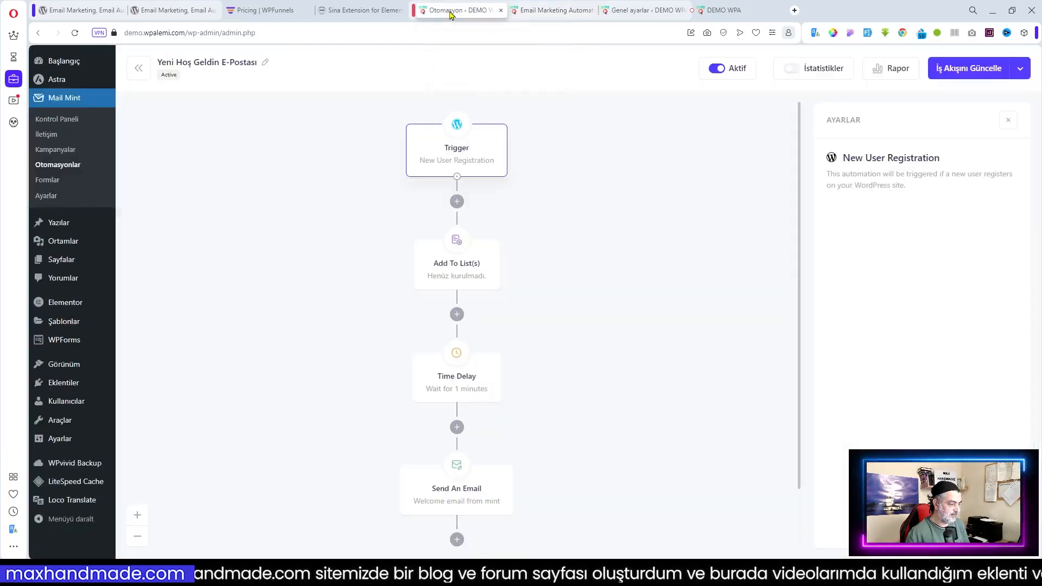
click(143, 74)
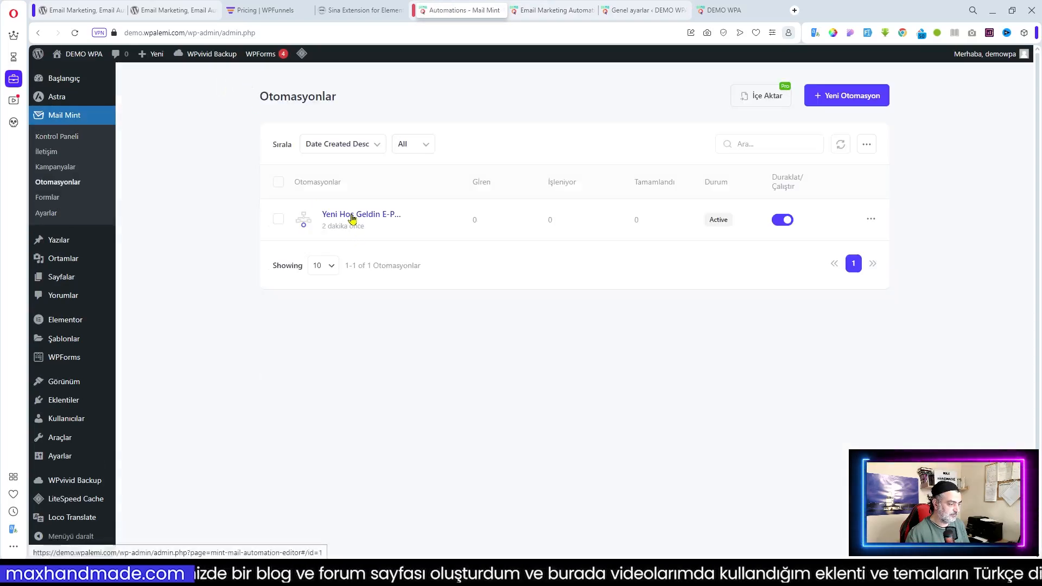
click(352, 218)
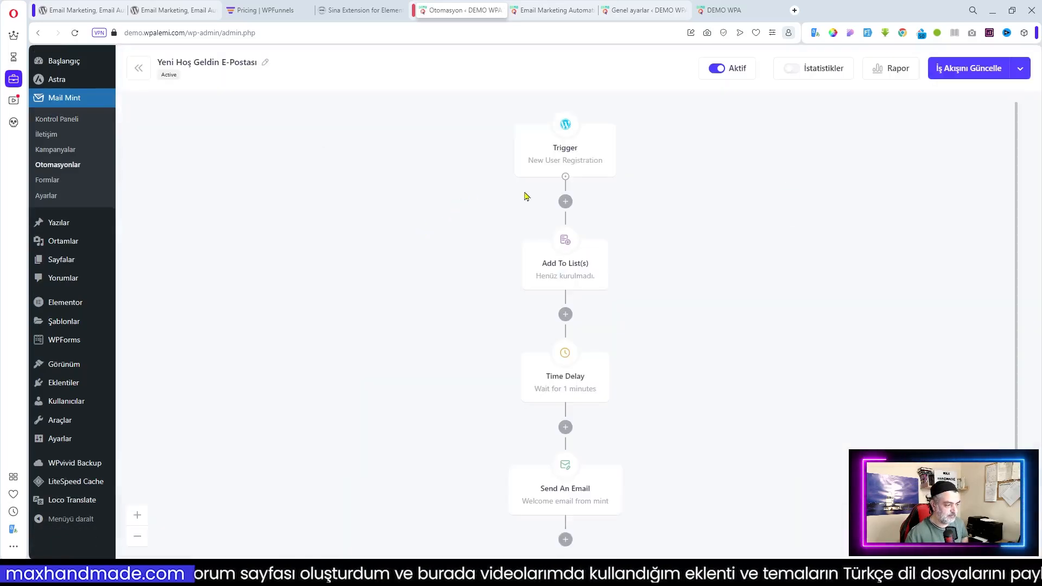
click(579, 164)
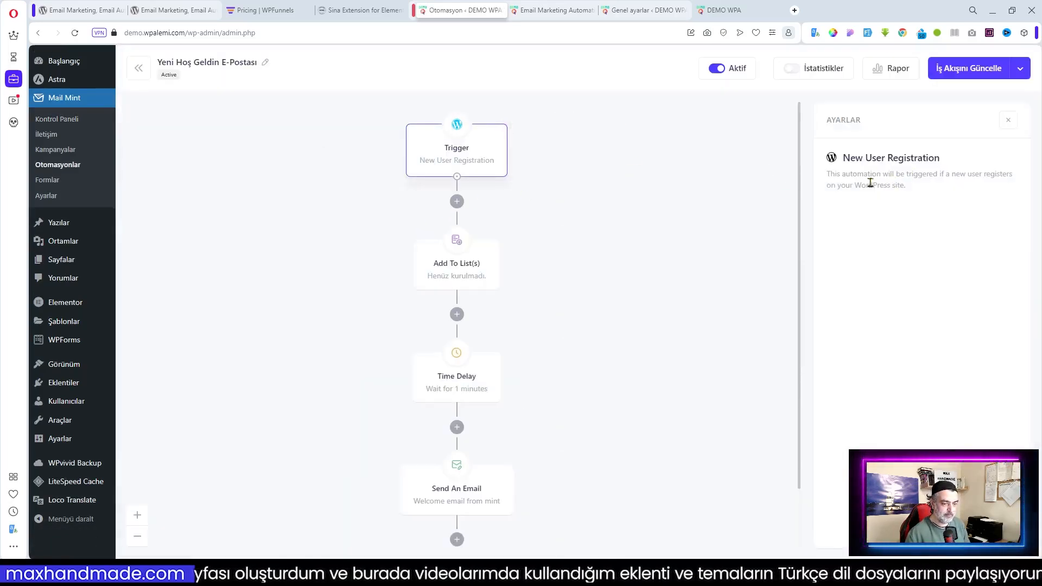
Translate the trigger description into Turkish with the browser translator, then close the translator popup
mouse_move(829, 175)
mouse_down()
mouse_move(923, 174)
mouse_move(928, 186)
mouse_move(847, 190)
mouse_move(825, 173)
mouse_up()
click(899, 181)
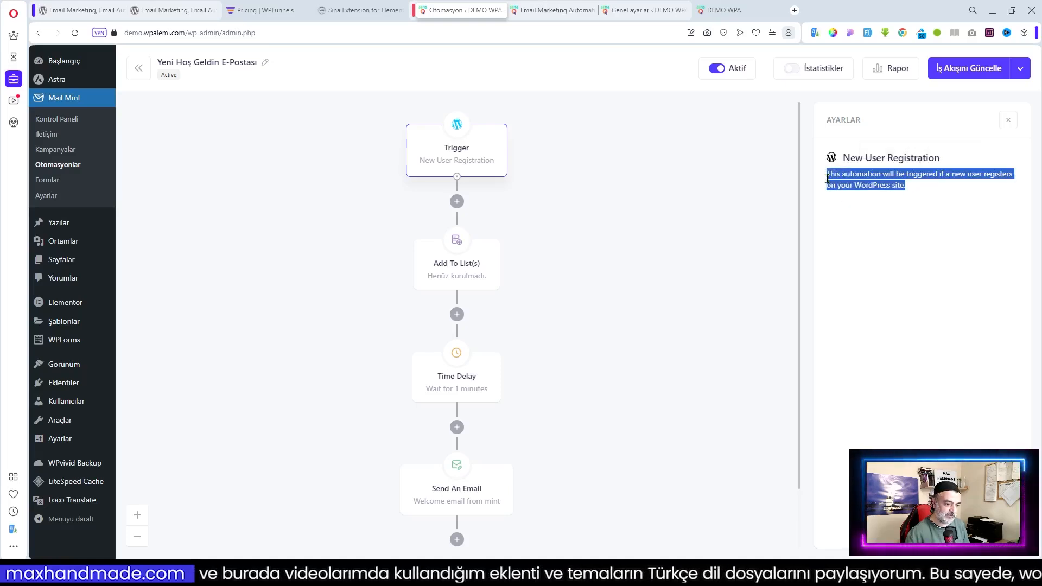
right_click(851, 183)
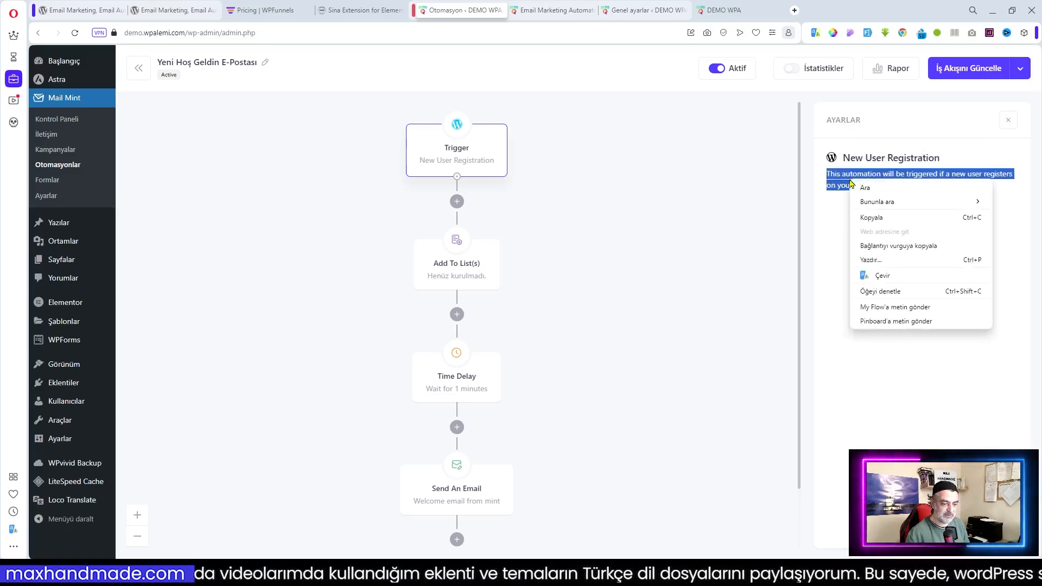
click(904, 276)
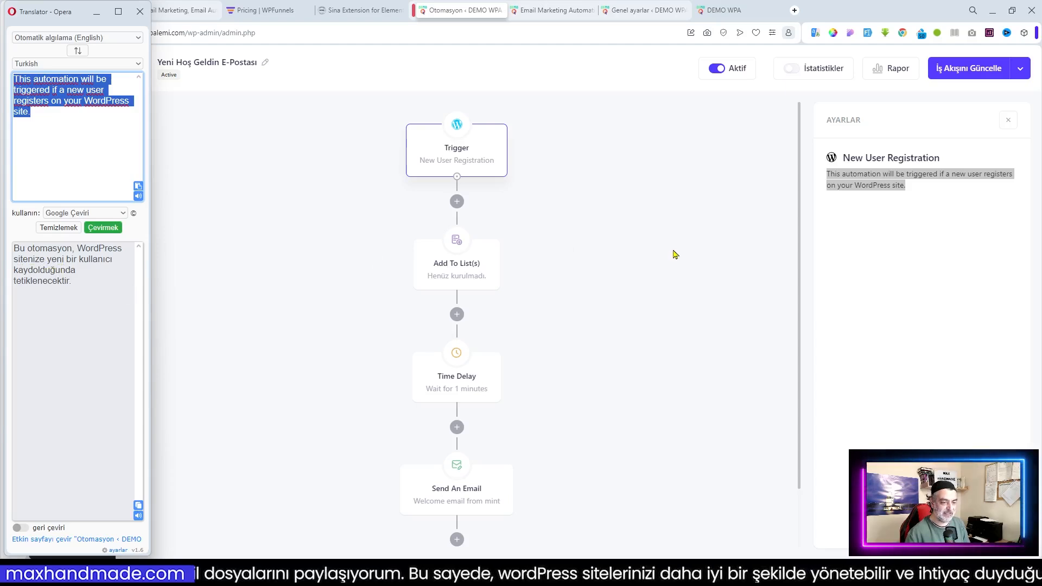
click(675, 254)
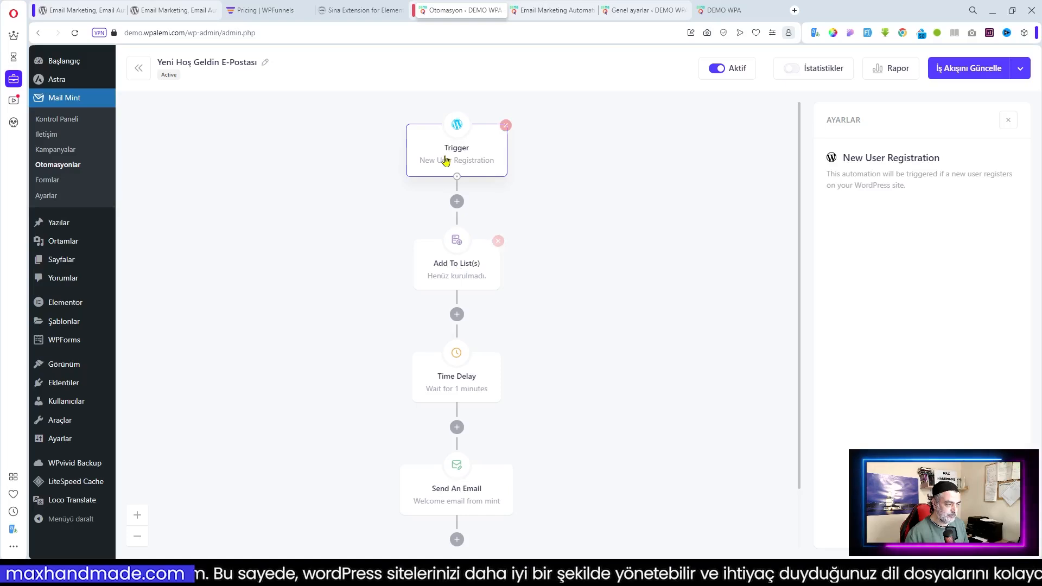
Assign the Genel list to the Add To List(s) step
click(454, 266)
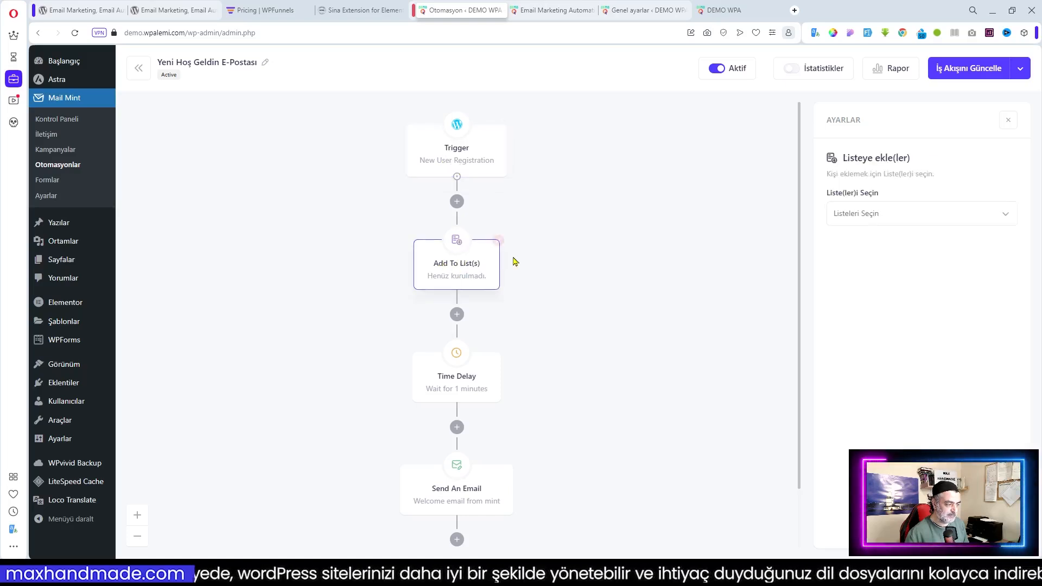
click(867, 216)
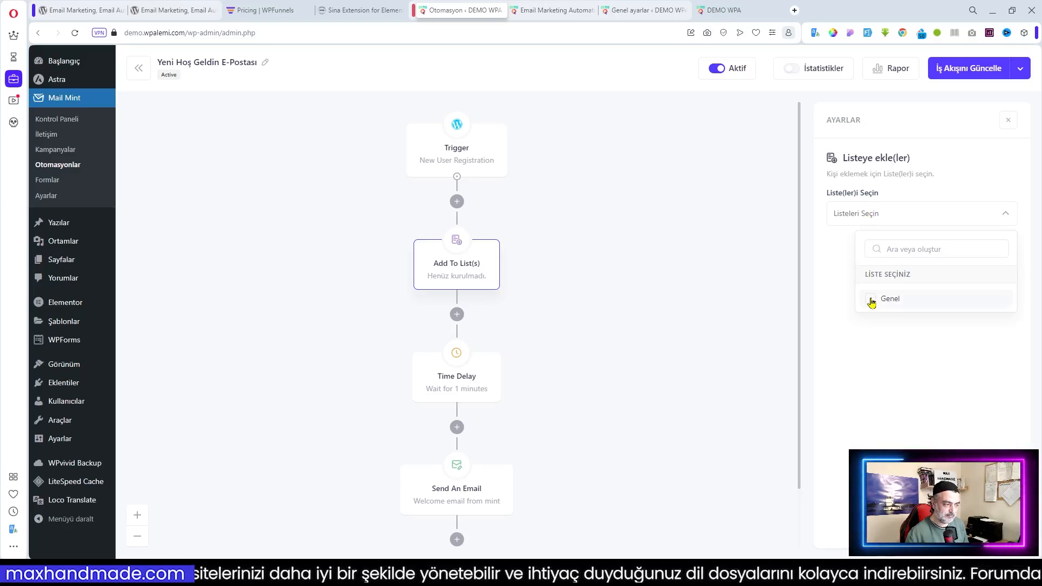
mouse_move(505, 164)
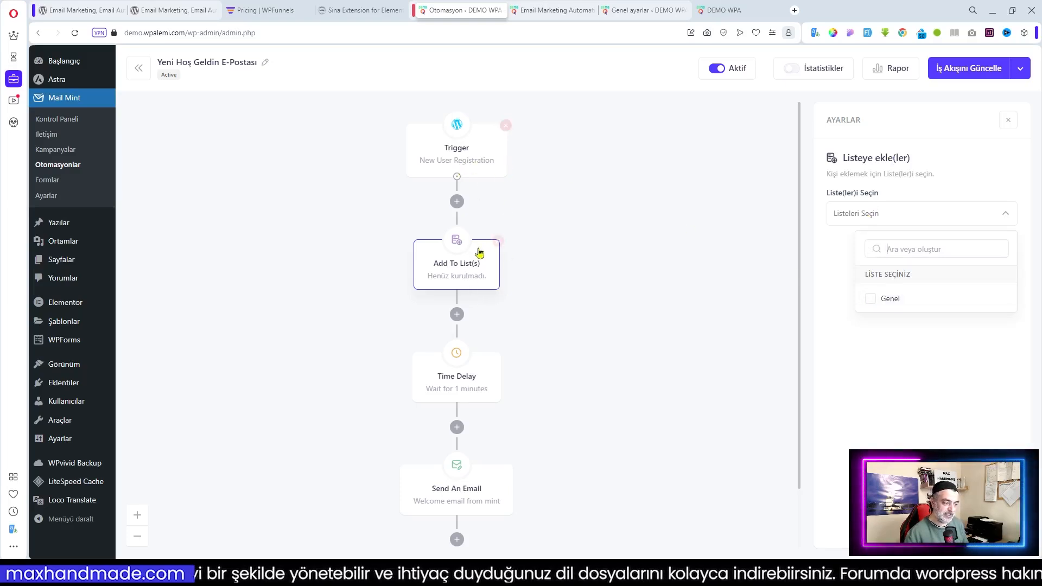
mouse_move(472, 275)
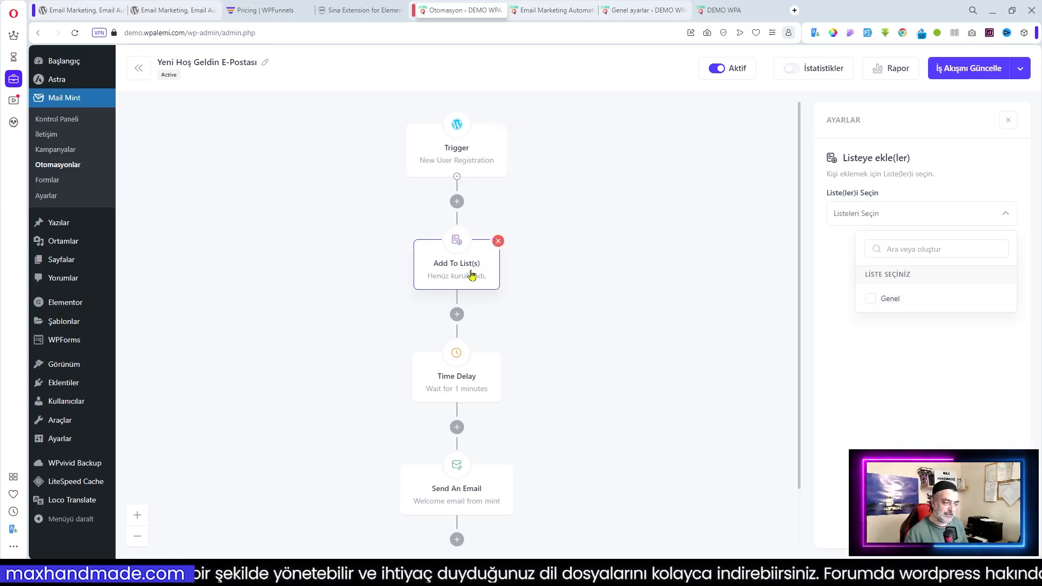
click(870, 305)
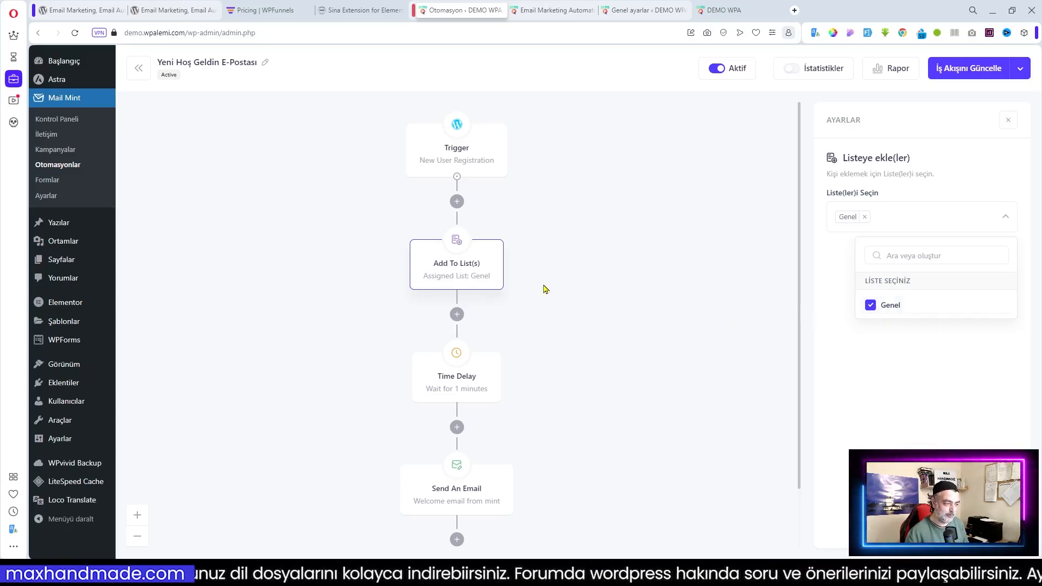
Keep the 1-minute Time Delay in Dakika and bring up the Send An Email step
scroll(500, 278, down, 1)
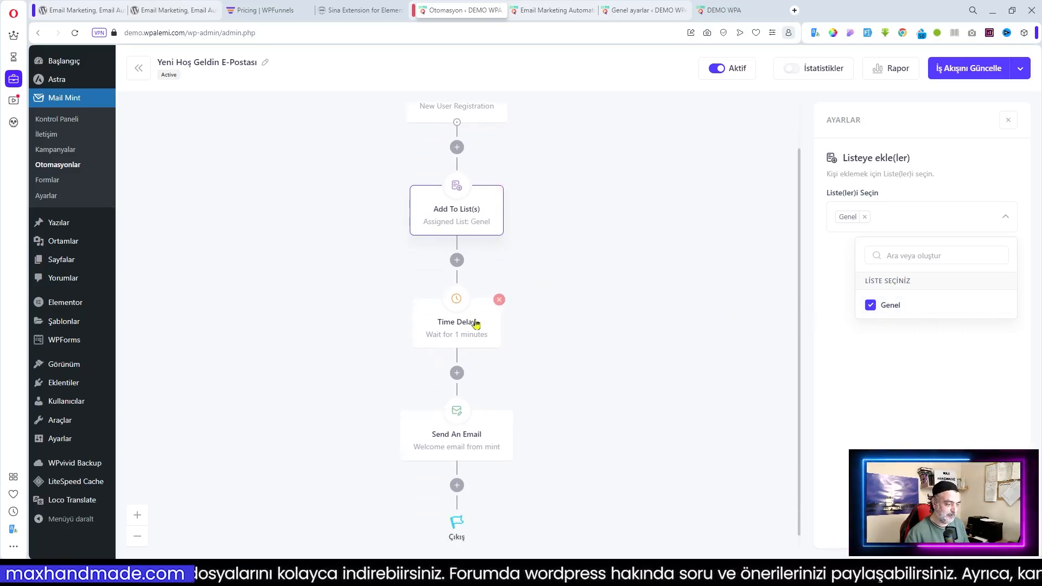
click(458, 332)
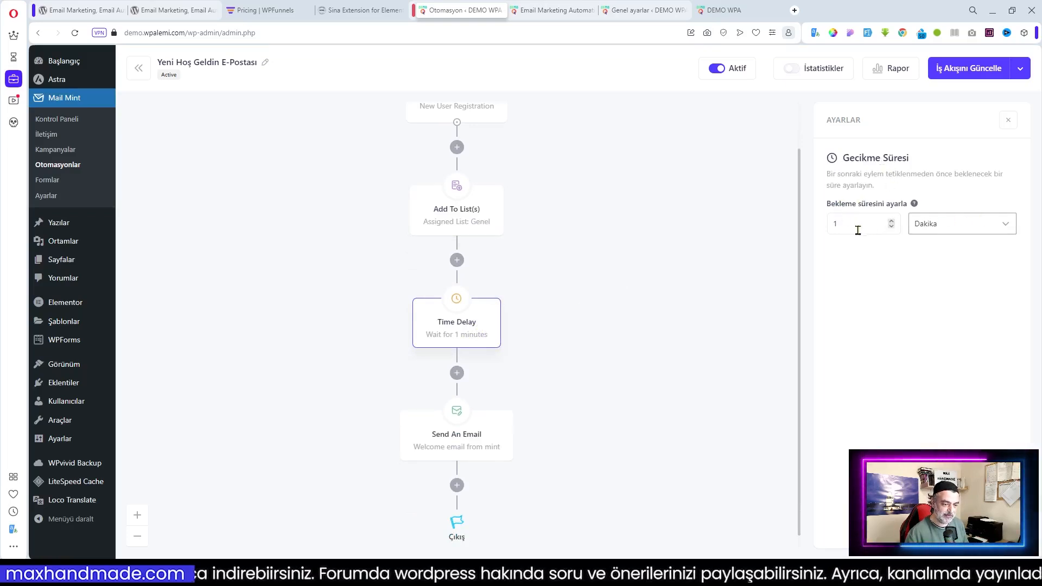
click(994, 229)
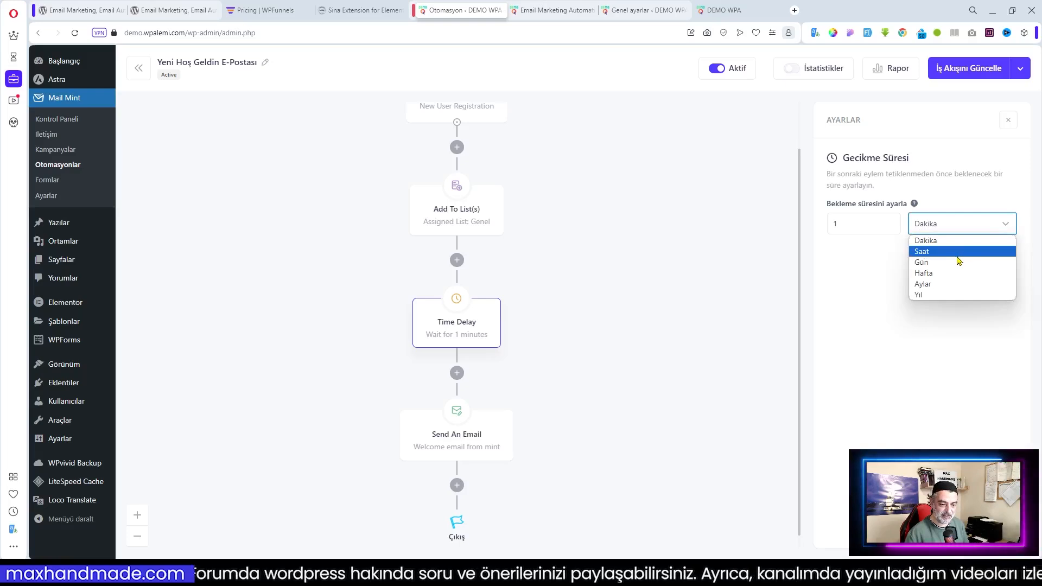
click(839, 259)
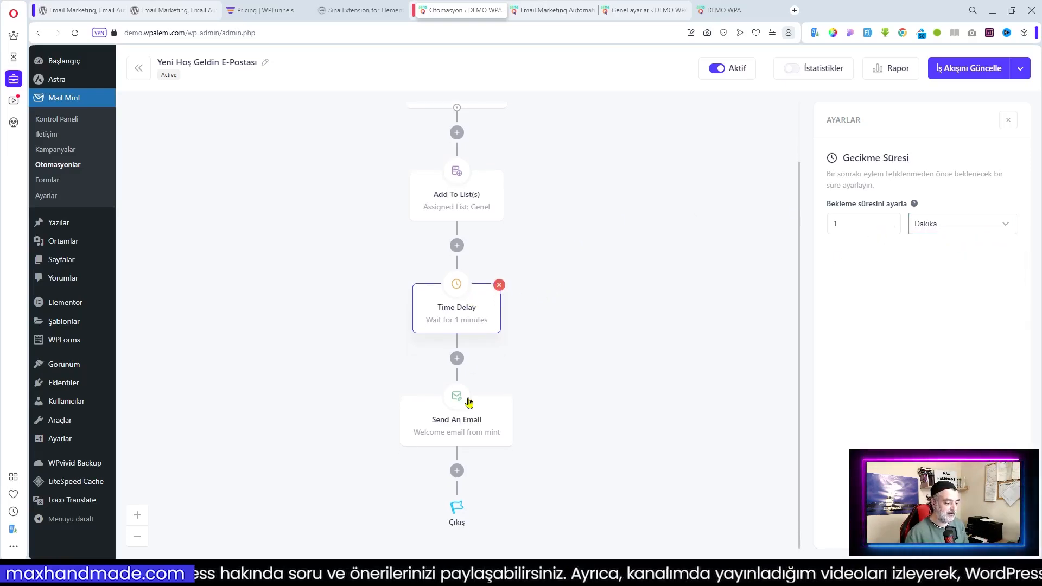
click(460, 423)
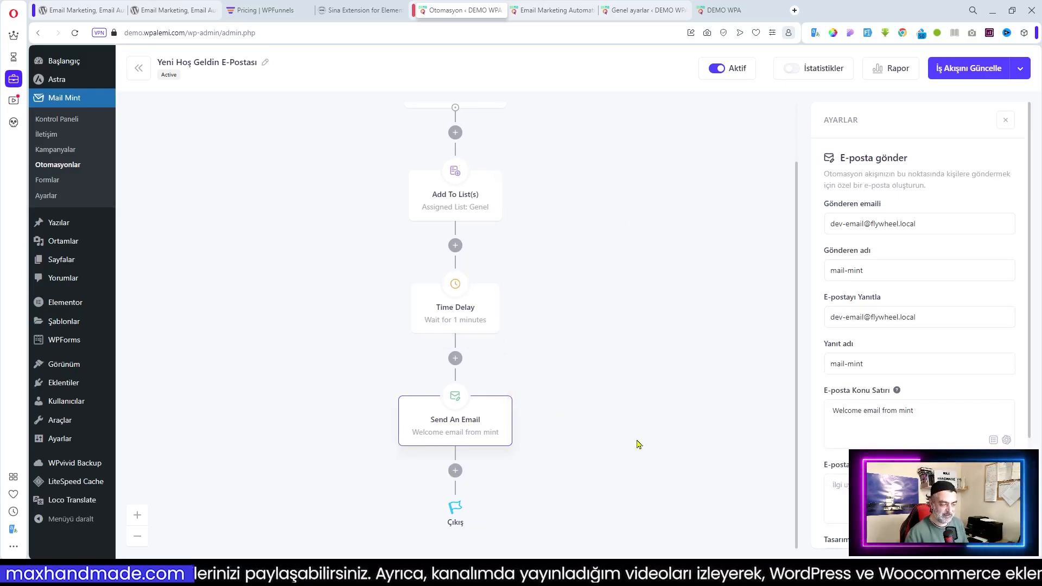
Set the sender e-mail to the site admin address copied from General Settings
click(942, 223)
drag(942, 223, 754, 235)
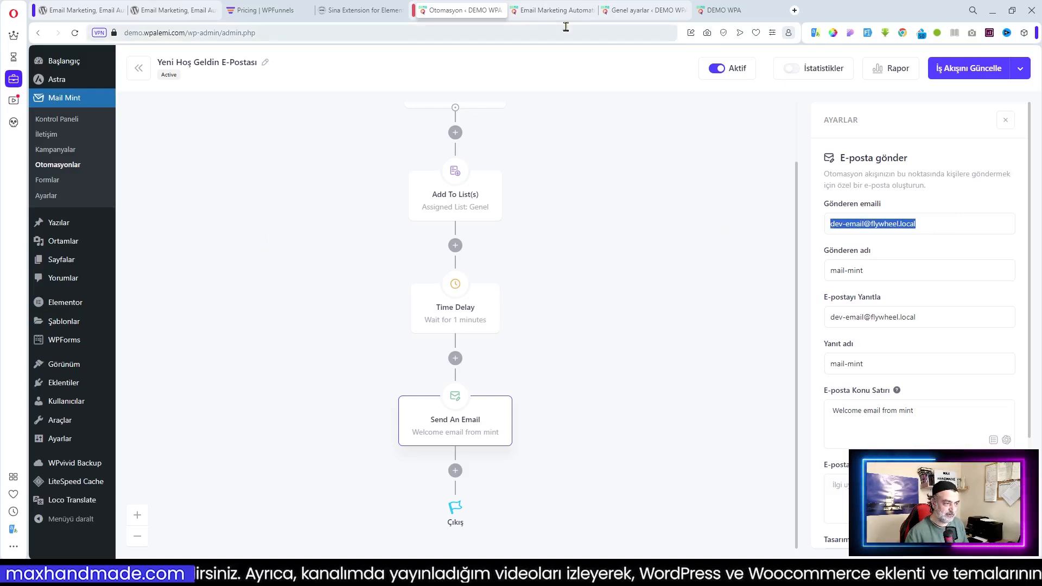
click(661, 16)
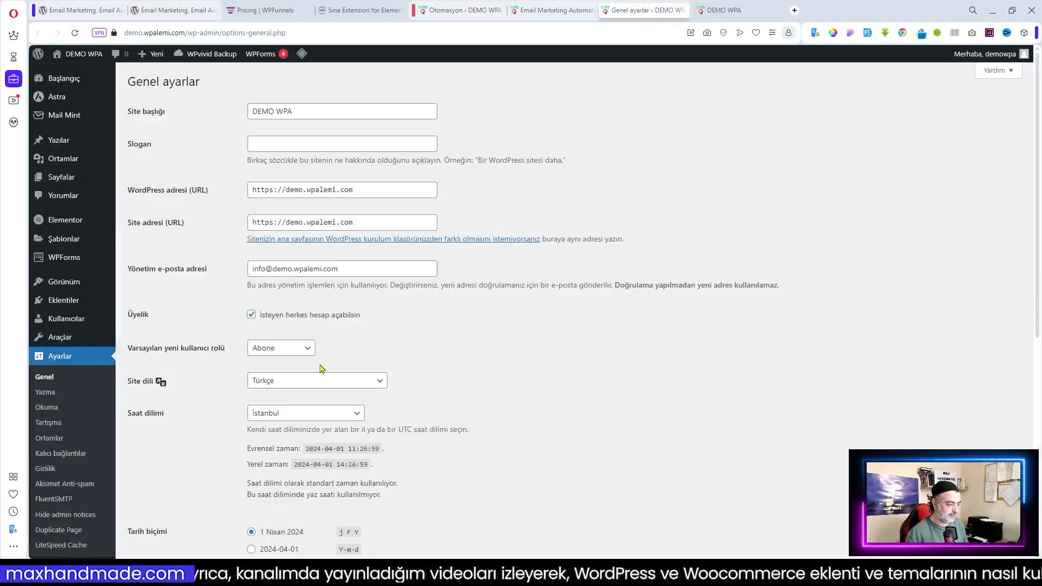
drag(356, 269, 237, 282)
key(ctrl+c)
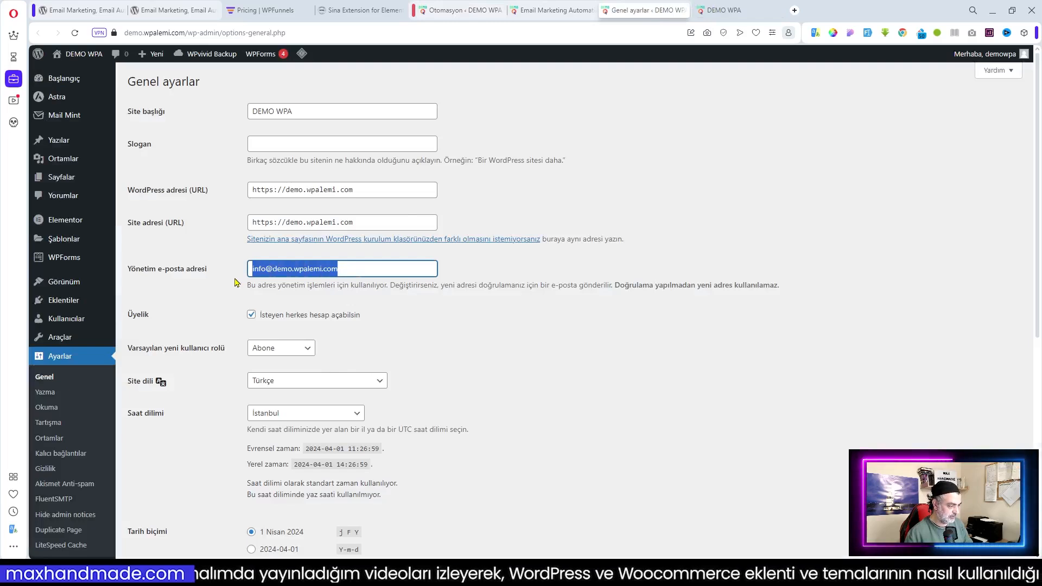
click(461, 10)
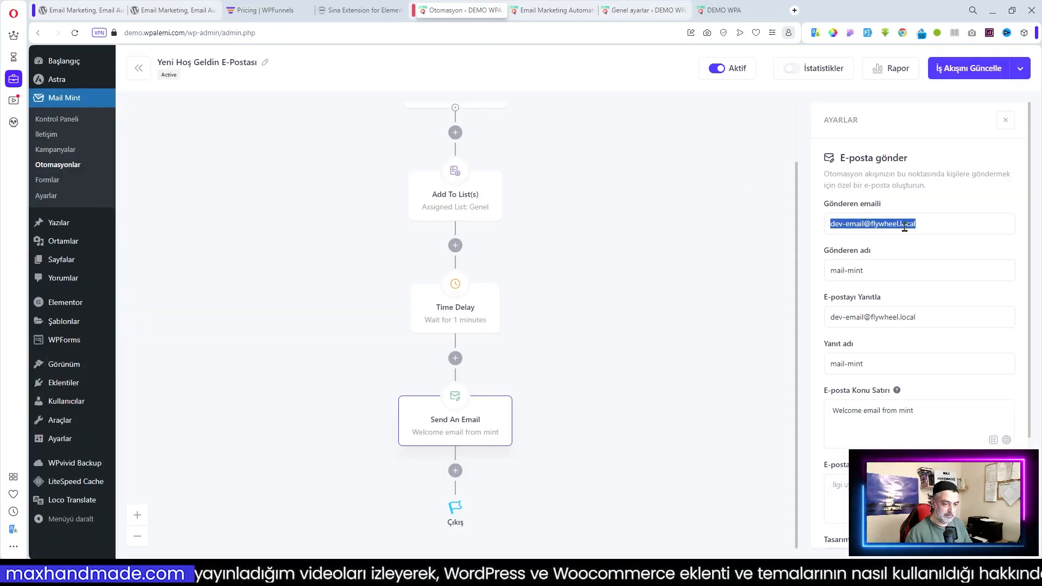
key(ctrl+v)
Set the sender name to MHM and the reply-to to the admin address, named MHM
drag(906, 276, 746, 278)
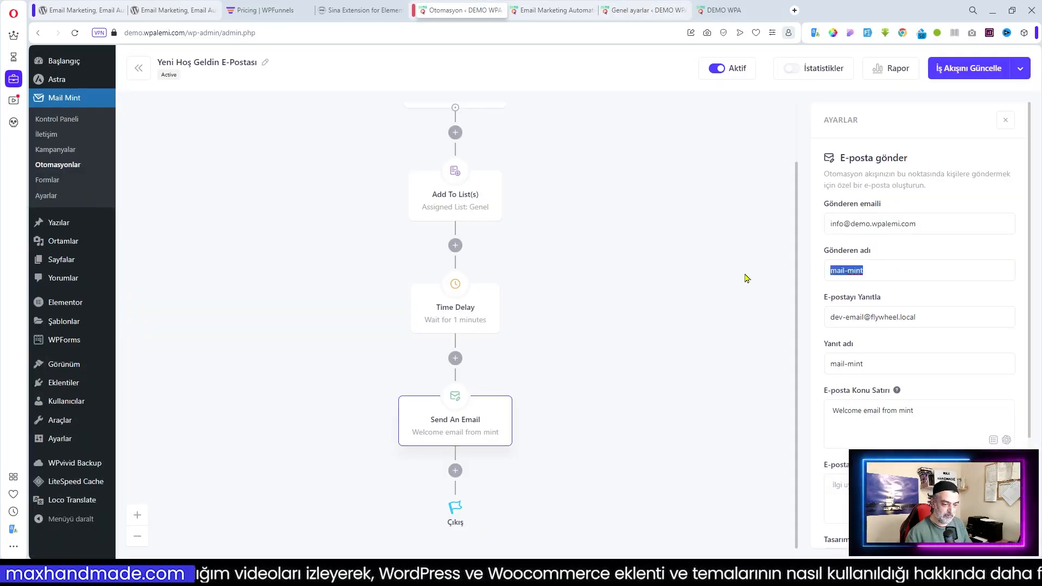
text(M)
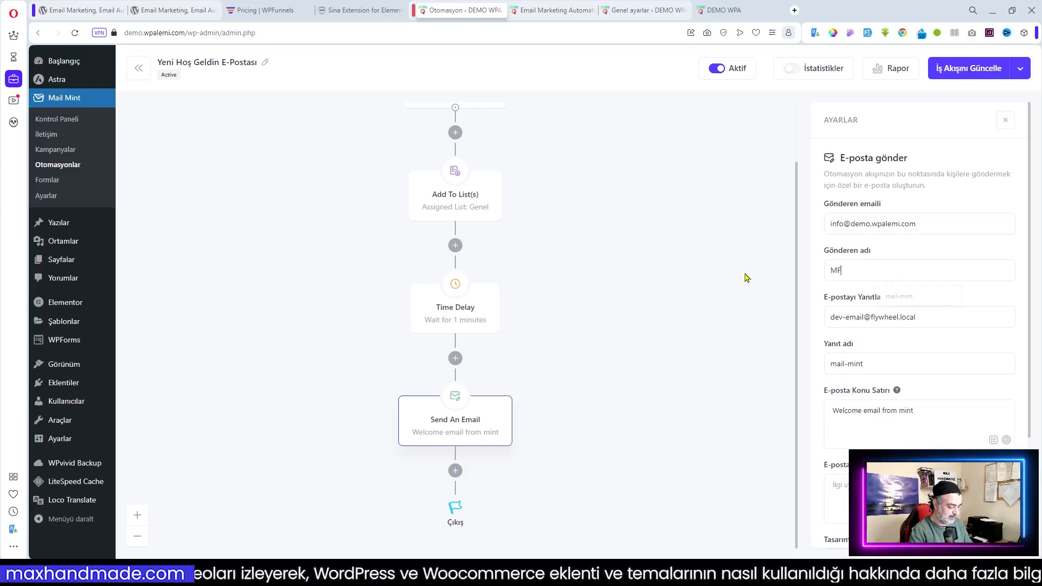
text(HM)
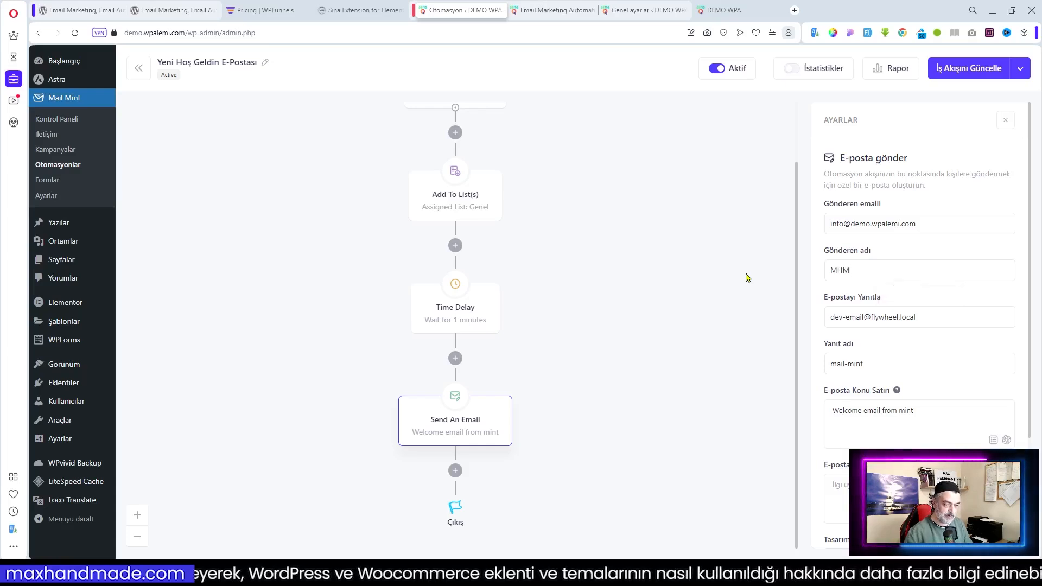
drag(981, 321, 723, 340)
key(ctrl+v)
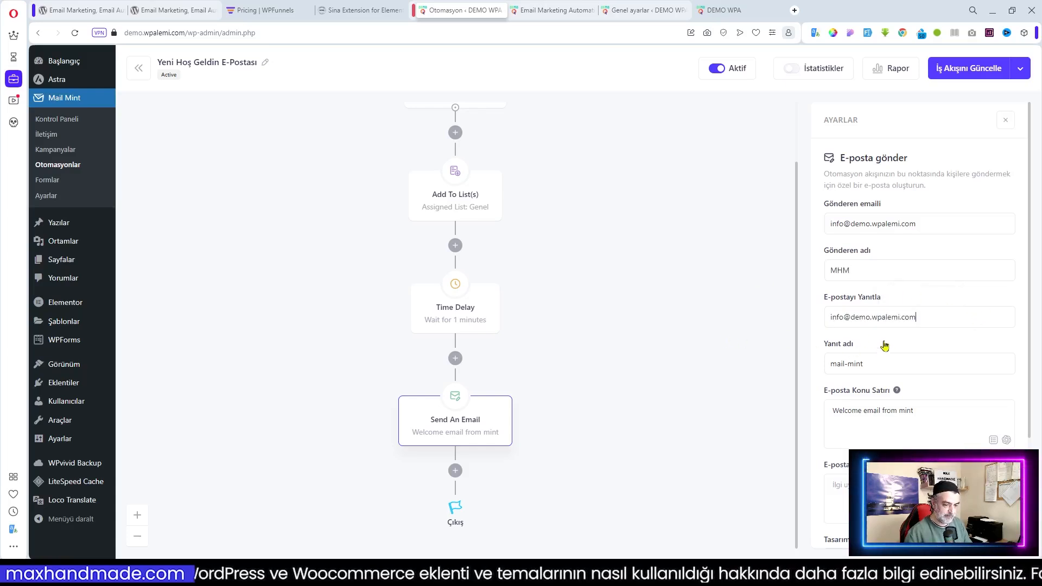
drag(885, 365, 811, 376)
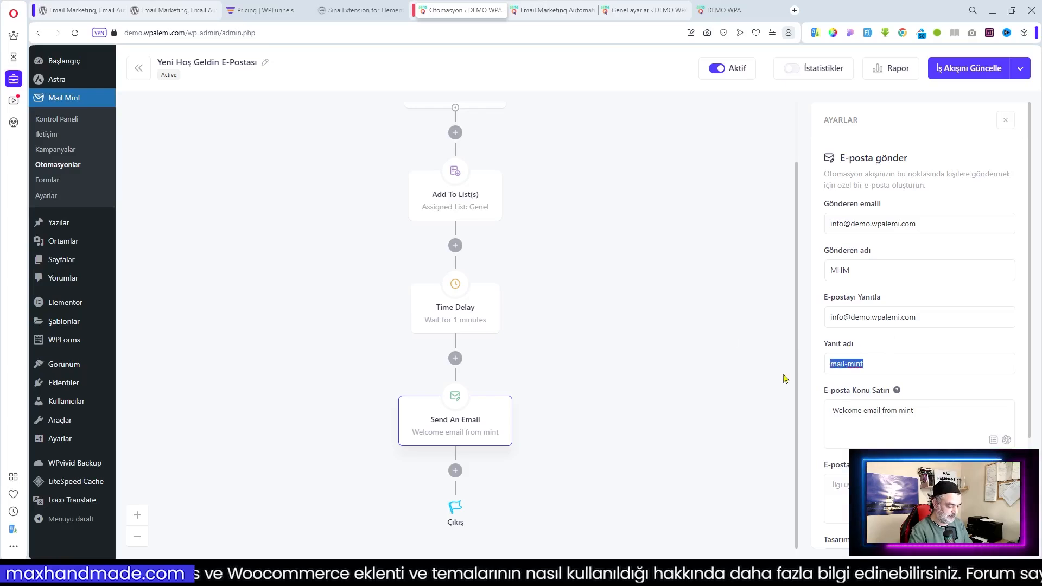
text(MHM)
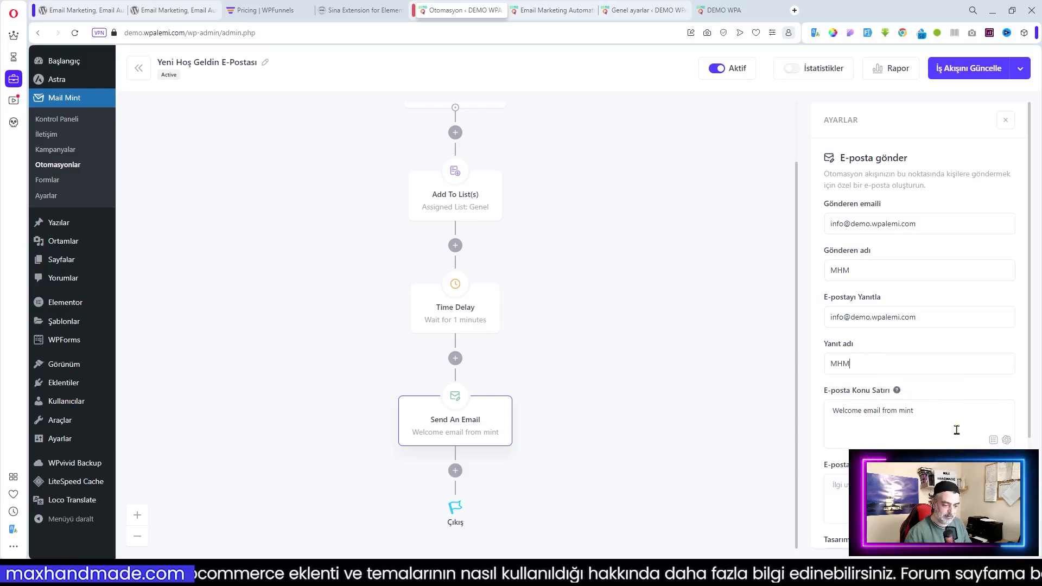
Replace the English subject line with 'Sitemize Hoş Geldin'
click(937, 423)
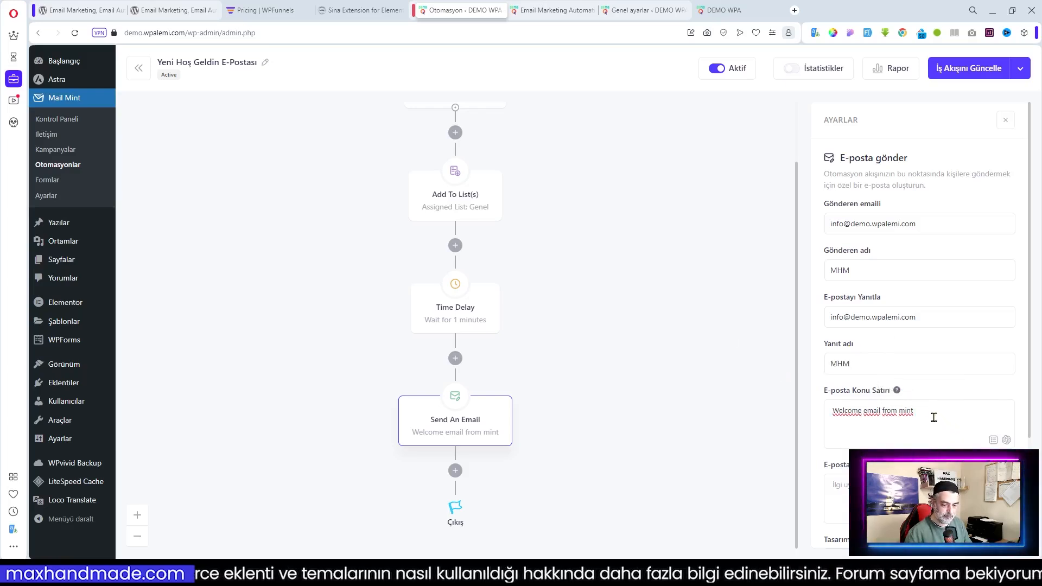
drag(930, 417, 824, 416)
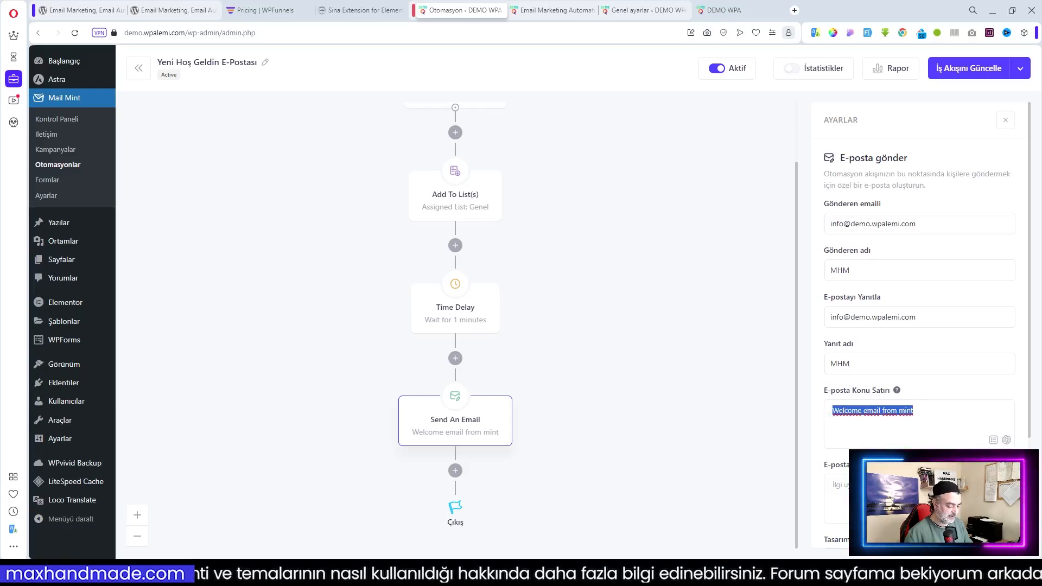
text(Site)
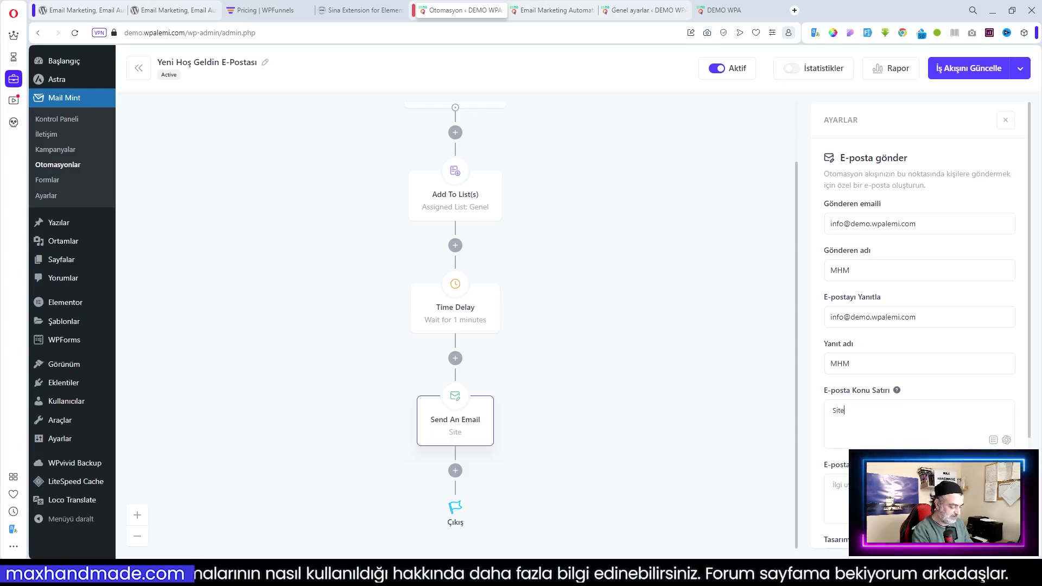
text(mize Ho)
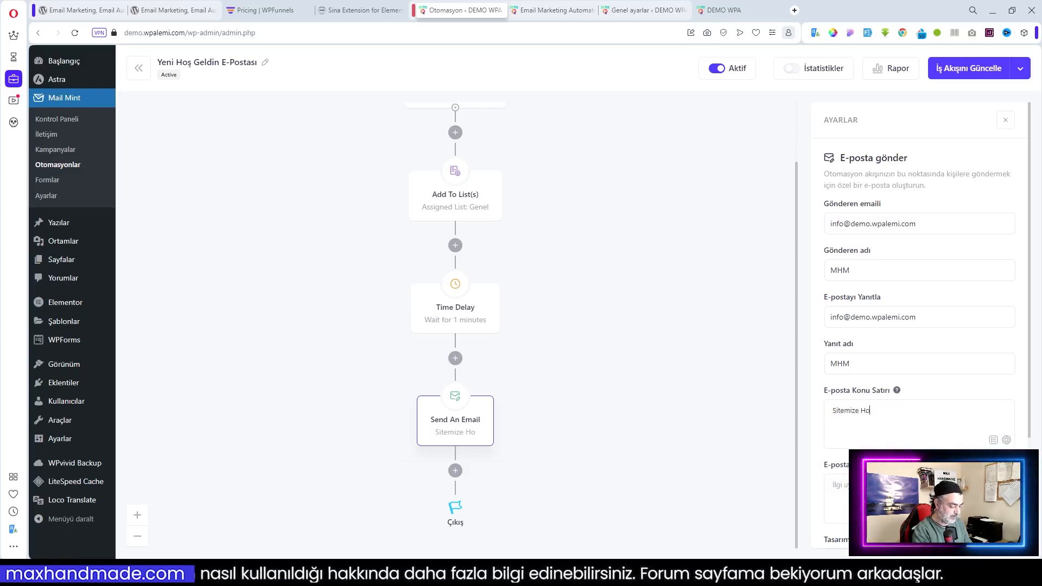
text(ş Geldin)
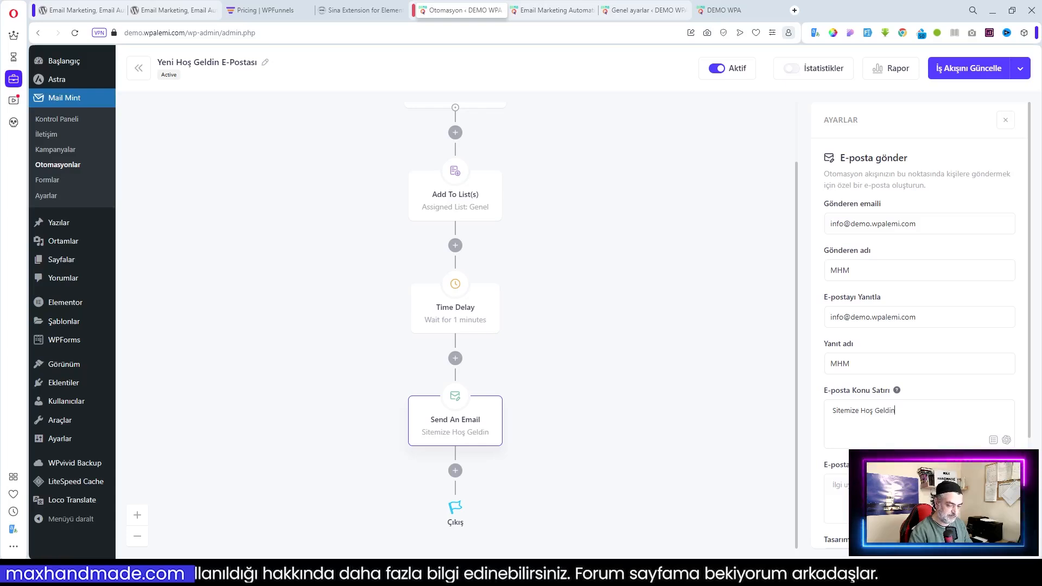
scroll(919, 326, down, 2)
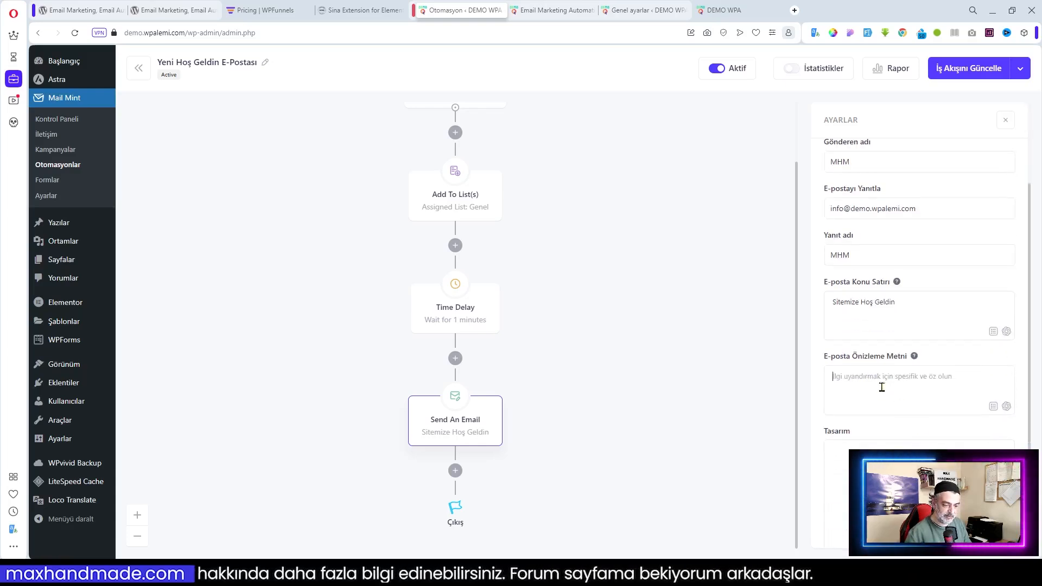
text(Site)
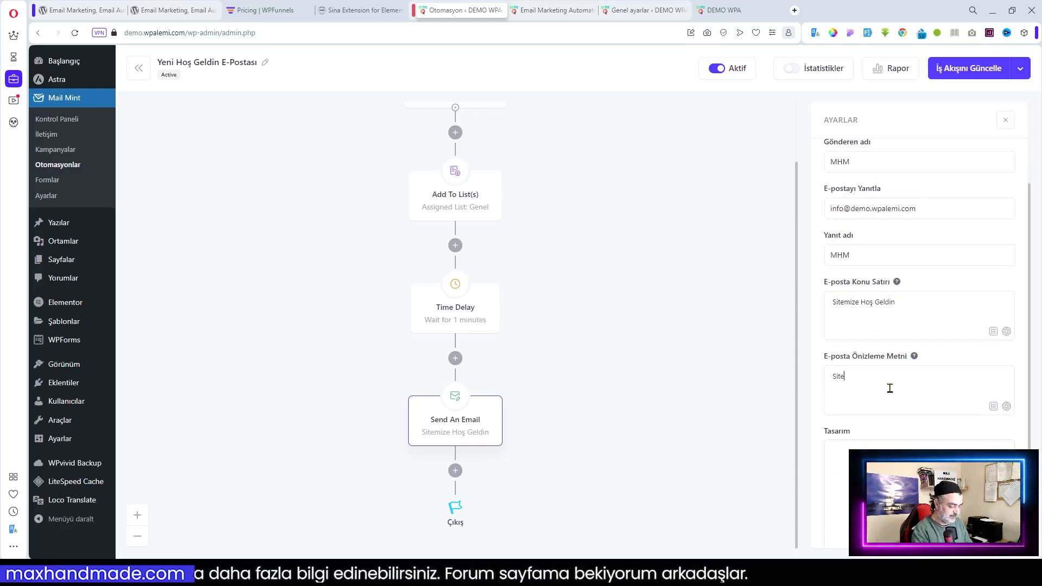
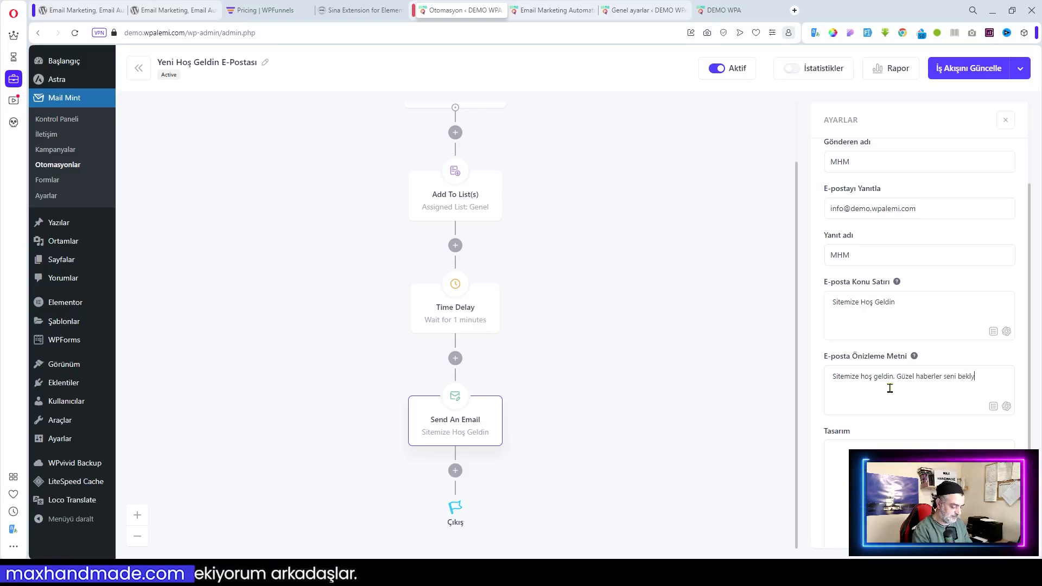
Finish the preview text so it ends with 'Güzel haberler seni bekliyor.'
text(r.)
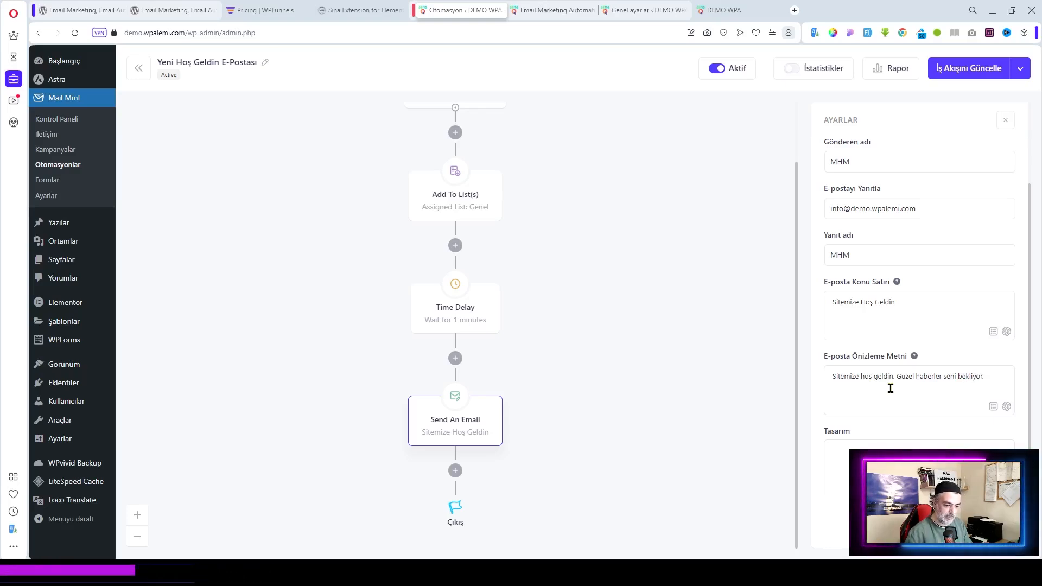
scroll(890, 388, down, 1)
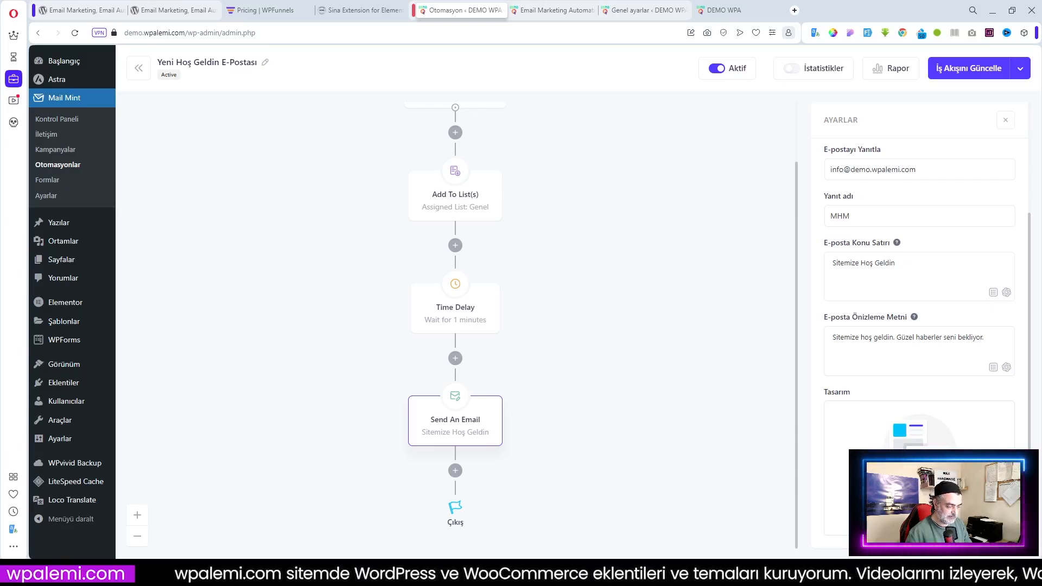
Open the design template picker and filter it to Free plan templates
click(919, 503)
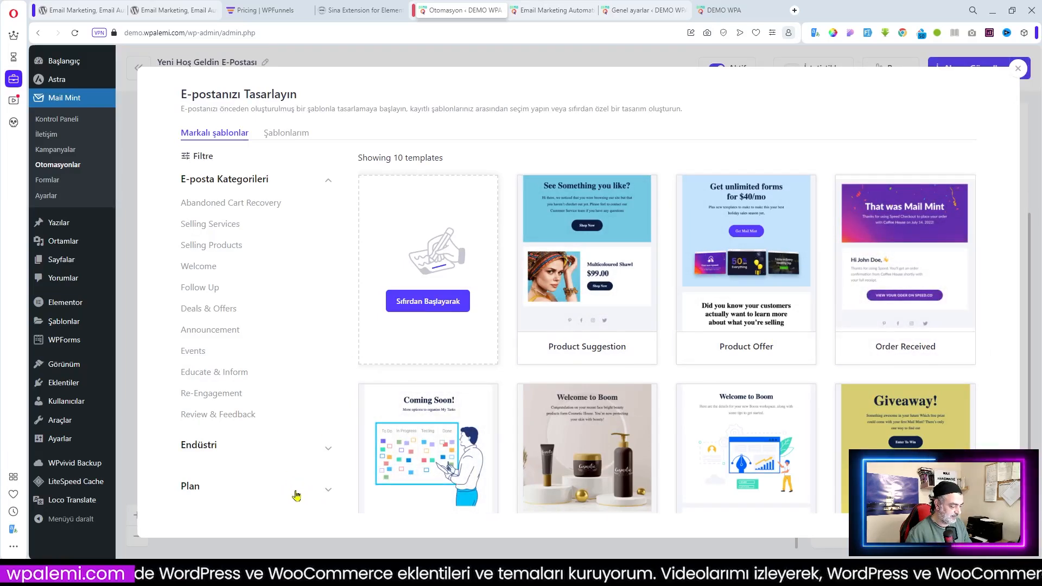
click(329, 491)
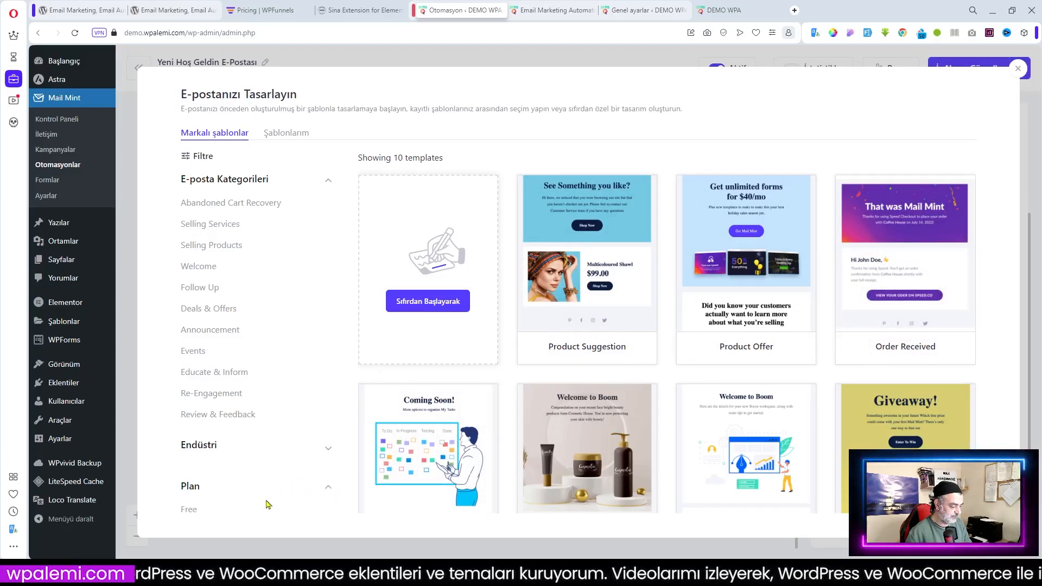
click(187, 510)
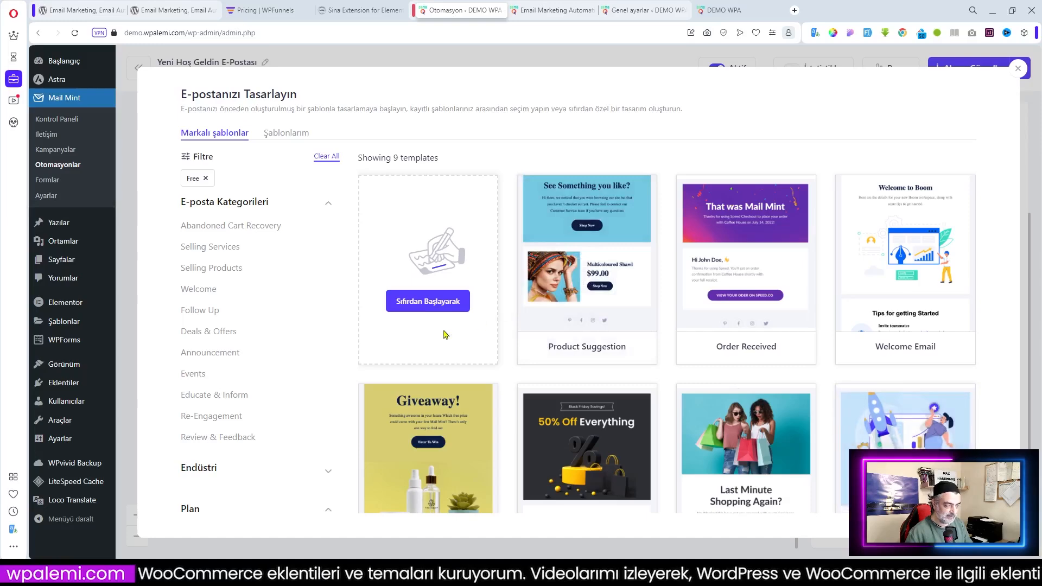
mouse_move(910, 354)
scroll(910, 353, down, 2)
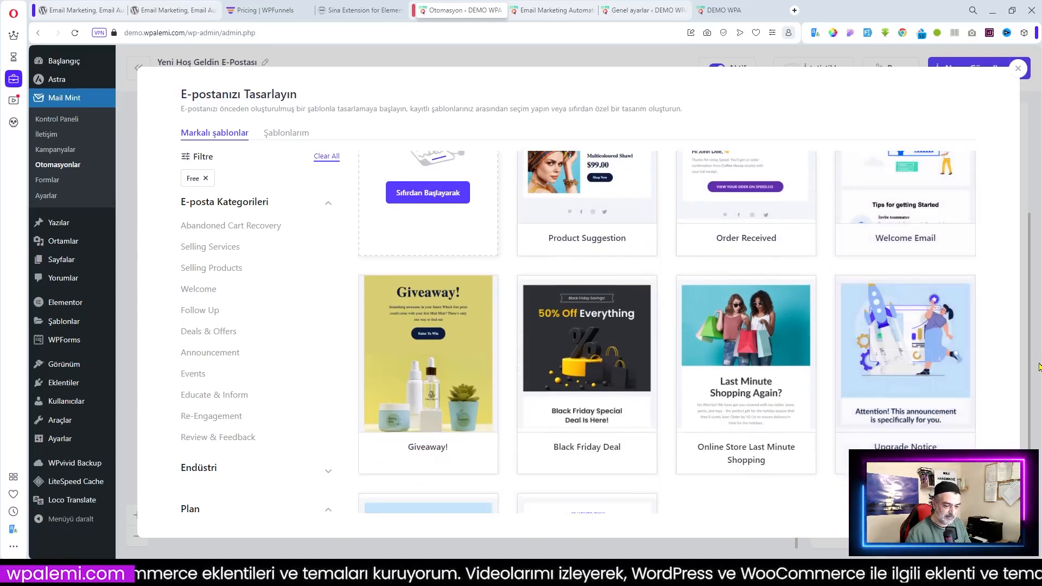
scroll(971, 295, up, 2)
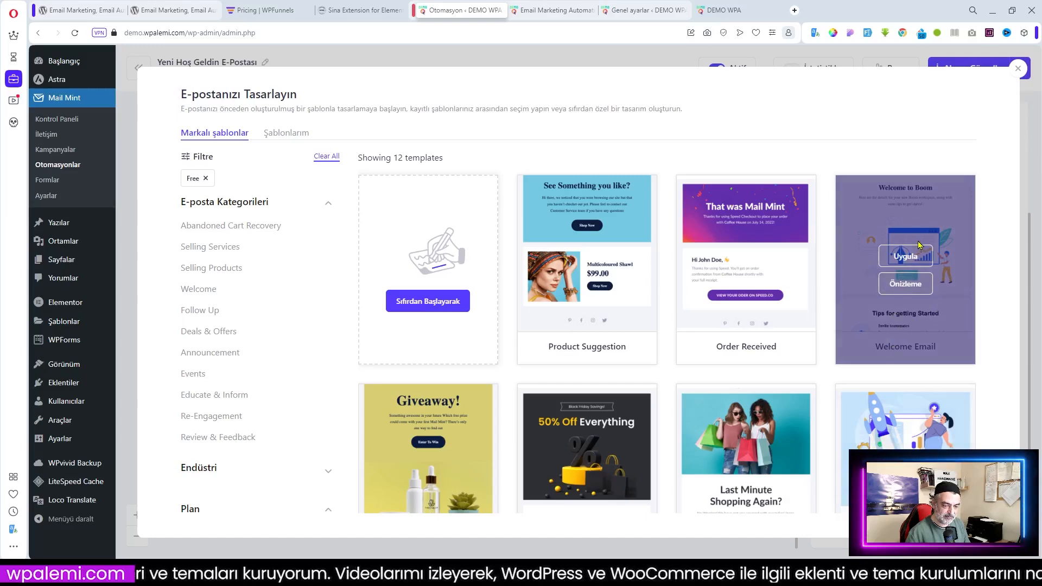
Preview the Welcome Email template and apply it to the email
click(905, 283)
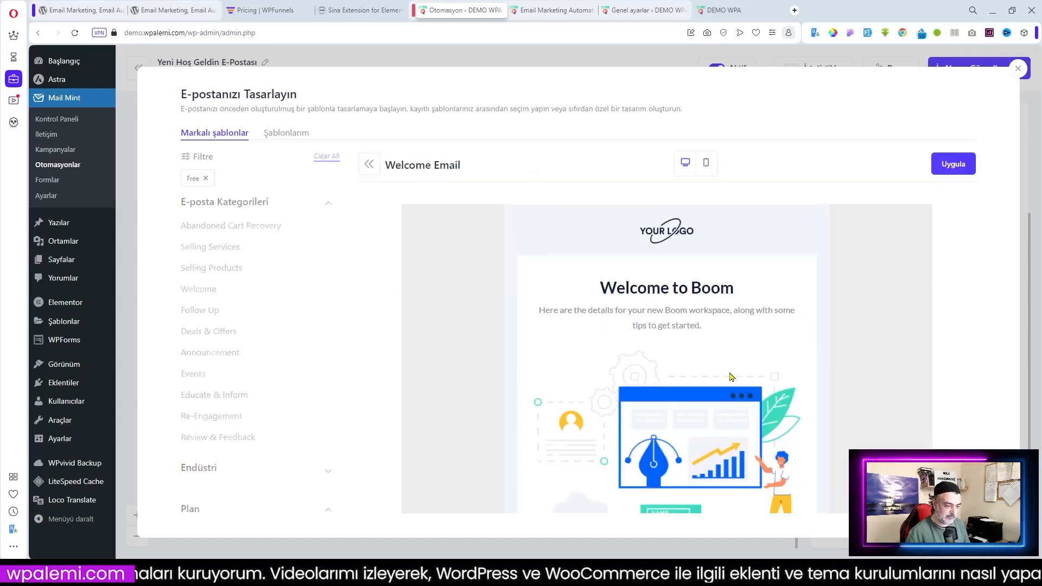
scroll(730, 376, down, 2)
scroll(731, 376, down, 8)
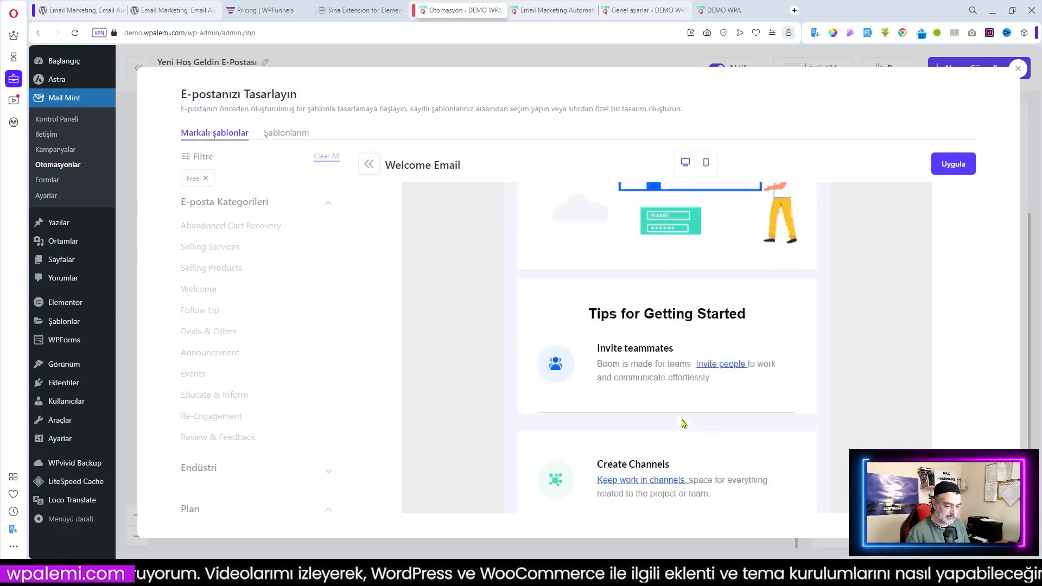
scroll(686, 423, down, 4)
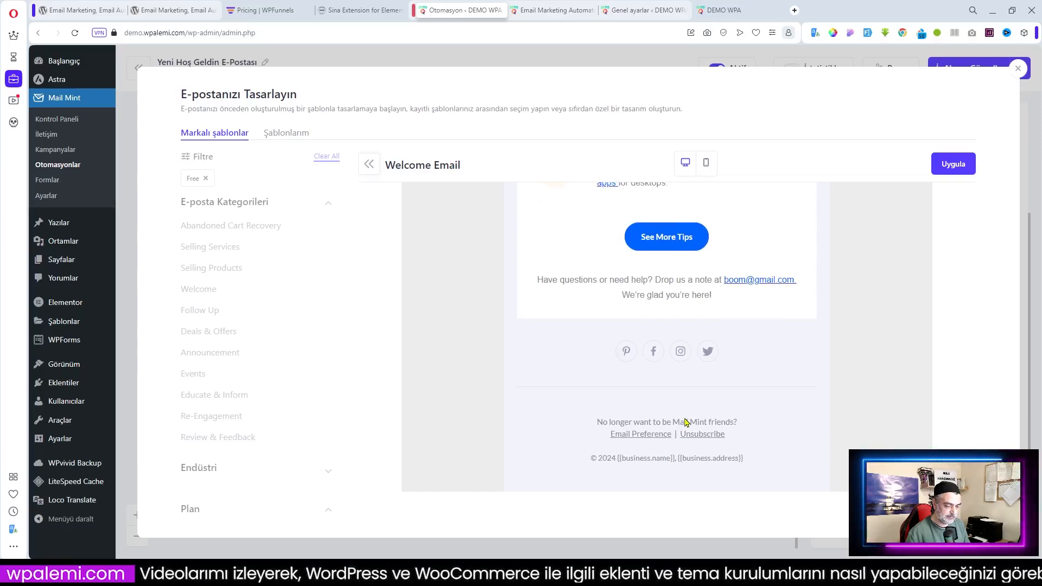
scroll(686, 423, up, 15)
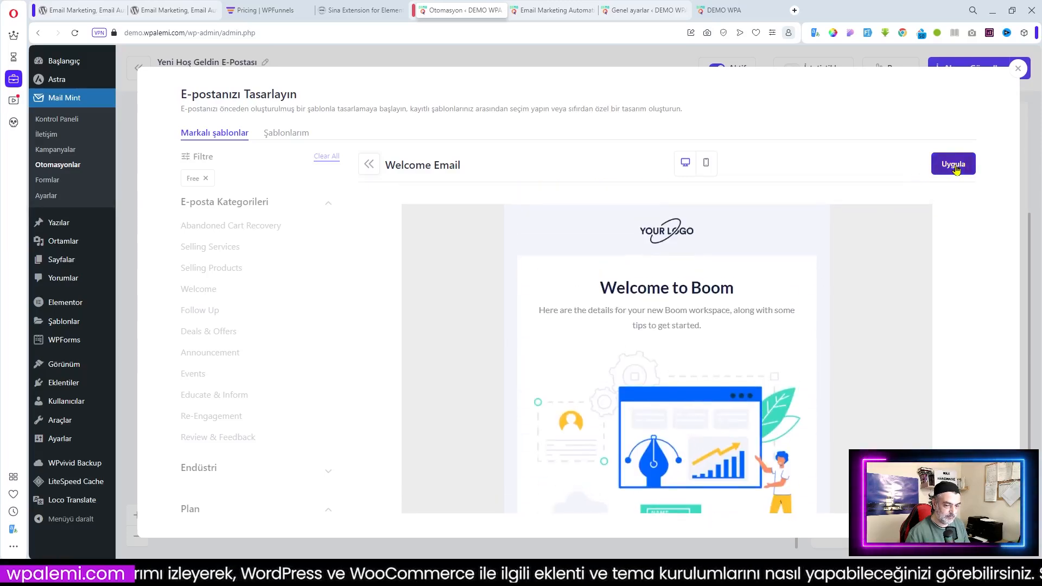
click(956, 169)
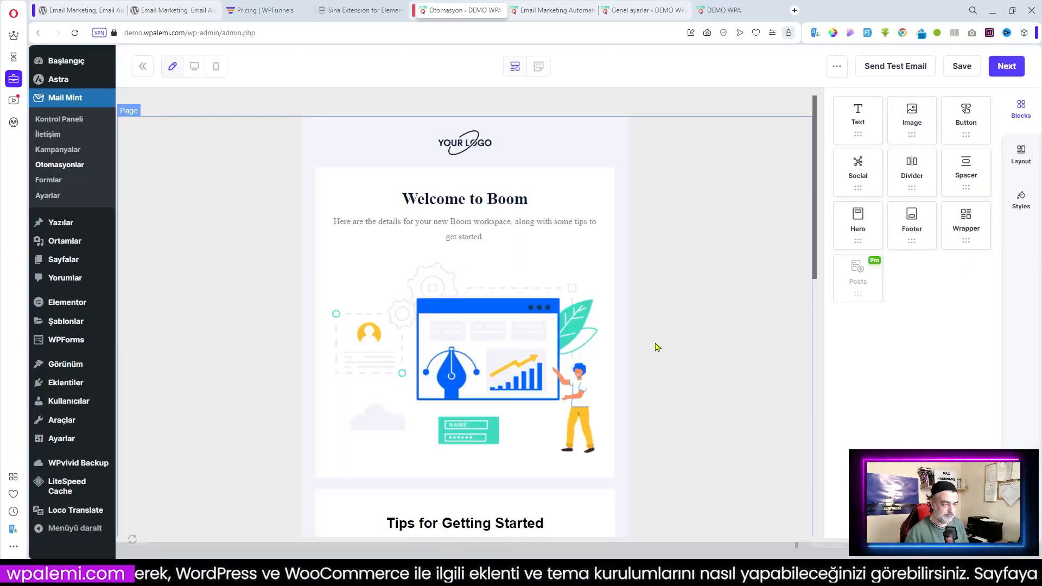
Replace the 'Welcome to Boom' heading with 'Hoş Geldin Bahar'
scroll(479, 314, down, 2)
scroll(533, 189, up, 2)
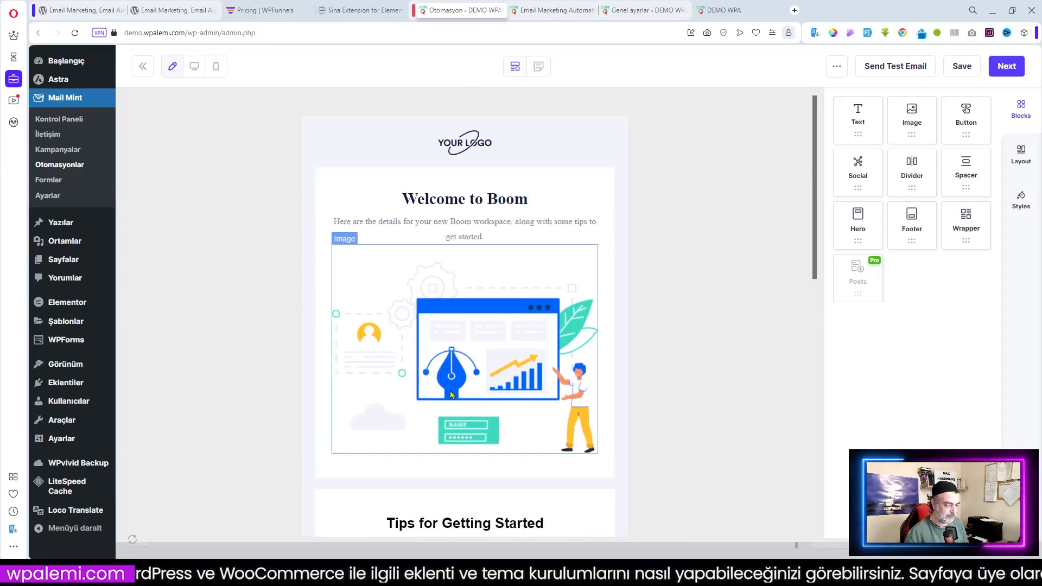
scroll(597, 352, down, 8)
scroll(597, 354, up, 5)
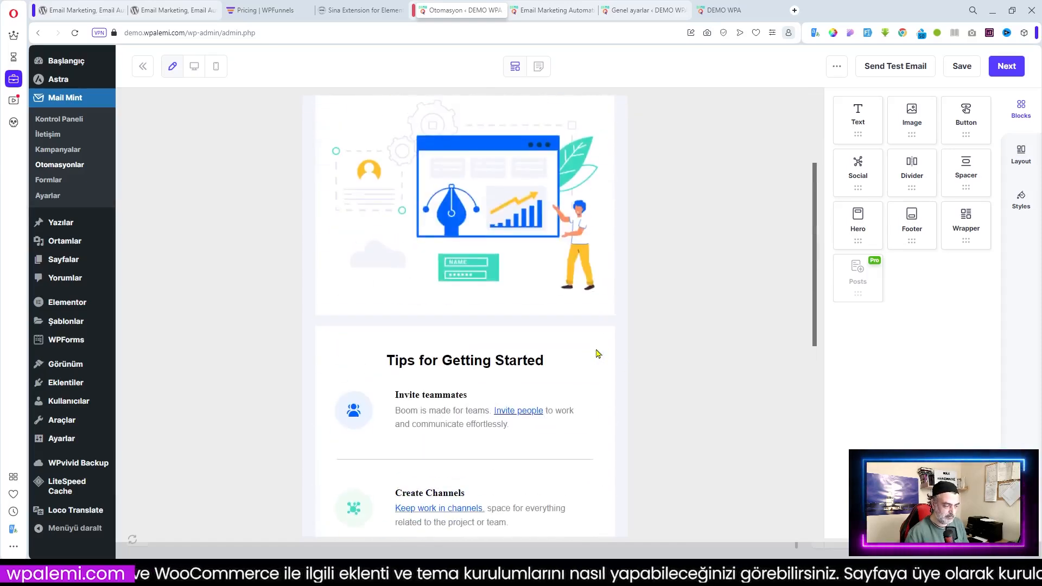
scroll(597, 353, up, 3)
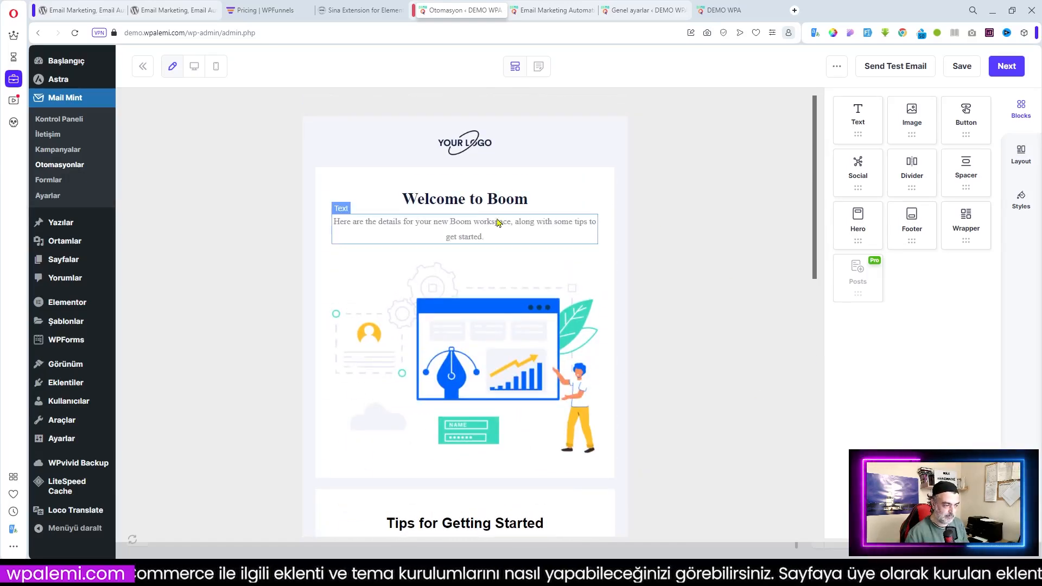
click(529, 200)
drag(532, 200, 401, 200)
text(Hoş)
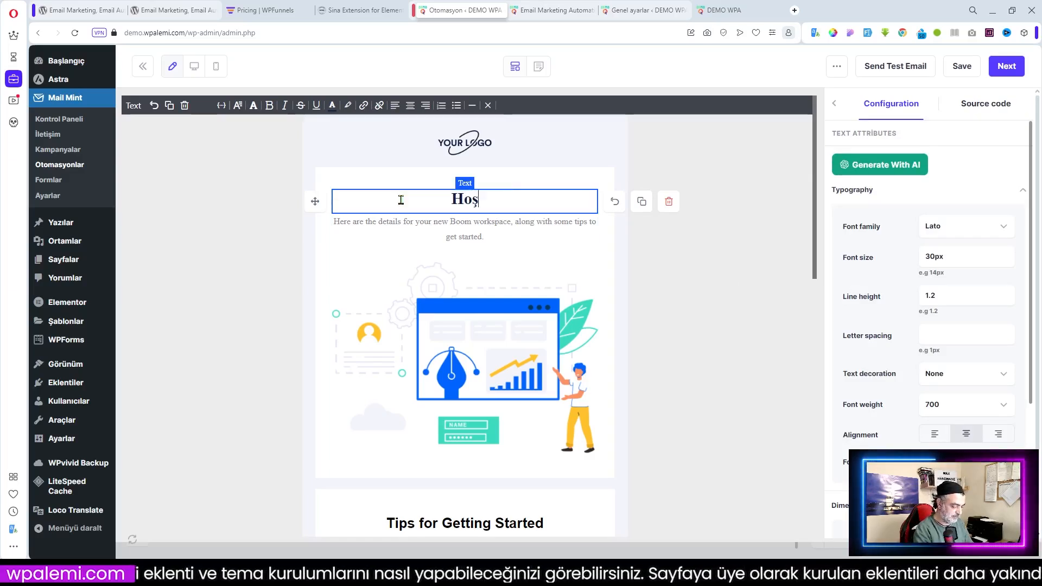
text( G)
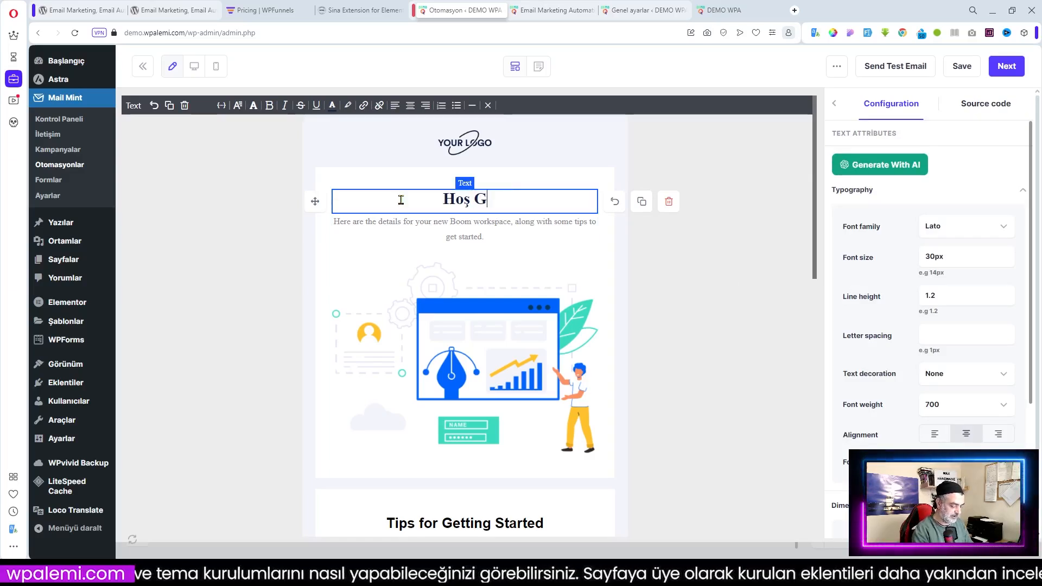
text(eldin Bahar)
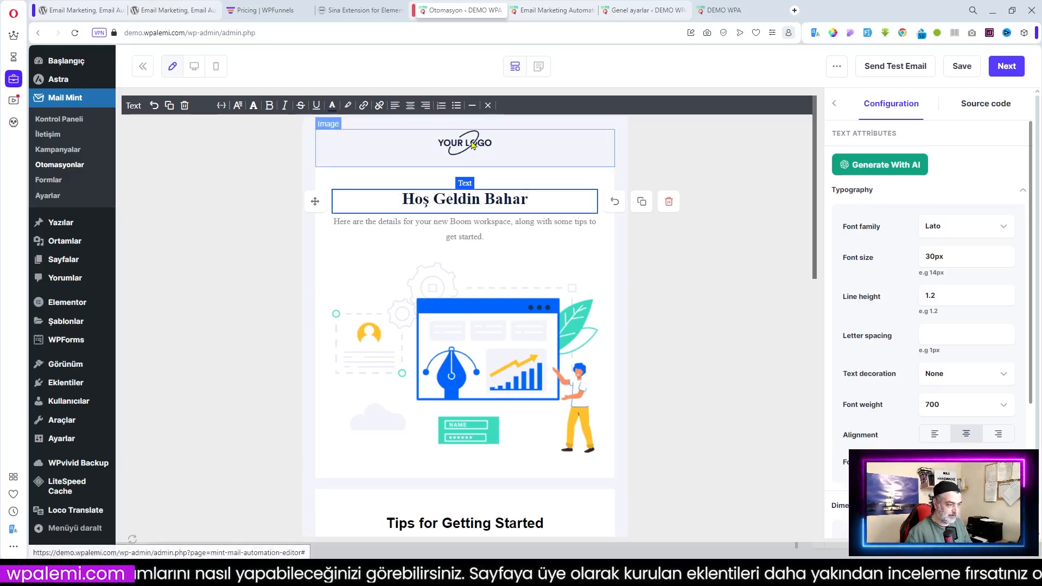
Swap the placeholder logo for the MHM logo image and save the design
click(494, 160)
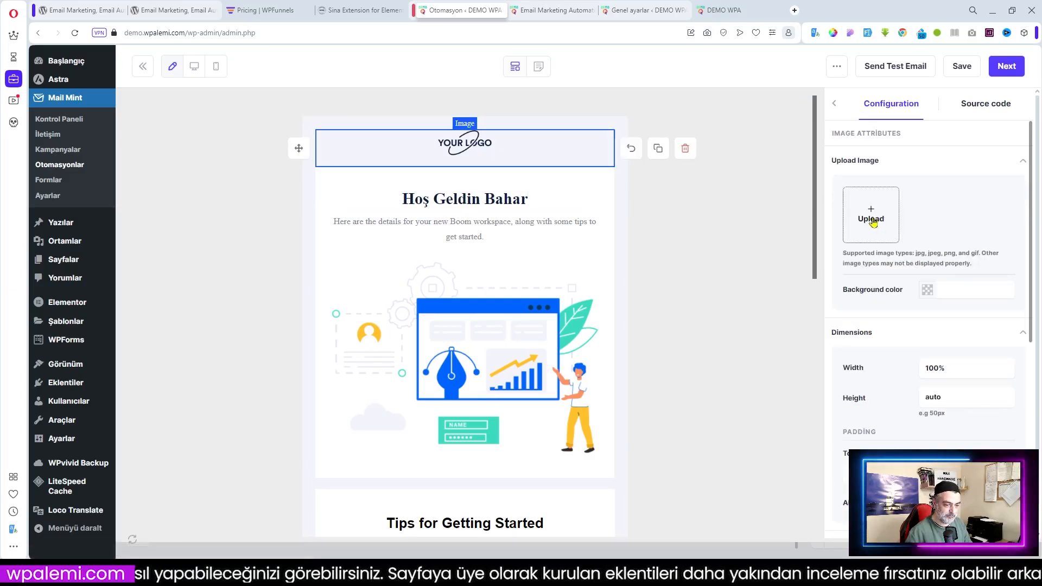
click(872, 217)
click(126, 185)
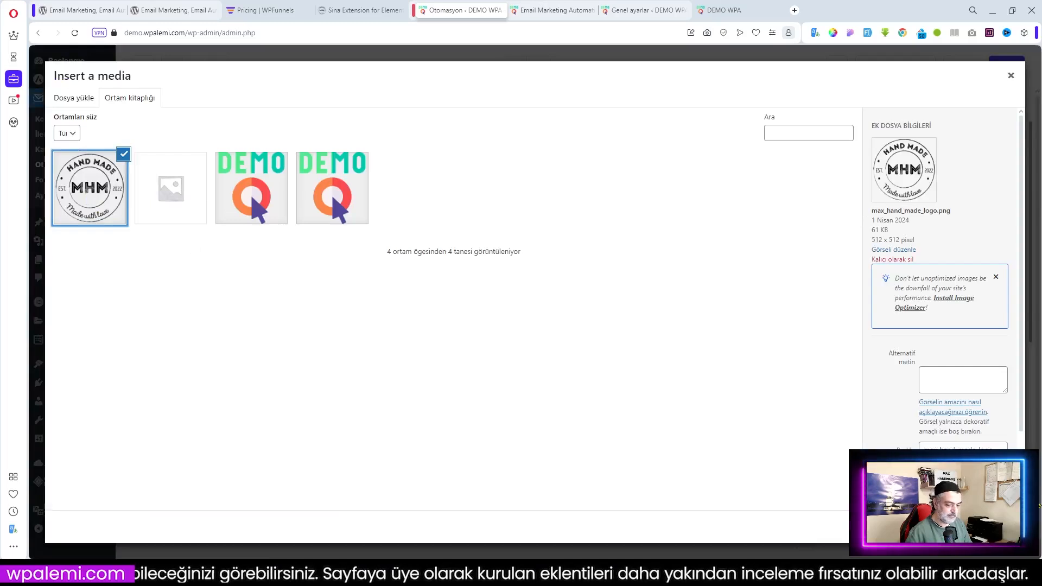
click(994, 526)
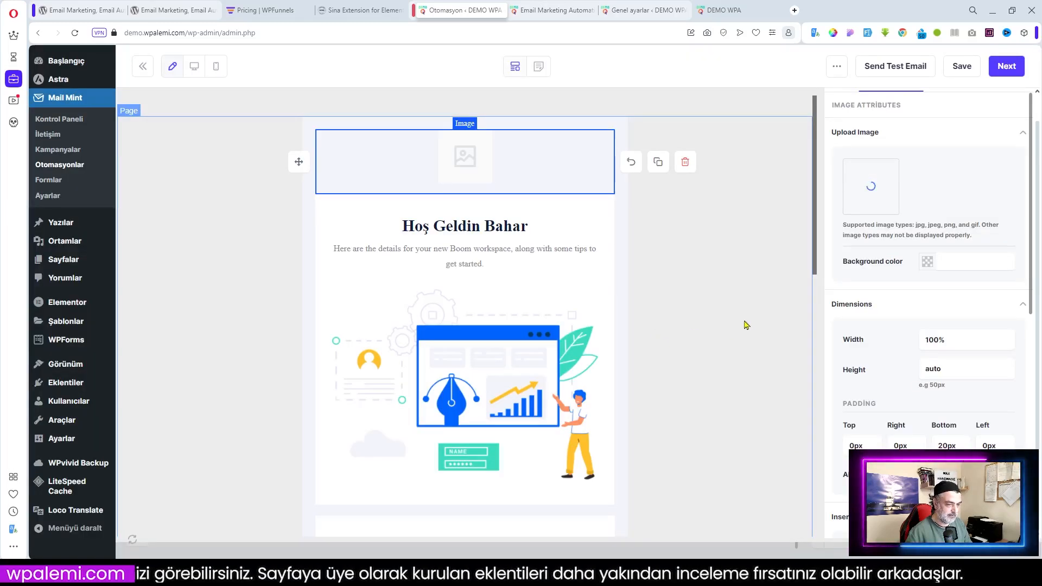
click(963, 66)
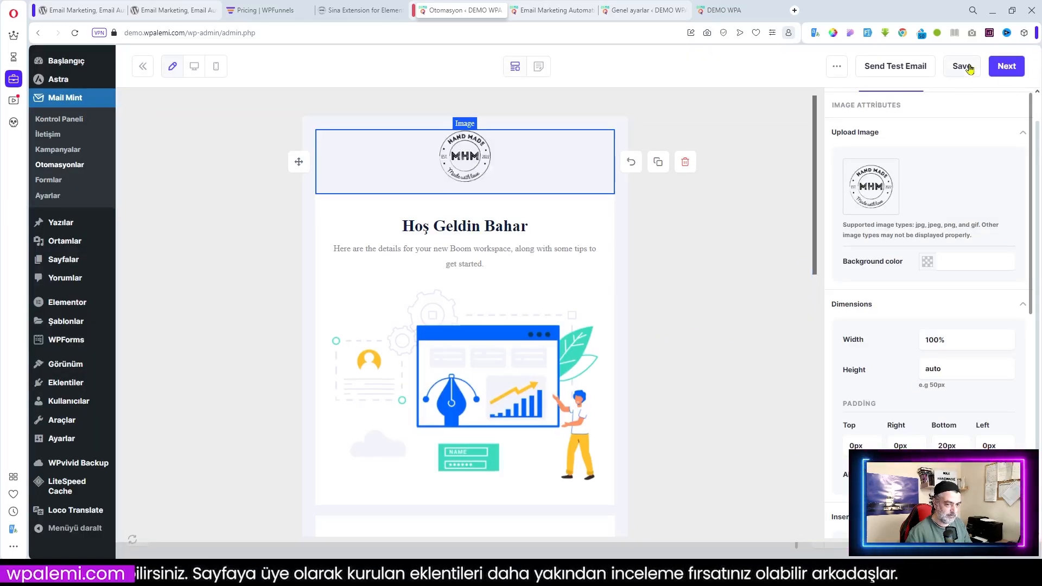
Return to the workflow, turn on İstatistikler, and update the Yeni Hoş Geldin E-Postası workflow
click(998, 71)
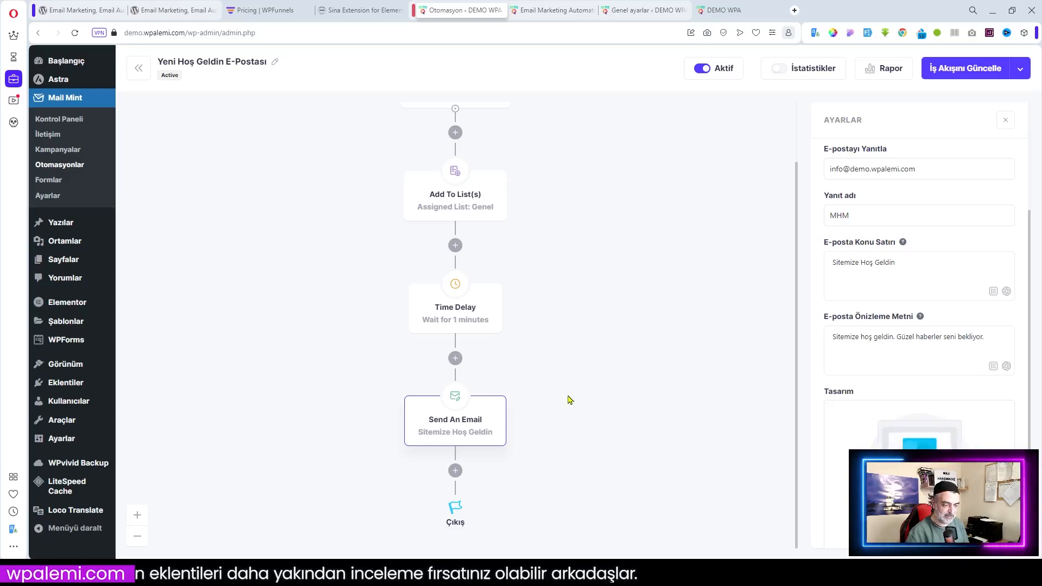
scroll(661, 398, up, 1)
scroll(661, 398, up, 1)
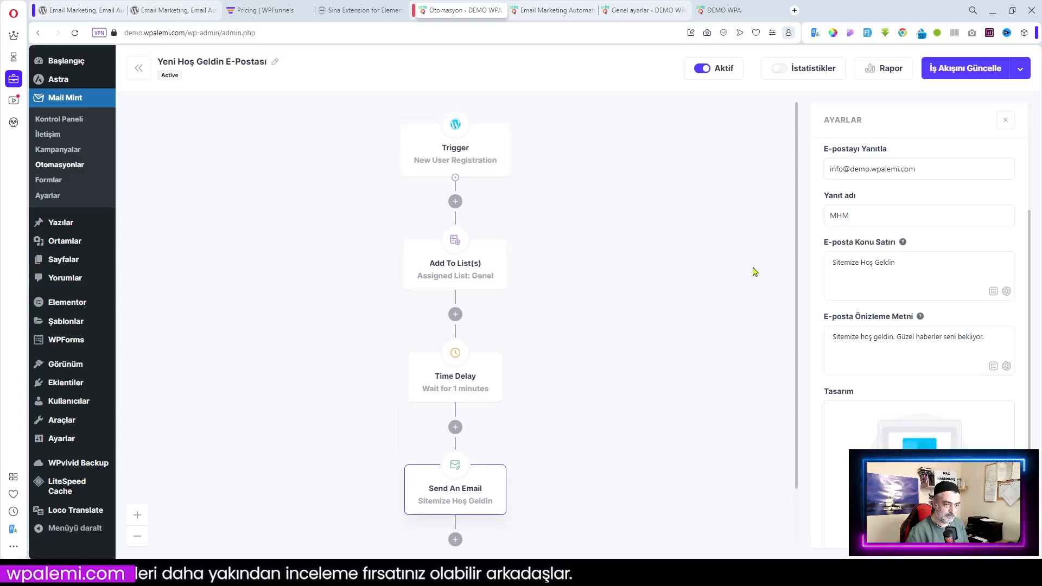
click(780, 69)
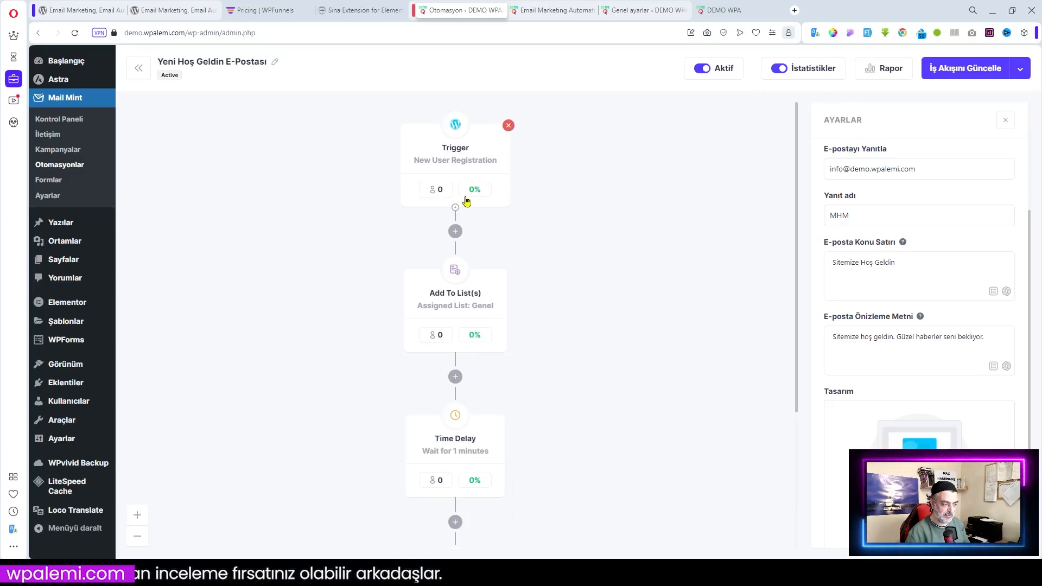
scroll(474, 378, down, 3)
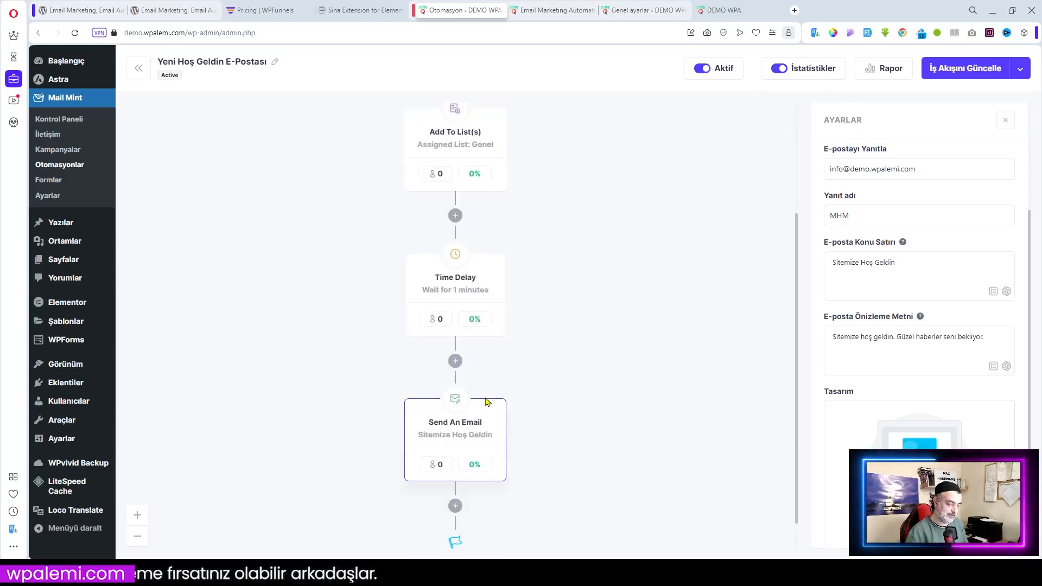
scroll(700, 279, up, 3)
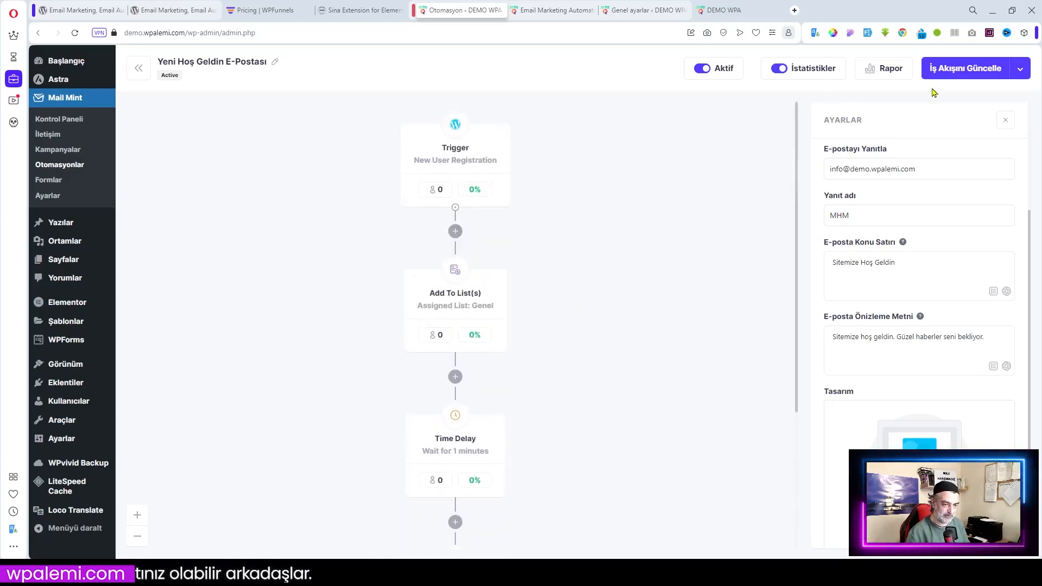
click(960, 70)
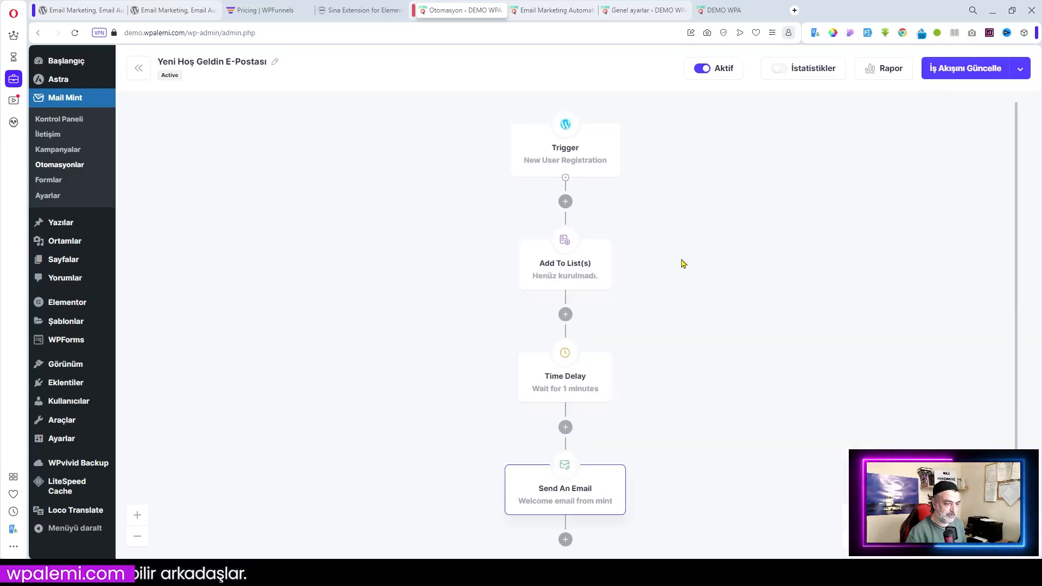
Go back to Otomasyonlar, where Yeni Hoş Geldin E-Postası is listed as Active
click(142, 70)
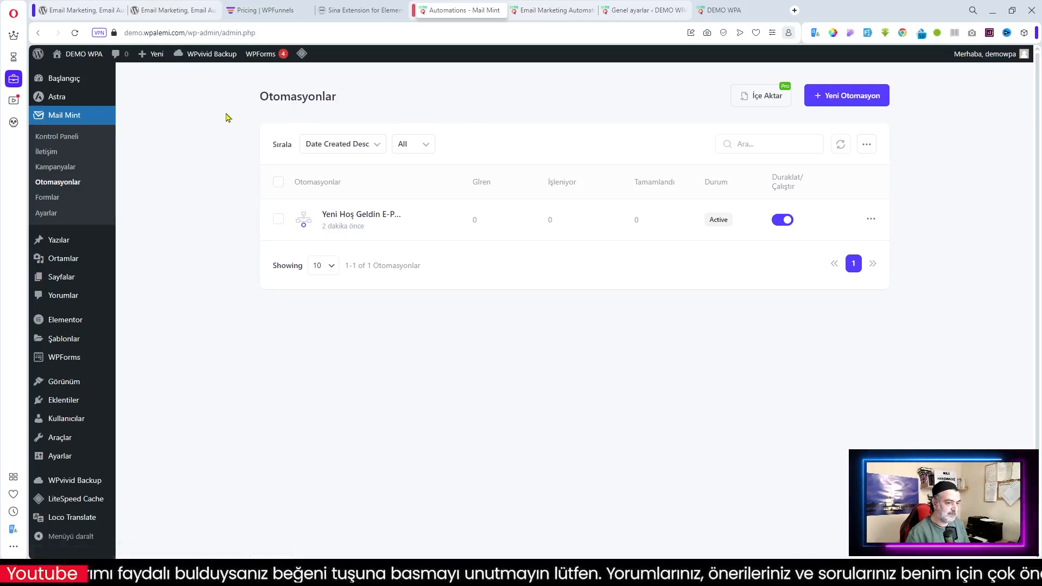
click(52, 181)
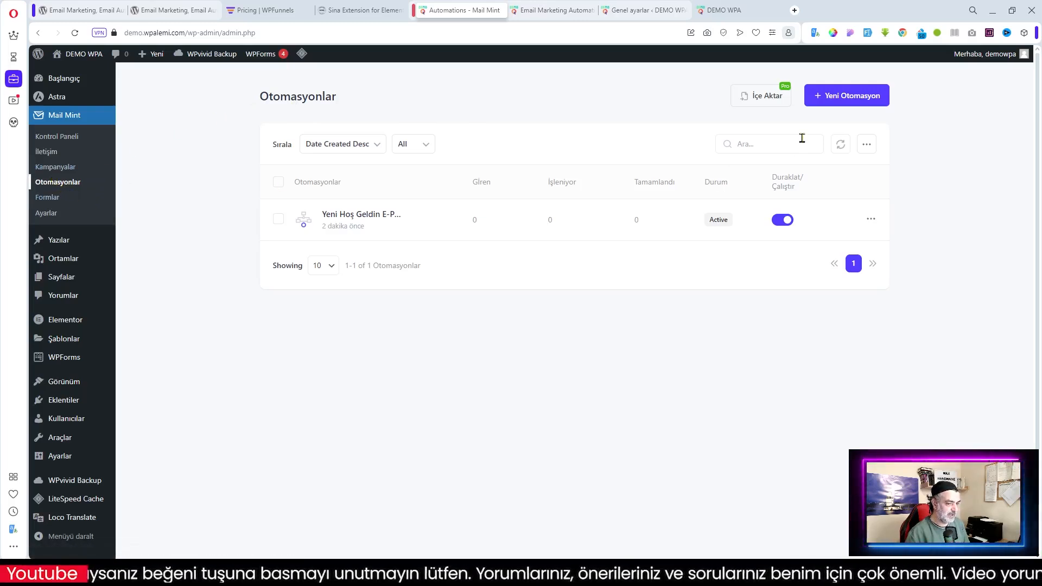
Start a new automation by importing the Opt-in Welcome Email template
click(834, 96)
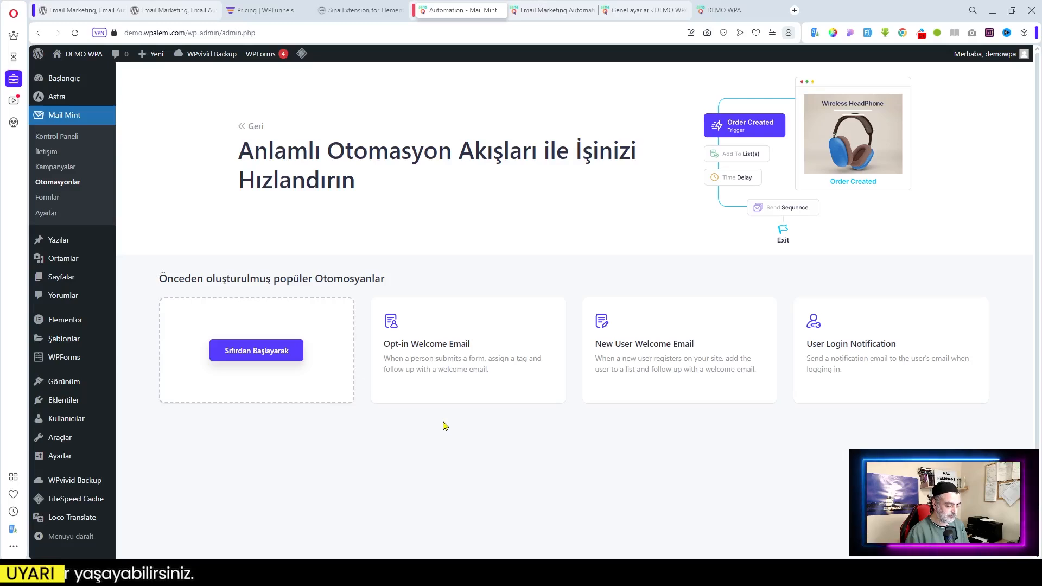
click(472, 352)
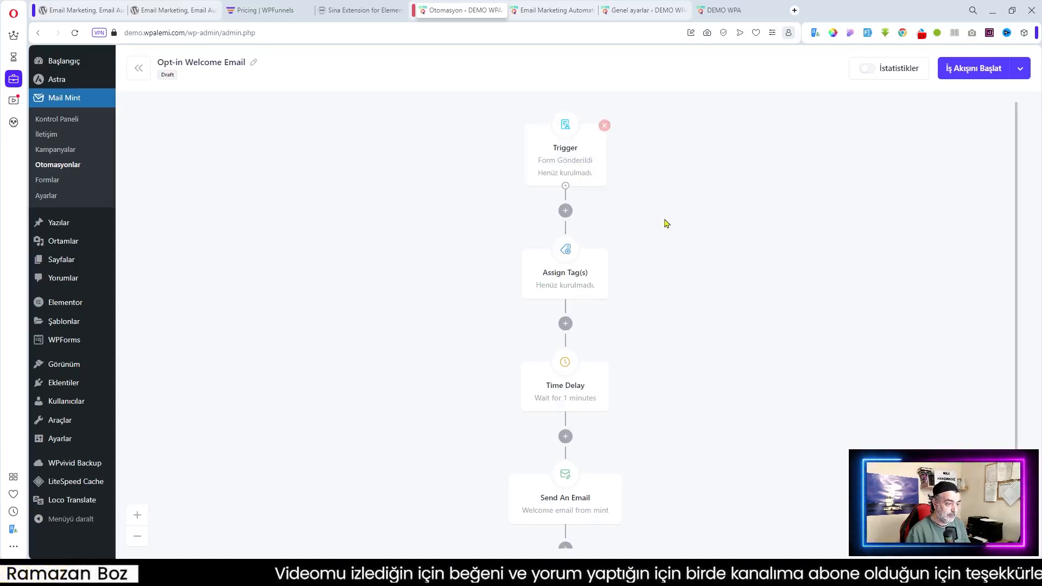
click(569, 139)
click(901, 229)
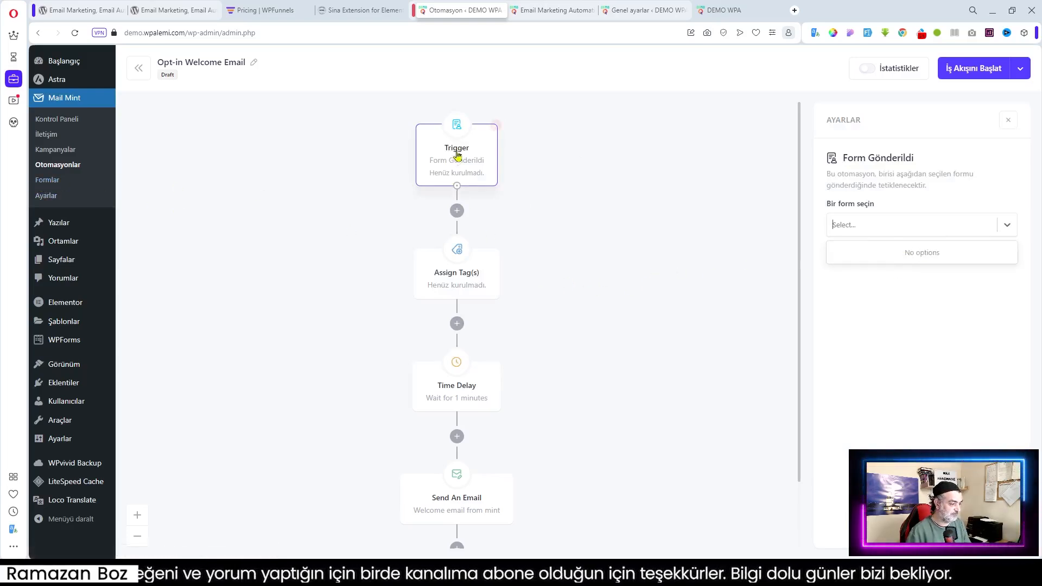
click(442, 274)
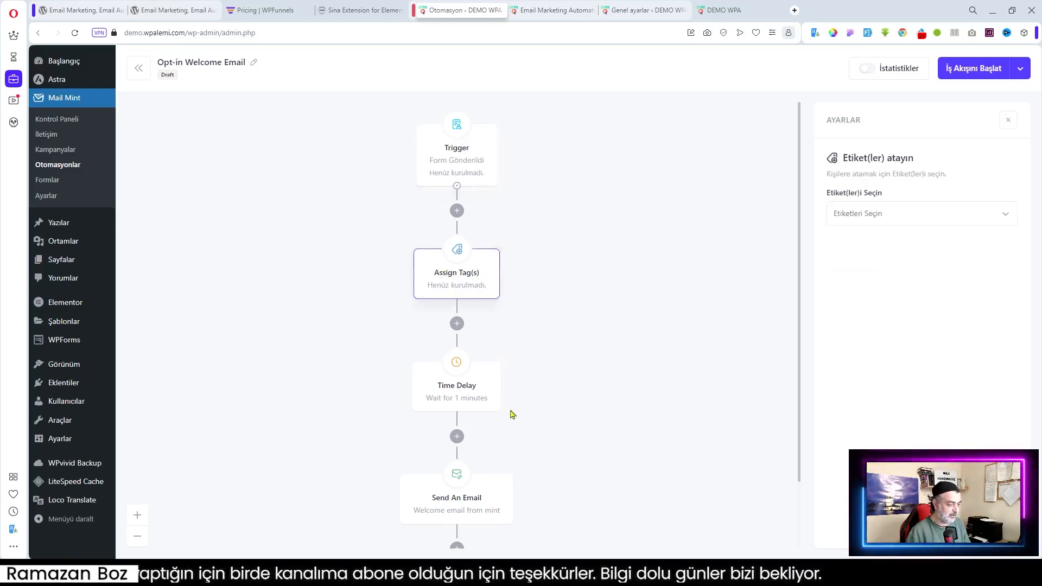
click(455, 392)
scroll(549, 401, down, 2)
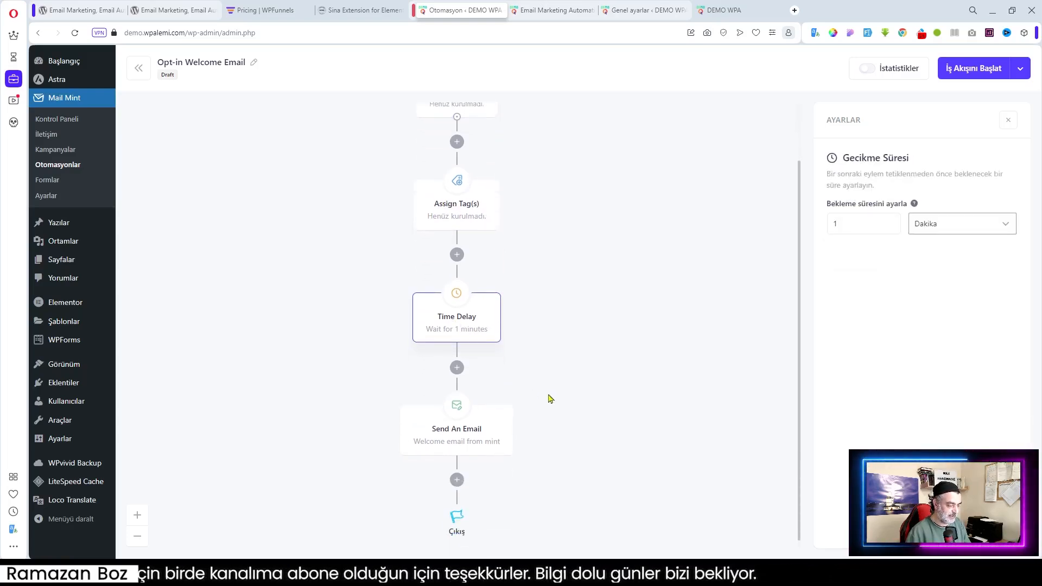
click(447, 432)
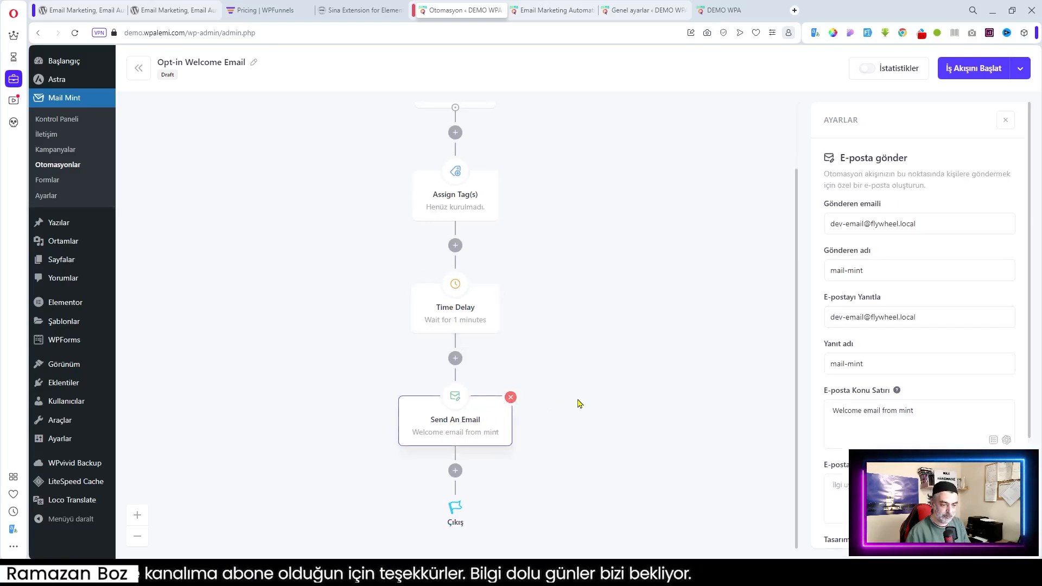
scroll(919, 326, down, 3)
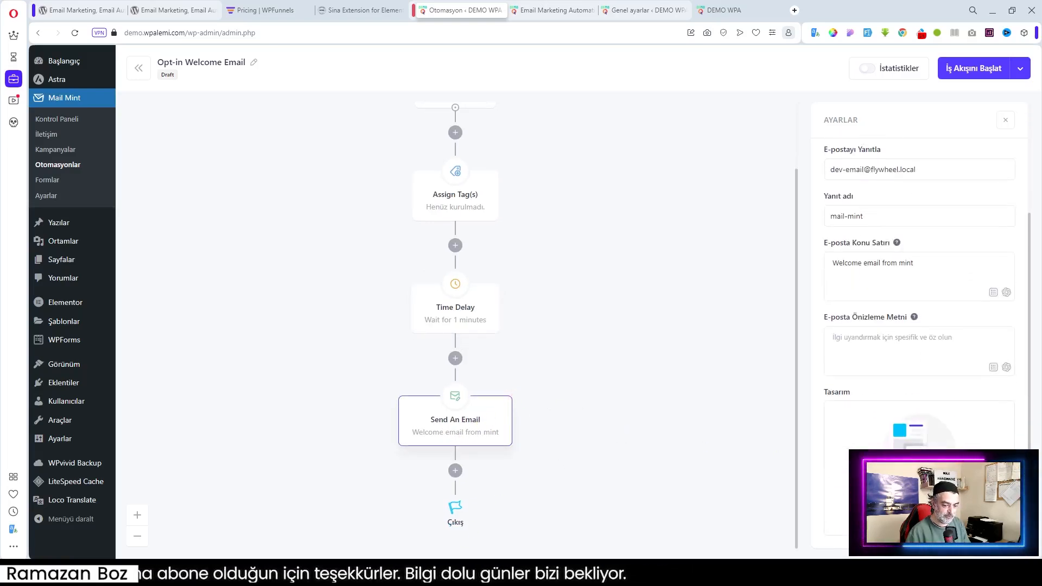
scroll(654, 416, up, 2)
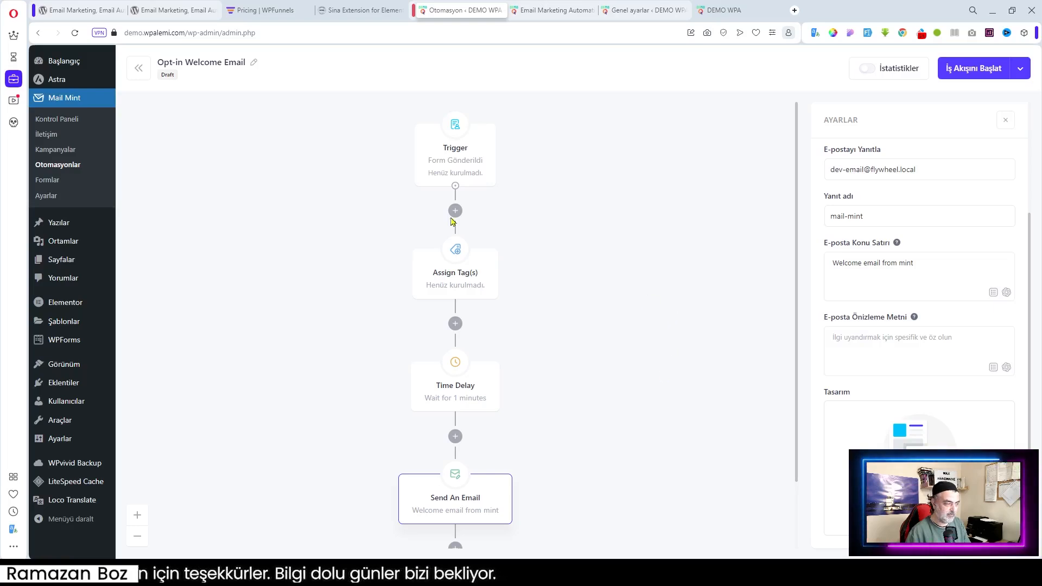
Go to Formlar and start a new form to browse templates like Kupon İndirimi
click(53, 187)
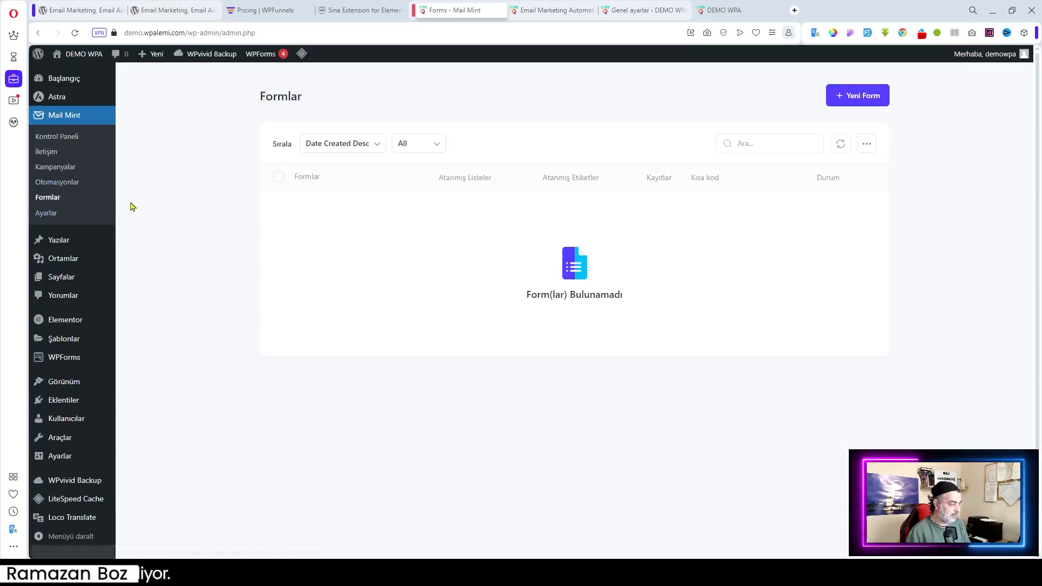
click(863, 97)
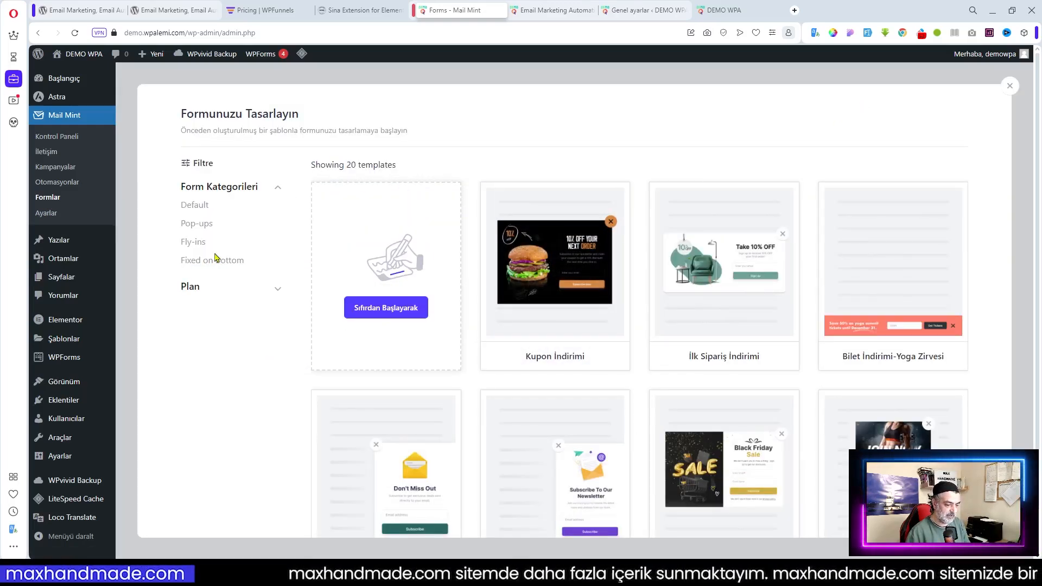
scroll(216, 258, down, 2)
scroll(216, 257, up, 2)
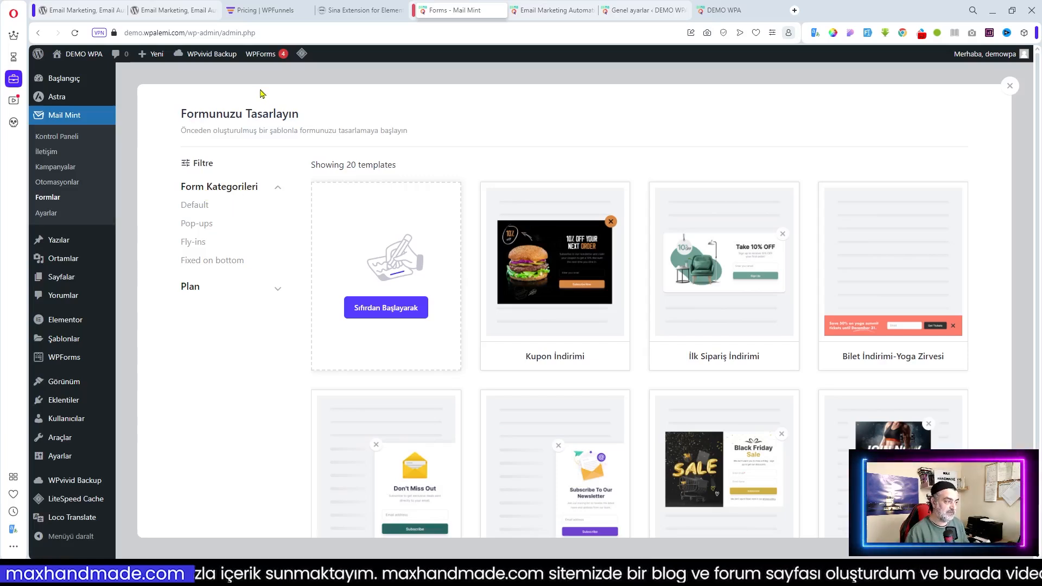
click(360, 11)
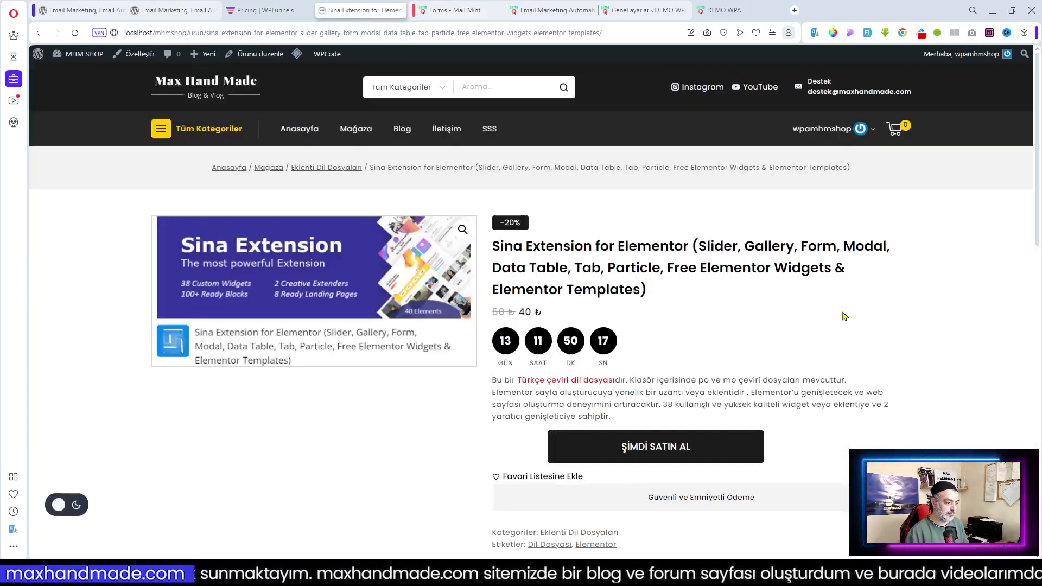
scroll(900, 338, down, 2)
scroll(901, 338, down, 10)
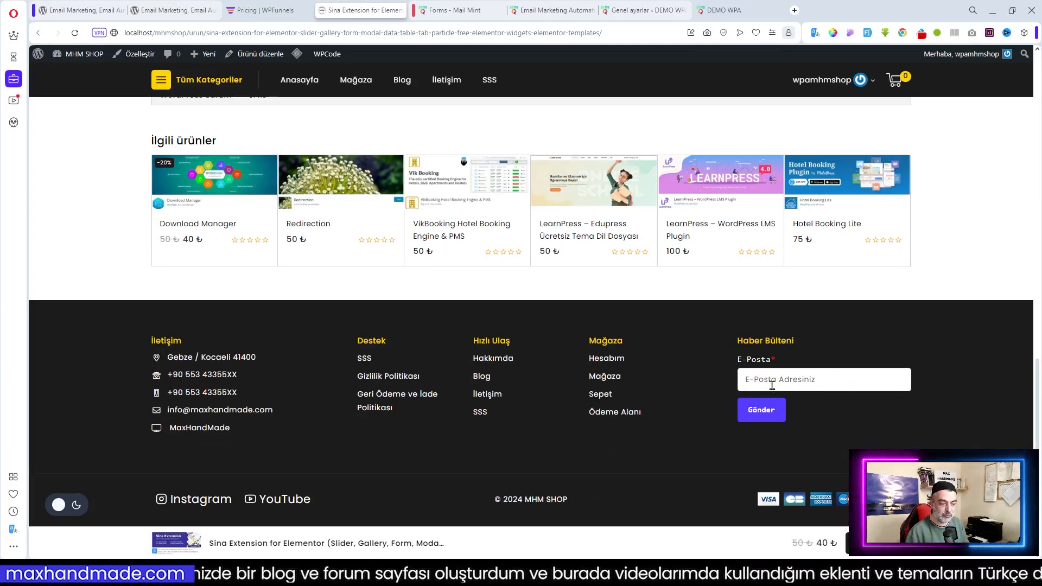
click(446, 6)
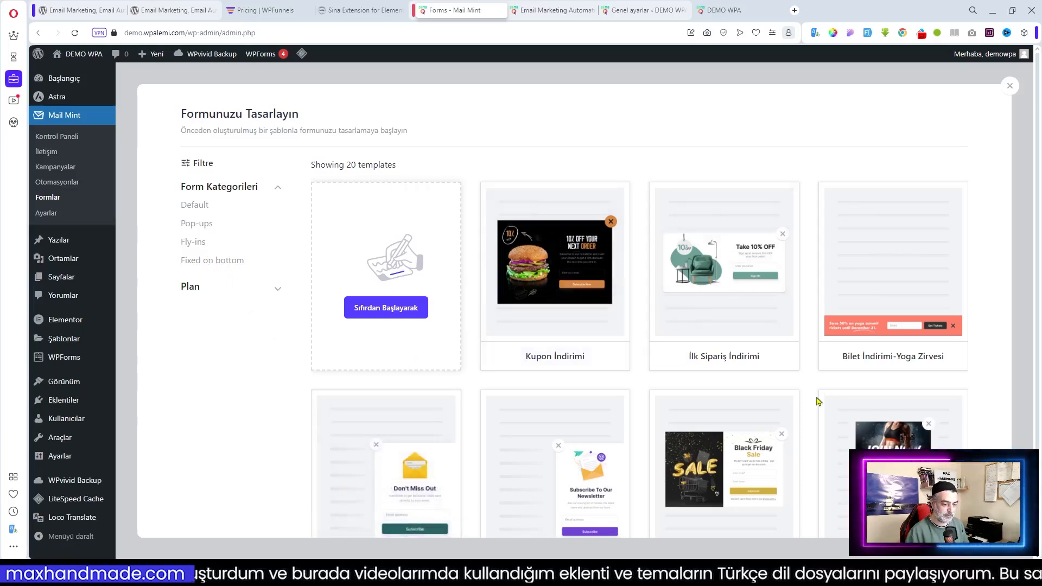
mouse_move(897, 339)
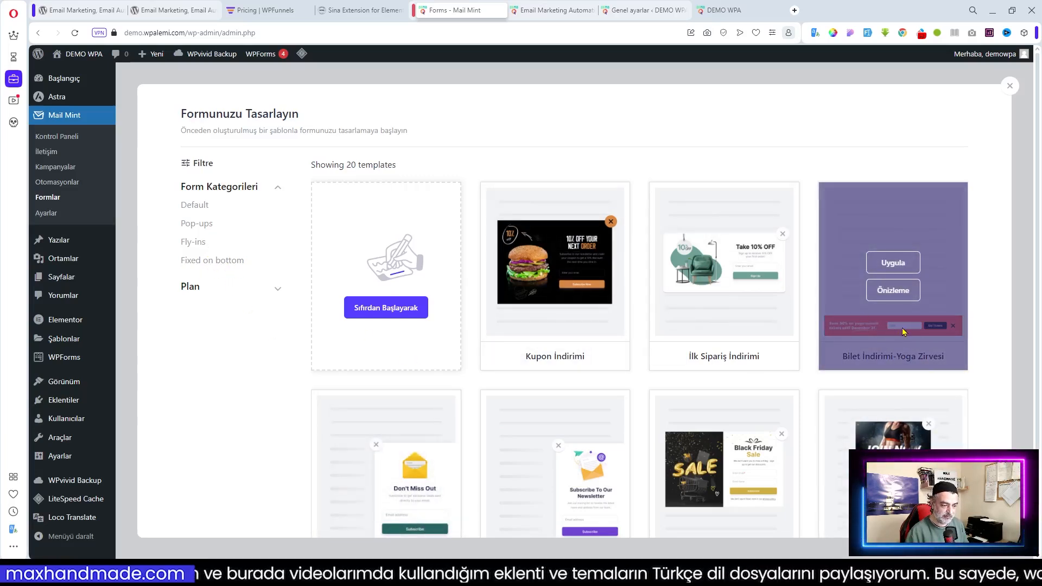
scroll(997, 389, down, 3)
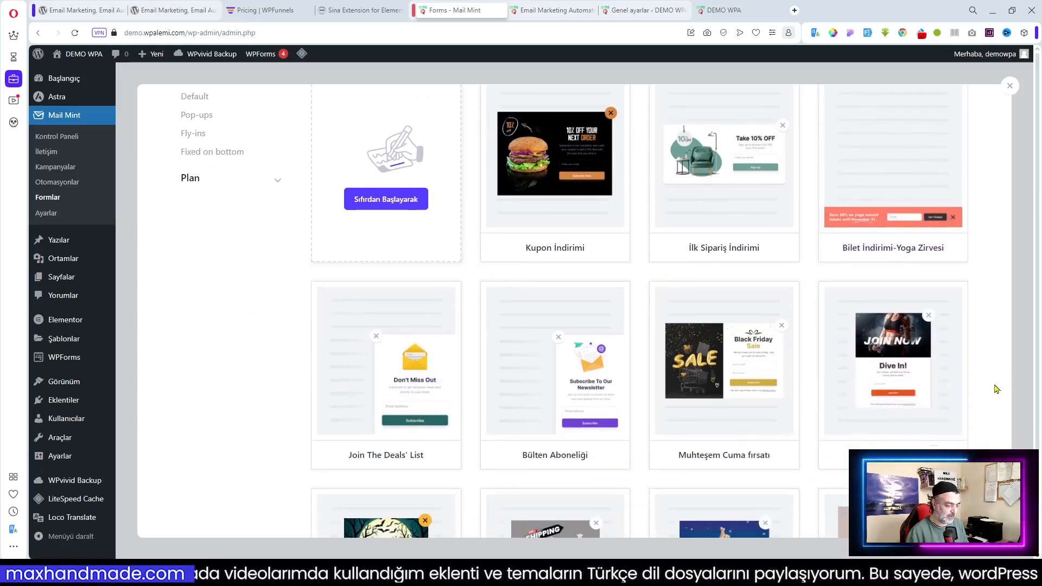
scroll(998, 389, down, 1)
scroll(996, 388, down, 2)
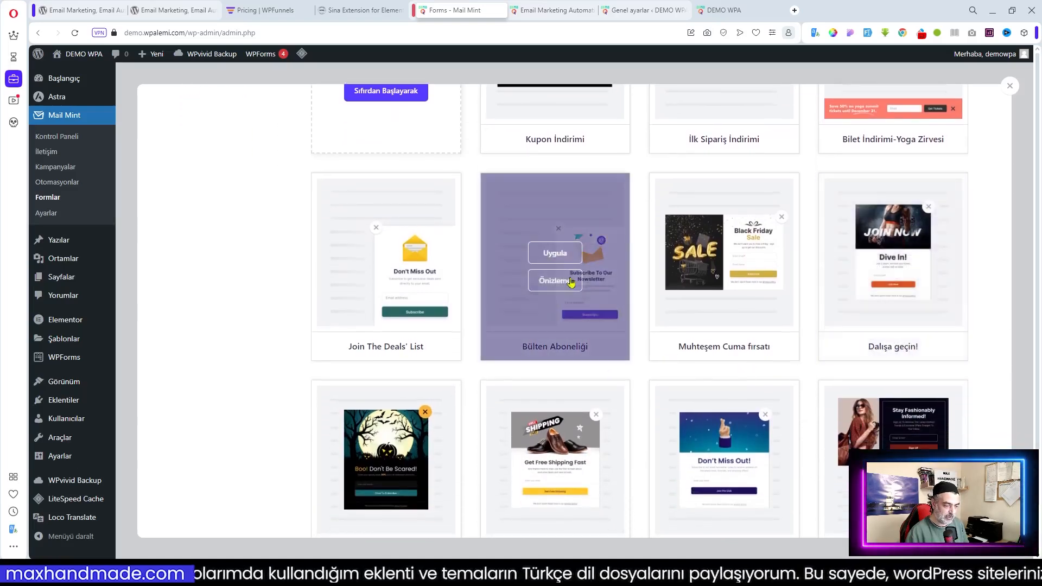
scroll(494, 357, down, 5)
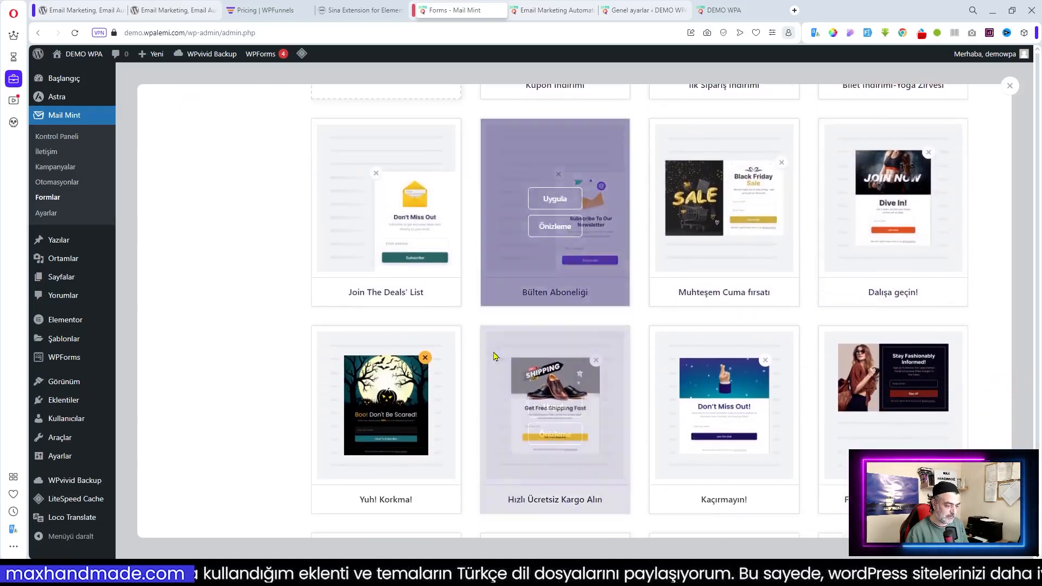
scroll(940, 382, down, 5)
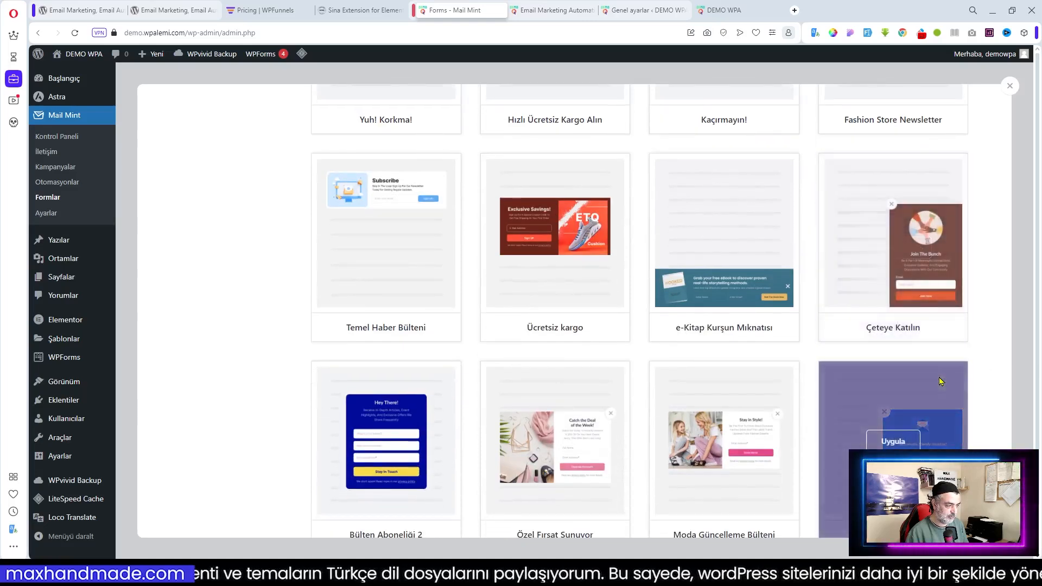
scroll(940, 382, down, 5)
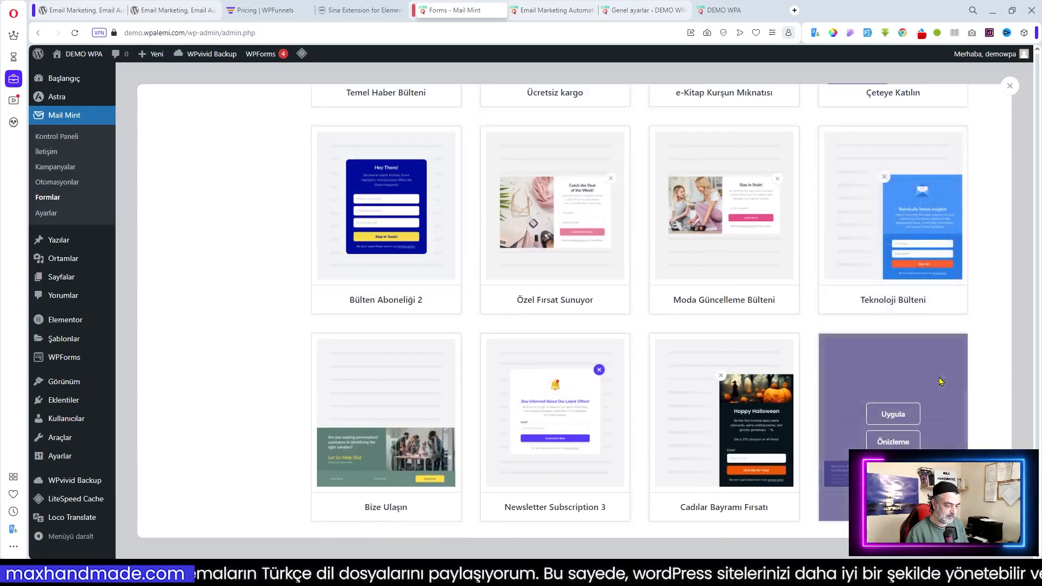
scroll(940, 382, down, 2)
scroll(941, 382, up, 10)
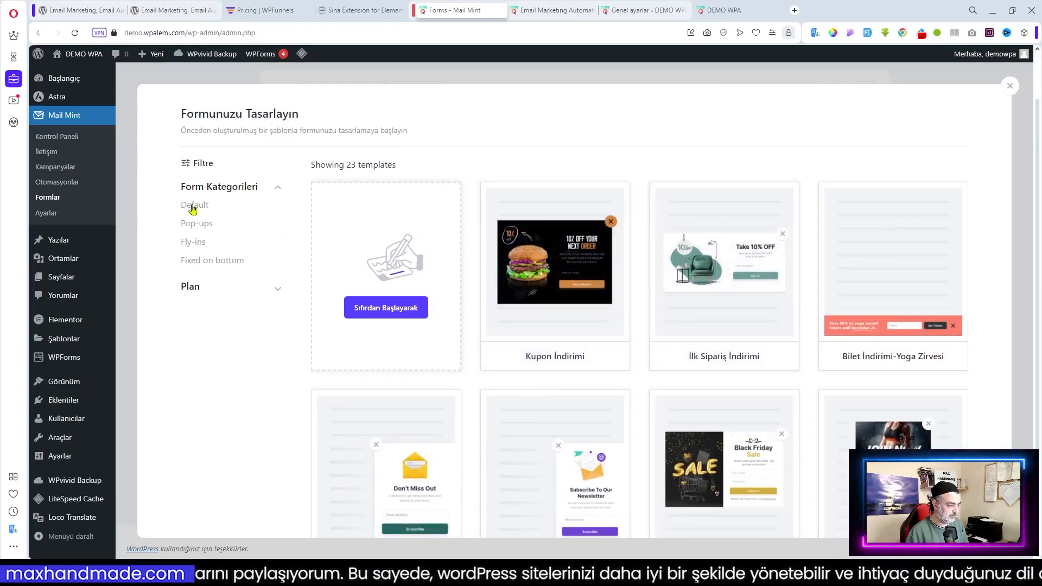
Start a blank form and assign its subscribers to the Genel list
click(377, 309)
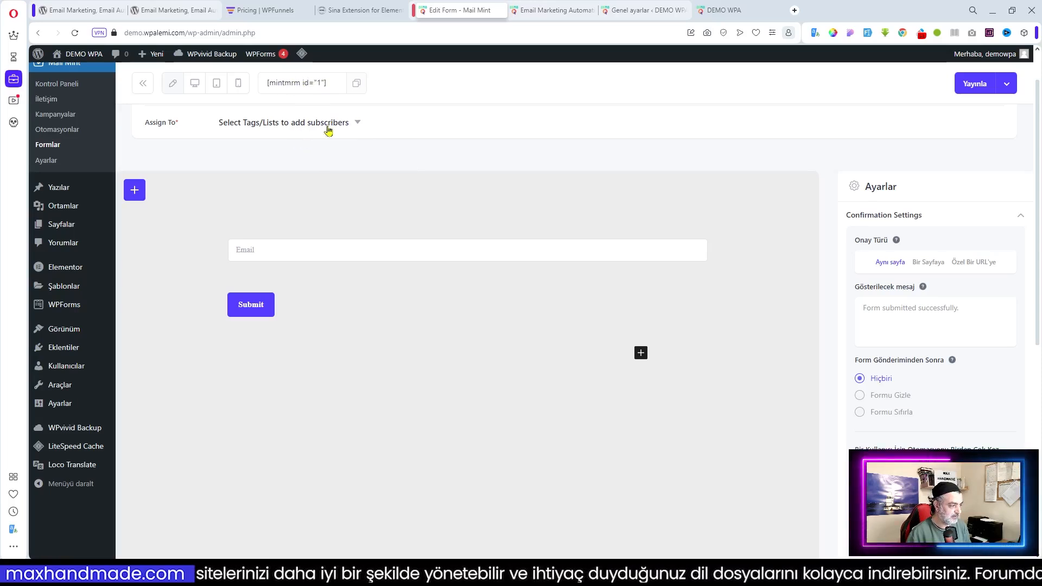
click(357, 123)
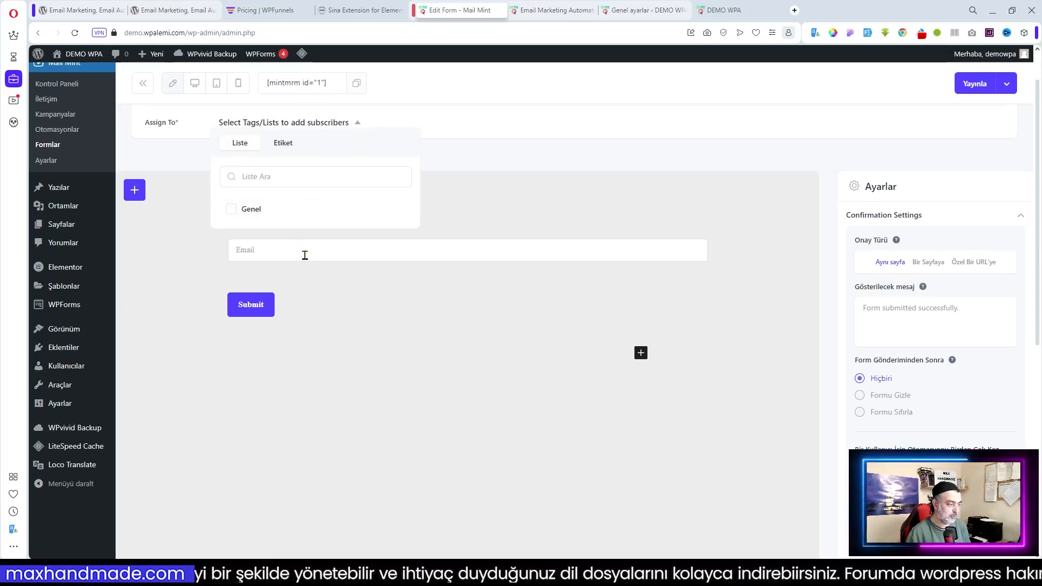
click(231, 214)
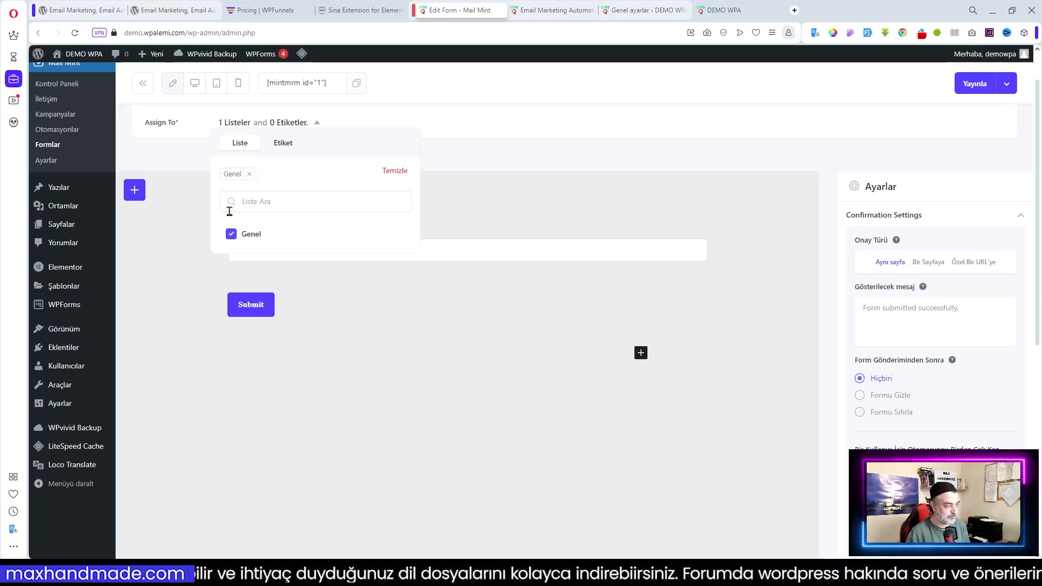
click(460, 198)
Retitle the form from 'Untitled' to 'E-Bülten Formu'
scroll(402, 186, up, 1)
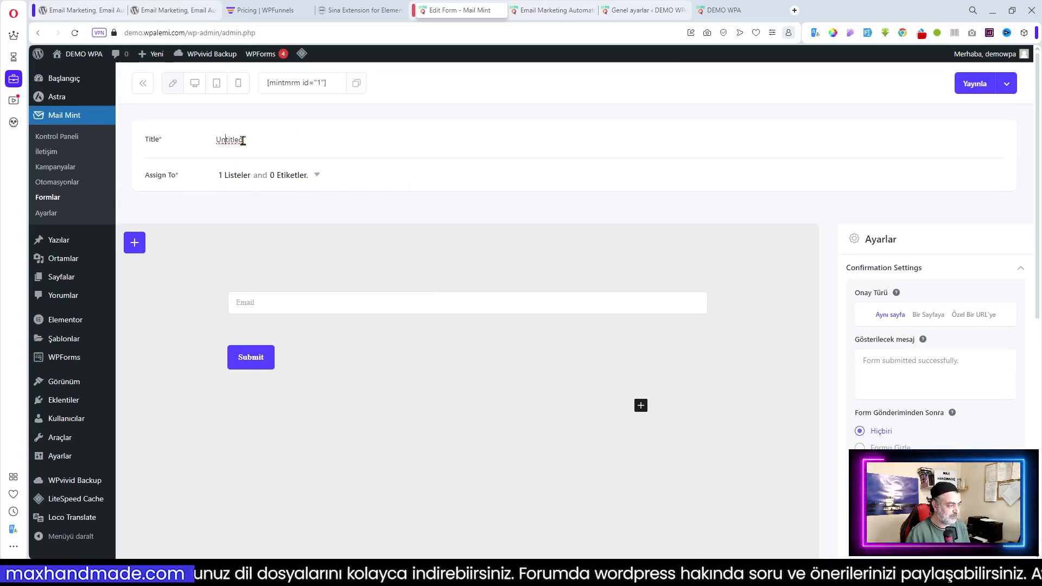
drag(245, 140, 205, 148)
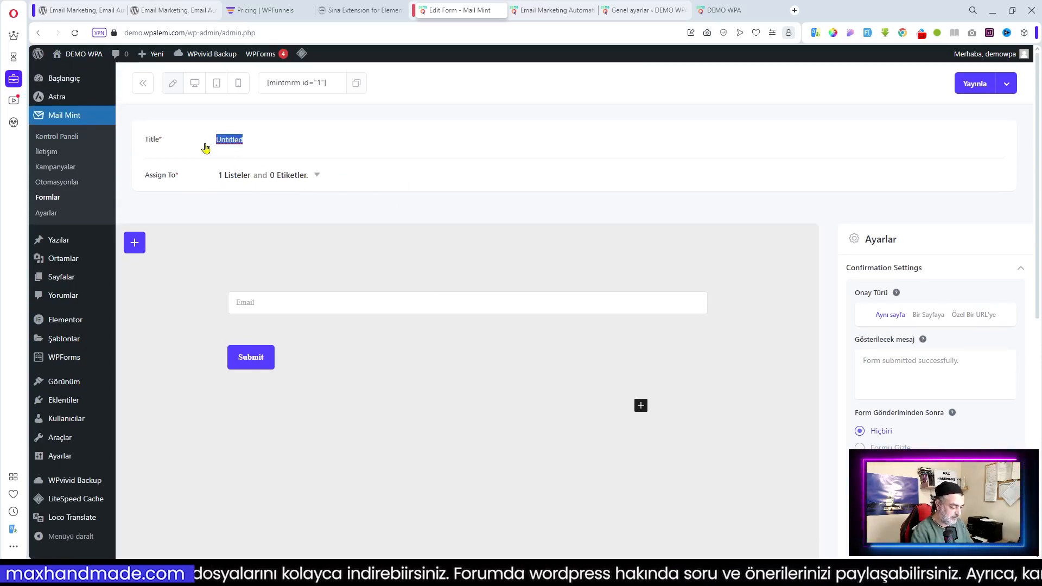
text(E-Bülten Formu)
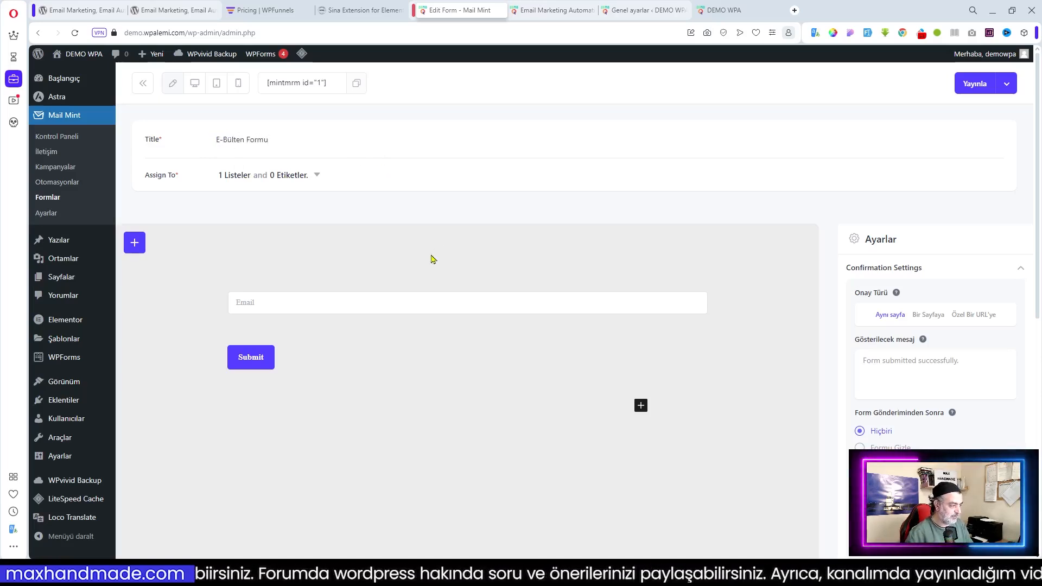
click(416, 288)
click(366, 346)
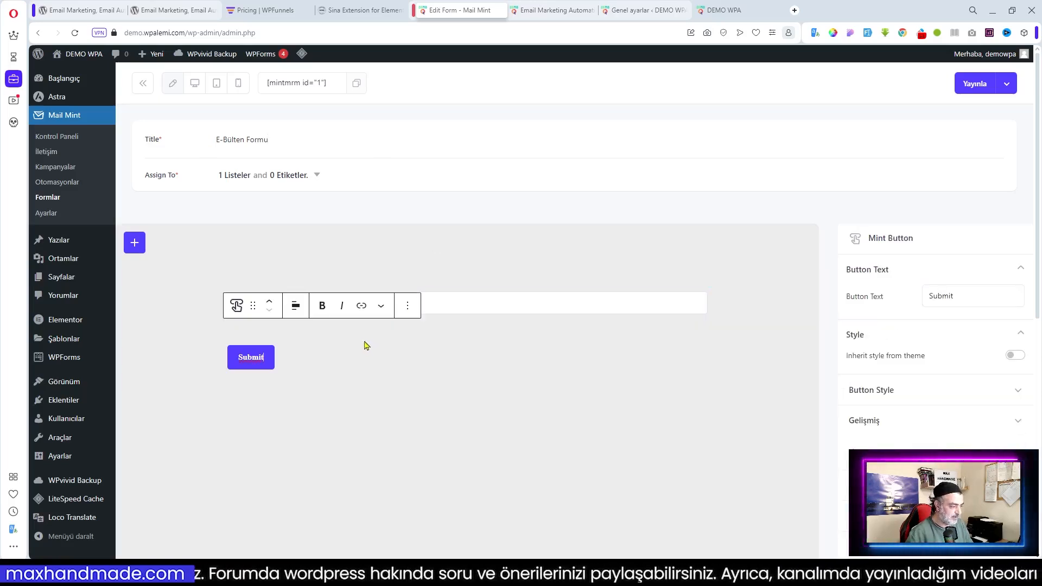
Change the submit button label to 'Gönder'
click(436, 276)
click(263, 362)
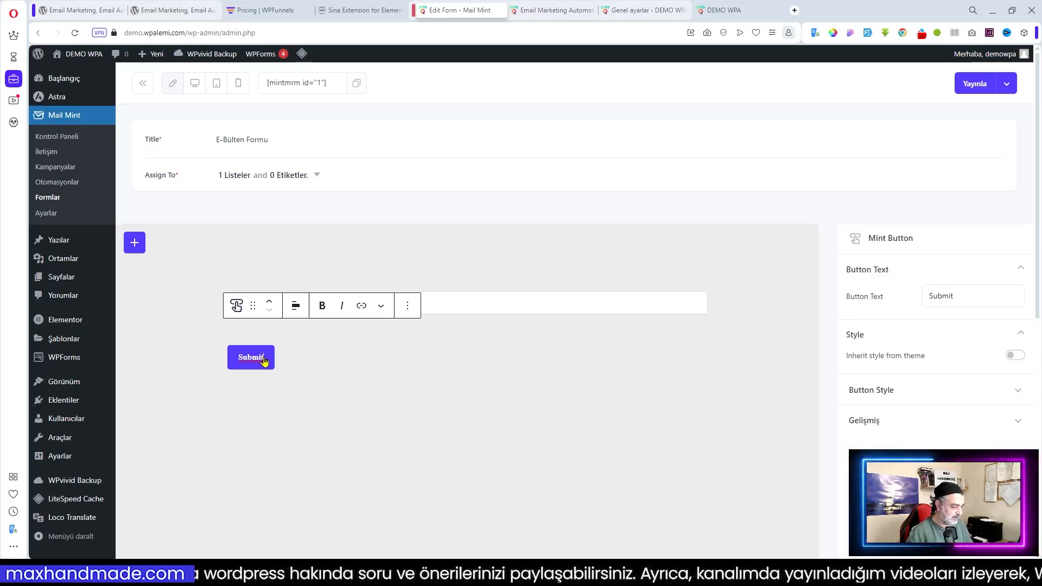
drag(967, 298, 788, 293)
text(Gönder)
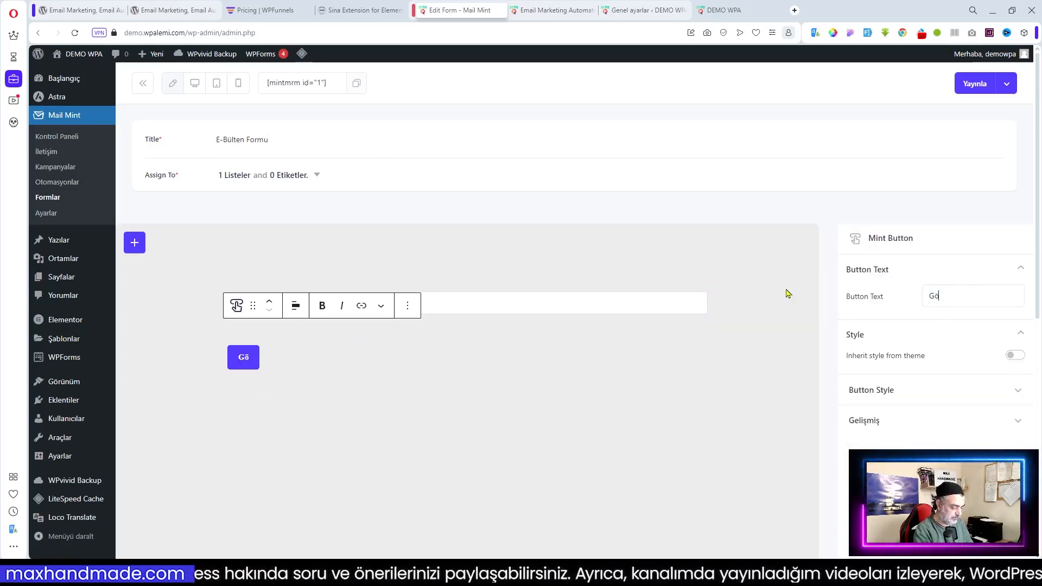
Set the email field to 'E-Posta' with placeholder 'E-Posta Adresiniz'
click(492, 295)
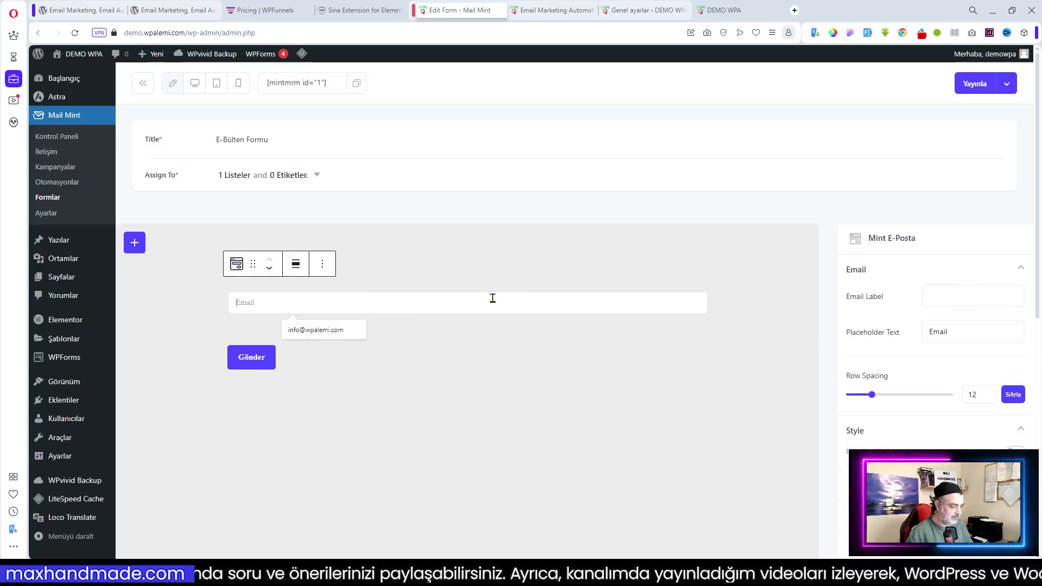
drag(982, 340, 828, 336)
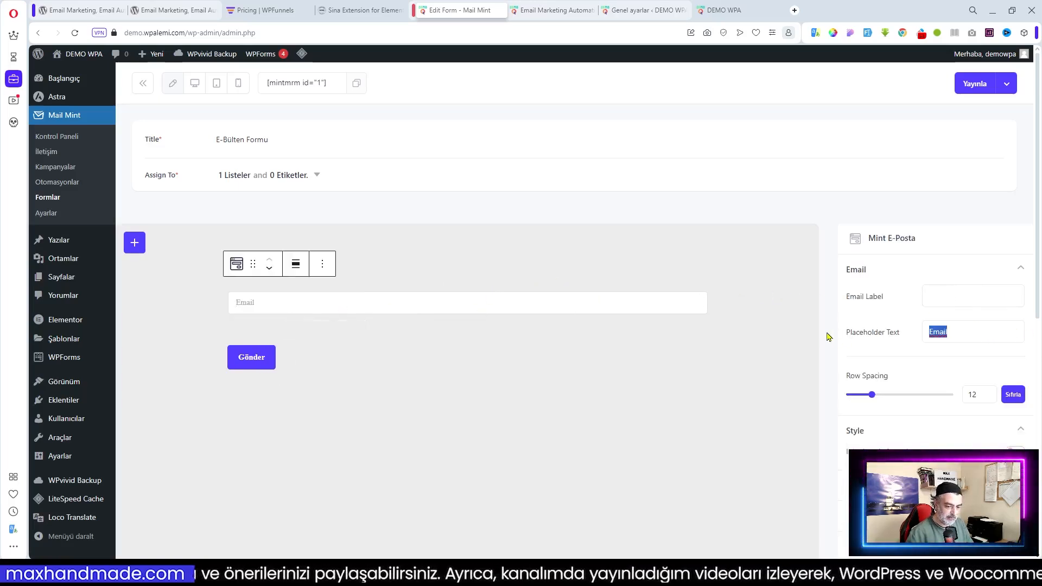
text(E-)
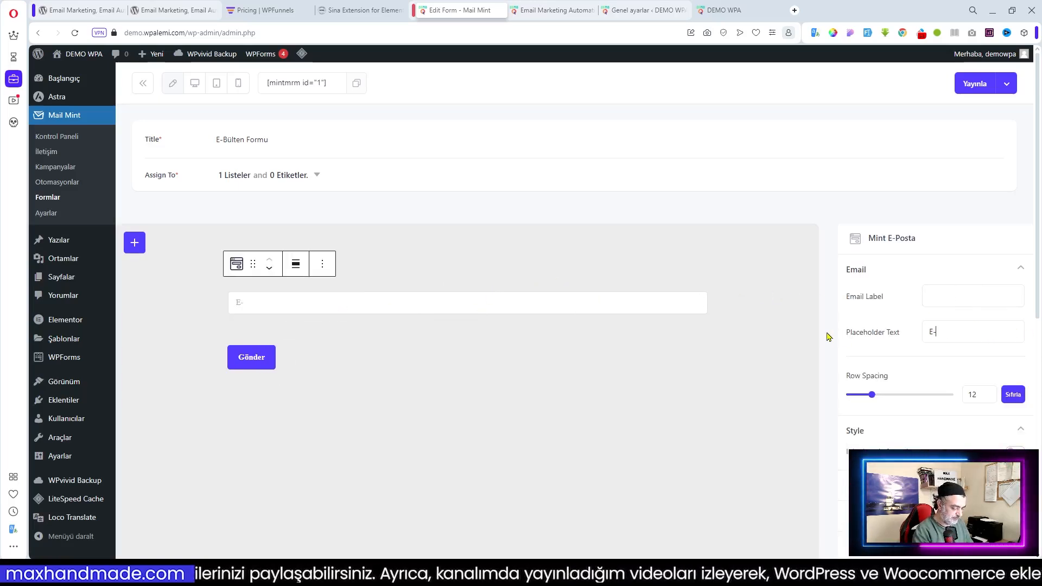
text(Posta)
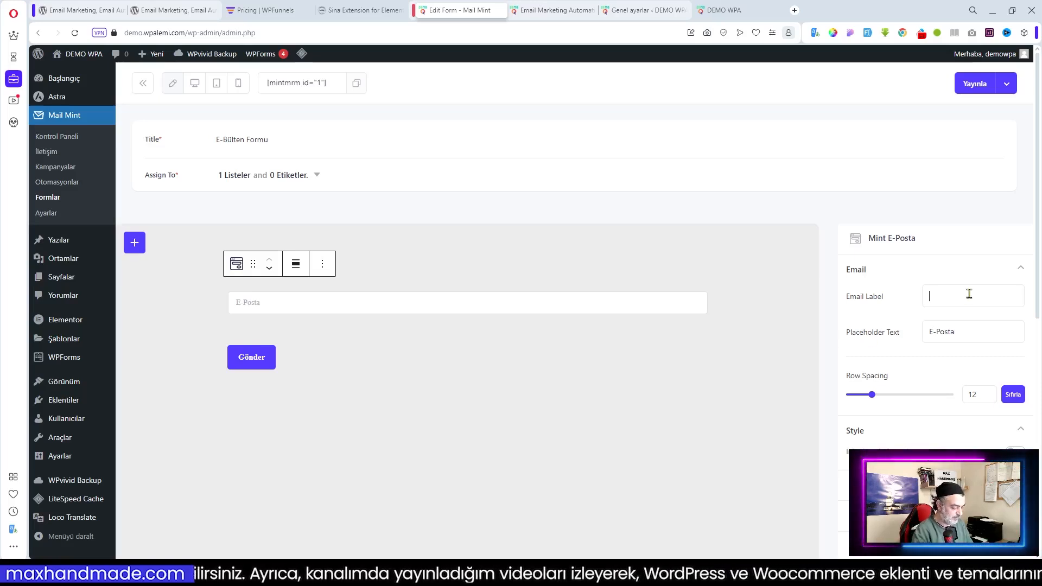
text(E)
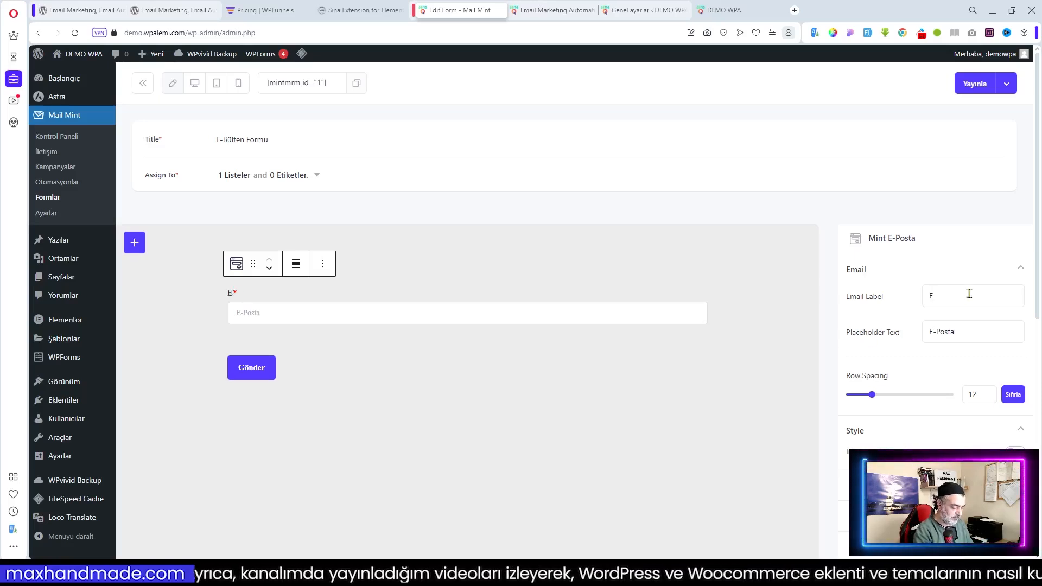
text(-os)
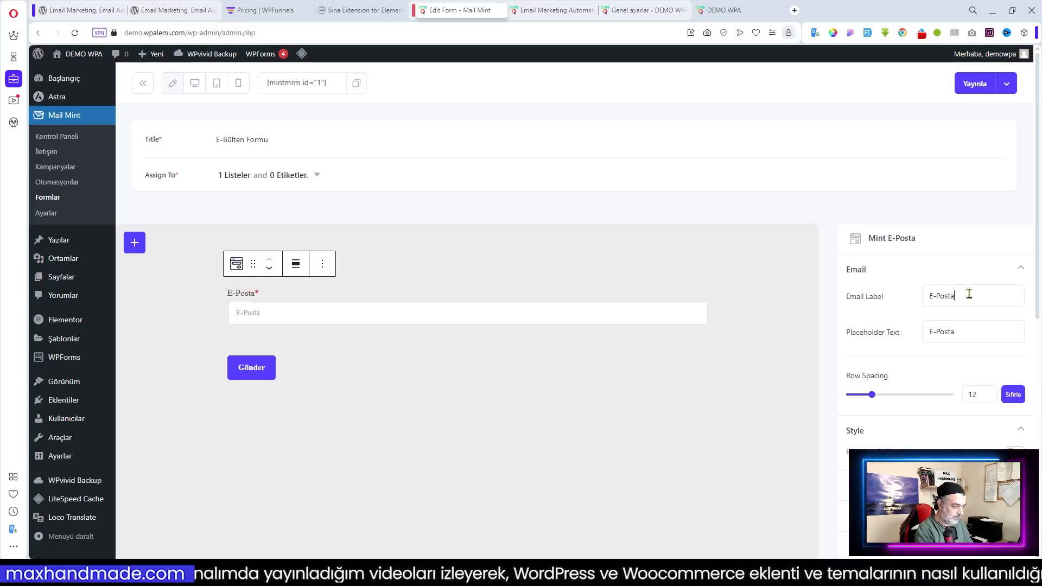
click(968, 339)
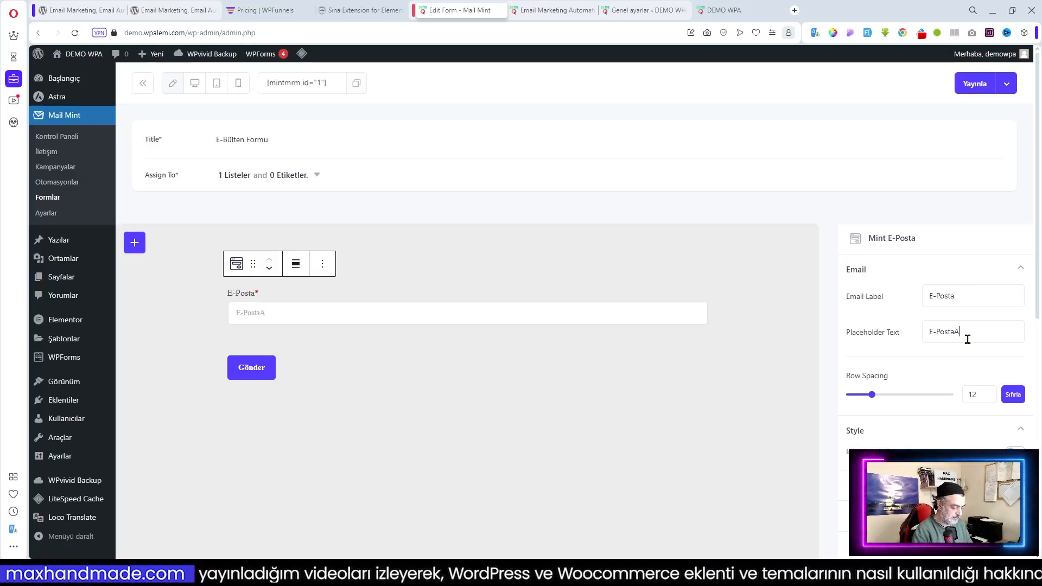
text(A)
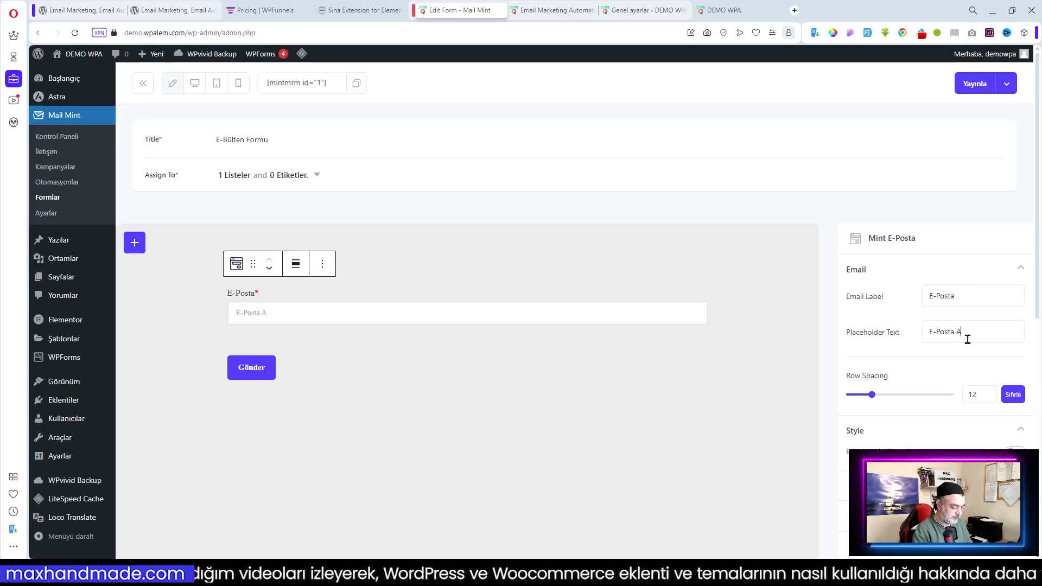
text(dresiniz)
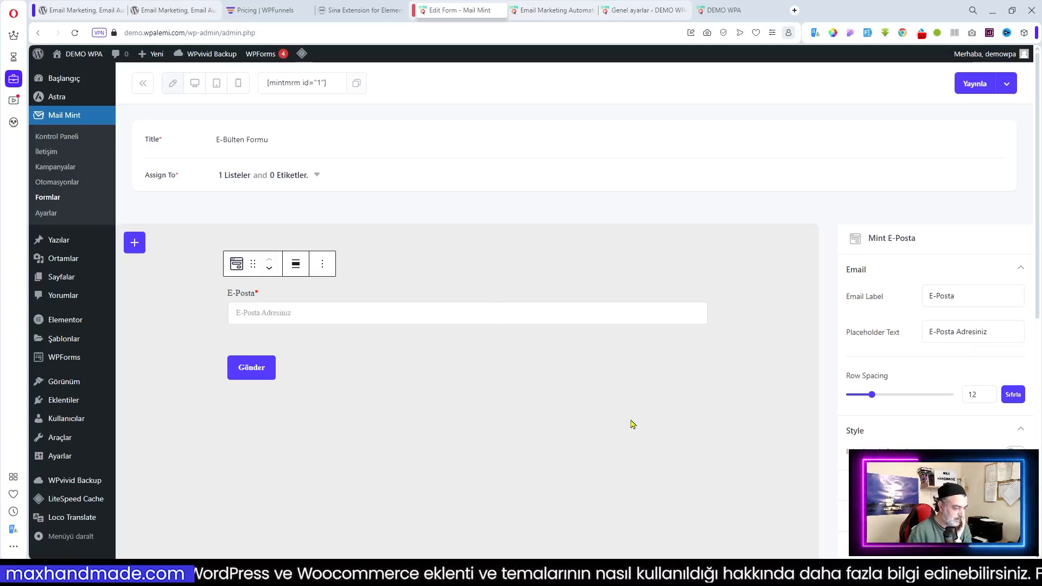
click(384, 365)
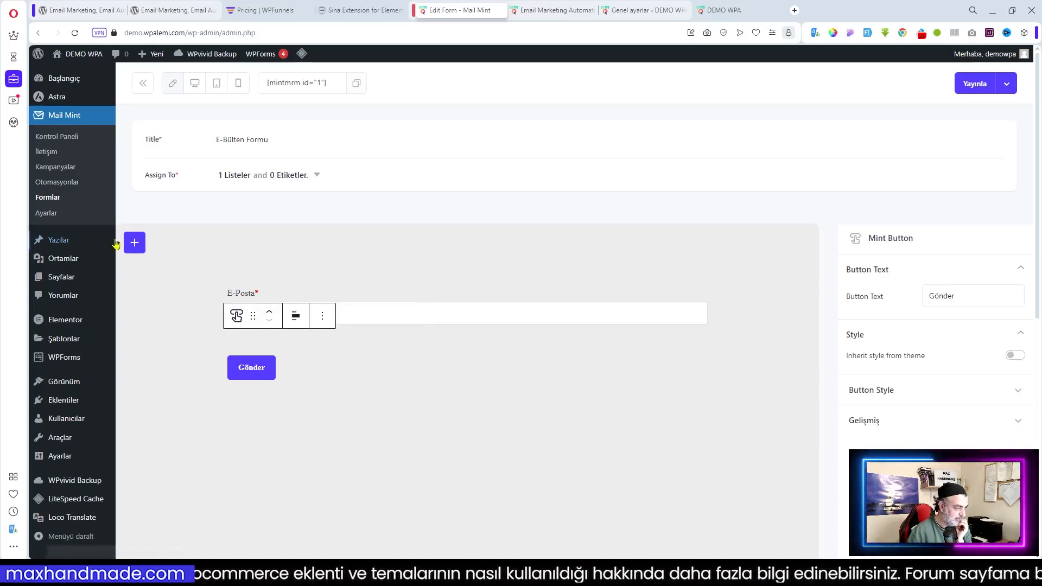
Add a Mint Privacy Checkbox block to the form from the block library
click(252, 259)
click(139, 247)
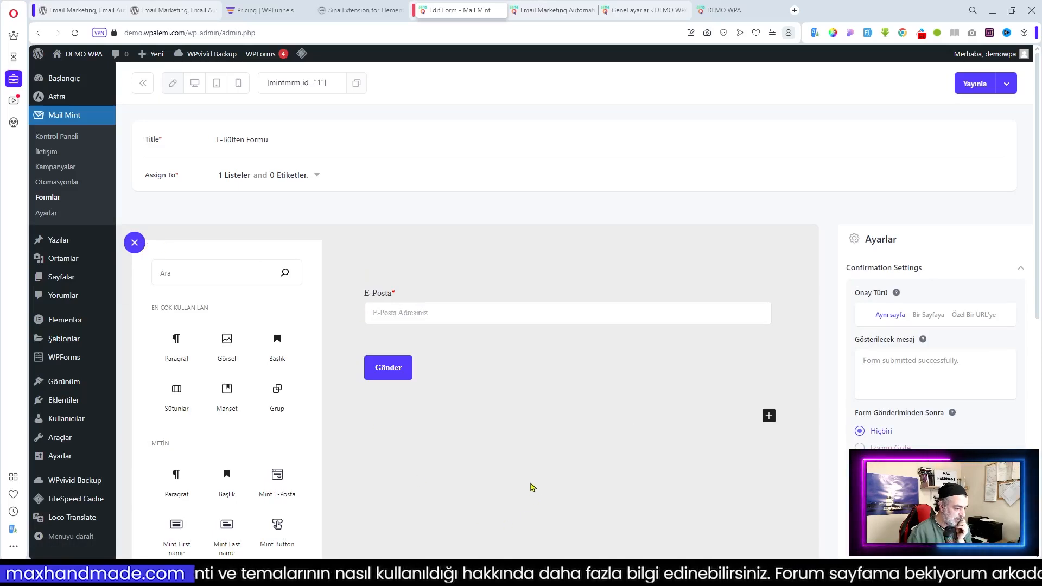
click(136, 240)
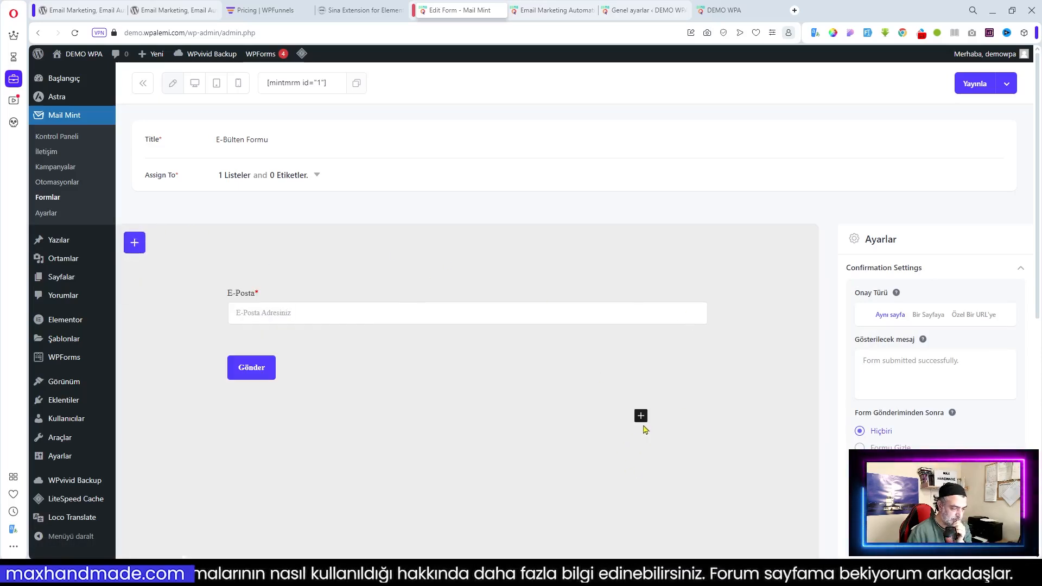
click(641, 416)
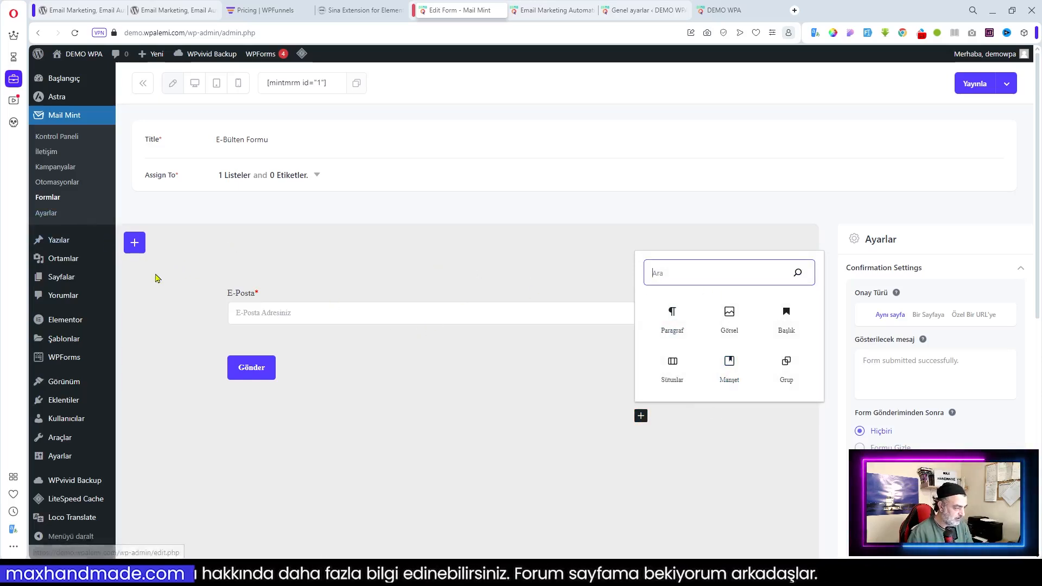
click(135, 242)
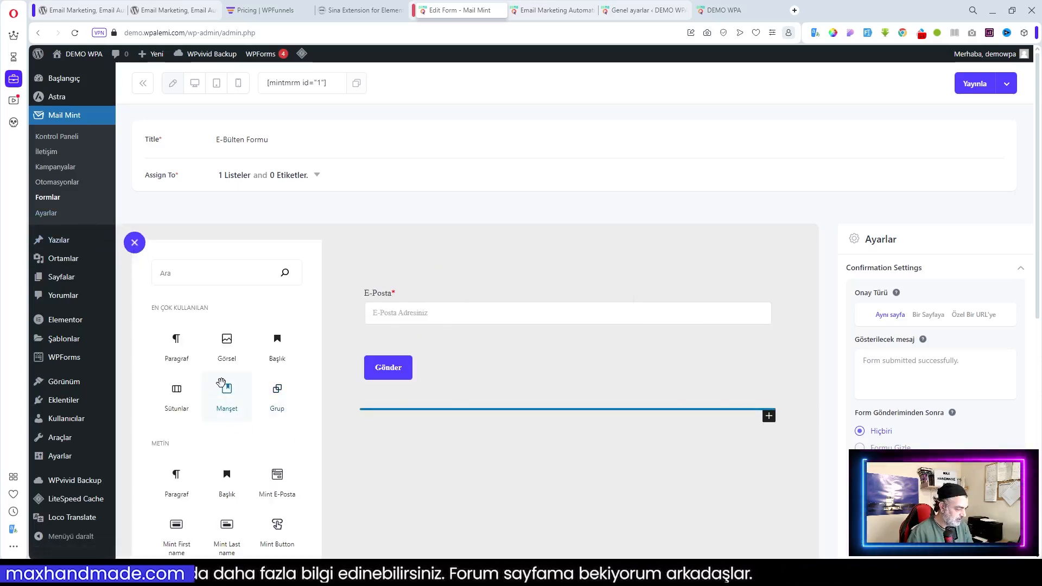
scroll(226, 380, down, 1)
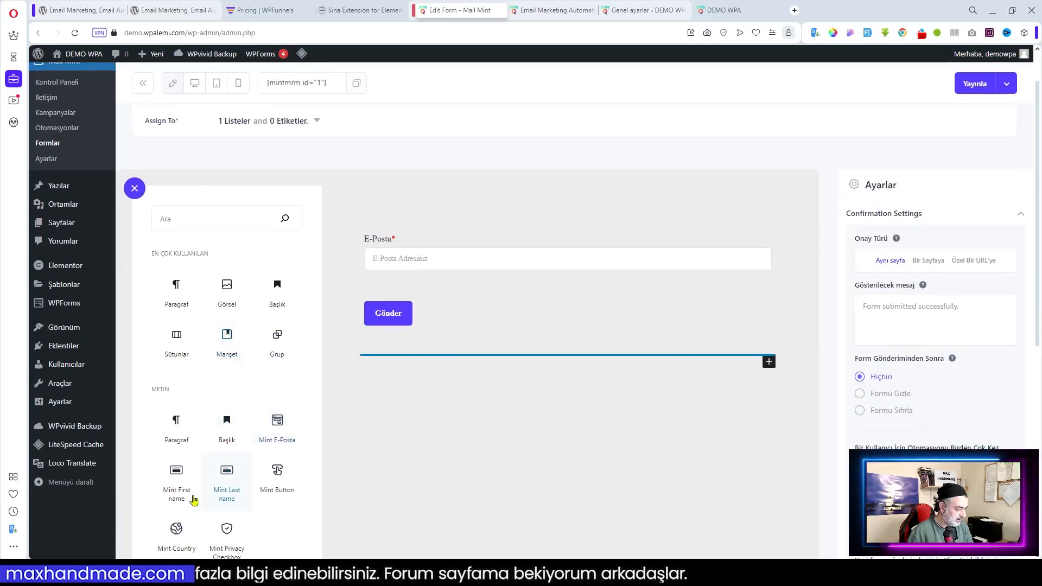
scroll(285, 480, down, 1)
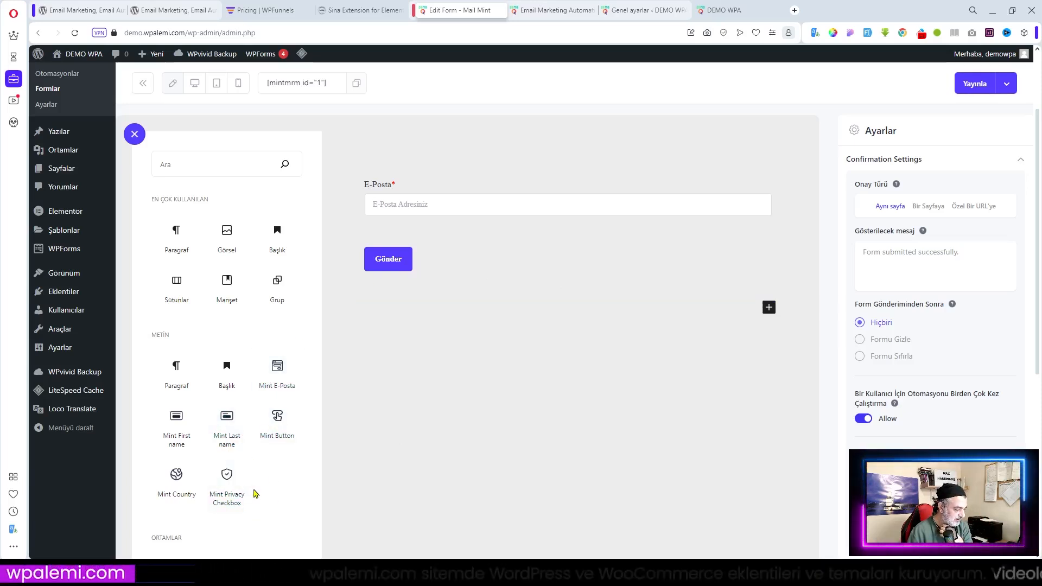
click(230, 491)
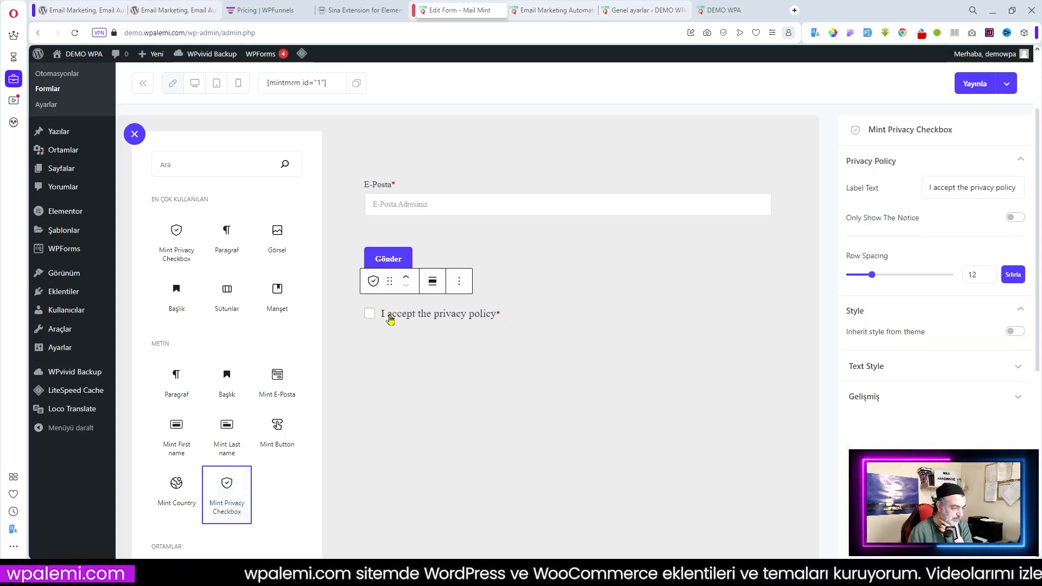
Translate the checkbox label to 'Gizlilik politikasını kabul ediyorum' and paste it in
click(496, 330)
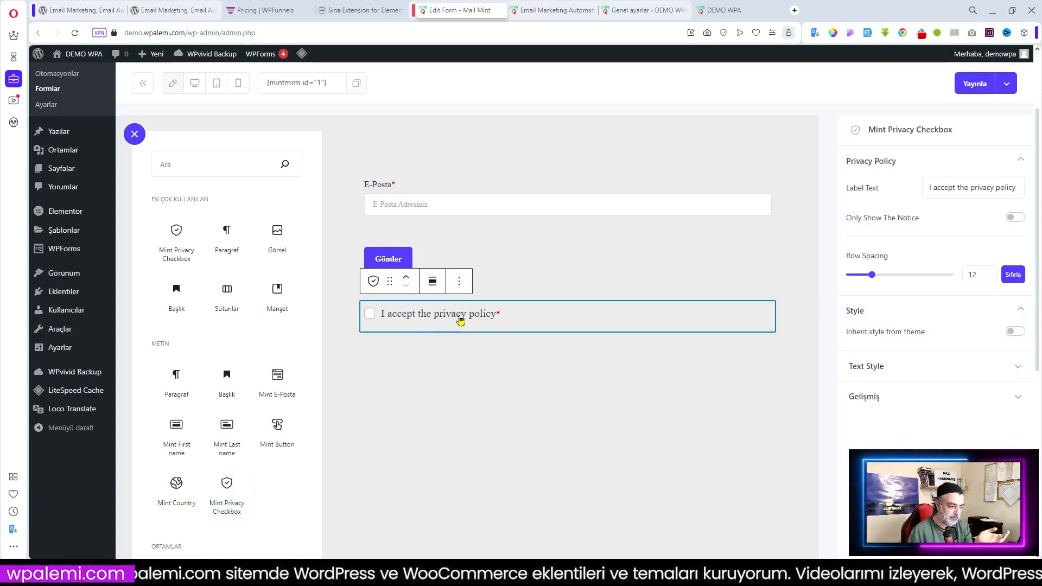
click(515, 373)
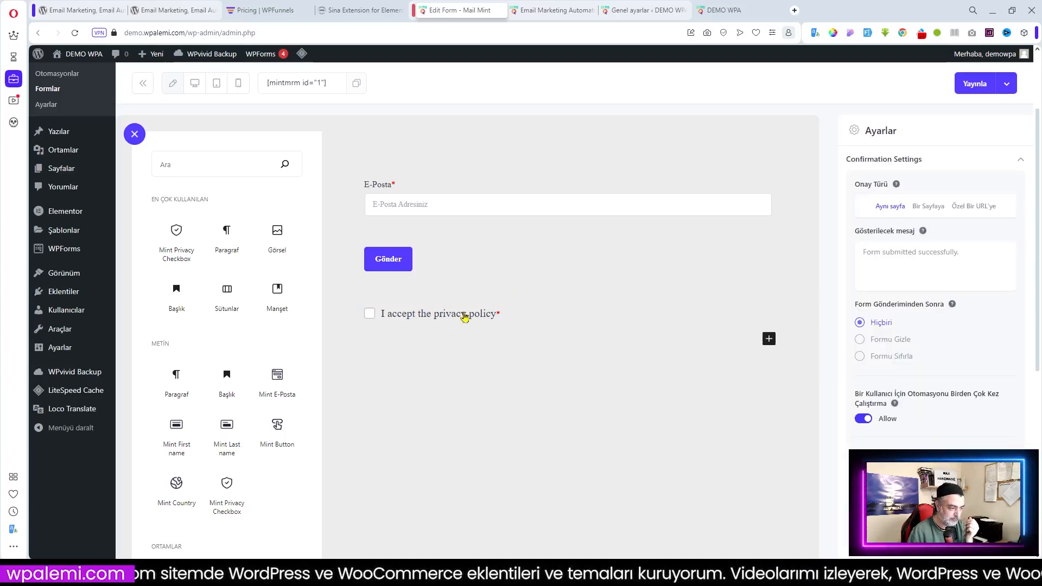
click(442, 320)
drag(925, 188, 1041, 190)
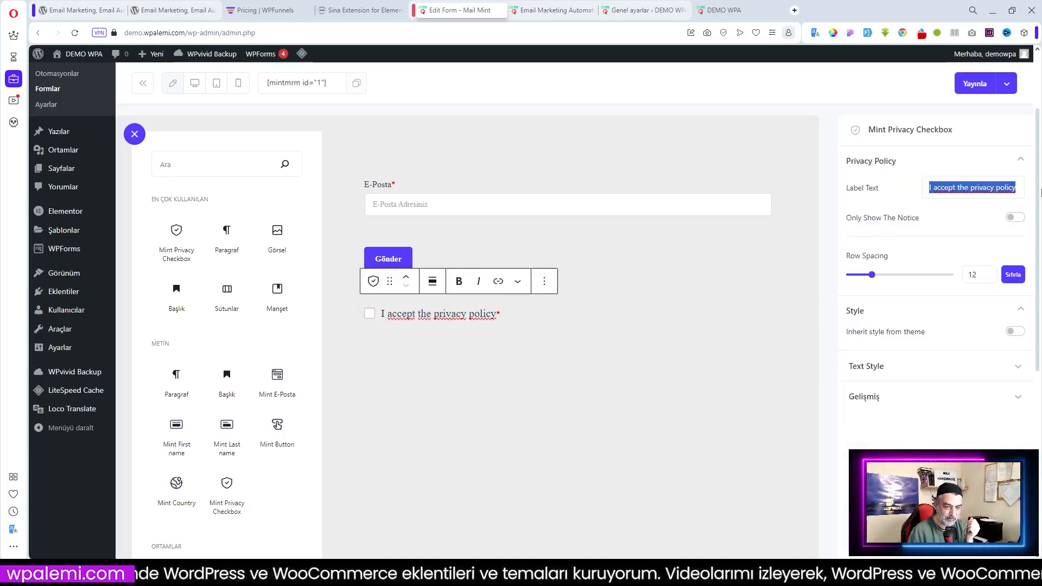
right_click(993, 188)
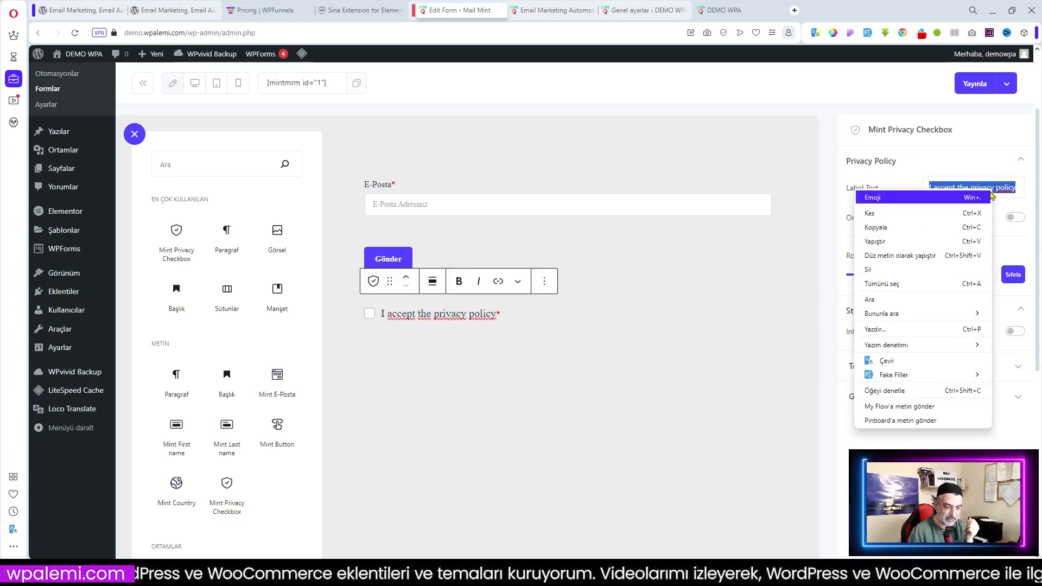
click(898, 365)
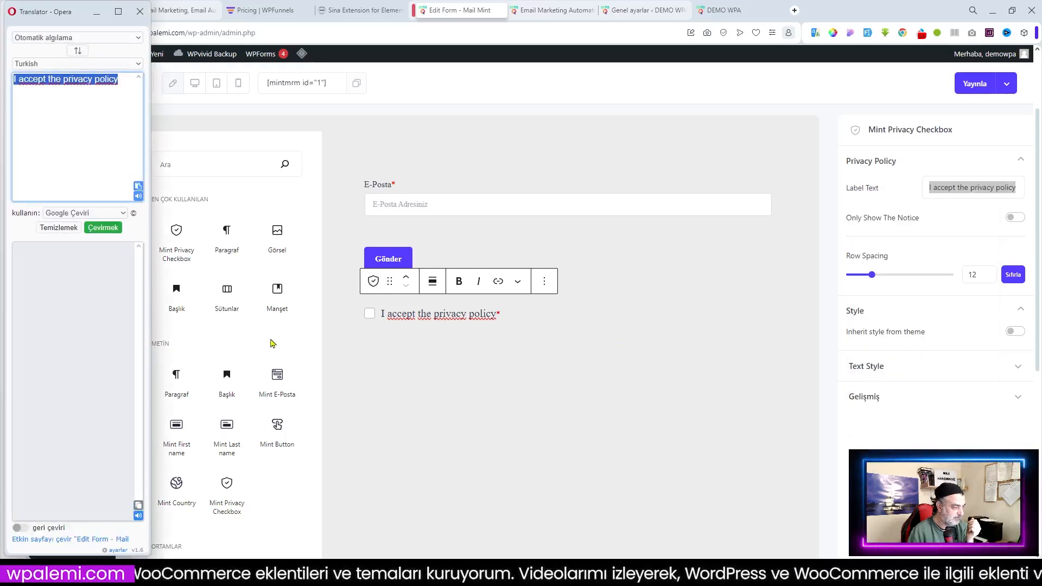
click(138, 505)
right_click(949, 193)
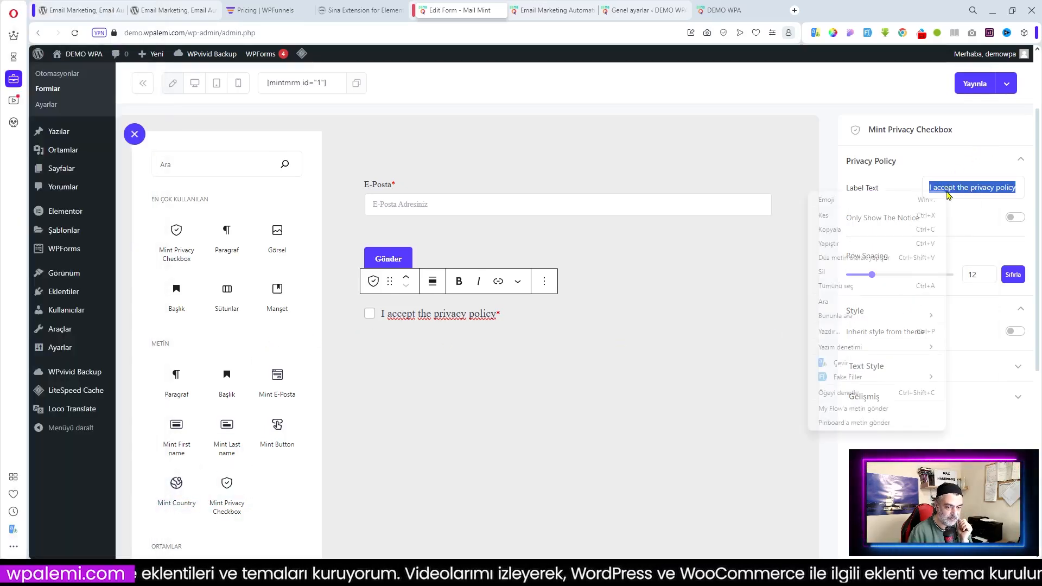
click(855, 244)
click(500, 372)
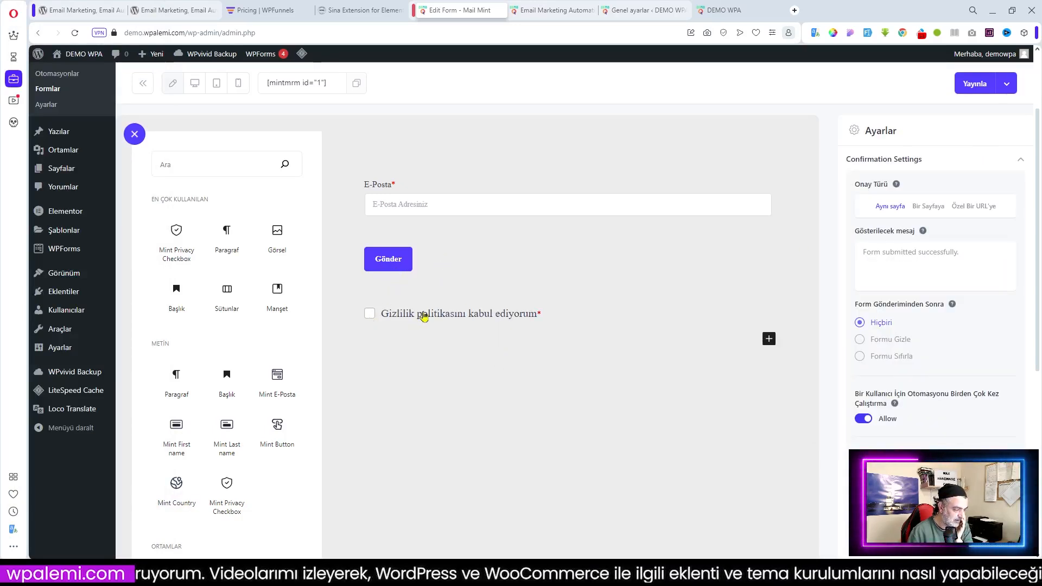
Move the privacy checkbox above the Gönder button, then view the DEMO WPA front page
click(448, 309)
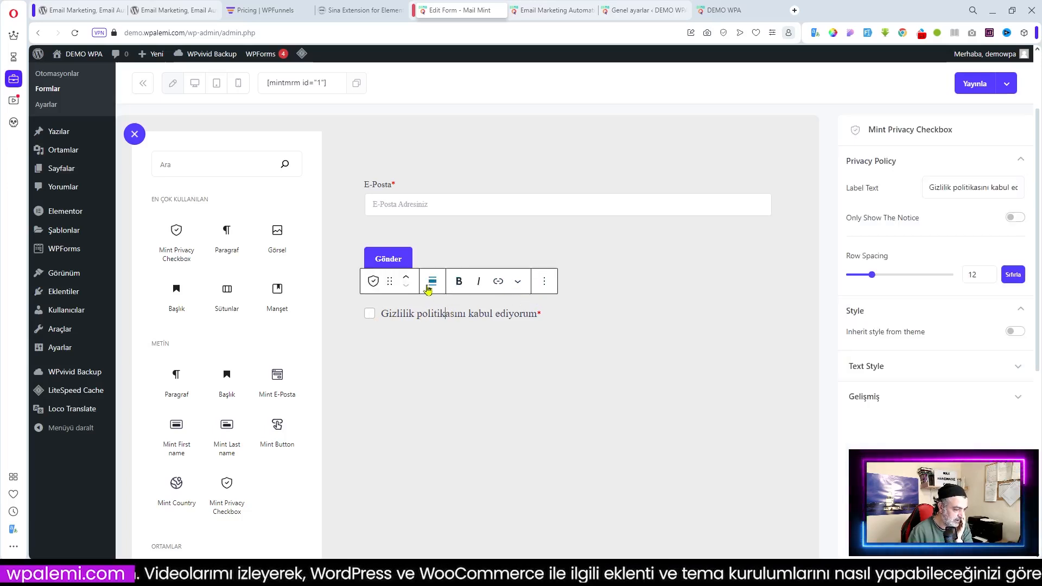
click(407, 281)
click(543, 358)
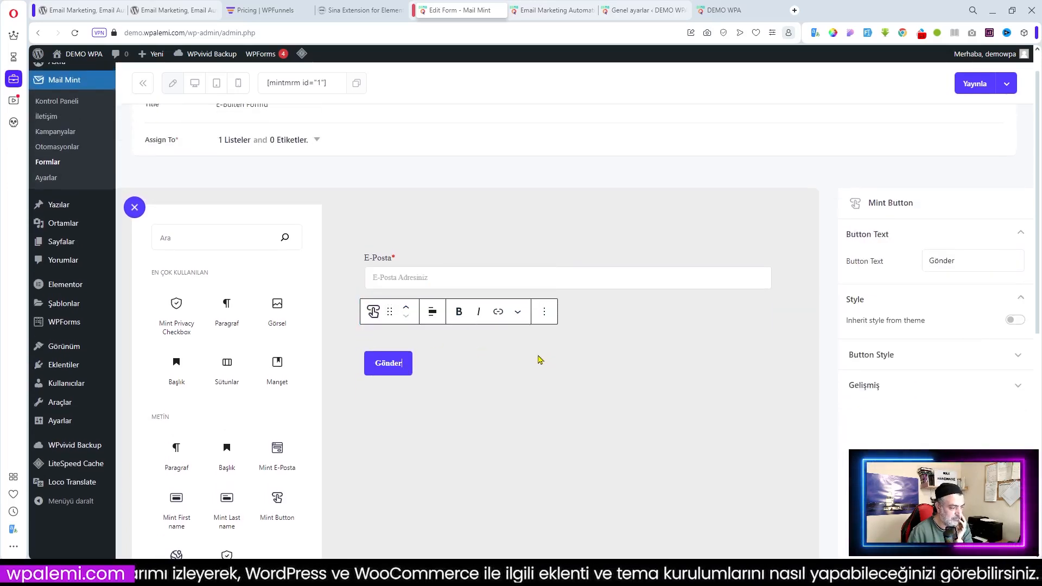
click(580, 245)
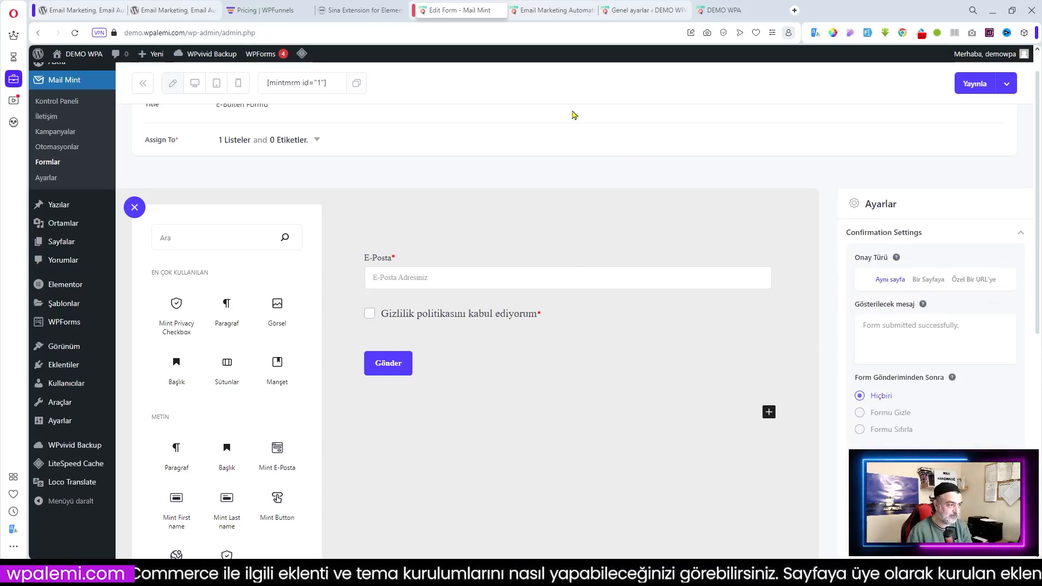
click(730, 10)
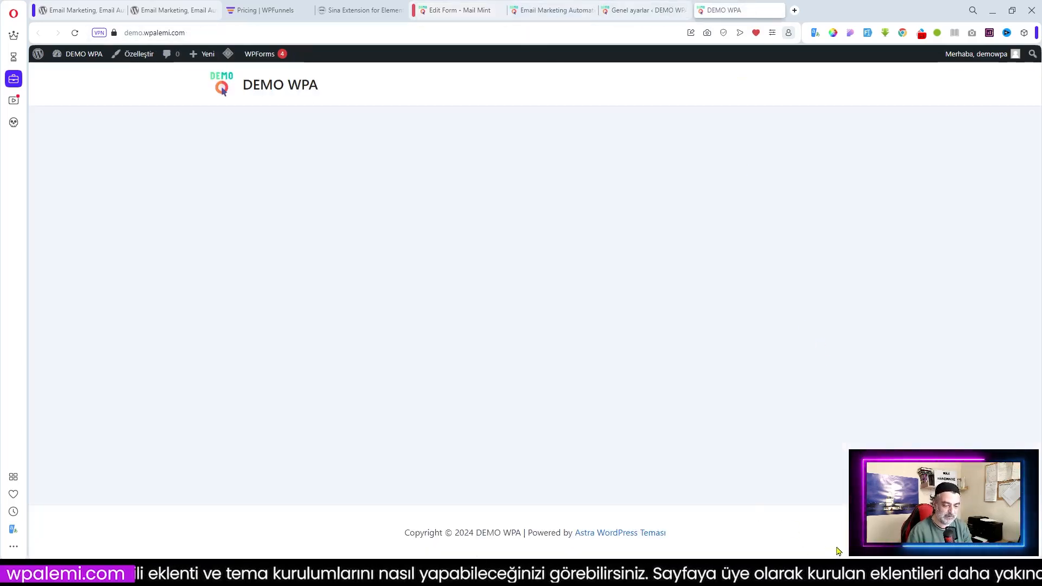
Compare with the MHM SHOP footer newsletter form in the other tabs, then return to the Mail Mint form editor
click(364, 10)
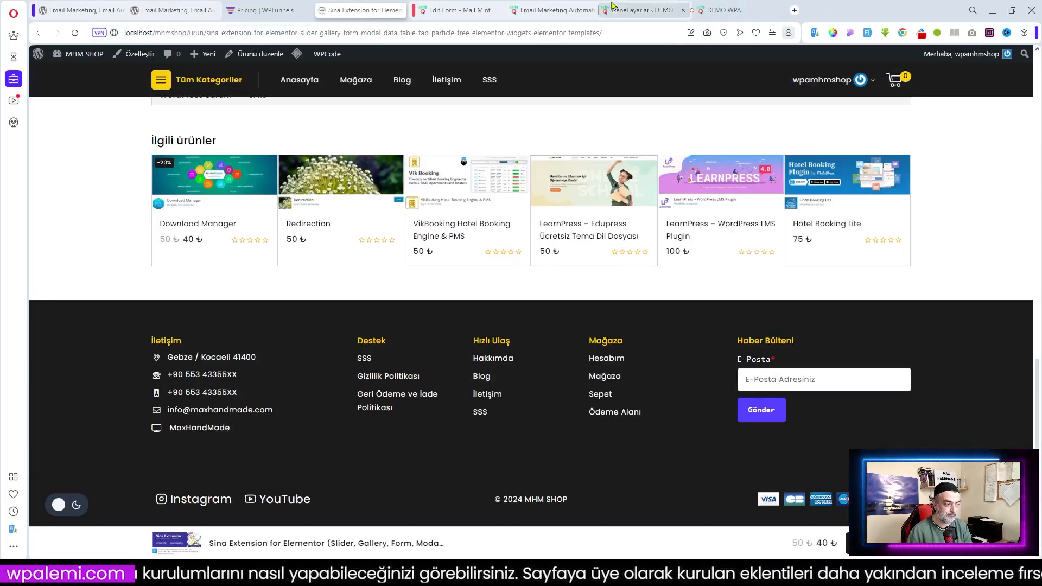
click(519, 13)
click(460, 10)
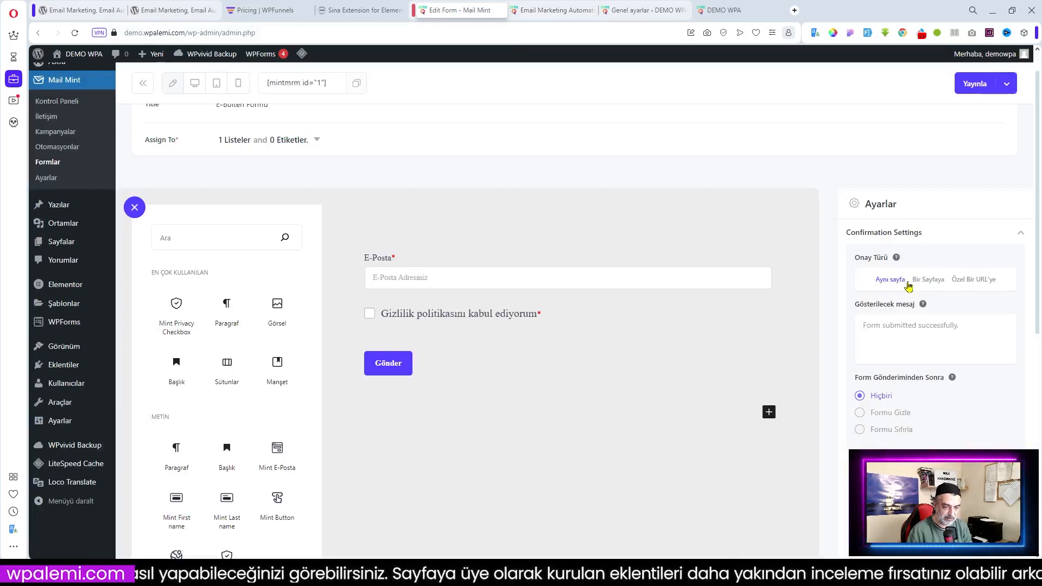
Replace the confirmation message with its Turkish translation 'Form başarıyla gönderildi.'
click(890, 328)
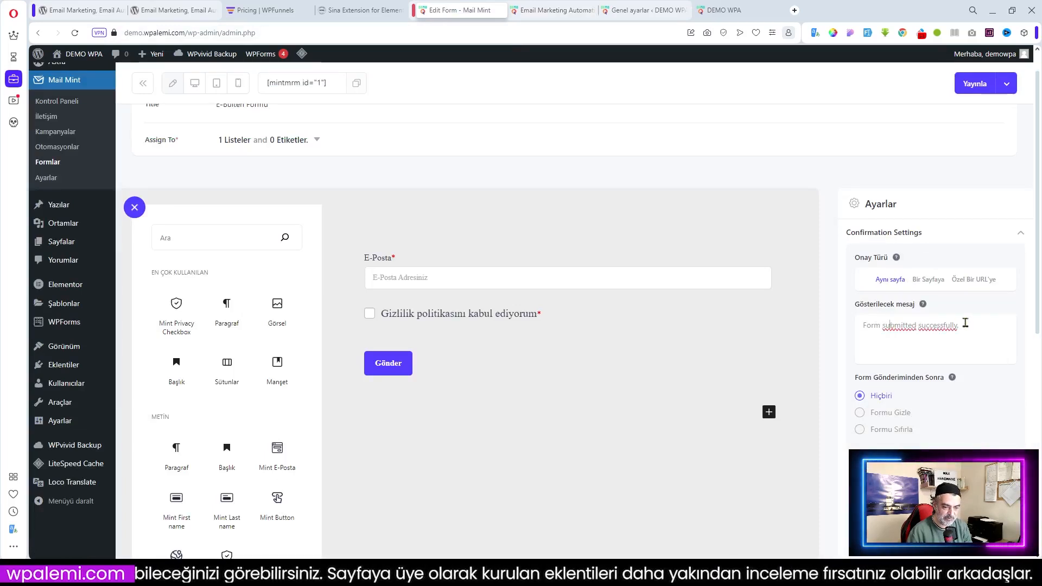
drag(967, 324, 861, 327)
mouse_move(922, 307)
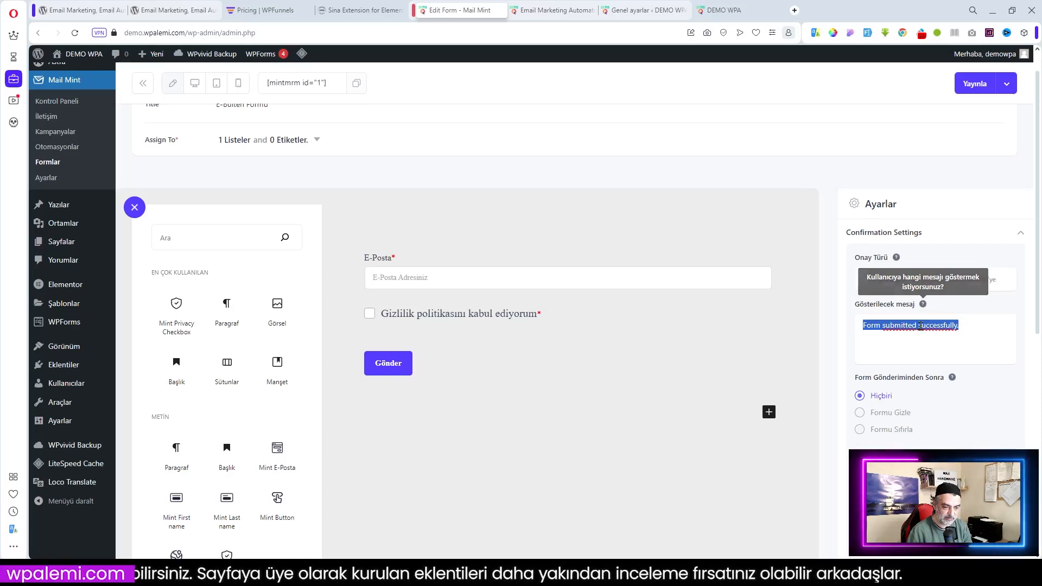
right_click(906, 326)
click(800, 257)
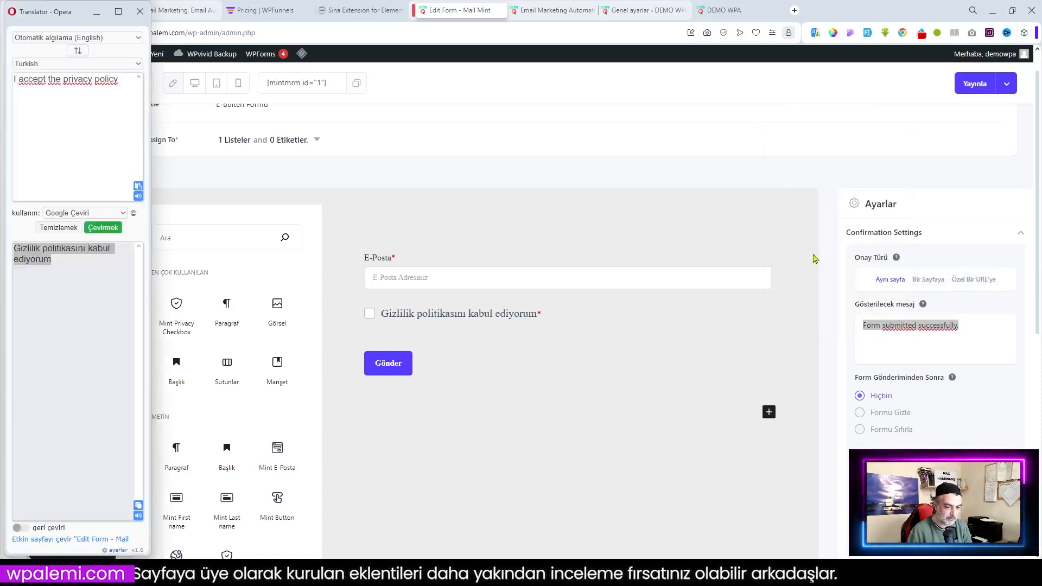
click(138, 506)
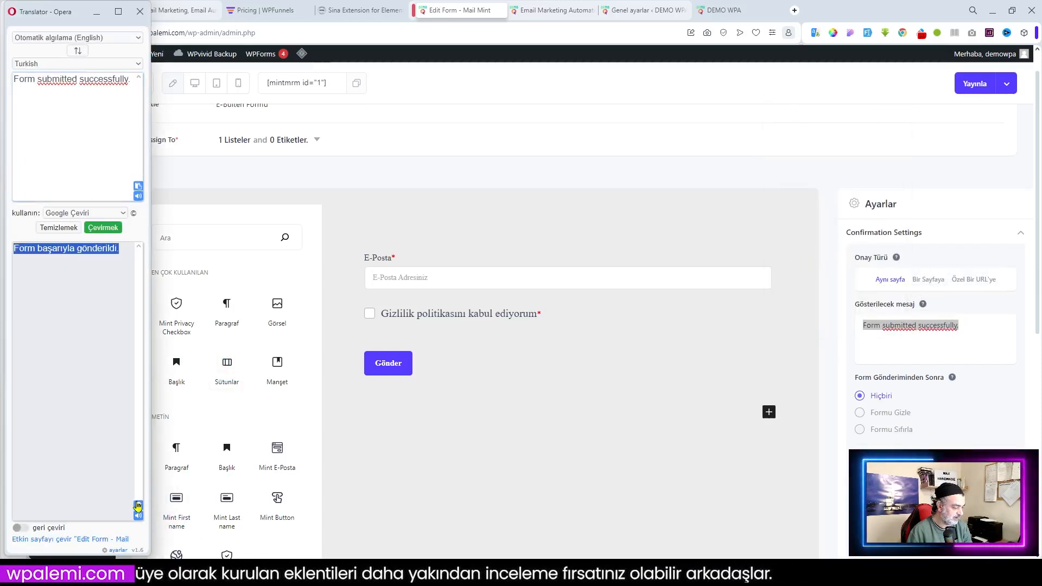
right_click(884, 326)
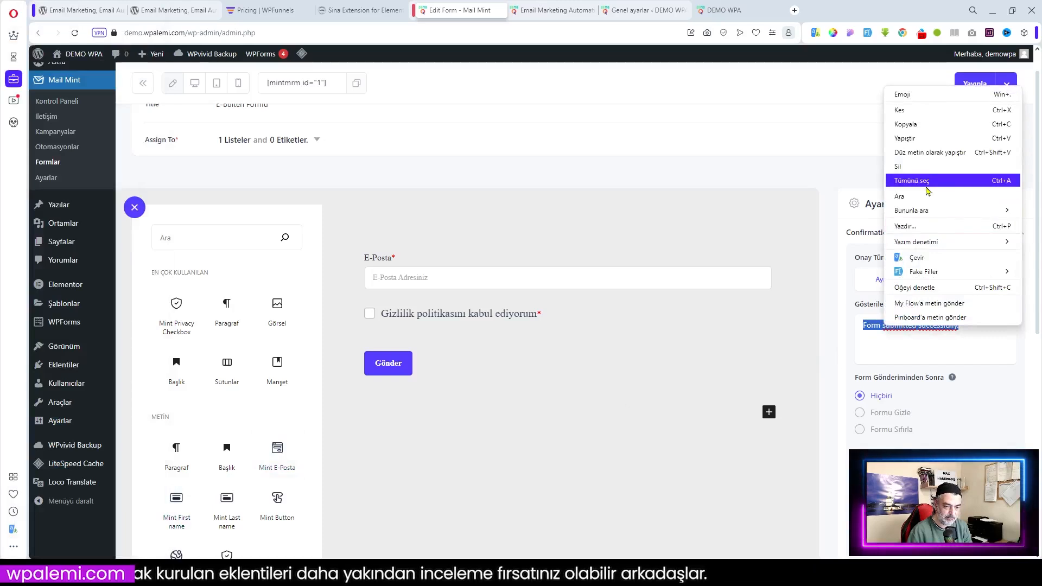
click(911, 138)
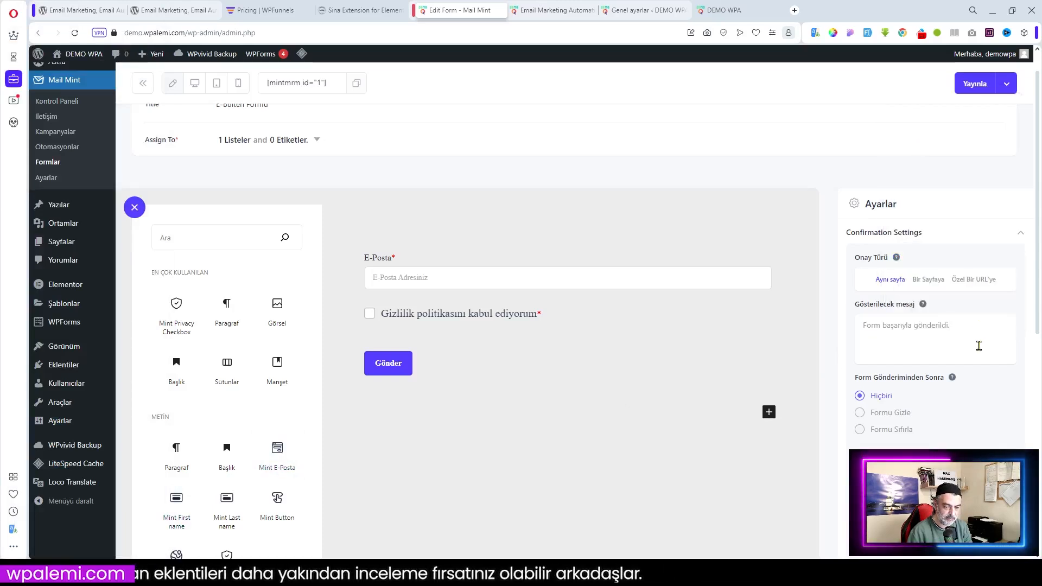
Choose Formu Sıfırla as the action after form submission
scroll(978, 346, down, 1)
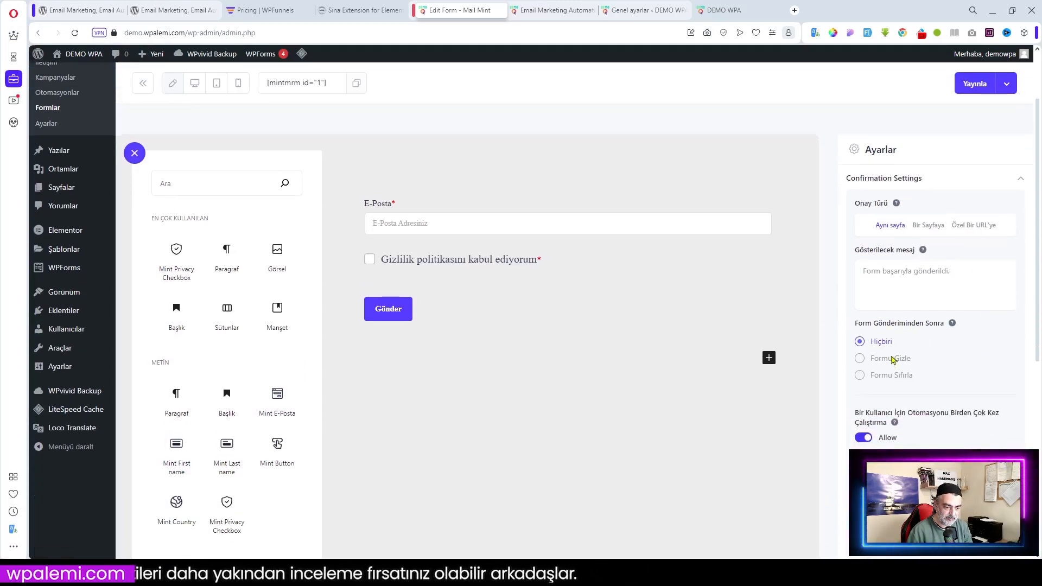
click(863, 377)
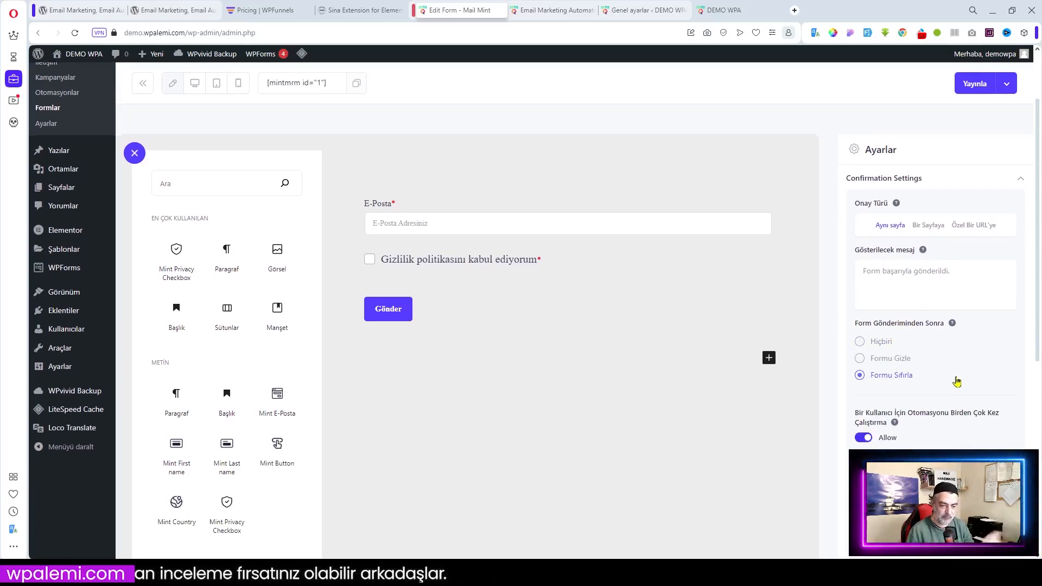
scroll(955, 379, down, 2)
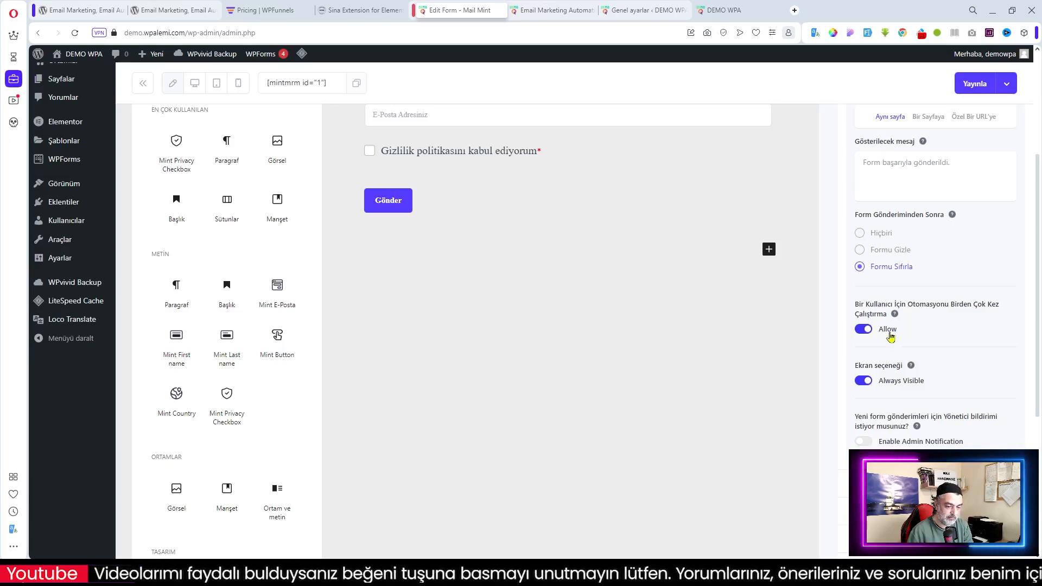
Switch off the Allow toggle so the automation runs only once per user
mouse_move(894, 317)
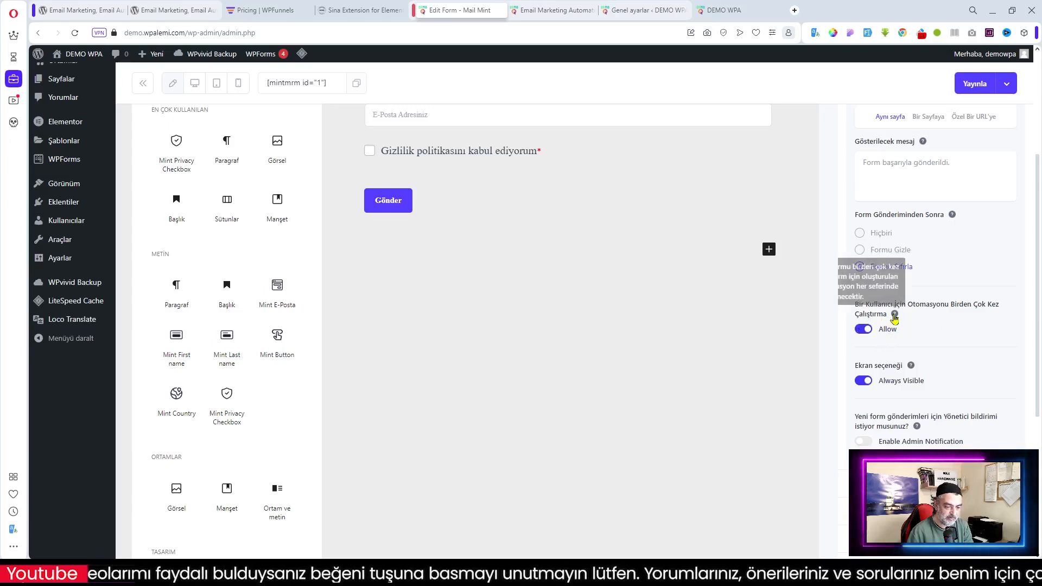
click(862, 329)
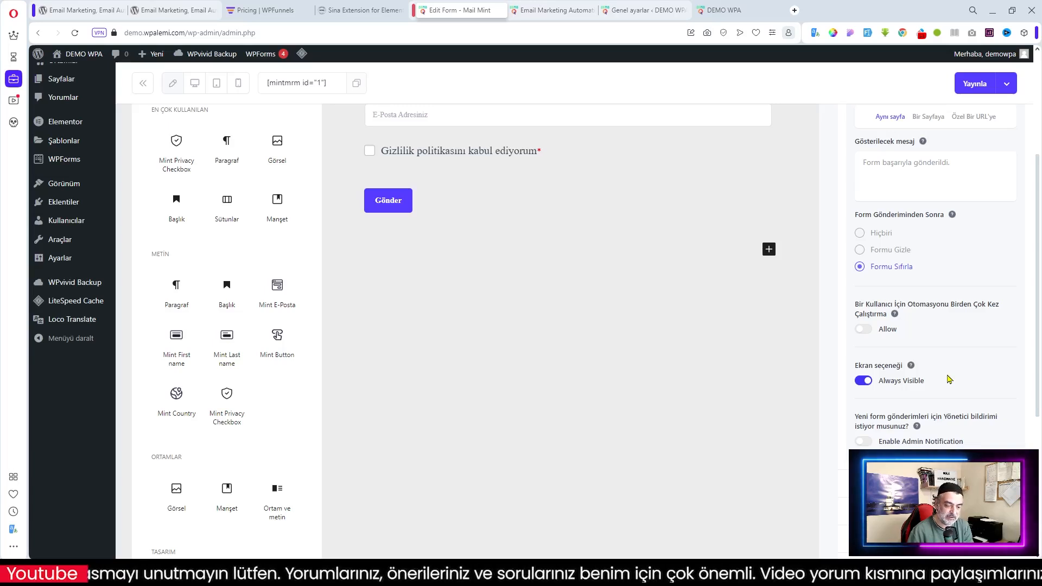
scroll(949, 379, down, 2)
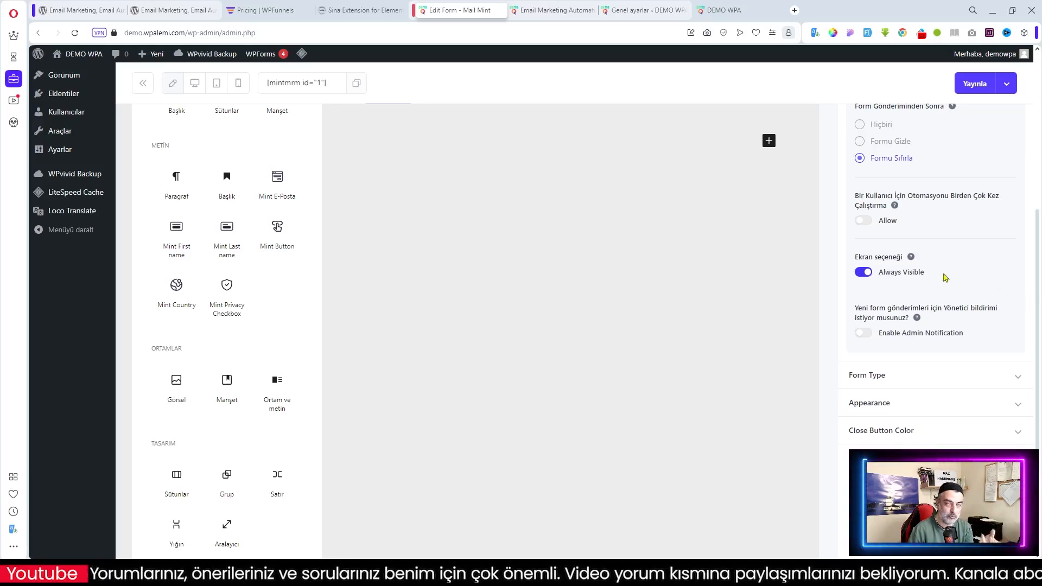
Enable admin notification with the subject 'New message from Mail Mint' selected
click(874, 334)
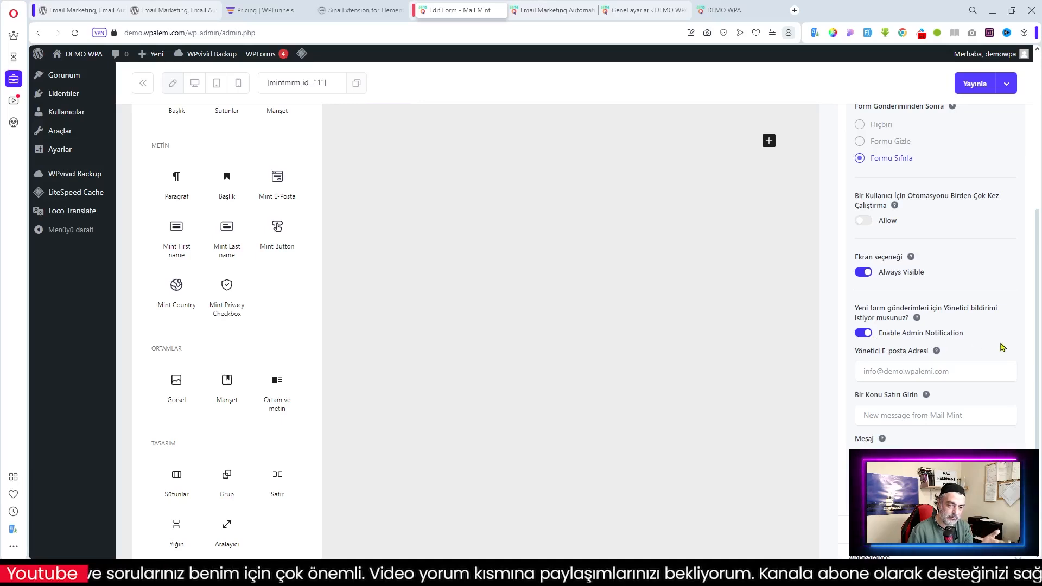
triple_click(970, 416)
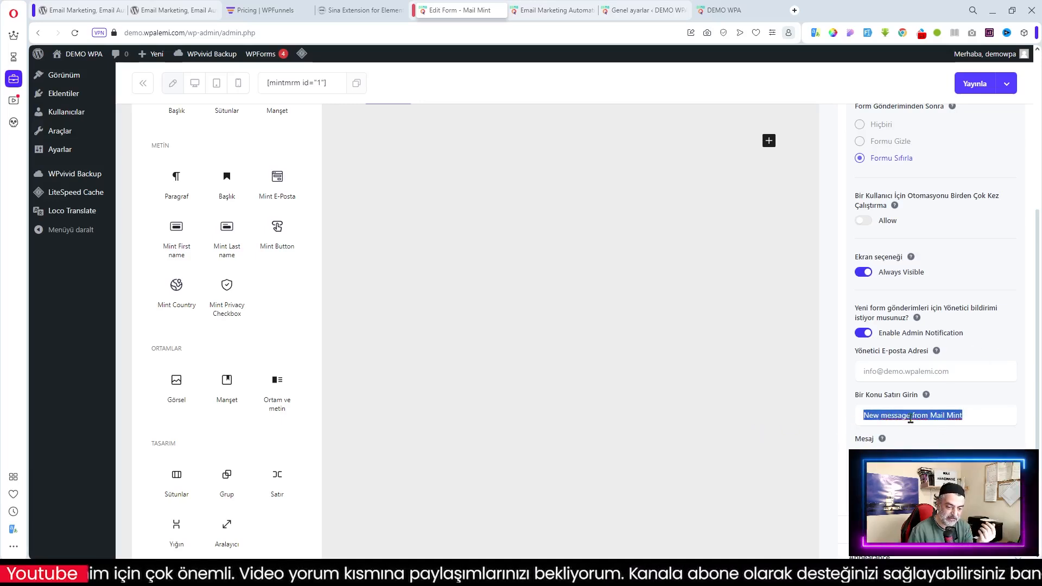
scroll(926, 414, down, 3)
Turn on 'Tüm sayfalarda görüntüle' so the E-Bülten Formu shows on every page
click(921, 379)
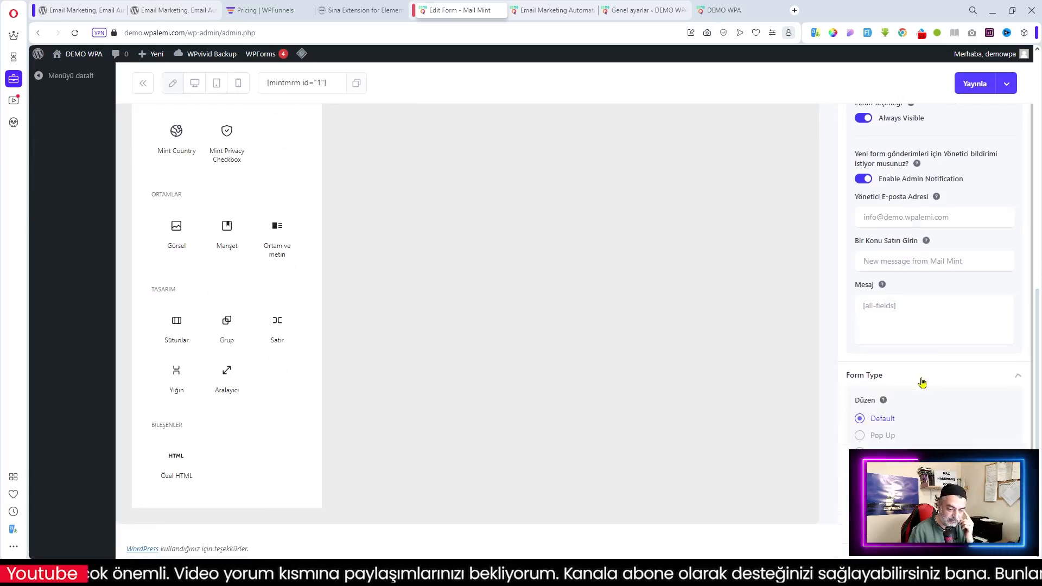
scroll(1003, 402, down, 2)
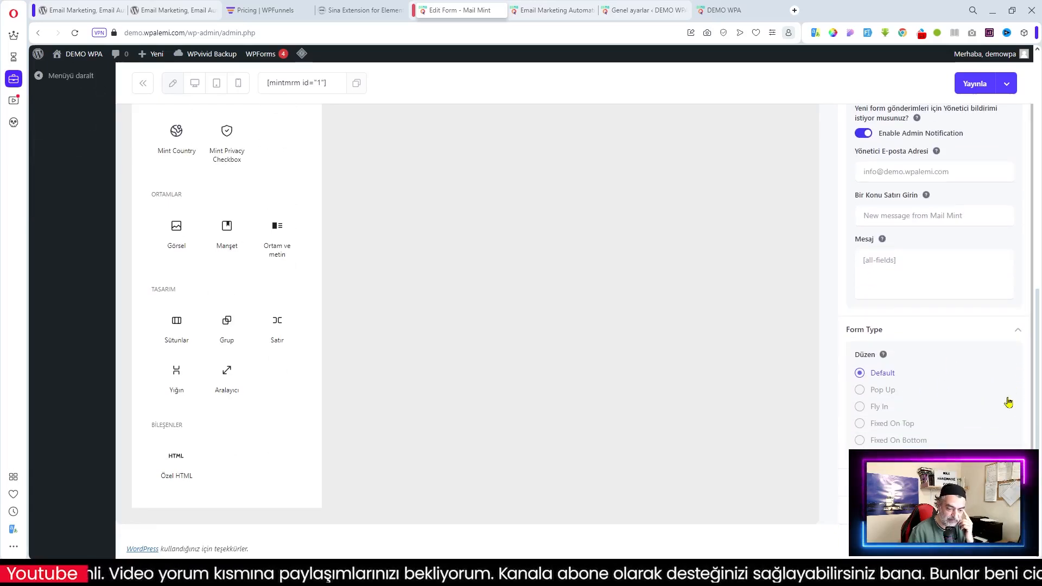
scroll(933, 271, up, 2)
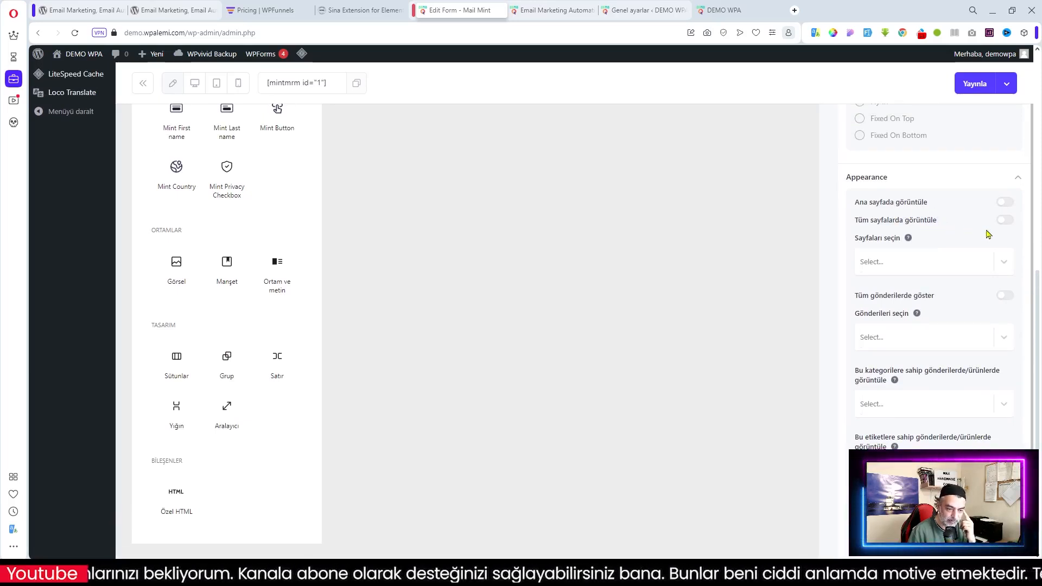
click(1004, 221)
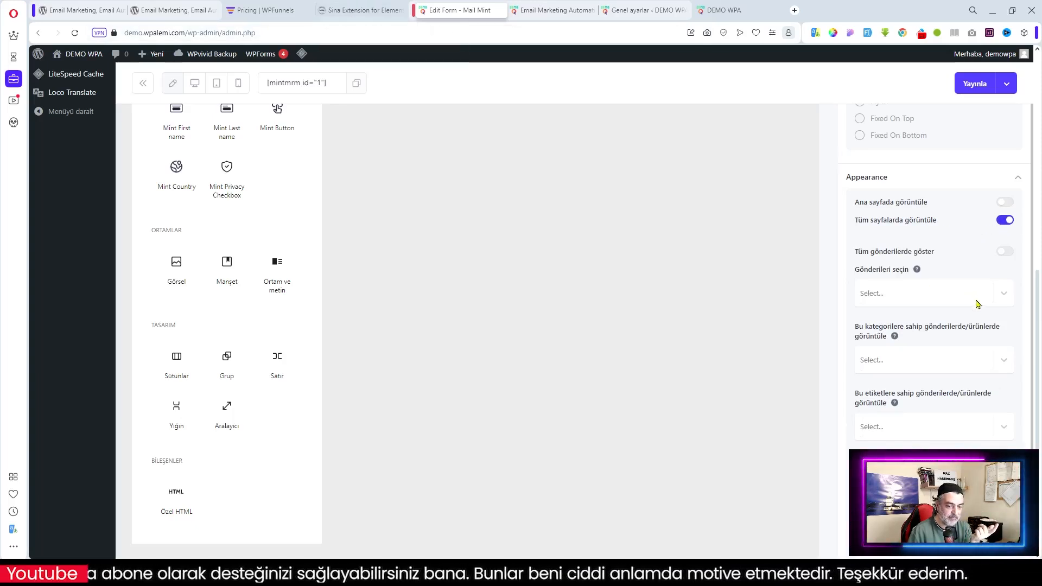
click(350, 10)
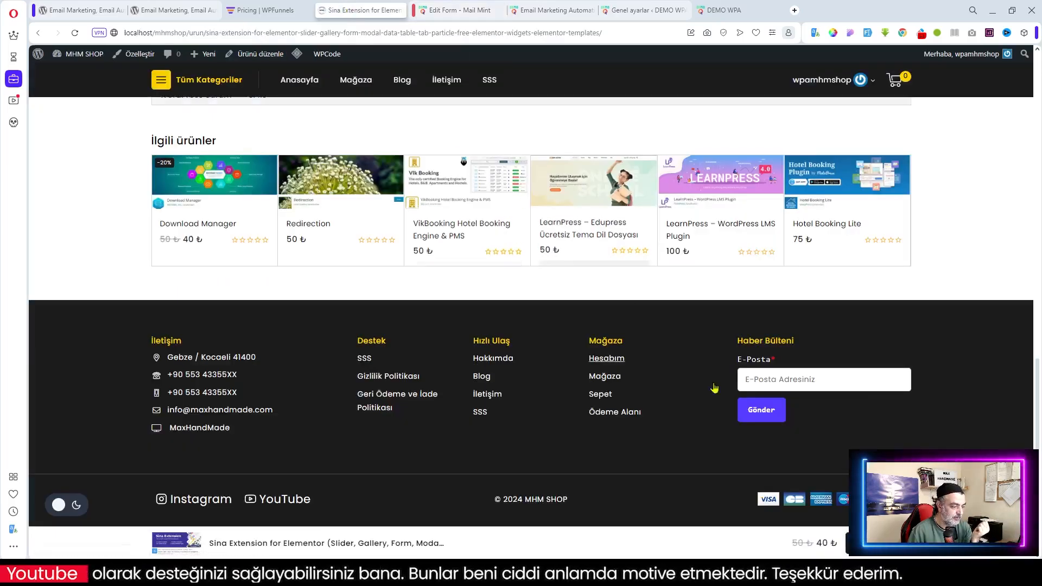
click(355, 82)
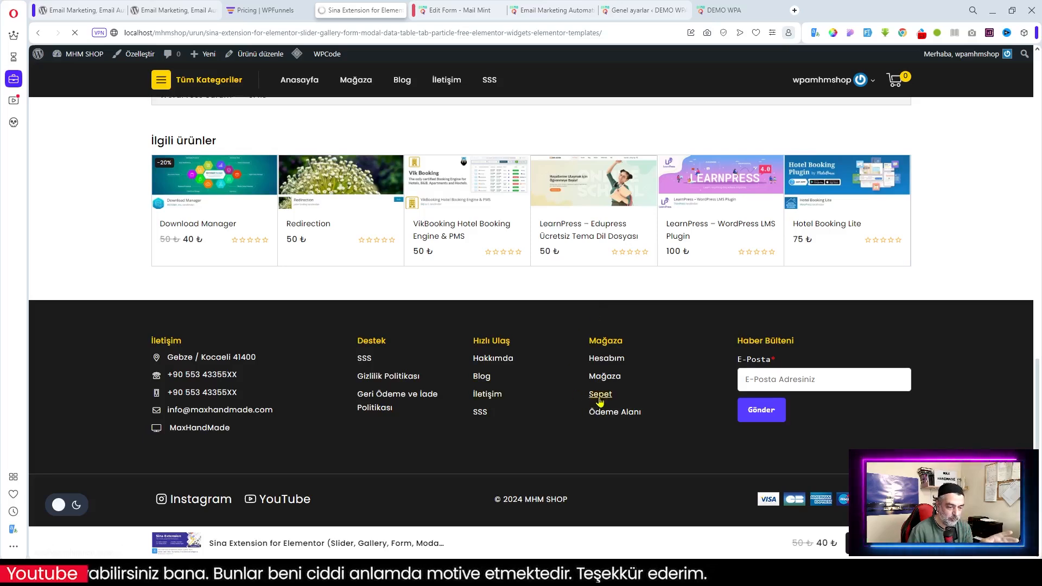
scroll(798, 426, down, 12)
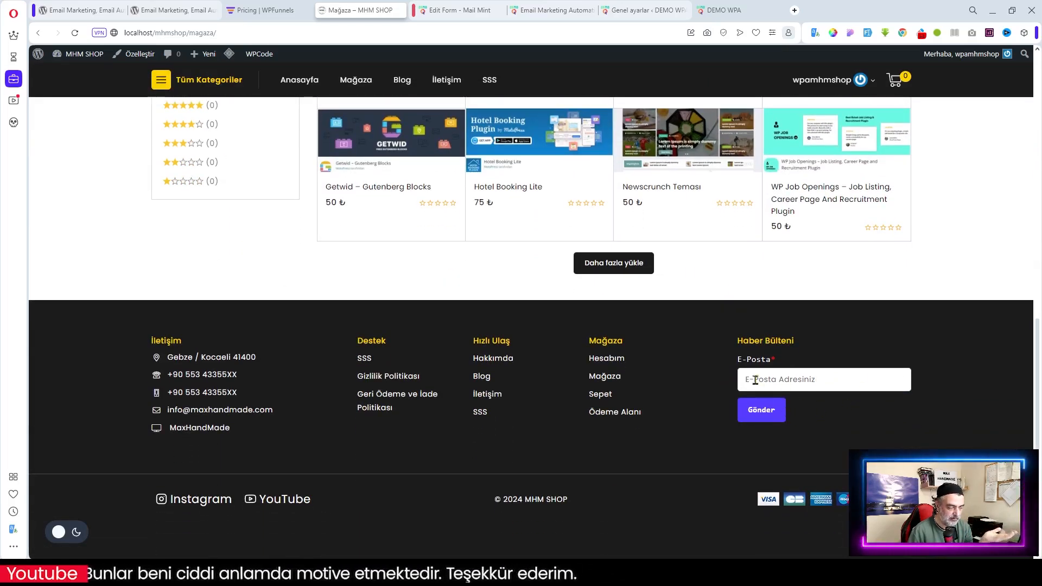
click(466, 10)
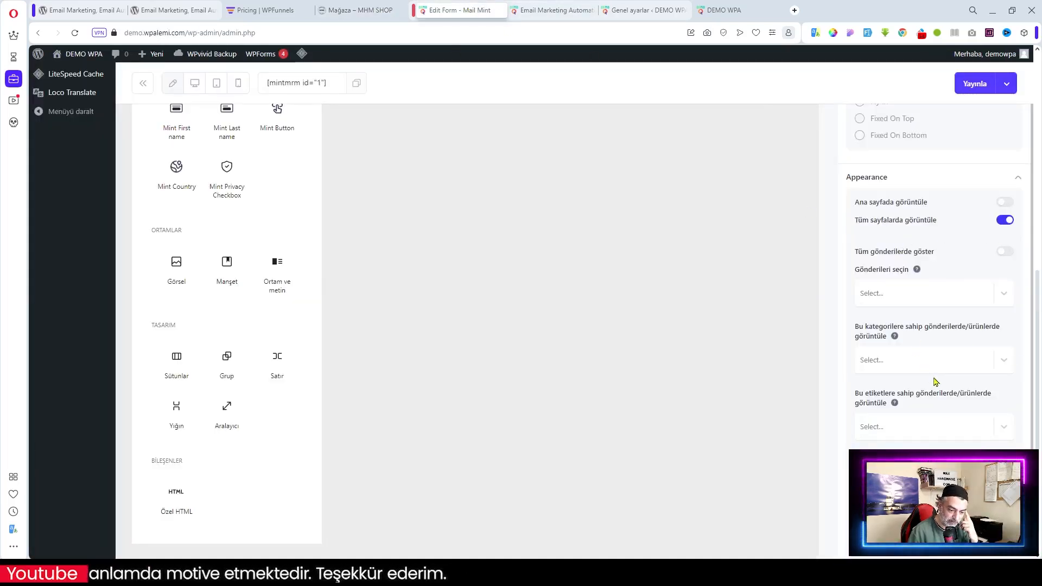
Publish the E-Bülten Formu with Yayınla and return to the Formlar list
scroll(935, 382, down, 2)
scroll(935, 382, down, 1)
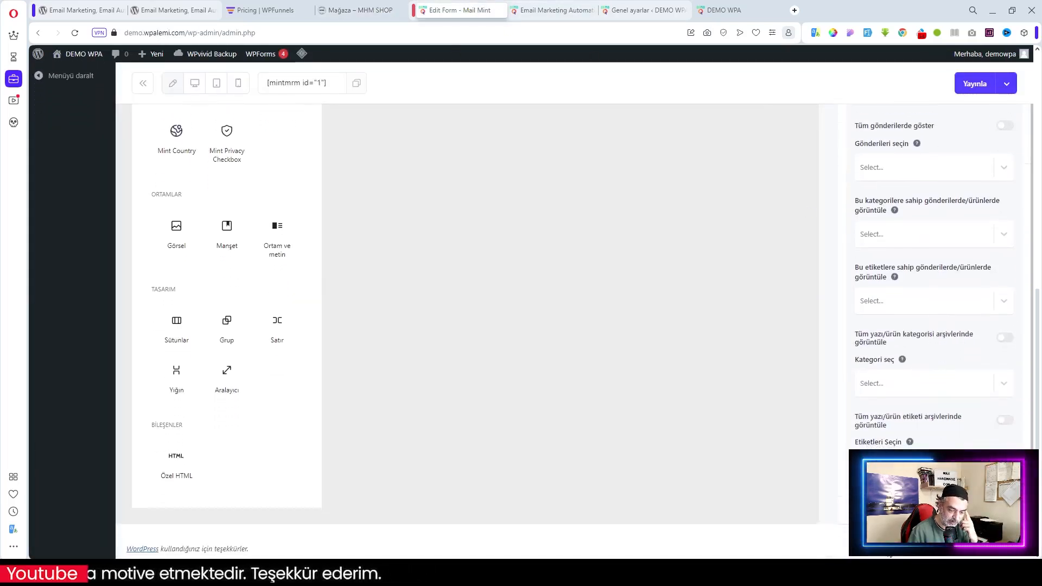
scroll(950, 284, down, 8)
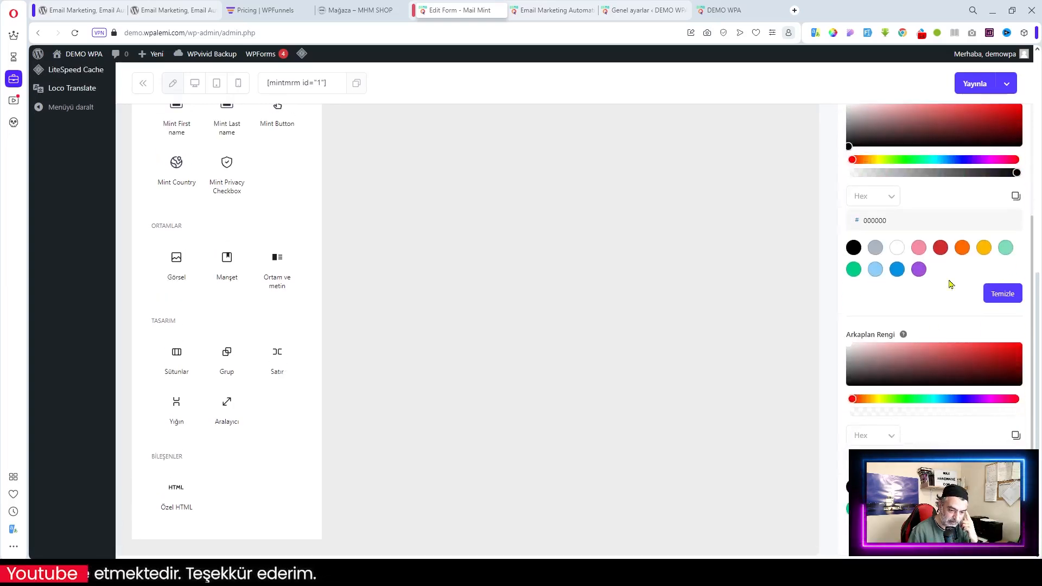
scroll(660, 409, up, 10)
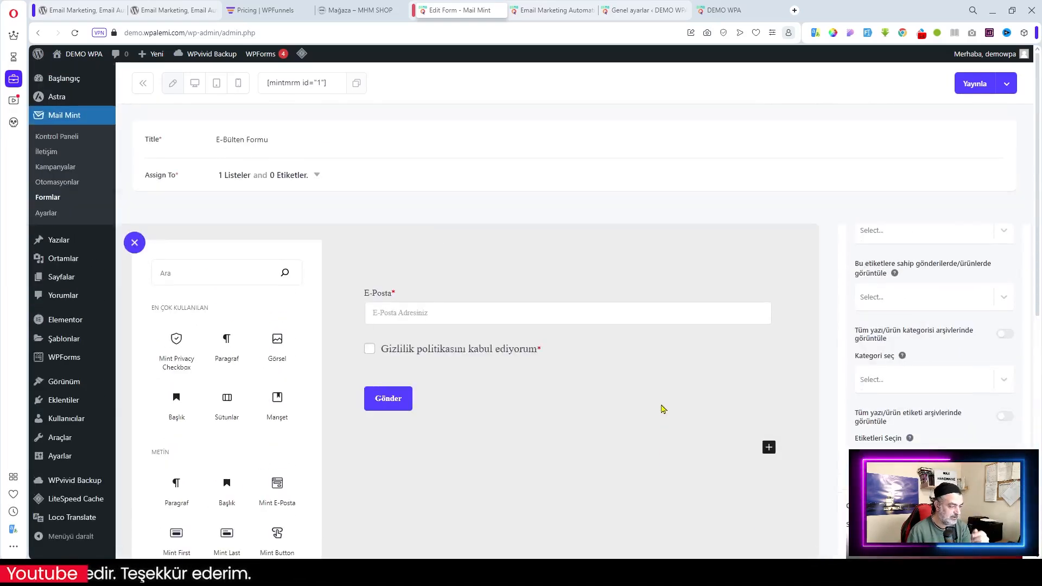
click(580, 428)
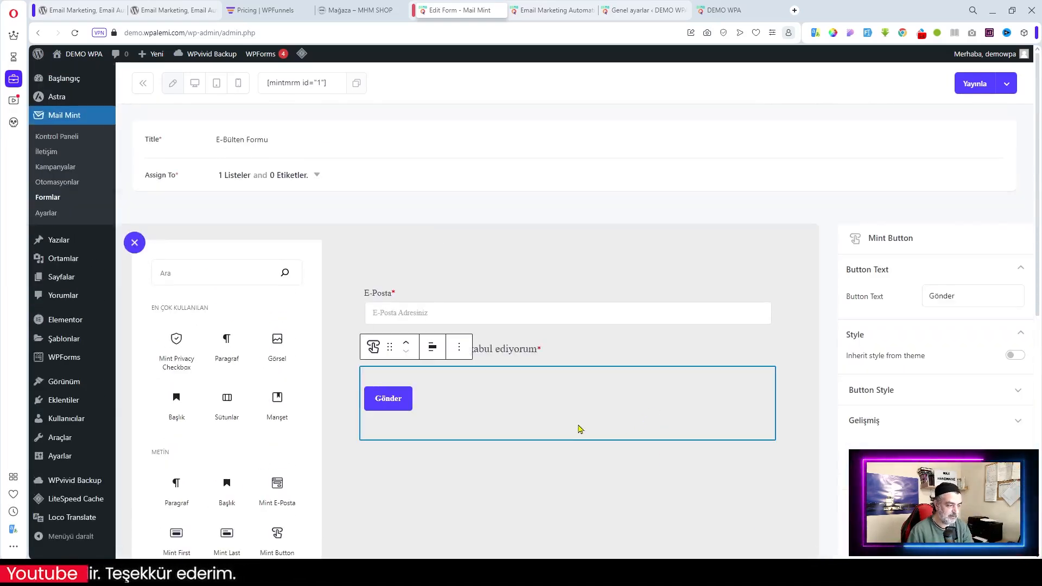
click(975, 84)
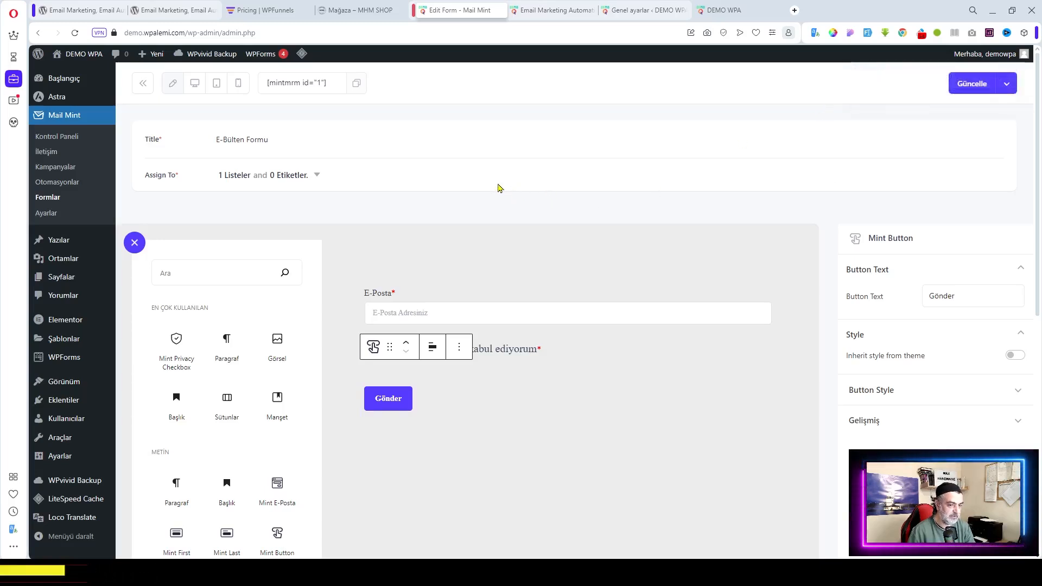
click(47, 197)
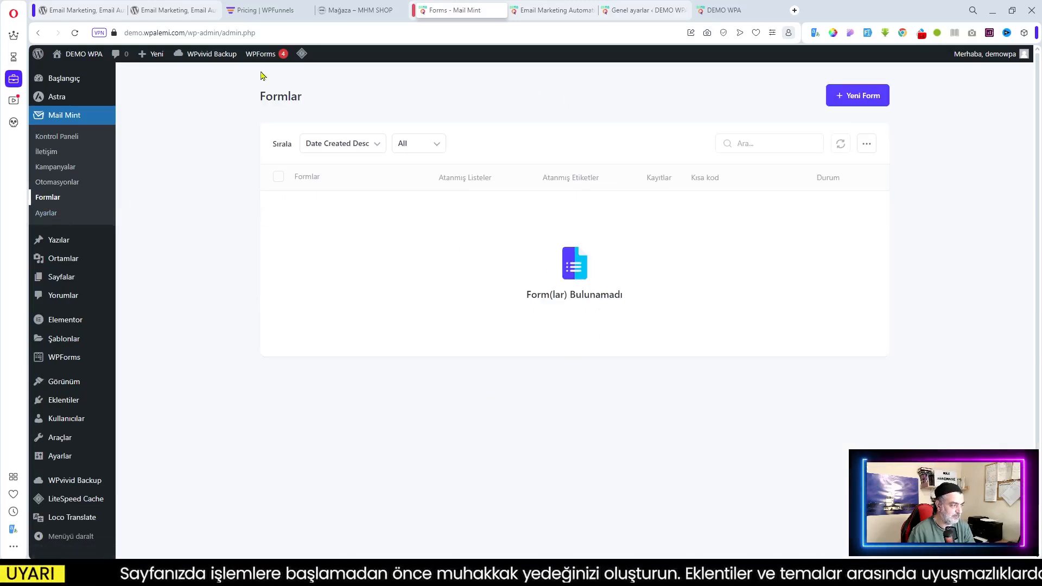
Purge all cache with 'Tümünü temizle - LSCache' and reload the Formlar list
mouse_move(302, 54)
click(343, 130)
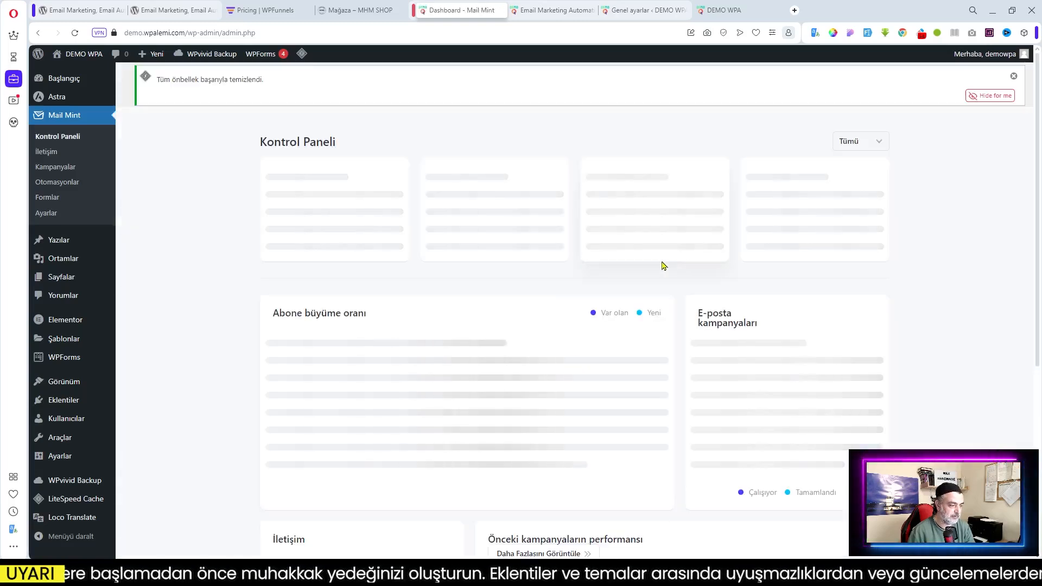
click(48, 199)
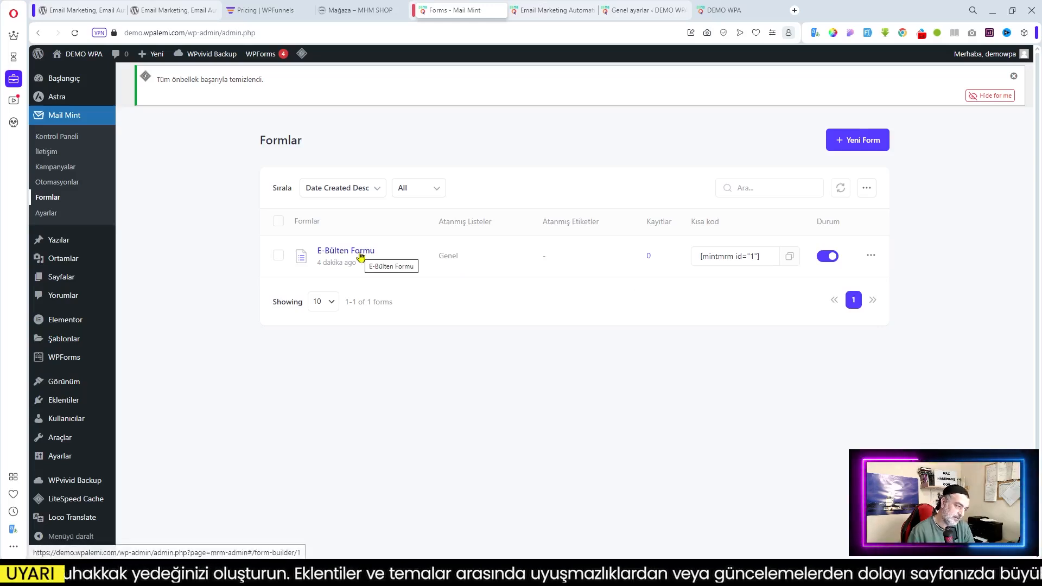
Check the E-Bülten Formu row actions, then start a new form with Yeni Form
click(871, 256)
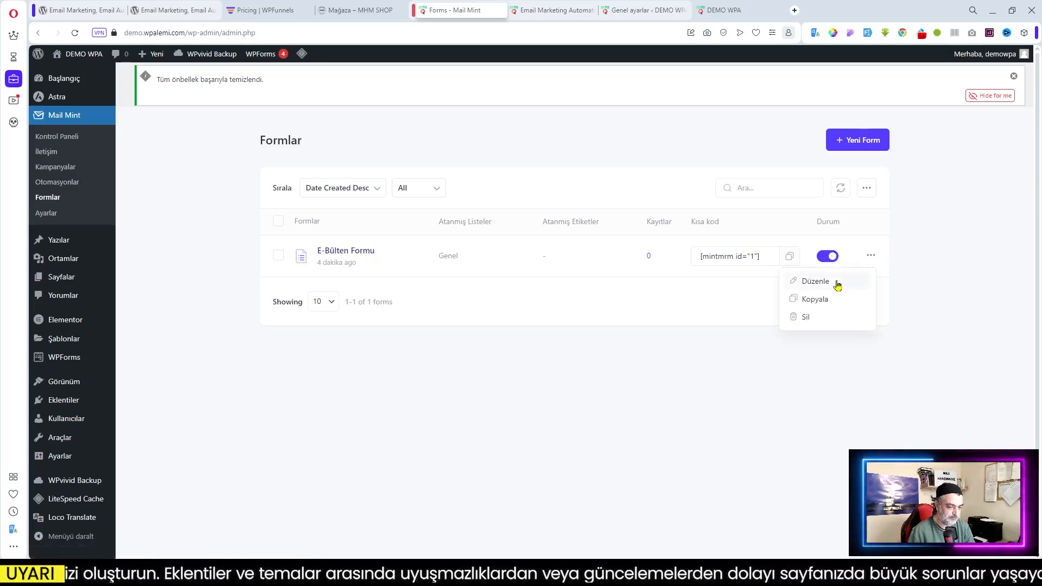
click(631, 298)
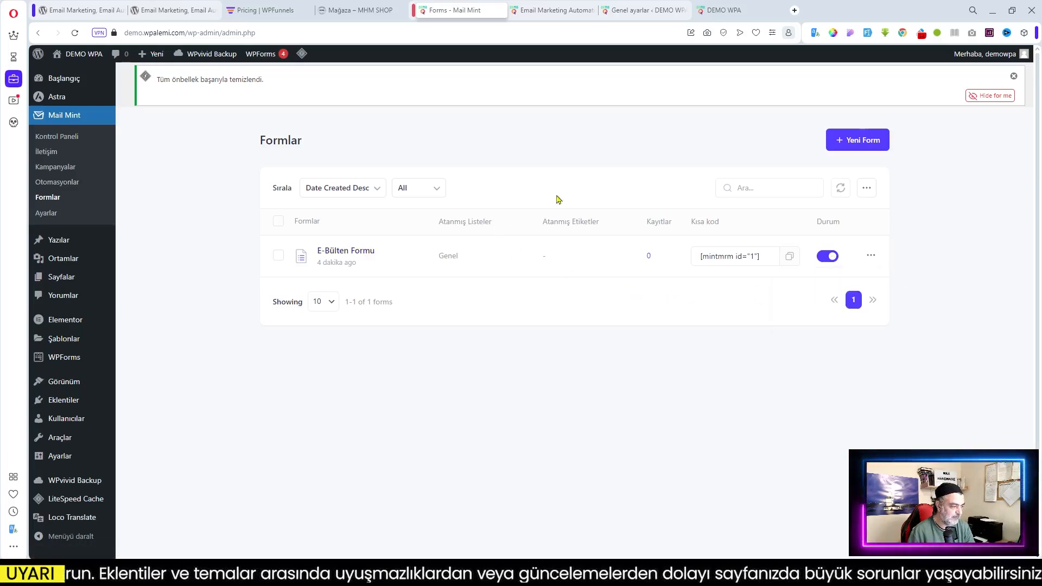
click(859, 142)
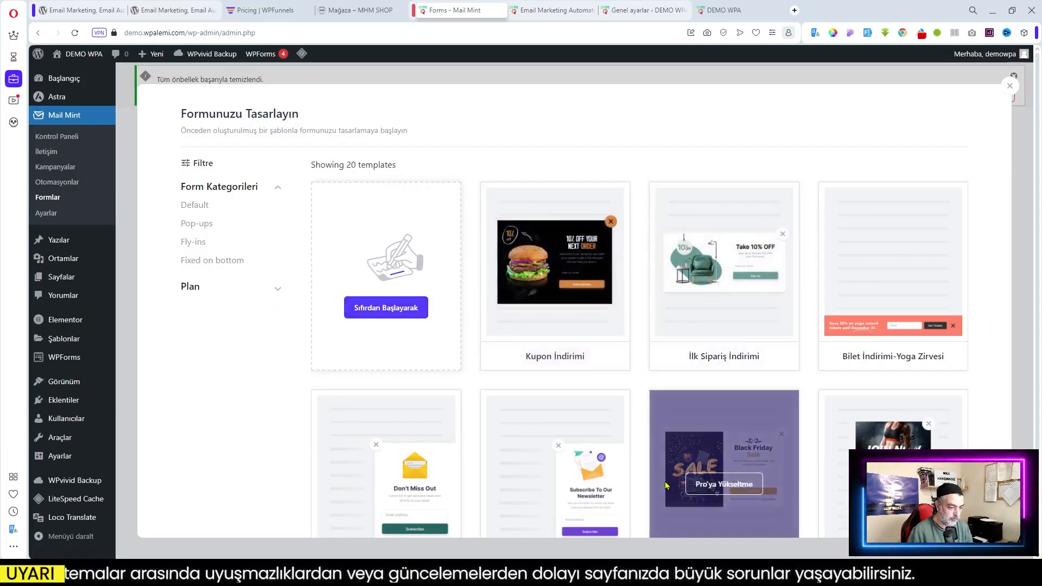
Preview the Kupon İndirimi template and apply it as the new form
mouse_move(546, 292)
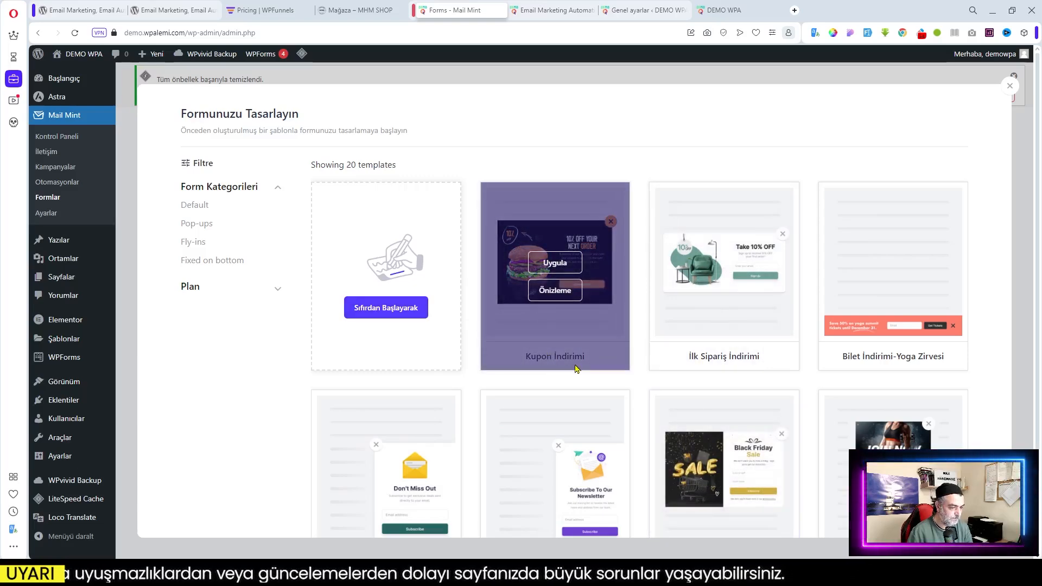
scroll(576, 368, down, 3)
scroll(576, 369, up, 2)
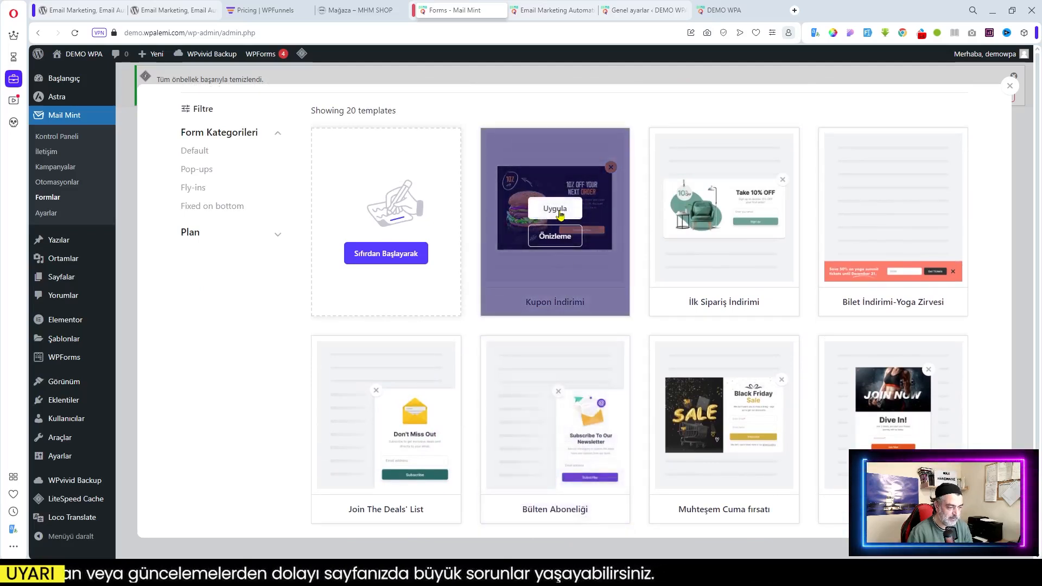
click(555, 236)
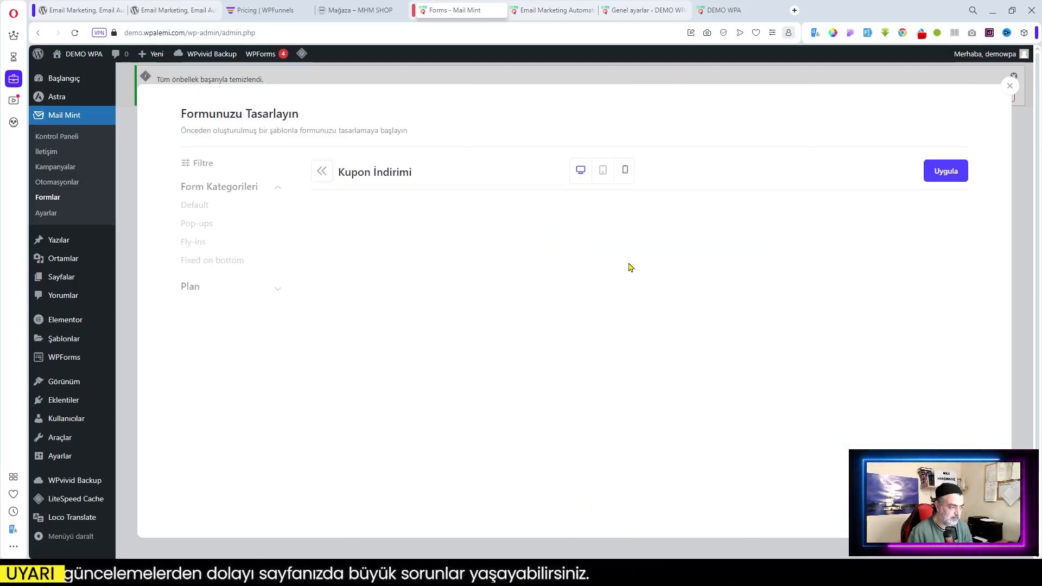
scroll(649, 347, down, 1)
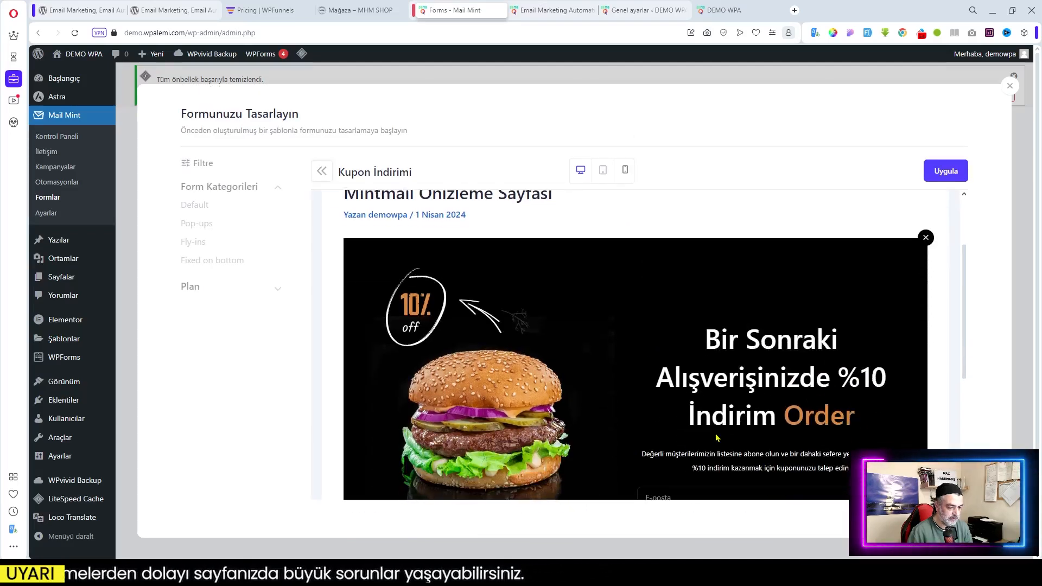
scroll(716, 434, down, 2)
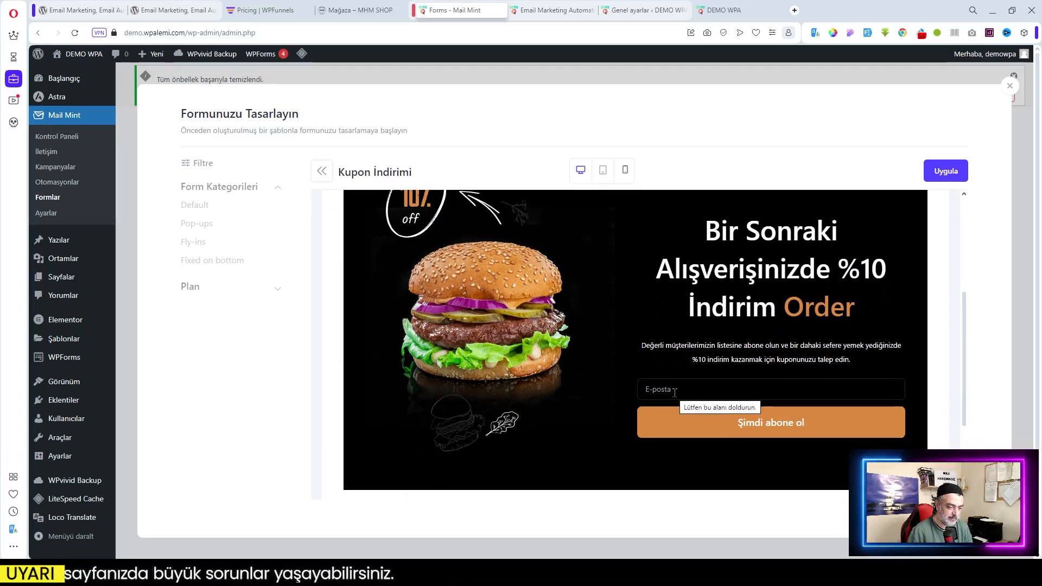
scroll(705, 326, up, 1)
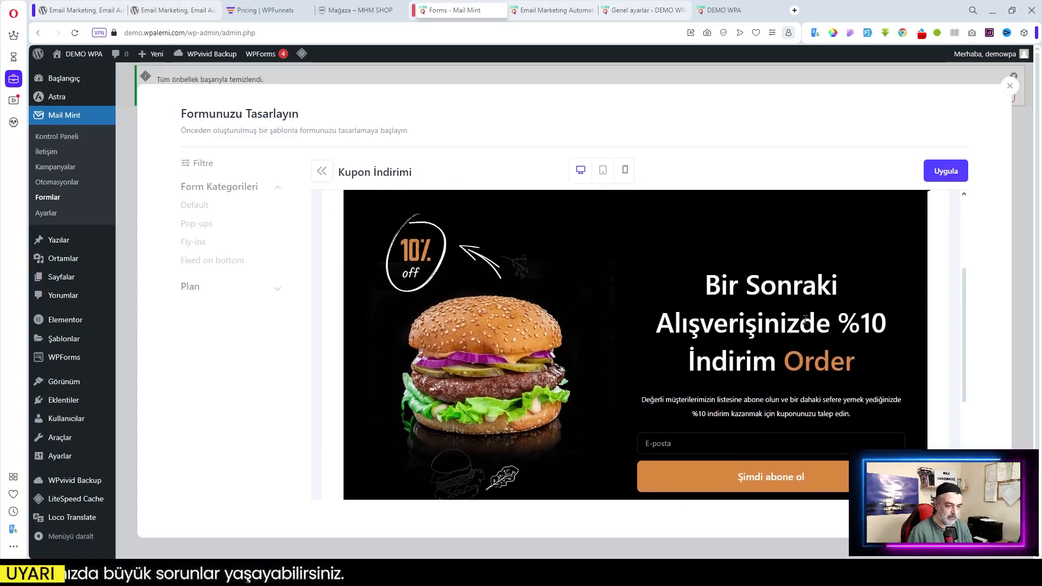
click(949, 173)
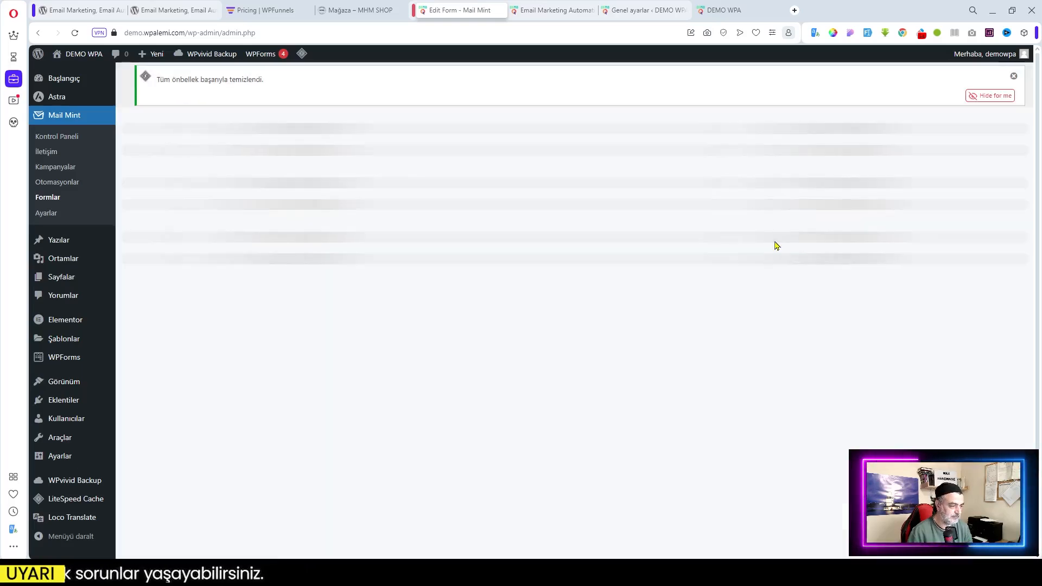
Recover the broken email and button blocks and set the button text to 'Abone Ol'
scroll(613, 321, down, 4)
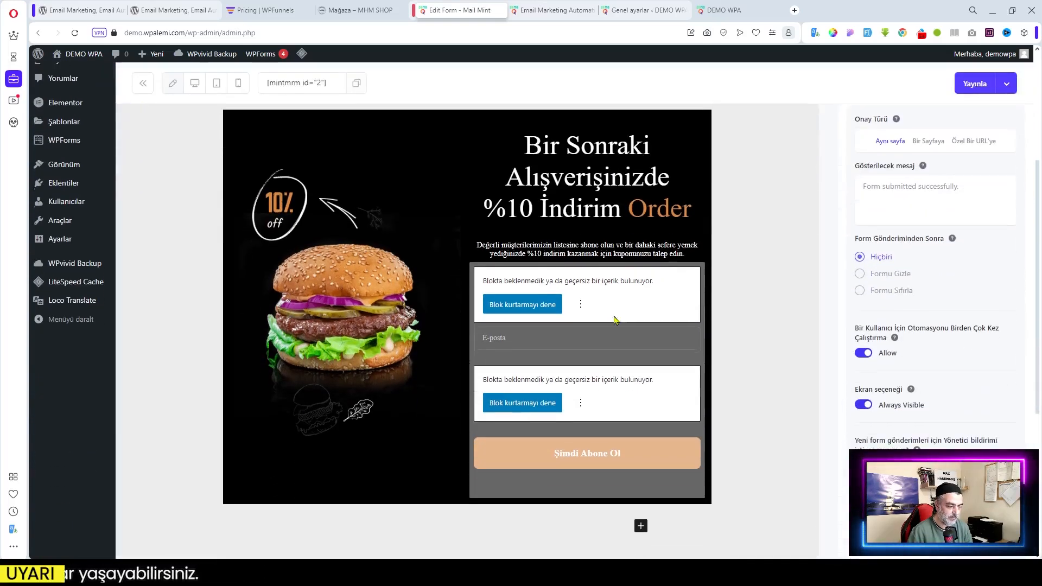
click(518, 304)
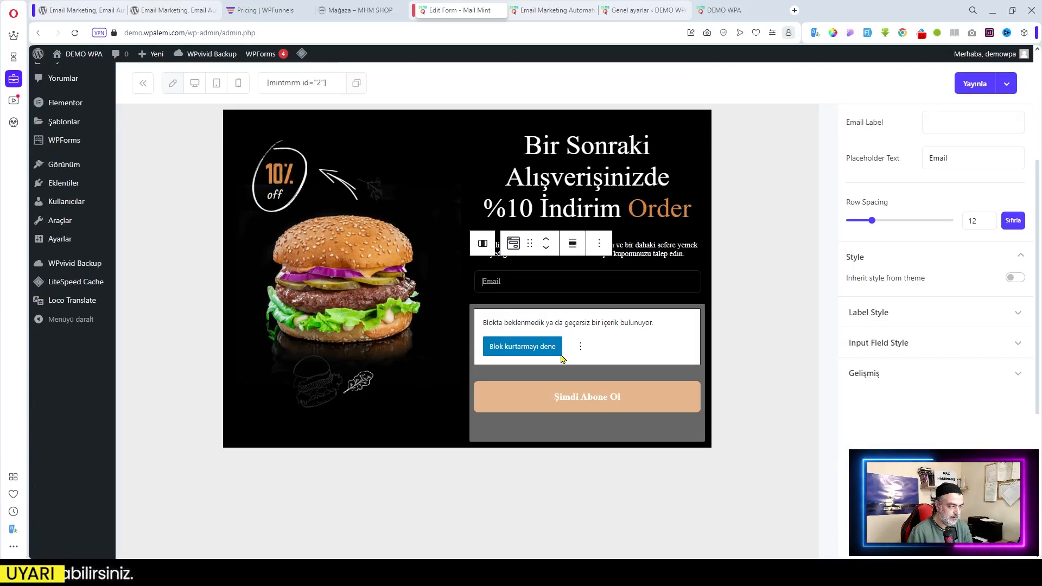
click(515, 348)
click(643, 365)
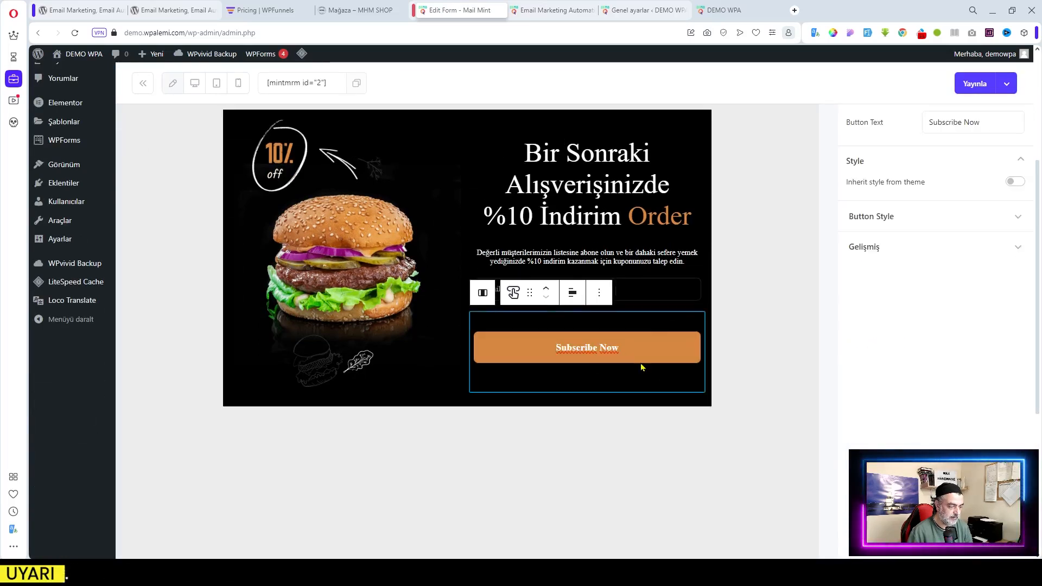
click(643, 353)
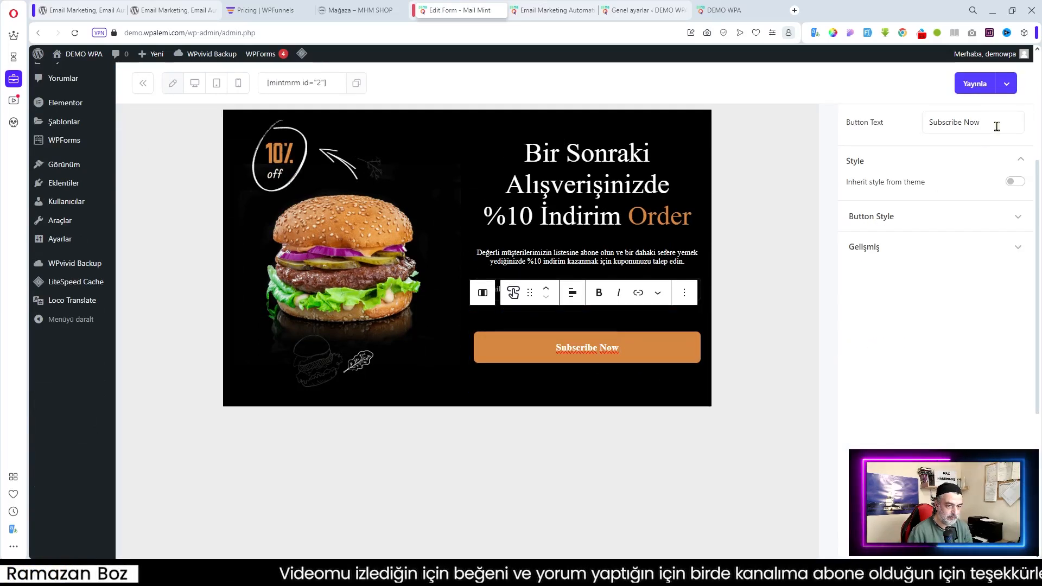
drag(994, 124, 872, 130)
text(A)
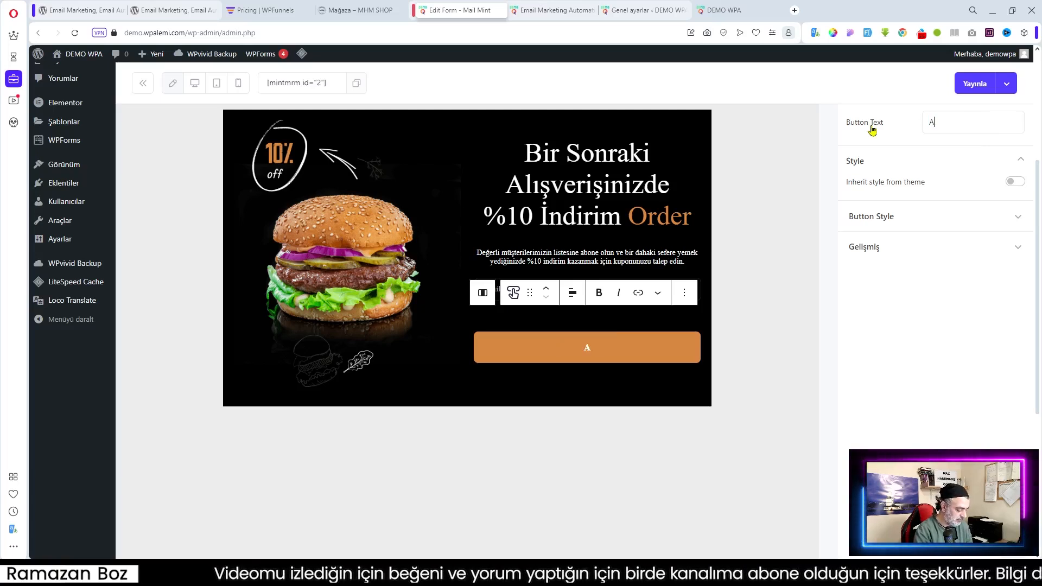
text(bone Ol)
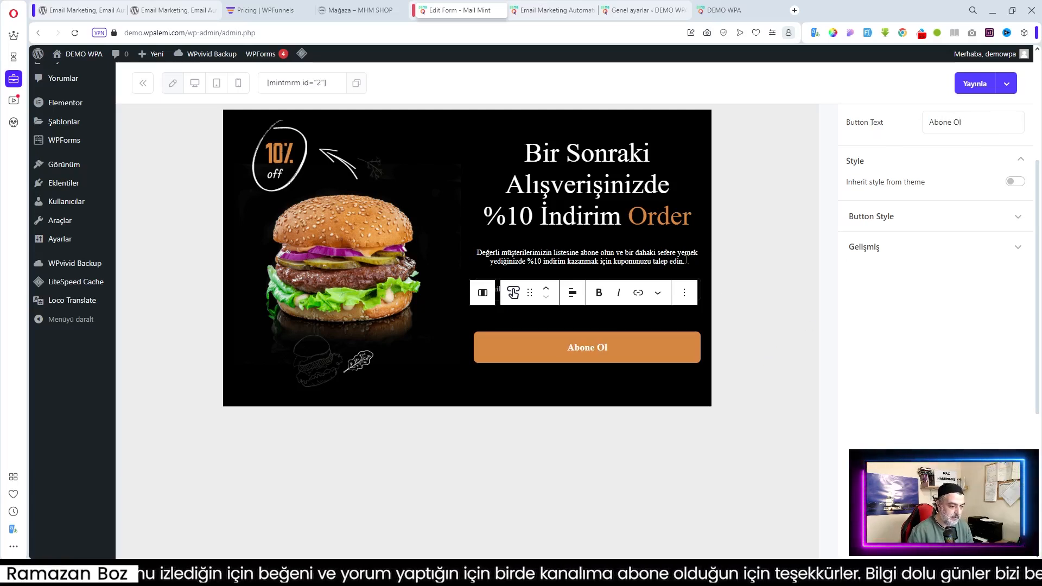
Delete the word 'Order' from the H1 heading
click(673, 249)
click(679, 227)
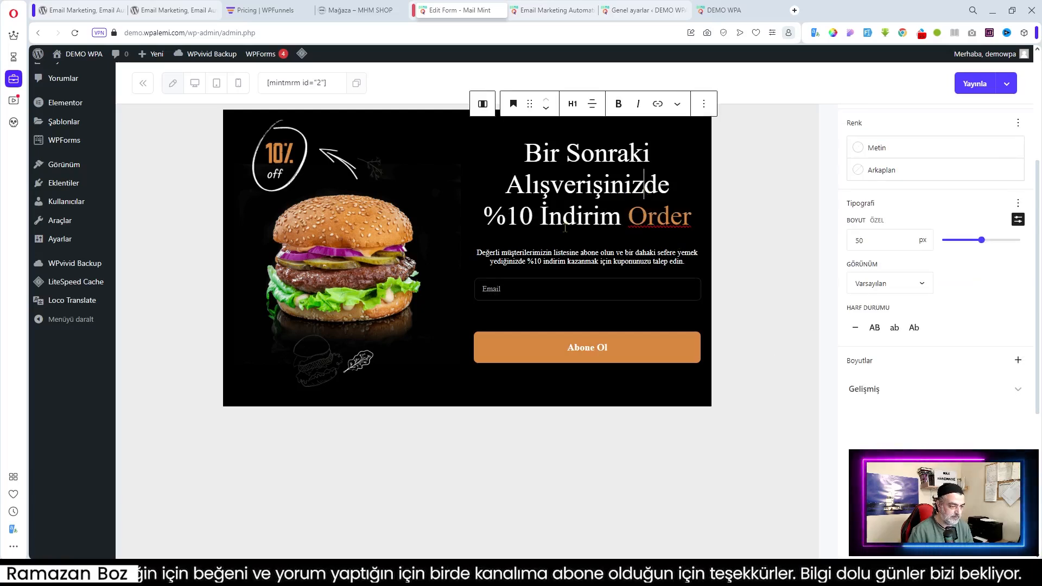
click(691, 218)
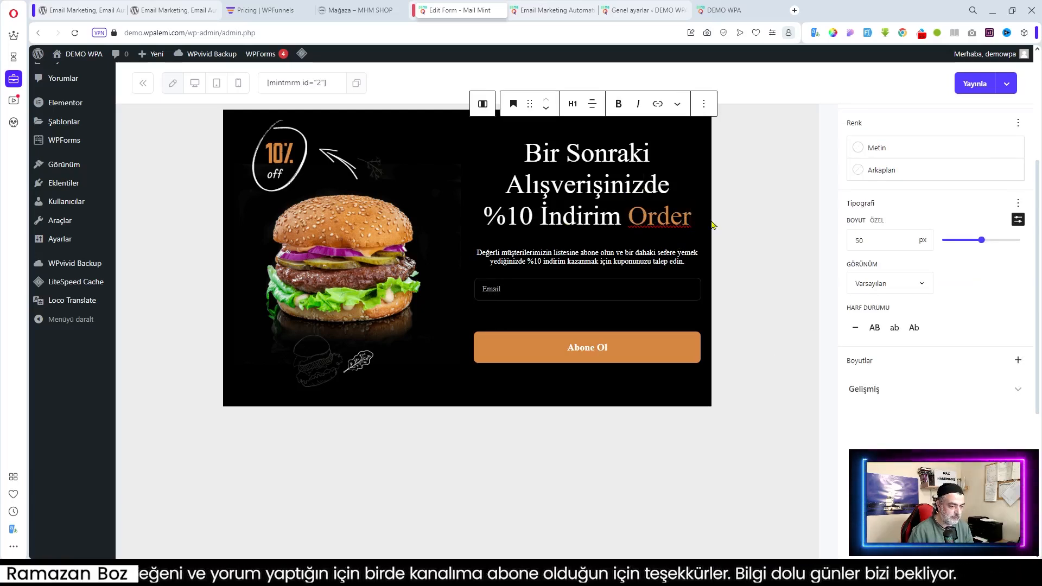
drag(692, 218, 630, 217)
key(BackSpace)
key(BackSpace)
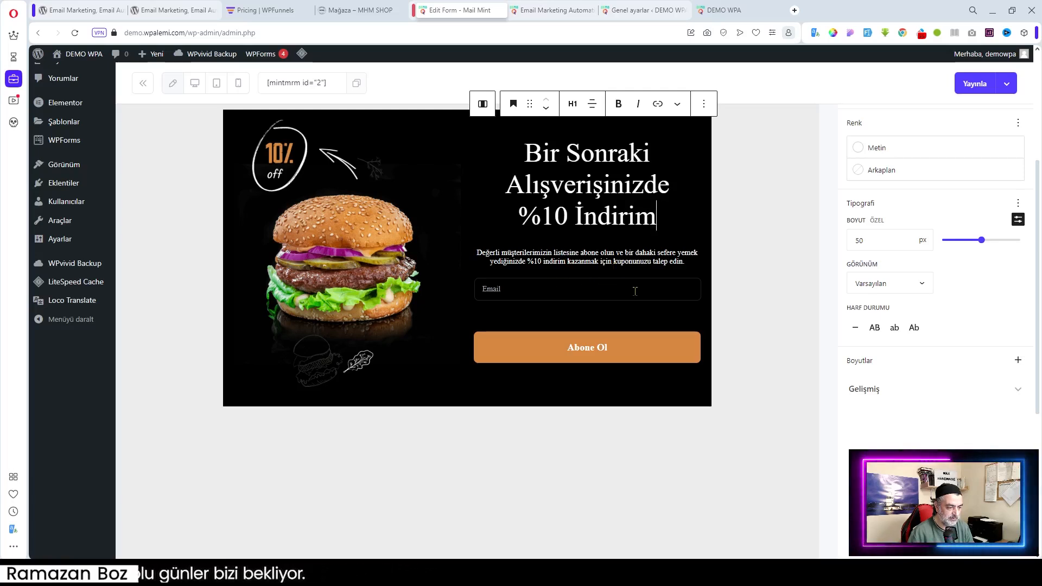
Change the email field placeholder to 'E-Posta Adres'
click(538, 284)
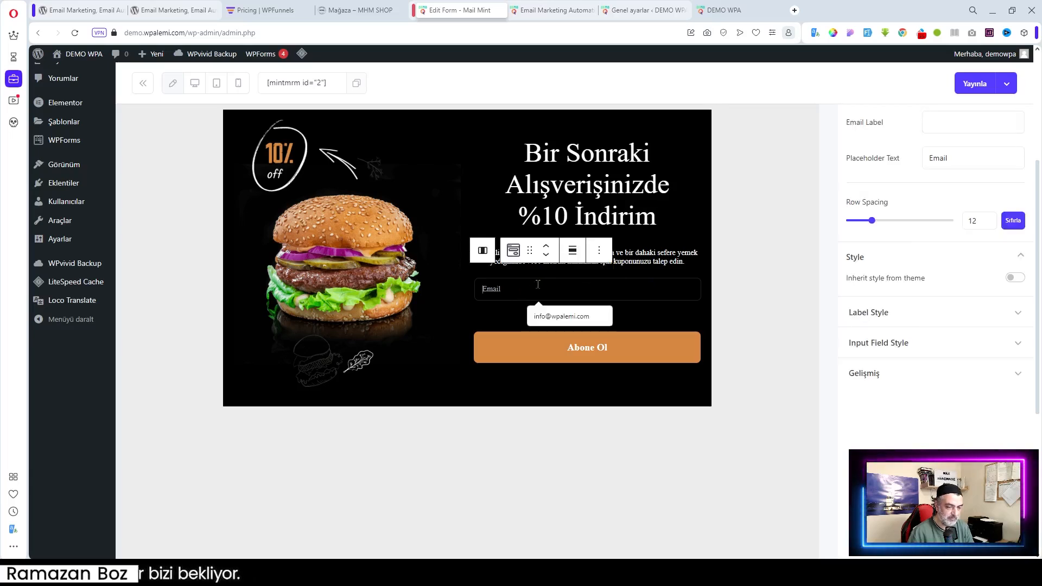
drag(964, 160, 890, 162)
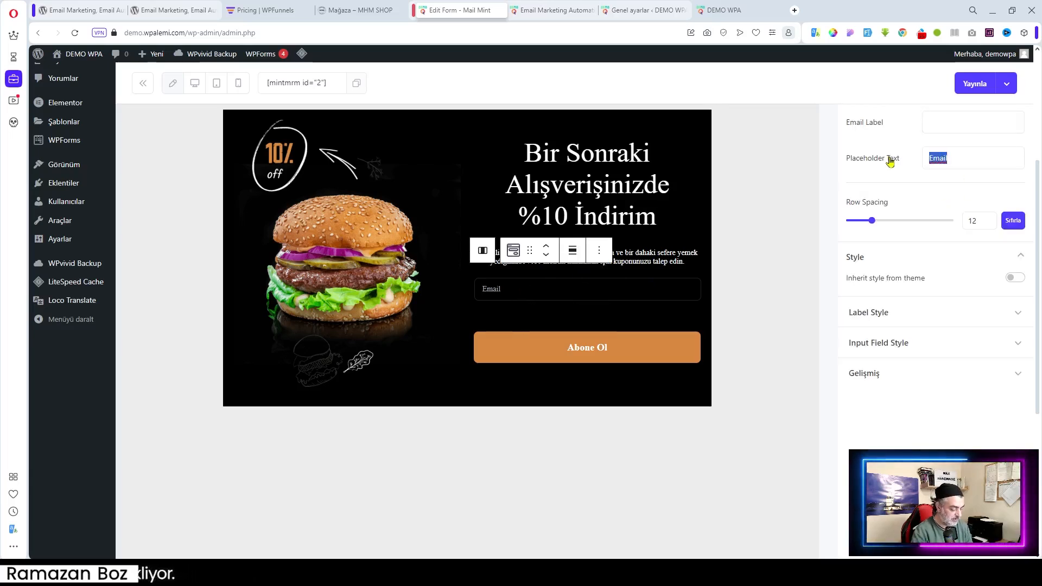
text(E-Pos)
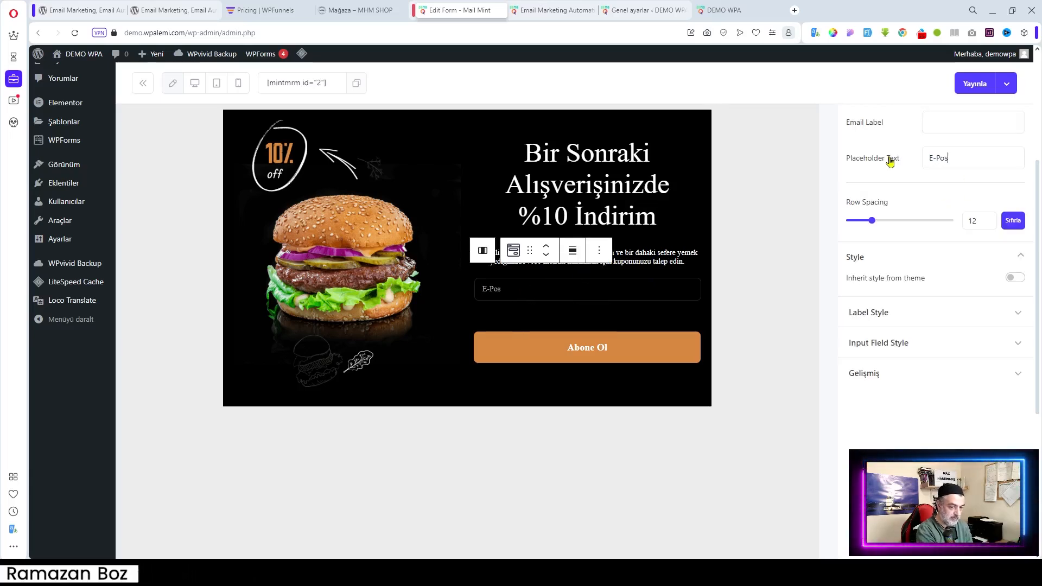
text(ta Adres)
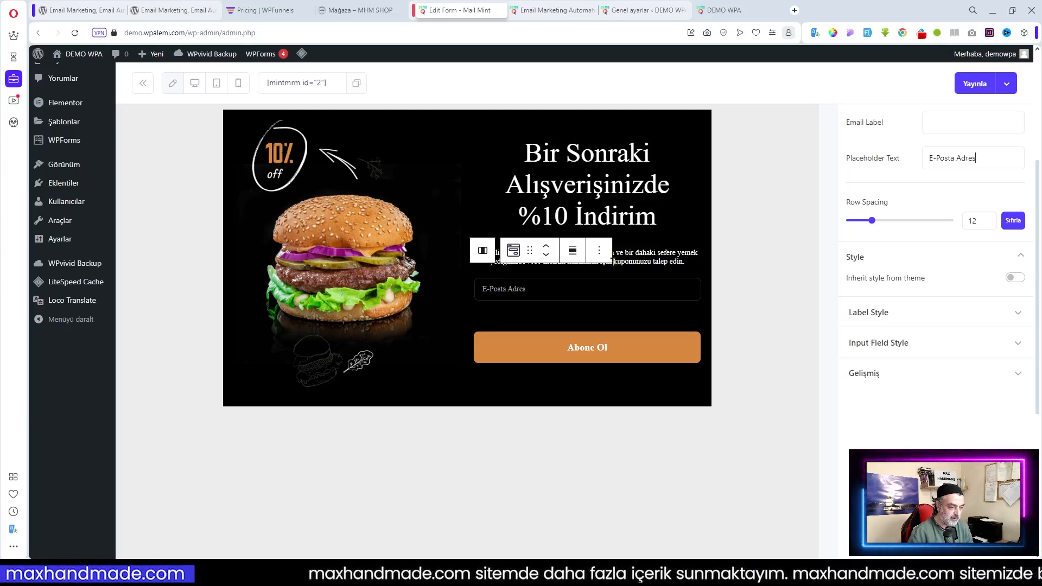
click(685, 230)
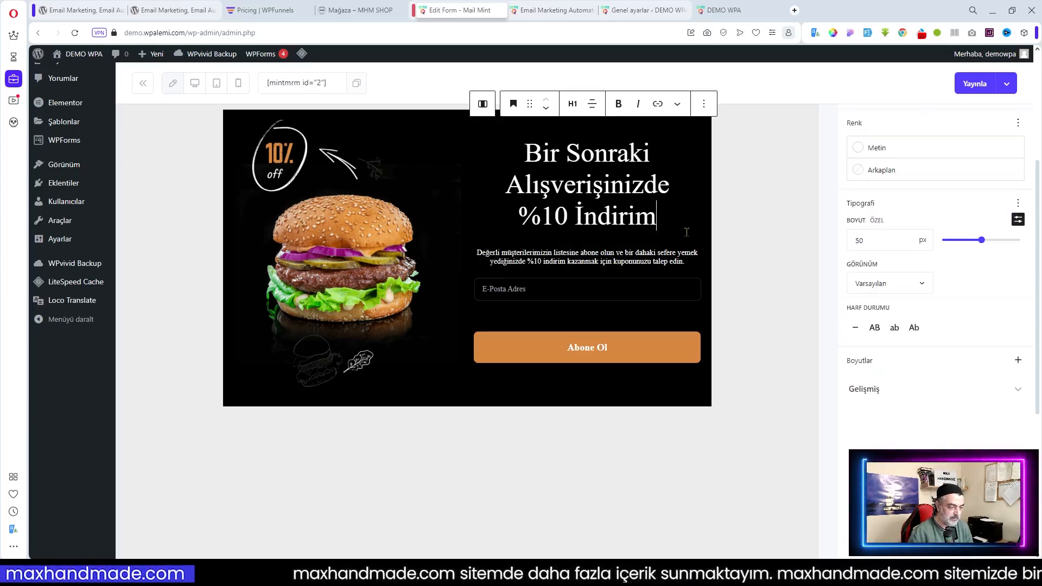
Replace the success message with 'Form başarıyla gönderildi.', keeping Hiçbir after submission
click(729, 258)
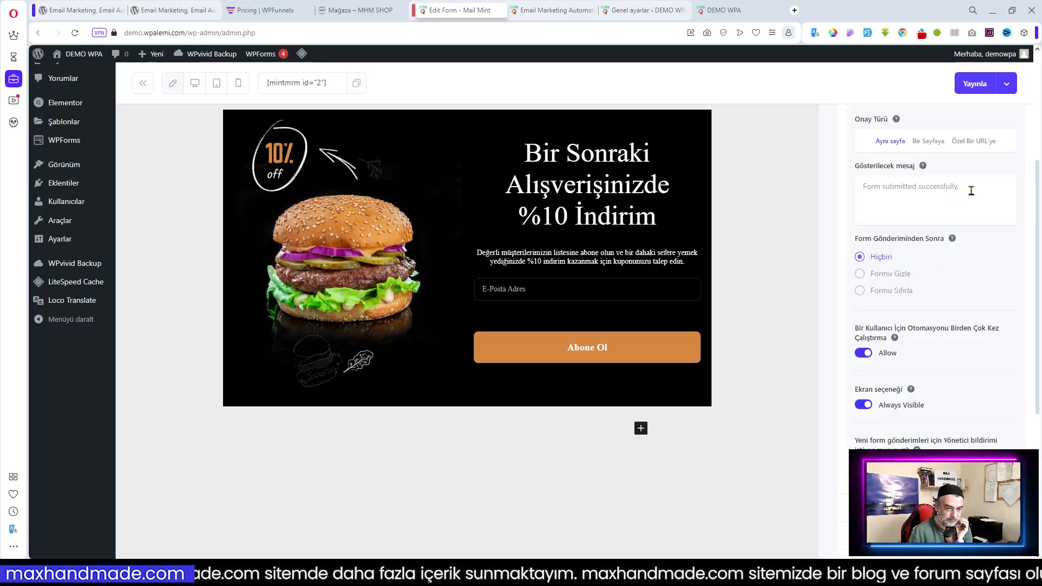
drag(952, 196, 864, 190)
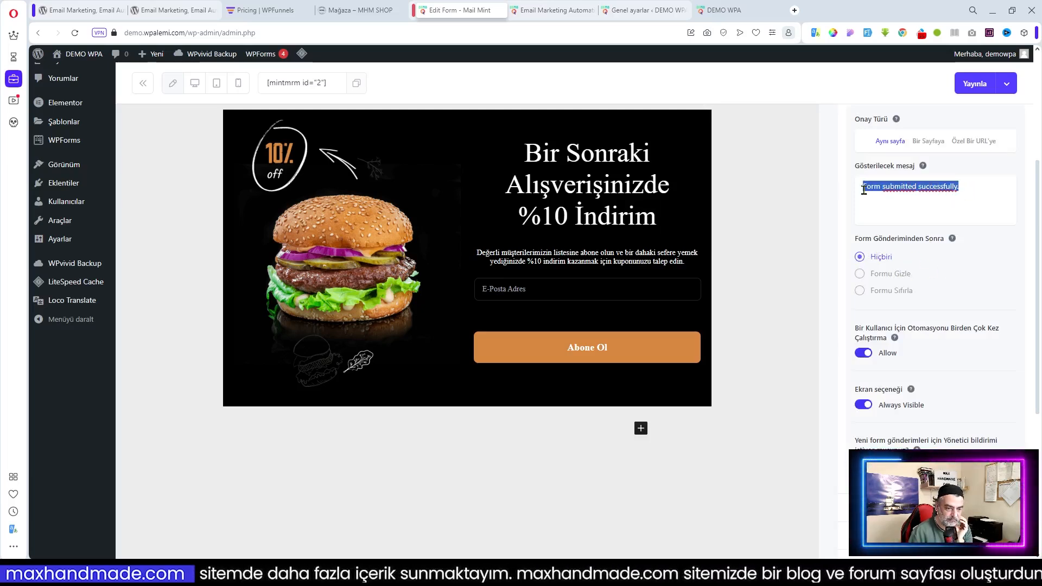
right_click(916, 191)
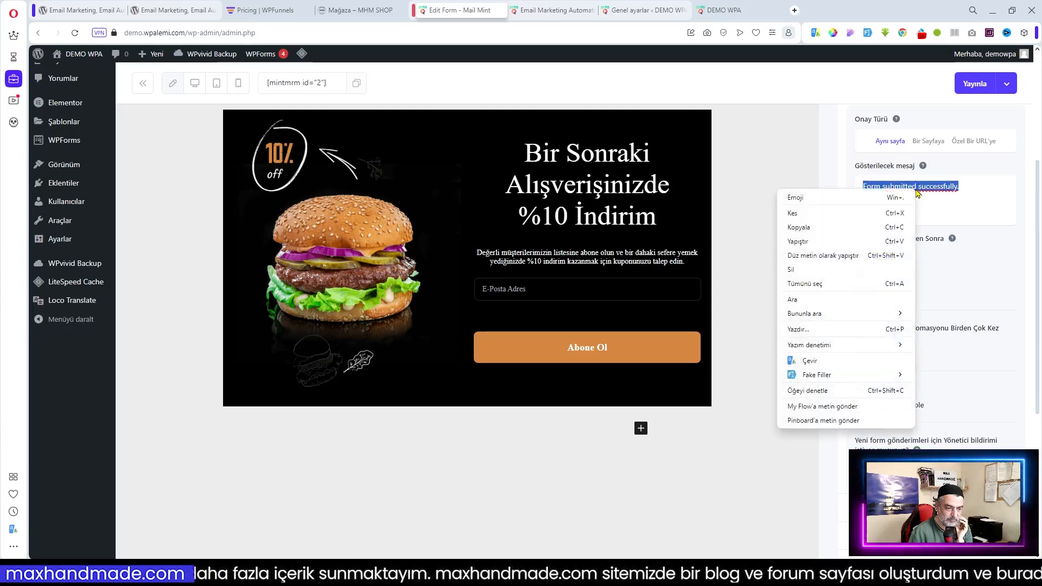
click(809, 360)
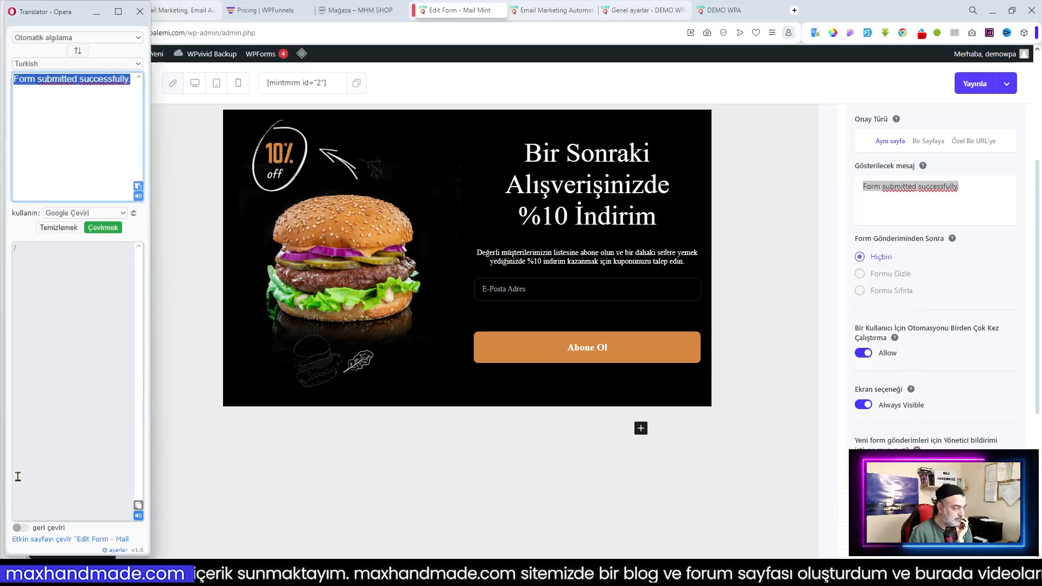
click(139, 509)
right_click(867, 189)
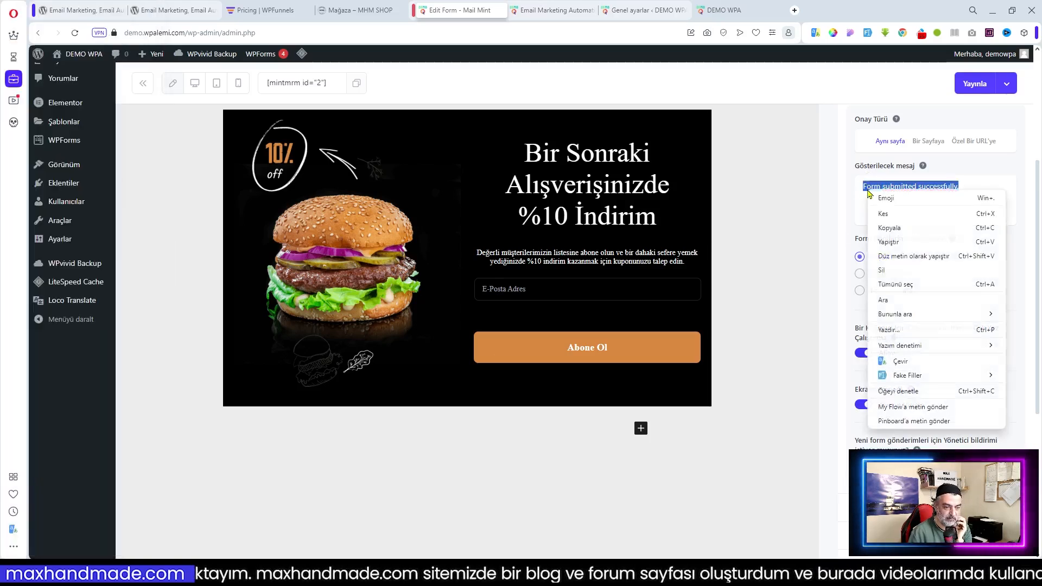
click(904, 243)
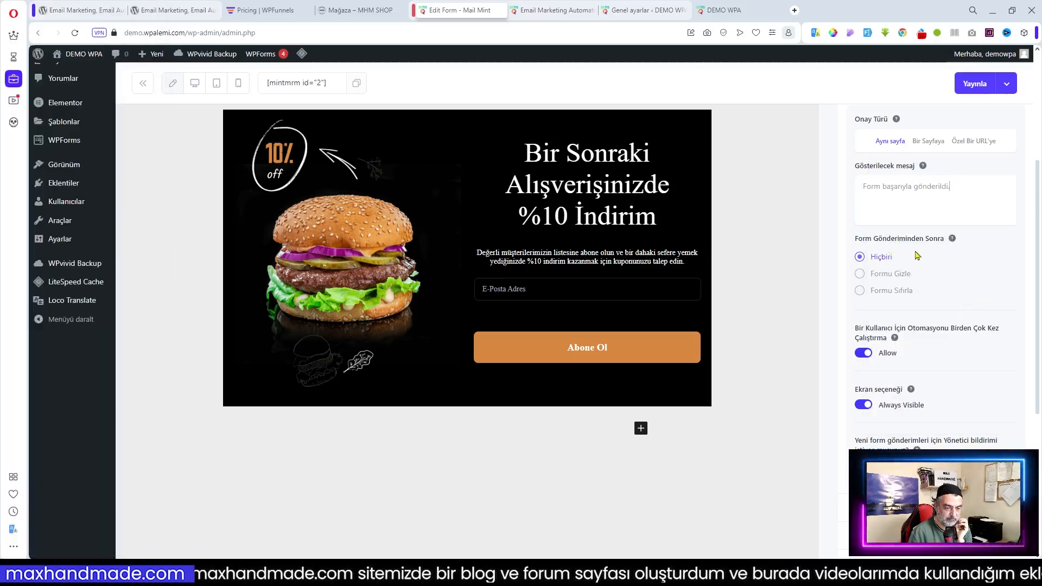
click(951, 295)
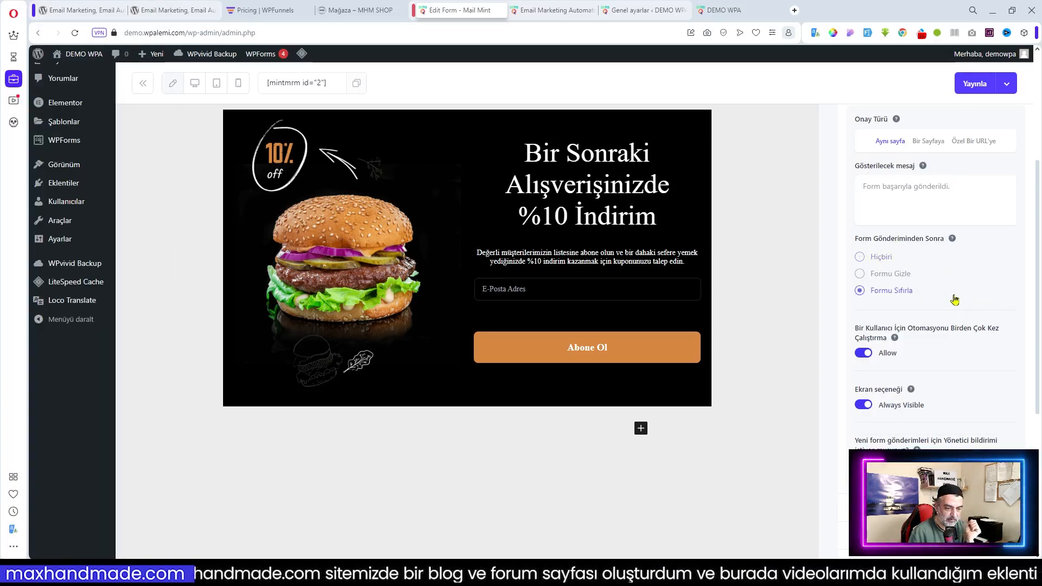
click(891, 260)
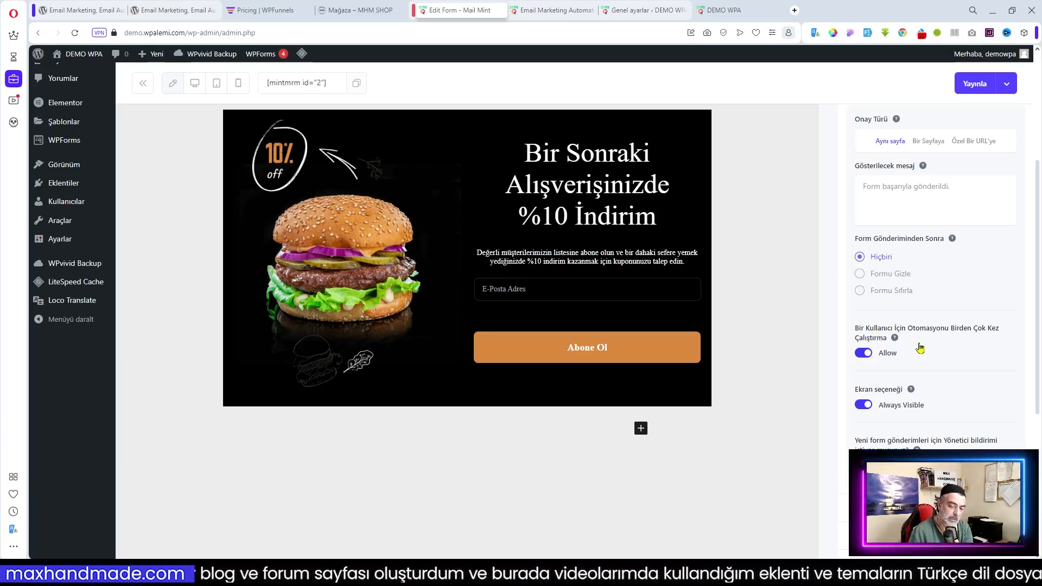
Switch off repeat automation runs and Always Visible, leaving Formu Gizle İçin at 7 Gün
click(864, 353)
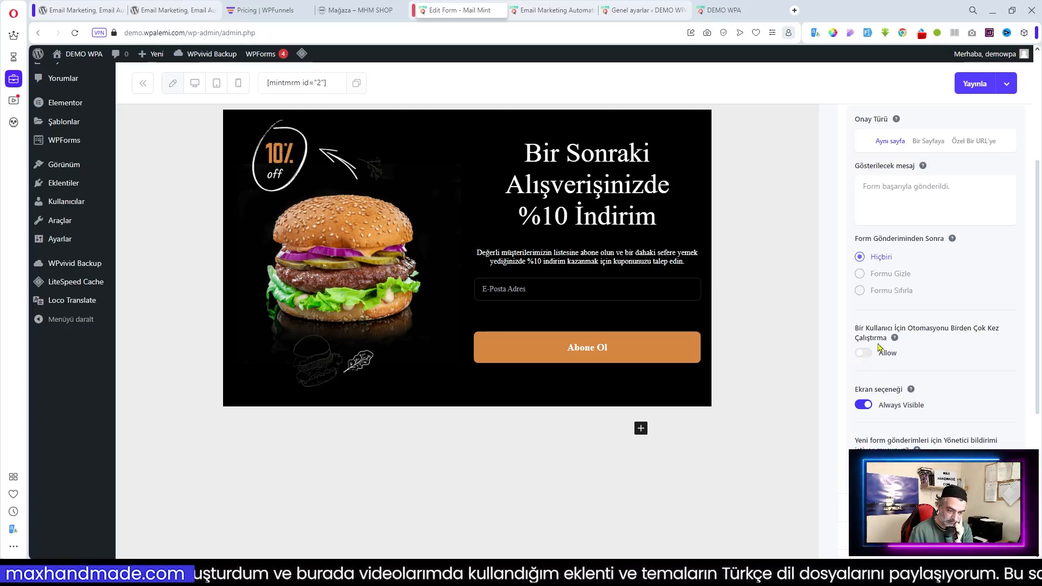
mouse_move(894, 342)
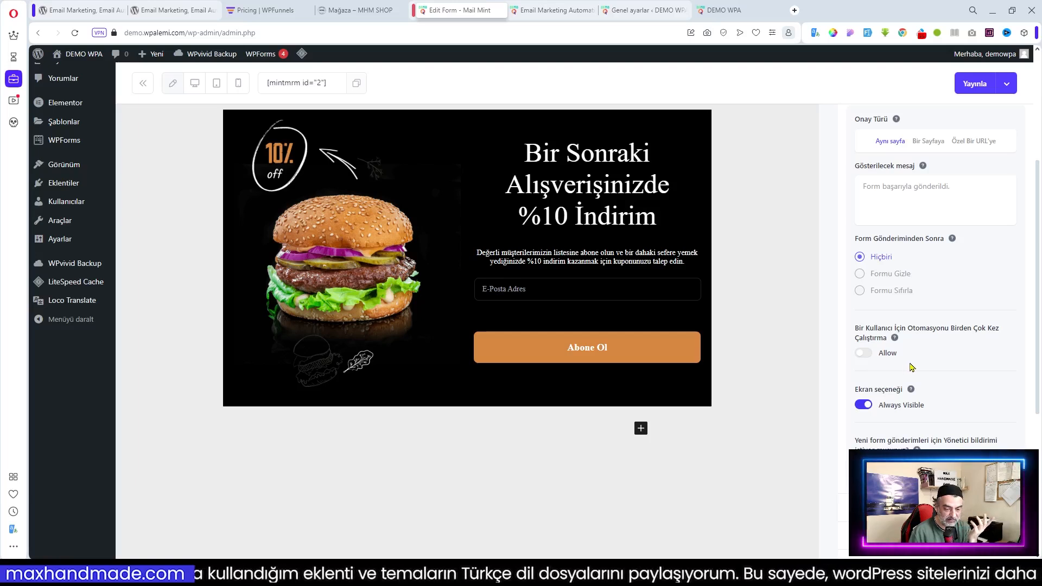
click(863, 406)
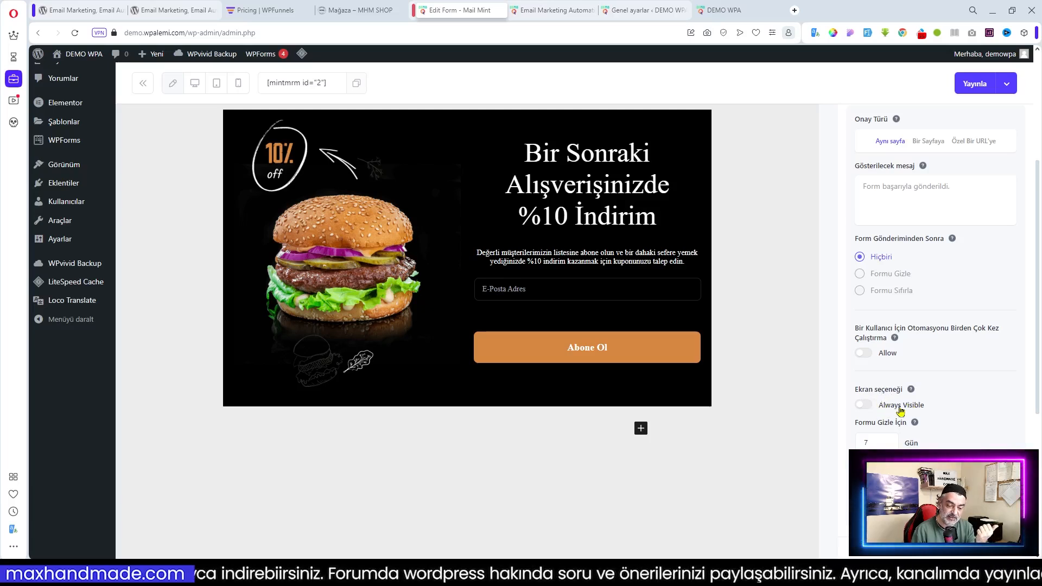
Turn on Always Visible for the burger coupon form and expand the Appearance options
click(870, 406)
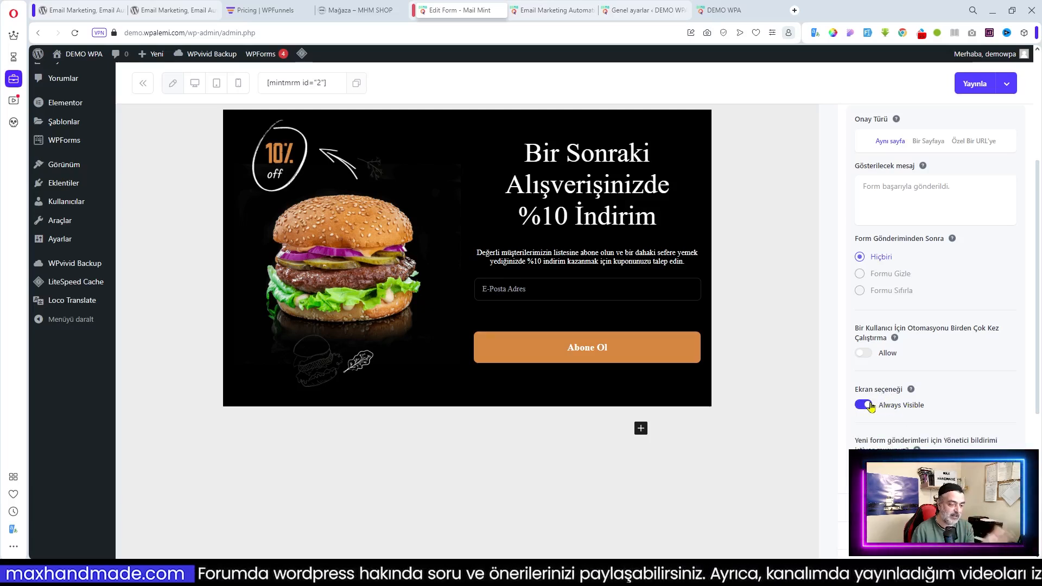
scroll(896, 304, down, 5)
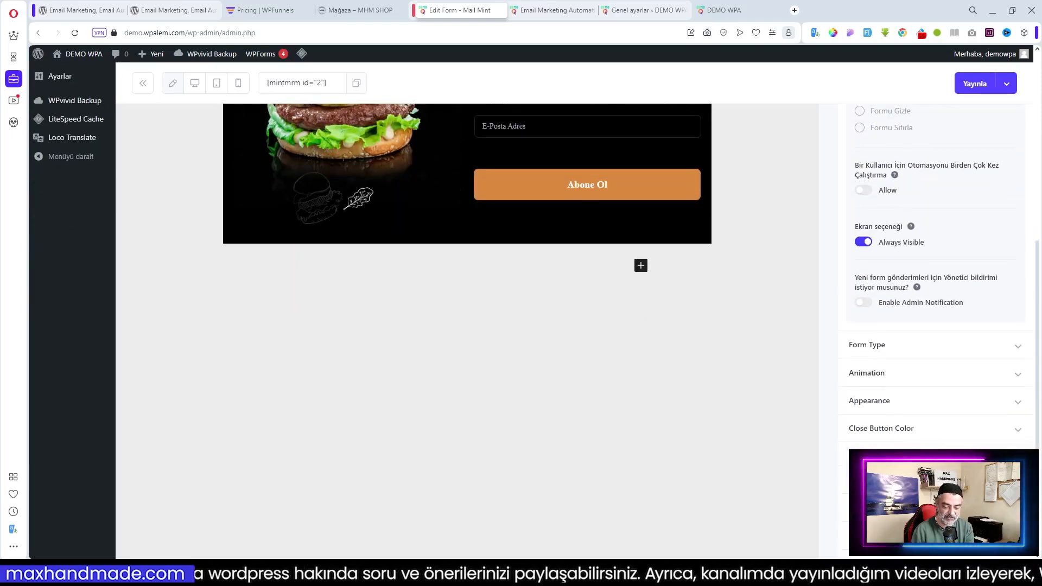
click(898, 287)
scroll(897, 296, down, 5)
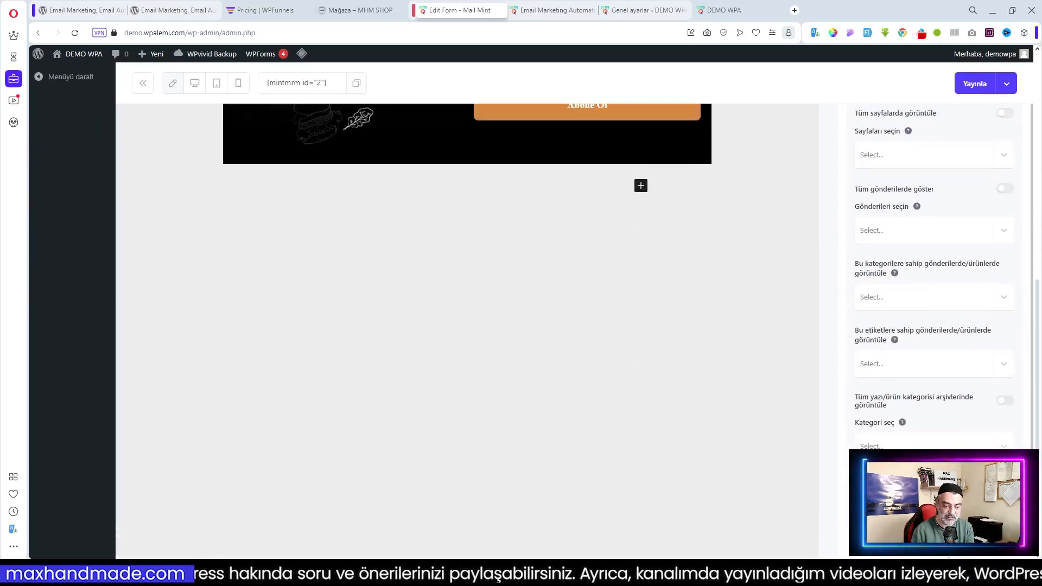
scroll(919, 303, up, 3)
scroll(868, 228, up, 3)
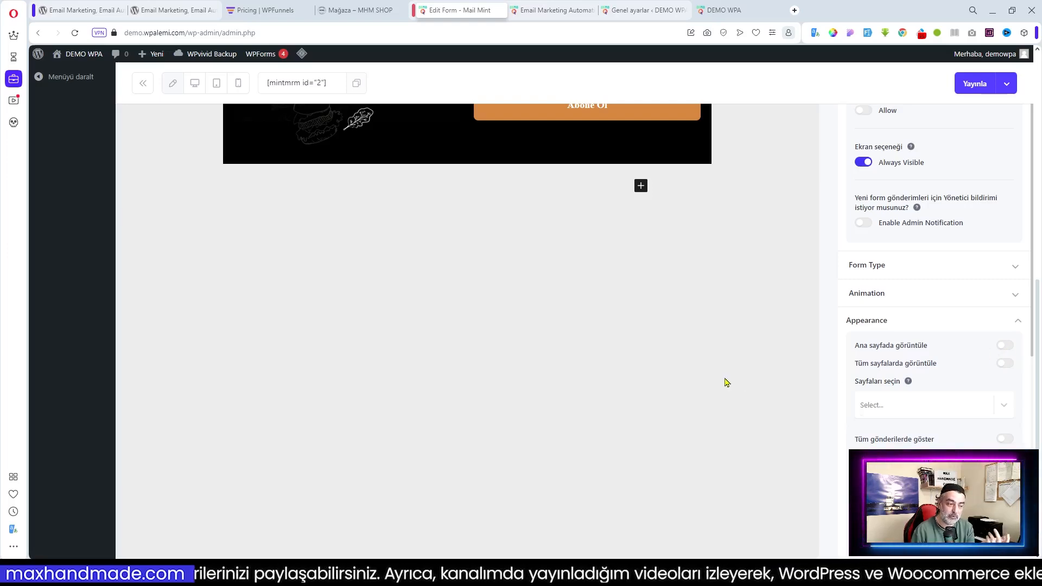
scroll(725, 383, up, 5)
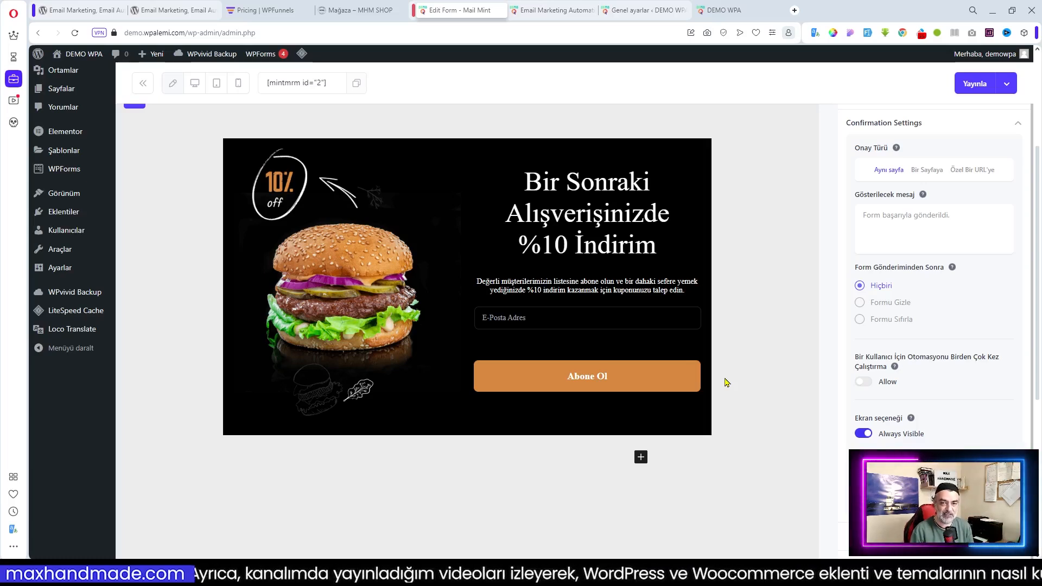
scroll(731, 425, down, 3)
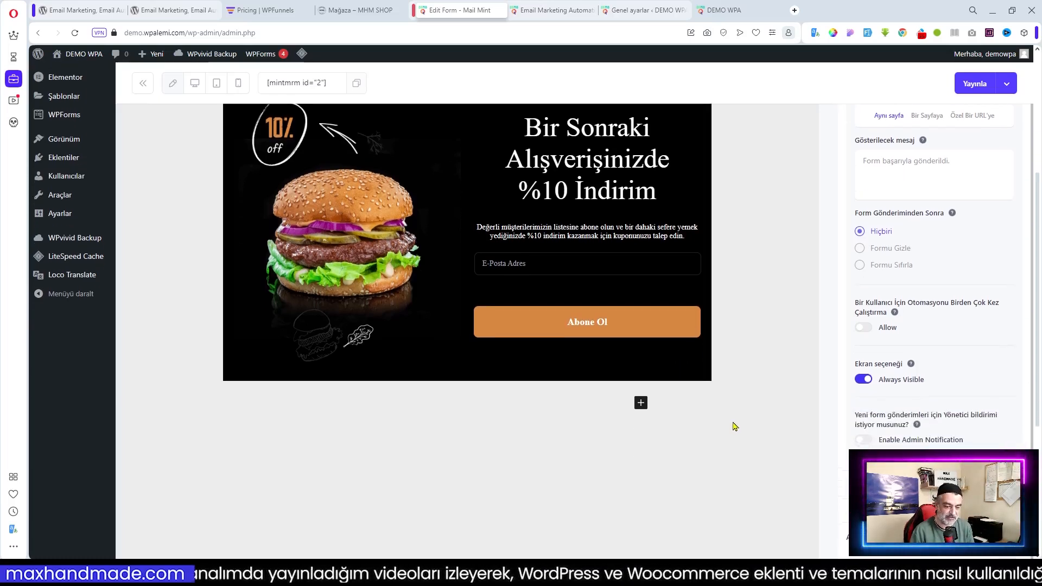
scroll(754, 418, up, 1)
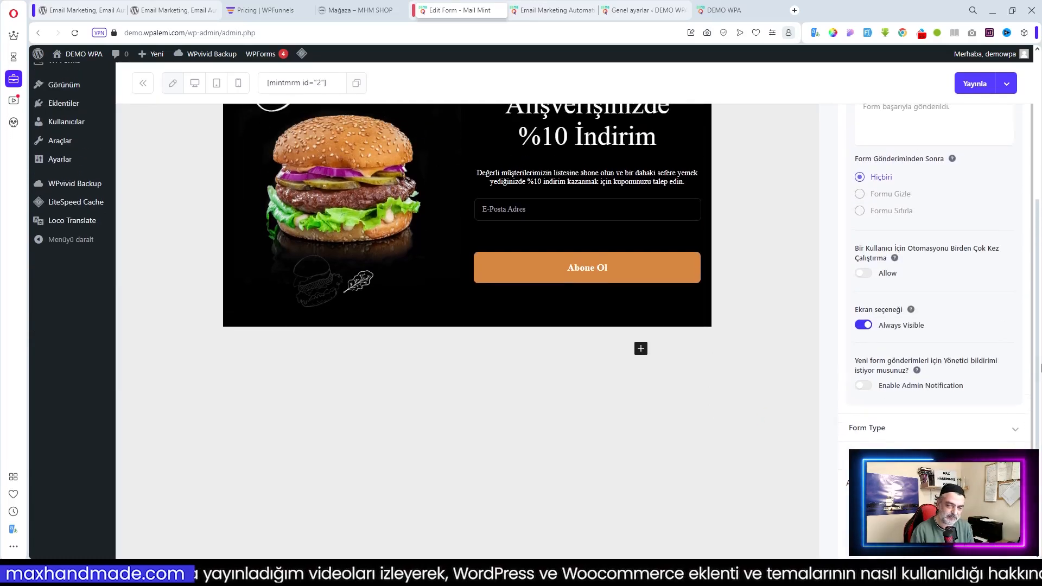
Toggle Always Visible off and back on so the form stays always visible
click(860, 326)
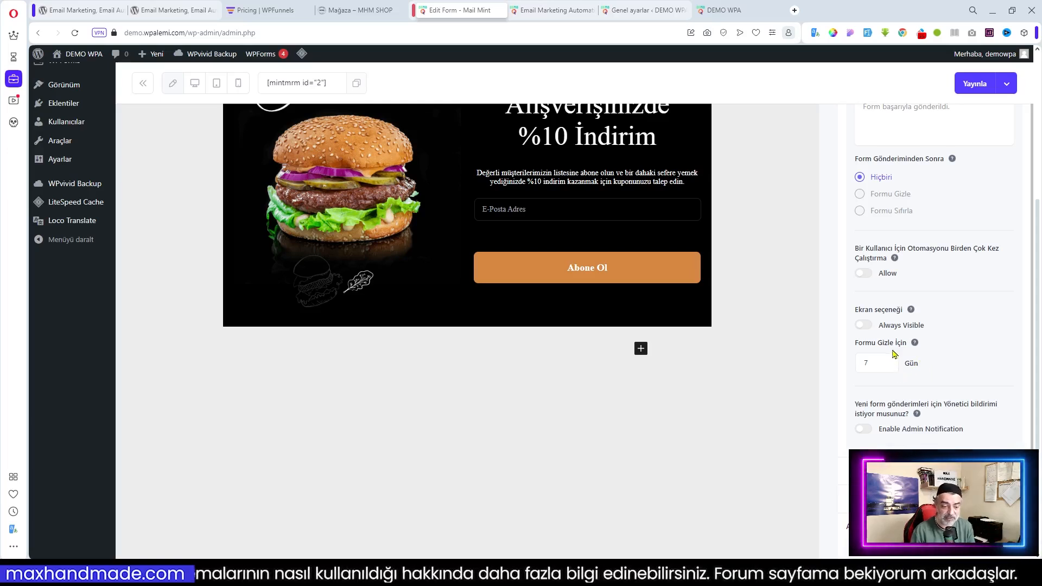
click(864, 326)
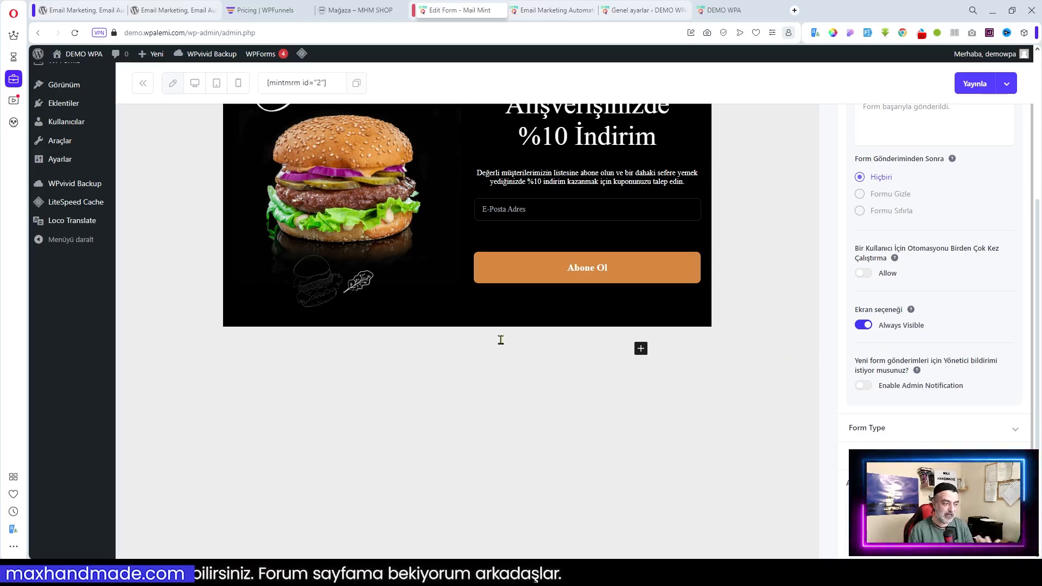
scroll(499, 340, up, 3)
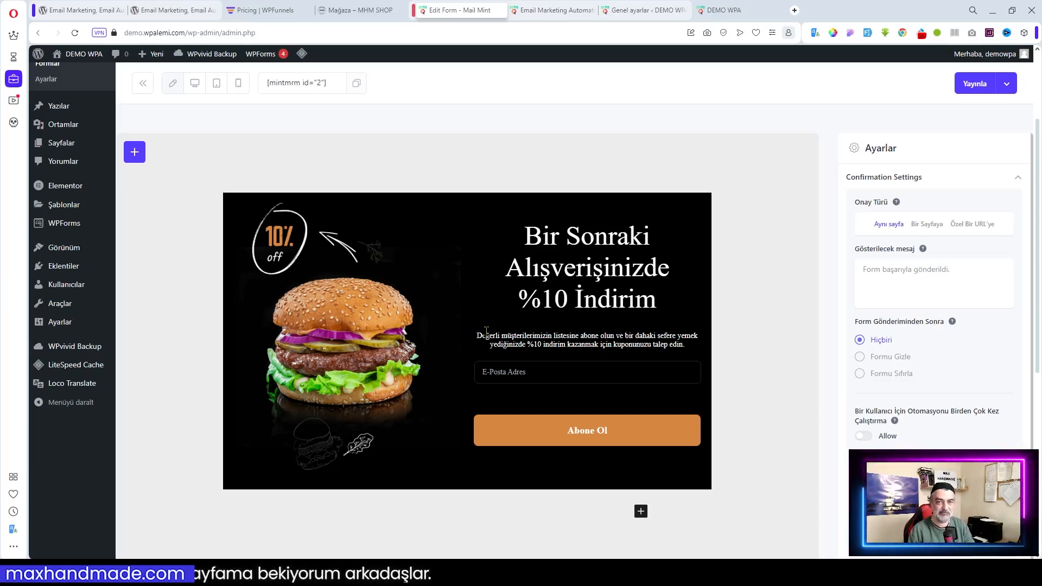
scroll(547, 320, down, 2)
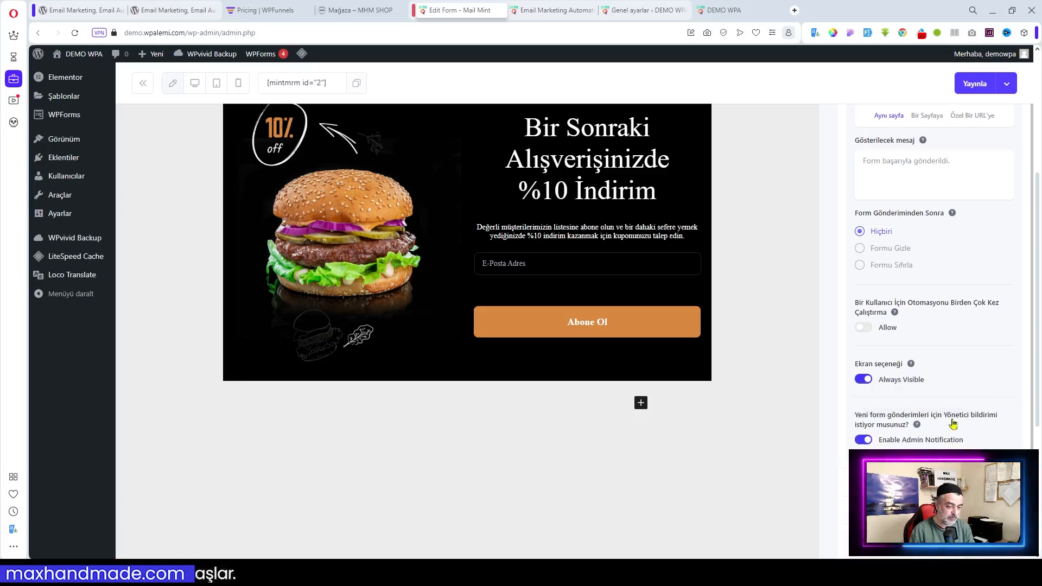
Check that the Form Type section shows Pop Up and the Animation section shows Fade In
scroll(993, 410, down, 5)
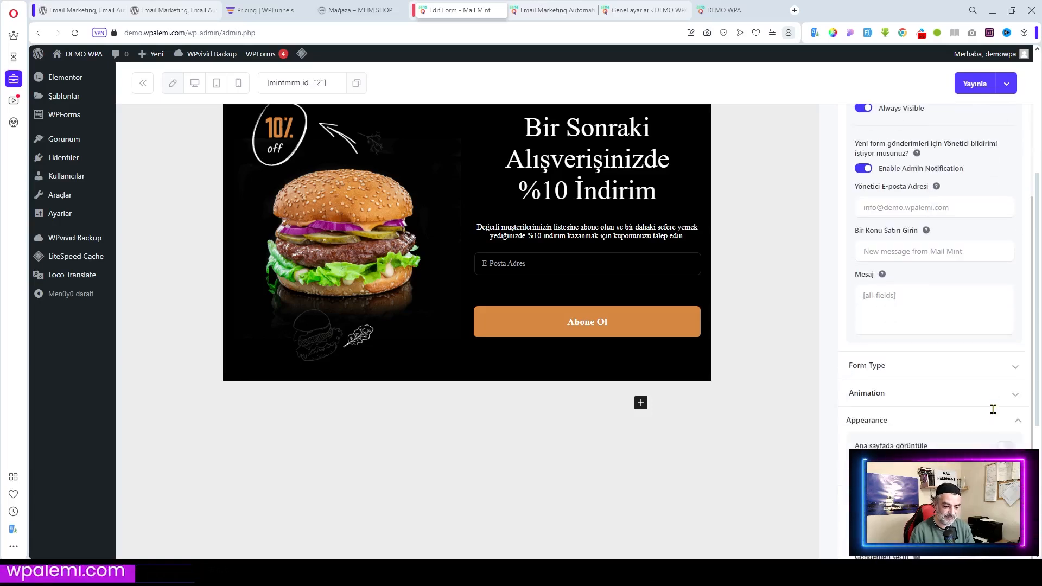
click(938, 371)
scroll(938, 372, down, 1)
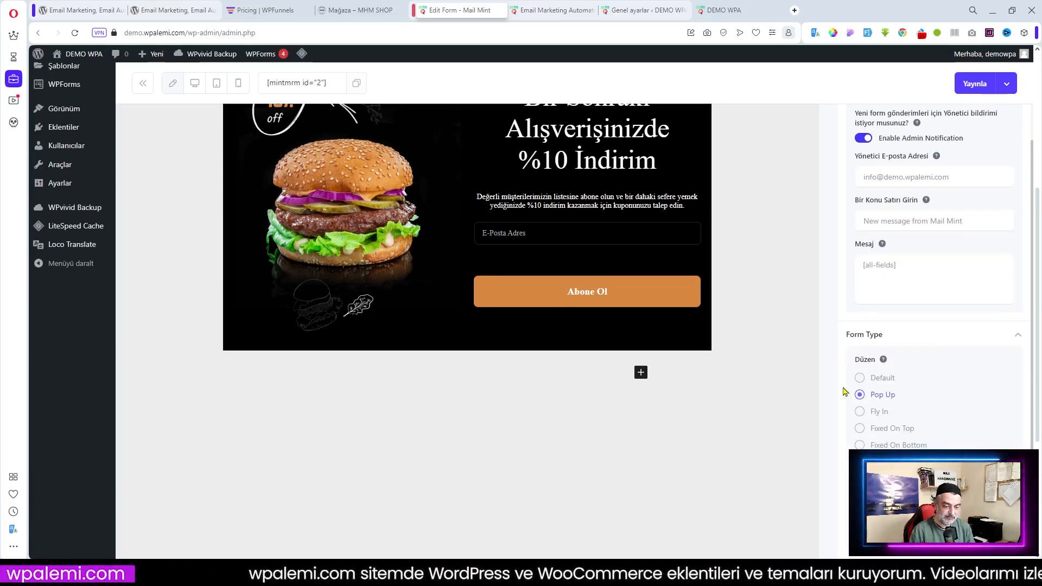
scroll(917, 404, down, 3)
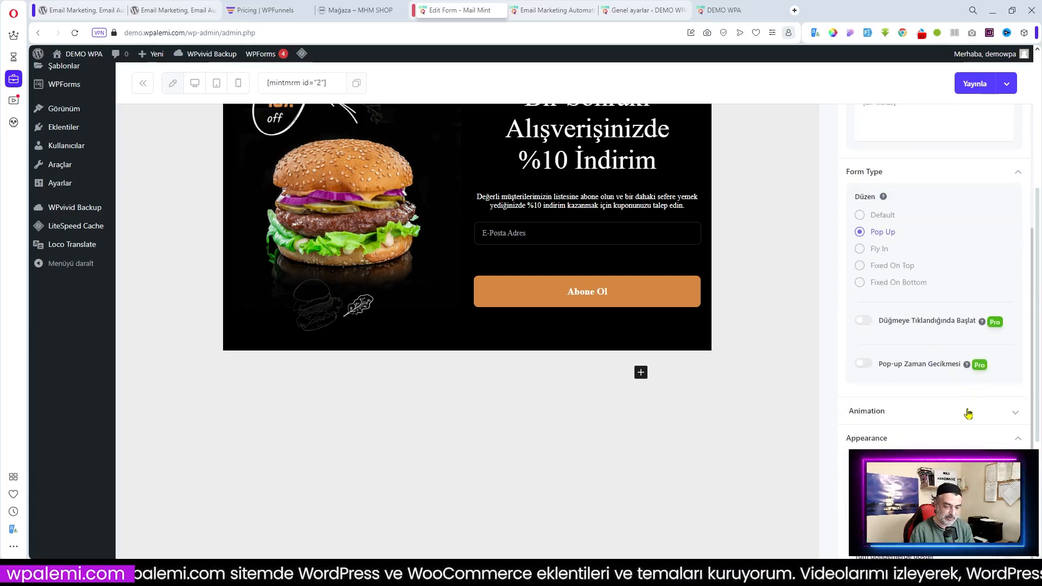
click(968, 412)
scroll(968, 380, down, 3)
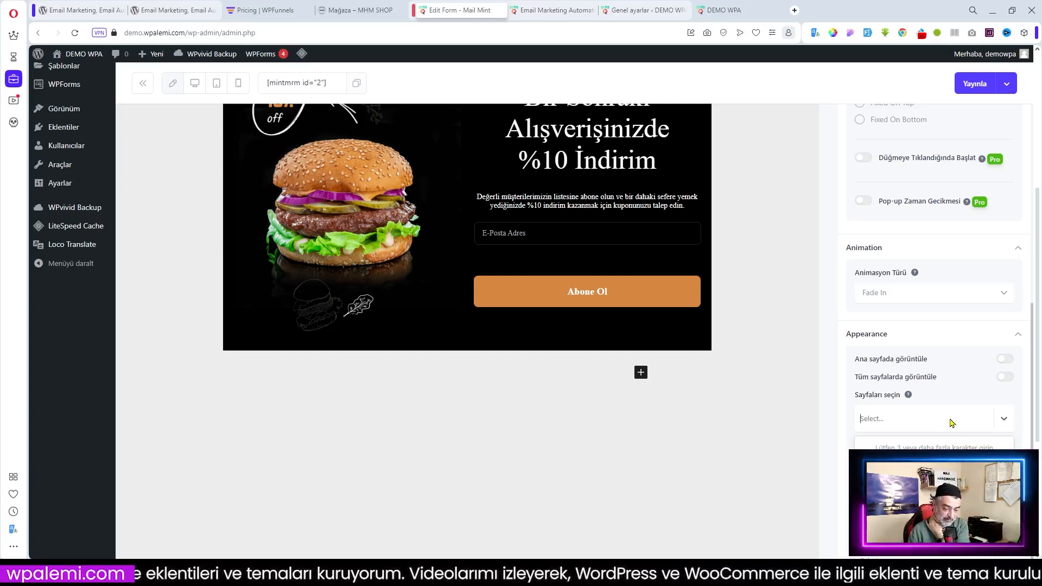
scroll(951, 423, down, 2)
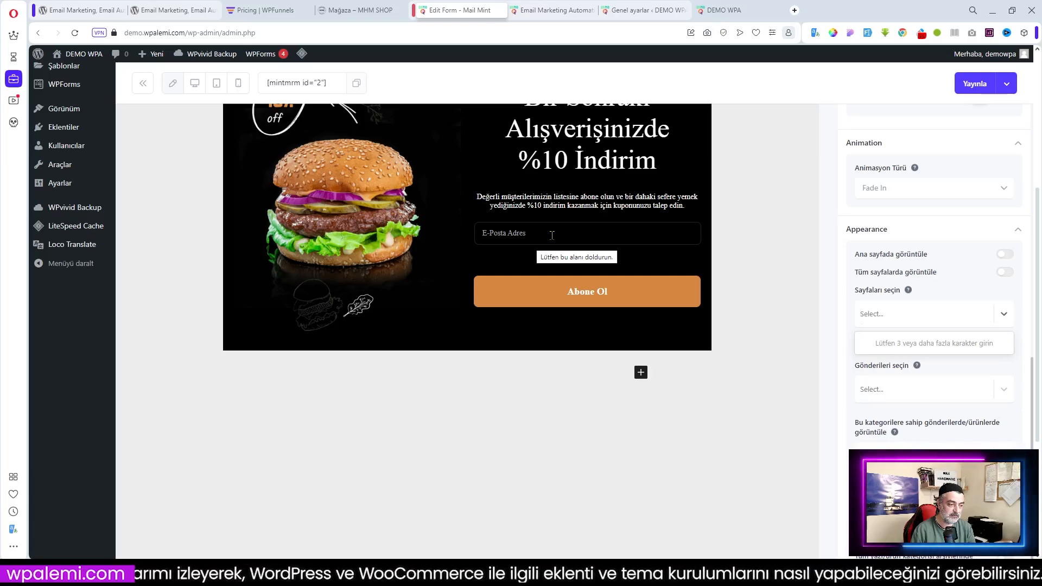
scroll(977, 323, up, 8)
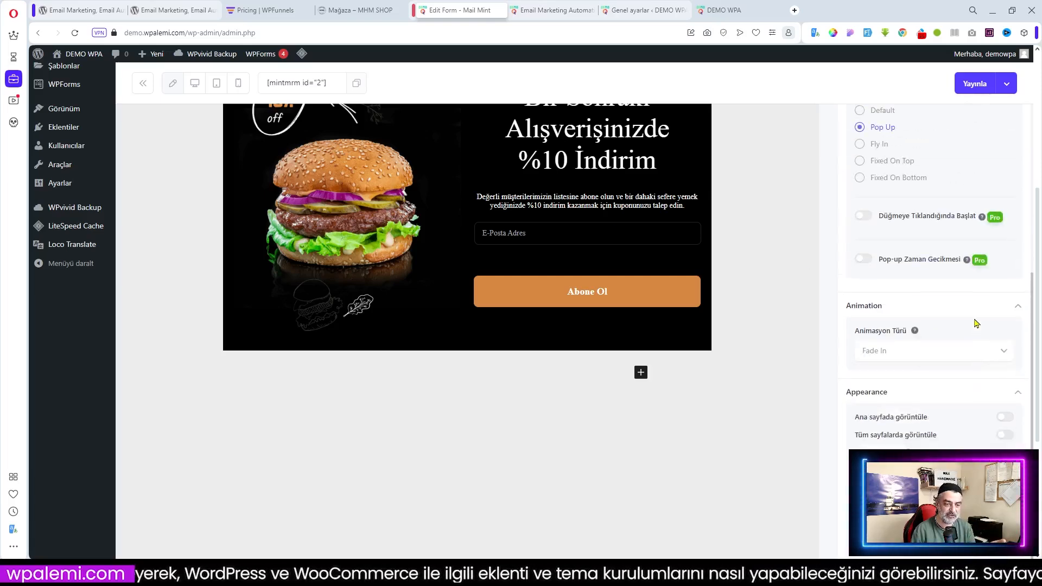
scroll(977, 324, up, 3)
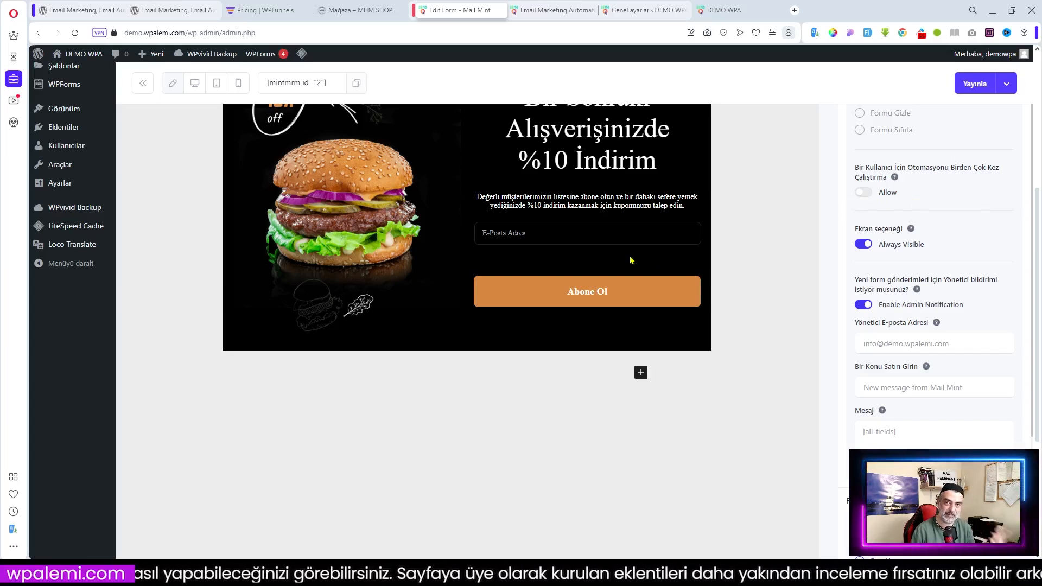
scroll(979, 263, down, 3)
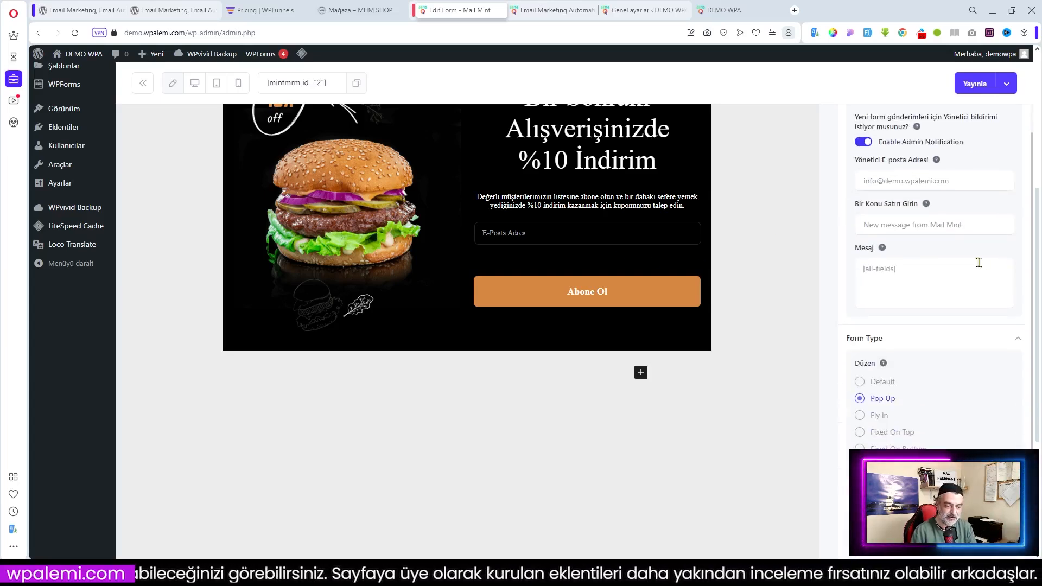
scroll(979, 262, down, 3)
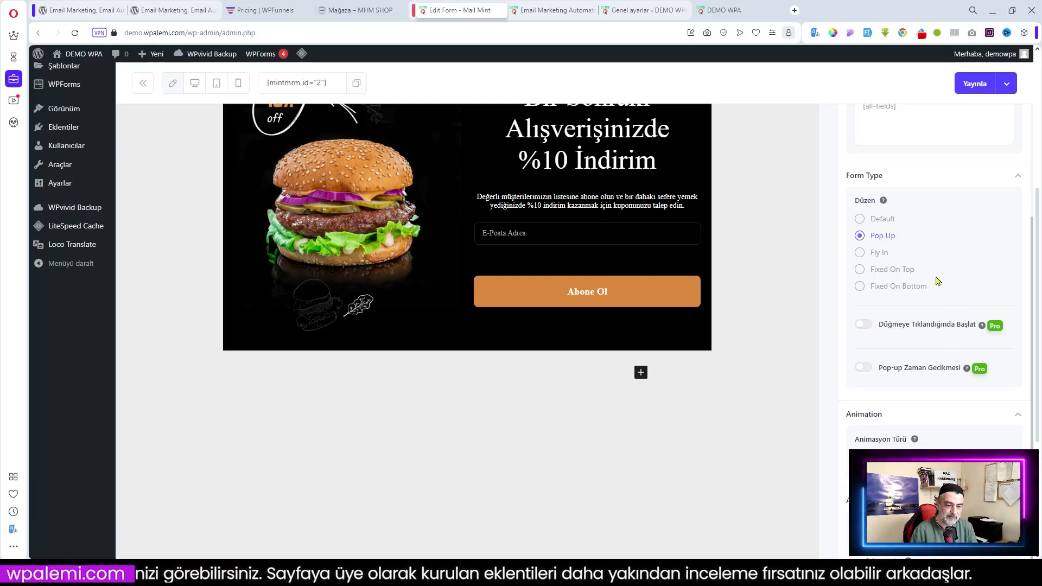
scroll(919, 283, down, 3)
scroll(923, 304, down, 2)
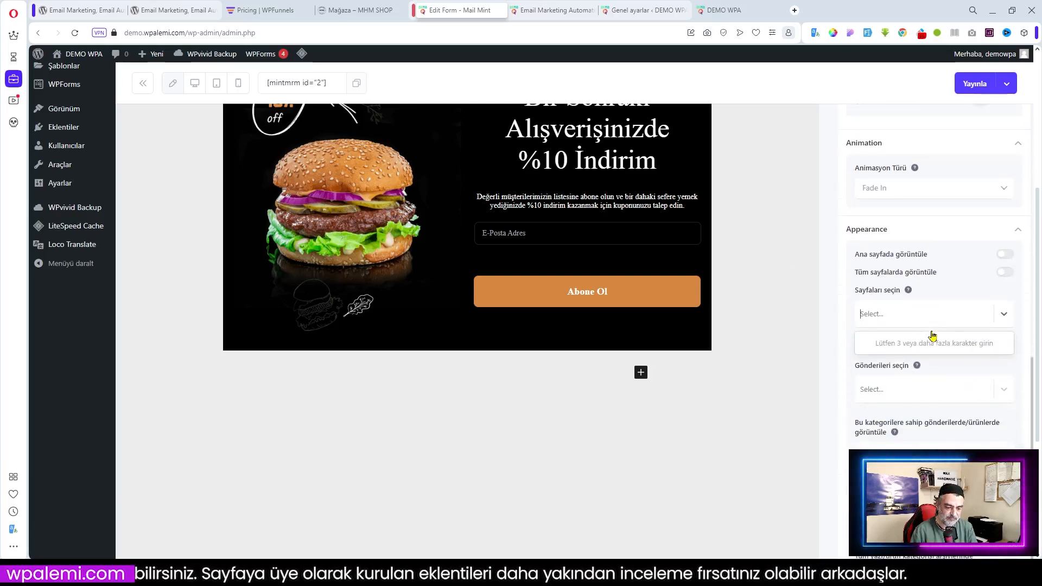
click(958, 376)
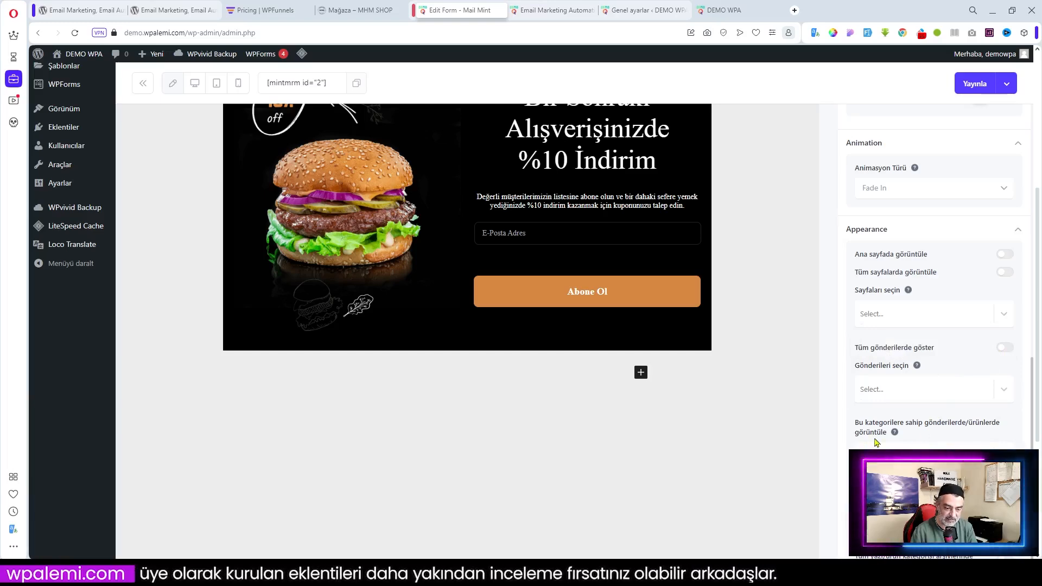
scroll(943, 448, down, 4)
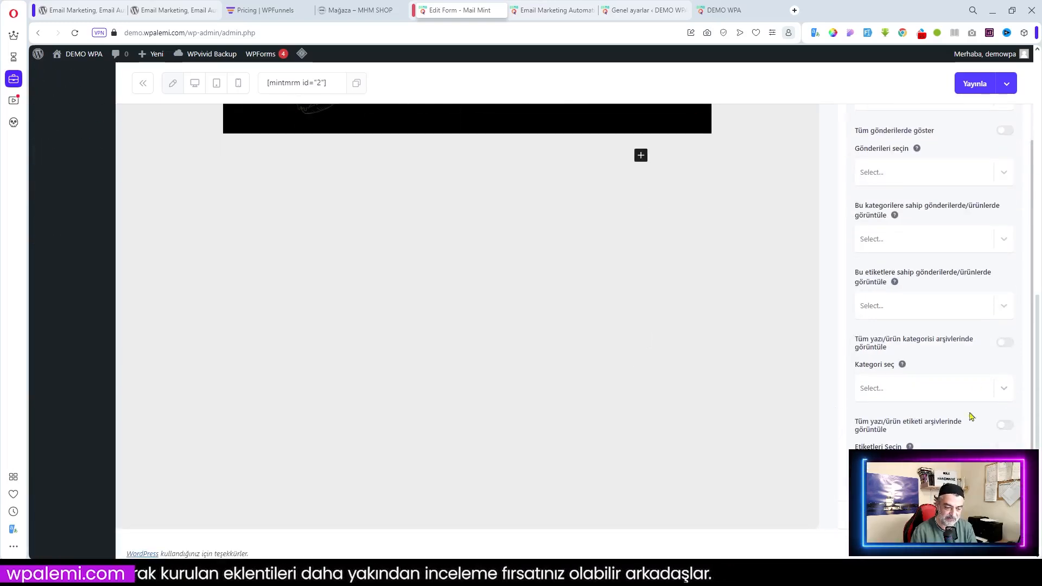
scroll(933, 283, up, 2)
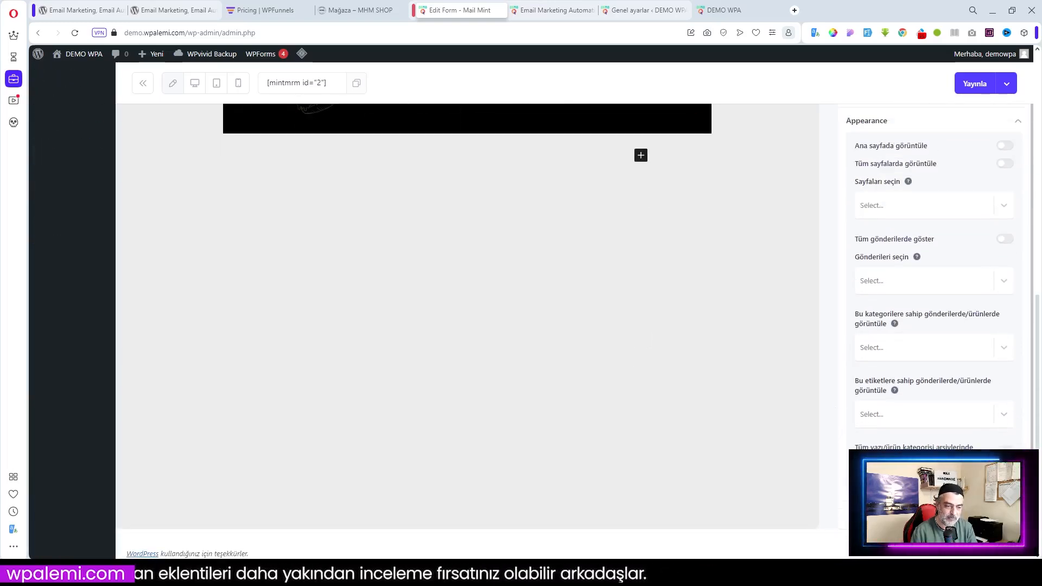
scroll(933, 271, up, 3)
scroll(934, 272, down, 3)
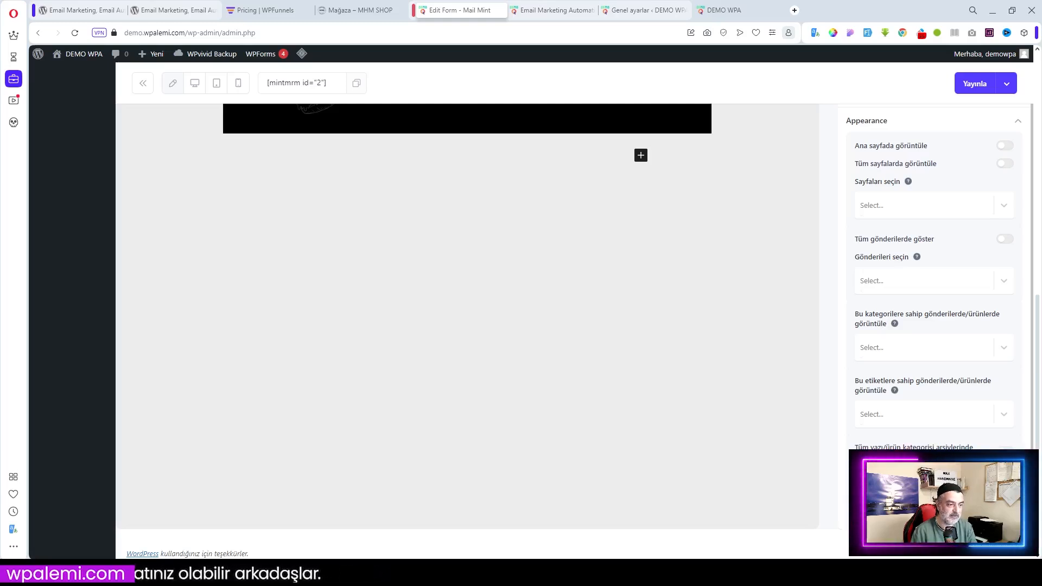
scroll(931, 271, up, 2)
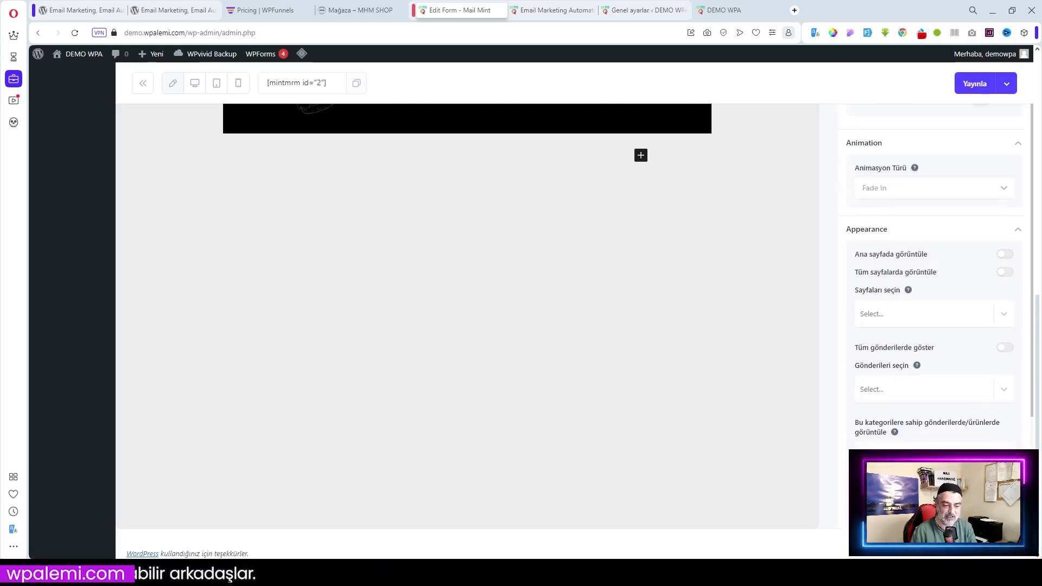
scroll(931, 255, up, 3)
scroll(901, 444, up, 6)
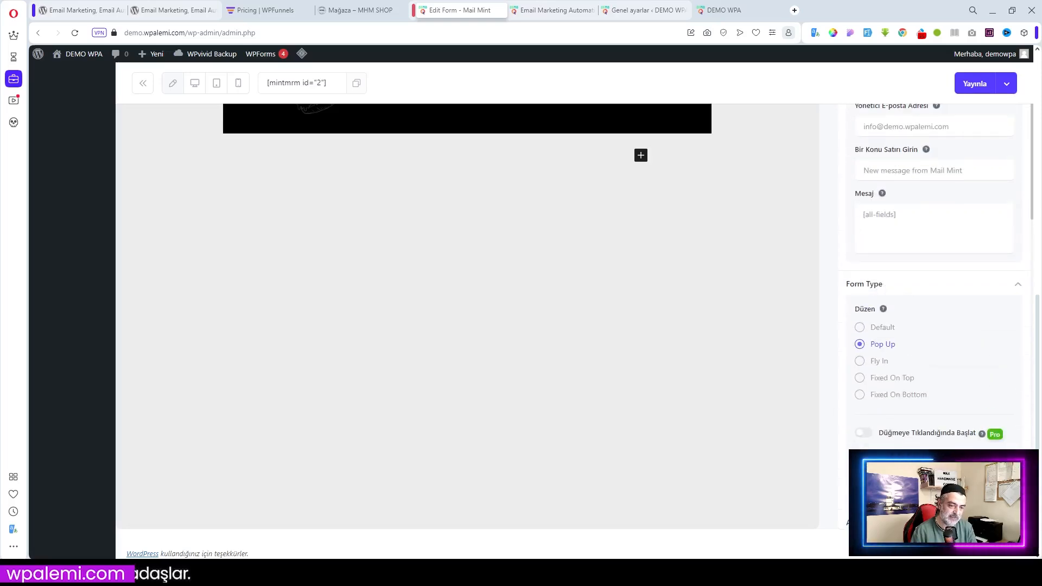
scroll(657, 386, up, 8)
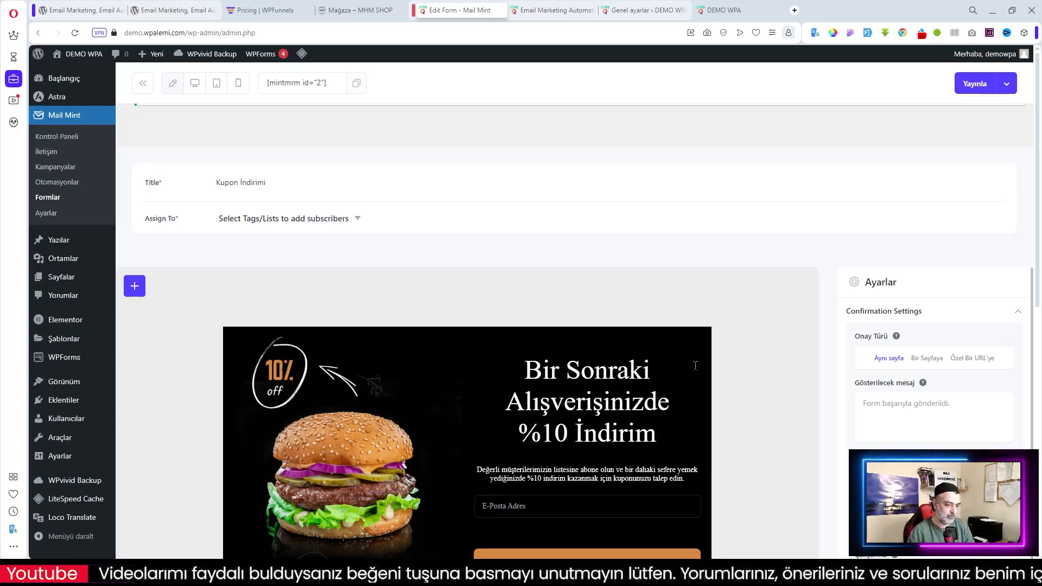
scroll(751, 324, down, 5)
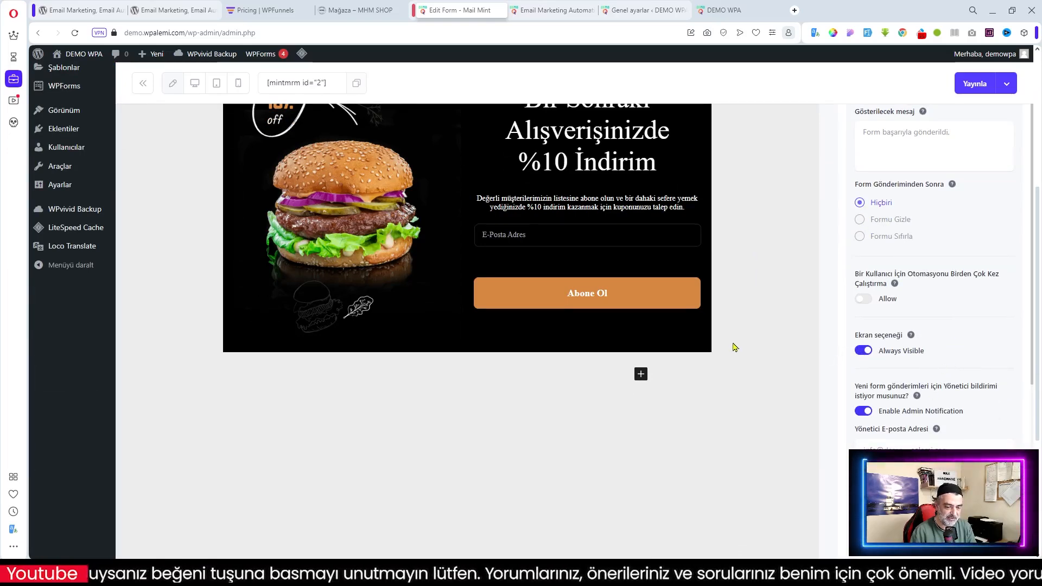
Assign the Kupon İndirimi form to the Genel list under Assign To
scroll(733, 347, up, 5)
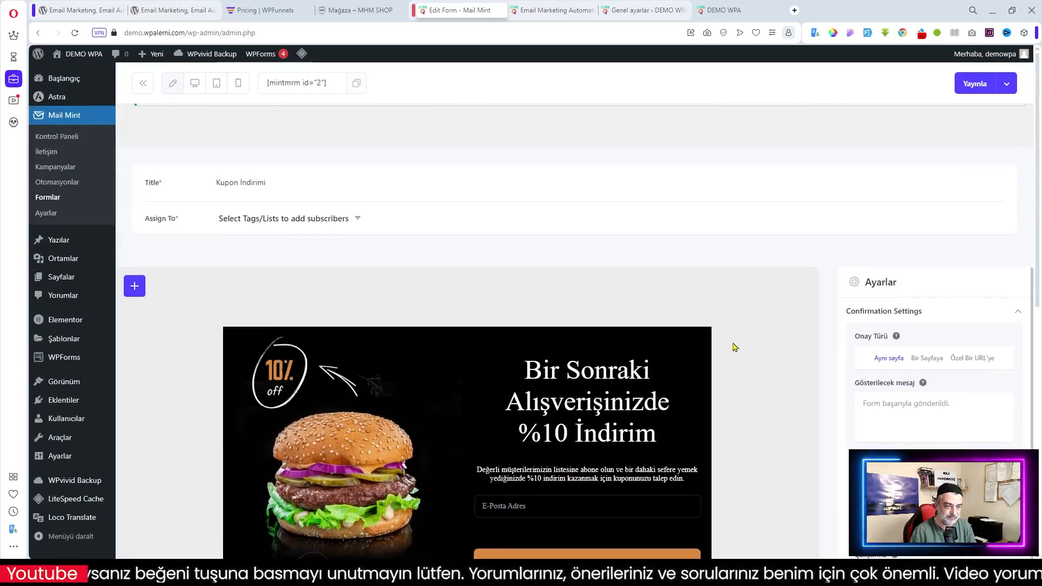
click(350, 218)
click(231, 305)
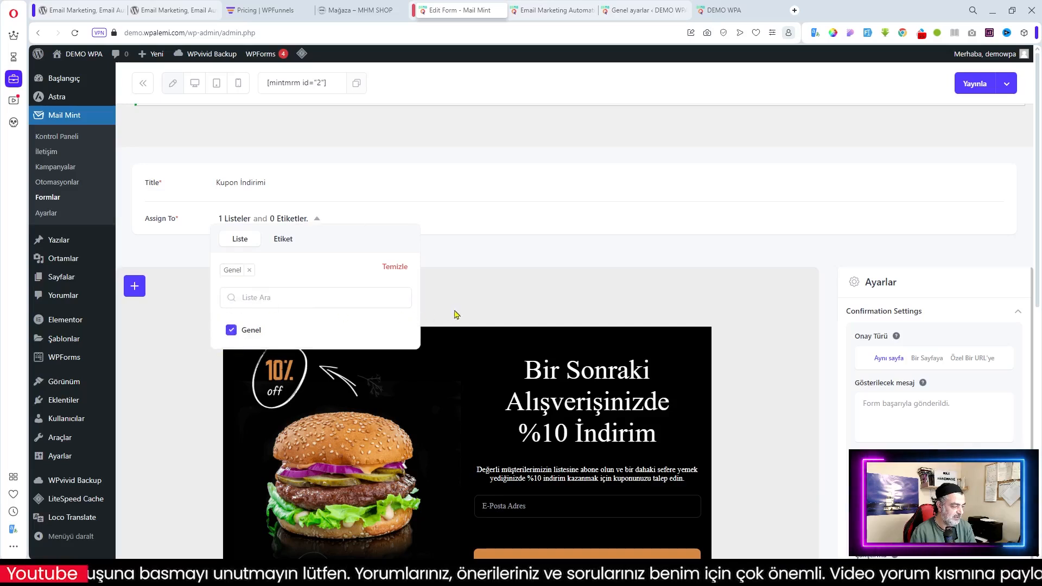
click(503, 299)
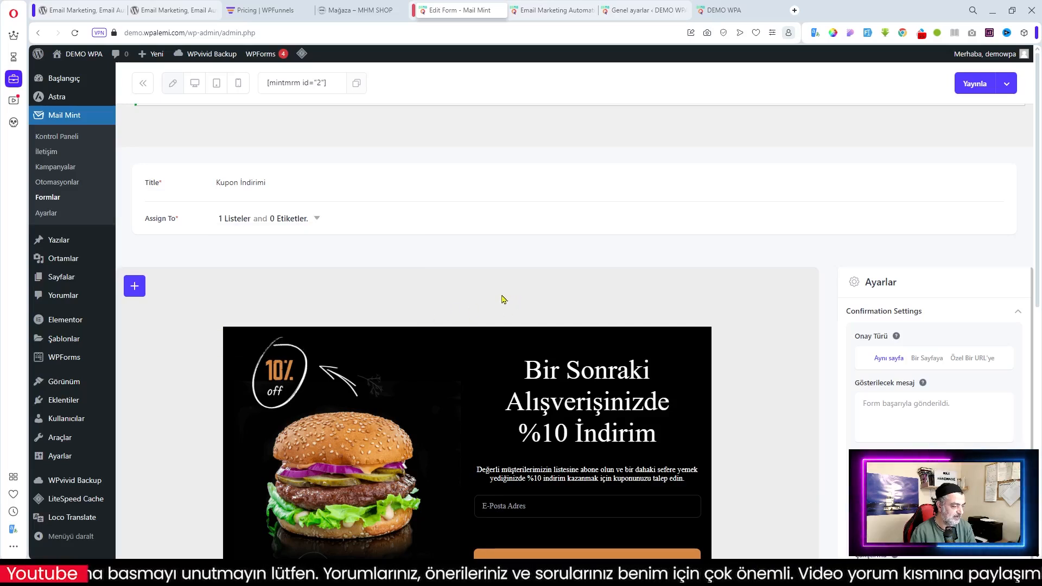
Publish the form with Yayınla, then go through Formlar to the Otomasyonlar list
click(974, 84)
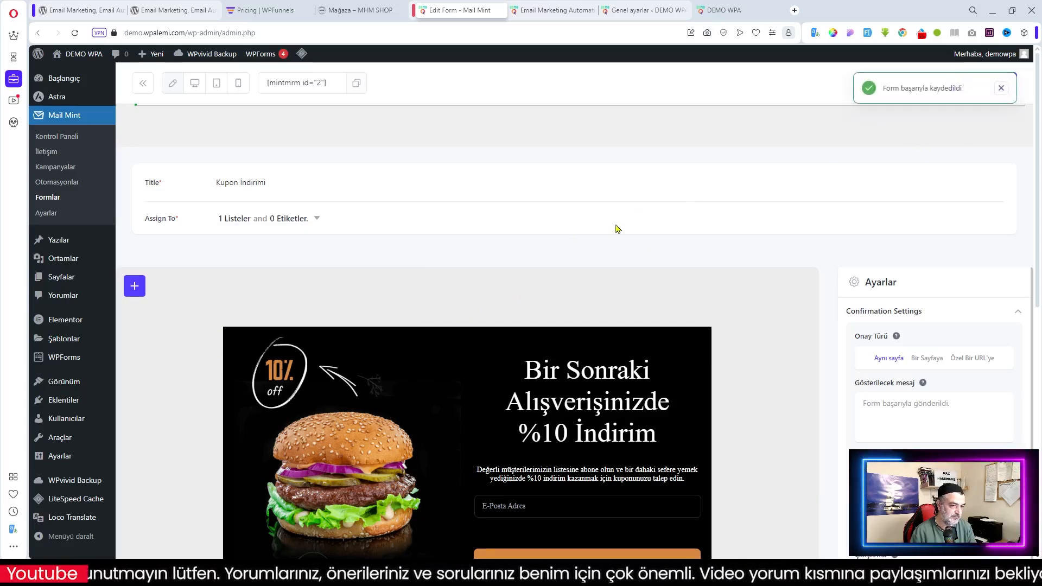
click(47, 197)
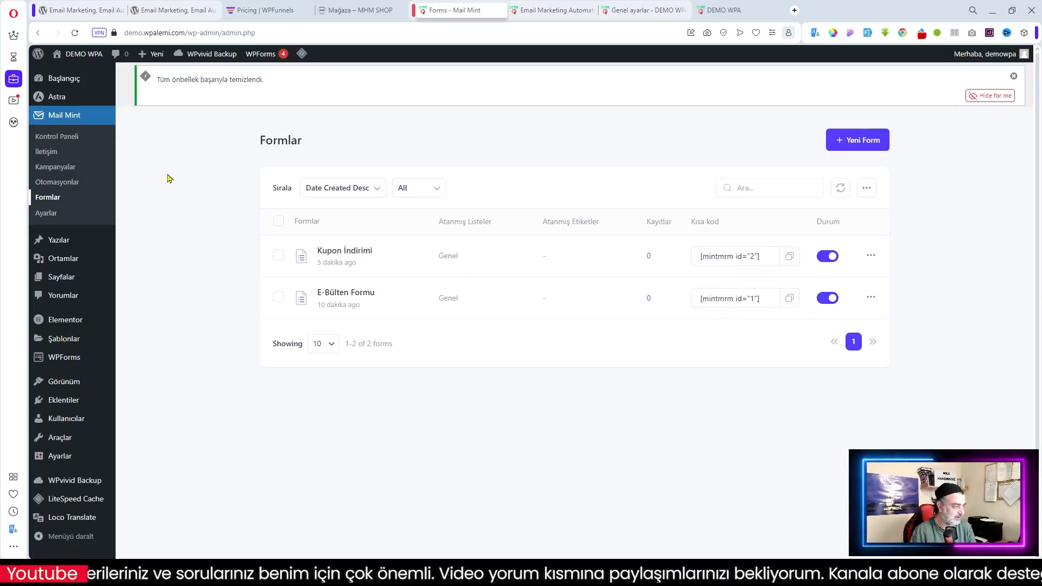
click(57, 185)
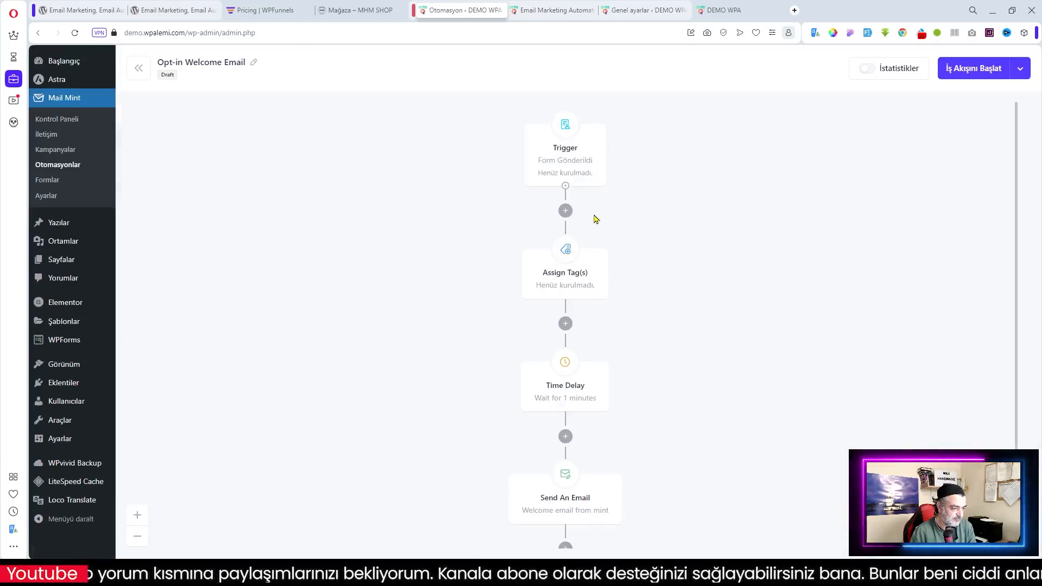
Set the automation trigger to the Kupon İndirimi form
click(577, 163)
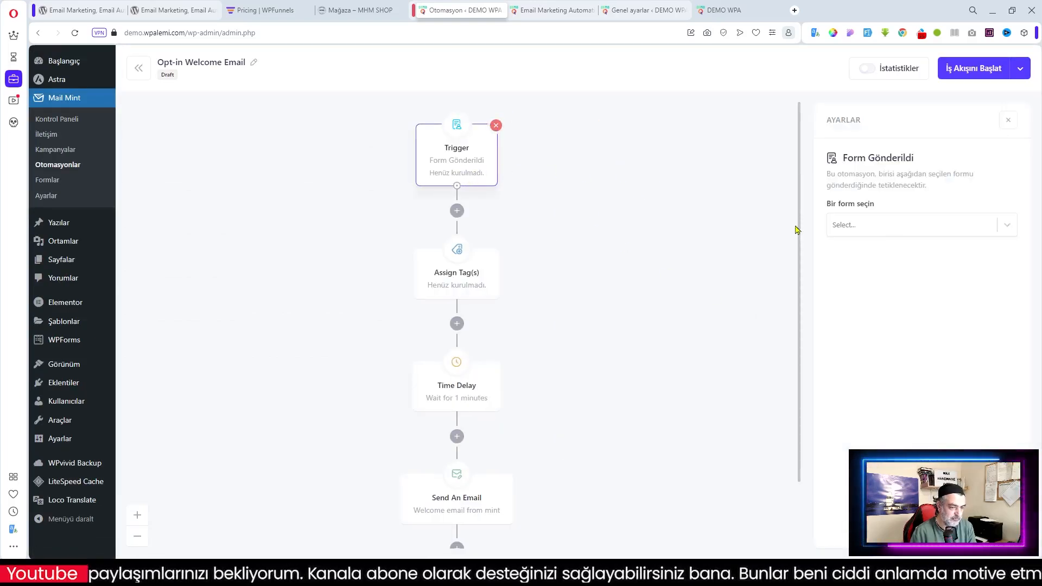
click(890, 224)
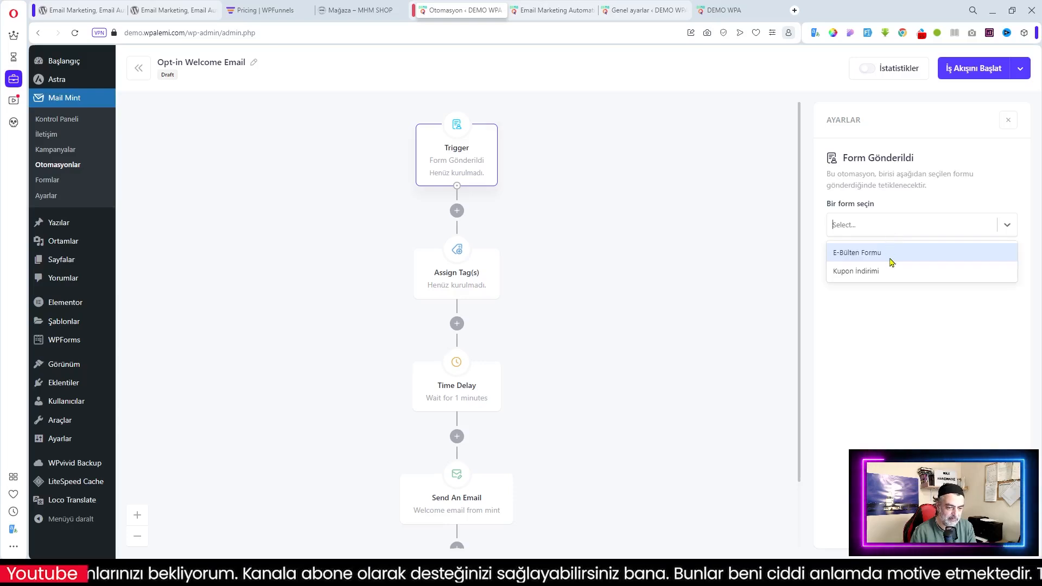
click(856, 271)
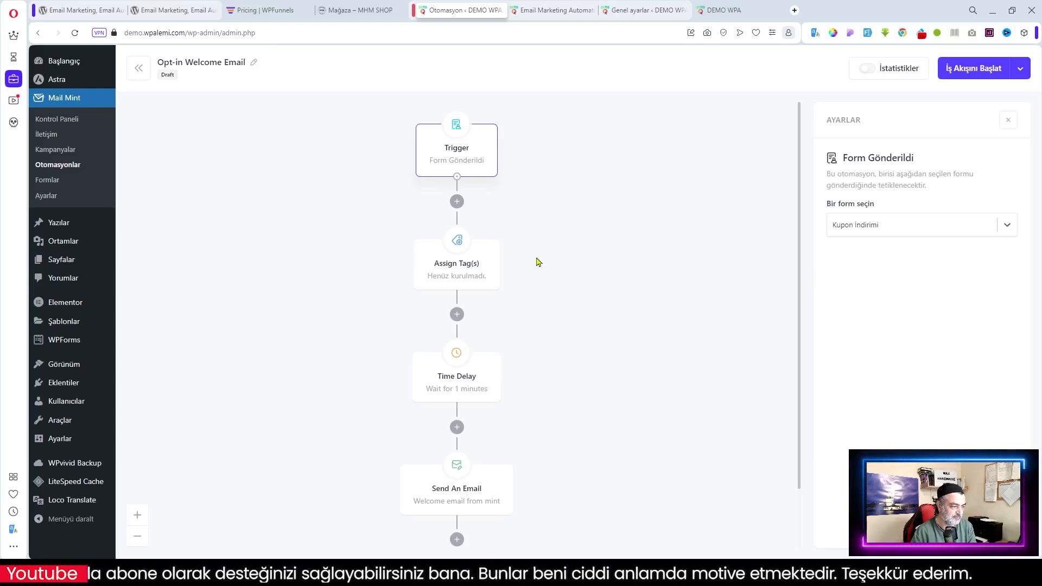
Have the Assign Tag(s) step apply both the Woocommerce and Wordpress tags
click(458, 269)
click(898, 212)
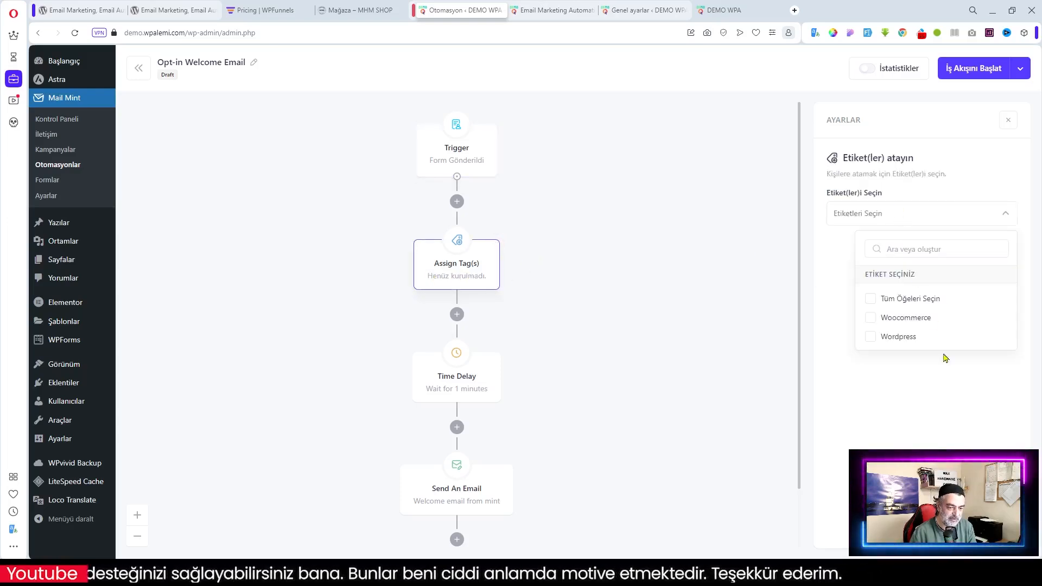
click(874, 304)
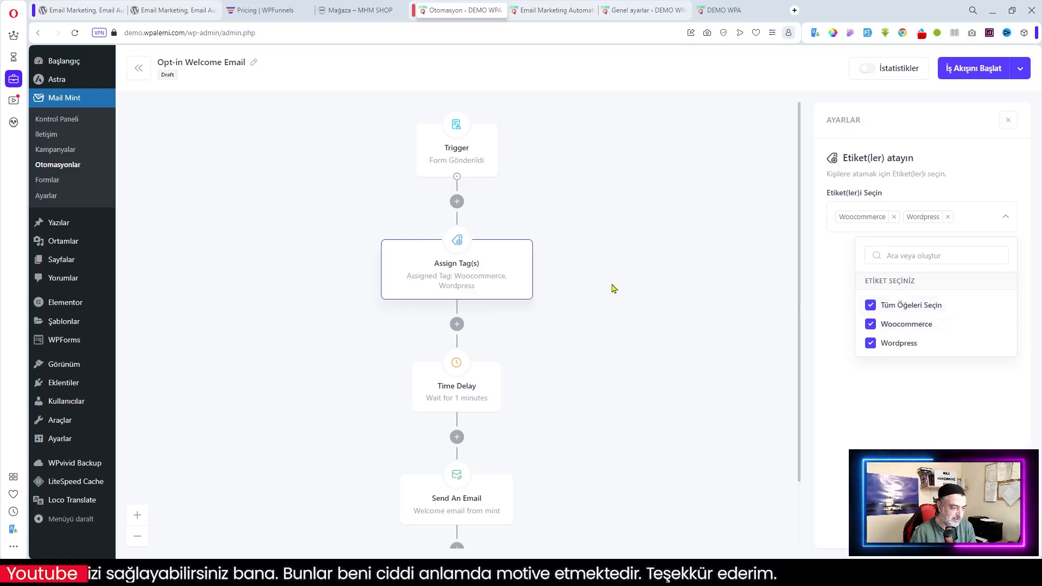
click(587, 286)
scroll(463, 305, down, 2)
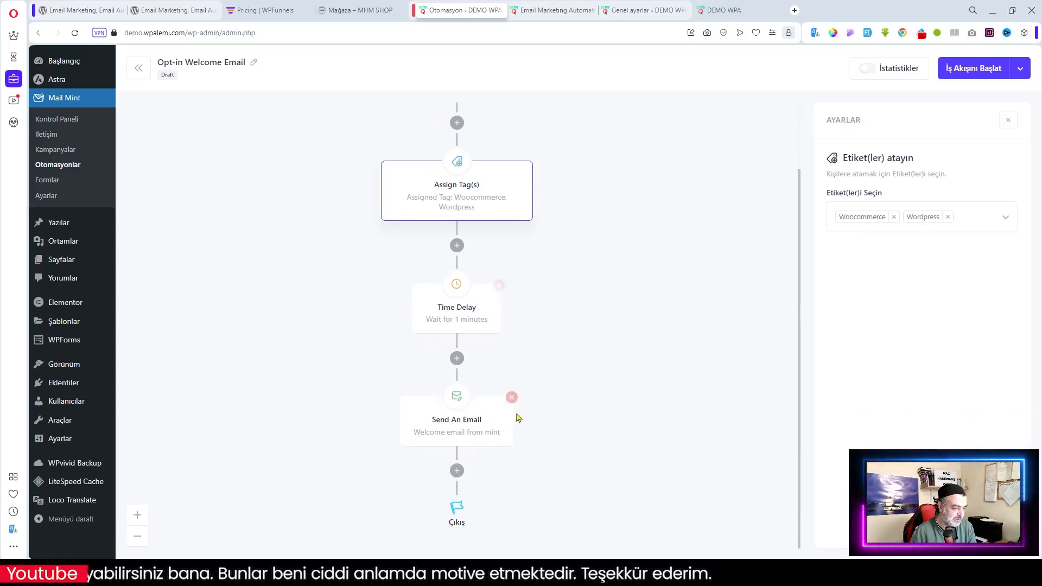
click(462, 427)
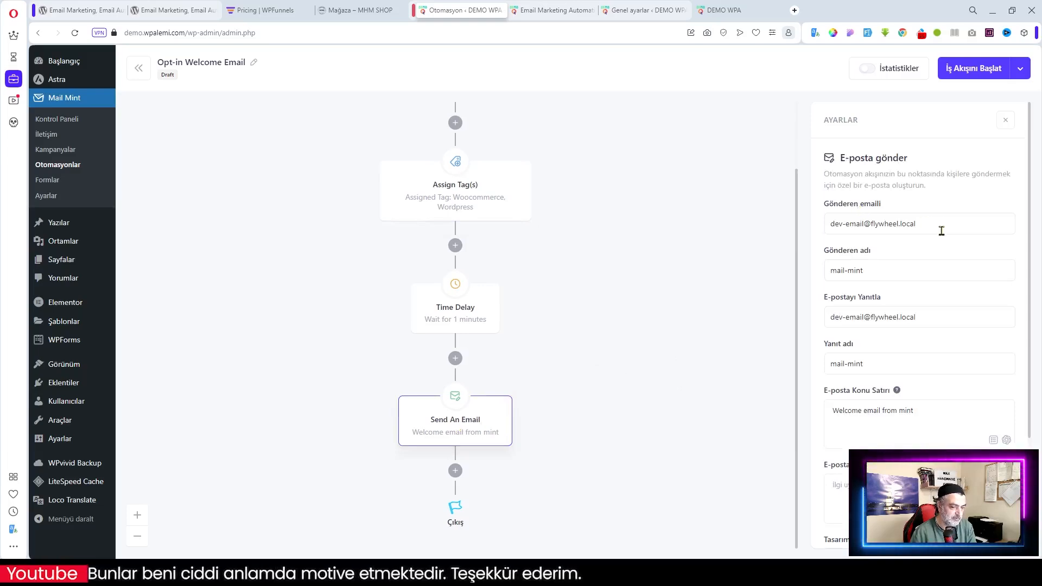
Copy the admin e-mail from Genel ayarlar and paste it into Gönderen emaili and E-postayı Yanıtla
click(741, 7)
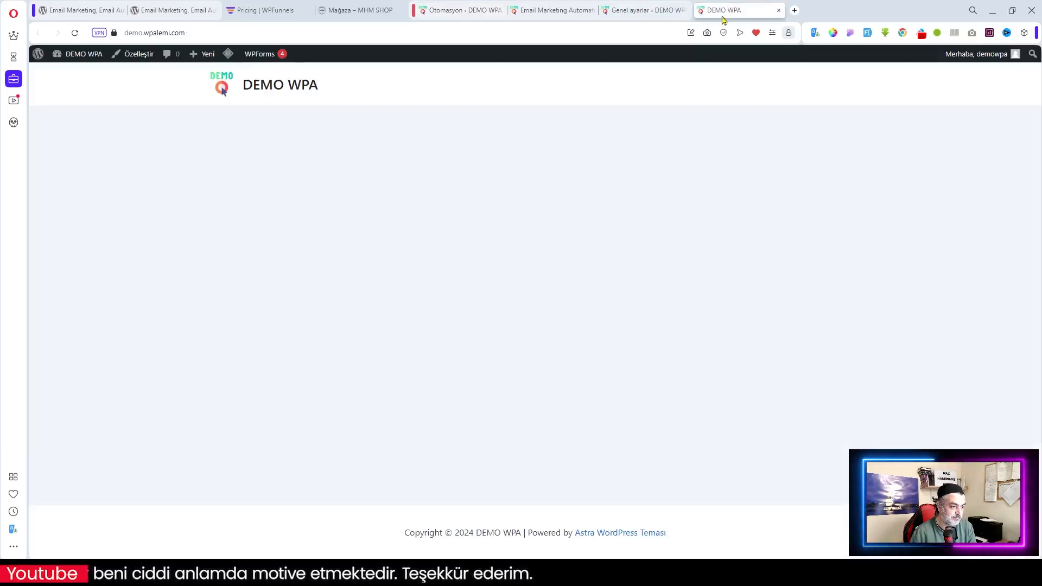
click(643, 9)
right_click(289, 268)
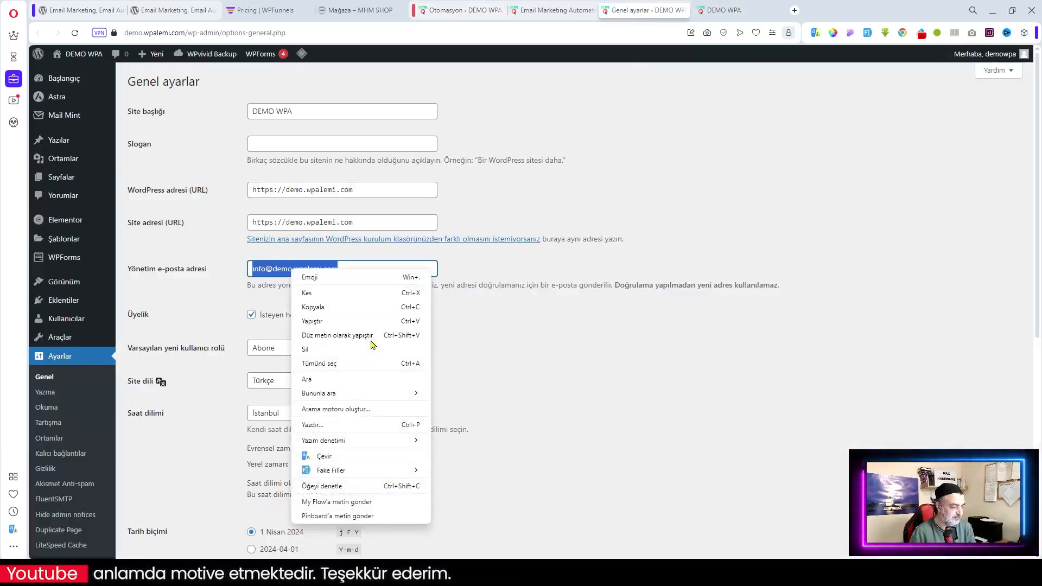
click(343, 308)
click(460, 10)
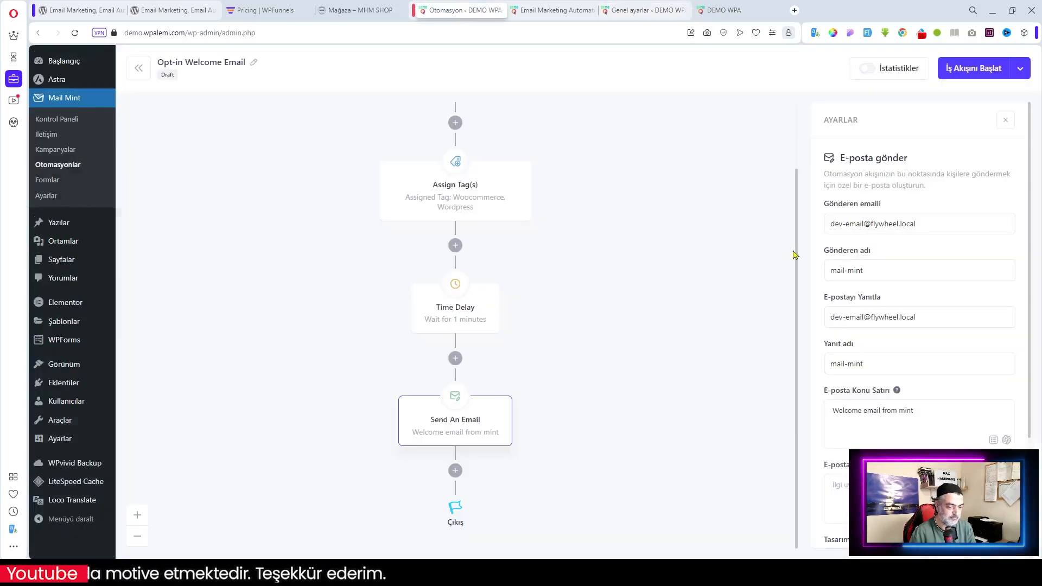
drag(947, 223, 761, 228)
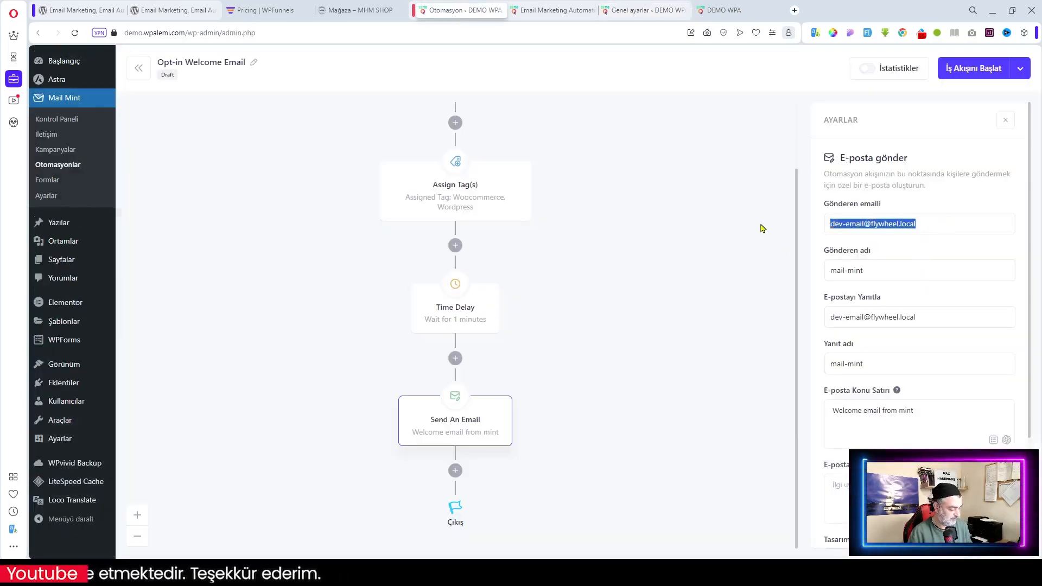
key(ctrl+v)
drag(916, 317, 718, 319)
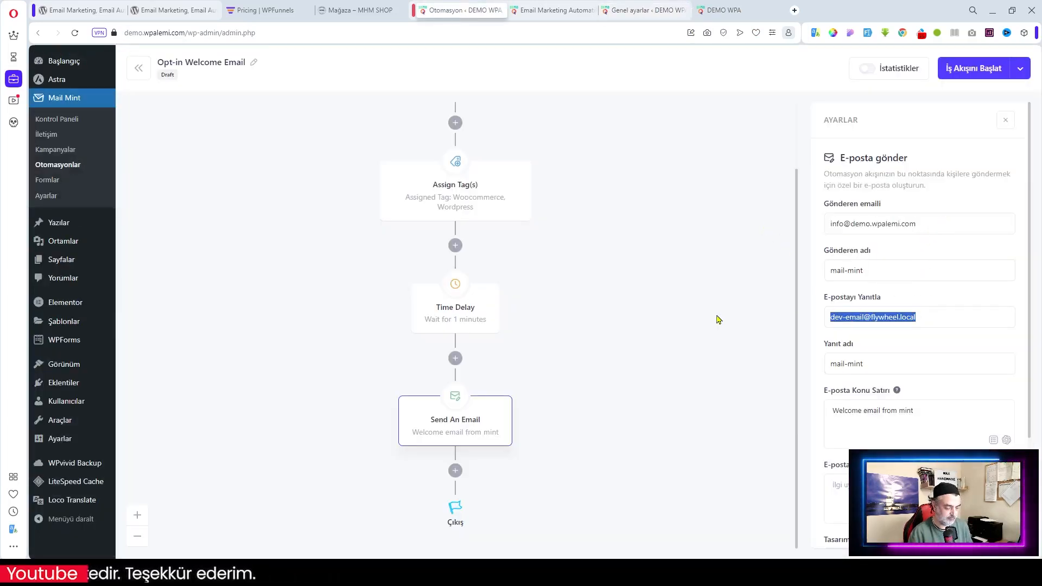
key(ctrl+v)
scroll(949, 429, down, 3)
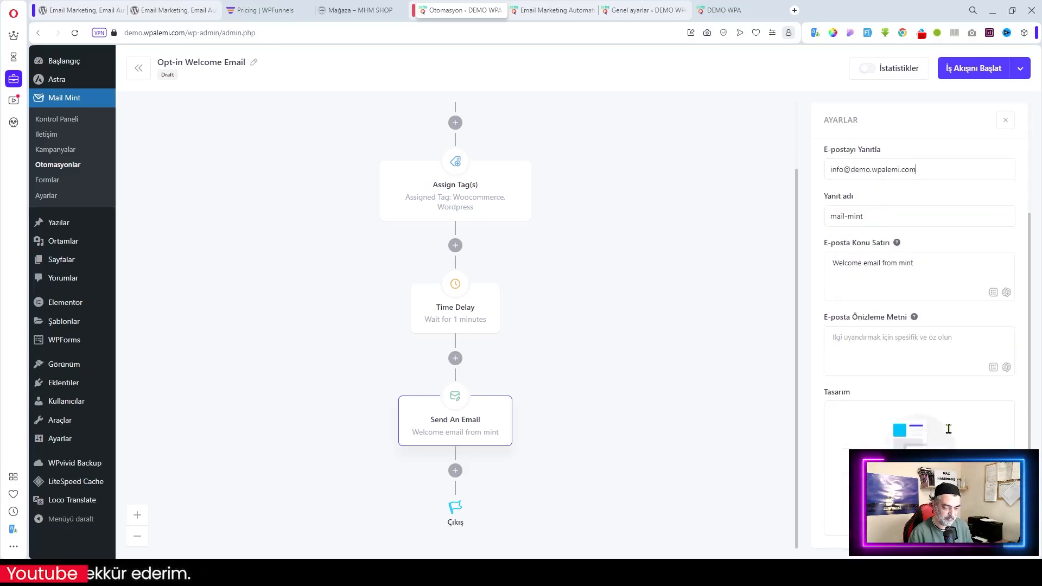
Filter the email templates to the Free plan and apply Limited Time Deal
click(919, 500)
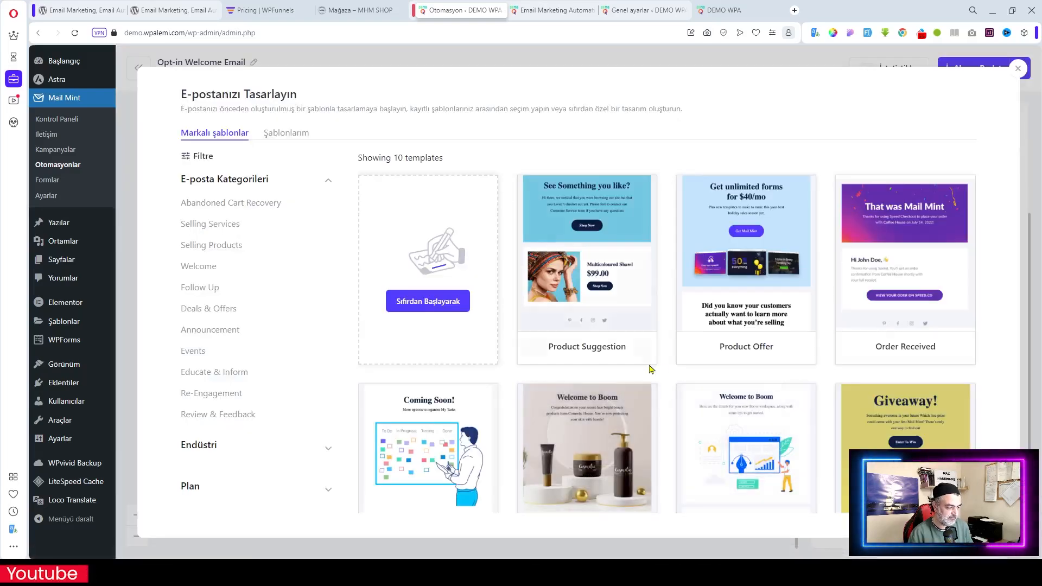
mouse_move(837, 353)
scroll(837, 354, down, 3)
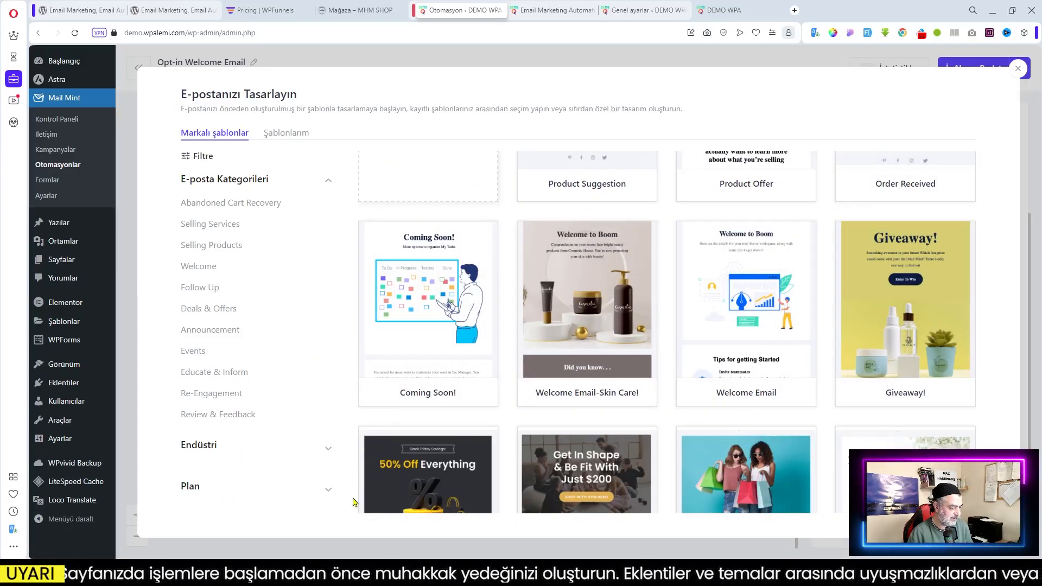
click(326, 490)
click(189, 511)
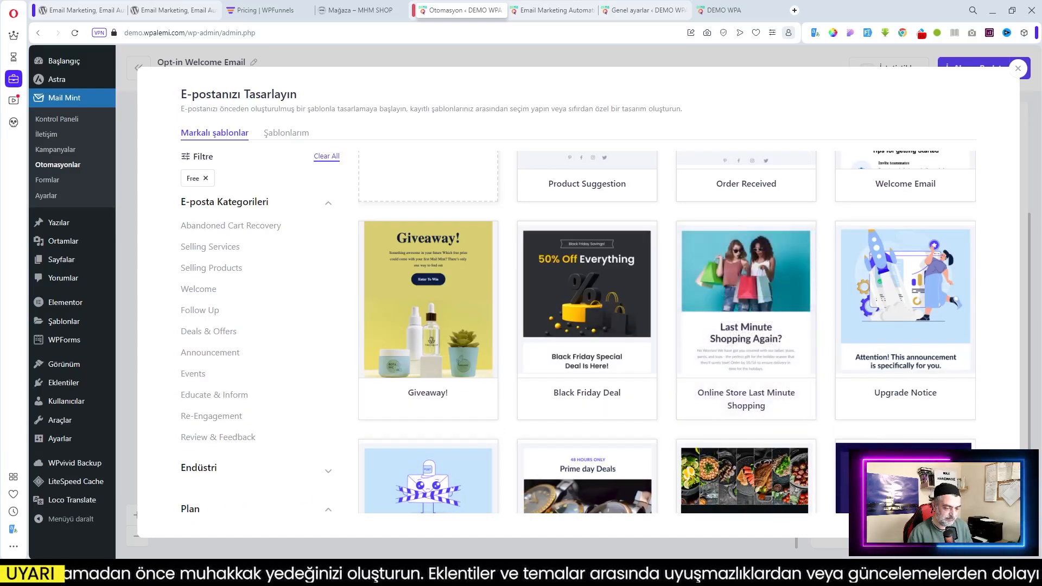
scroll(749, 308, down, 4)
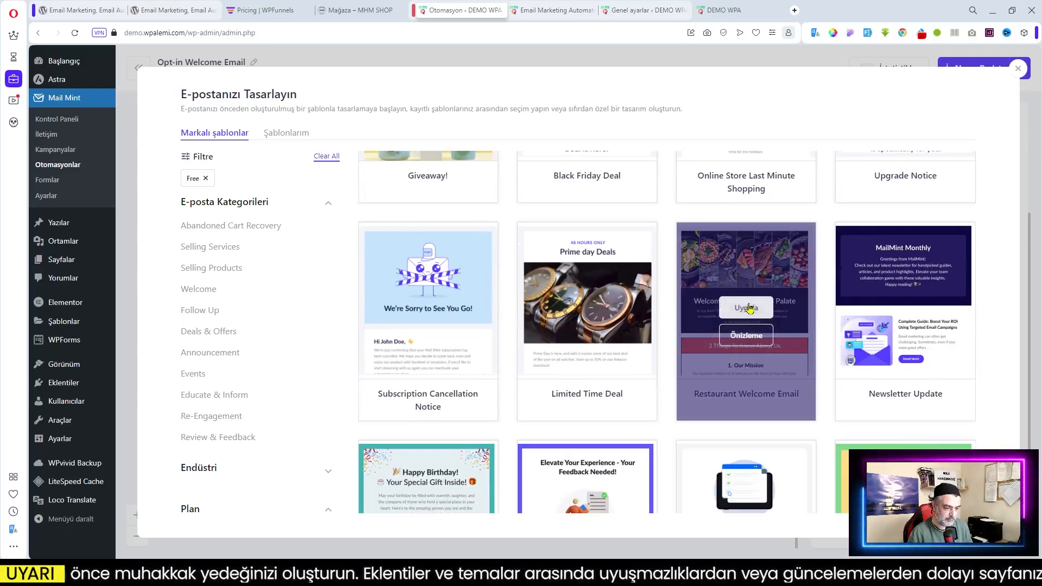
click(585, 308)
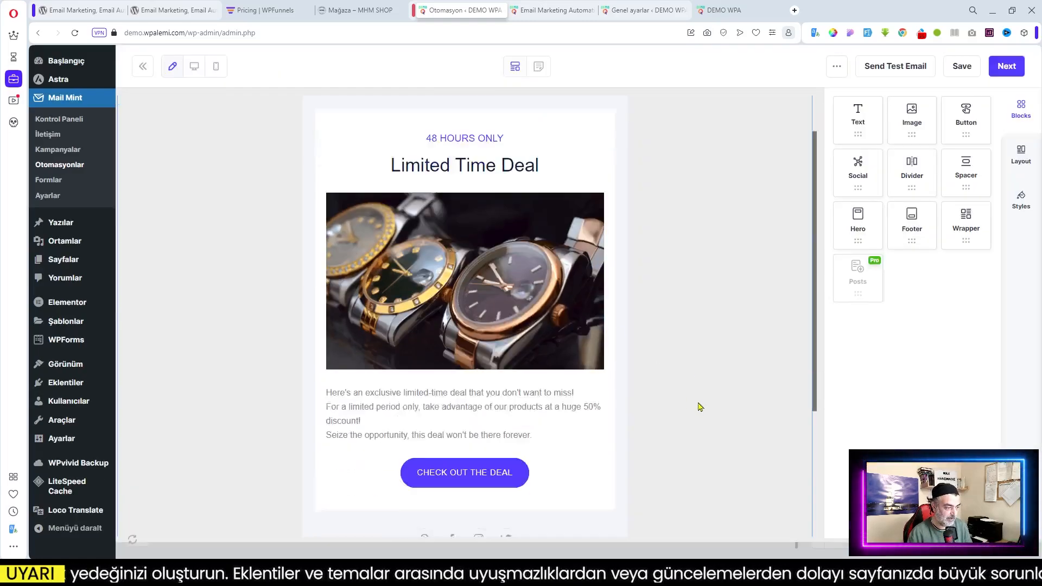
Save the email design, then save the workflow before and after turning on İstatistikler, then reload
click(1018, 68)
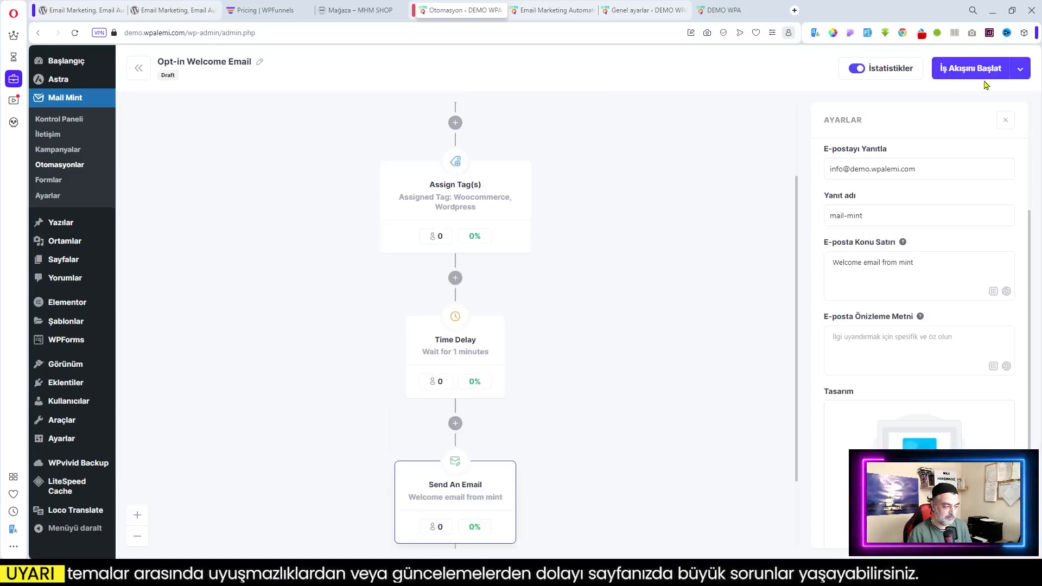
click(978, 70)
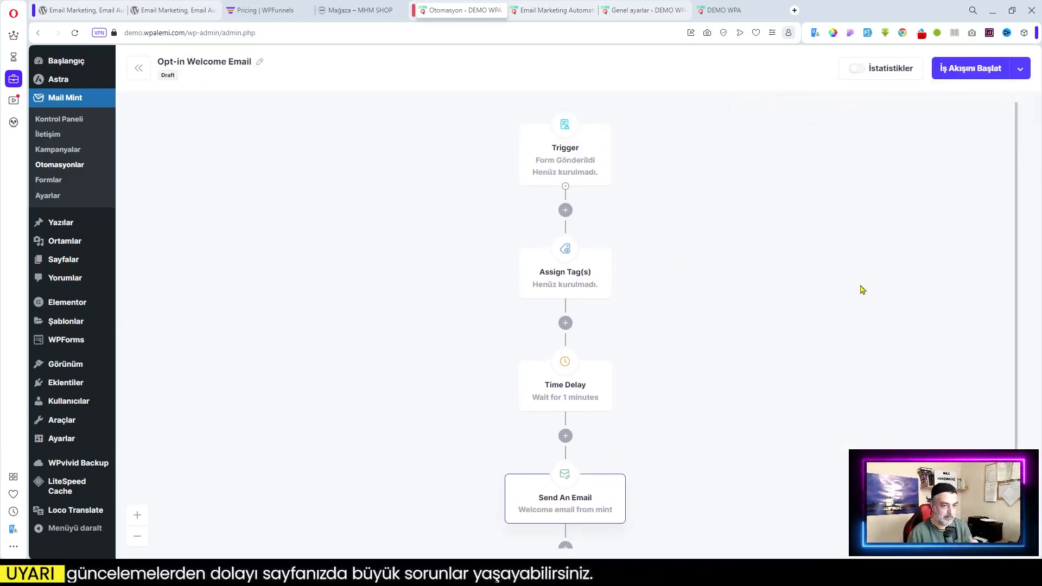
click(857, 69)
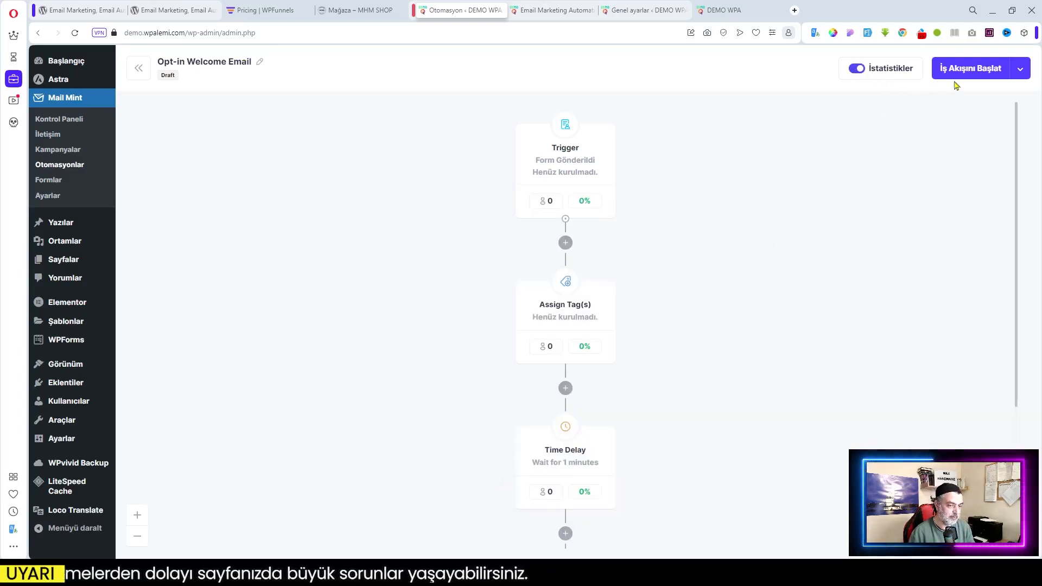
click(966, 70)
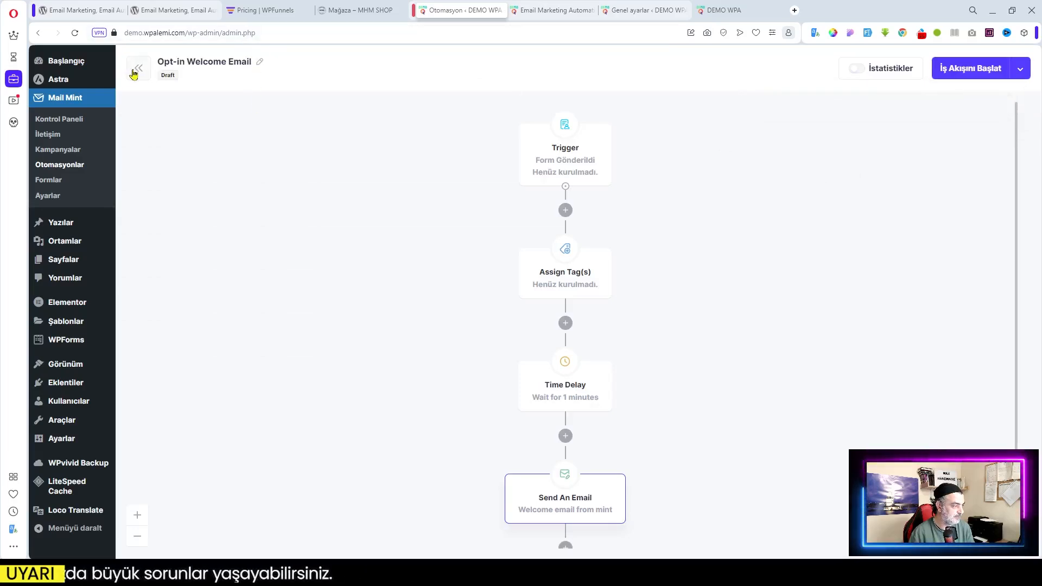
click(60, 164)
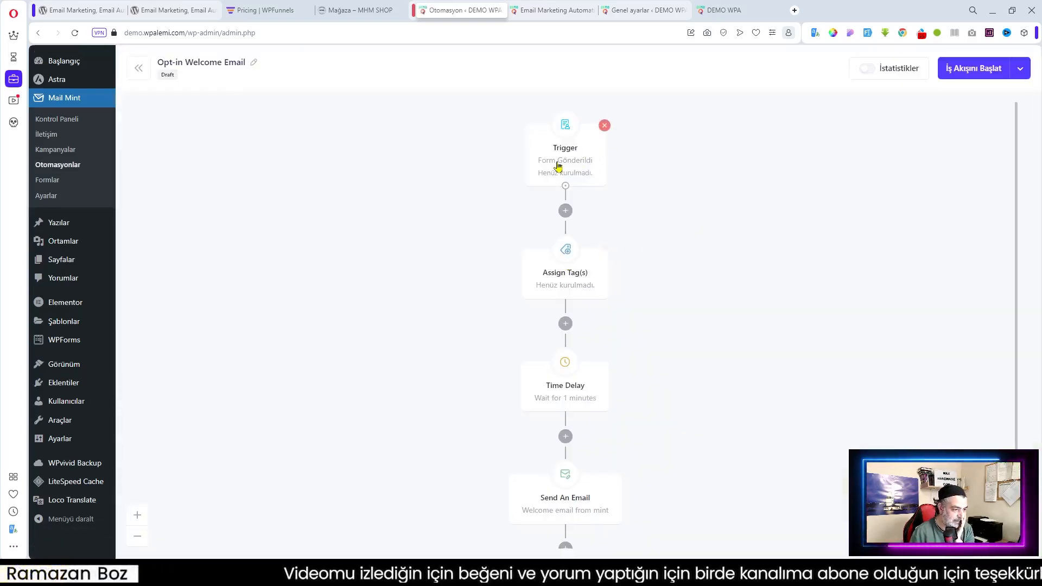
Set the automation trigger back to the Kupon İndirimi form
click(557, 166)
click(875, 227)
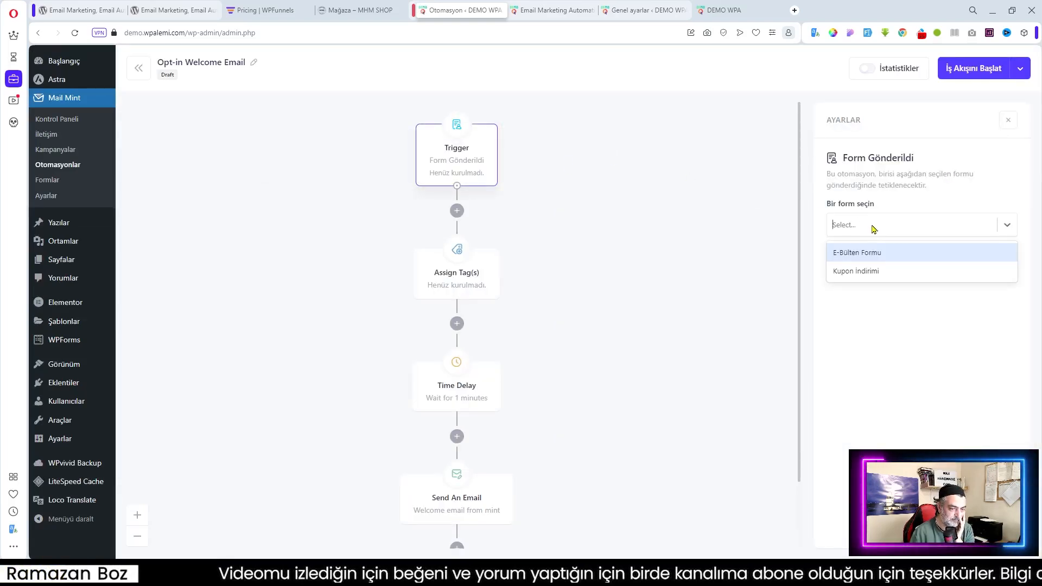
click(876, 271)
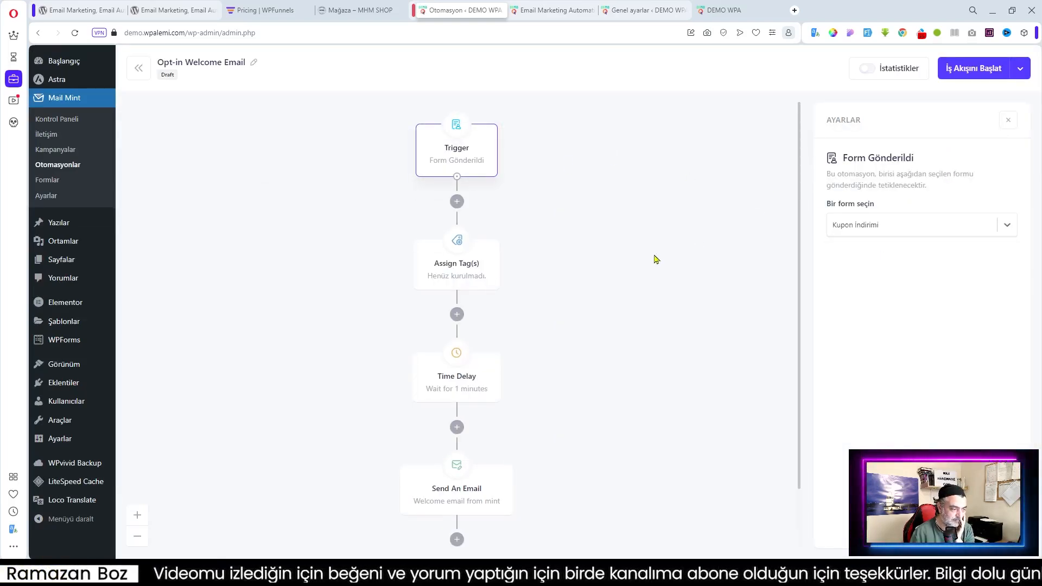
Select all tags (Woocommerce and Wordpress) in Assign Tag(s) and save with İş Akışını Başlat
click(459, 274)
click(889, 214)
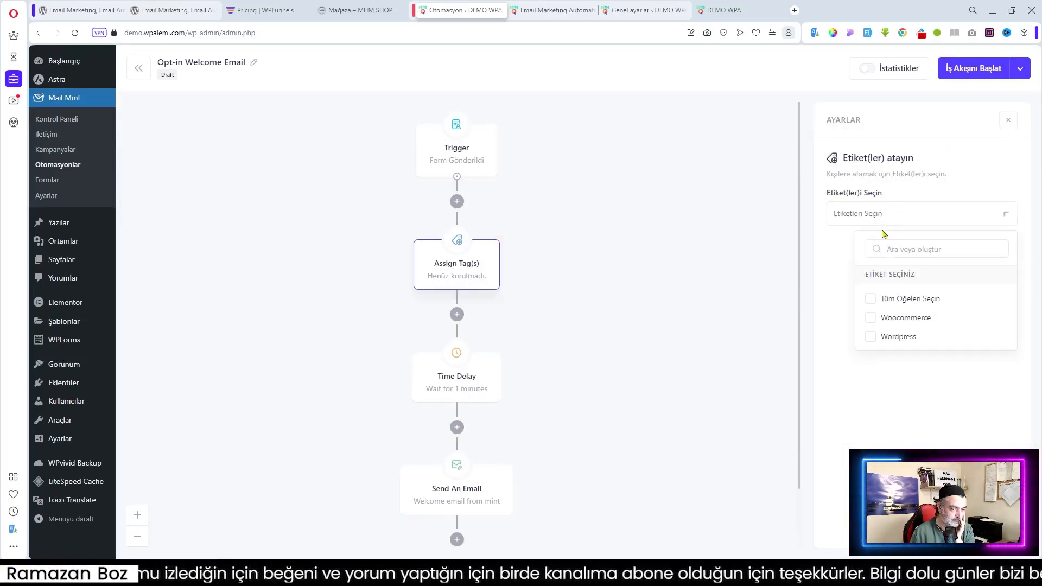
click(871, 305)
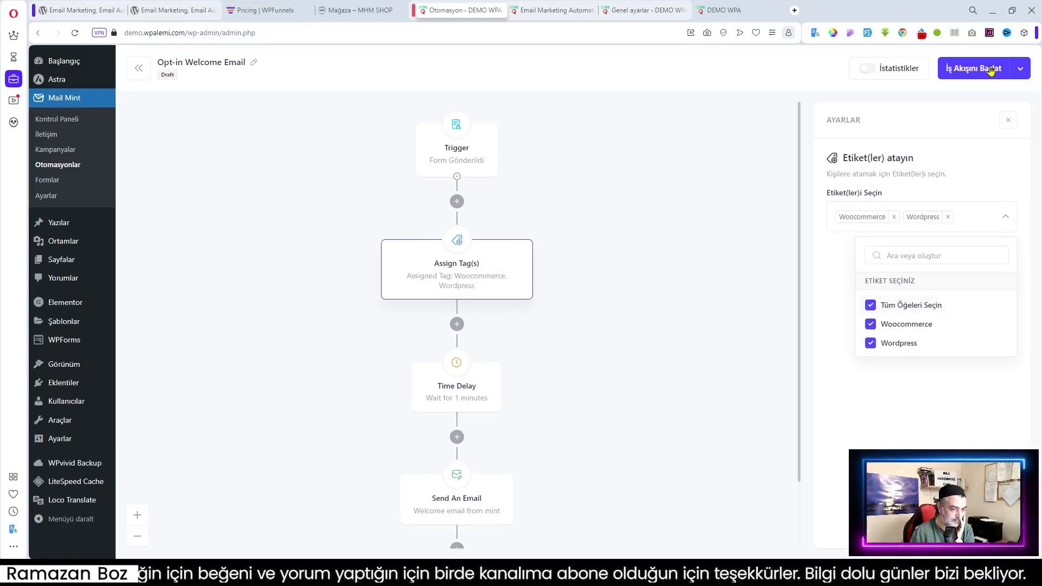
scroll(647, 301, down, 2)
click(964, 69)
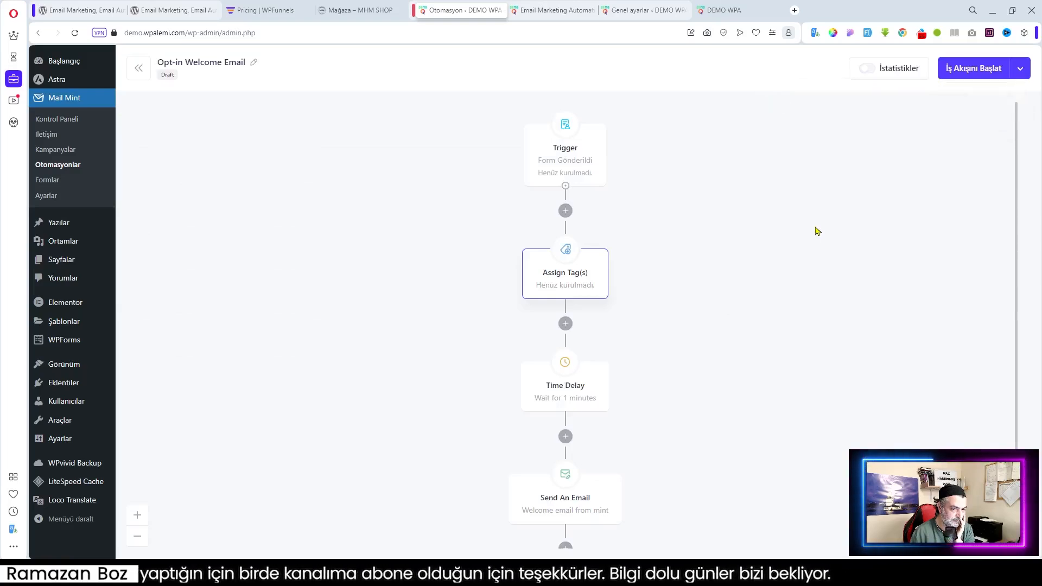
scroll(691, 302, down, 2)
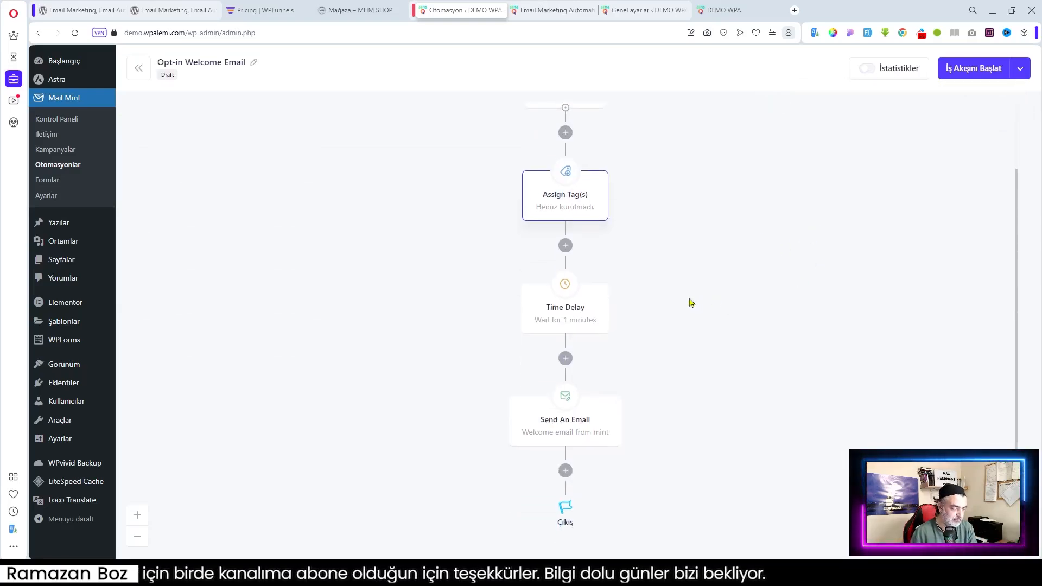
scroll(363, 247, up, 2)
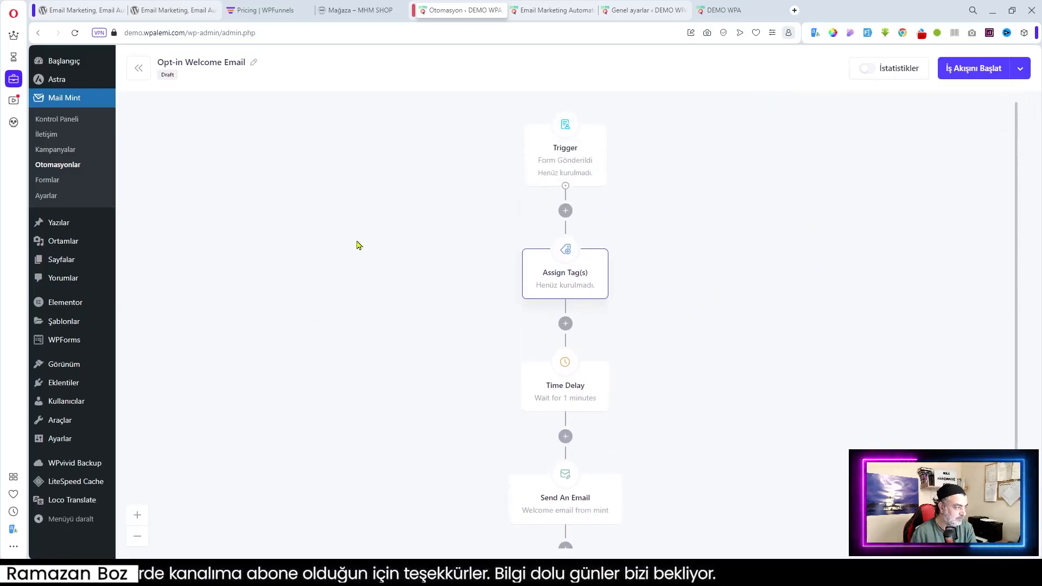
Retitle the automation 'Çift Aşama E-Posta' and choose İş Akışını Başlat from the save menu
click(254, 63)
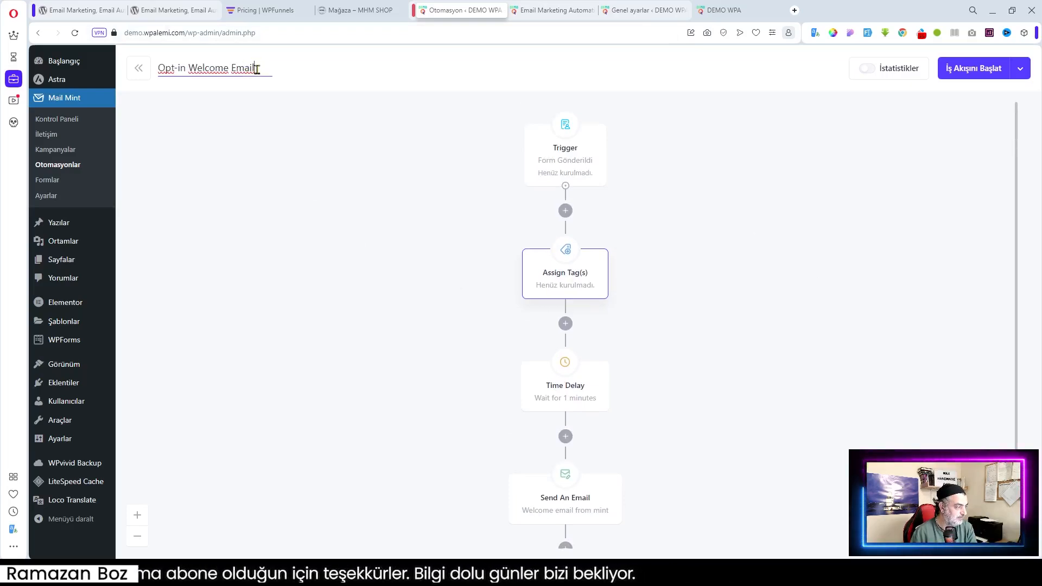
drag(257, 69, 120, 74)
text(Çif)
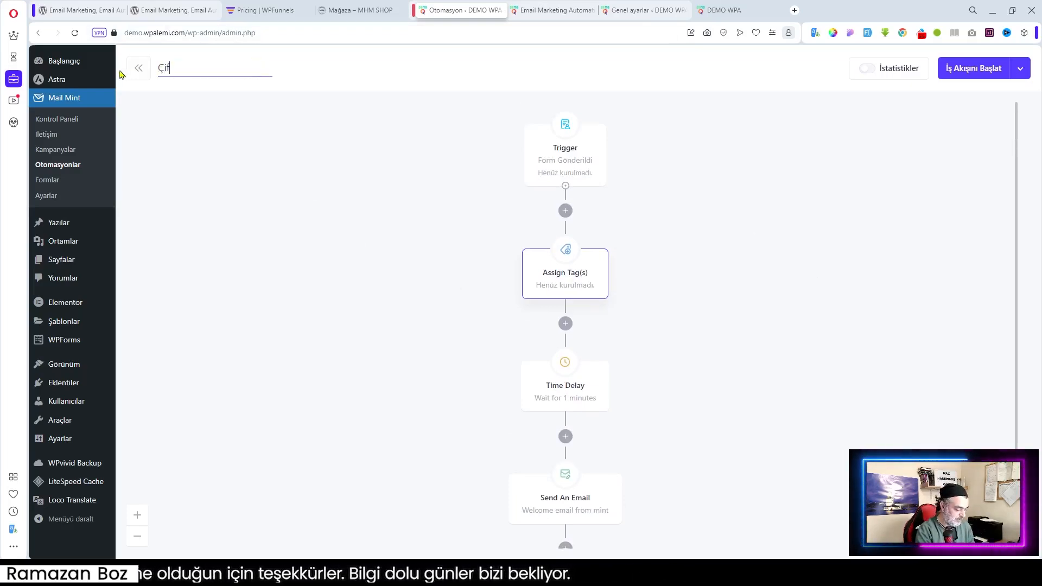
text(t aşama)
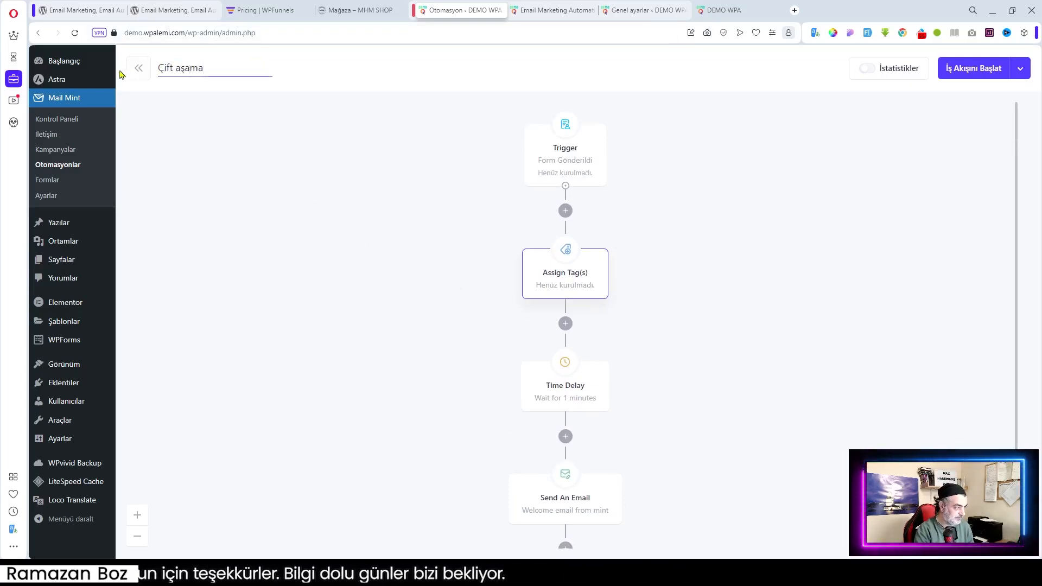
key(BackSpace)
key(BackSpace)
key(BackSpace)
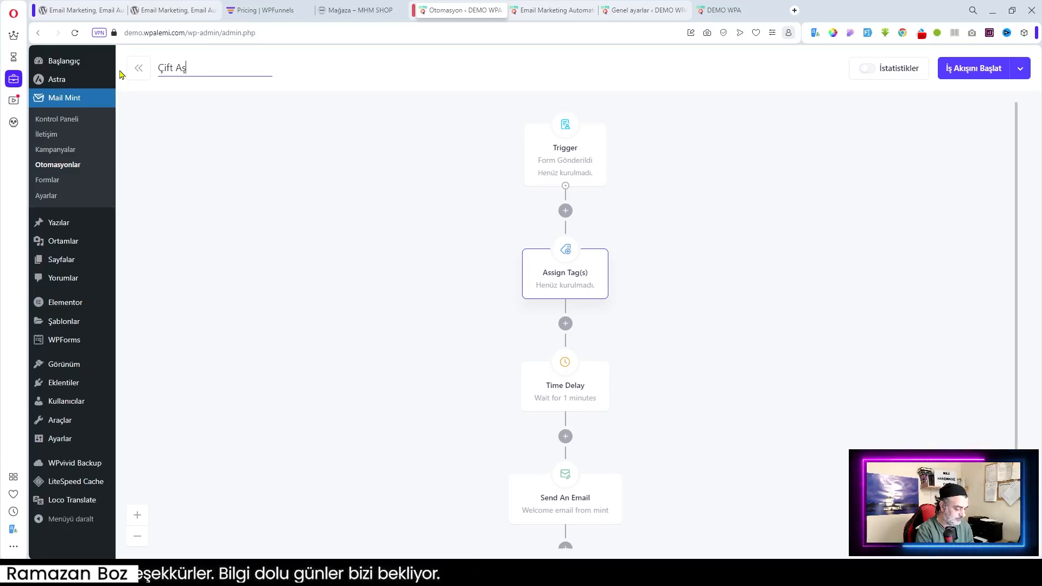
text(ama E-Posta)
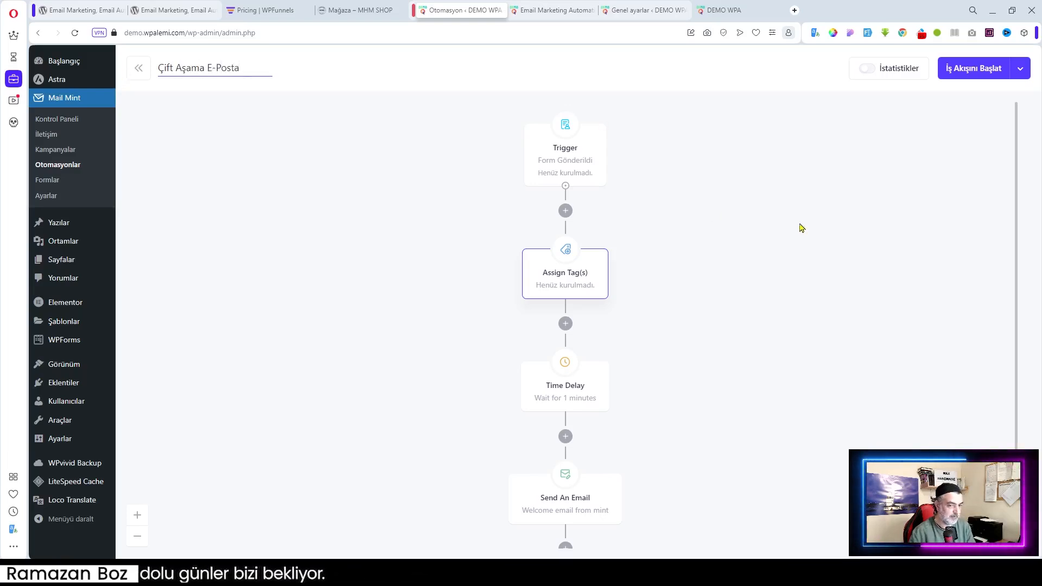
click(799, 225)
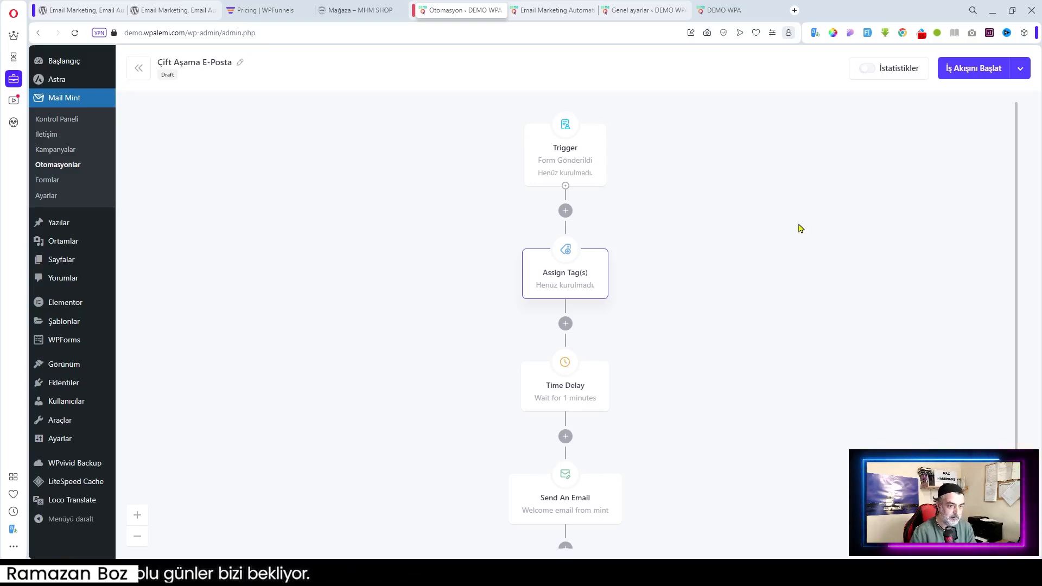
click(1020, 69)
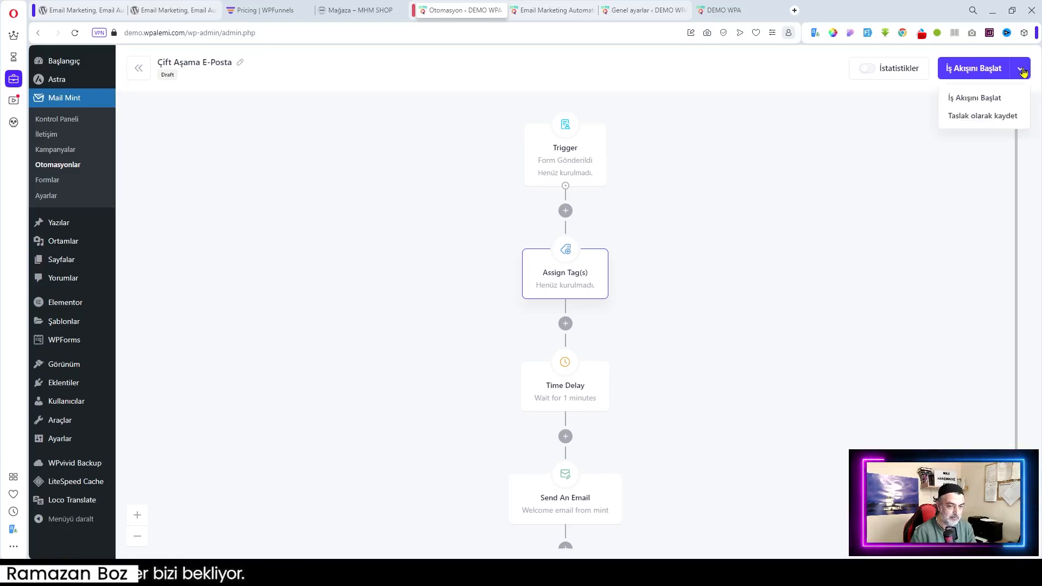
click(989, 99)
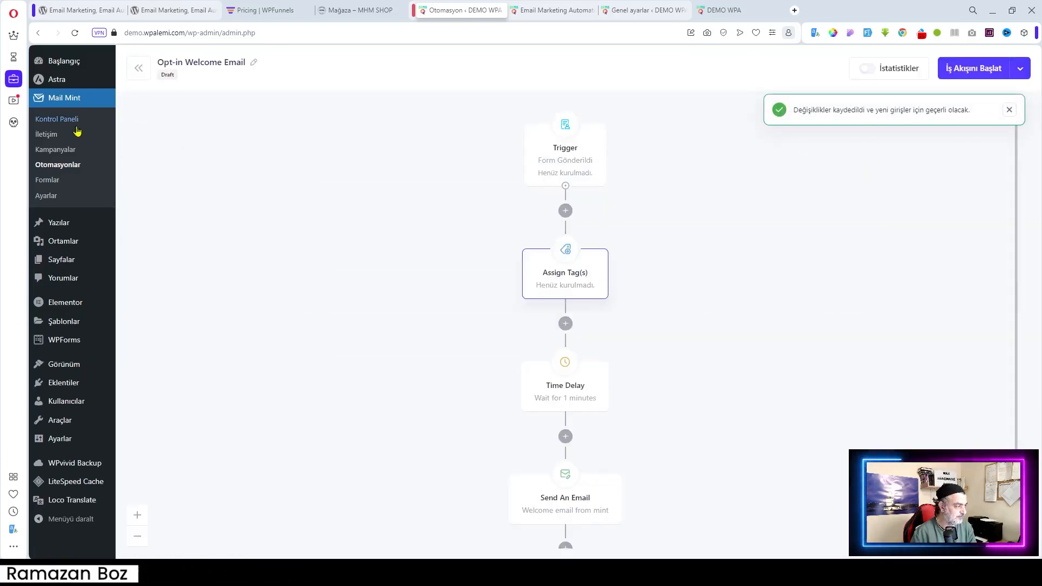
Go to the Mail Mint menu and purge all cache with LiteSpeed's Tümünü temizle
click(54, 150)
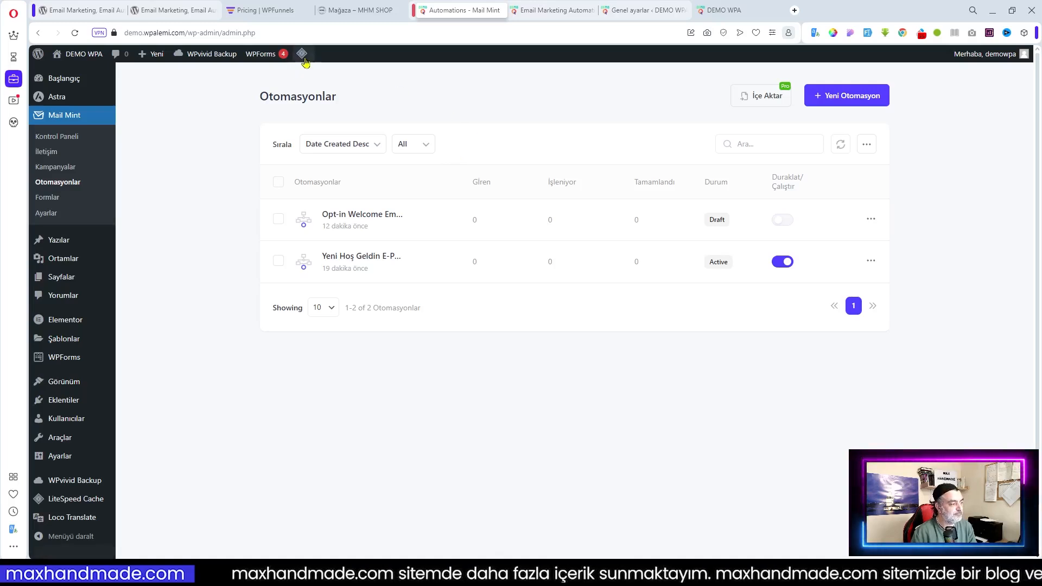
mouse_move(302, 53)
click(328, 116)
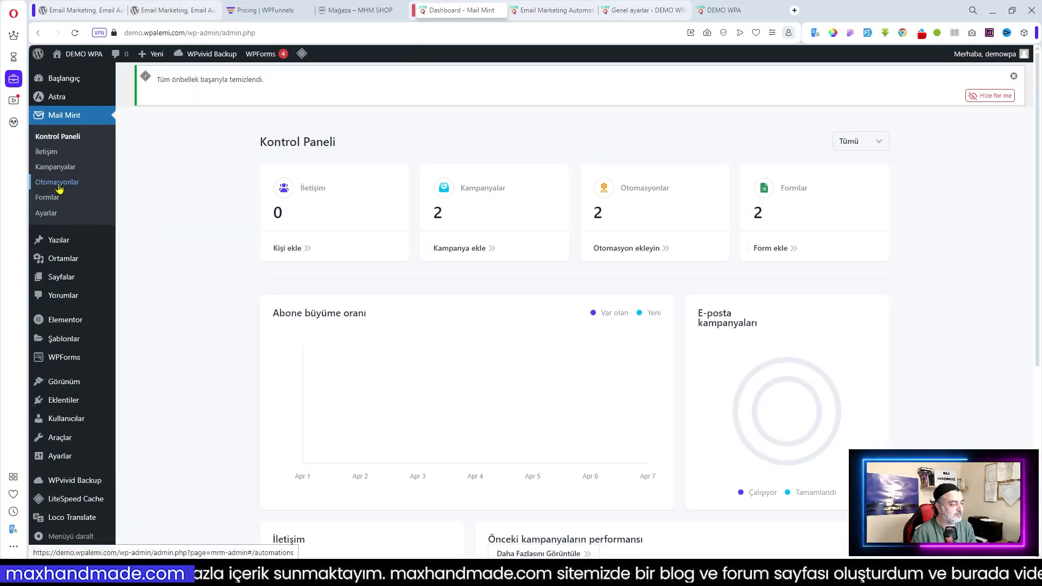
Go to the Otomasyonlar list and open the actions menu for the Çift Aşama E-Posta automation
click(58, 183)
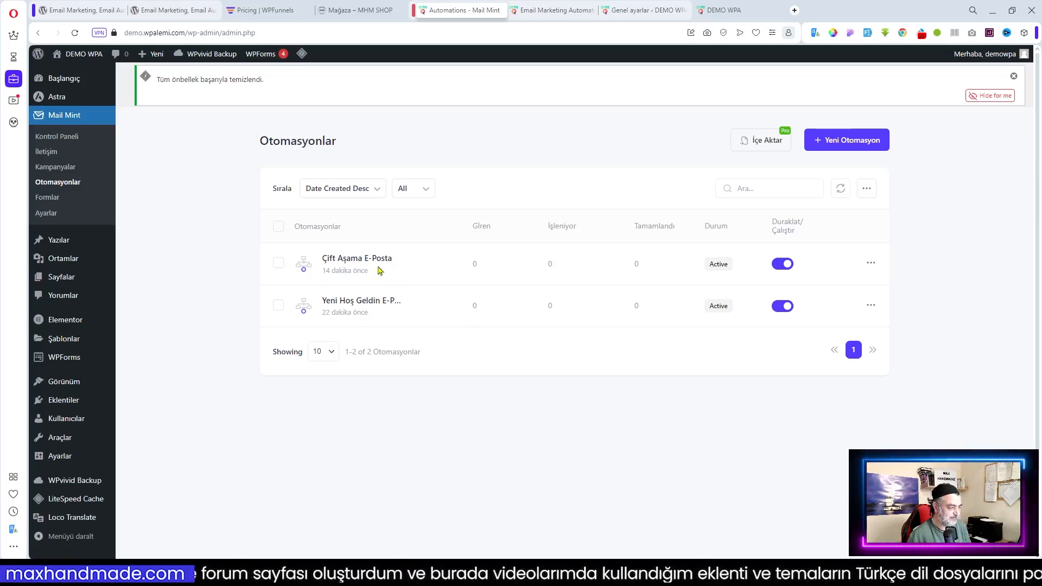
click(870, 263)
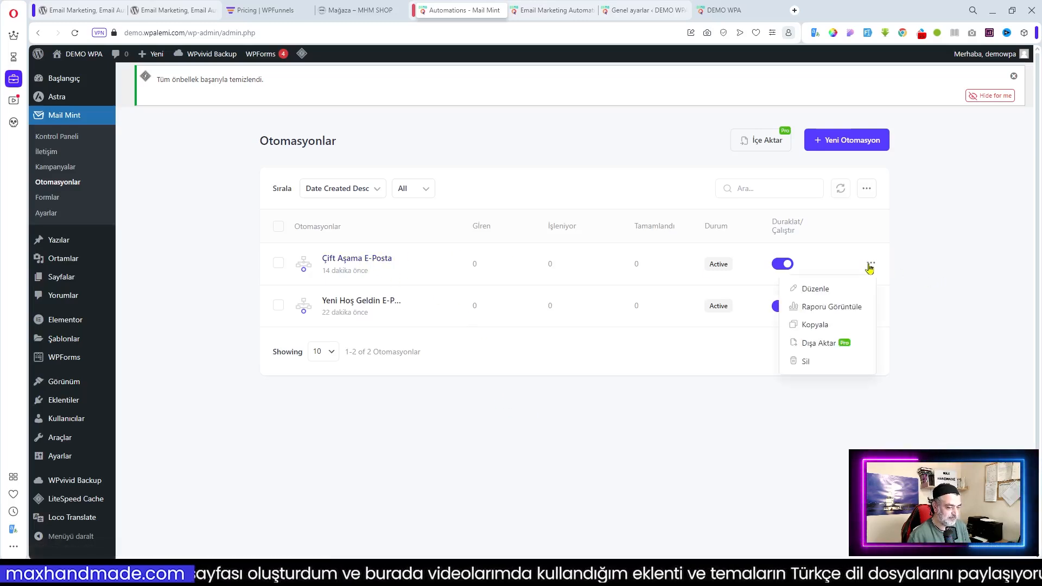
Set Çift Aşama E-Posta's trigger form to Kupon İndirimi, update the workflow, and exit the editor
click(820, 289)
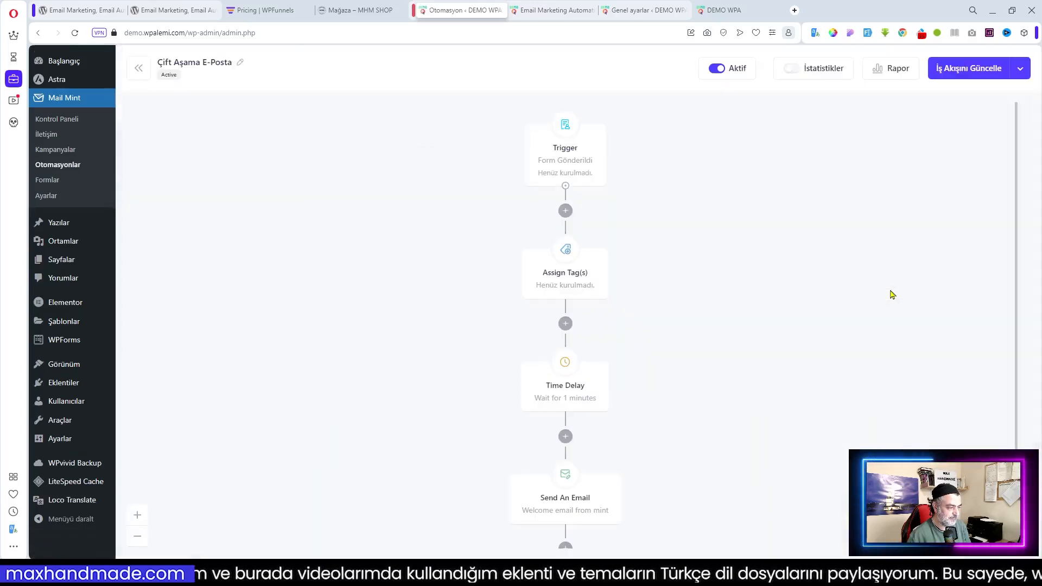
click(565, 157)
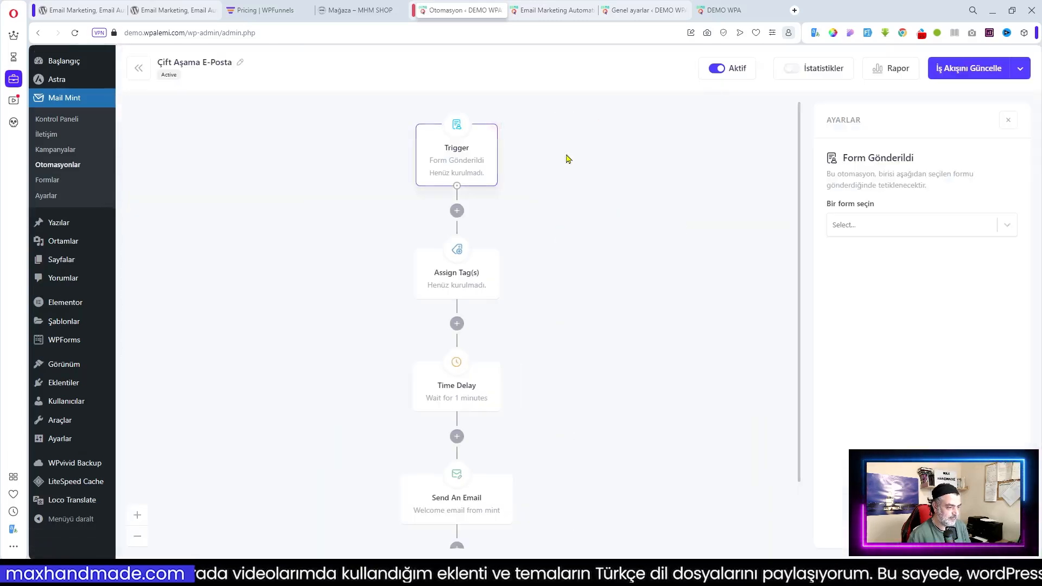
click(898, 232)
click(860, 274)
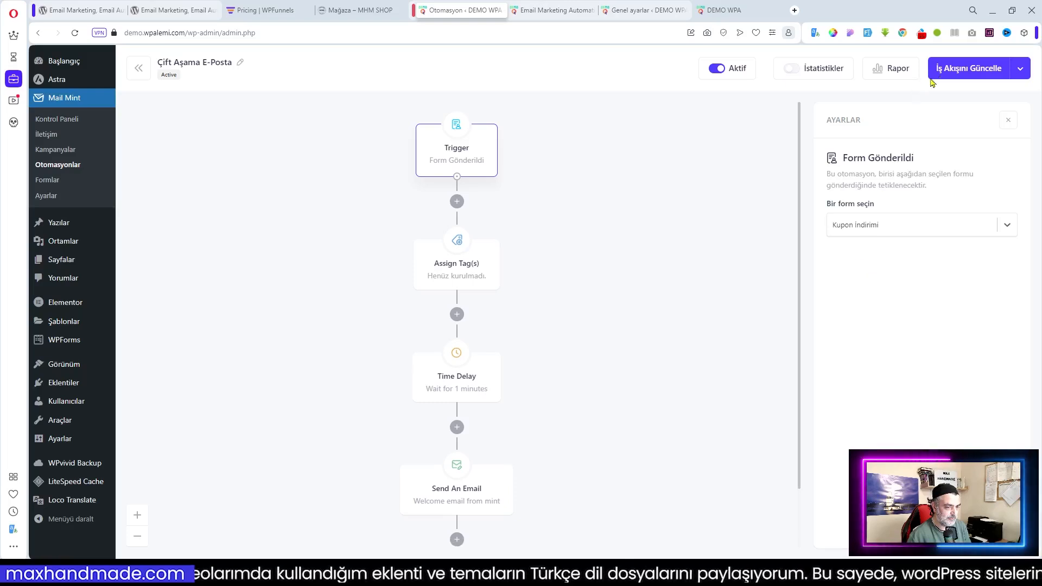
click(971, 69)
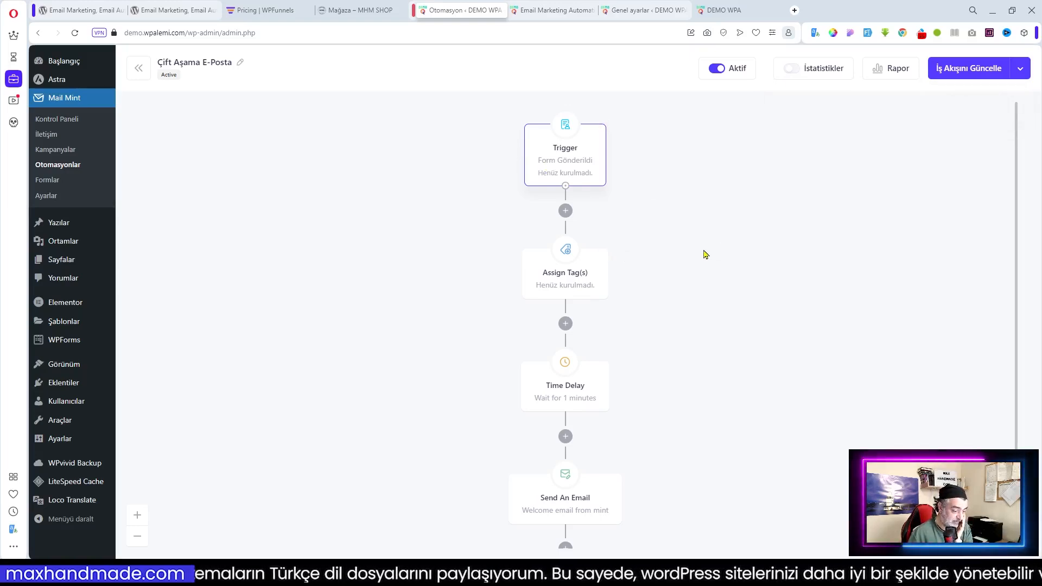
click(139, 76)
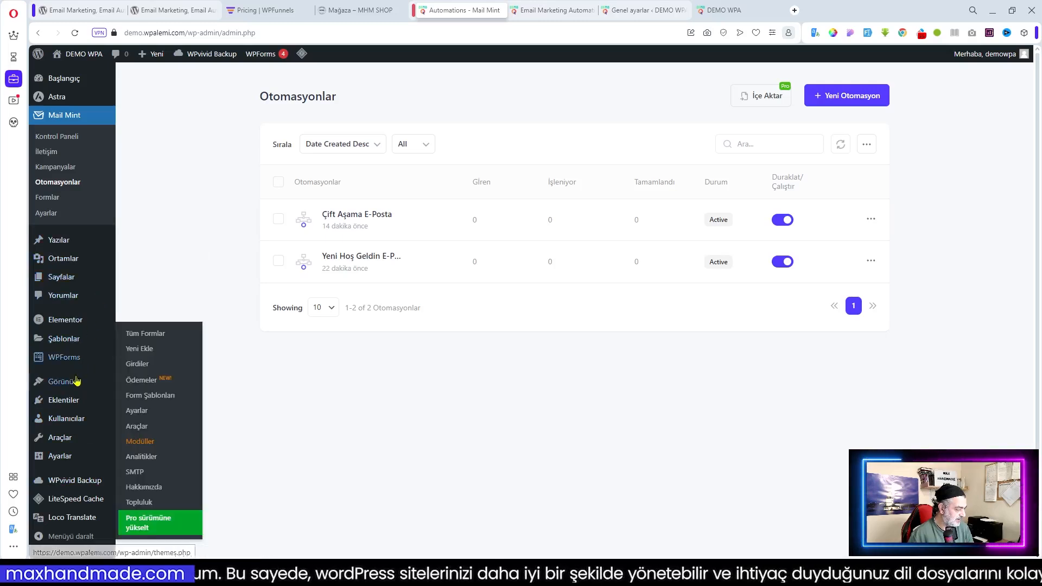
Deactivate the LiteSpeed Cache plugin from Installed Plugins in a new tab, then return to automations
mouse_move(68, 399)
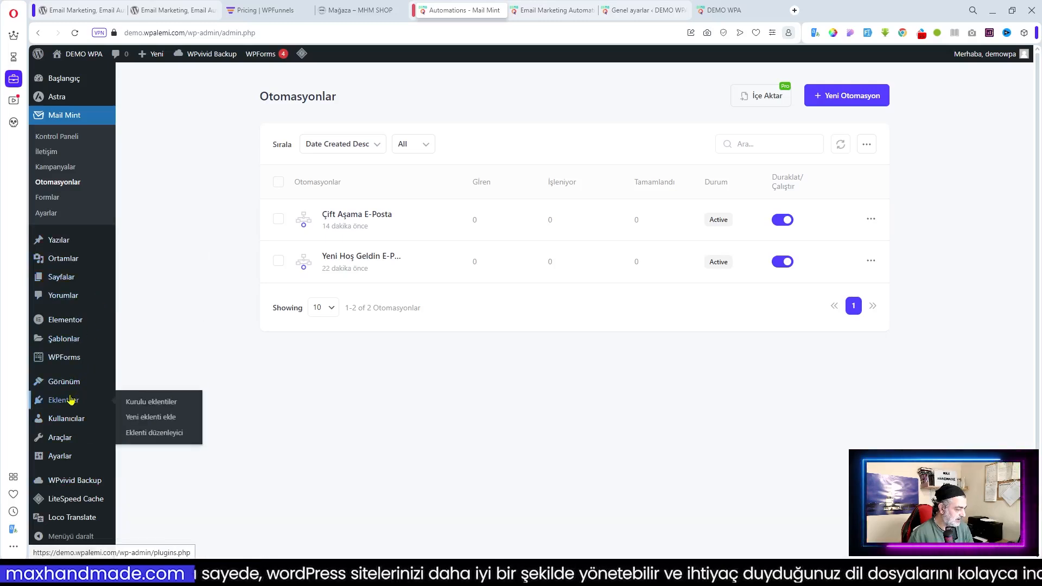
middle_click(145, 406)
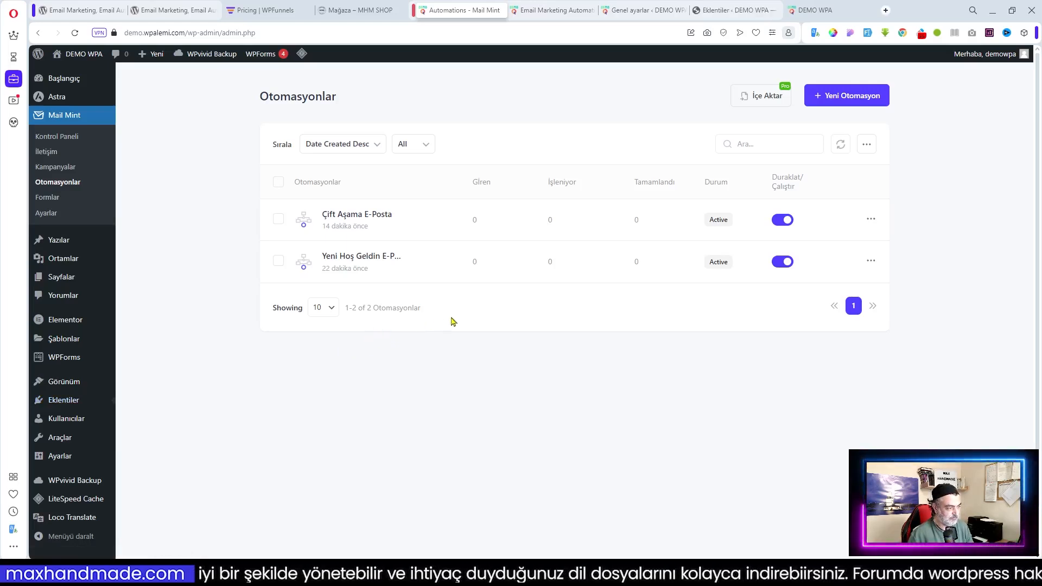
click(711, 11)
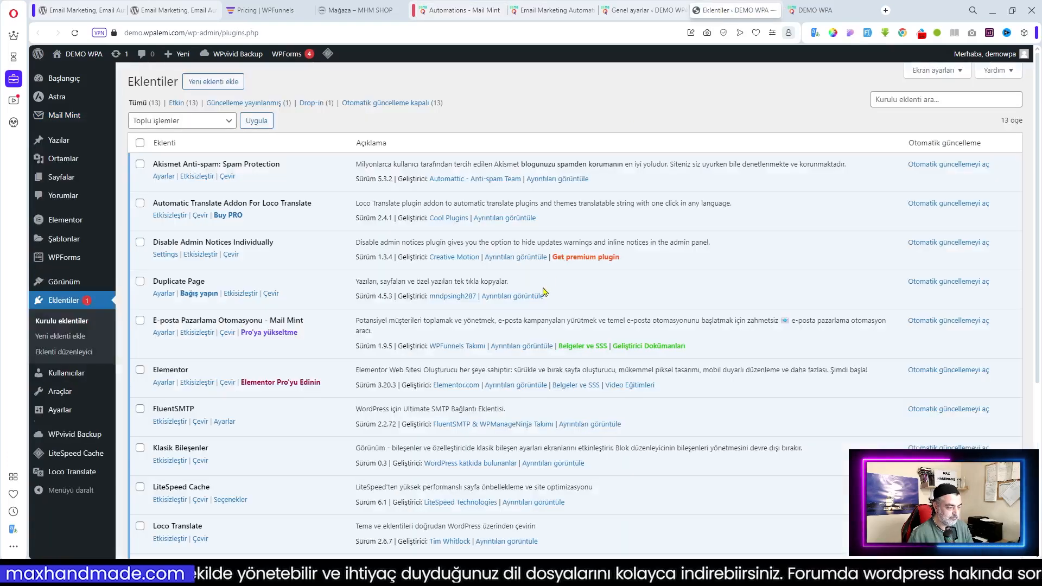
scroll(195, 312, down, 2)
click(170, 391)
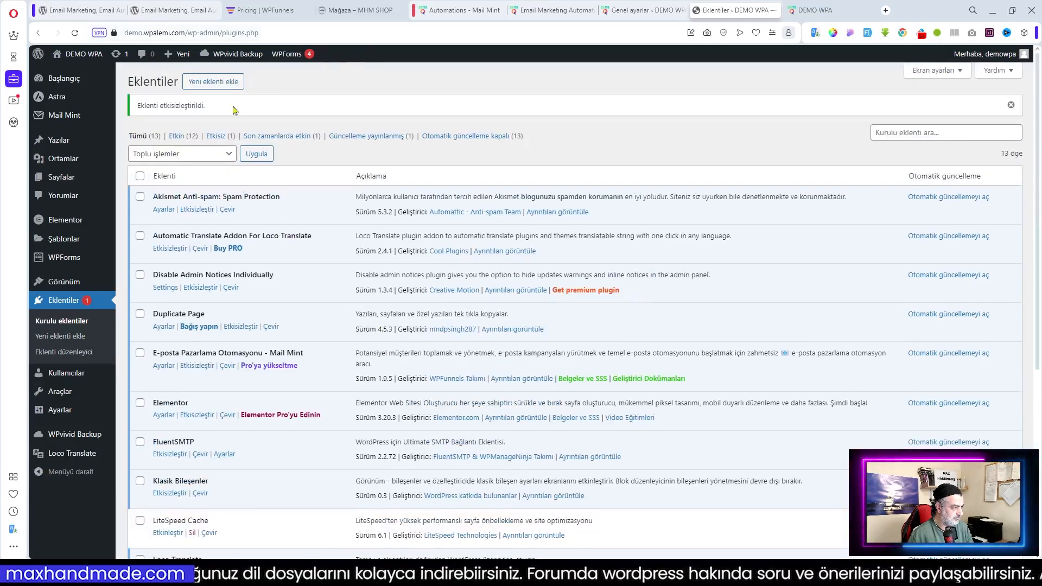
click(458, 9)
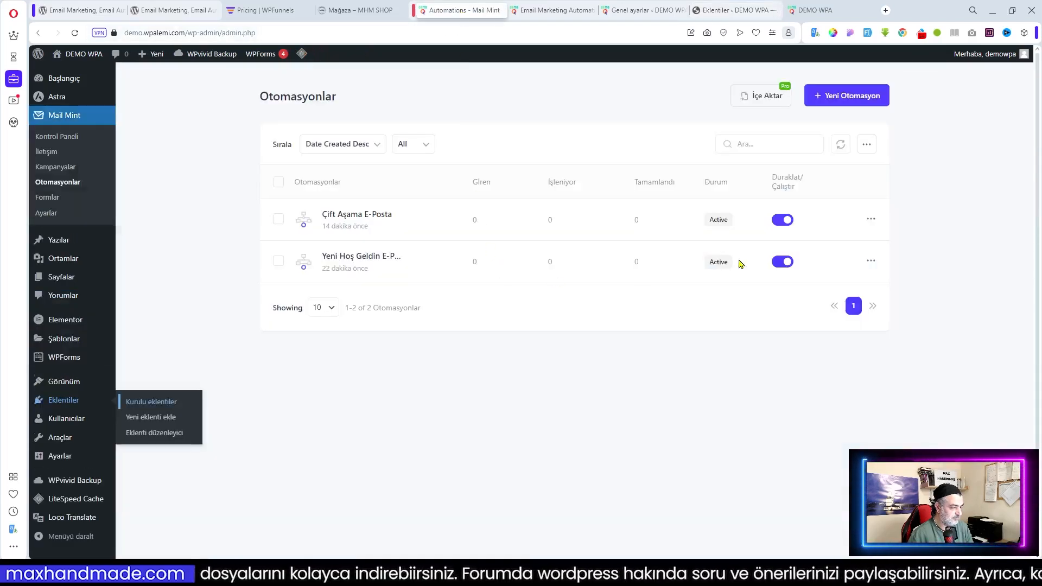
Edit Çift Aşama E-Posta, keeping Kupon İndirimi as trigger and assigning the Woocommerce and Wordpress tags
click(871, 219)
click(835, 246)
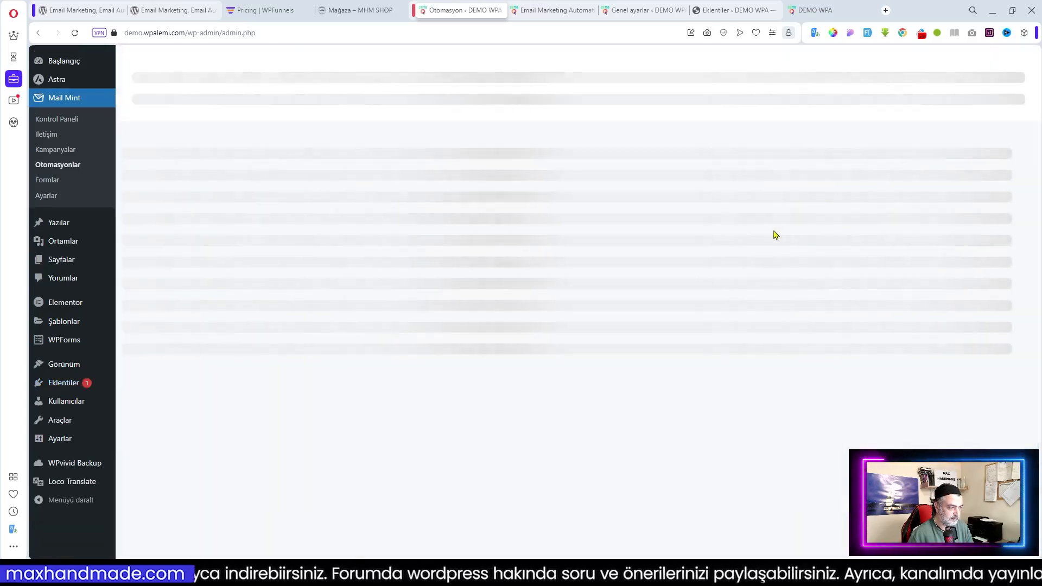
click(567, 152)
click(874, 231)
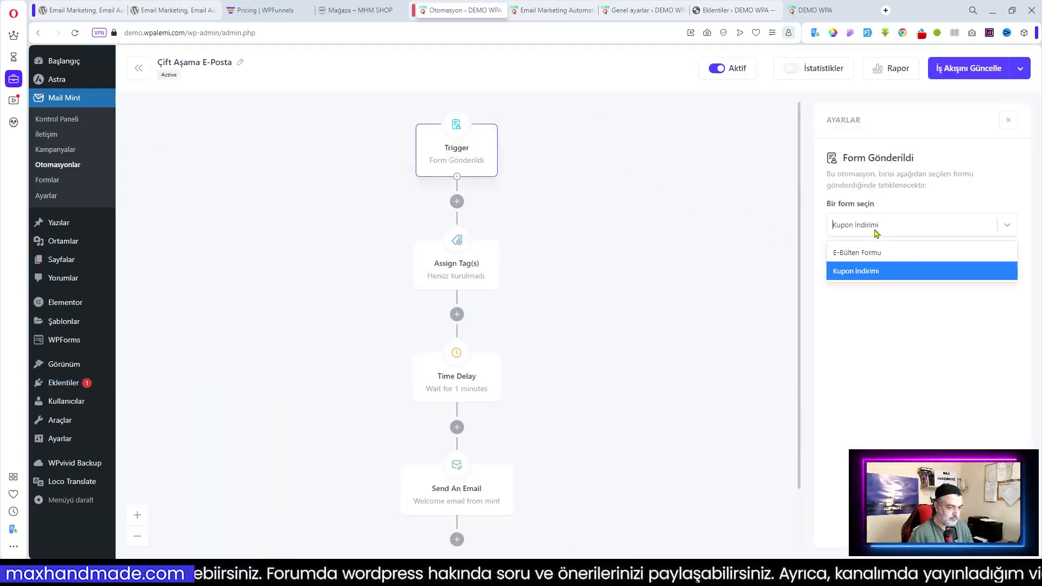
click(697, 267)
click(481, 265)
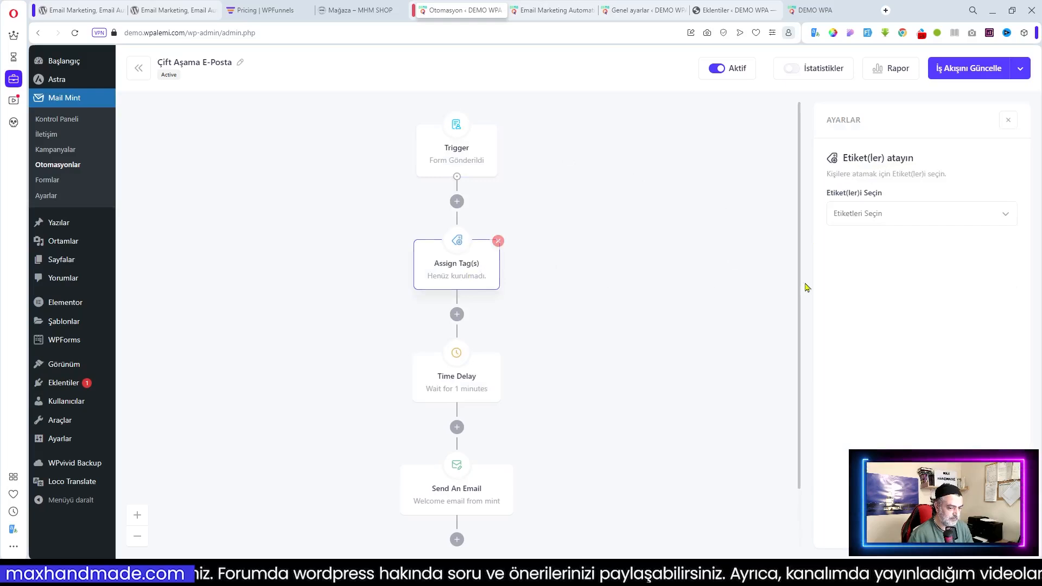
click(863, 217)
click(870, 299)
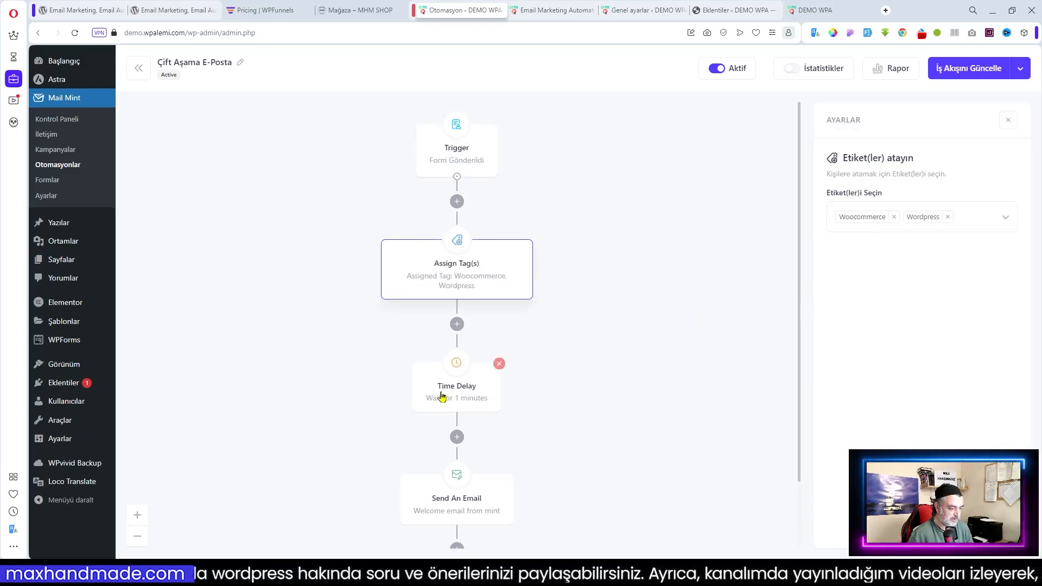
click(457, 502)
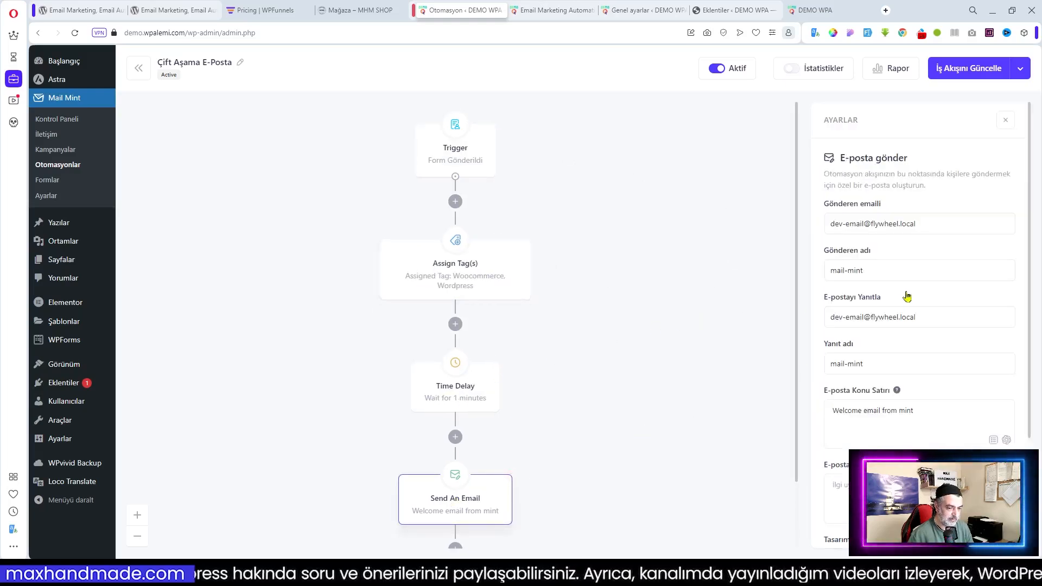
Set the Send An Email sender and reply-to addresses to the admin e-mail and save the workflow
drag(947, 226, 830, 223)
click(643, 10)
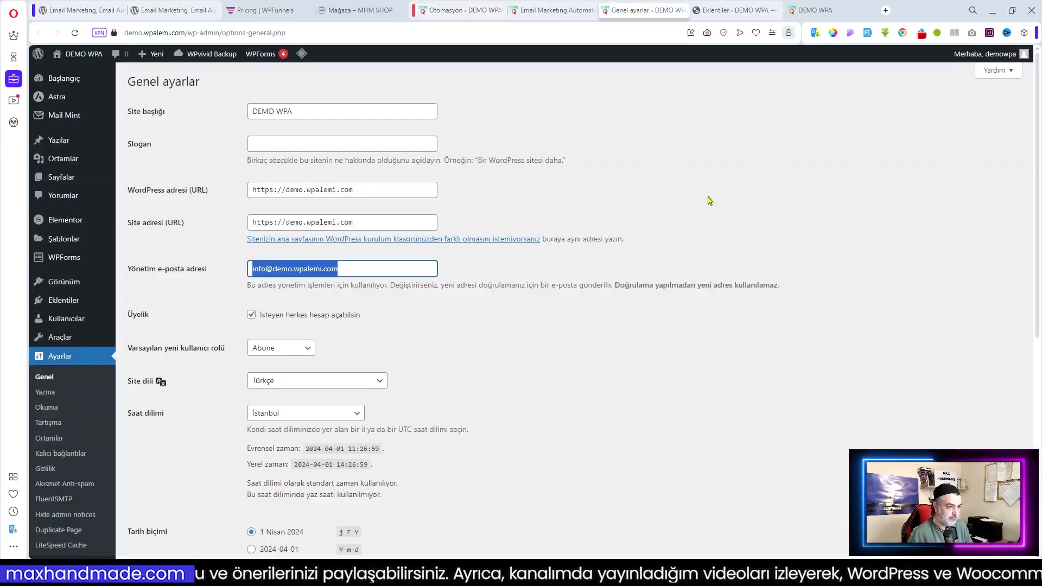
click(460, 10)
drag(947, 224, 773, 230)
key(ctrl+v)
drag(934, 320, 724, 319)
key(ctrl+v)
scroll(923, 418, down, 3)
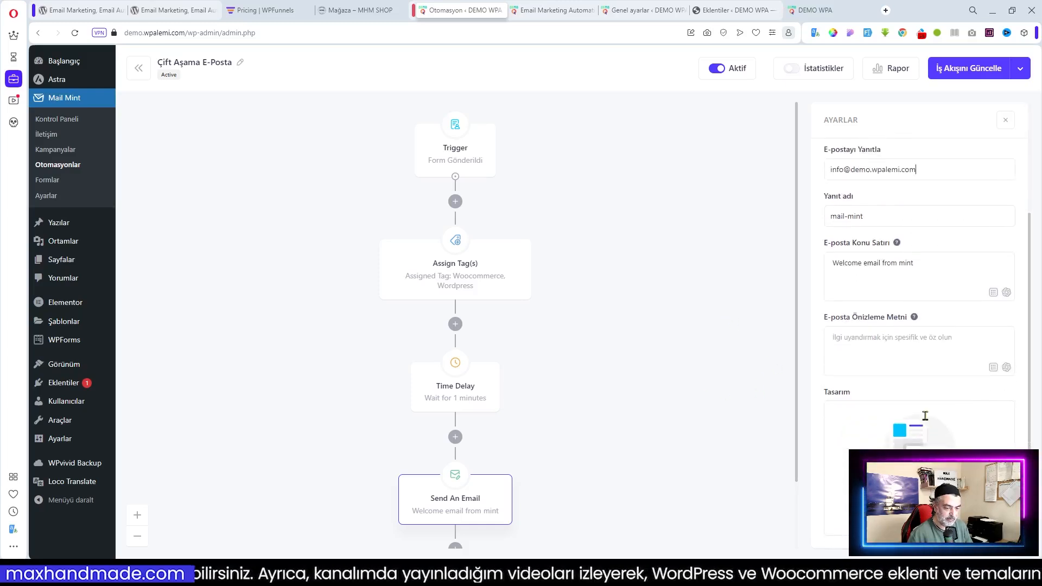
click(981, 75)
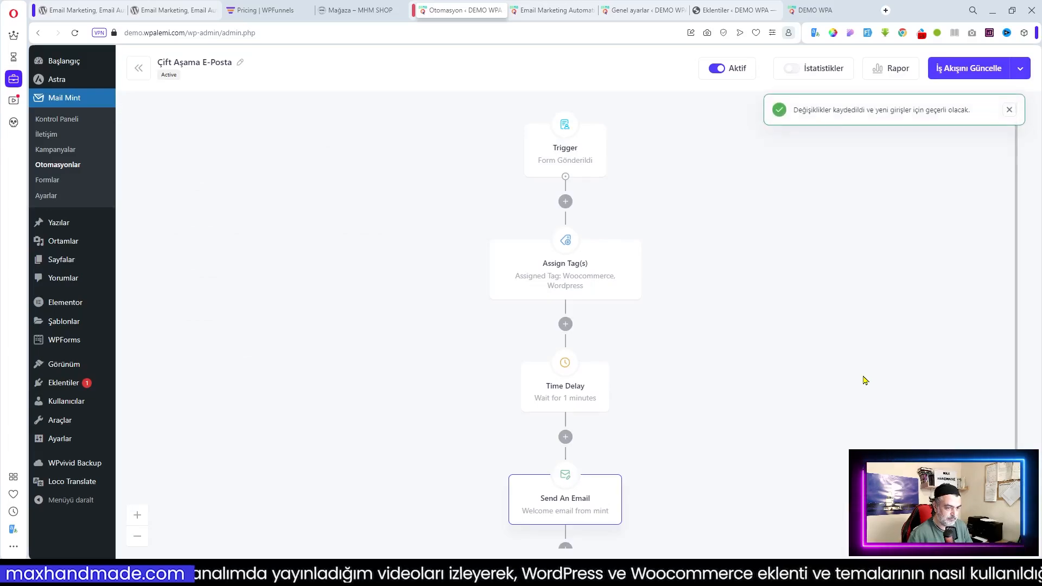
scroll(865, 380, down, 2)
click(574, 435)
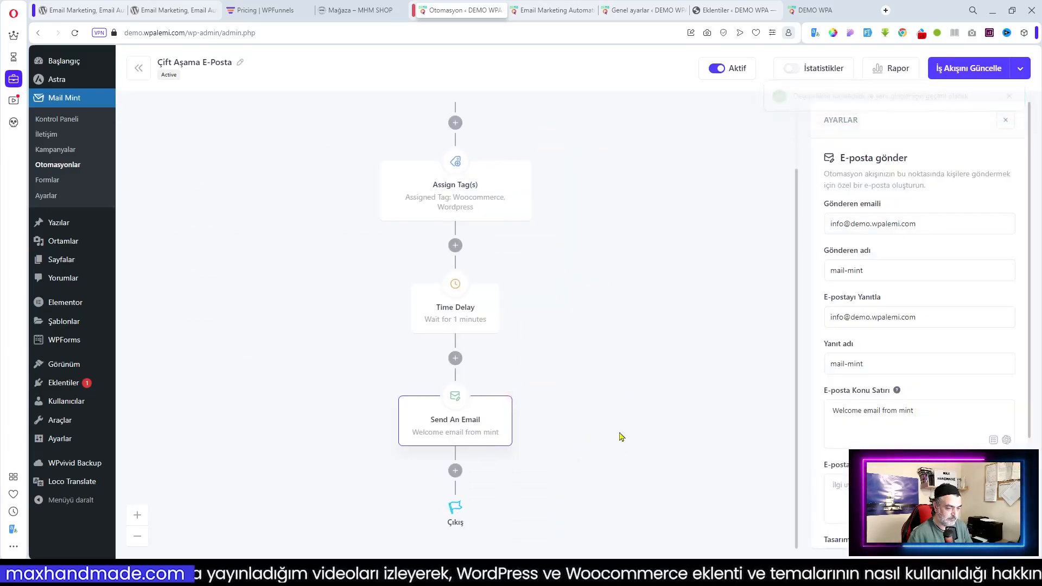
scroll(917, 326, down, 3)
Apply the free Limited Time Deal design template to the email
click(918, 473)
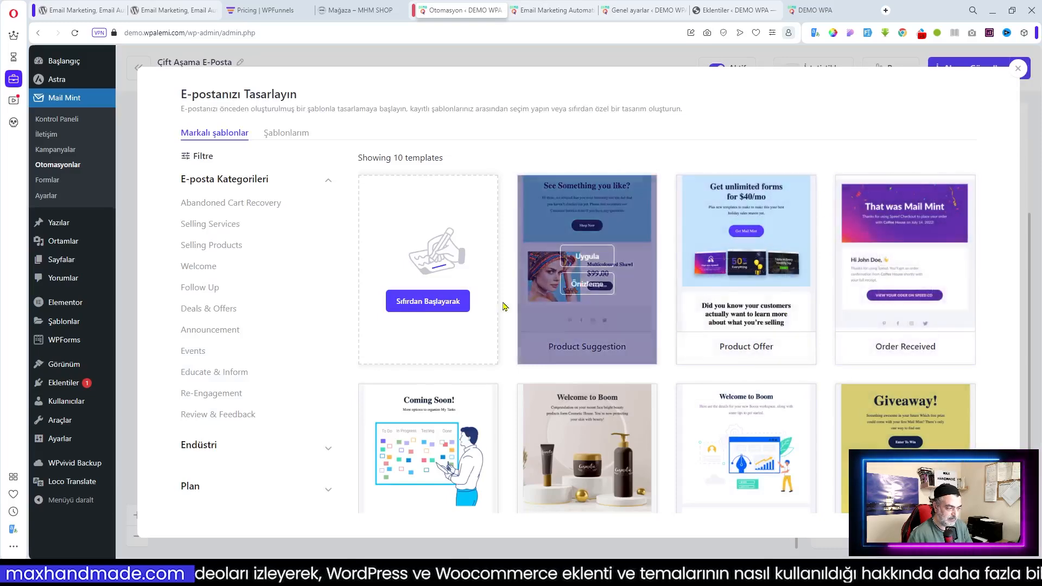
scroll(771, 350, down, 2)
scroll(772, 350, down, 5)
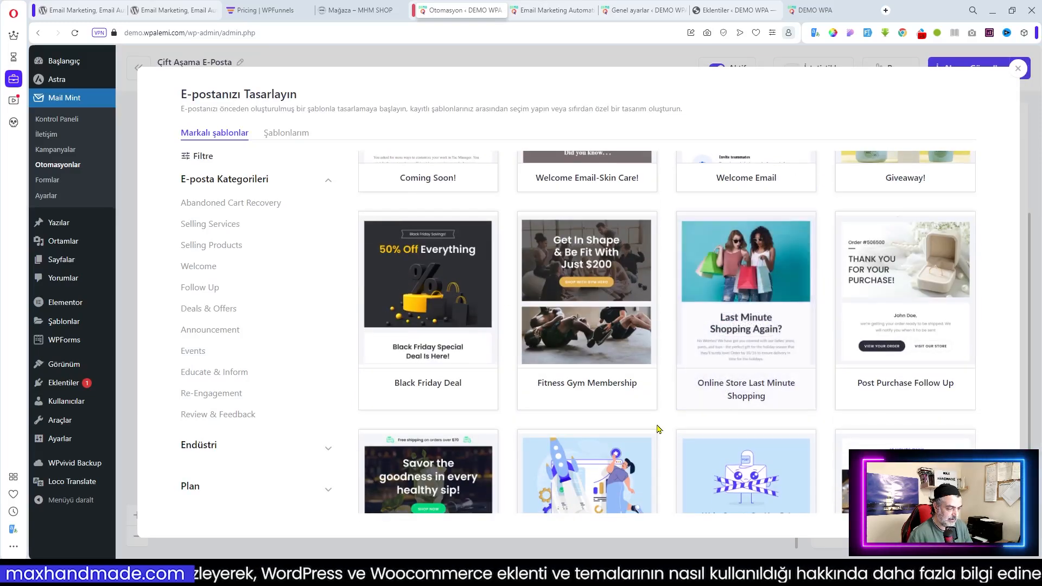
scroll(658, 429, down, 8)
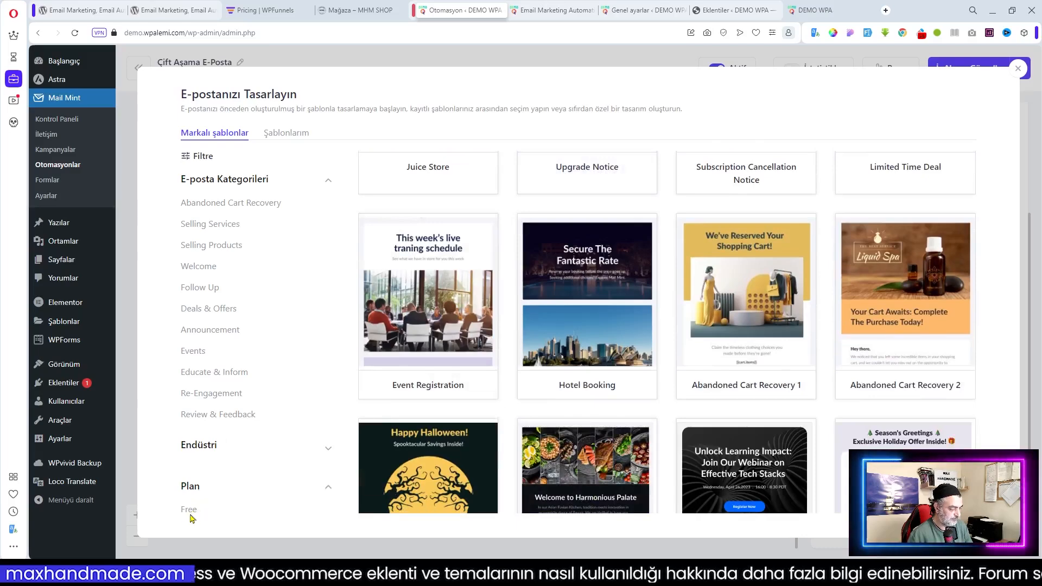
click(190, 512)
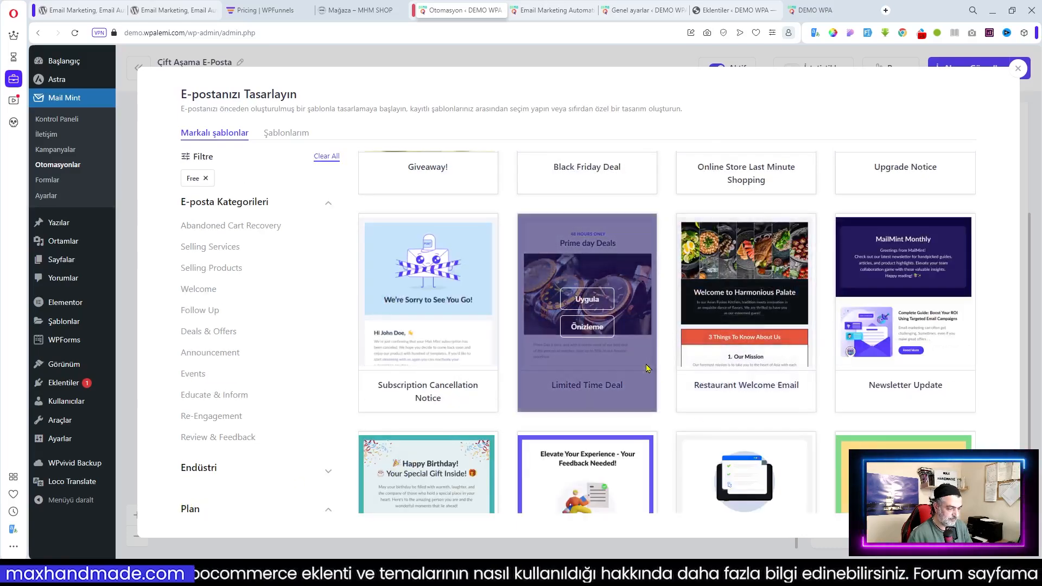
click(587, 300)
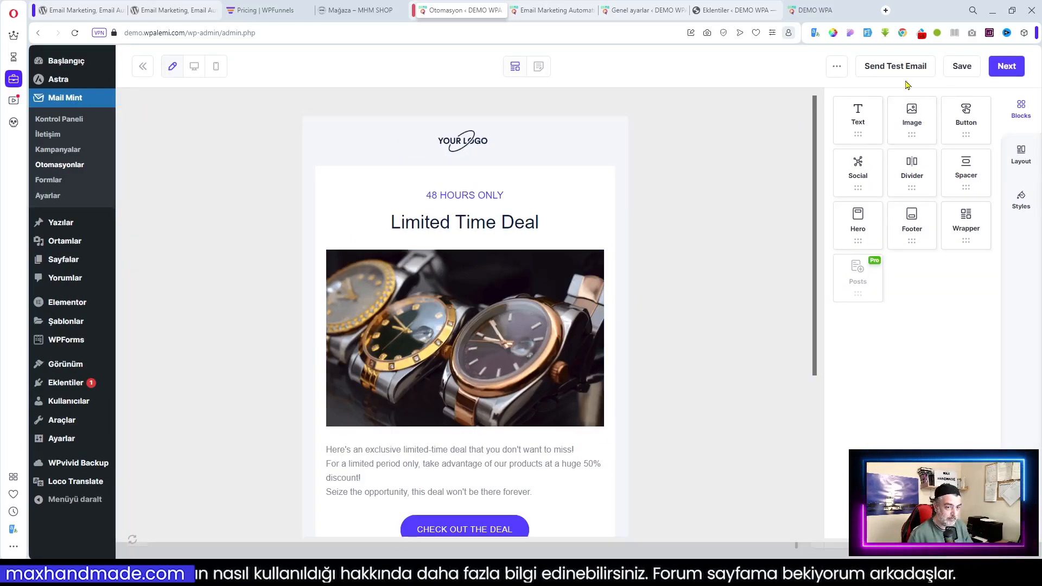
Open the email design in the editor and inspect its page-wide style settings
click(146, 74)
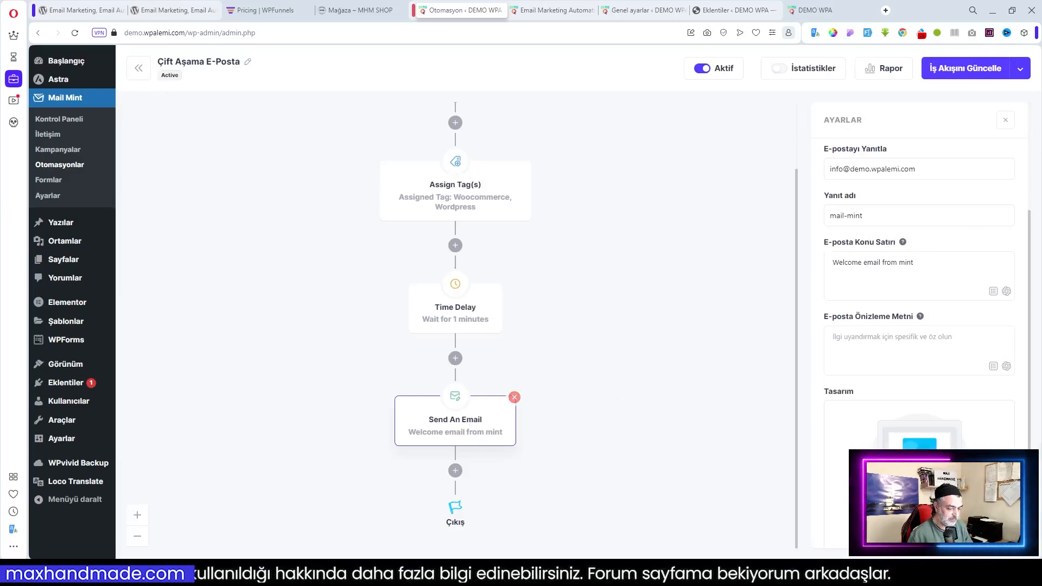
click(919, 502)
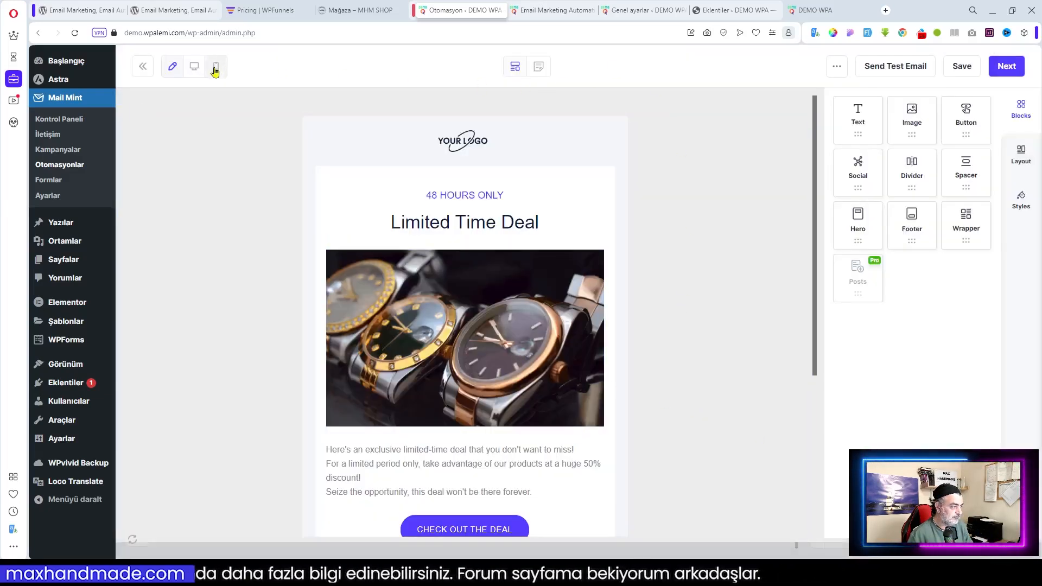
click(835, 71)
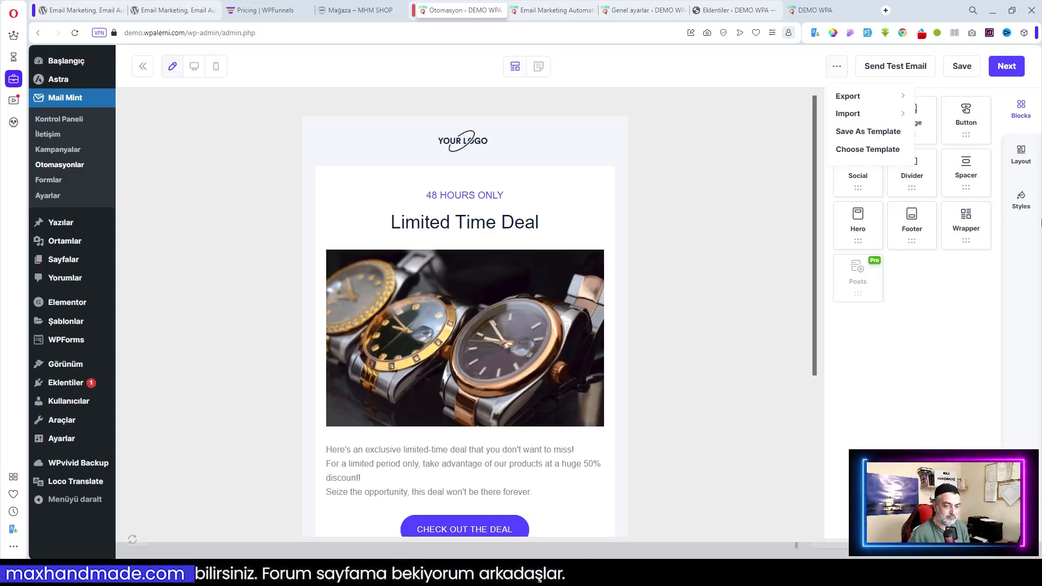
click(1021, 198)
scroll(722, 328, down, 5)
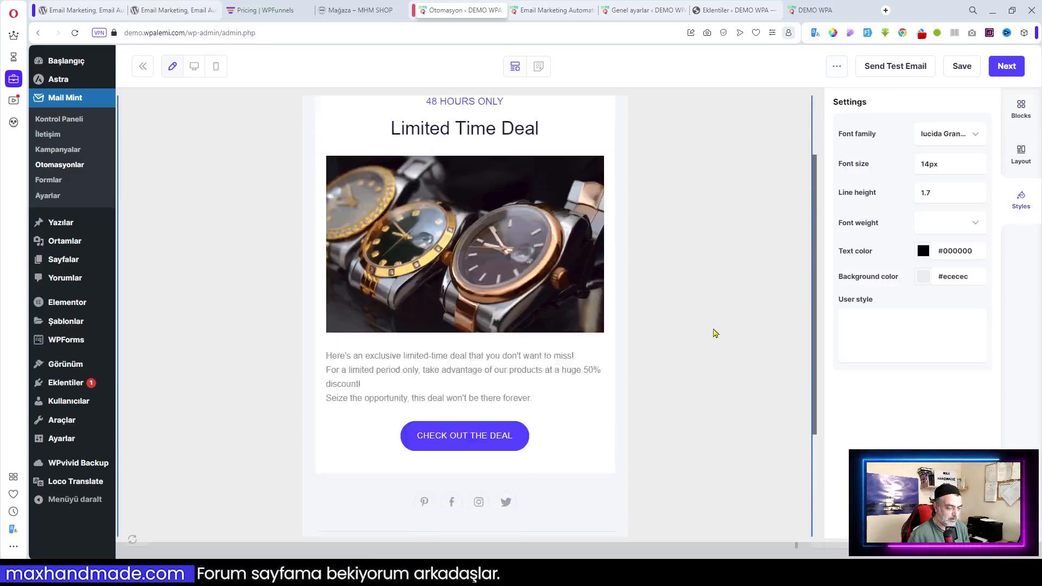
scroll(722, 328, up, 5)
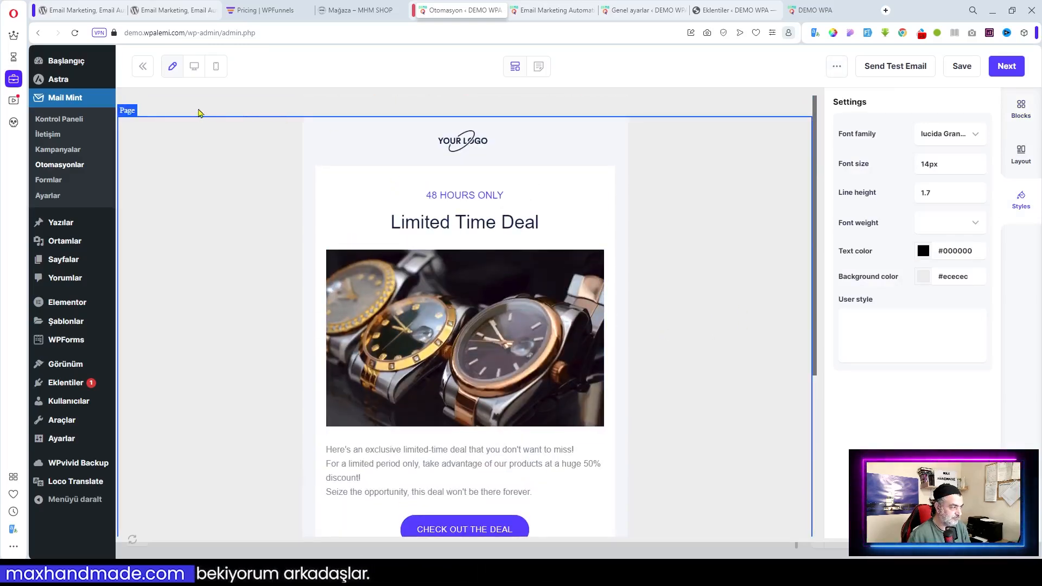
Replace the design with the free Restaurant Welcome Email template and save it
click(839, 70)
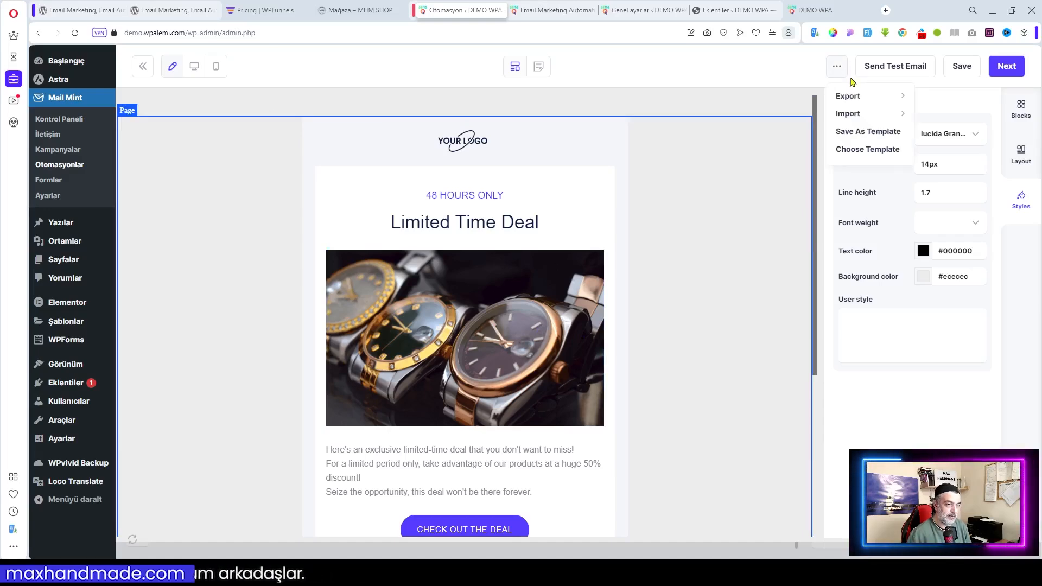
click(866, 151)
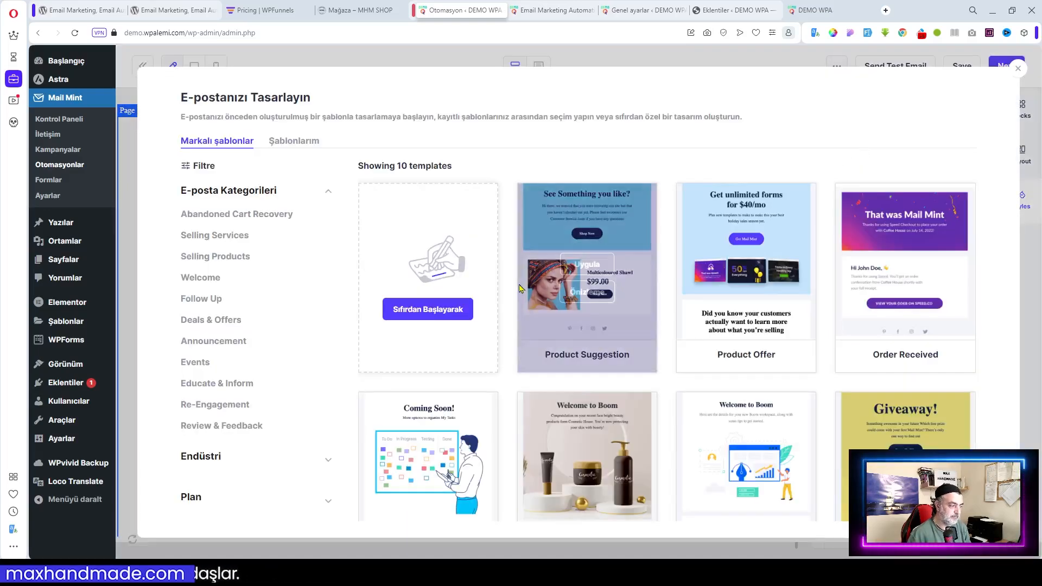
scroll(552, 349, down, 15)
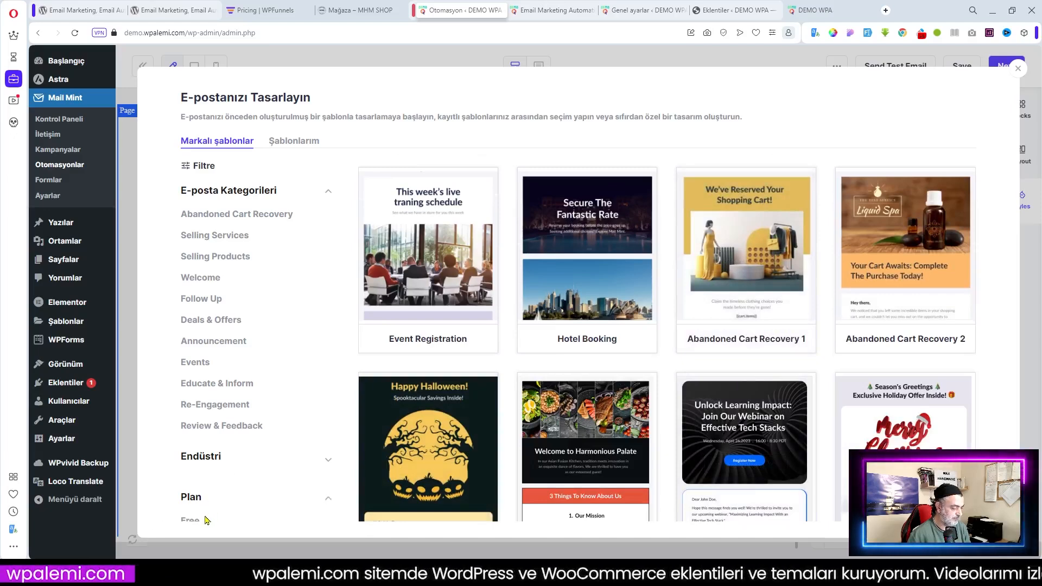
click(191, 521)
scroll(585, 404, down, 2)
mouse_move(754, 355)
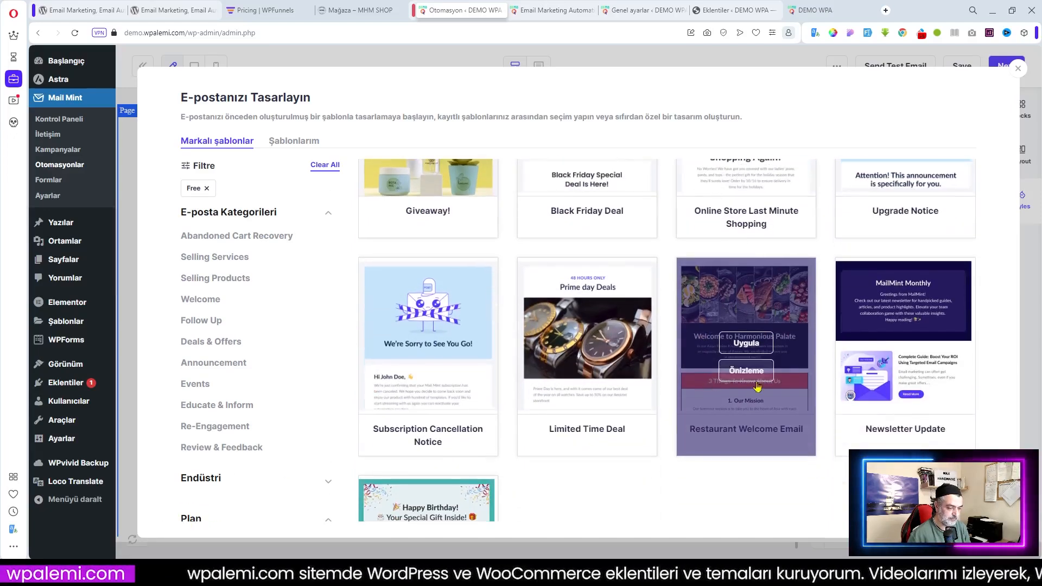
click(747, 344)
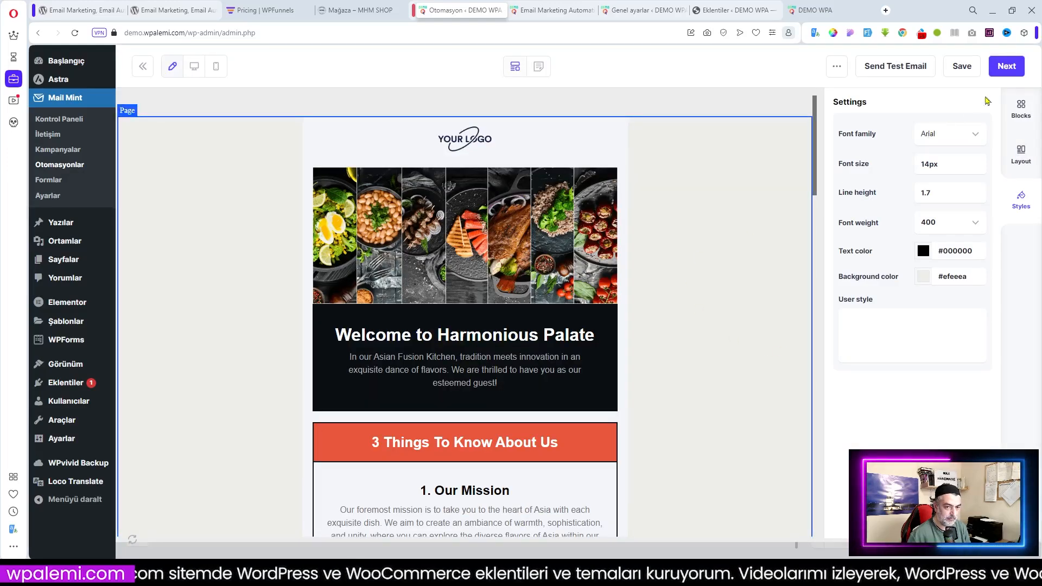
click(1005, 67)
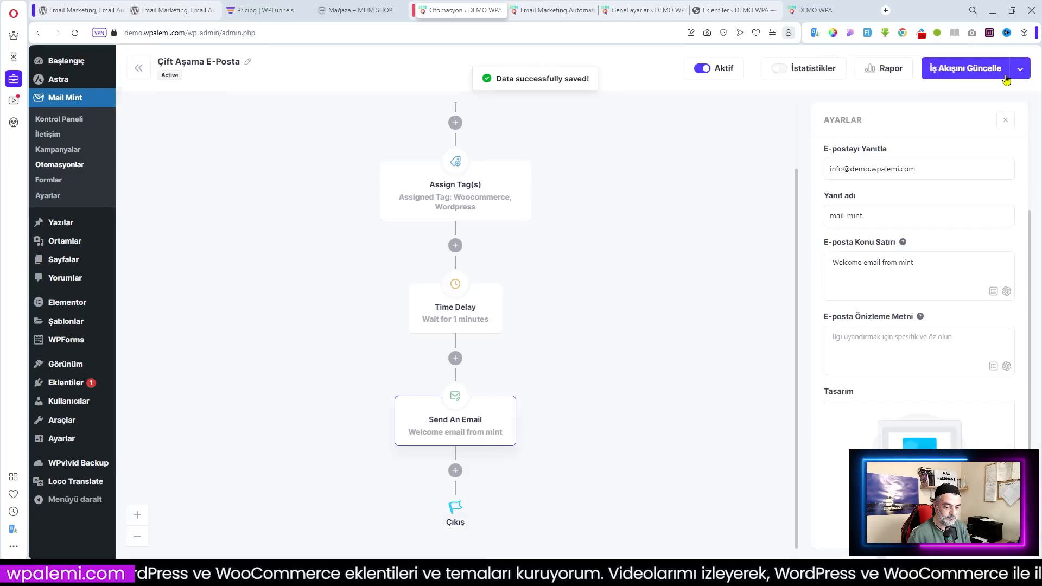
Save the workflow, then copy the E-Bülten Formu shortcode [mintmrm id="1"] from the Formlar list
click(966, 69)
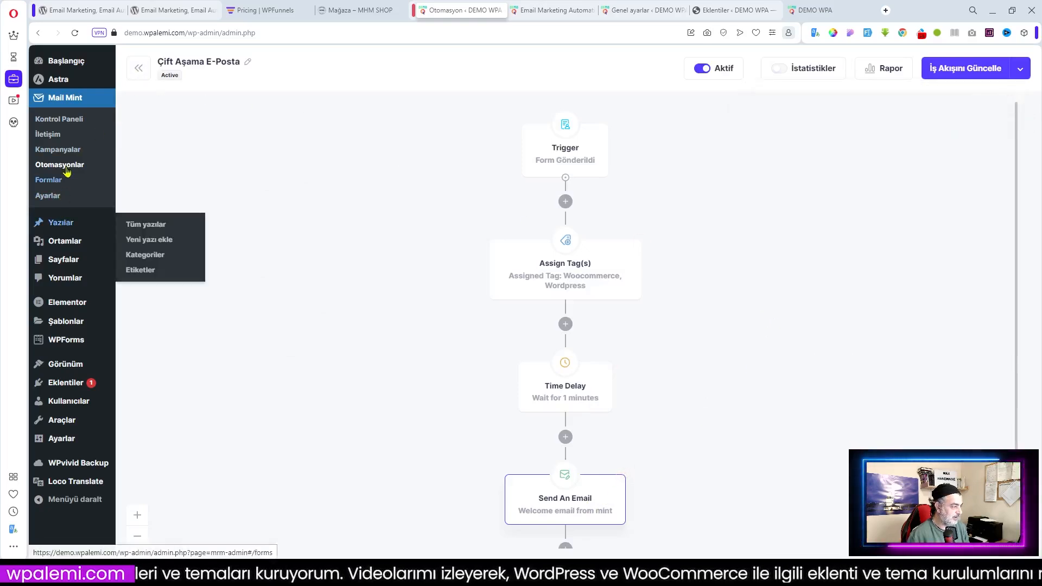
click(55, 185)
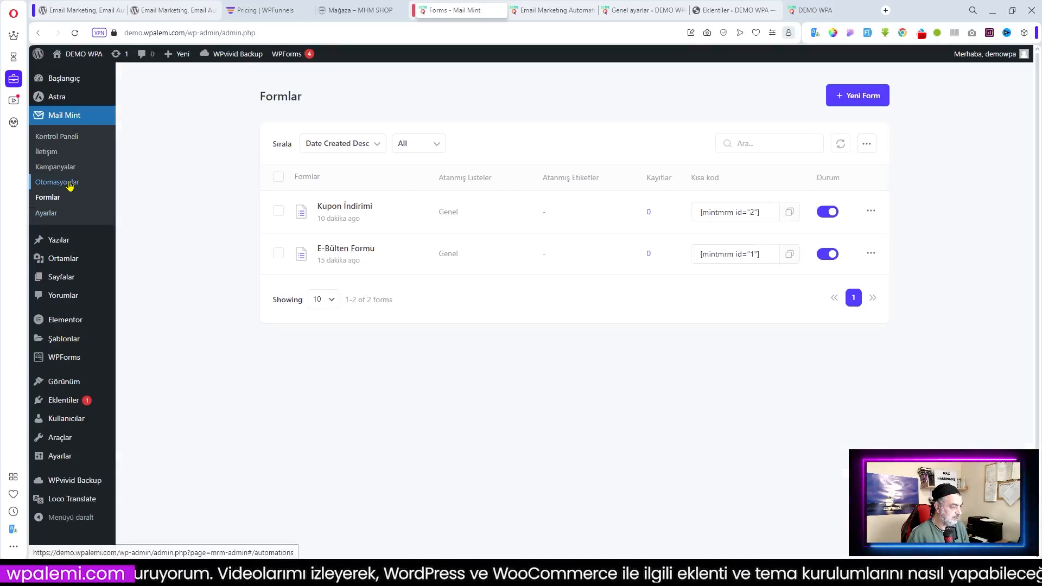
click(57, 183)
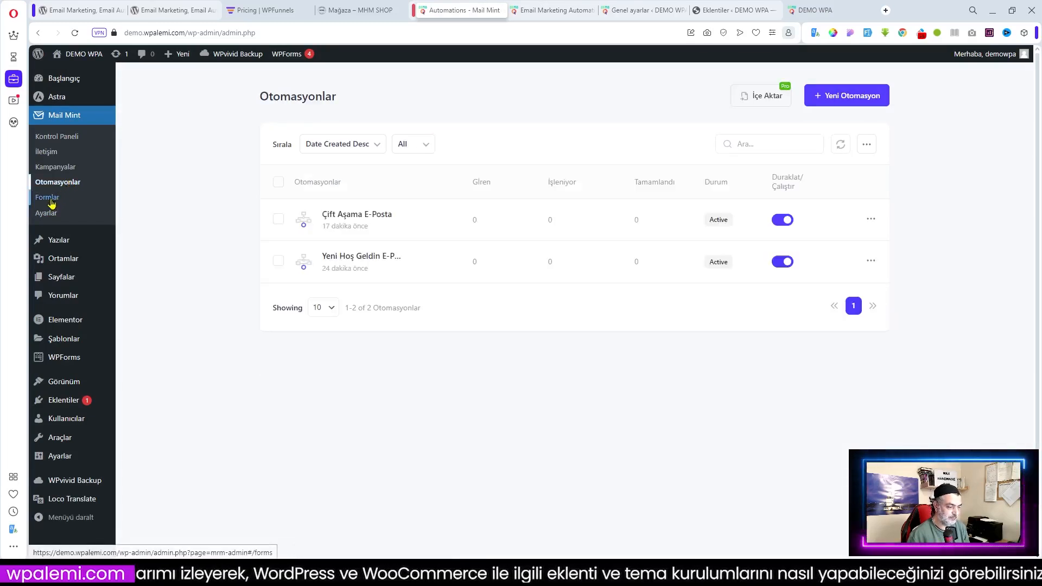
click(48, 198)
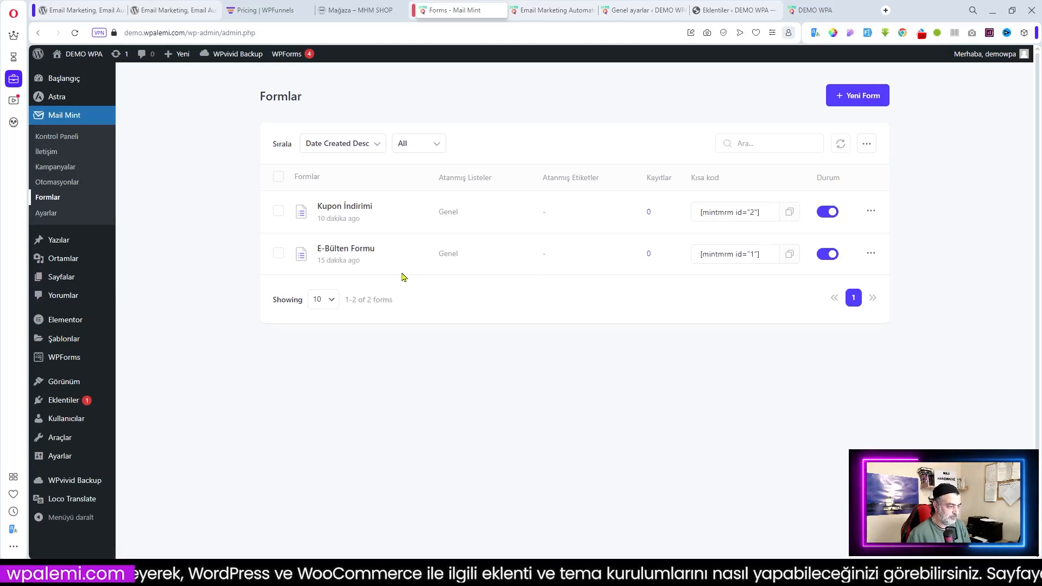
click(790, 255)
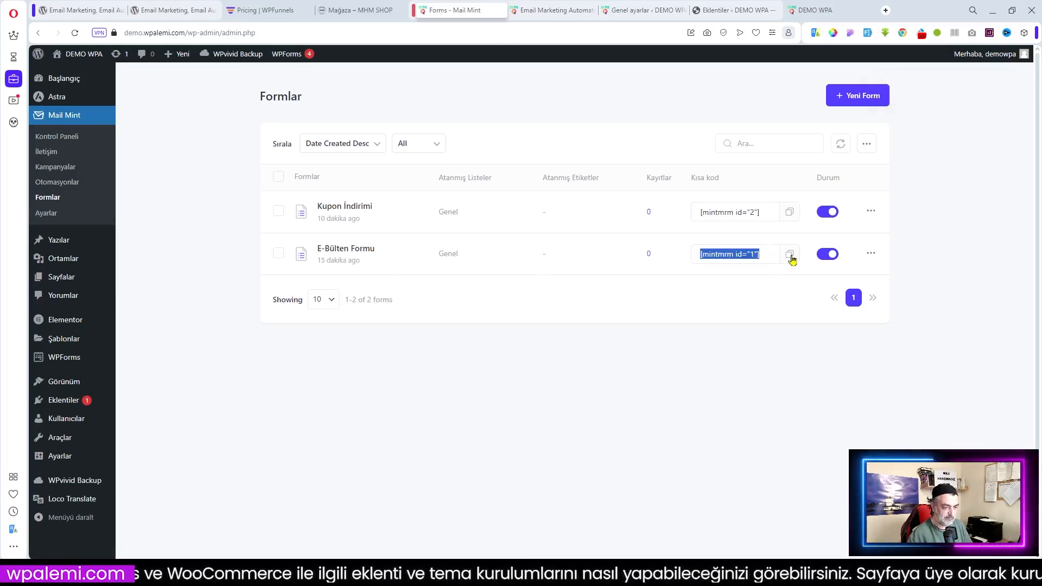
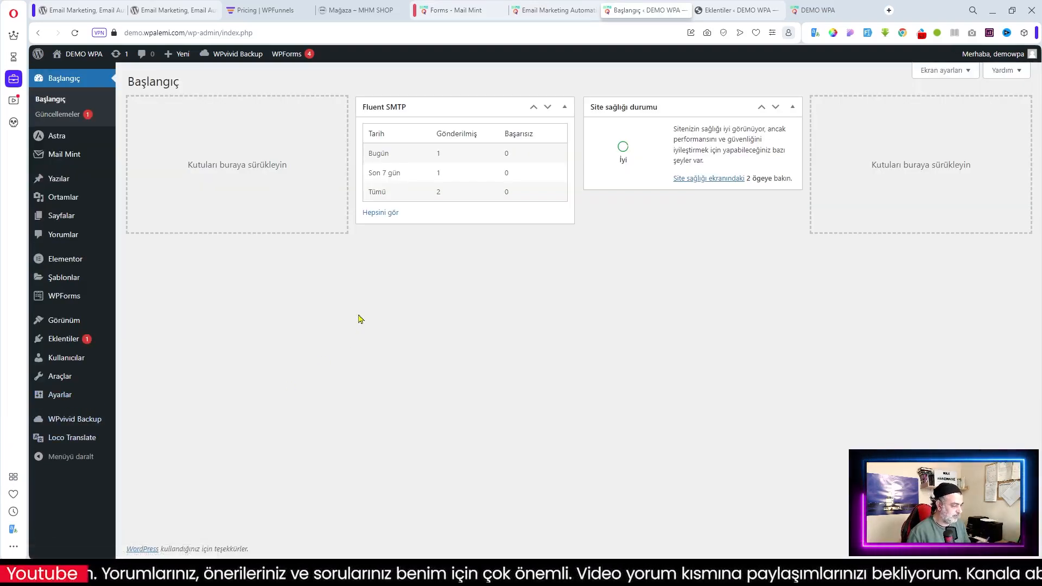
In Astra's Footer Builder, place an HTML 1 element in the middle footer row and open its content settings
mouse_move(60, 323)
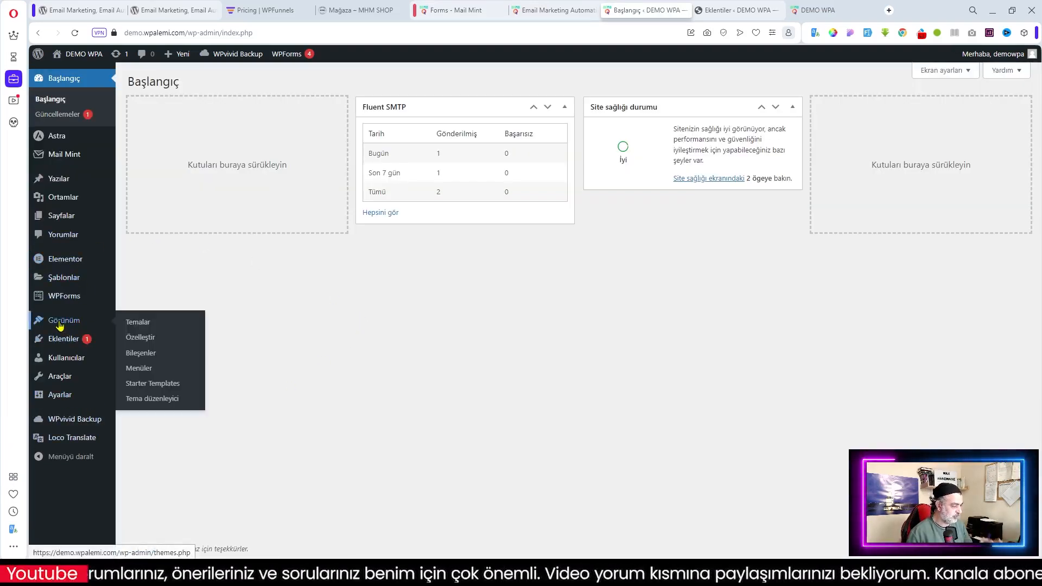
click(146, 344)
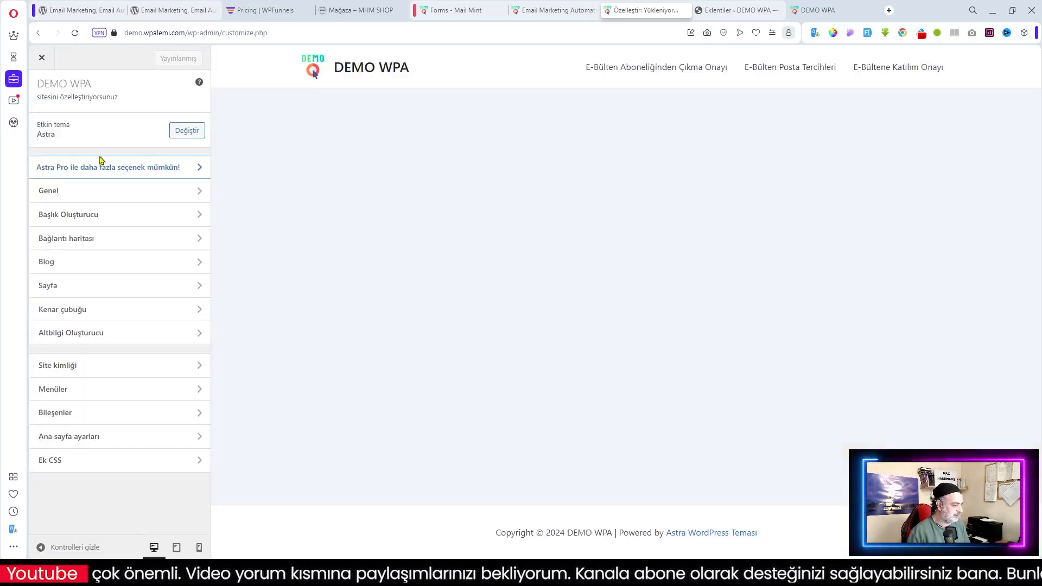
click(79, 337)
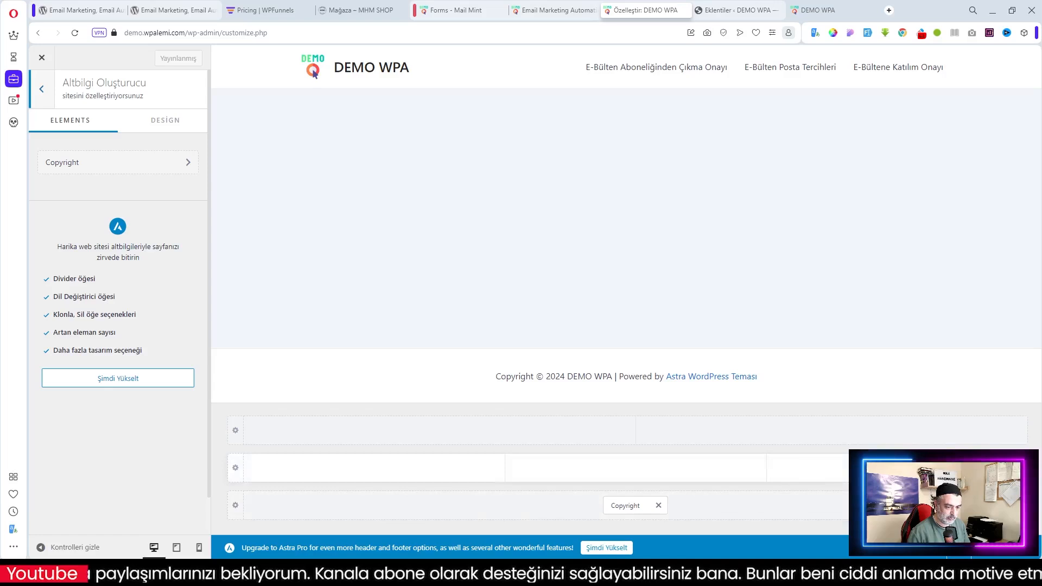
click(897, 467)
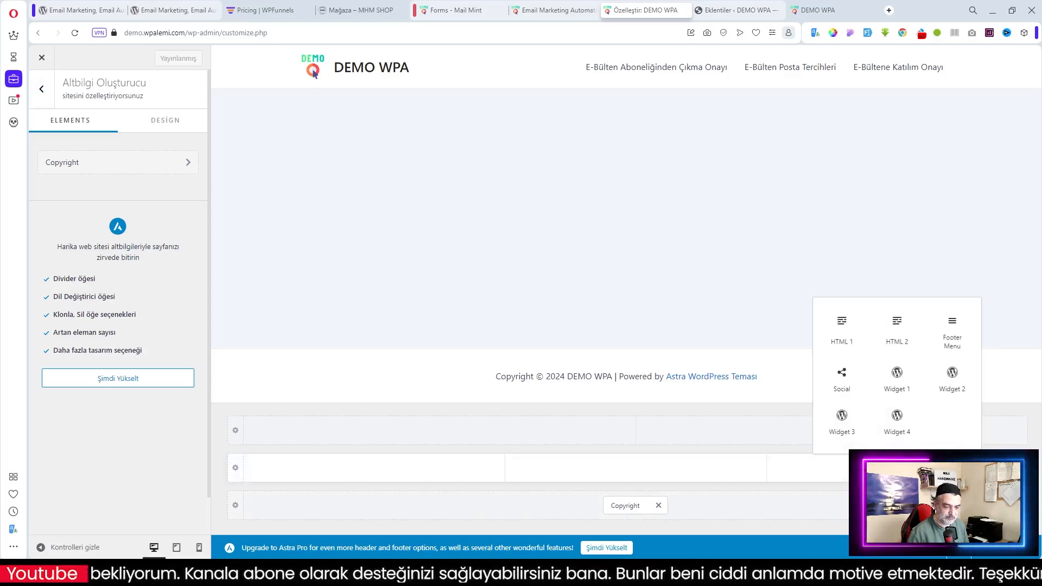
click(840, 321)
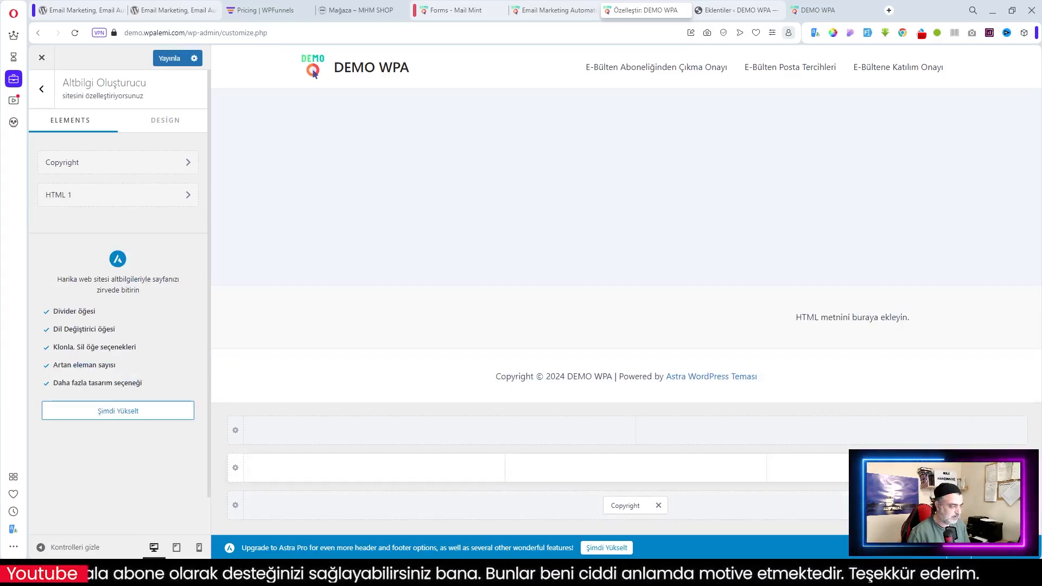
click(891, 468)
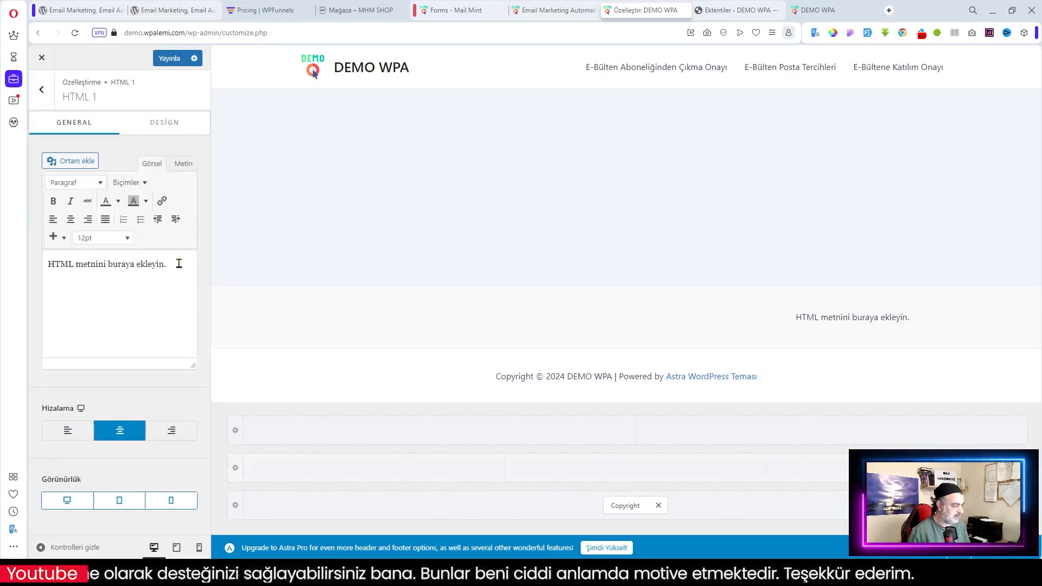
Replace the HTML 1 placeholder text with the copied shortcode [mintmrm id="1"] and publish
click(455, 10)
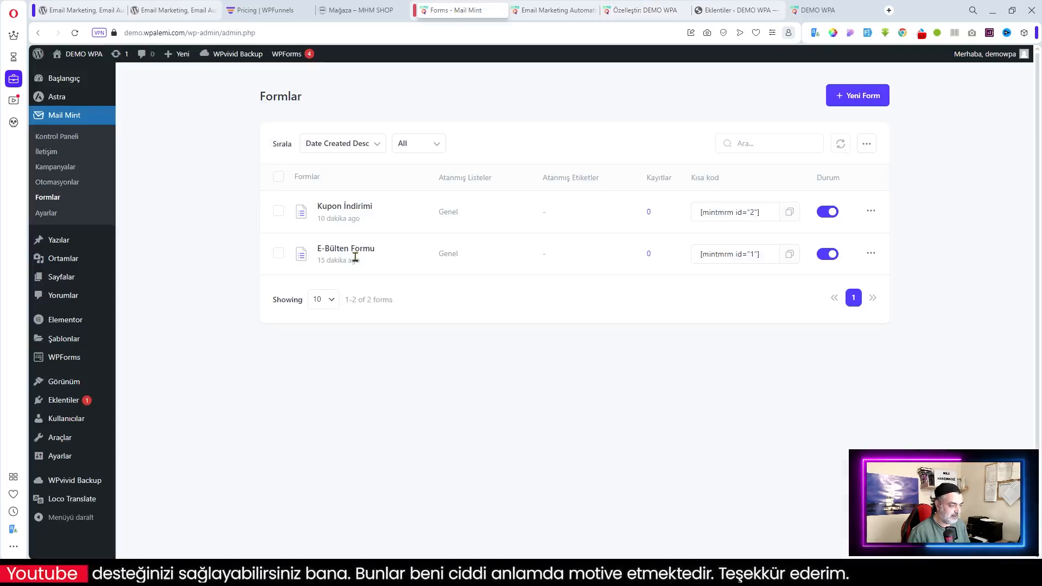
click(788, 255)
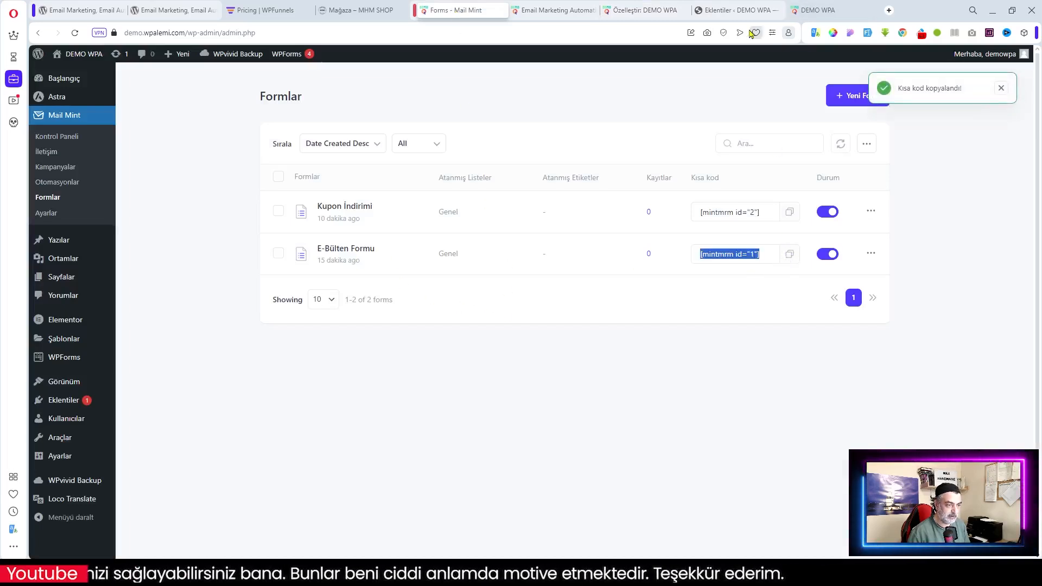
click(554, 10)
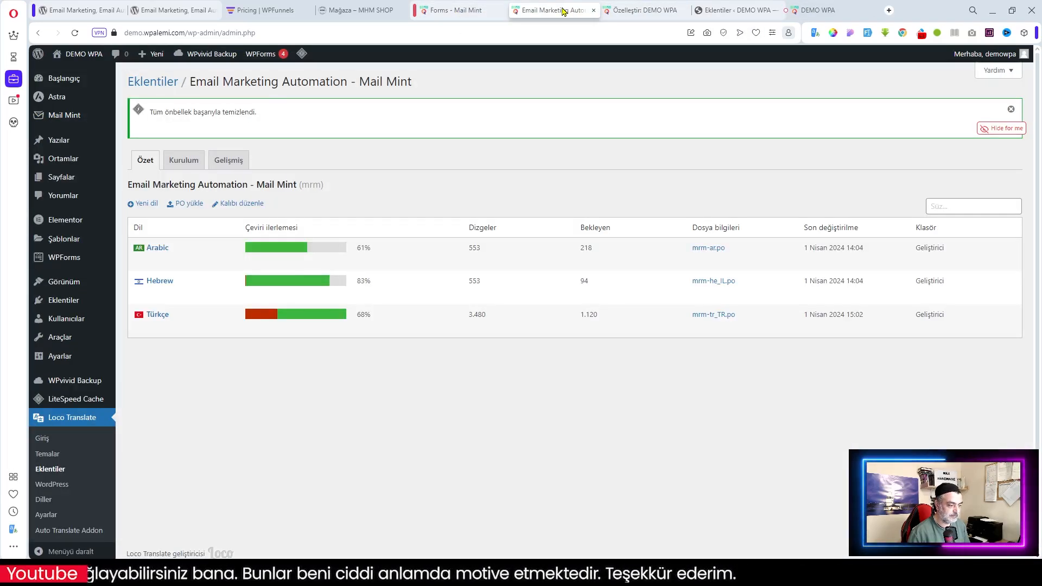
click(651, 10)
key(ctrl+a)
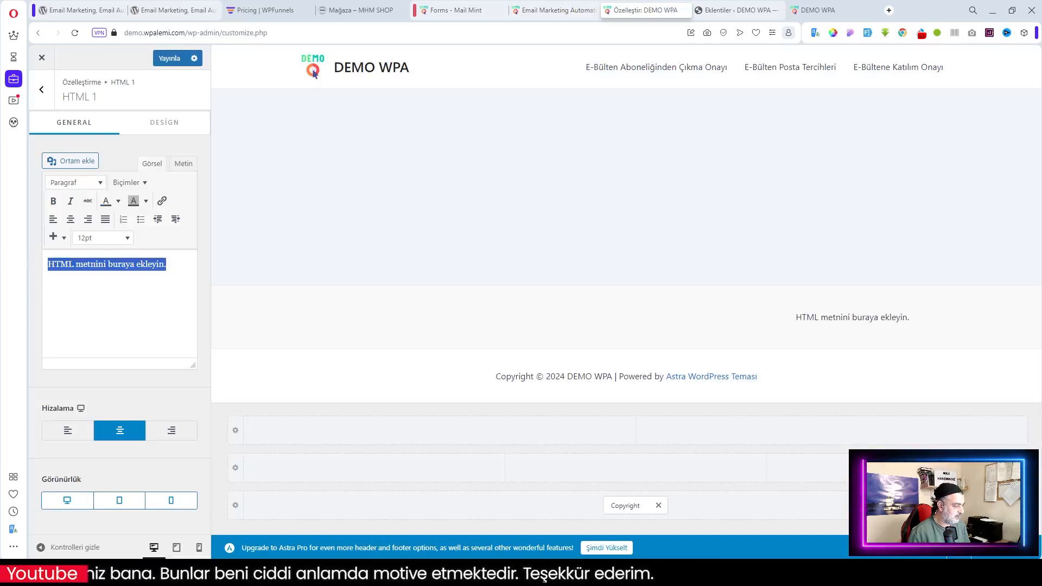
key(ctrl+v)
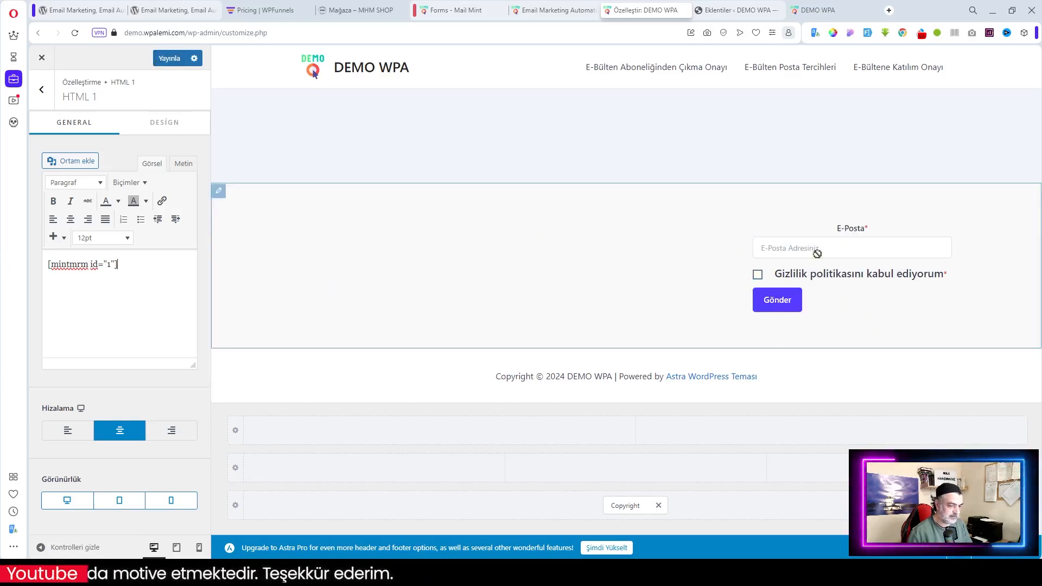
click(169, 61)
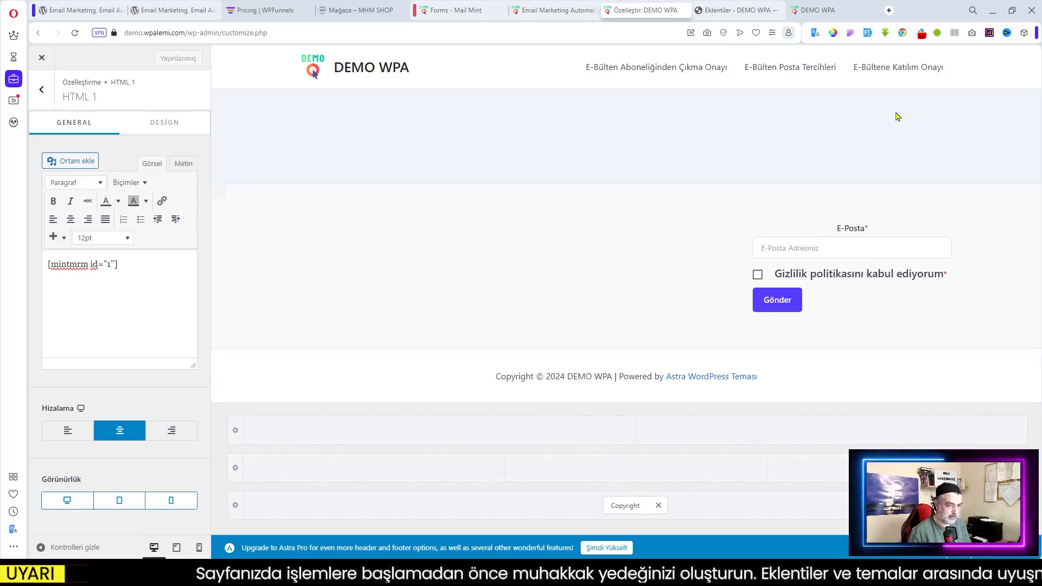
Reload the DEMO WPA front page and check the footer's E-Posta signup form
click(829, 13)
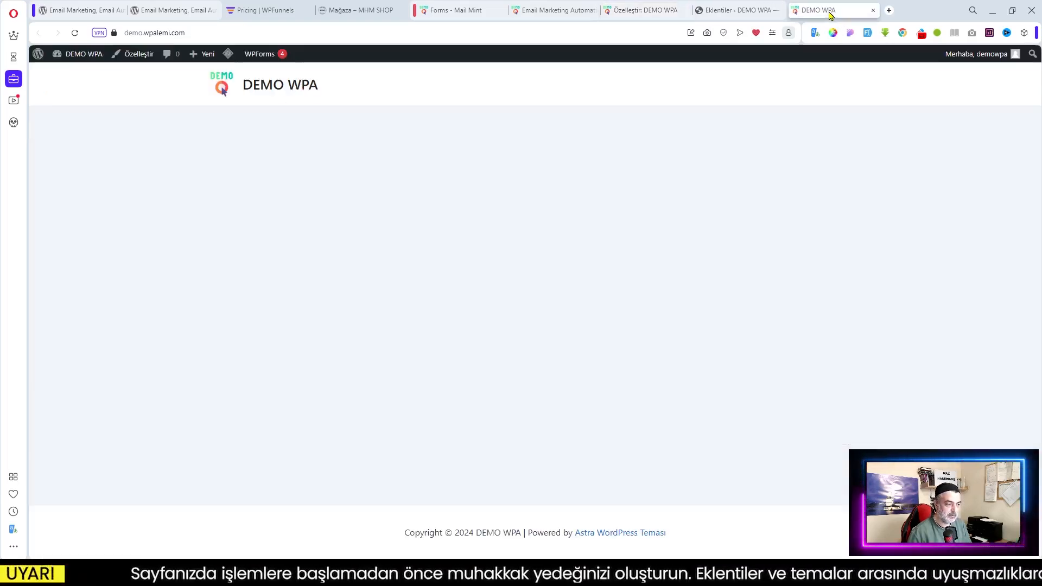
click(75, 33)
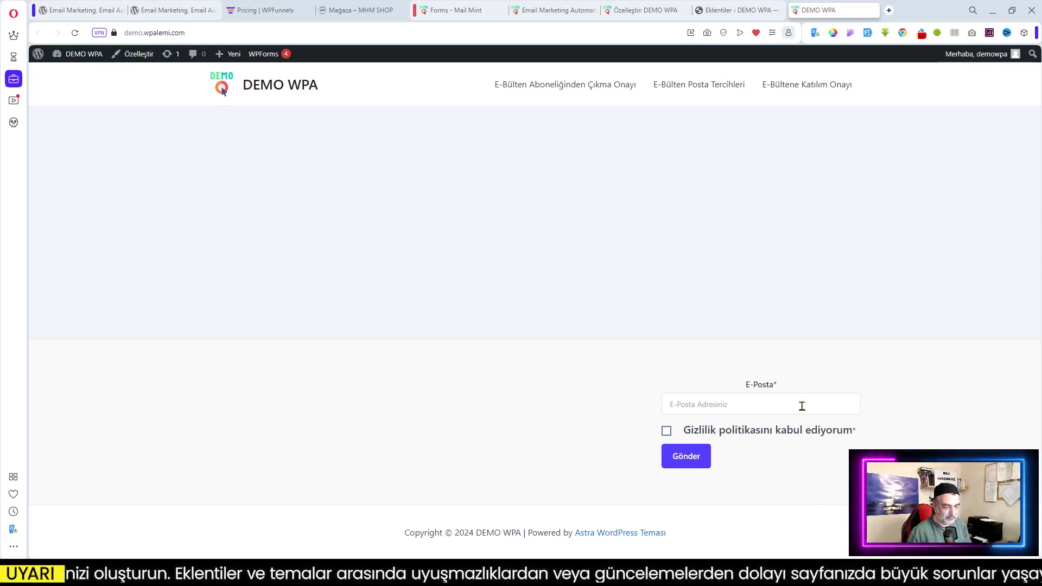
click(731, 410)
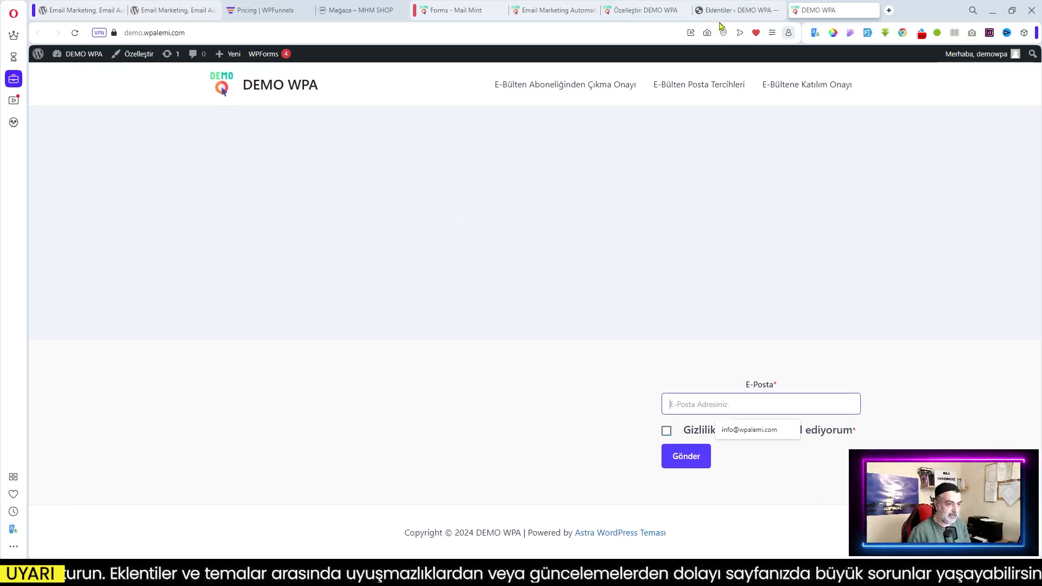
Go back to the Mail Mint forms list and clear the shortcode selection
click(562, 11)
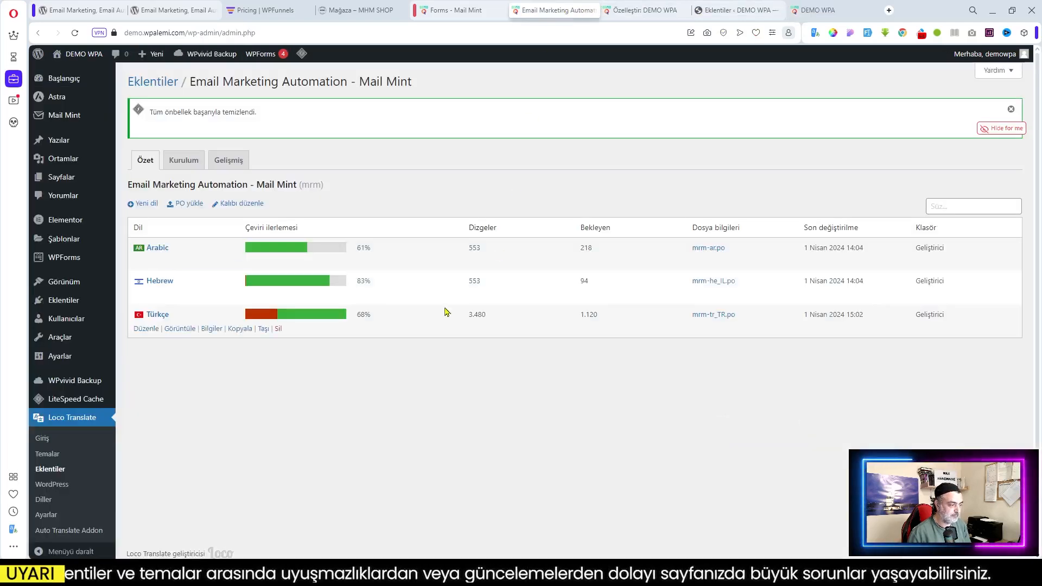
click(464, 10)
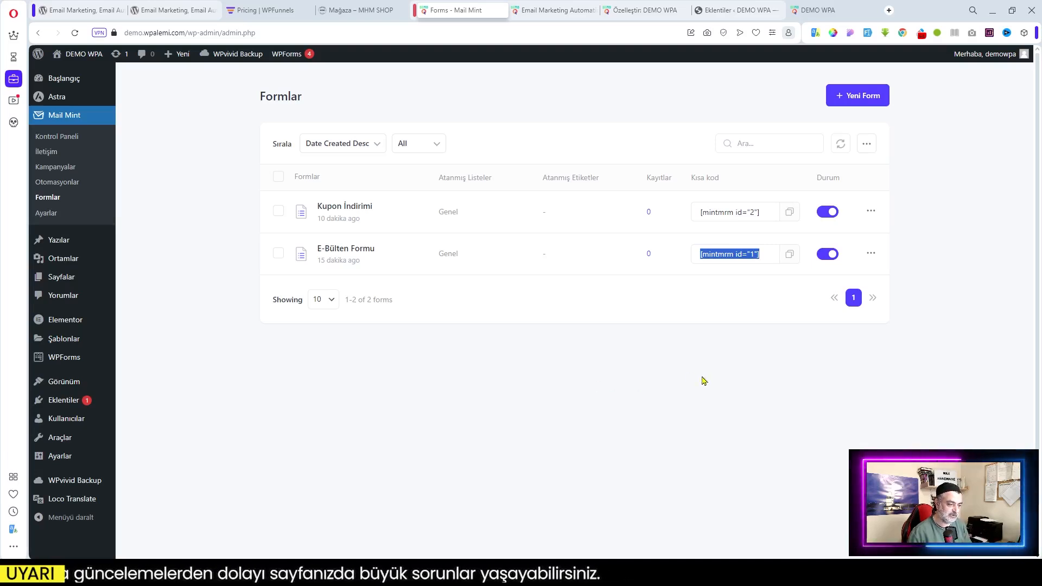
click(661, 360)
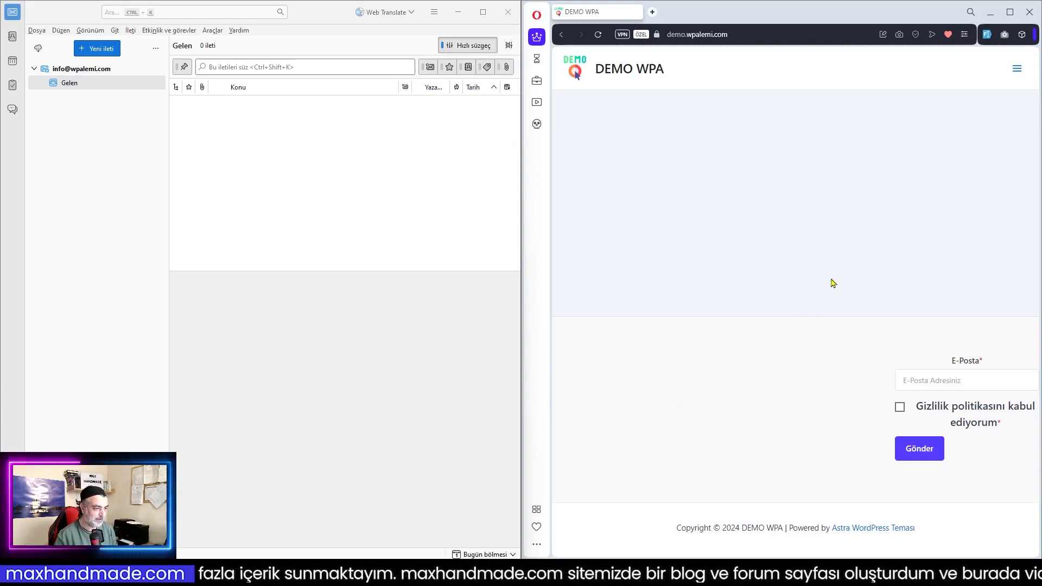
Submit the footer form with the autofilled address and privacy consent, then open the confirmation e-mail
click(967, 383)
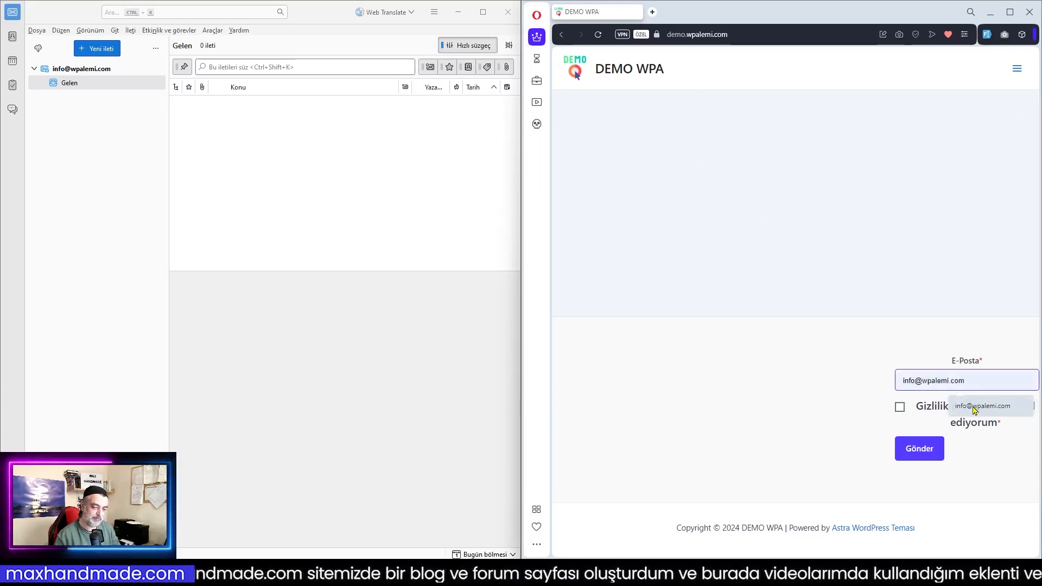
click(974, 407)
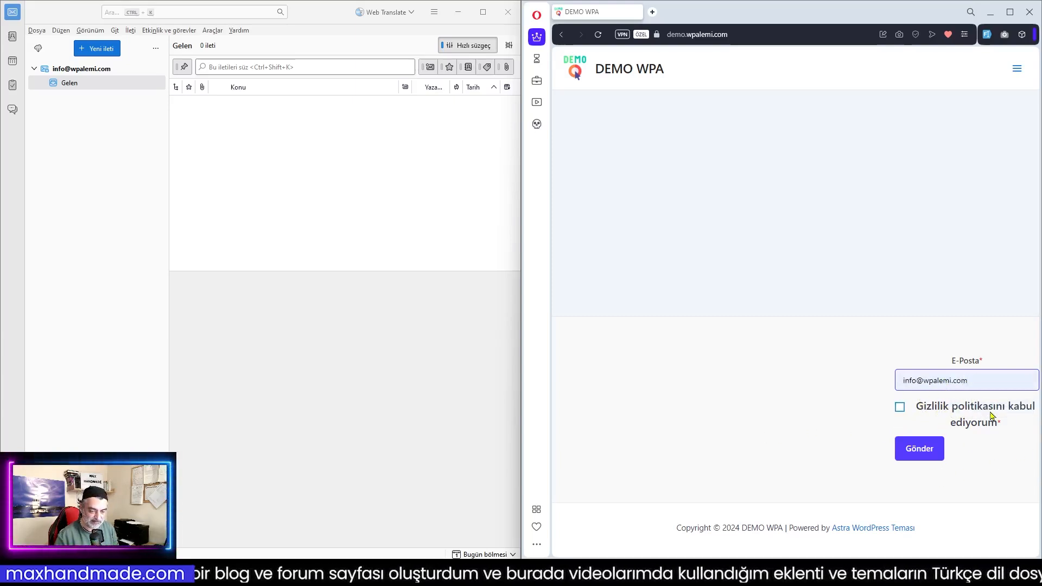
click(900, 408)
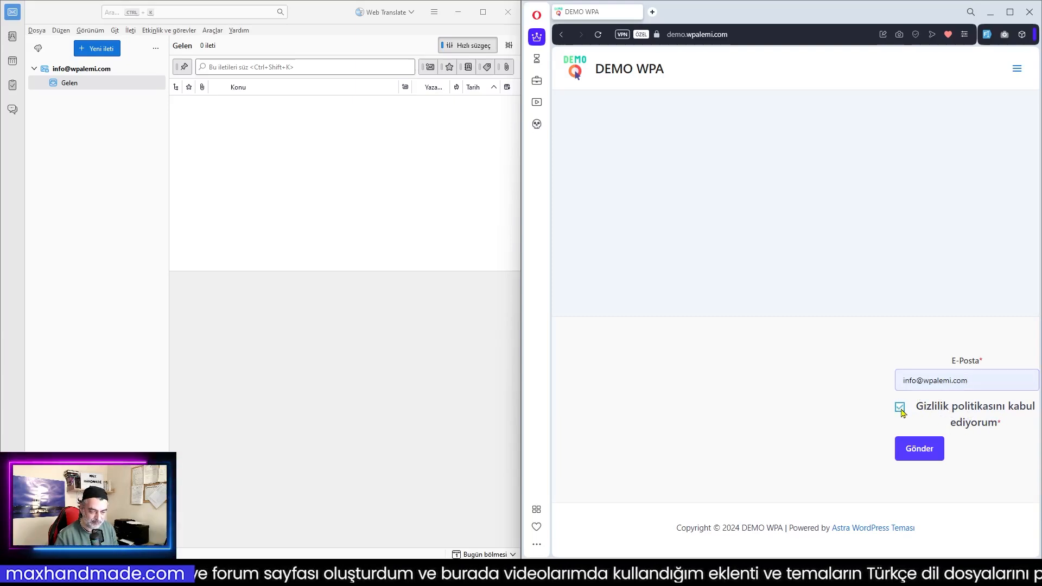
click(921, 455)
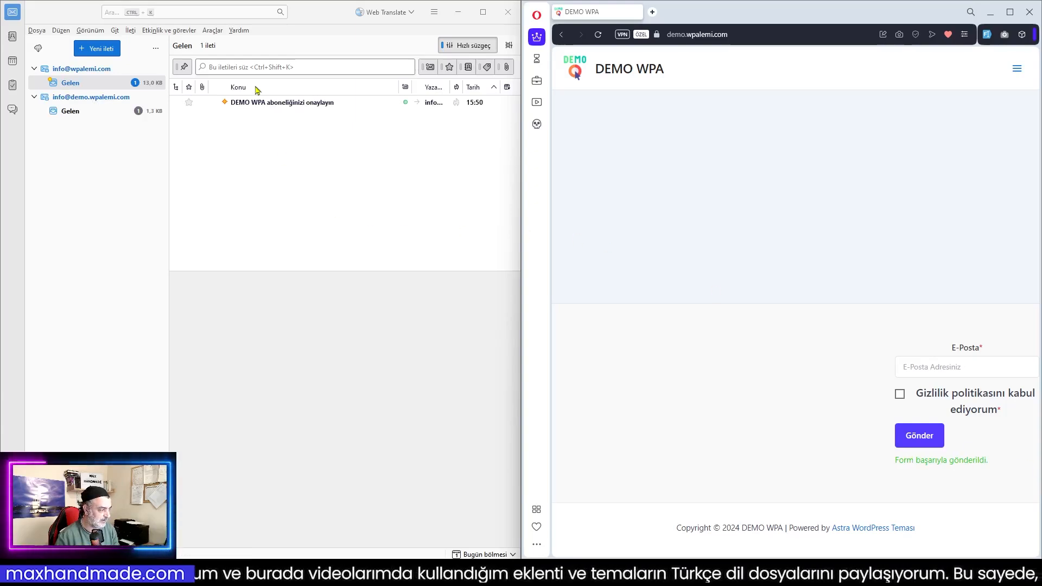
click(276, 103)
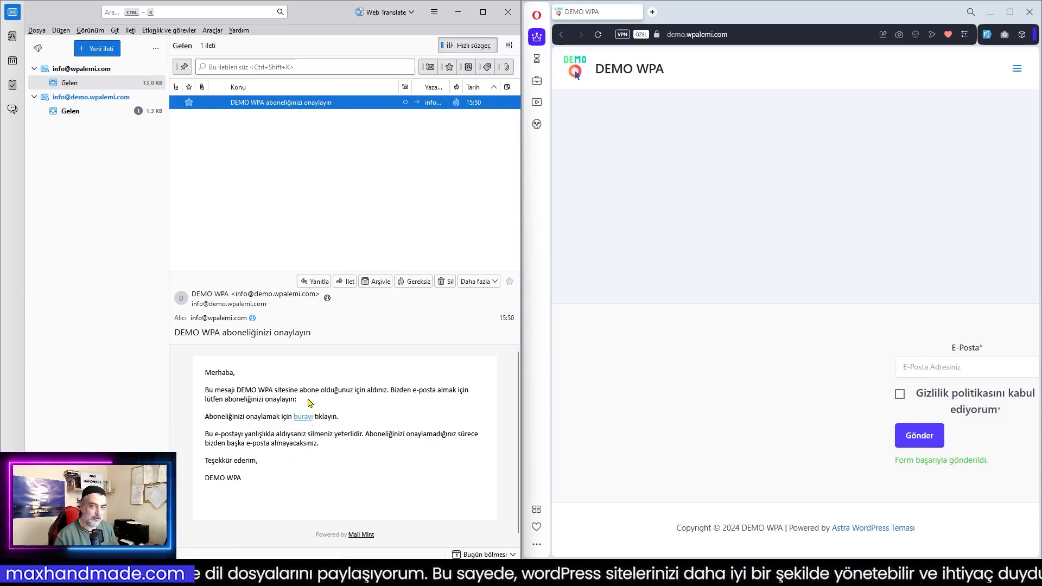
Open the 'New message from Mail Mint' notification in the second account's inbox
click(83, 116)
click(277, 104)
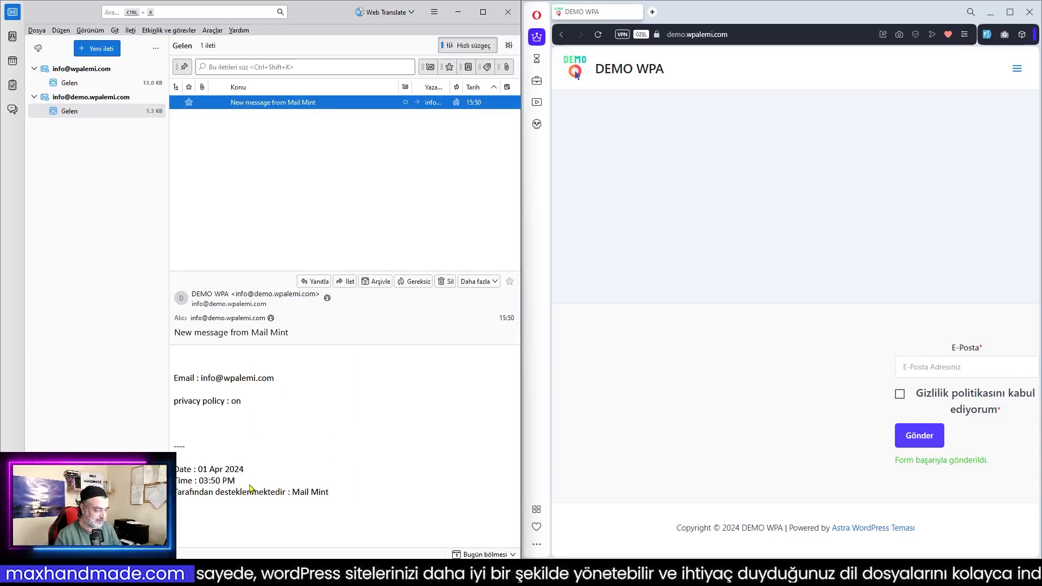
click(332, 408)
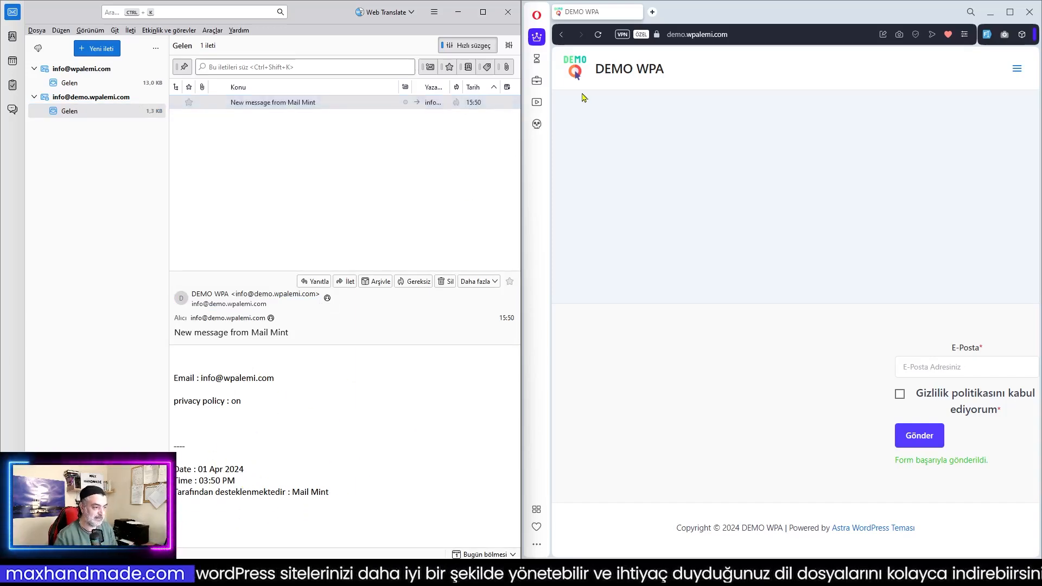
Bring the Mail Mint dashboard window back to the front
mouse_move(617, 573)
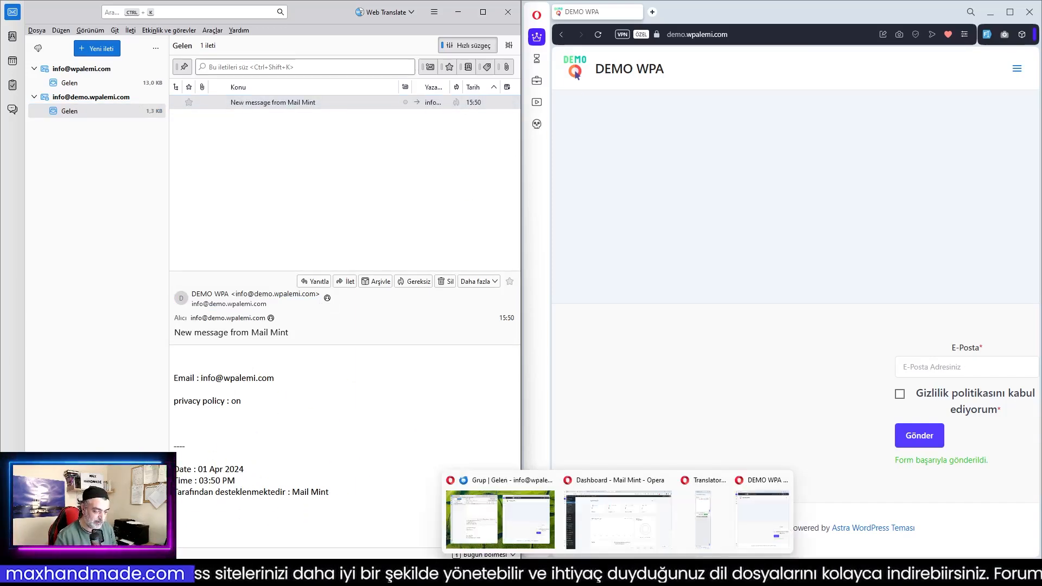
click(639, 382)
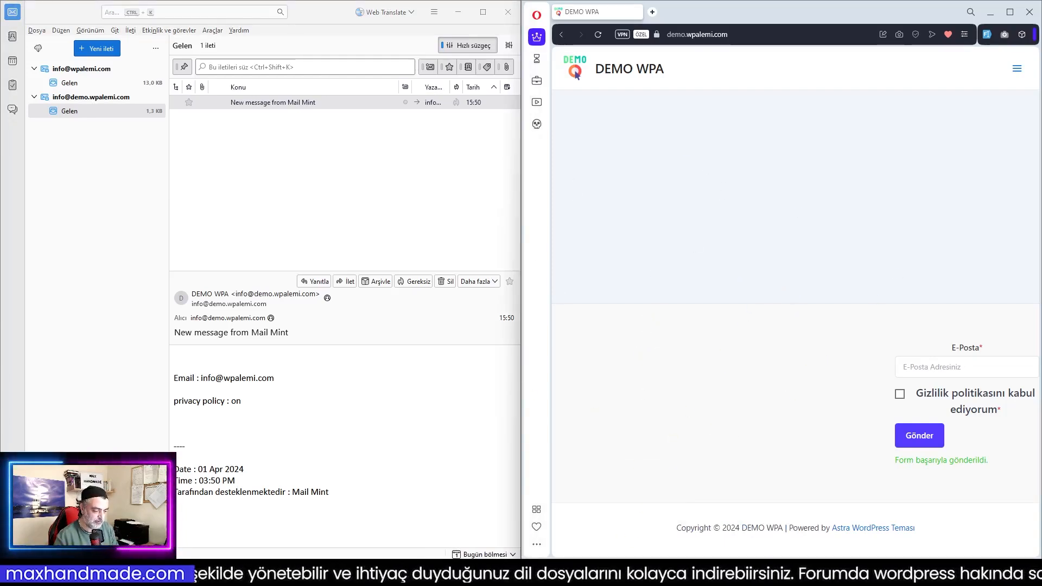
mouse_move(618, 572)
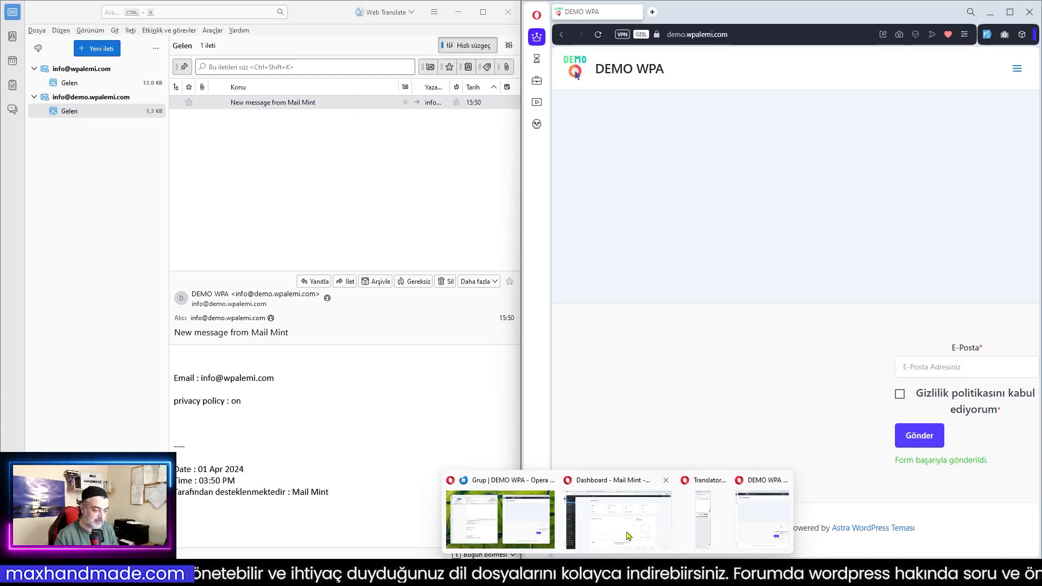
click(618, 518)
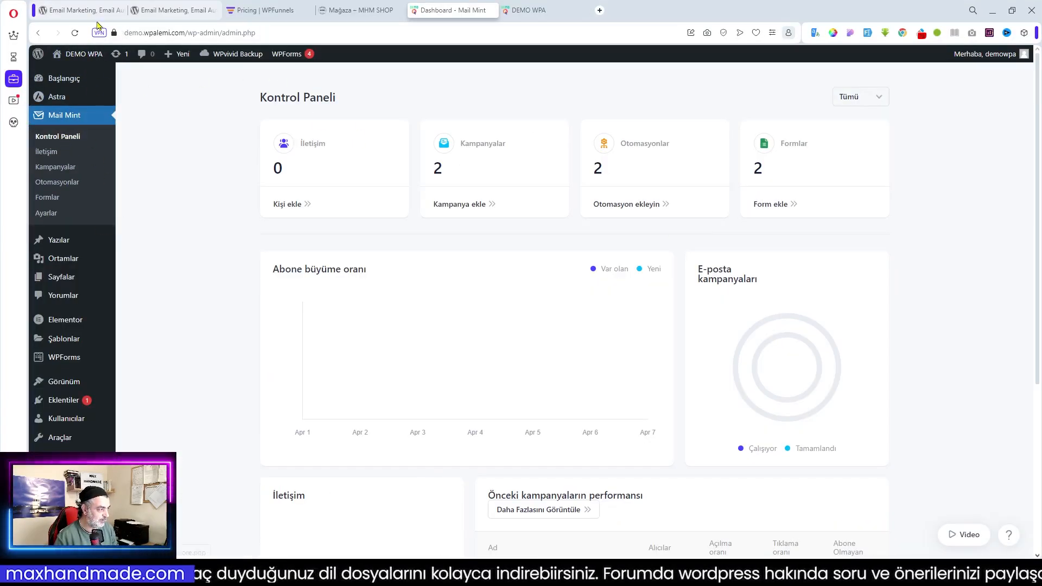
Reload the dashboard and the Otomasyonlar list, then minimize the browser
click(74, 34)
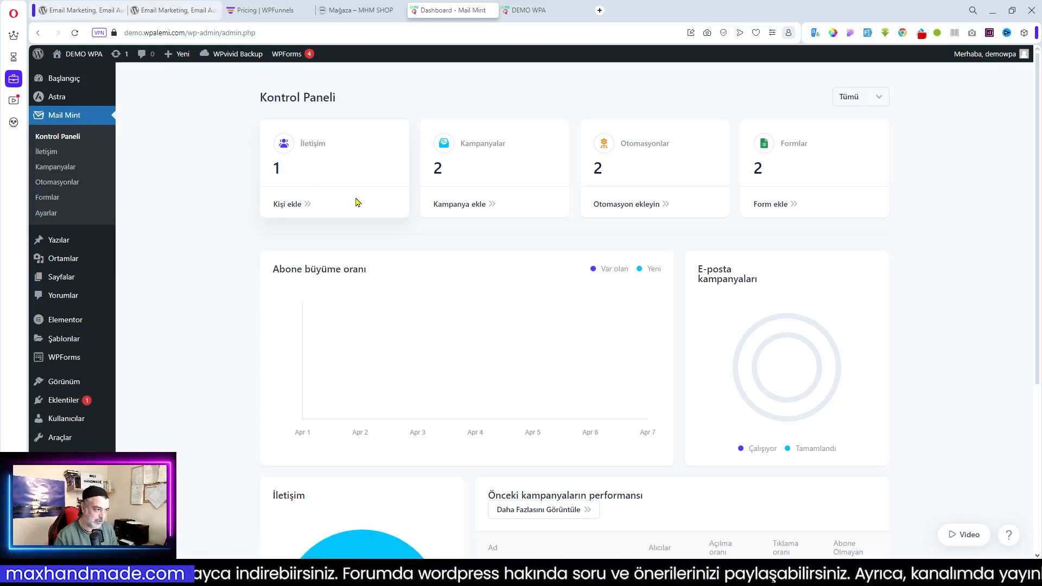
click(54, 182)
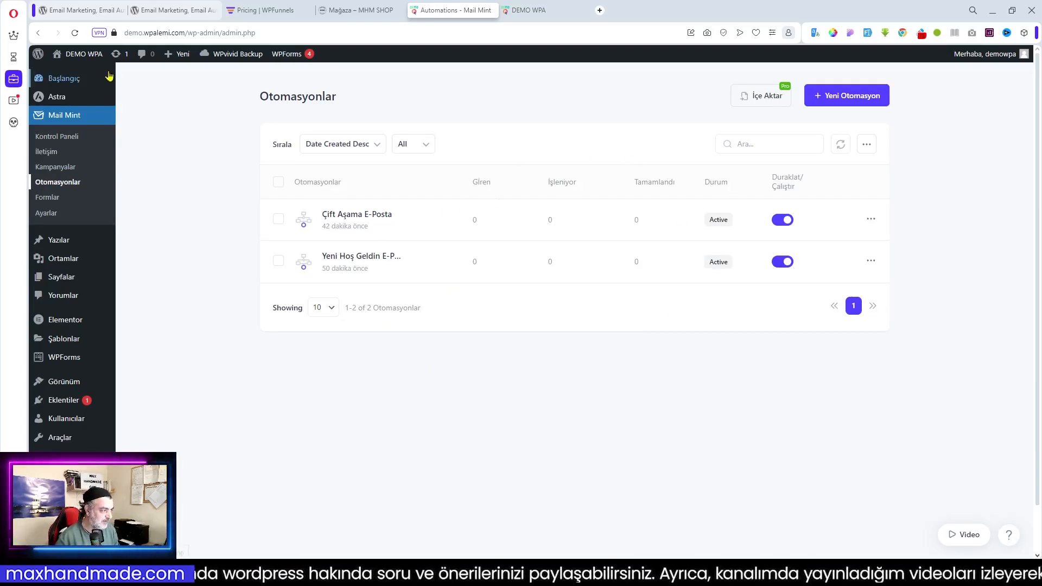
click(75, 33)
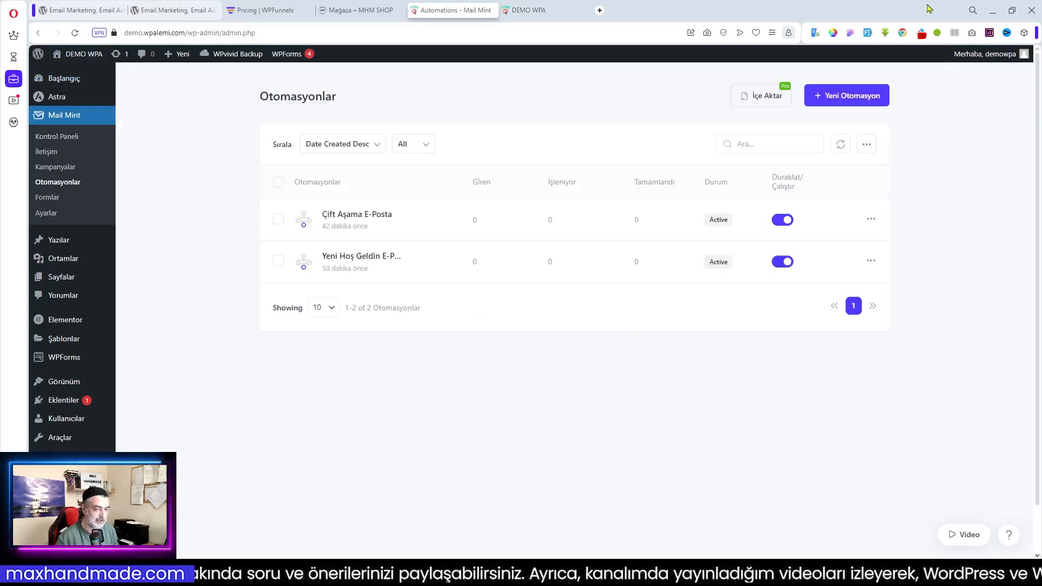
click(992, 10)
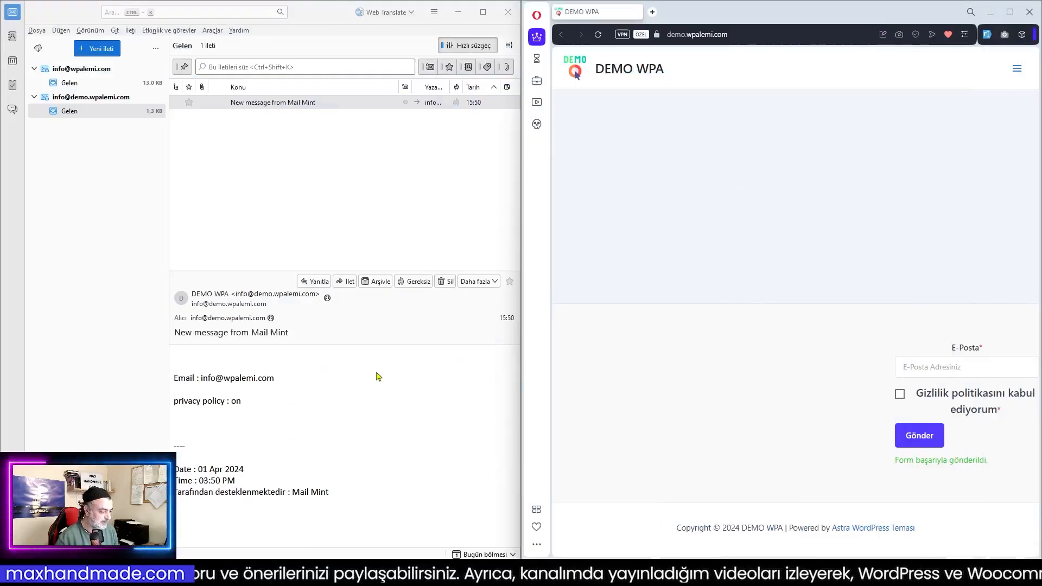
Confirm the subscription via the 'burayı' link in the DEMO WPA e-mail, then return to automations
click(61, 83)
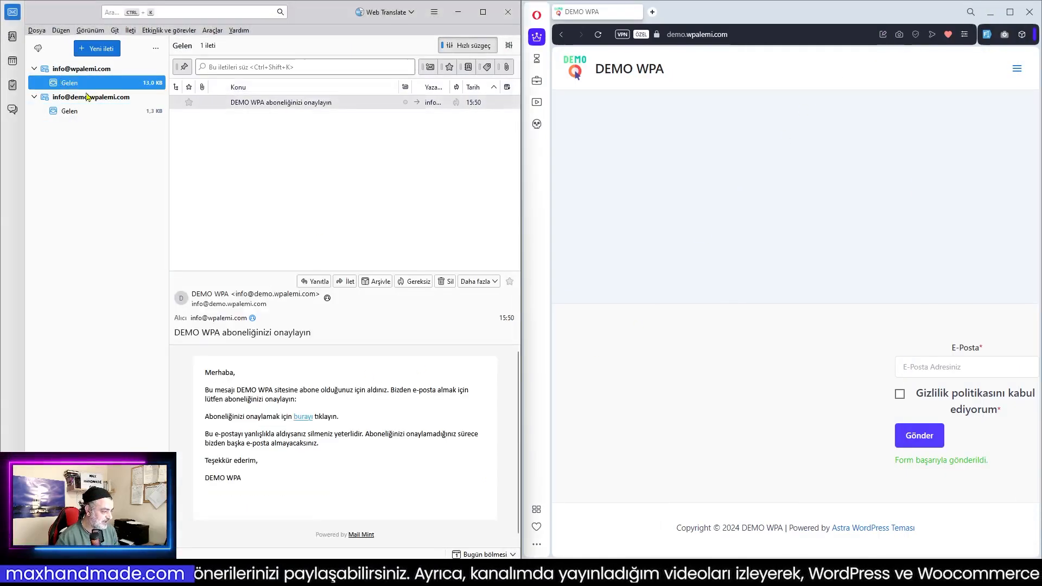
click(302, 417)
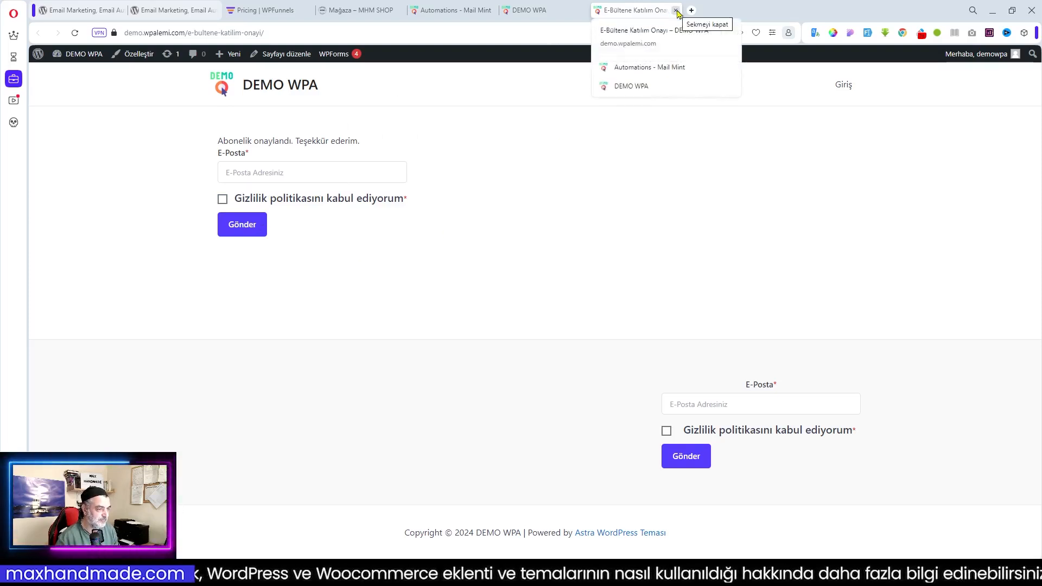
click(675, 11)
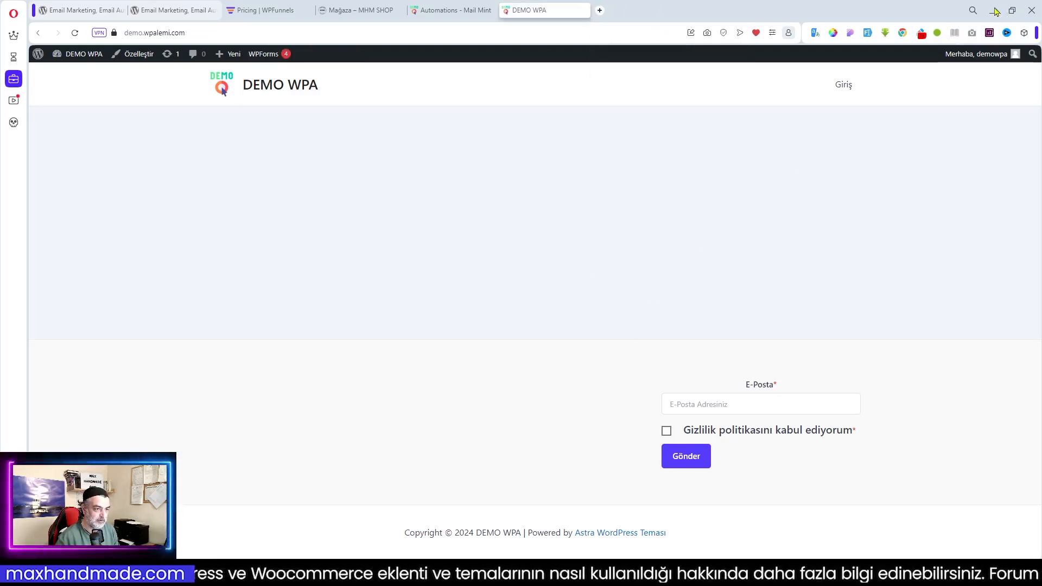
click(454, 10)
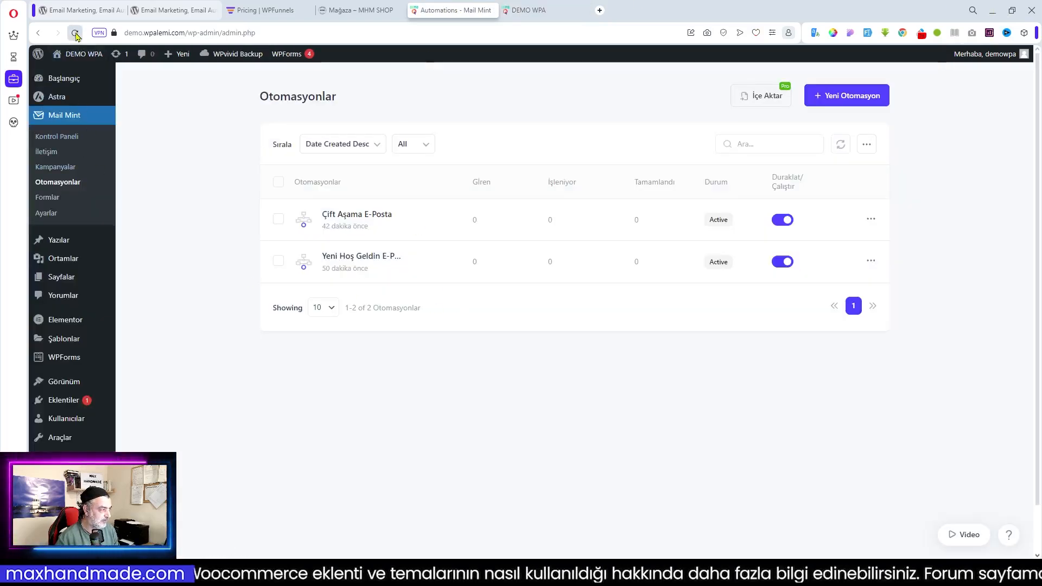
Review the new subscriber in the Kontrol Paneli growth and contacts charts, then minimize the browser
click(75, 33)
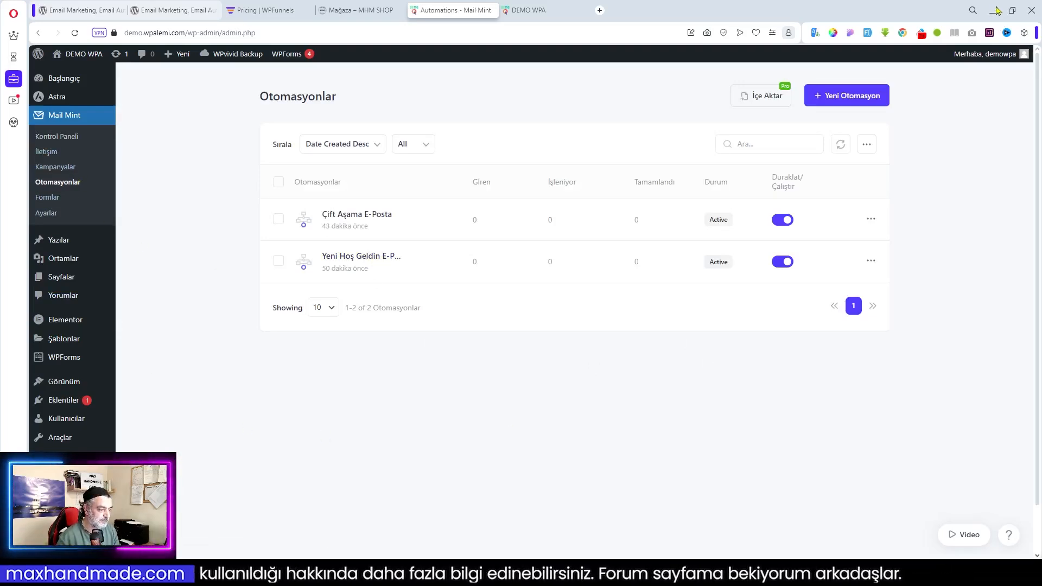
click(53, 137)
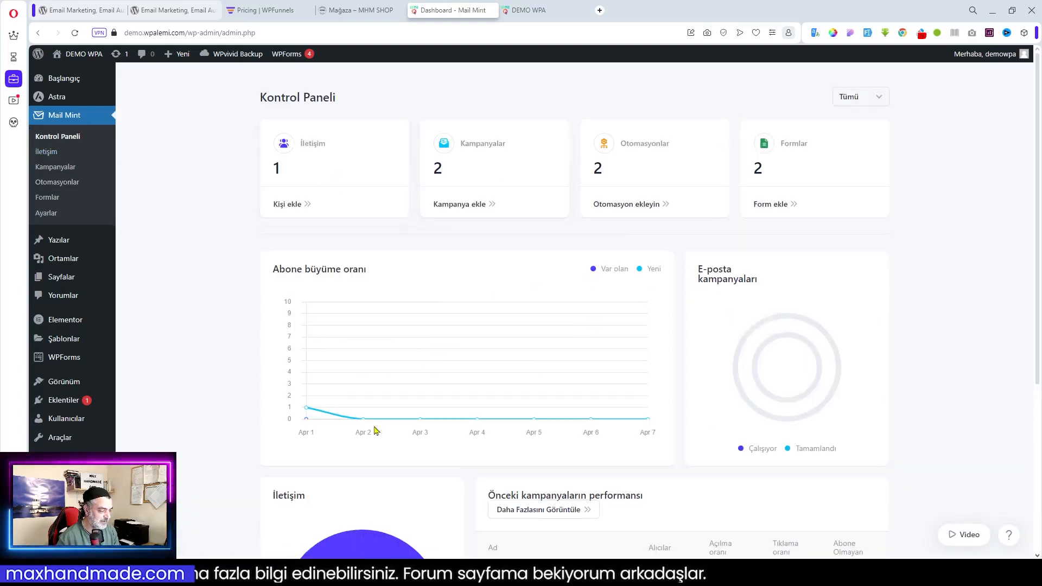
scroll(532, 429, down, 5)
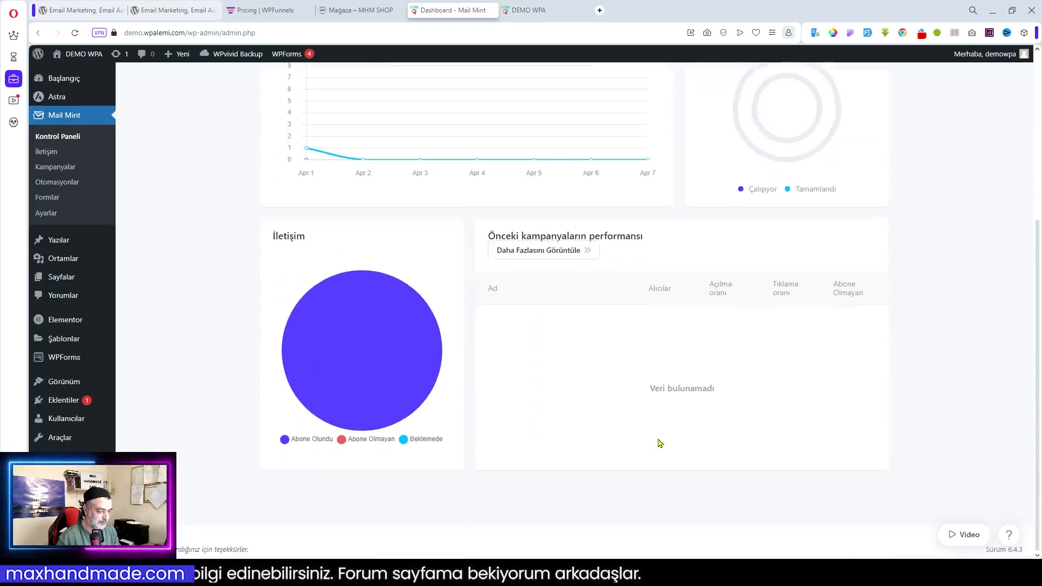
scroll(791, 242, up, 5)
click(992, 10)
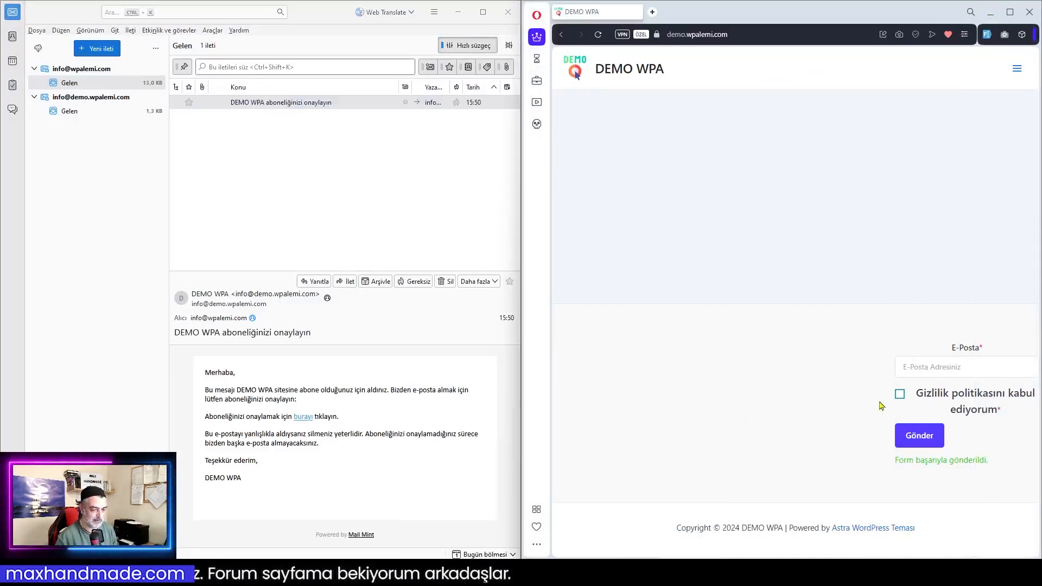
Check the İletişim list showing one subscribed contact and the Otomasyonlar list, then minimize
mouse_move(619, 575)
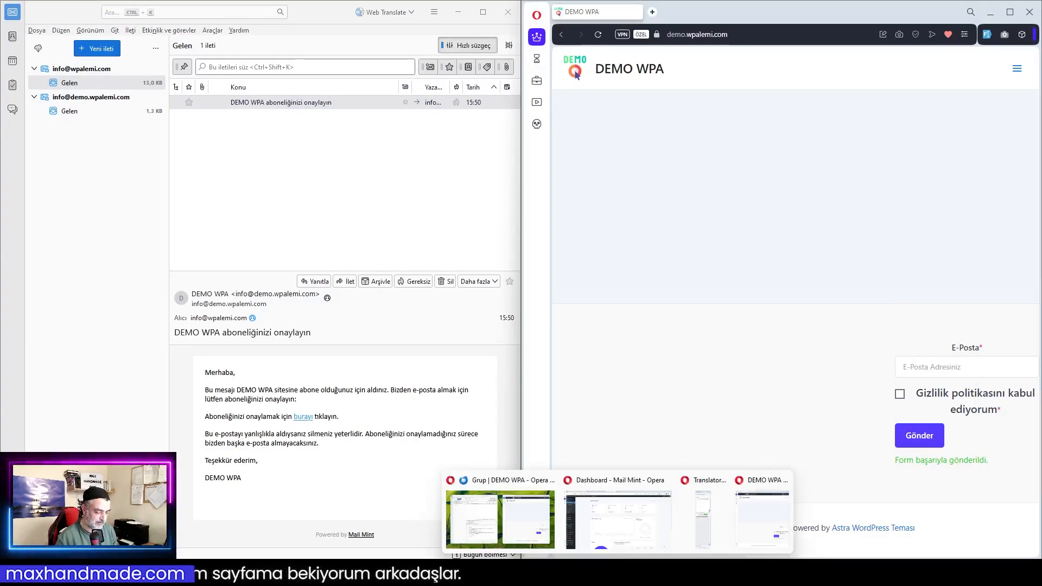
click(615, 533)
click(294, 203)
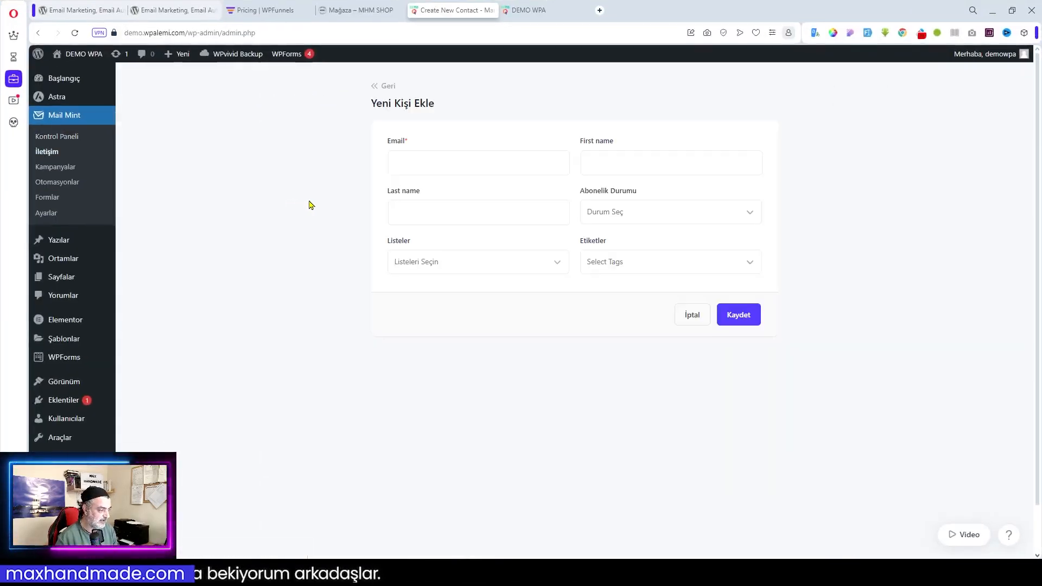
click(52, 153)
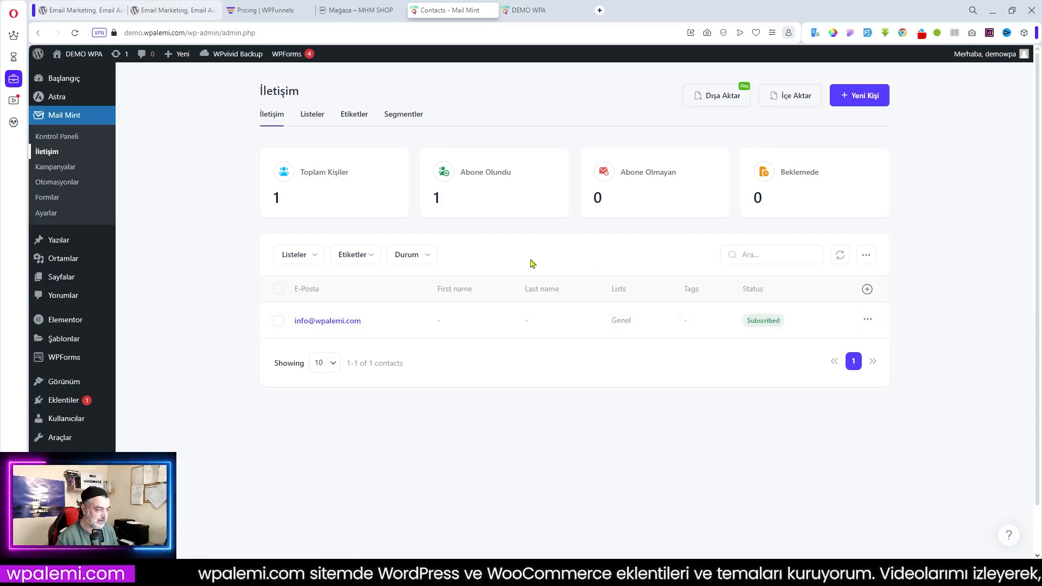
click(58, 182)
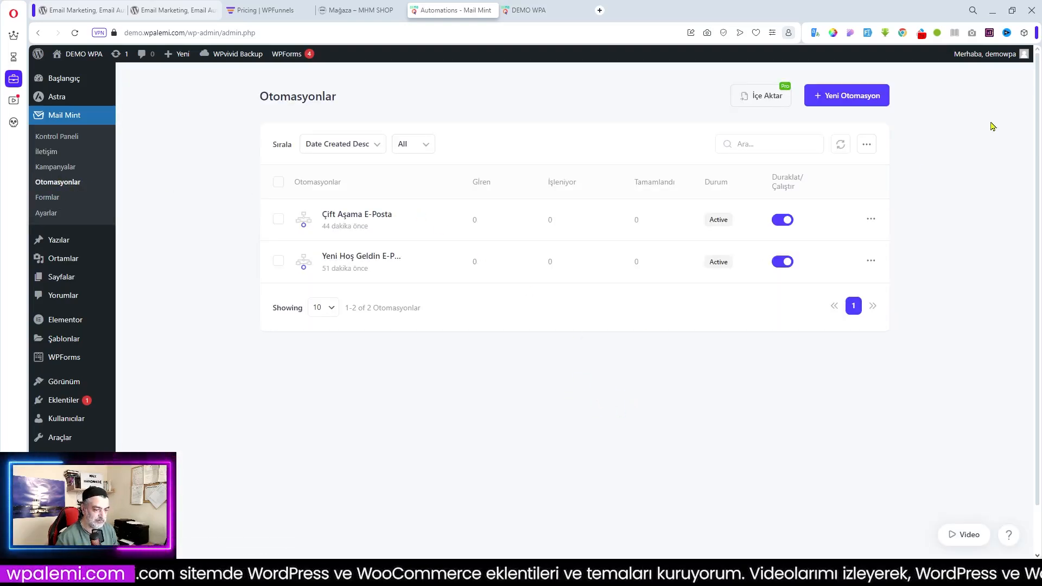
click(992, 11)
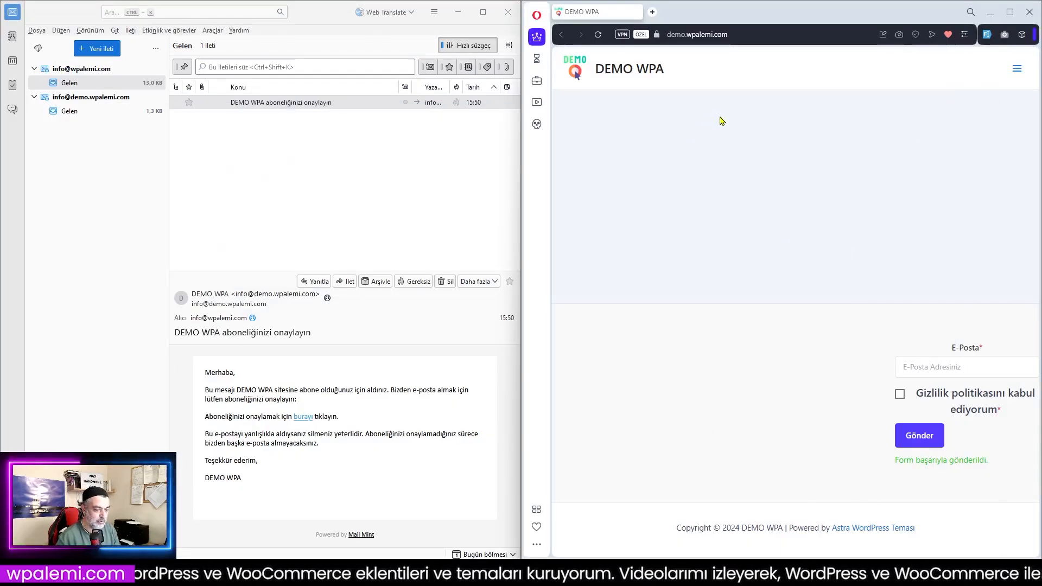
Navigate from the site menu through the login page to the account registration form
click(942, 367)
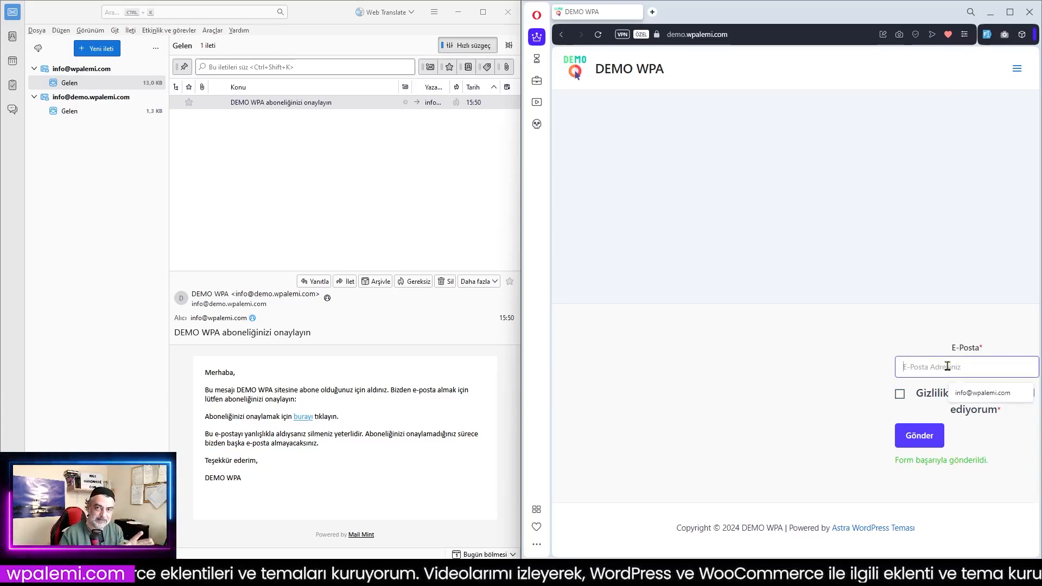
click(1016, 70)
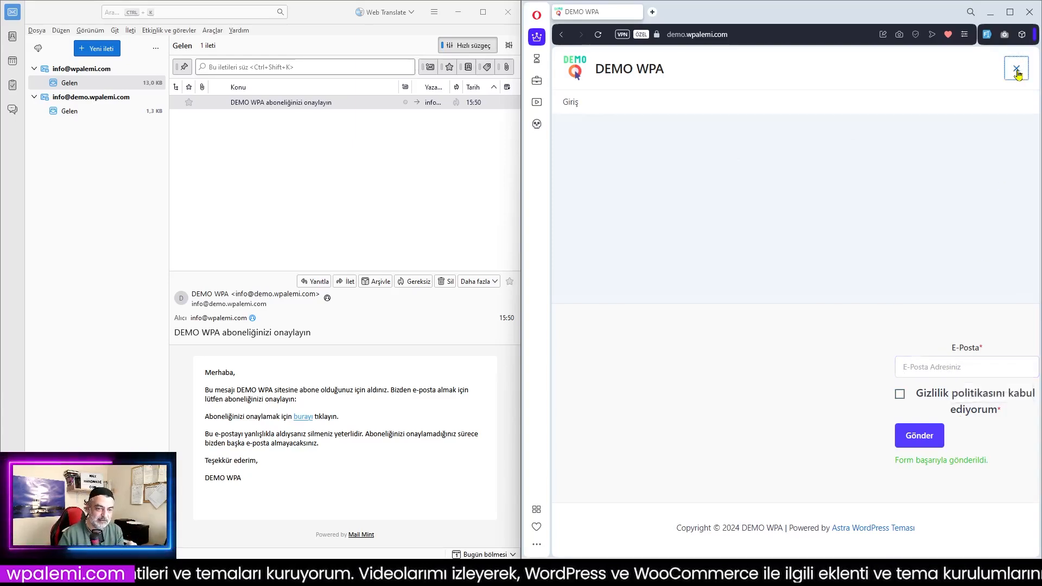
click(569, 102)
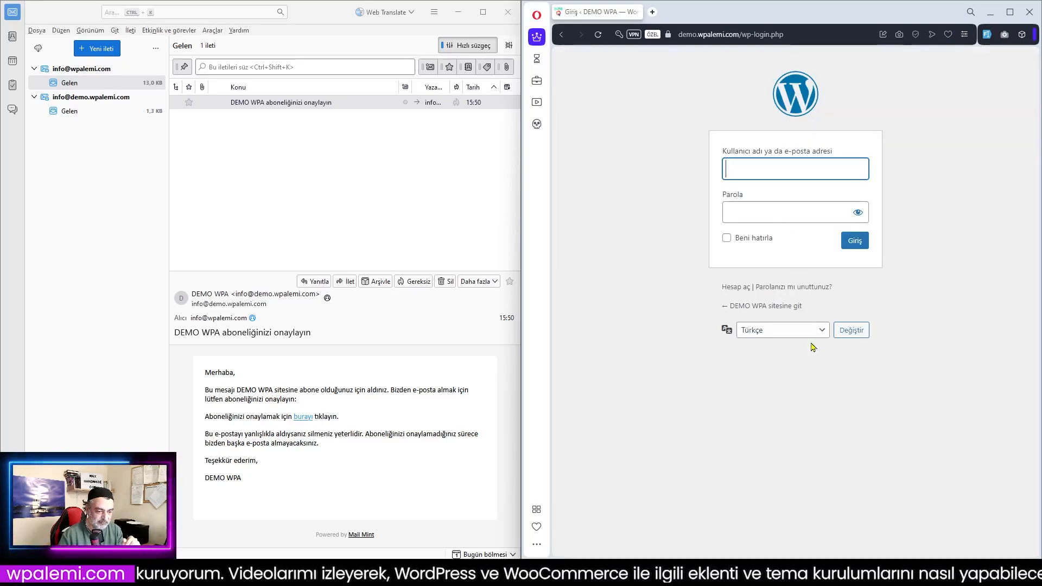
click(735, 292)
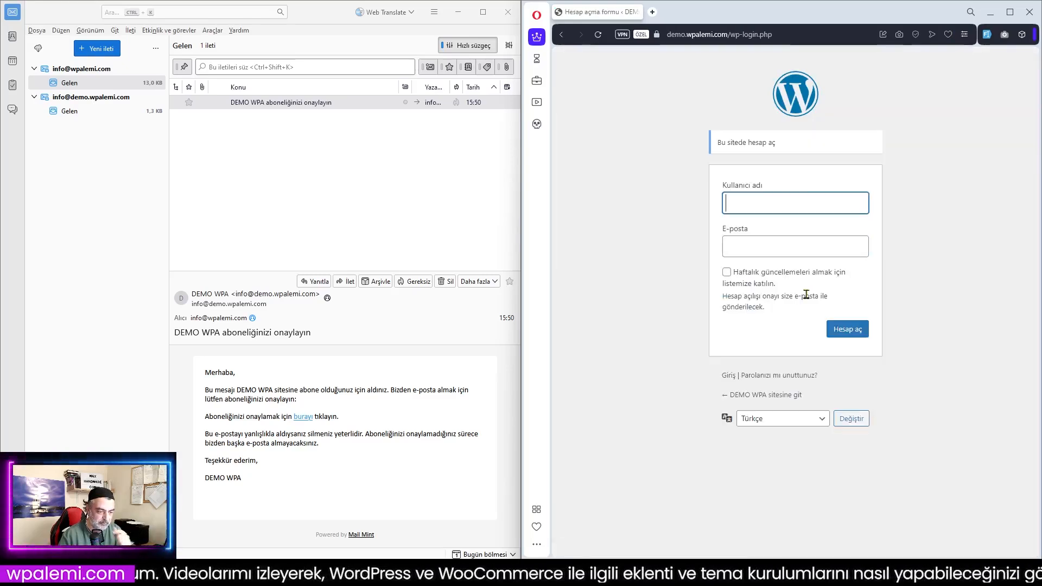
Register with a username and the test e-mail, opting in to weekly updates, via Hesap aç
click(739, 205)
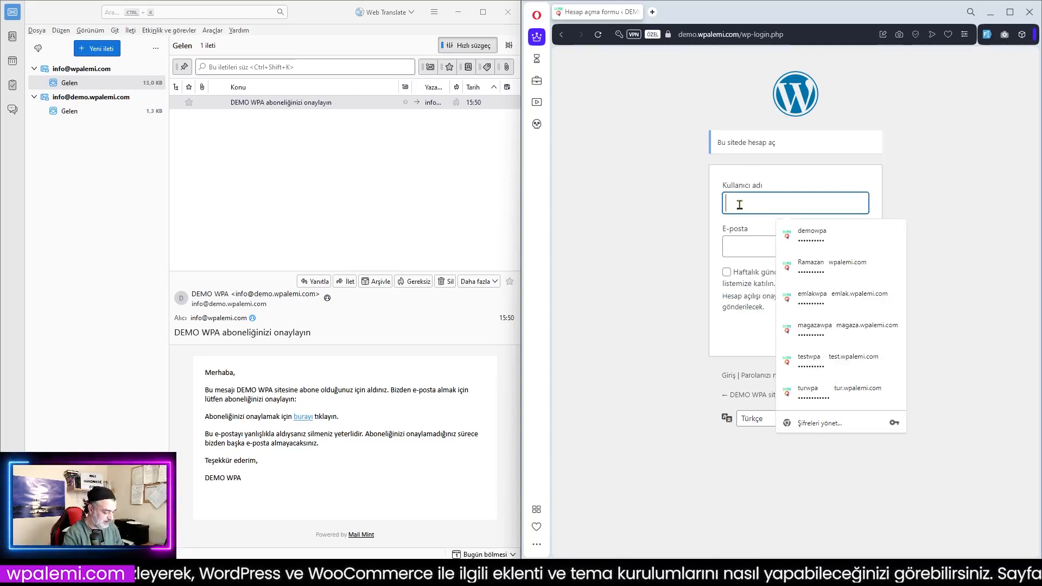
text(Test)
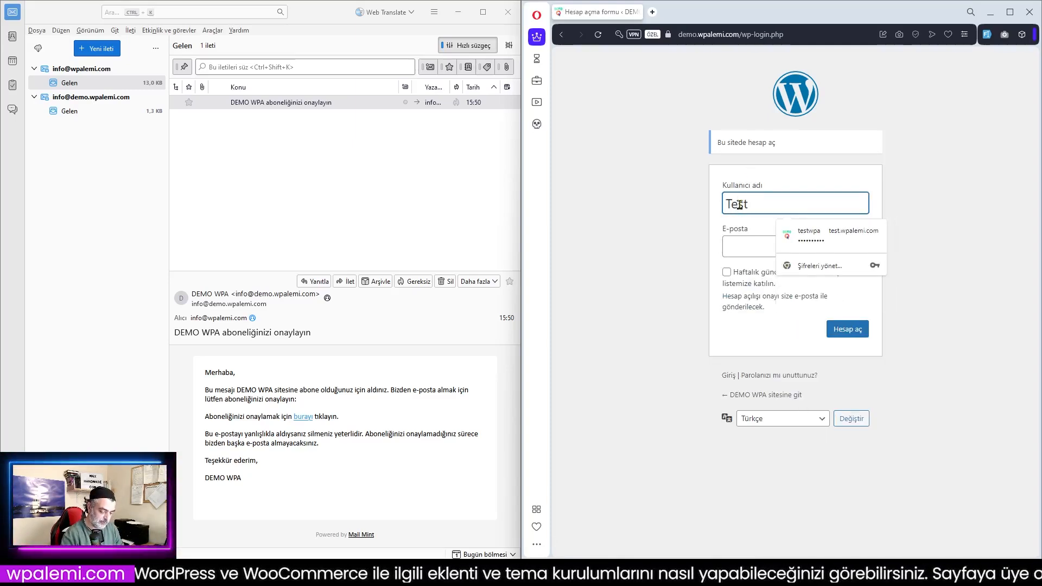
click(755, 252)
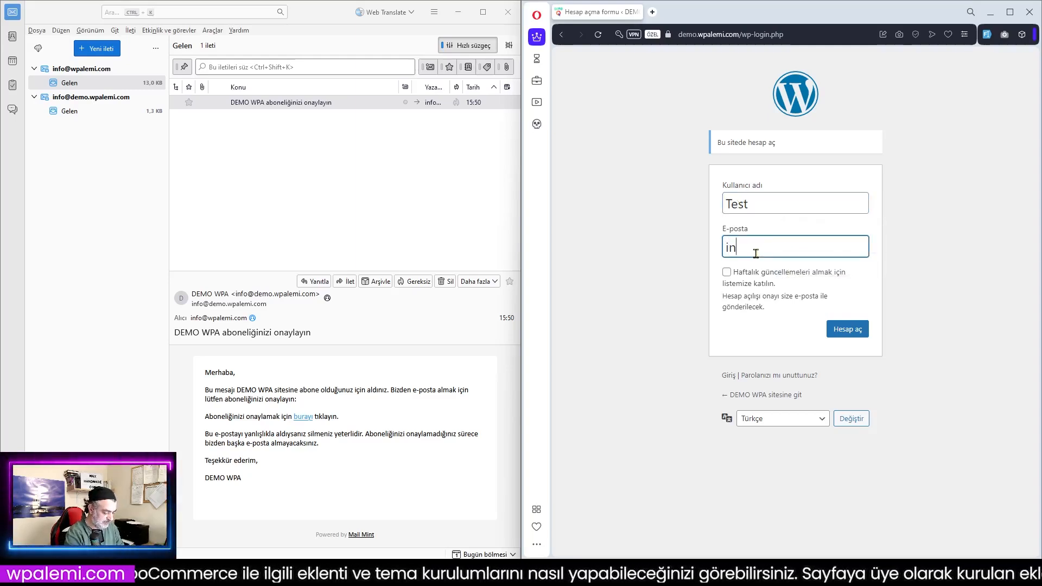
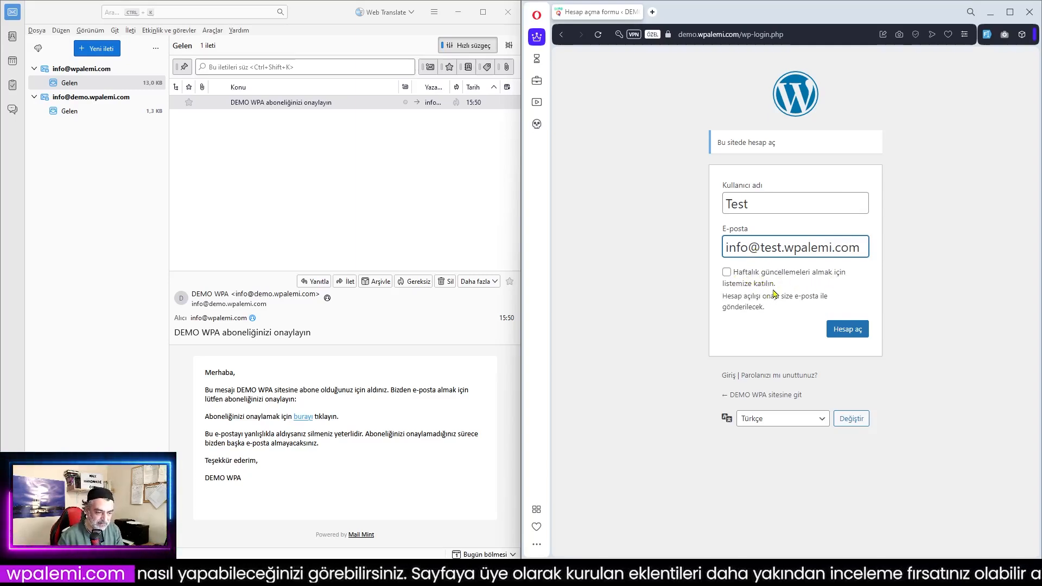
click(726, 273)
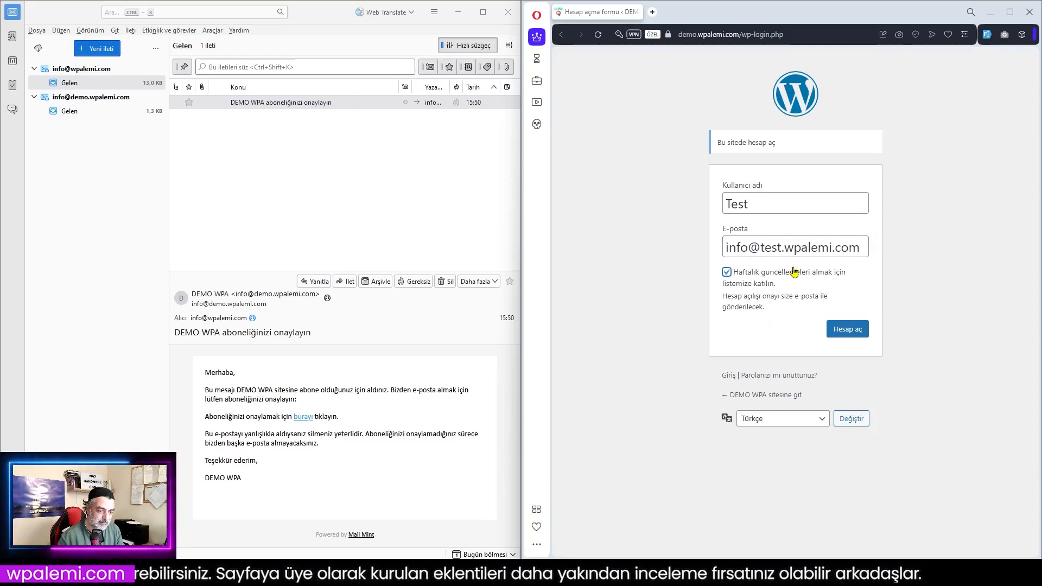
click(851, 332)
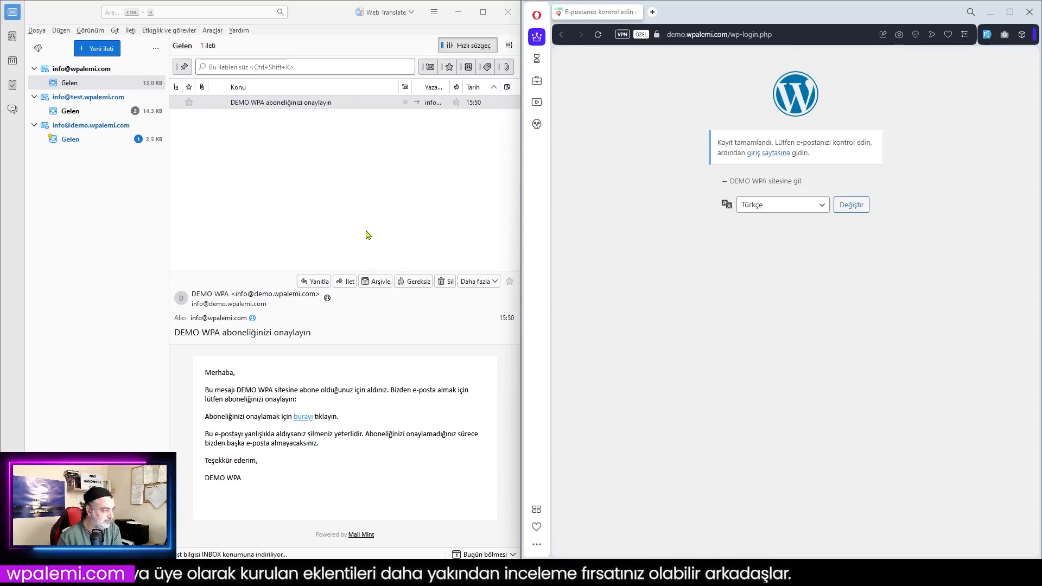
Read the new-account mails in the demo and test inboxes, then follow the confirmation e-mail's 'burayı' link
click(71, 139)
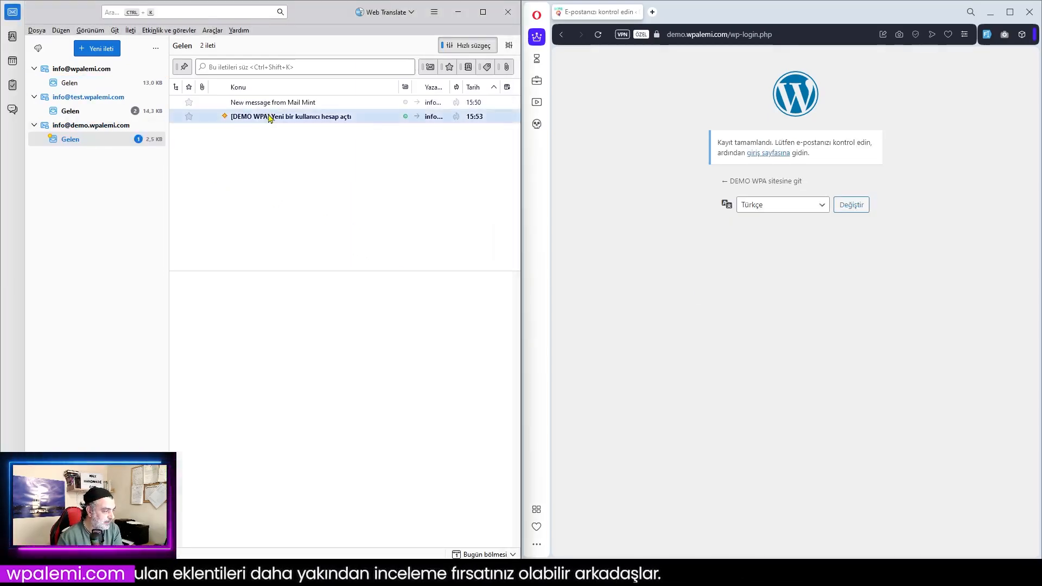
click(270, 118)
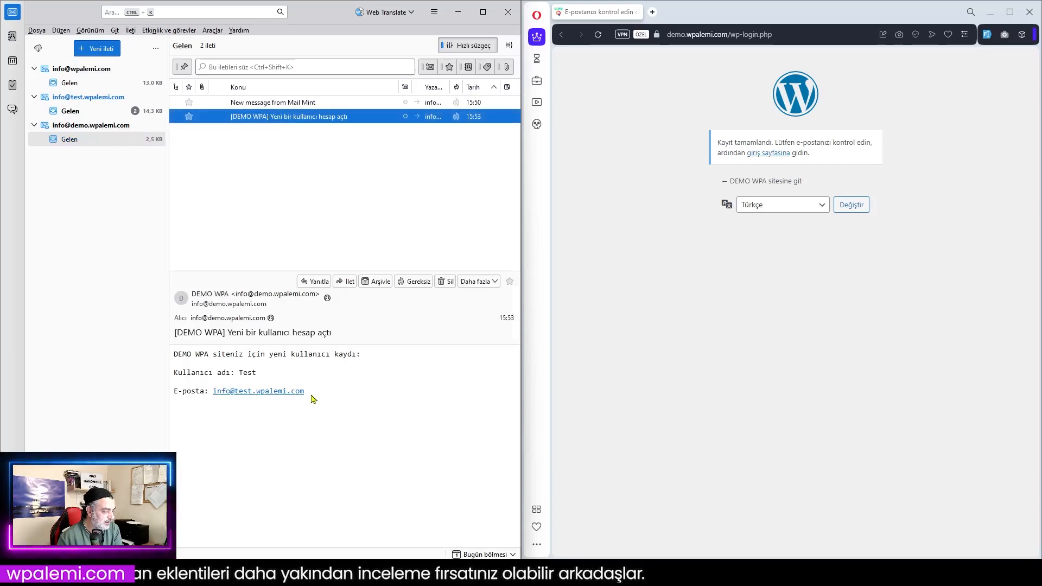
click(75, 111)
click(281, 104)
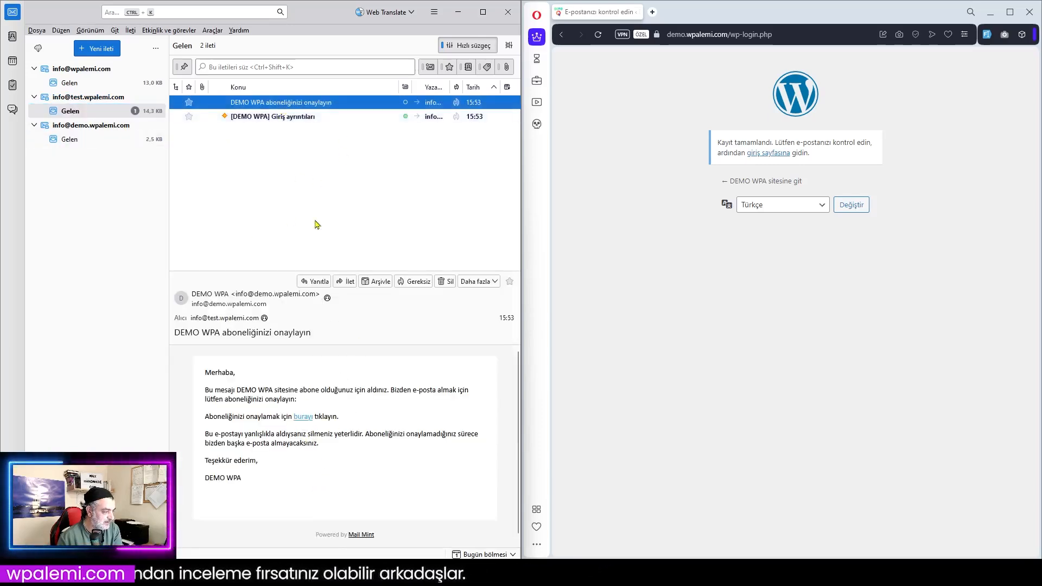
click(282, 118)
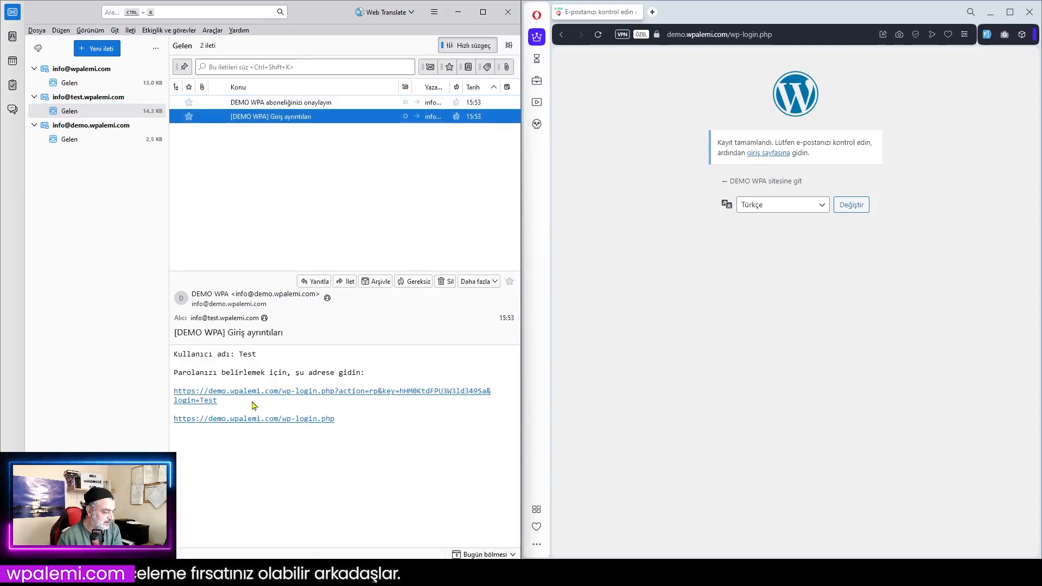
click(305, 104)
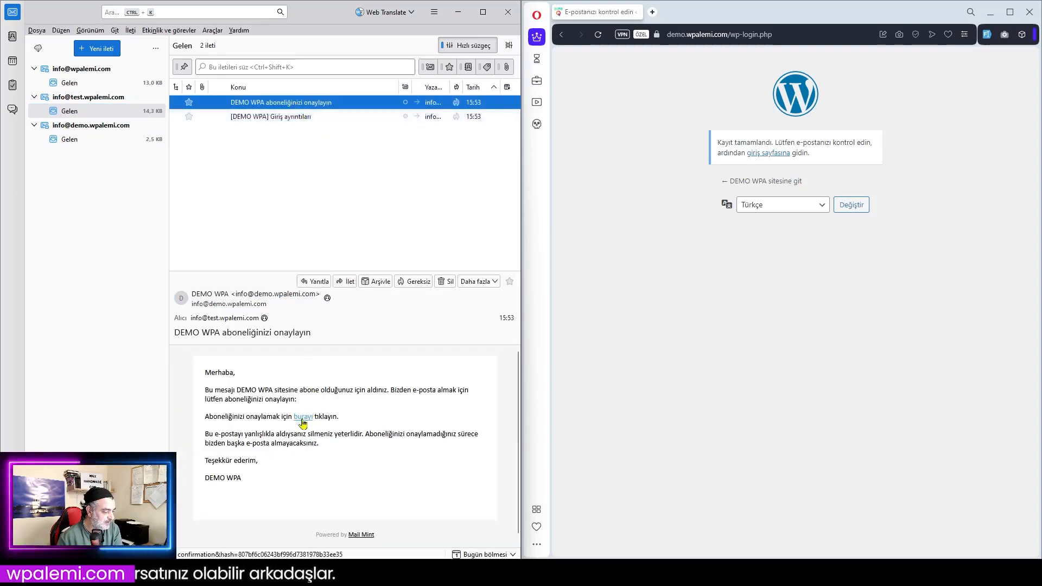
click(303, 418)
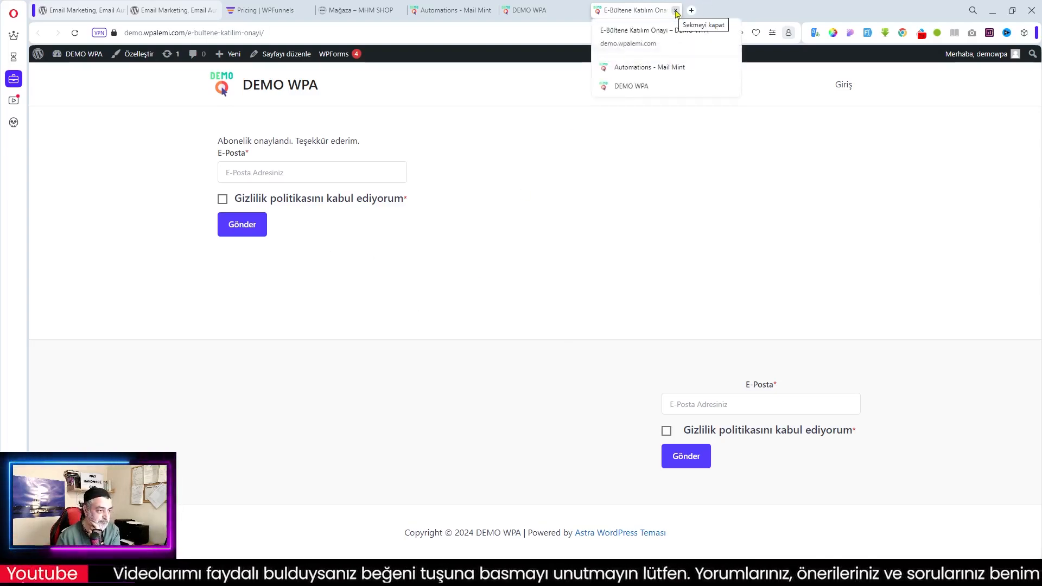
Close the 'Abonelik onaylandı' page, refresh the Mail Mint automations list, then minimize Opera
click(675, 10)
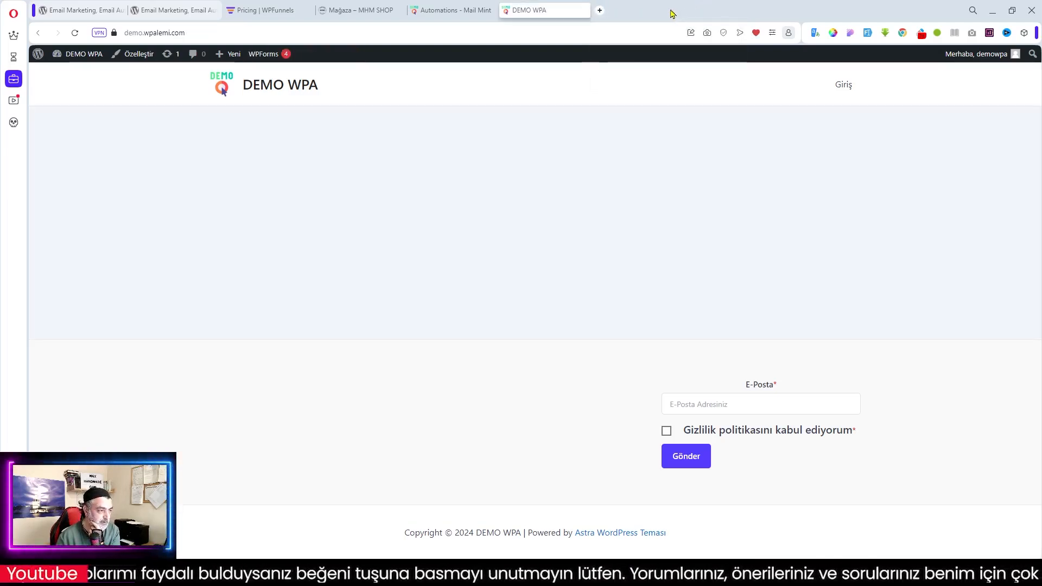
click(448, 12)
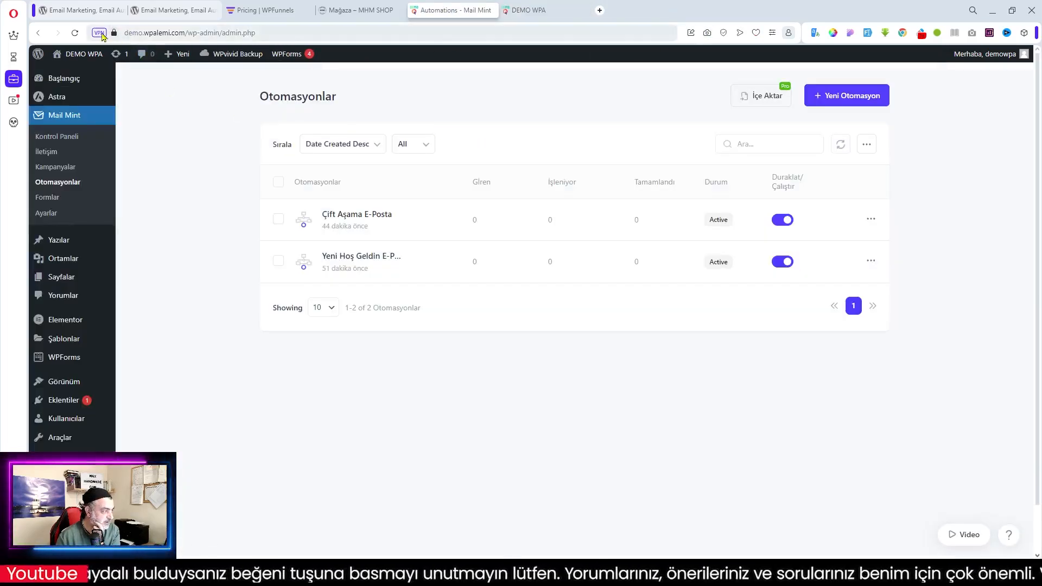
click(75, 33)
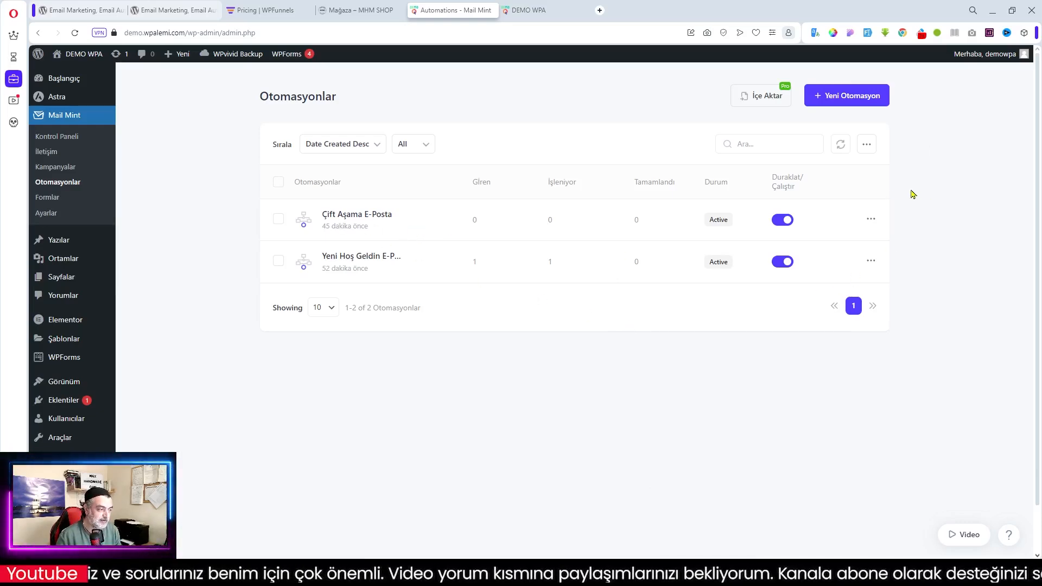
click(993, 13)
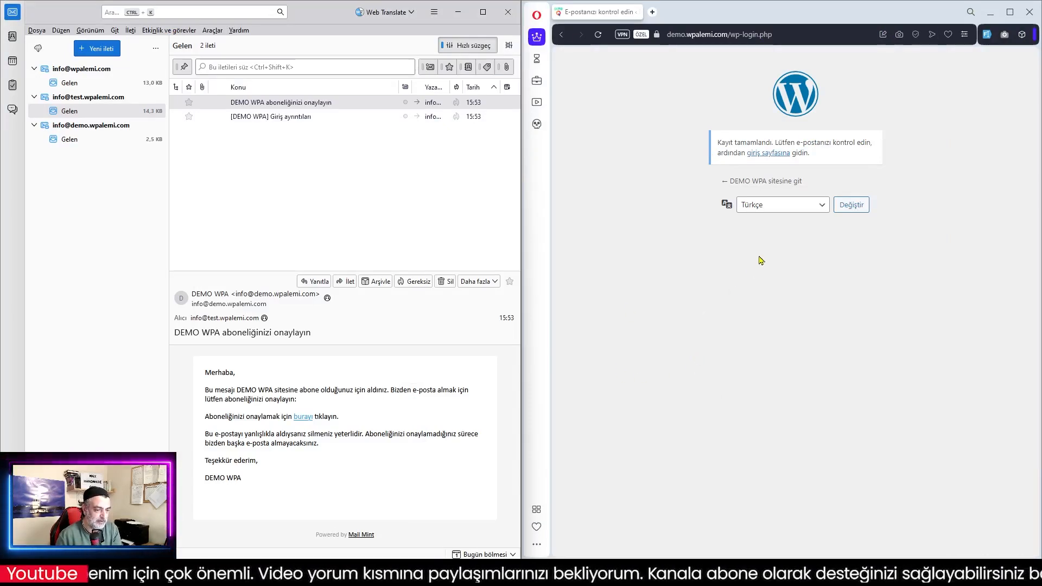
Visit the DEMO WPA login and home pages, then check 'Yeni Hoş Geldin E-Posta' shows 1 completed
click(766, 156)
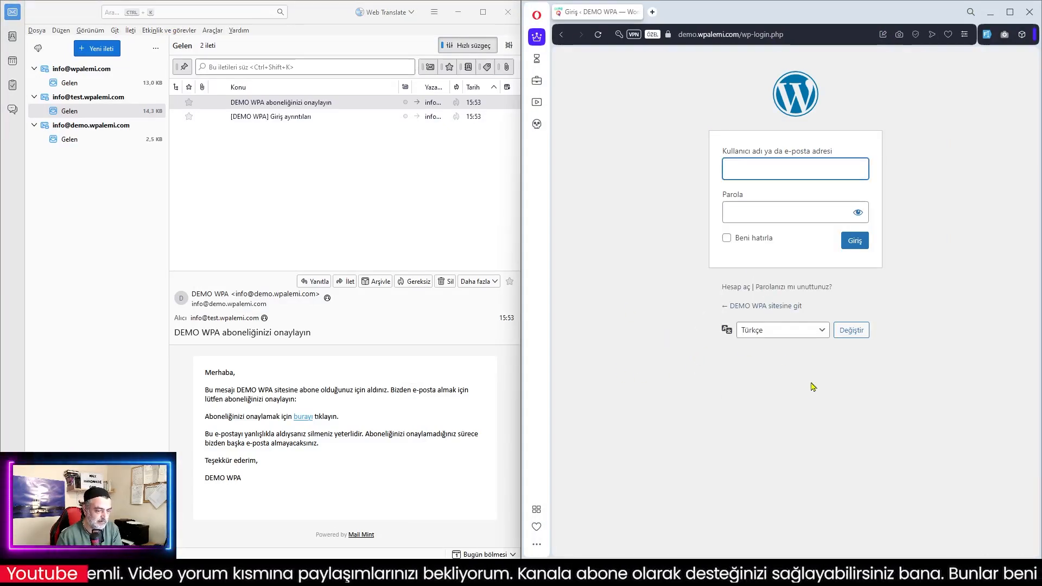
click(762, 307)
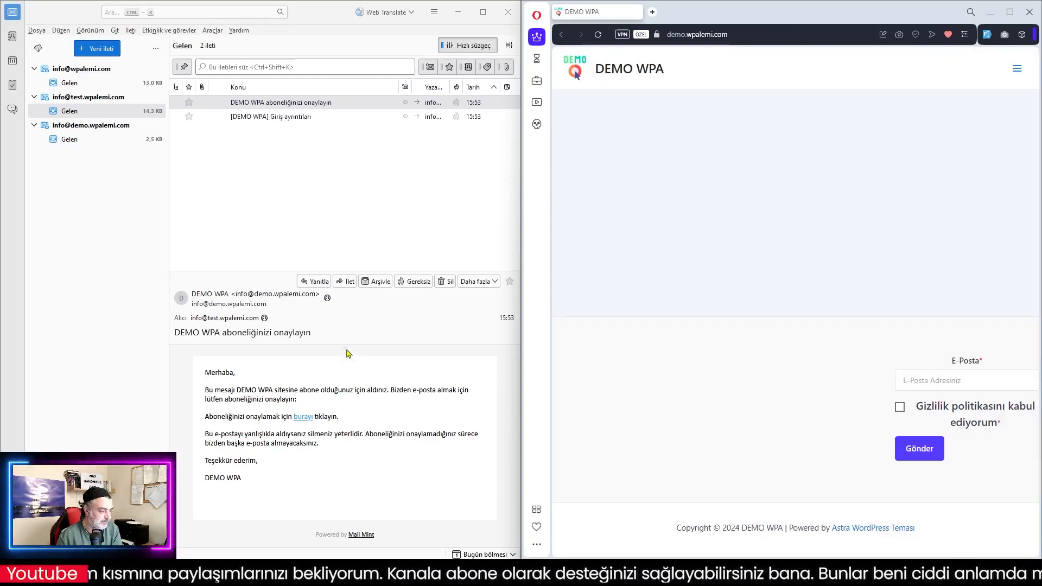
click(283, 227)
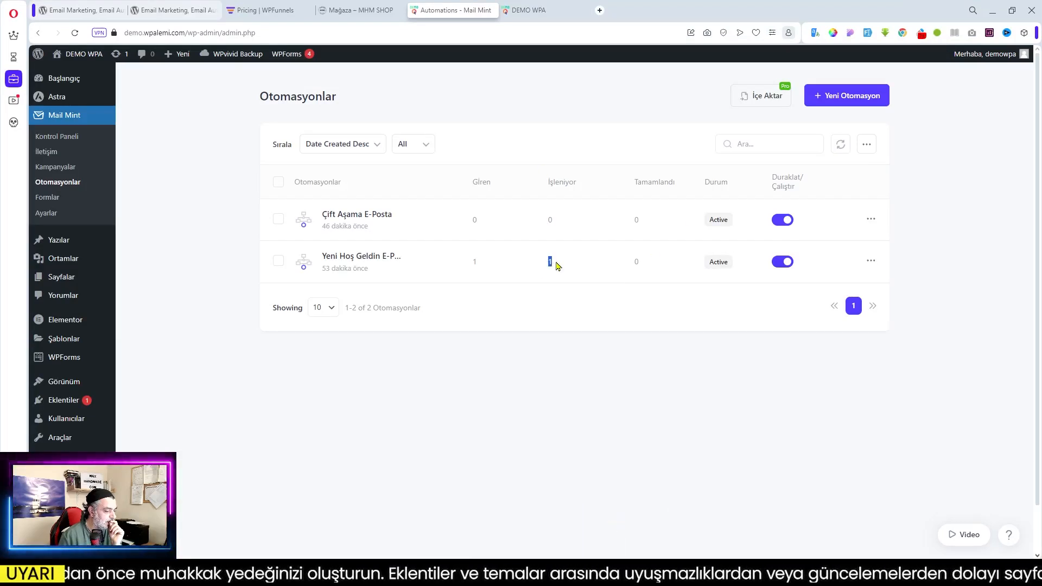
double_click(635, 261)
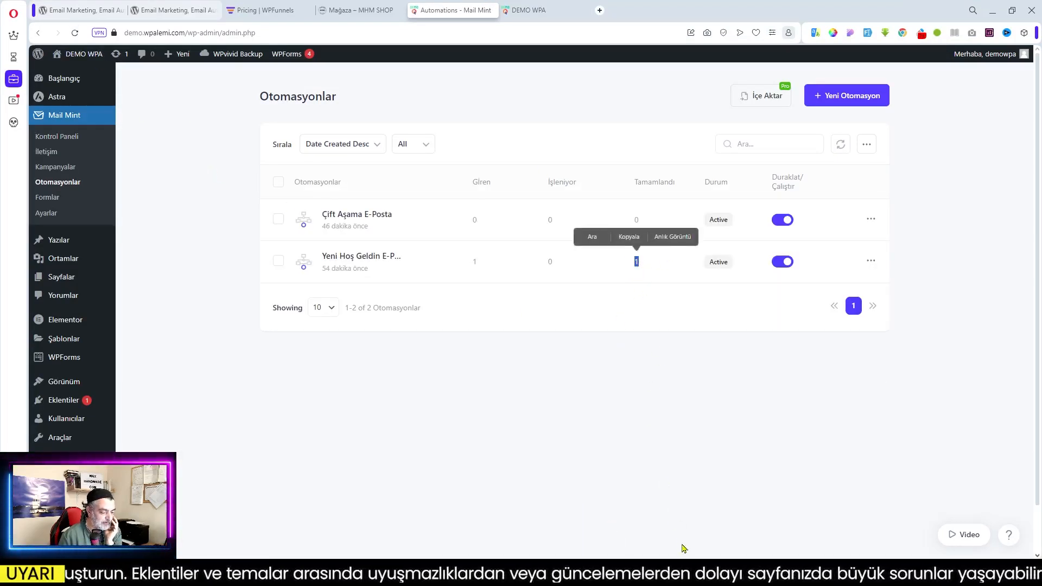
Open the first 'Sitemize Hoş Geldin' e-mail, load its blocked images and scroll through it
click(990, 10)
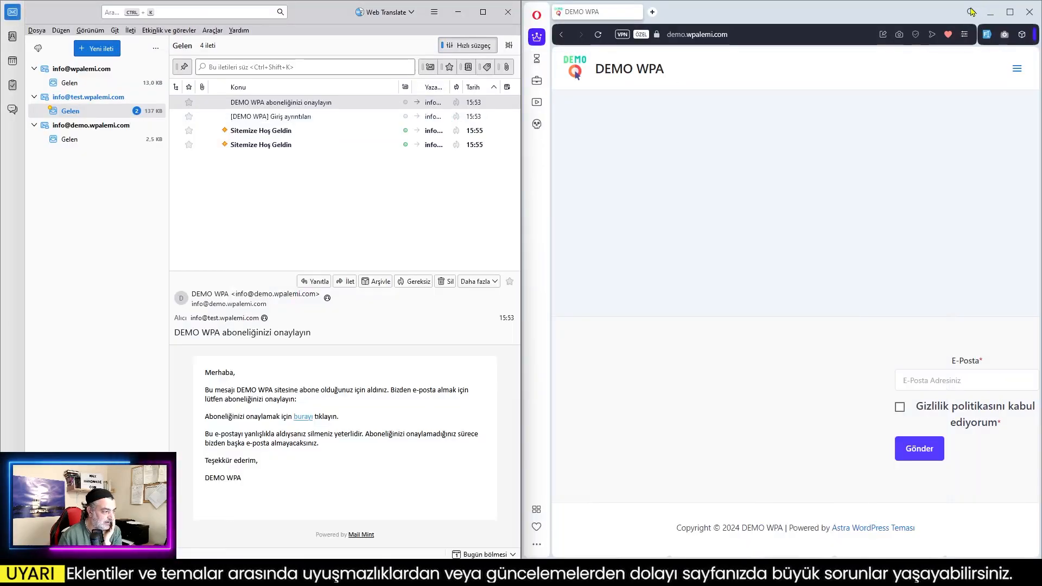
click(260, 133)
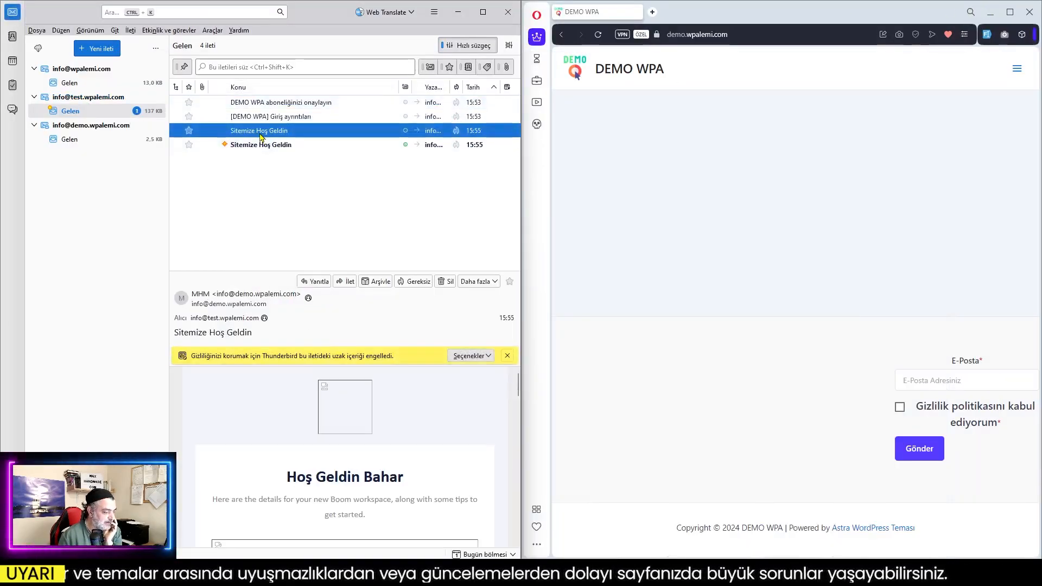
click(491, 360)
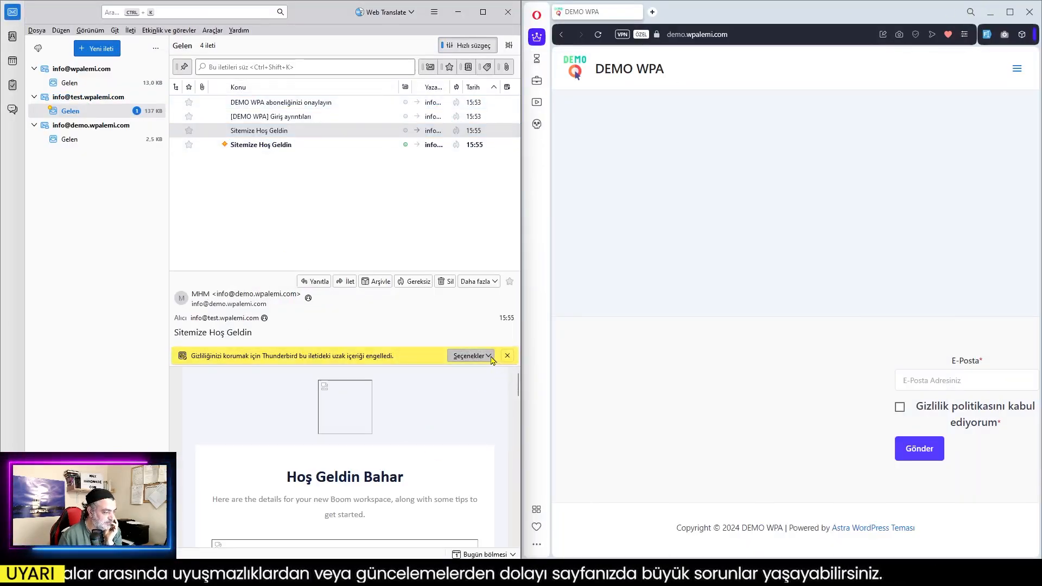
click(495, 369)
scroll(415, 449, down, 15)
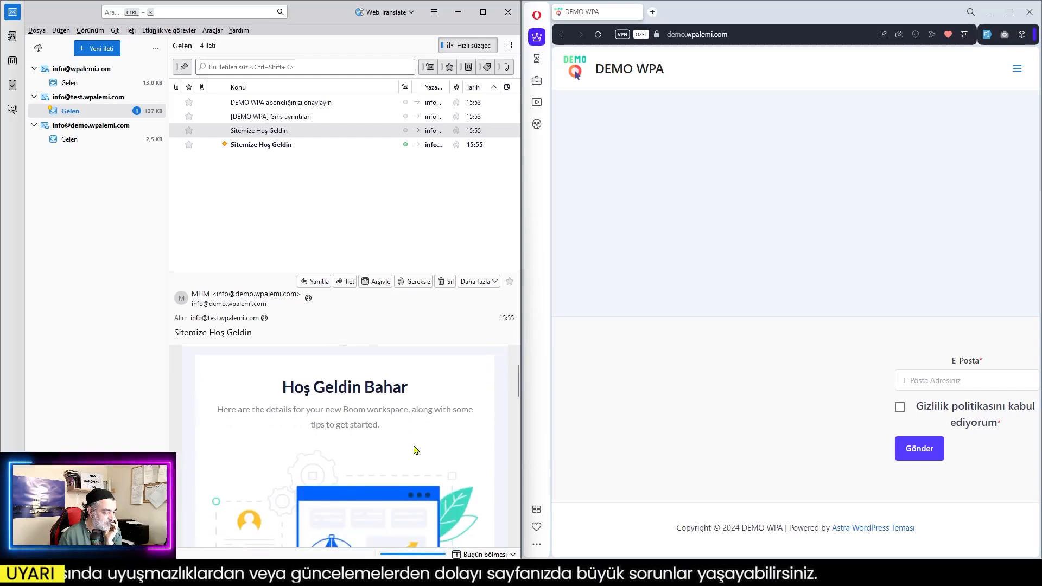
scroll(416, 450, down, 5)
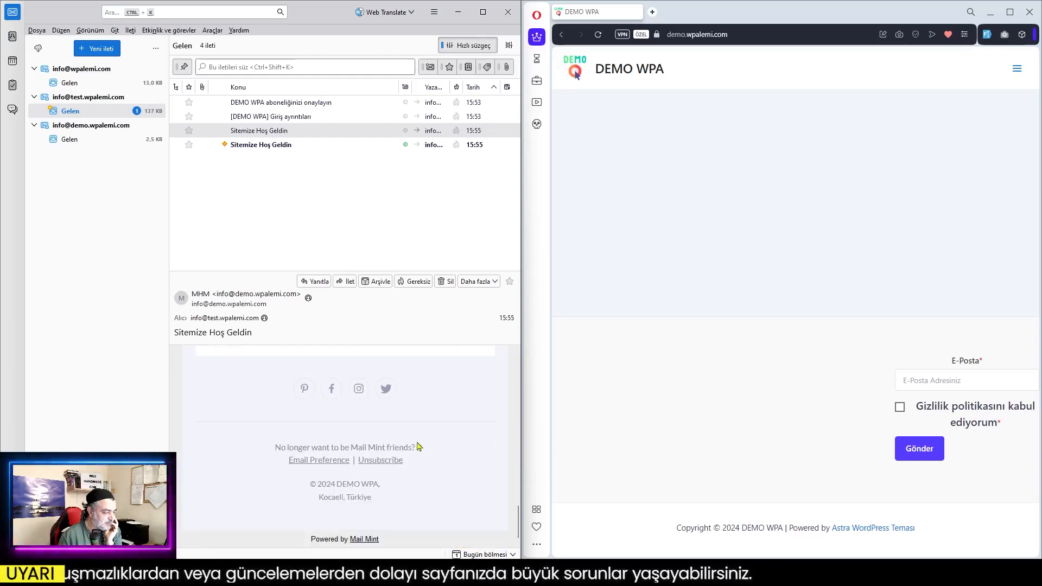
Open the second 'Sitemize Hoş Geldin' e-mail, load its remote images and scroll through it
click(304, 144)
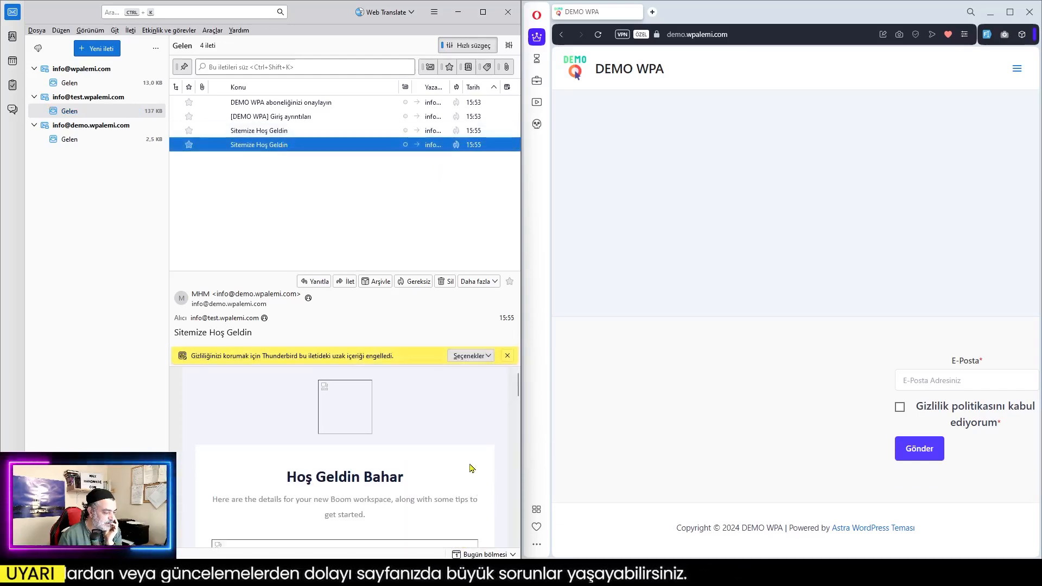
scroll(472, 467, down, 2)
click(488, 356)
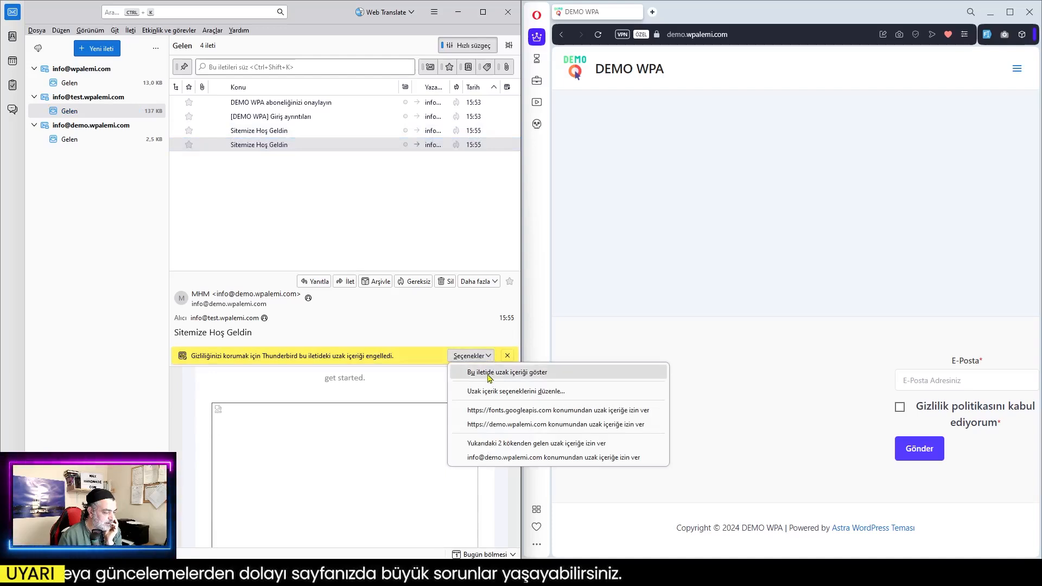
click(488, 374)
scroll(404, 475, down, 10)
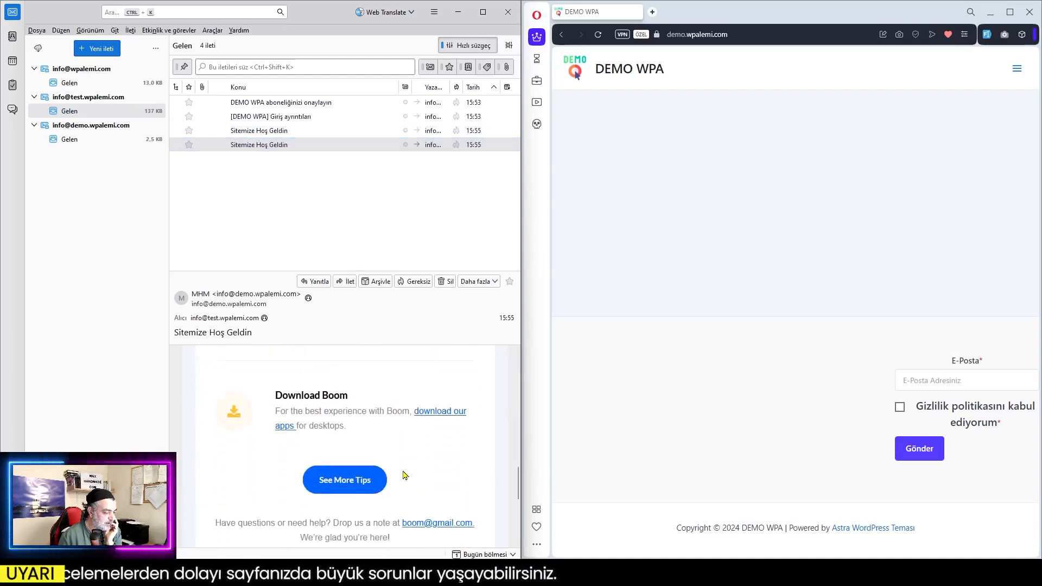
scroll(404, 475, down, 3)
scroll(404, 475, up, 15)
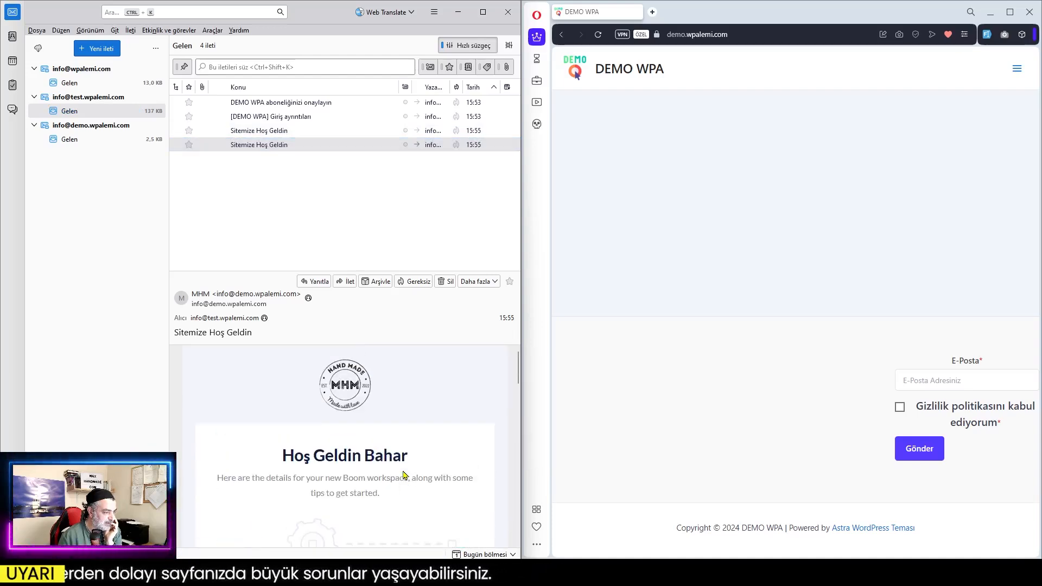
Switch between the two welcome e-mails to compare their contents
click(287, 132)
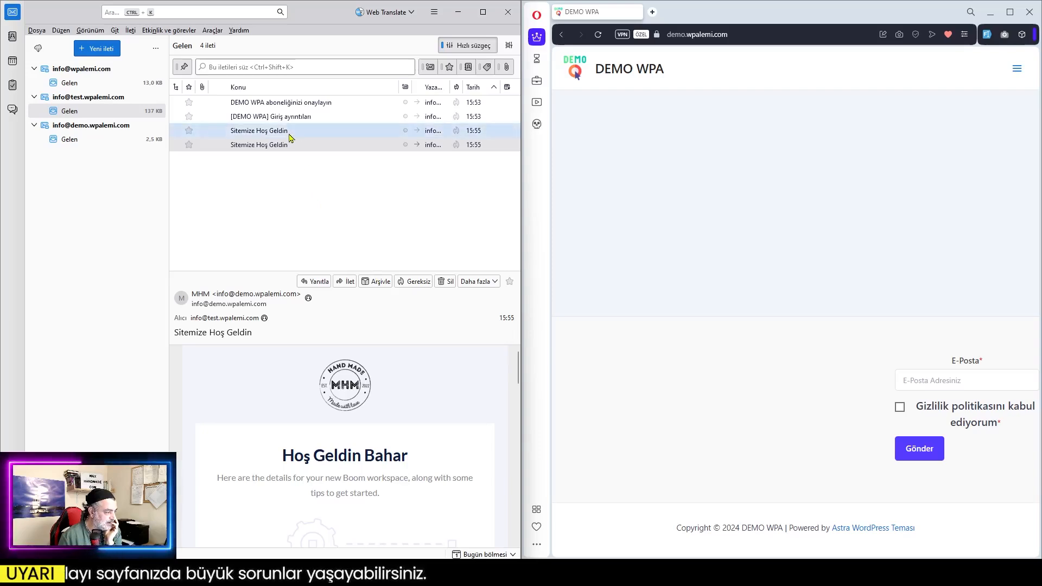
click(298, 147)
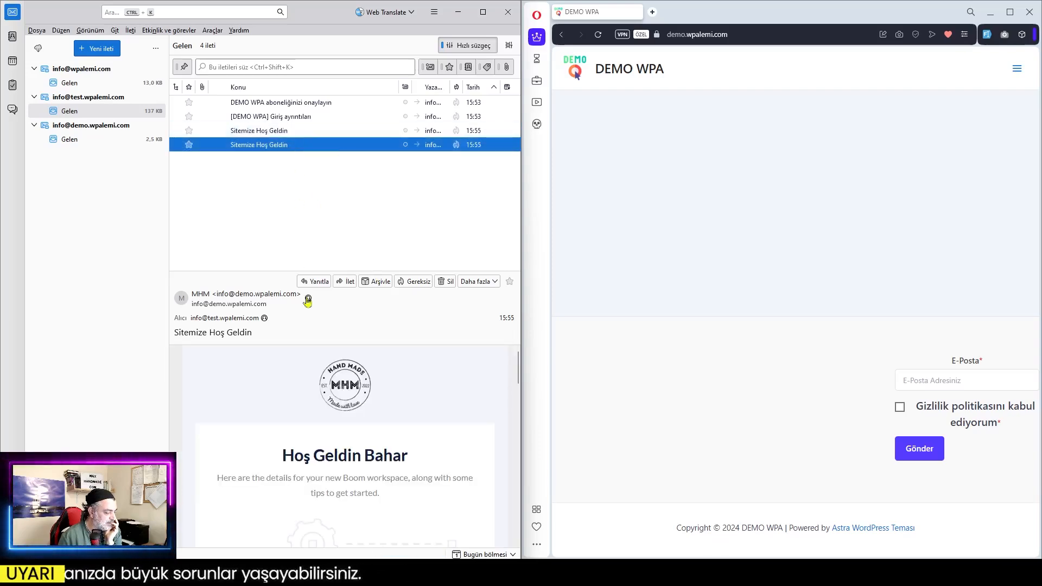
scroll(434, 477, down, 5)
scroll(427, 462, up, 5)
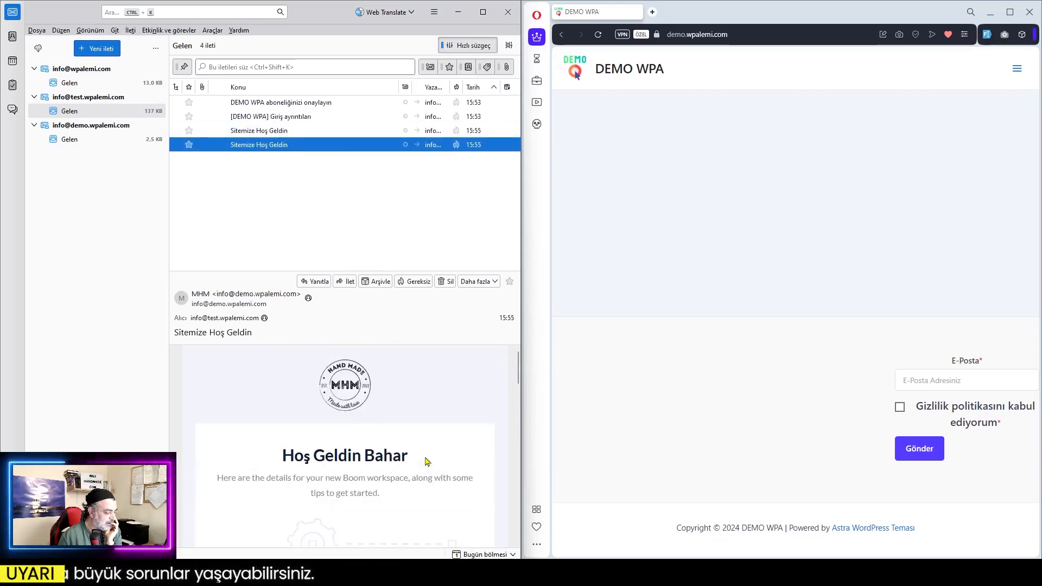
click(281, 131)
scroll(450, 383, down, 8)
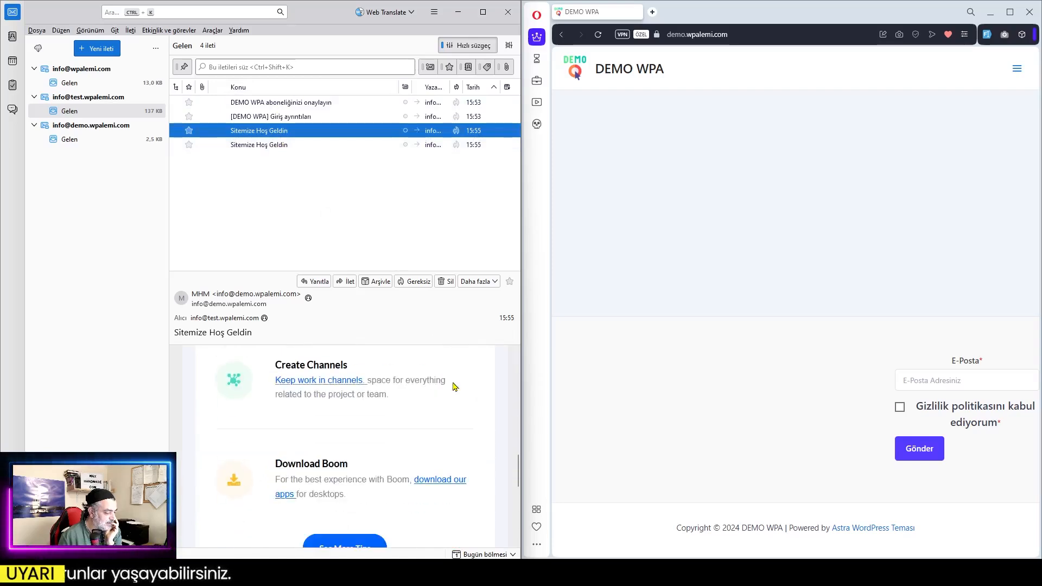
scroll(454, 387, down, 5)
scroll(451, 388, up, 8)
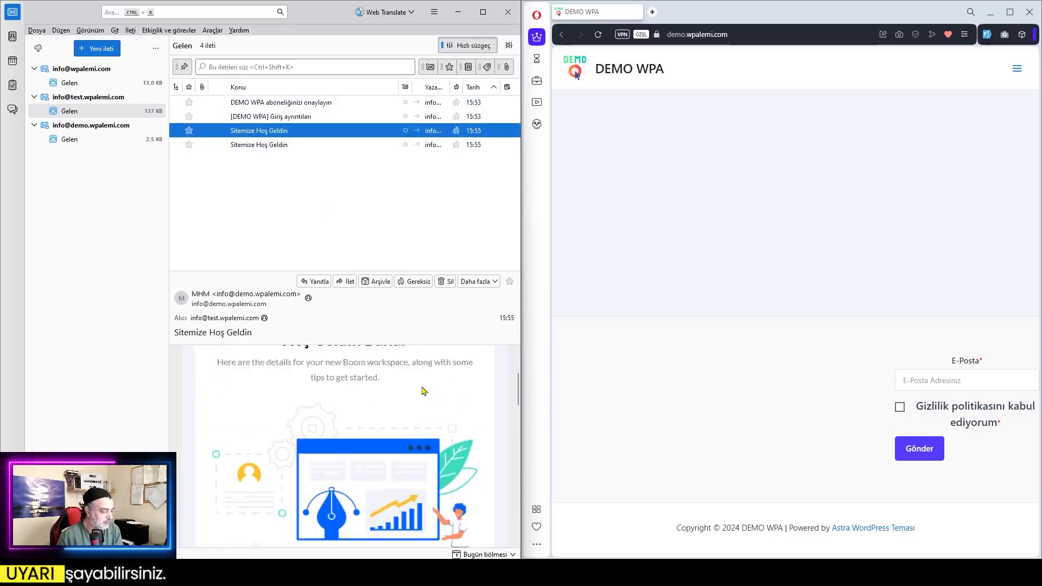
scroll(422, 389, up, 3)
click(362, 174)
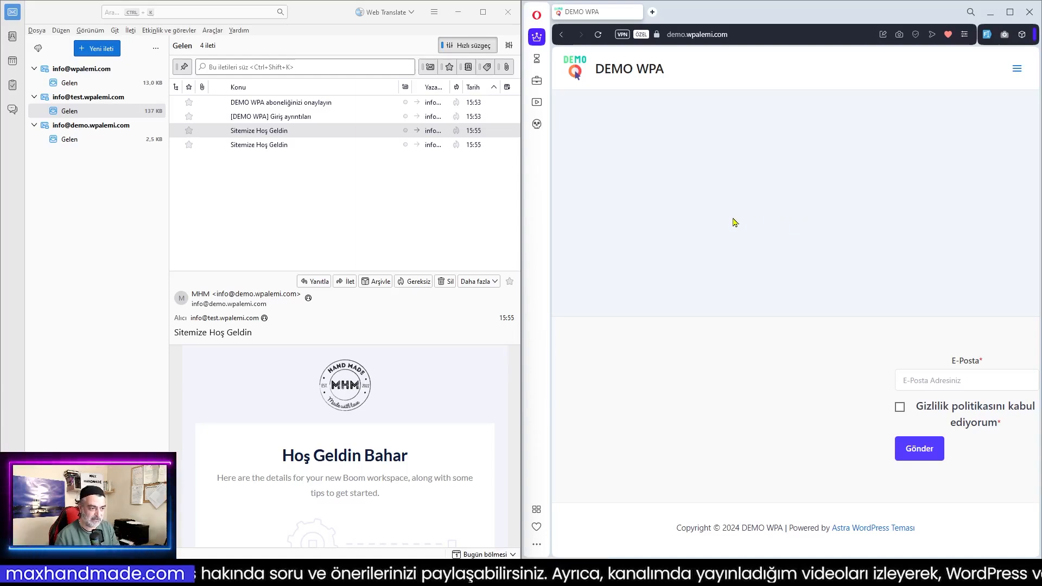
Reload the DEMO WPA page and subscribe through the '%10 İndirim' popup with the autofilled address
click(598, 35)
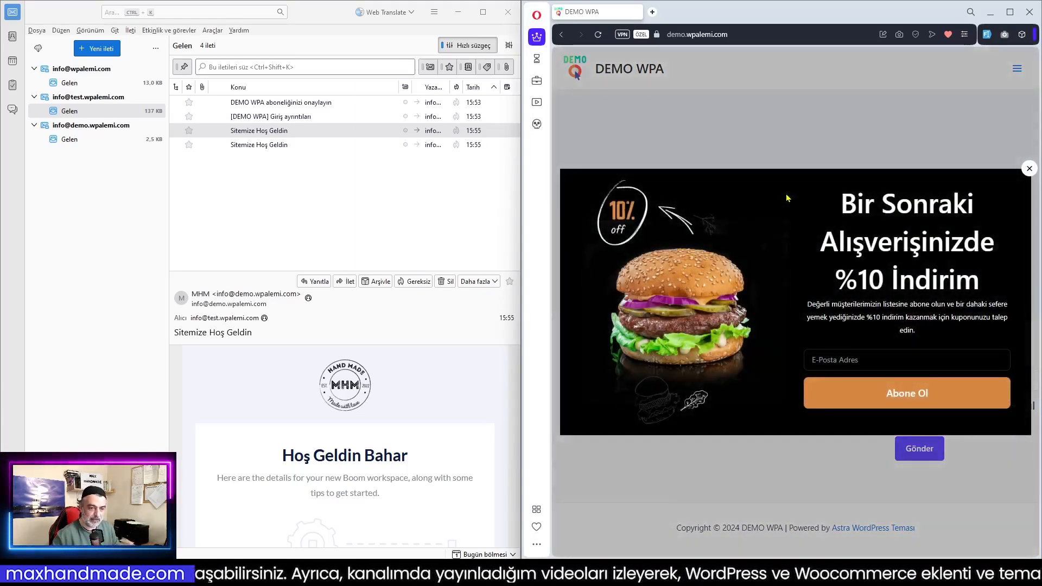
click(876, 362)
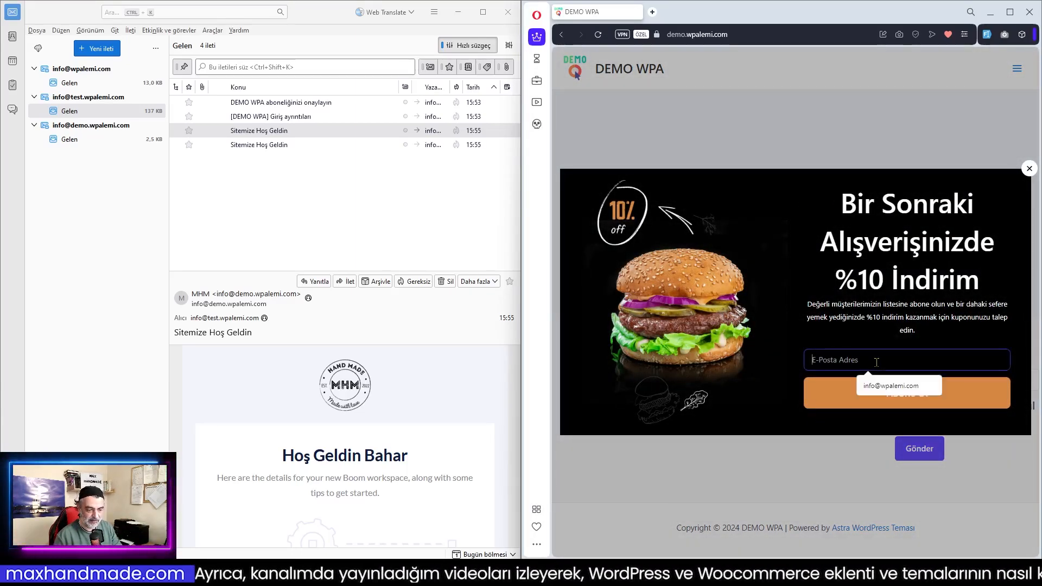
click(892, 386)
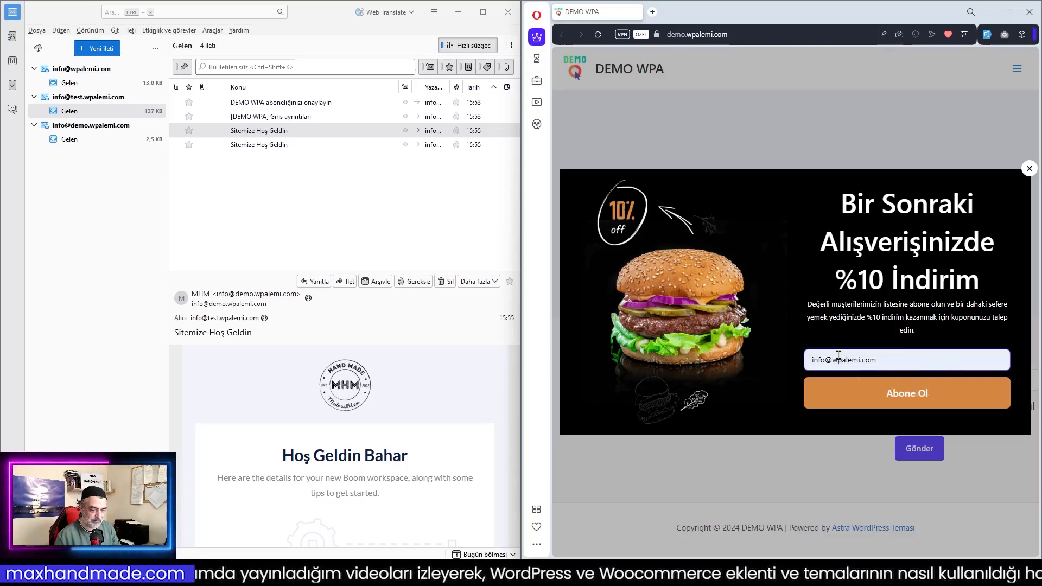
click(922, 400)
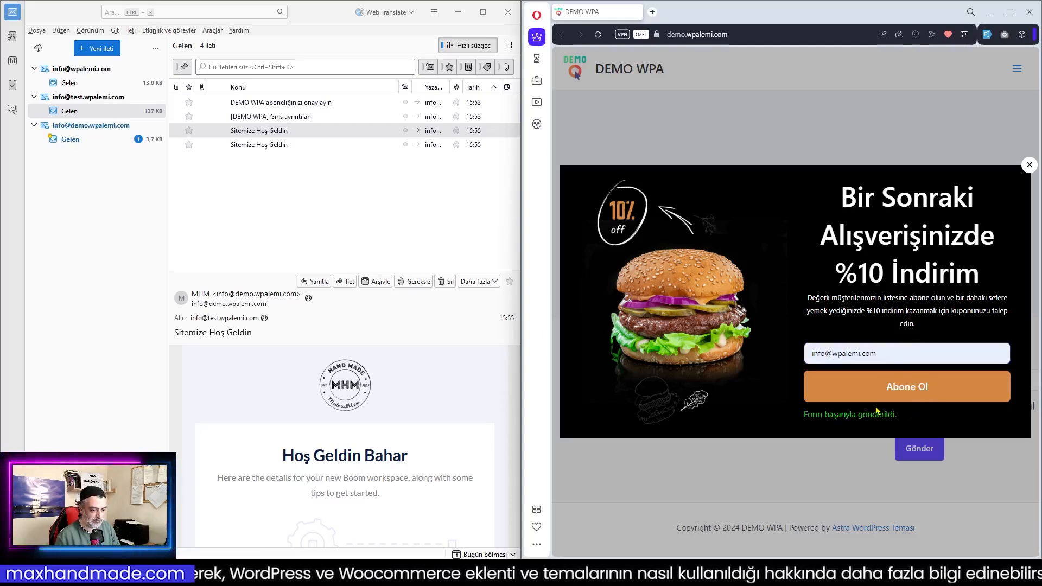
Read the new Mail Mint form-submission notification in the demo inbox
click(71, 139)
click(306, 133)
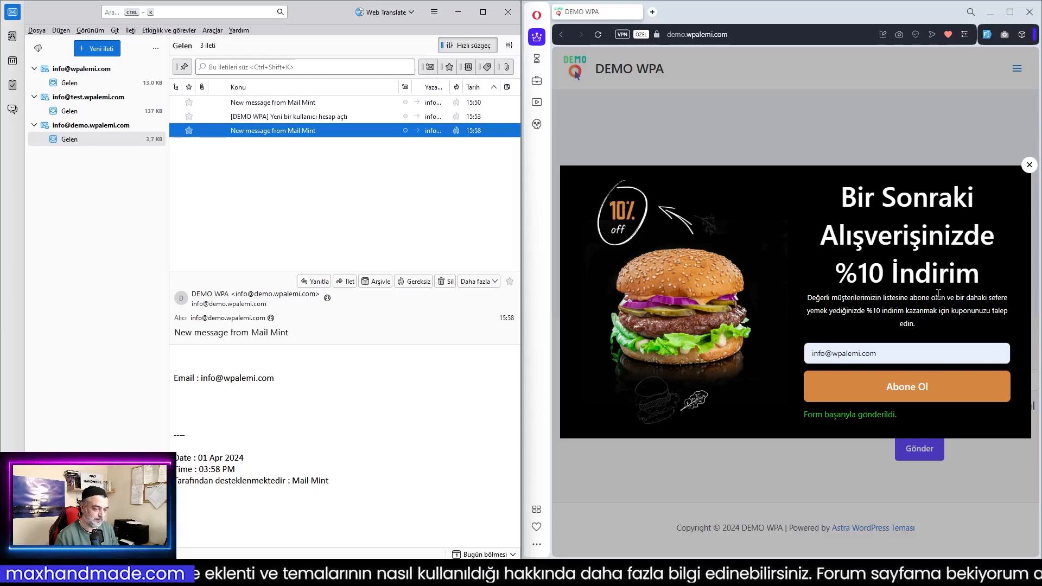
mouse_move(594, 573)
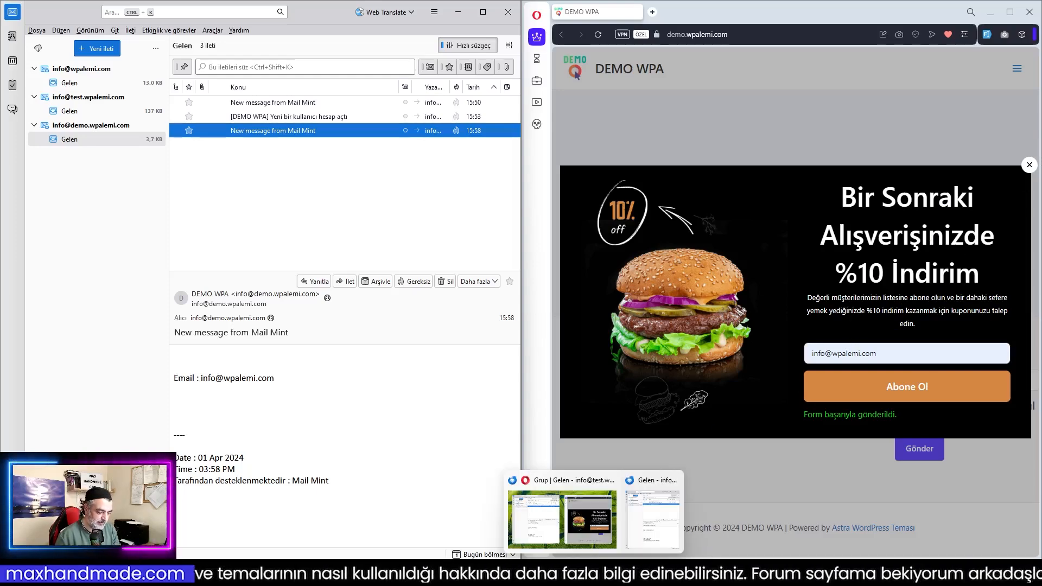
Reload the automations list and review the Çift Aşama E-Posta trigger, tag and delay settings
click(645, 520)
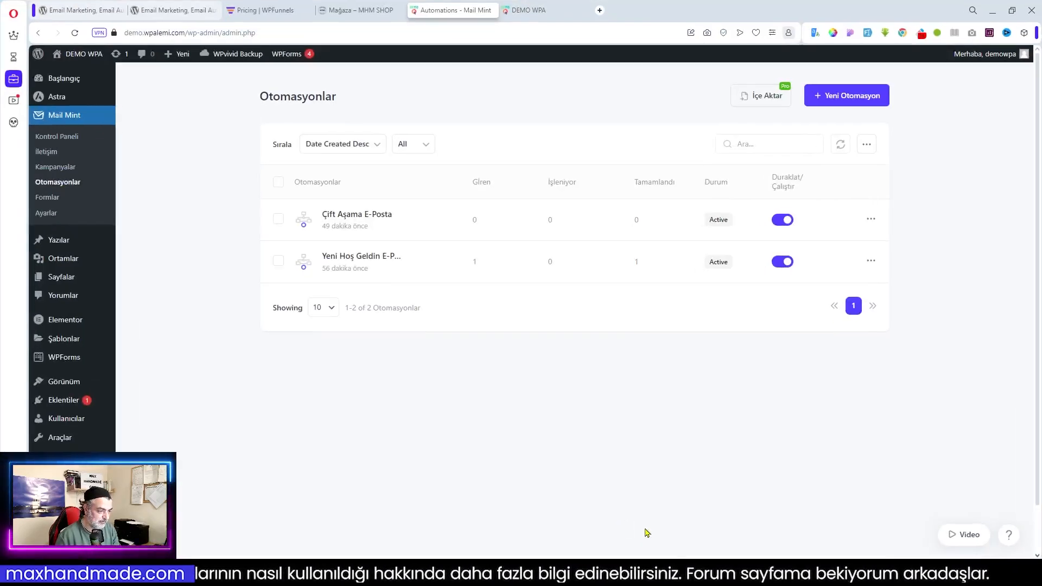
click(75, 33)
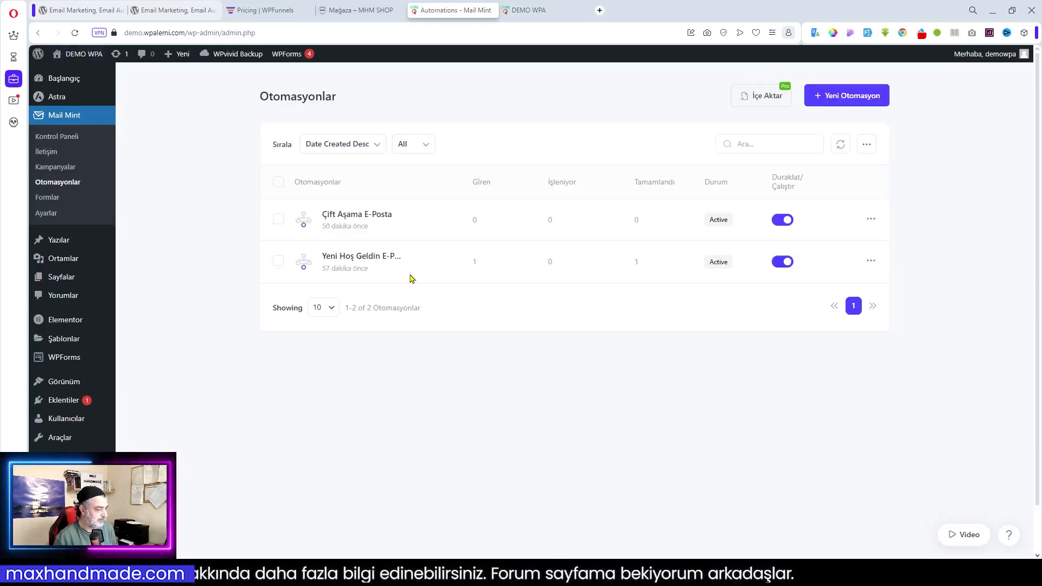
click(355, 217)
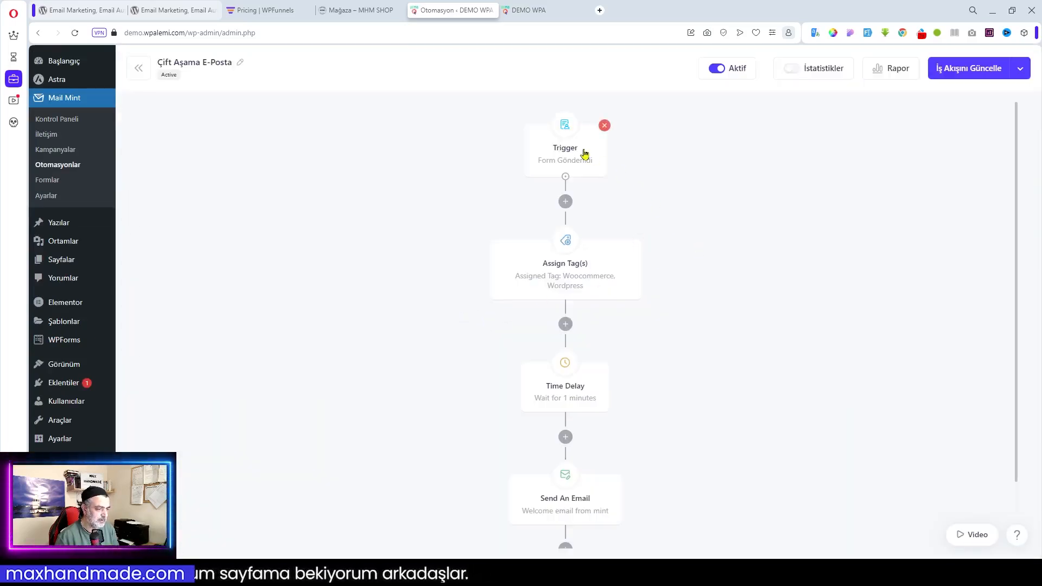
click(572, 152)
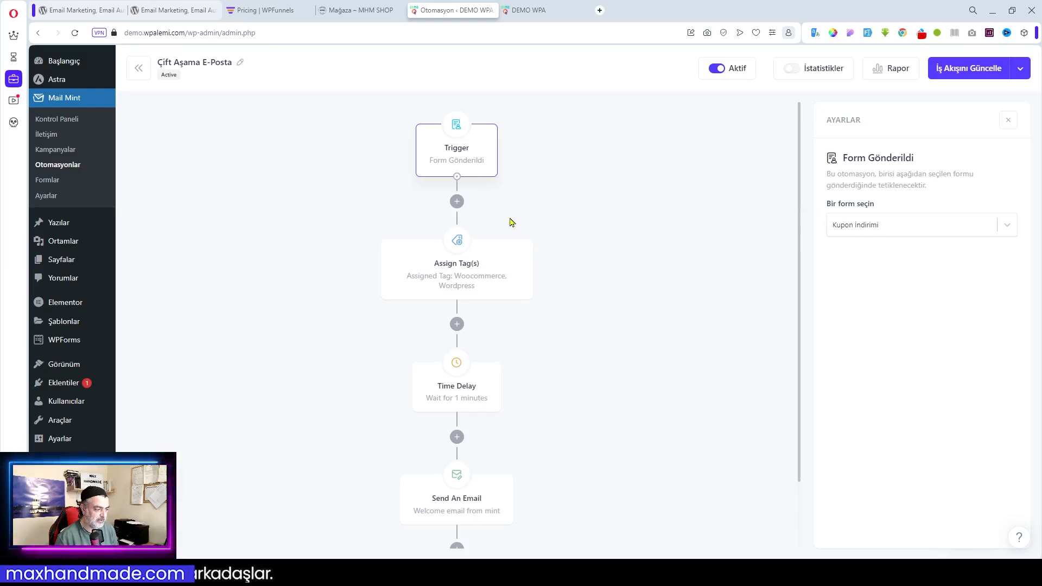
click(457, 278)
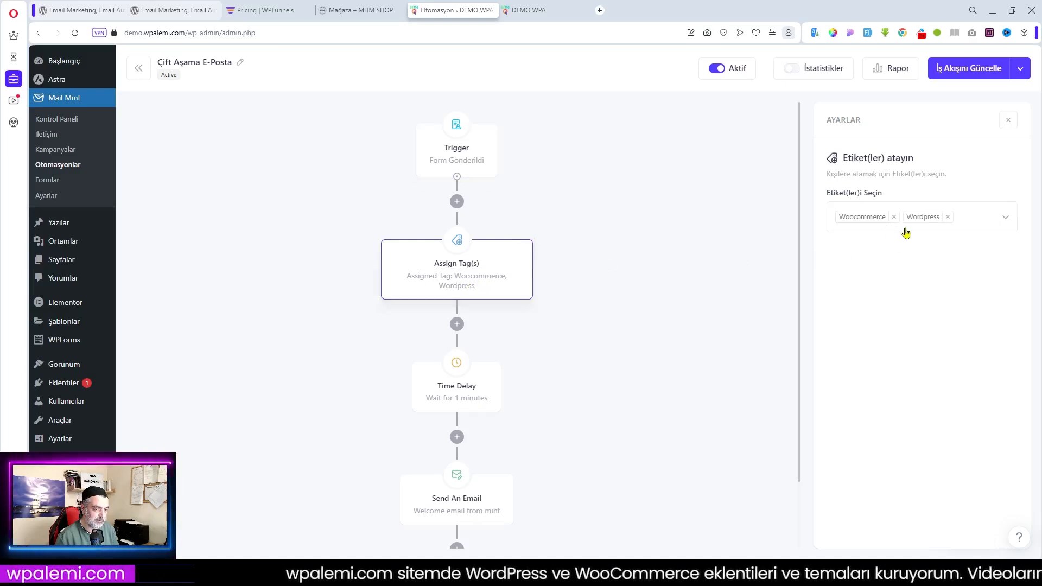
click(470, 390)
scroll(575, 412, down, 2)
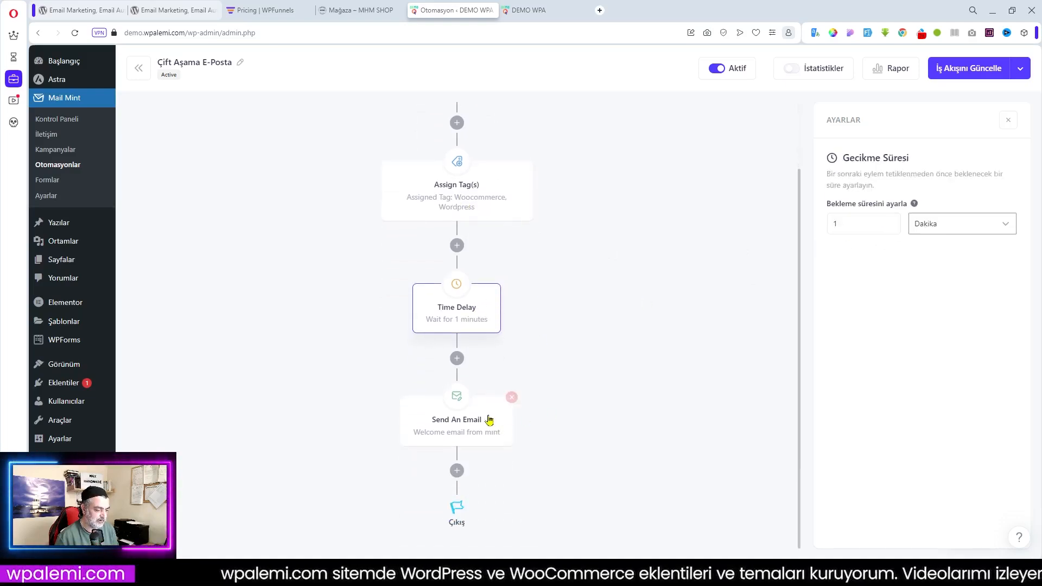
scroll(751, 298, up, 2)
click(464, 161)
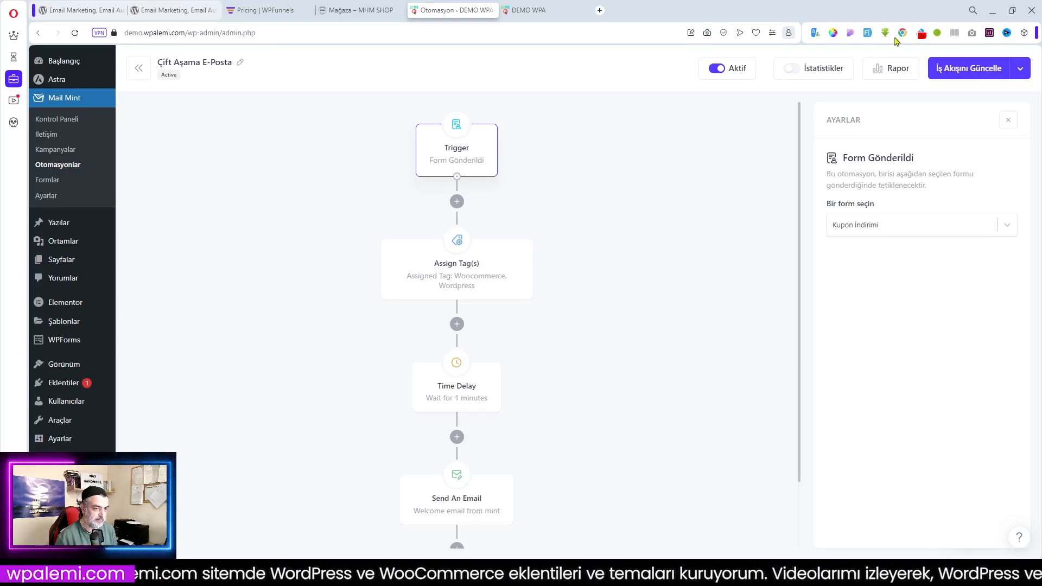
Turn on İstatistikler for the Çift Aşama E-Posta workflow and return to Otomasyonlar
click(794, 69)
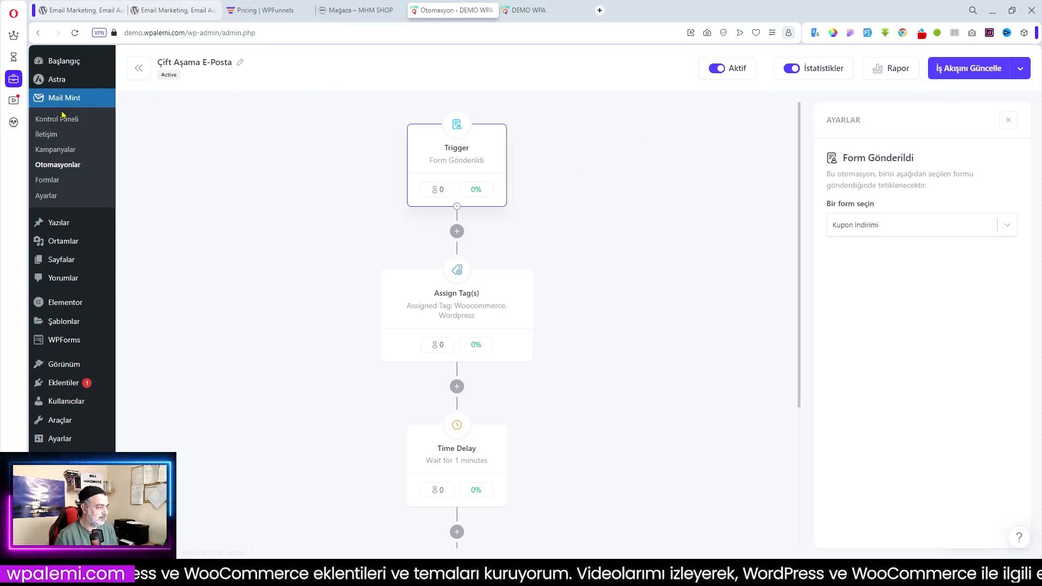
click(57, 165)
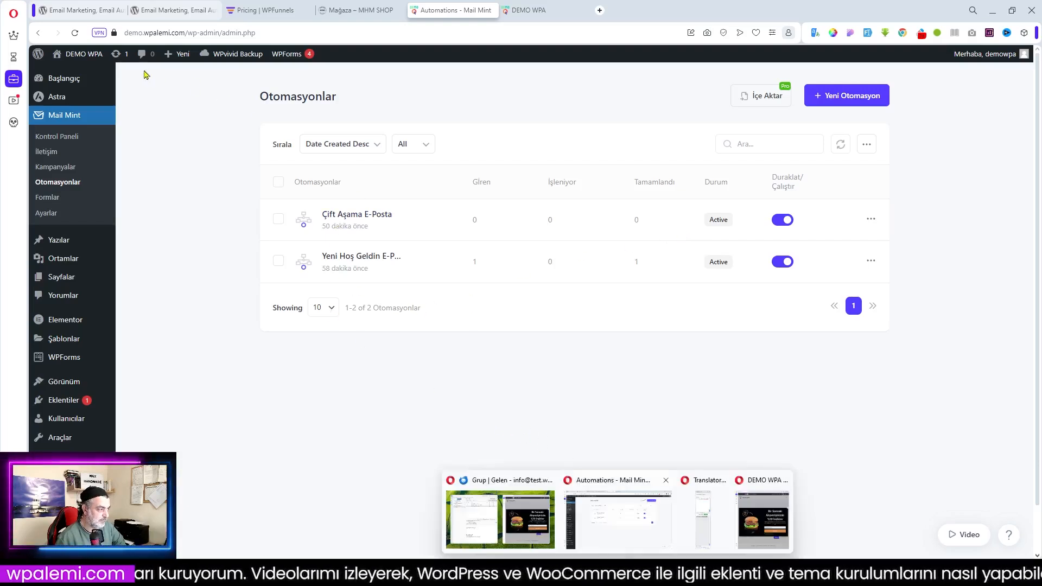
click(101, 130)
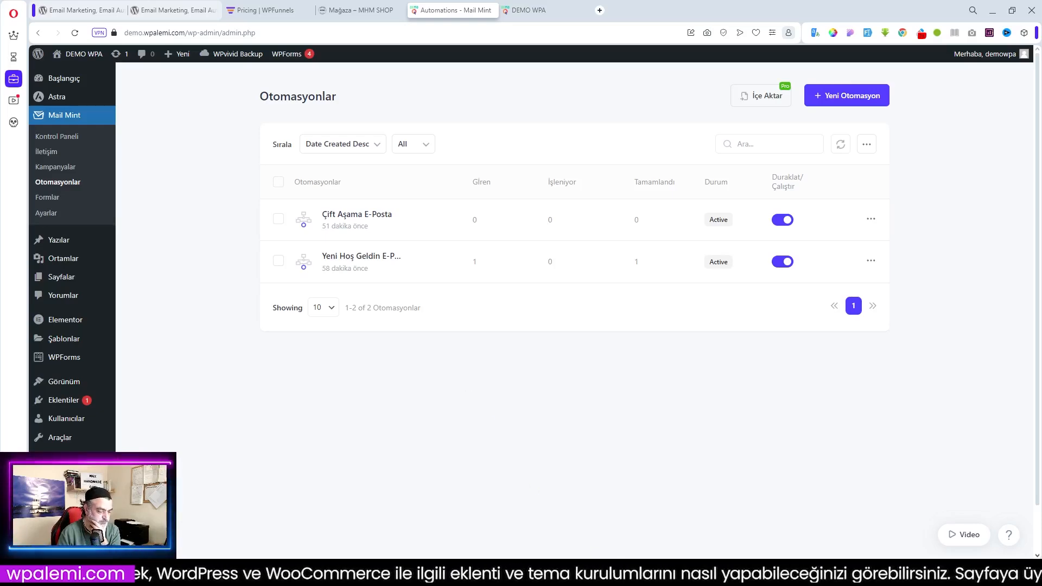
Close and reload the discount popup, and check the test account's inbox for new mail
mouse_move(665, 573)
mouse_move(617, 572)
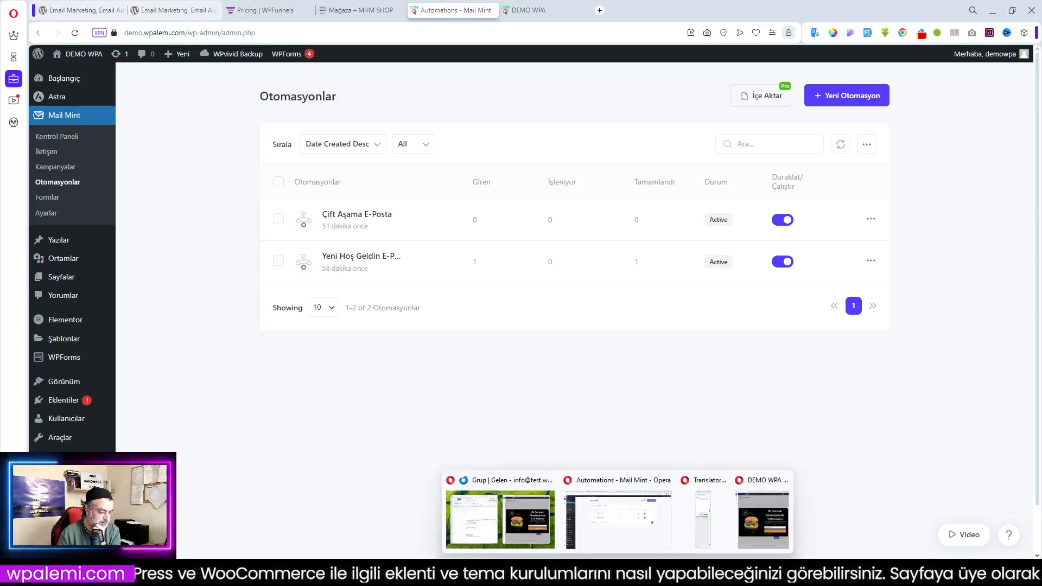
click(500, 519)
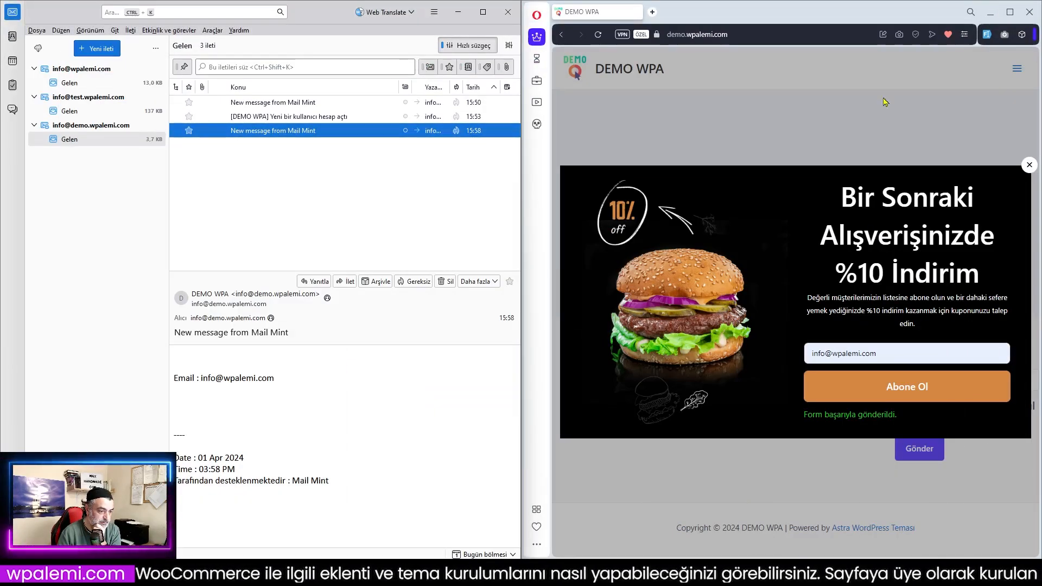
click(1029, 165)
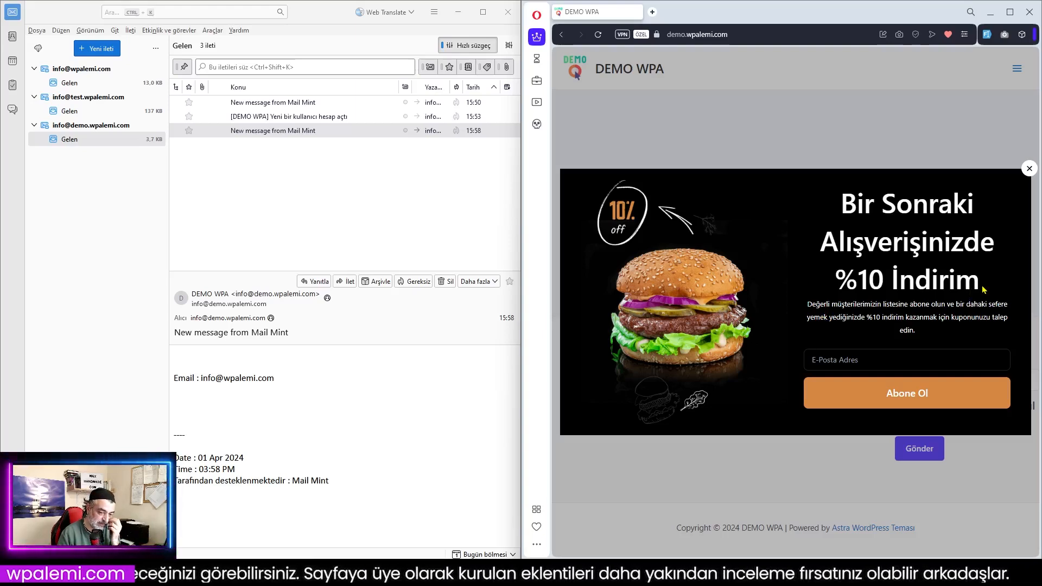
click(70, 111)
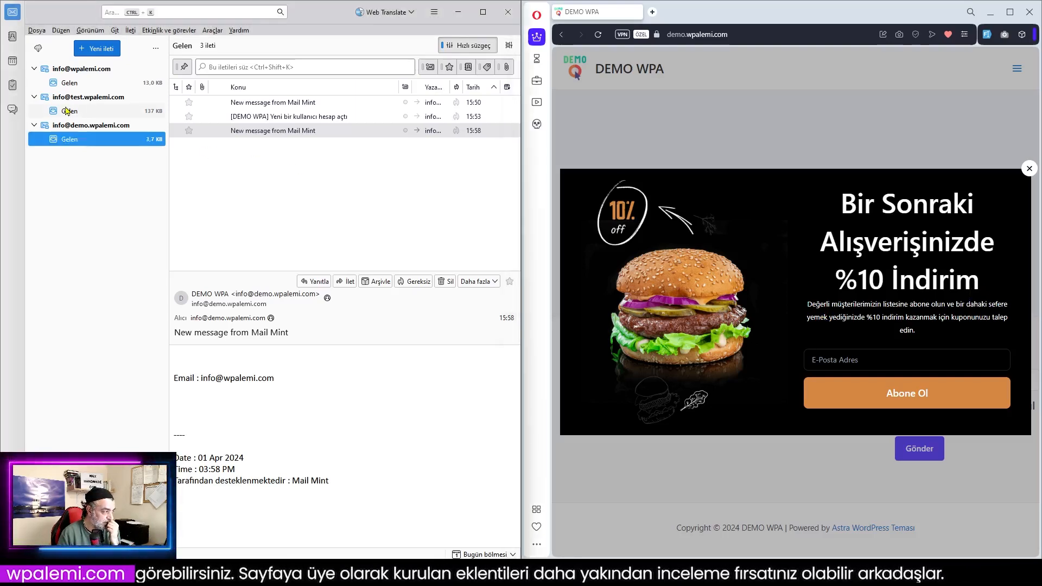
click(42, 50)
click(41, 50)
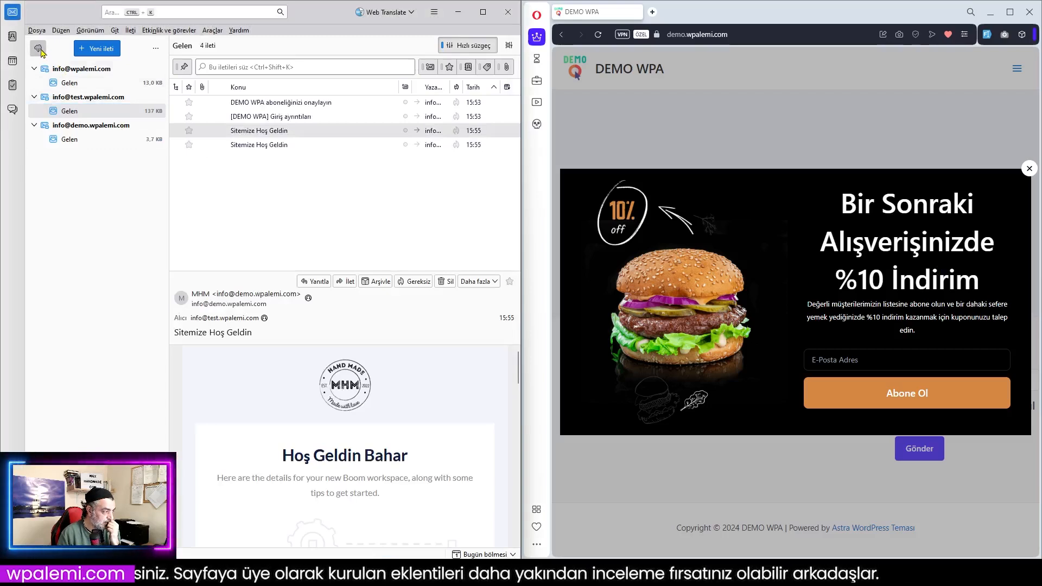
Enter the store mailbox's address in the '%10 İndirim' popup and submit with Abone Ol
click(857, 354)
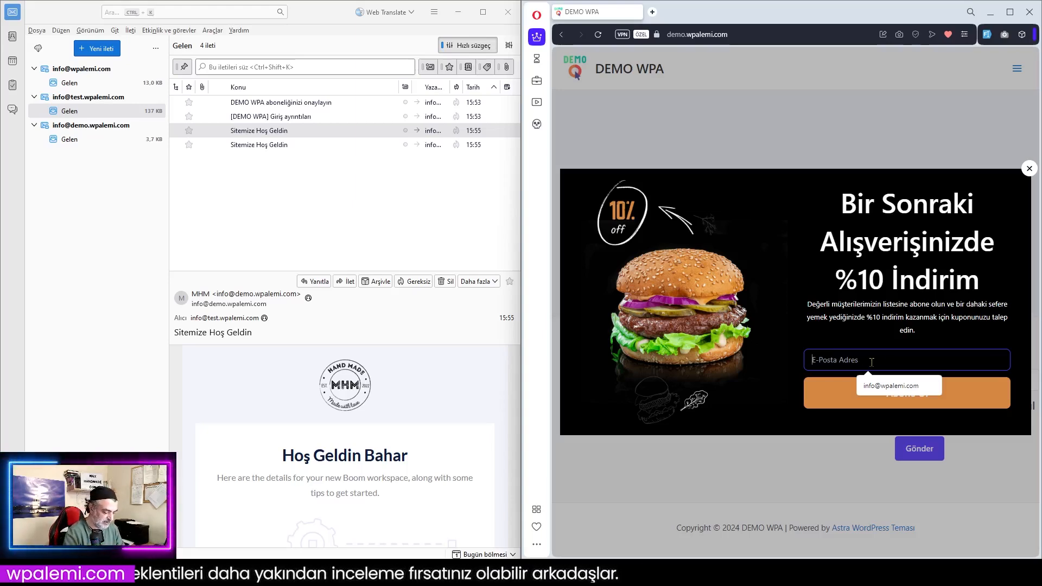
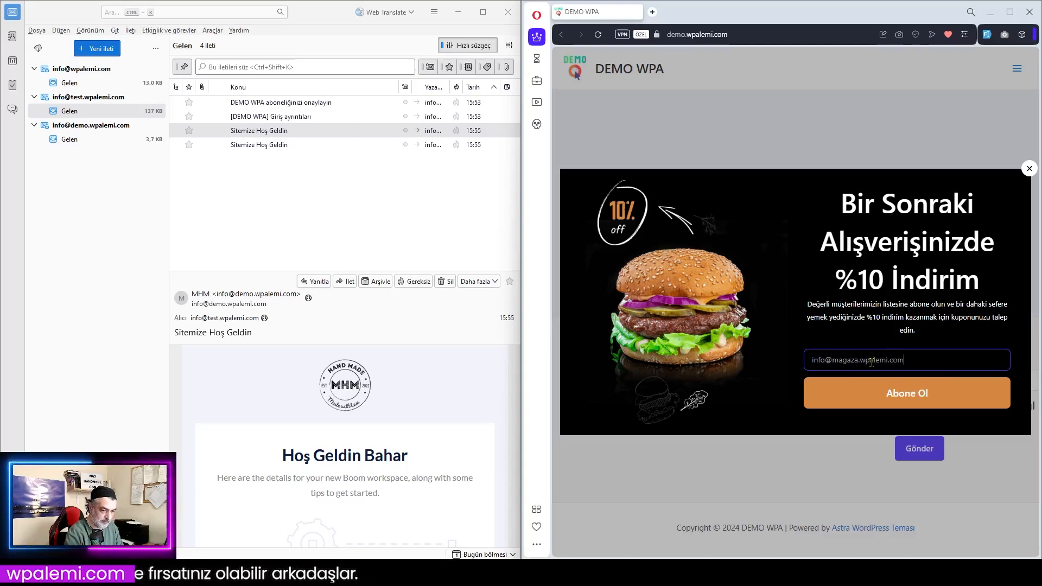
click(968, 382)
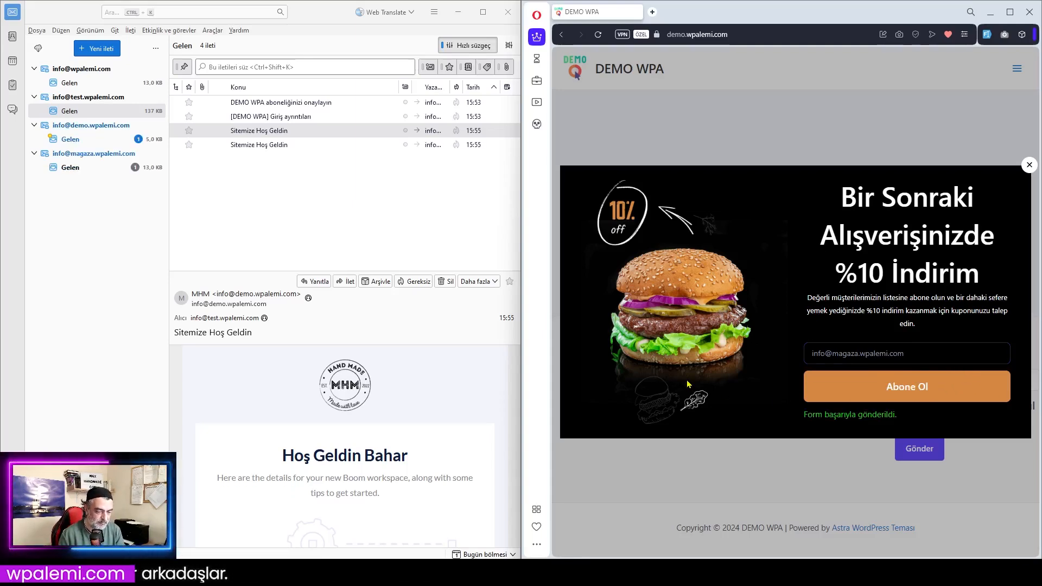
Confirm the store mailbox's subscription via the 'burayı' link in its confirmation e-mail, then close that page
click(75, 168)
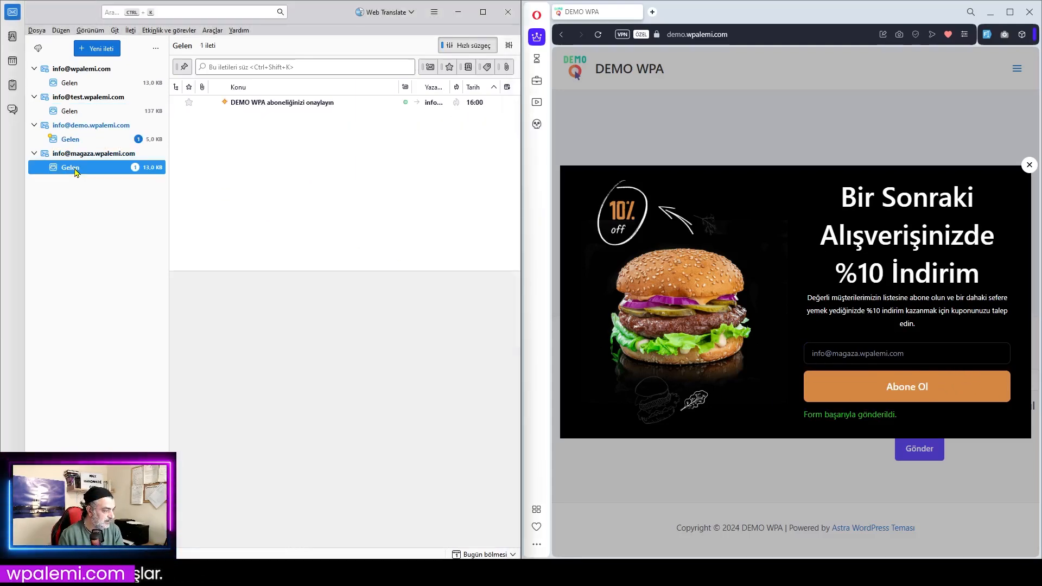
click(254, 108)
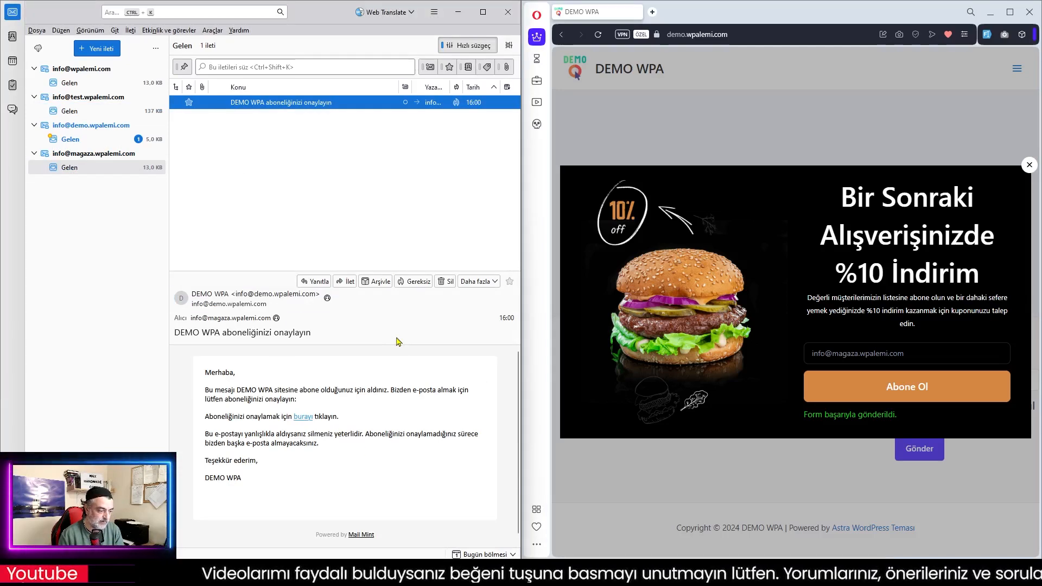
click(303, 422)
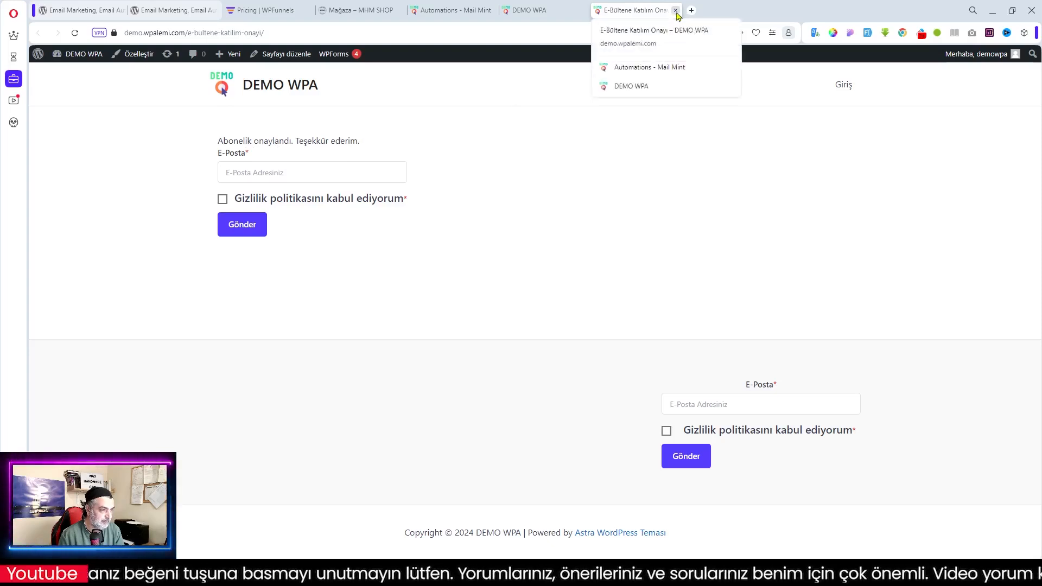
click(675, 11)
click(455, 10)
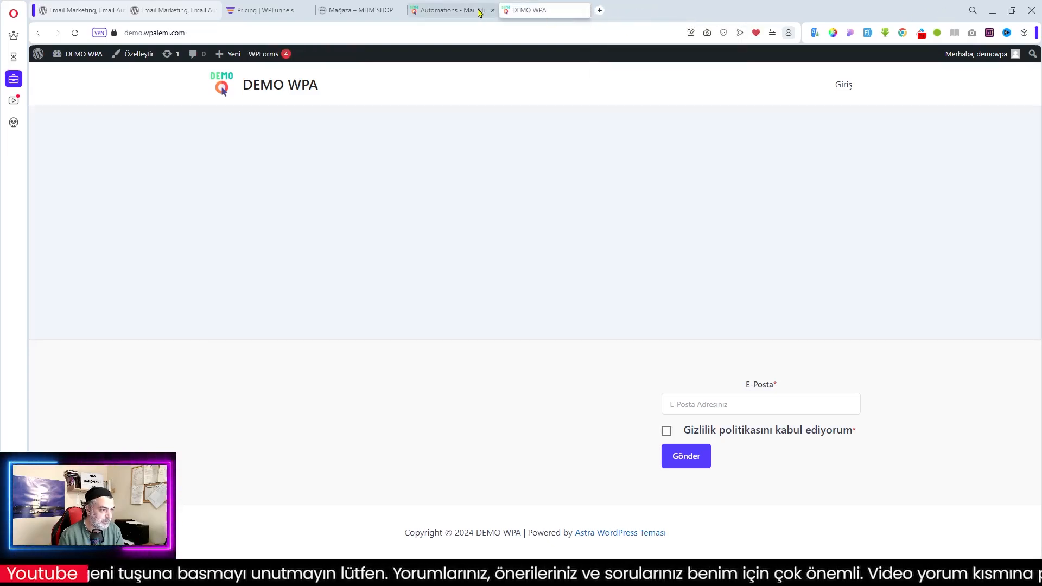
Reload the automations list to see Çift Aşama E-Posta at 1 entered, then minimize Opera
click(75, 34)
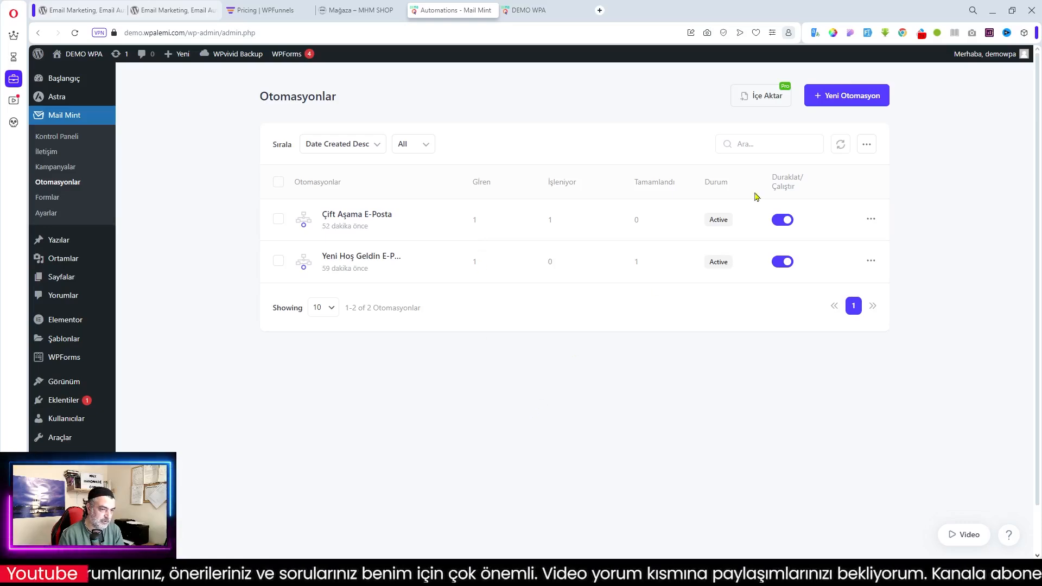
click(992, 11)
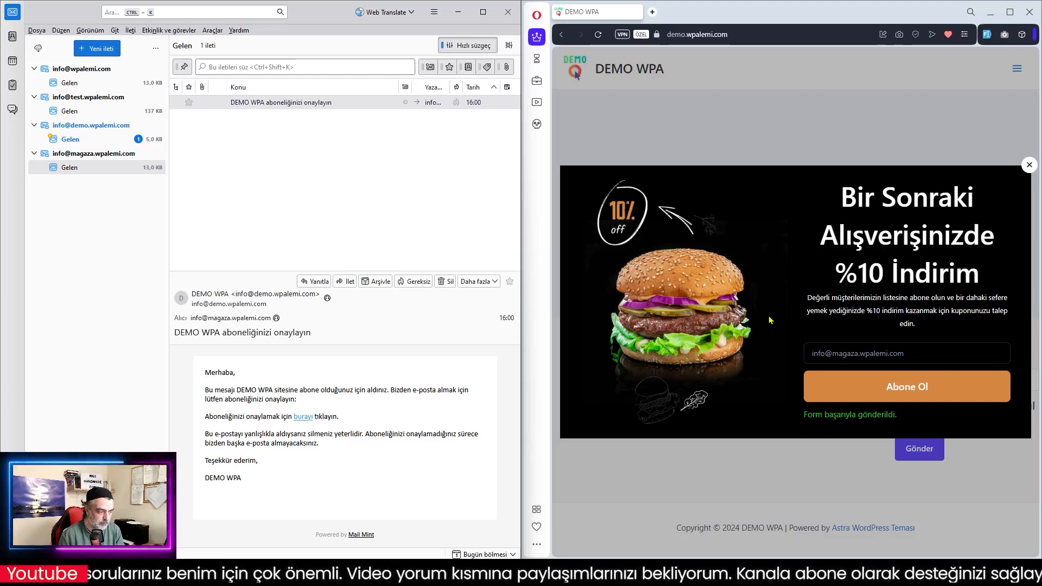
Open the latest Mail Mint notification in the demo inbox and select the subscriber address
click(64, 139)
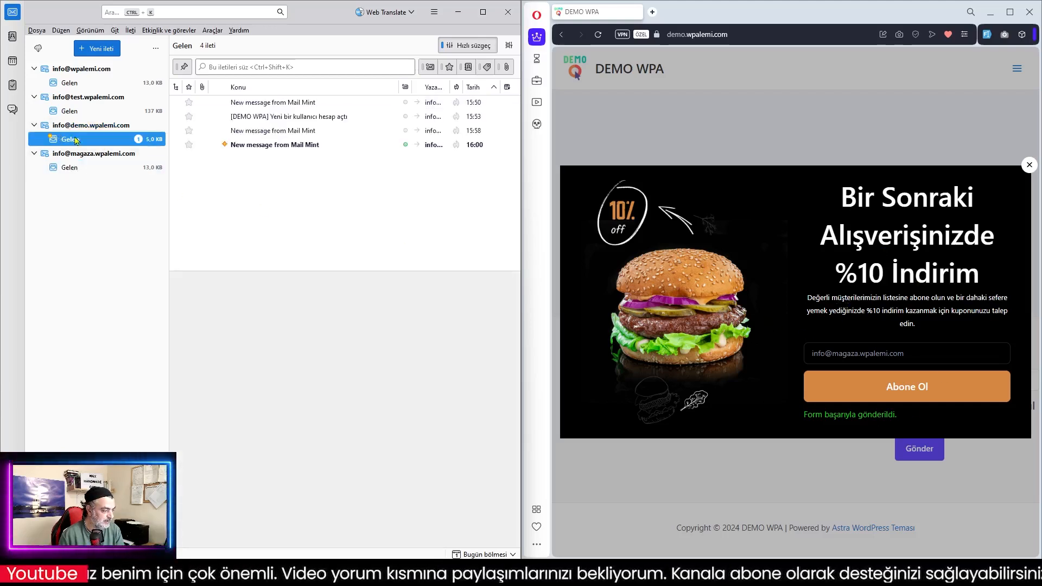
click(277, 148)
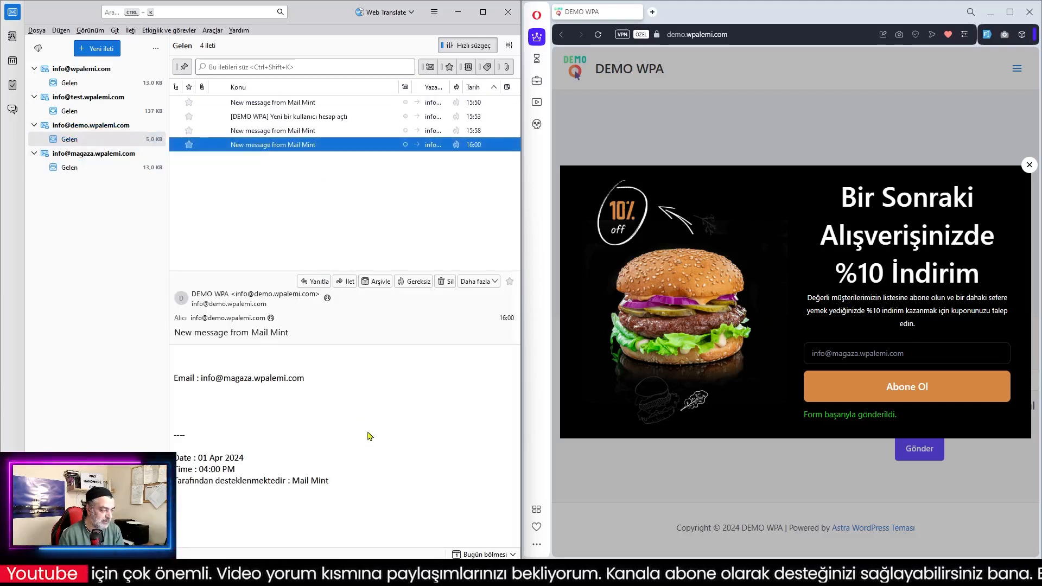
drag(355, 387, 203, 380)
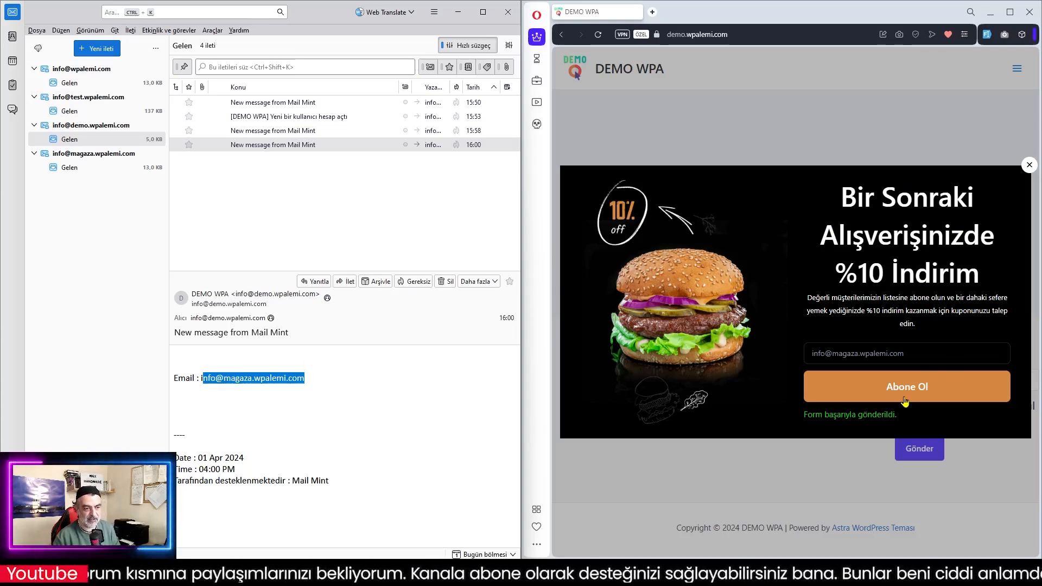
Close the site's discount popup, reload the page and bring the automations admin back
click(1029, 165)
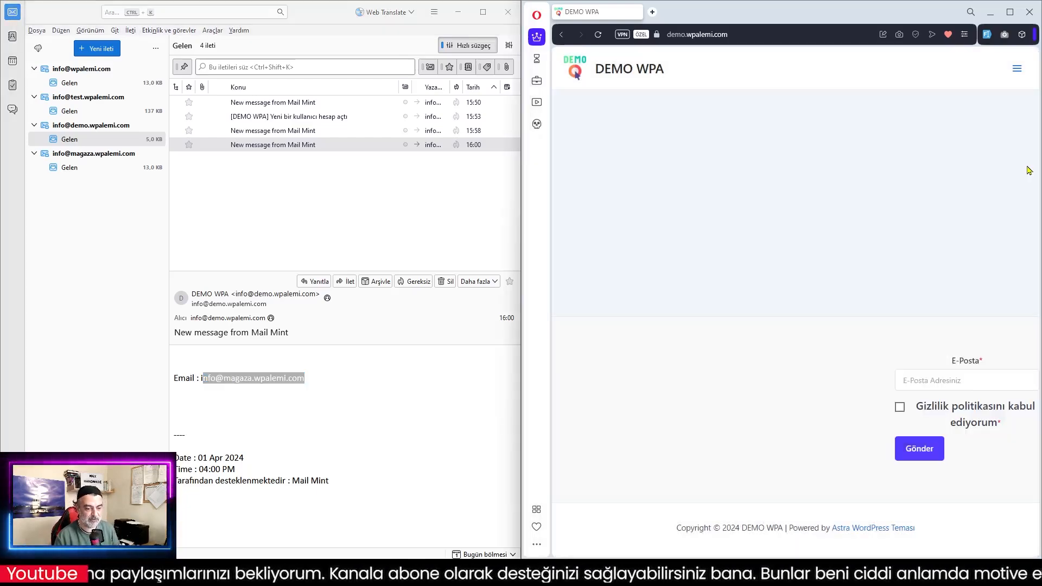
click(599, 37)
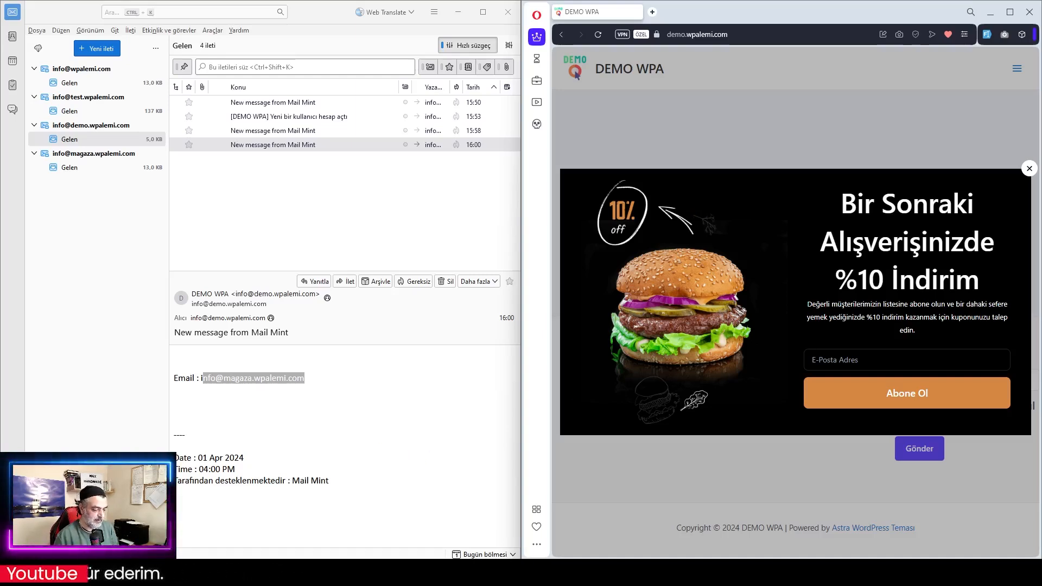
click(593, 572)
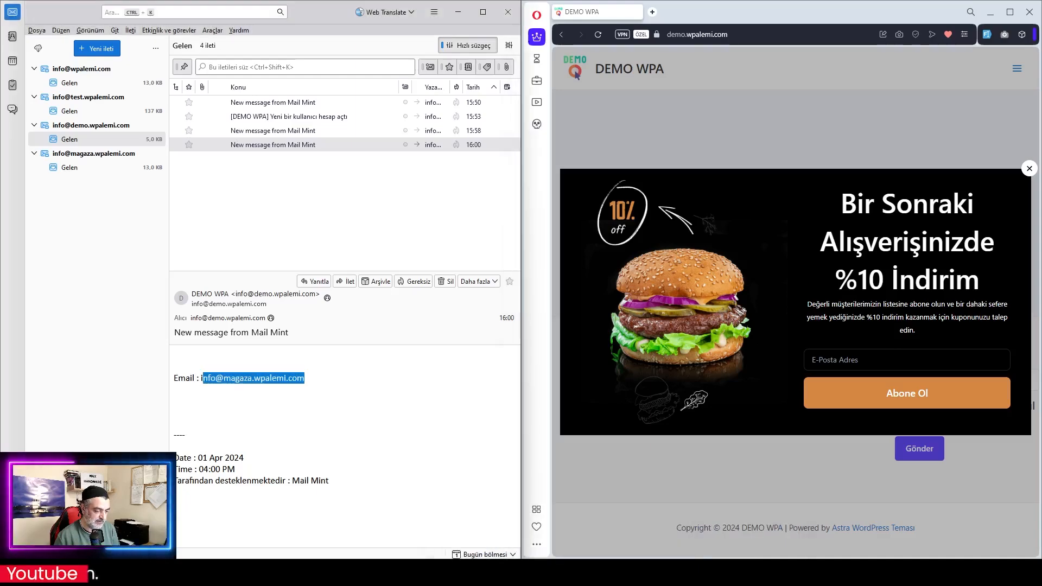
Reload WordPress admin and open Mail Mint's Kontrol Paneli showing 3 contacts, 2 campaigns, 2 automations, 2 forms
mouse_move(593, 572)
click(620, 527)
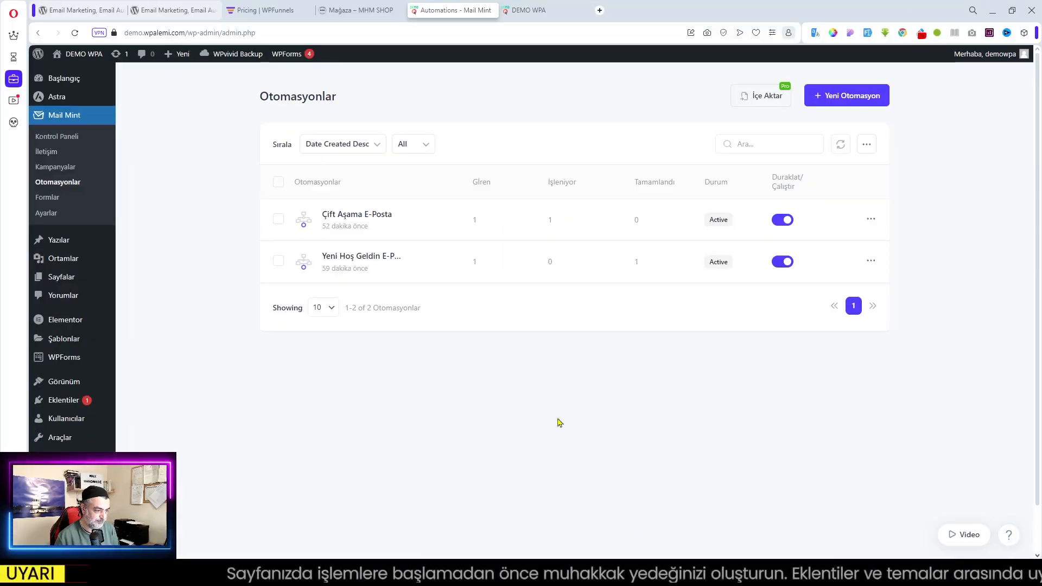
click(75, 32)
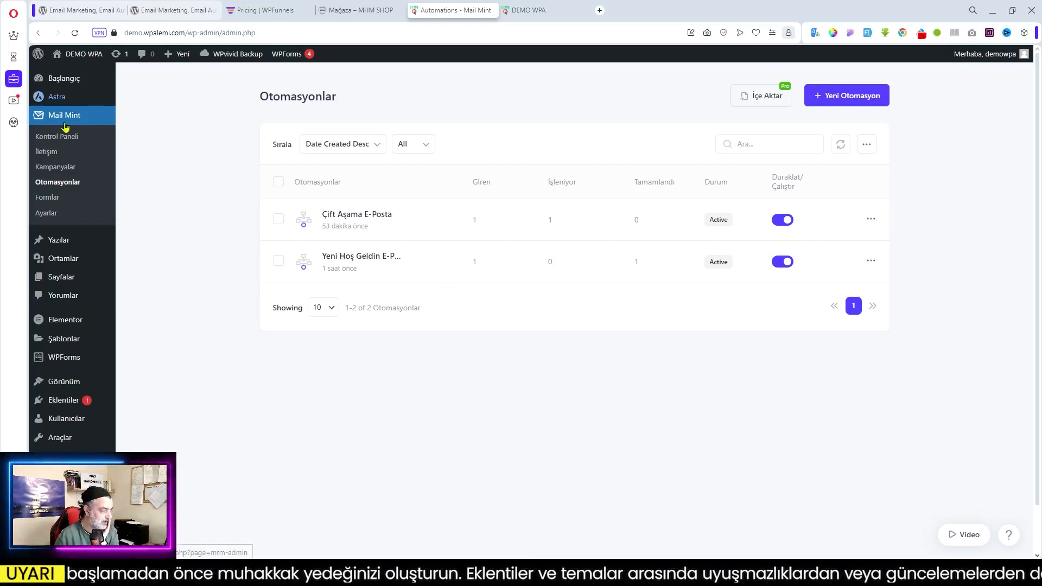
click(58, 138)
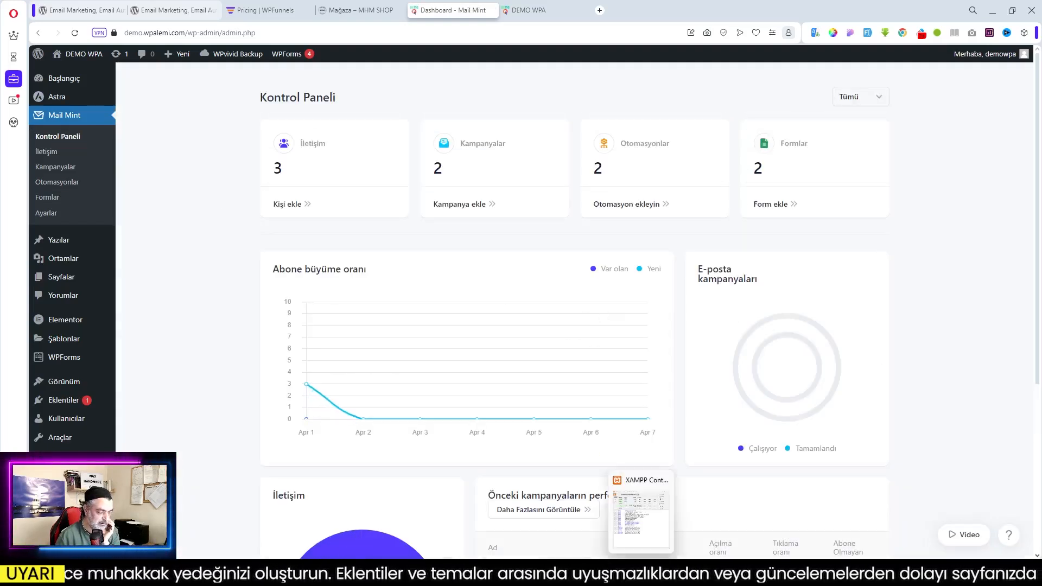
click(617, 573)
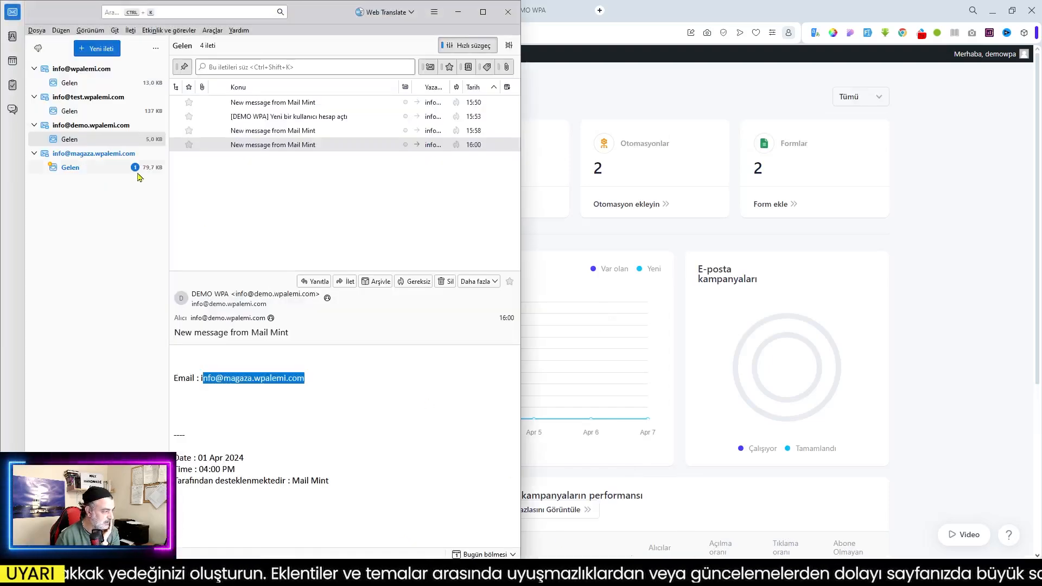
click(70, 168)
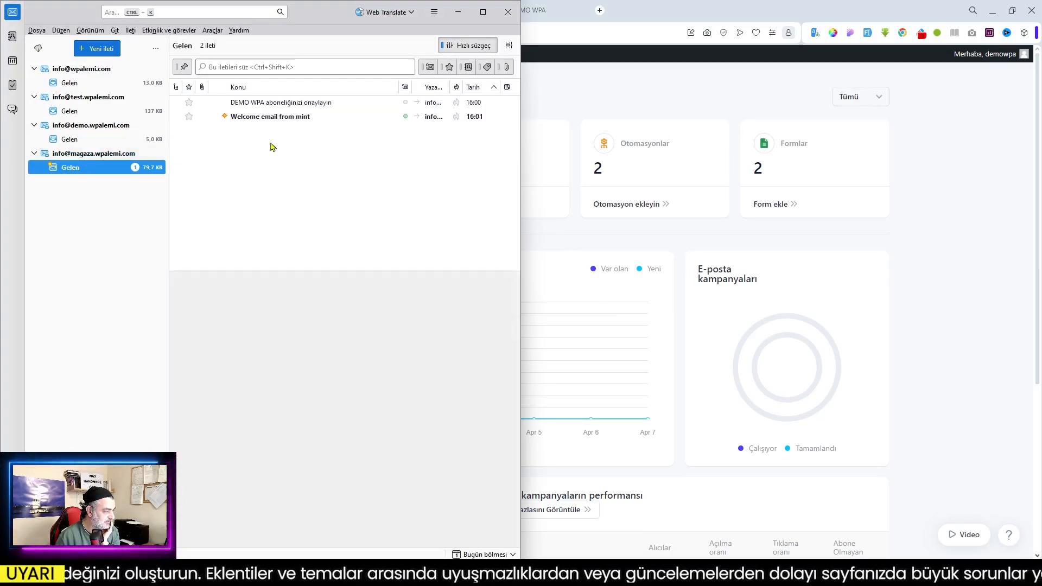
click(275, 116)
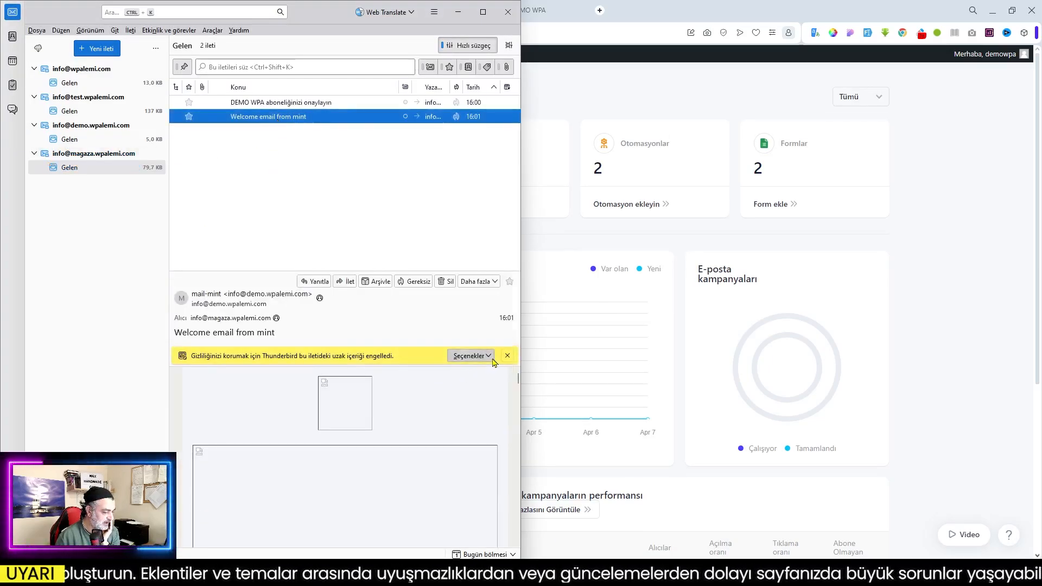
Allow the email's remote content so its images load, and look through the full design
click(480, 356)
click(498, 378)
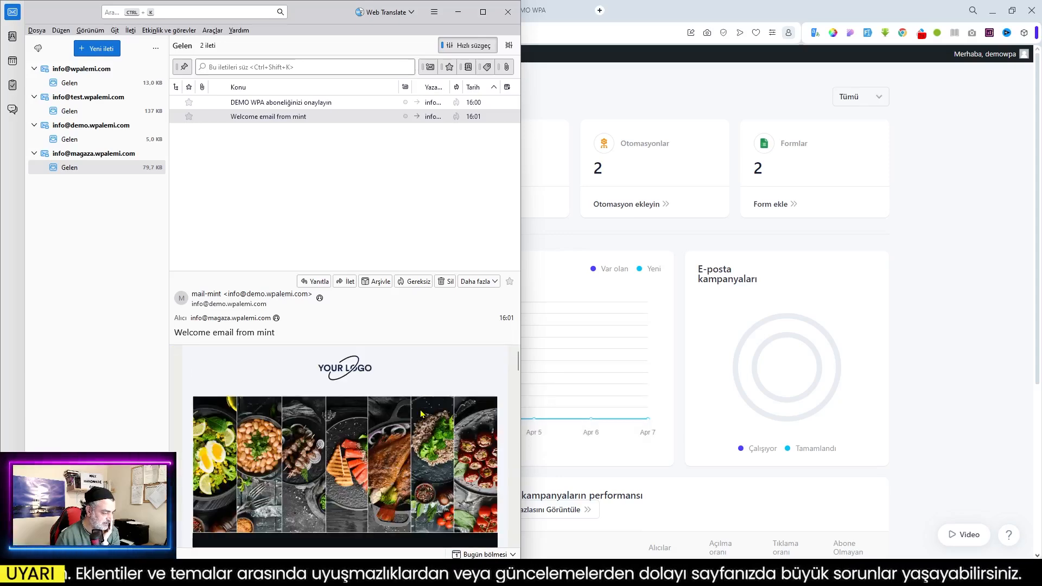
scroll(423, 412, down, 10)
scroll(423, 412, down, 15)
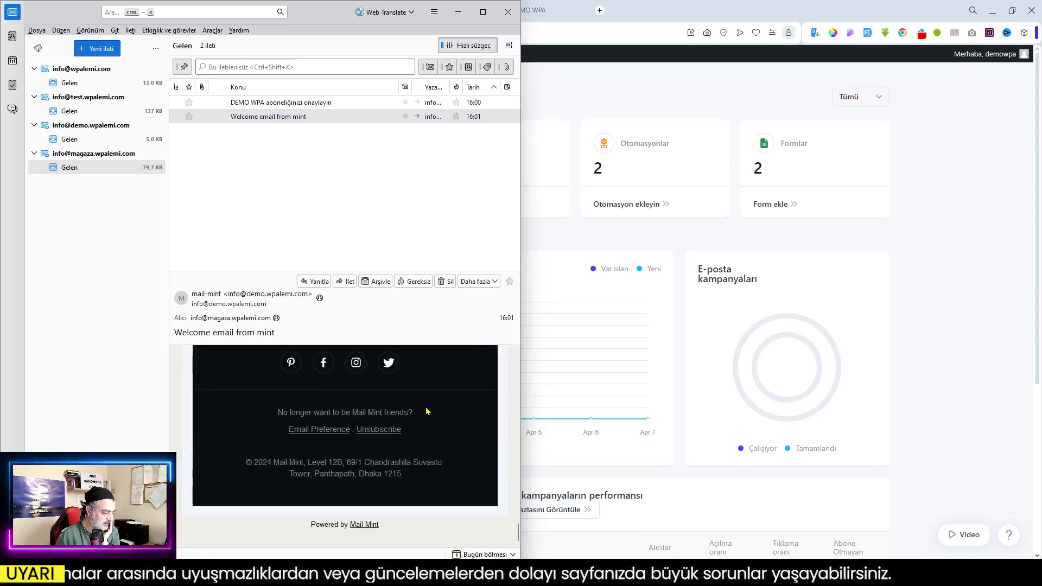
scroll(426, 411, up, 20)
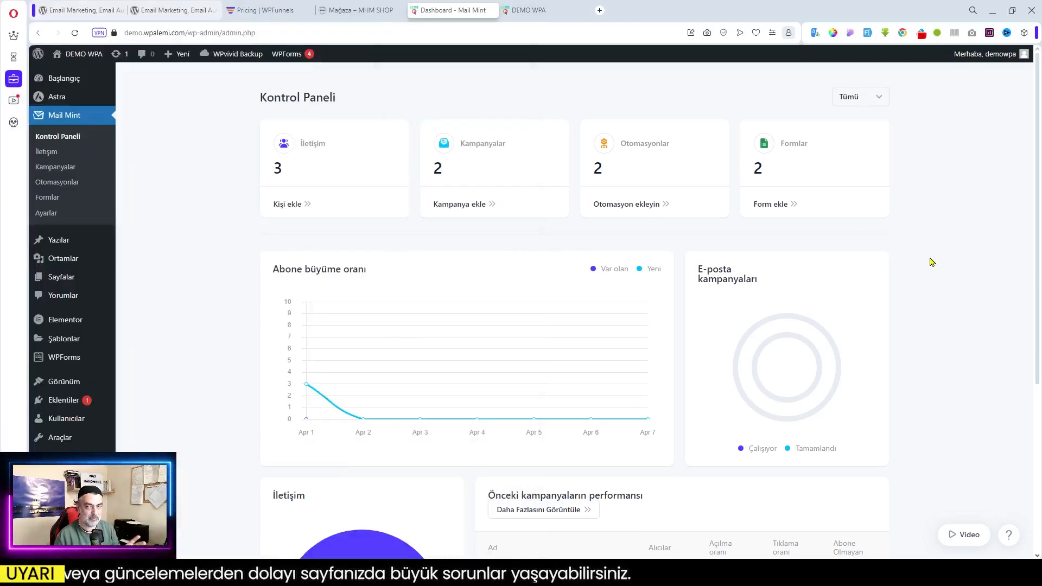
click(925, 263)
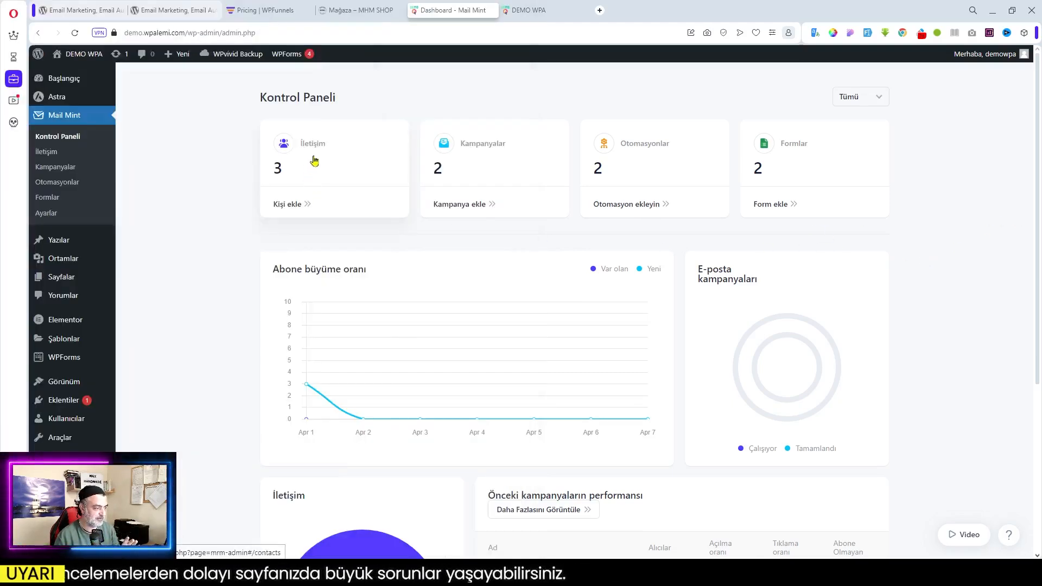
click(316, 159)
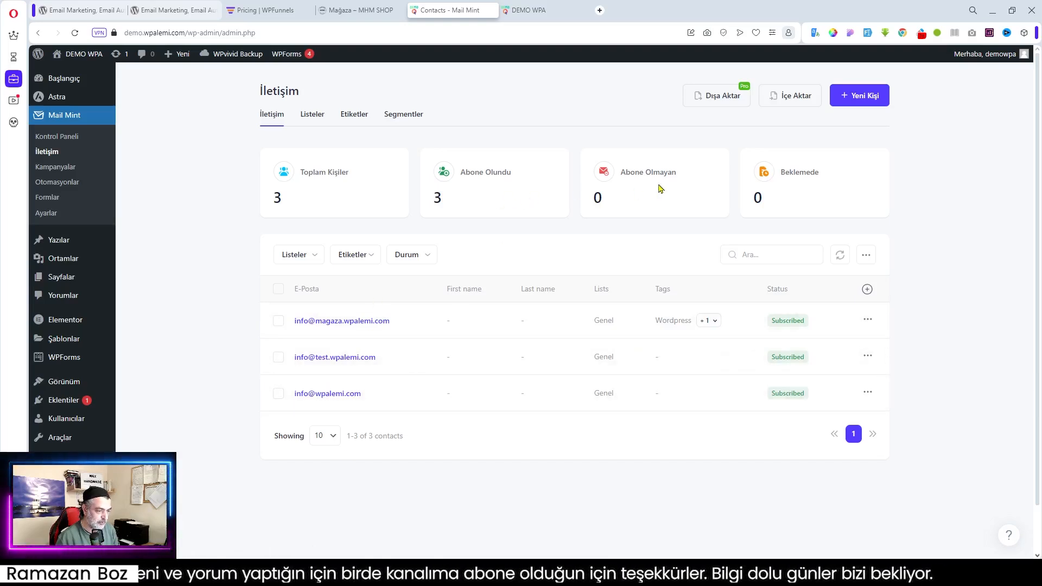
click(56, 137)
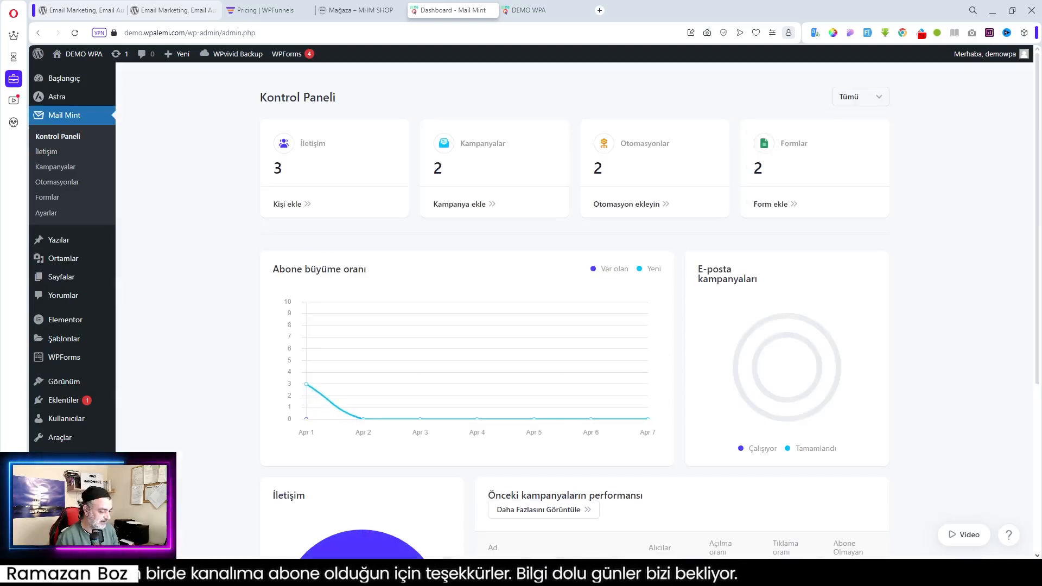
Read the second 'Welcome email from mint' in the store inbox, then return to the Mail Mint dashboard
click(347, 573)
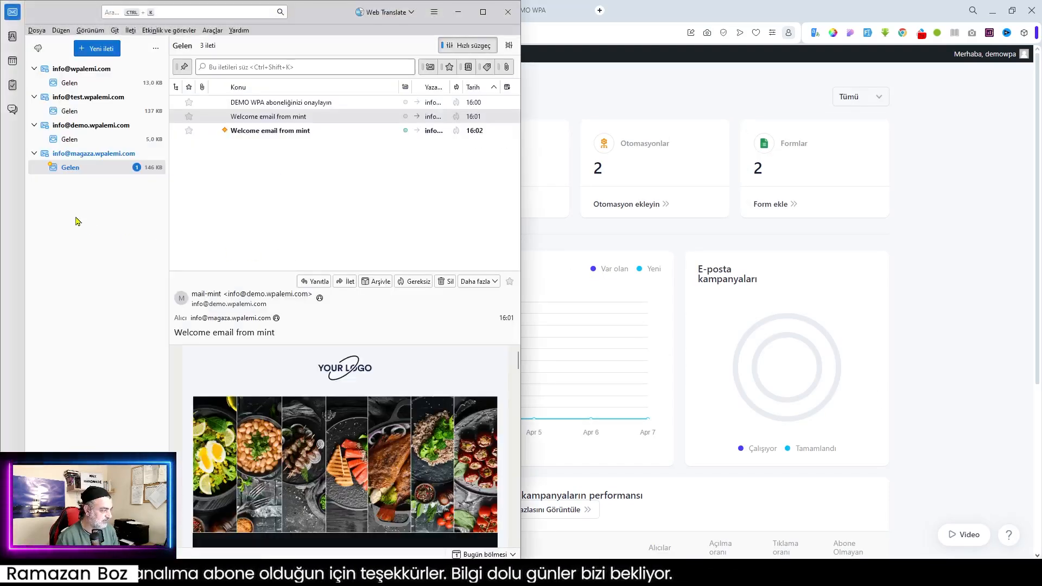
click(260, 134)
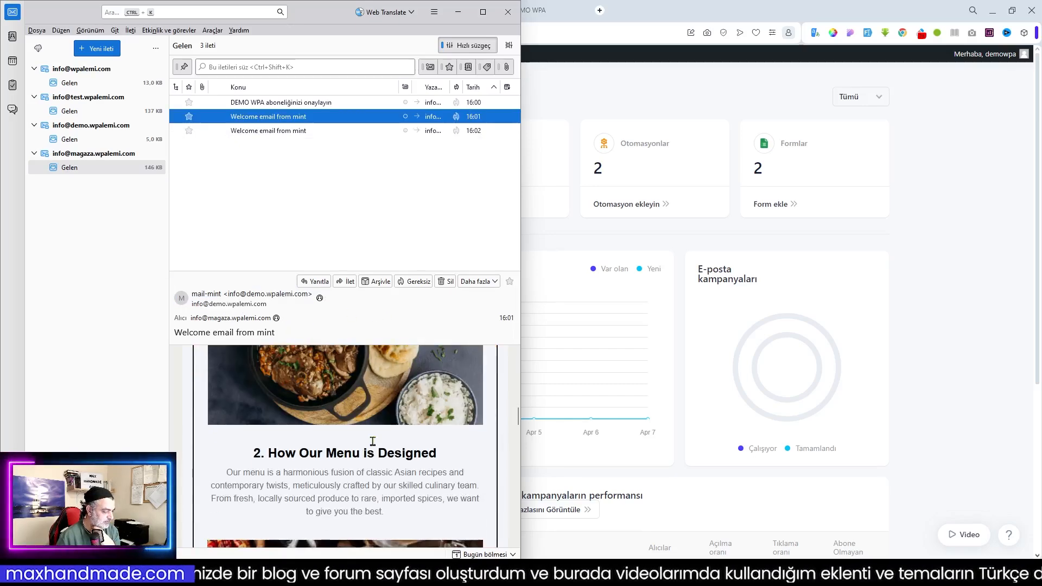
scroll(373, 441, down, 3)
scroll(373, 442, up, 6)
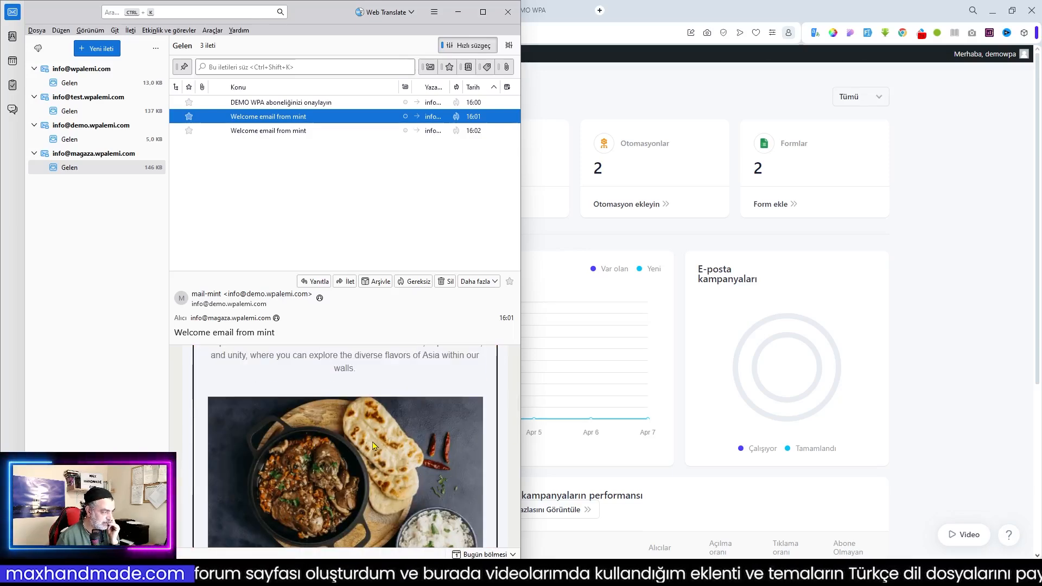
click(951, 407)
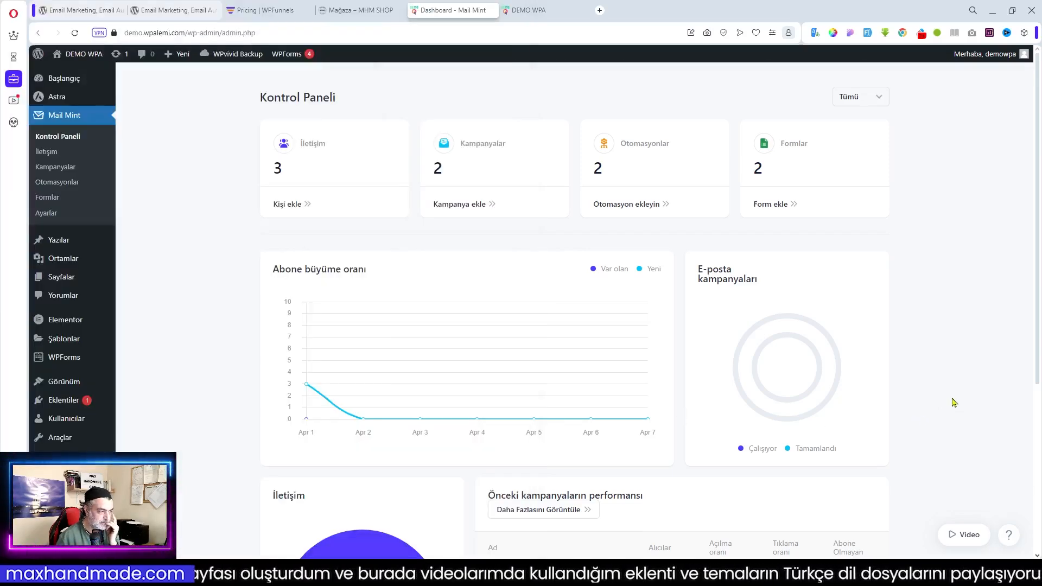
Open the Untitled draft in Kampanyalar and address it to the Genel list's 3 recipients
click(56, 167)
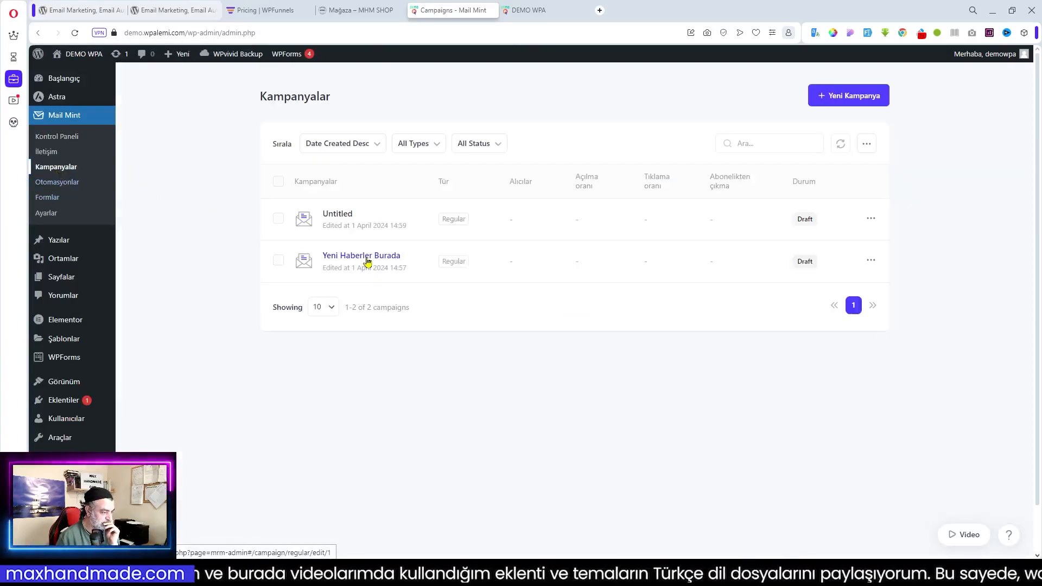
click(331, 218)
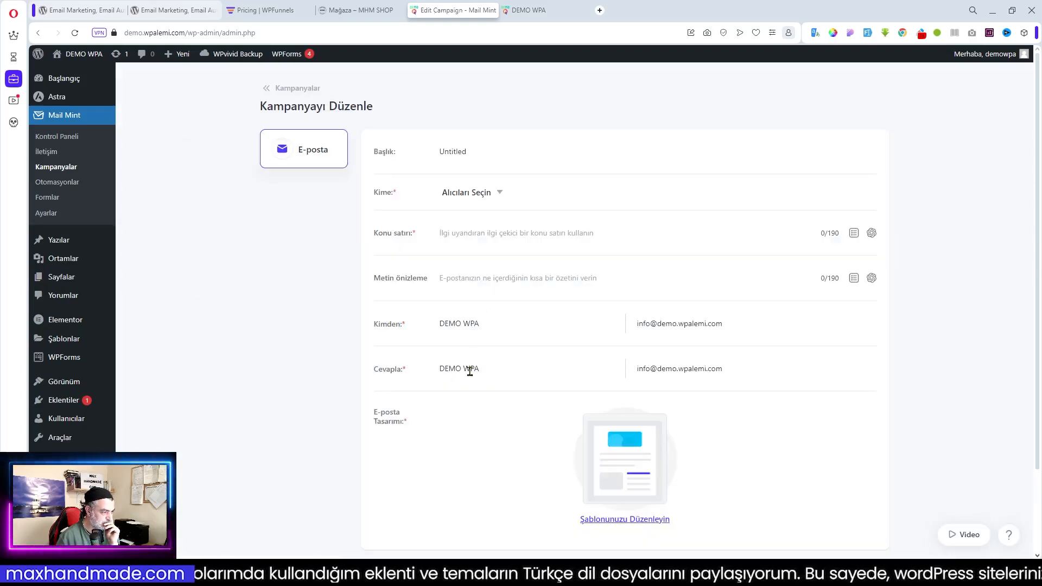
click(497, 199)
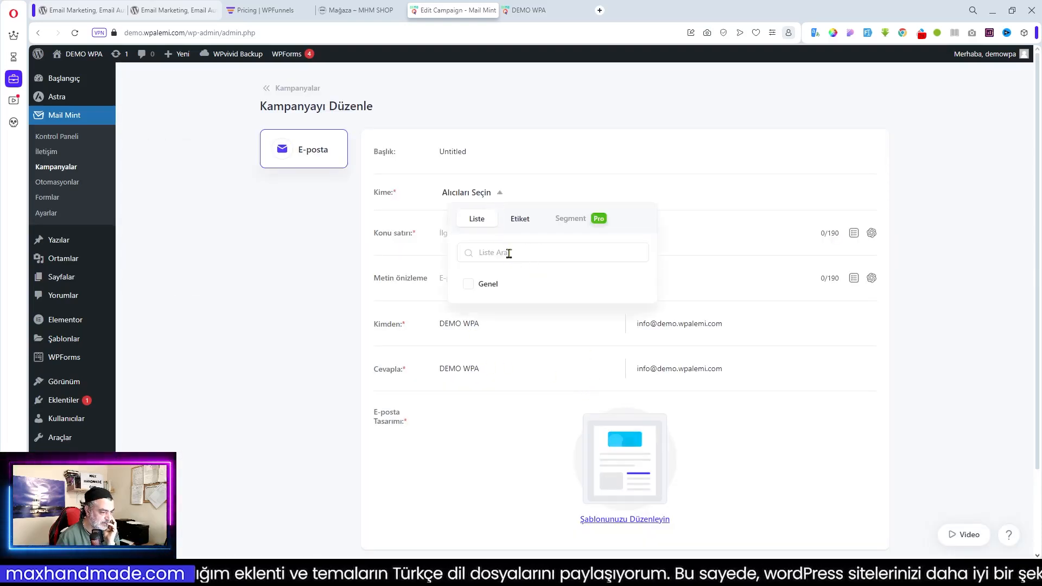
click(471, 285)
click(815, 426)
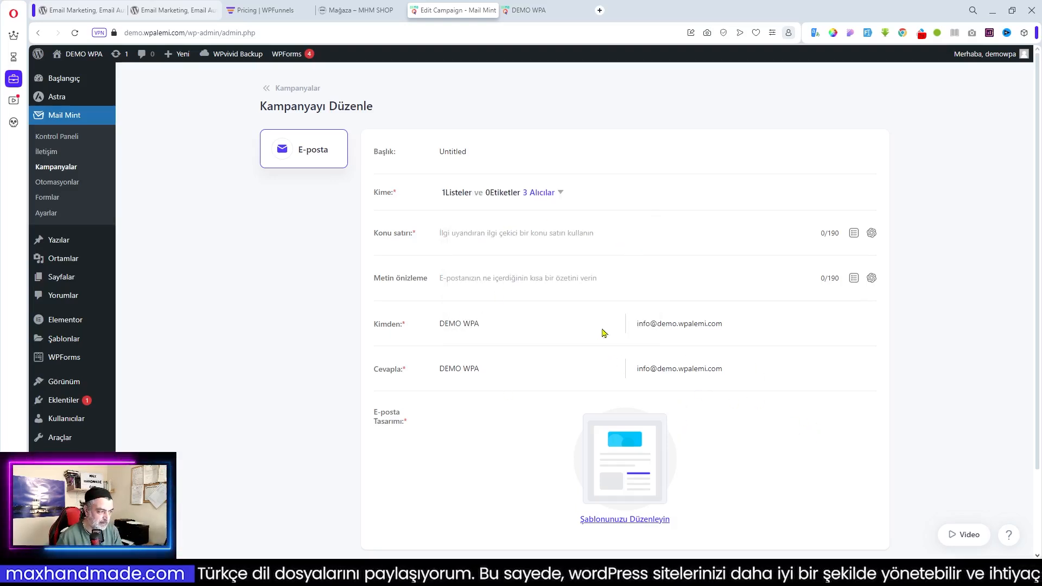
Save the campaign's default email design via Şablonunuzu Düzenleyin and Next
scroll(719, 462, down, 2)
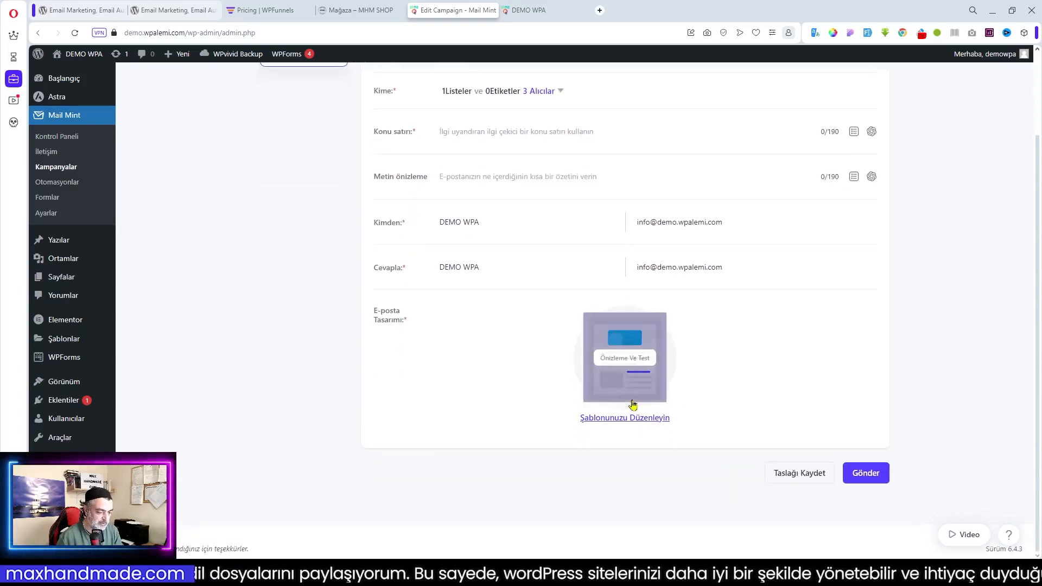
click(609, 422)
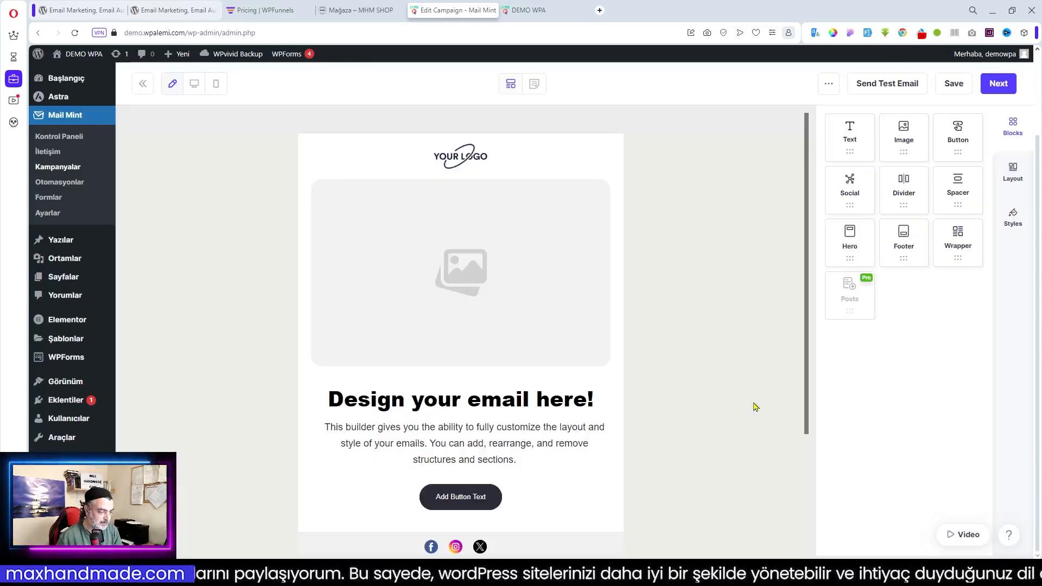
scroll(530, 448, down, 3)
scroll(532, 447, up, 3)
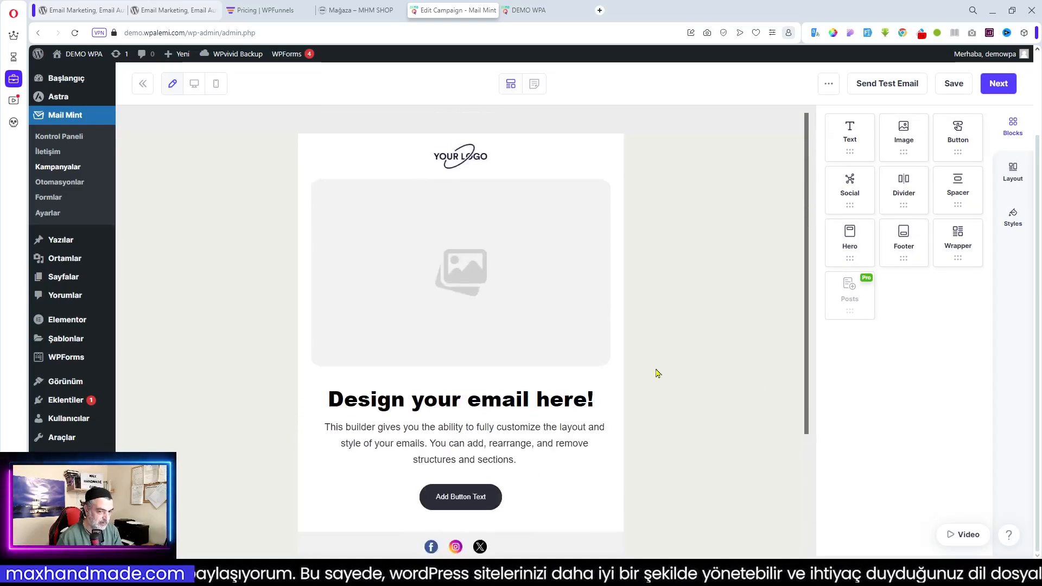
click(994, 83)
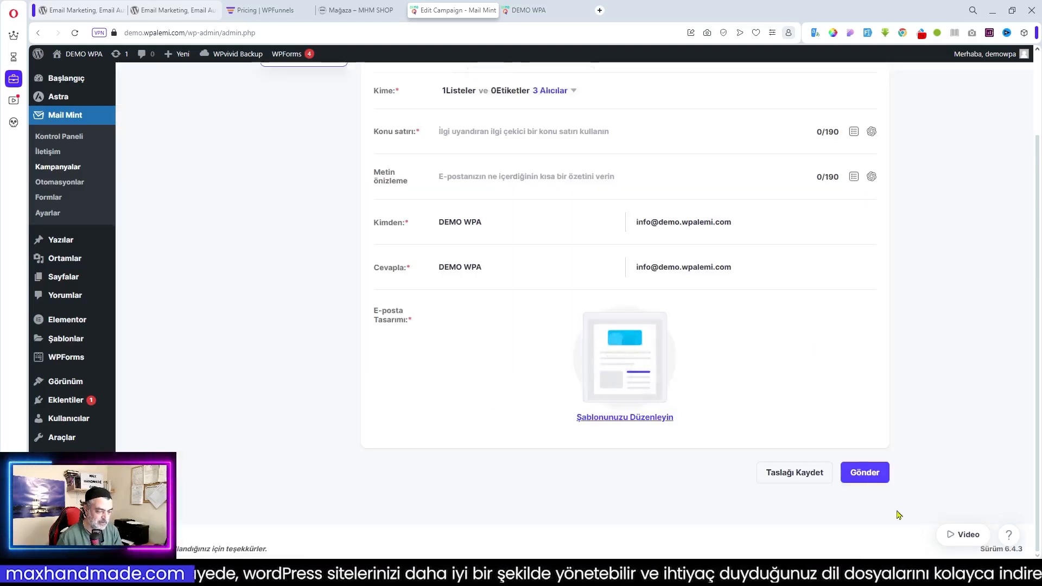
Enter 'İndirim' as the campaign's Konu satırı subject
click(865, 472)
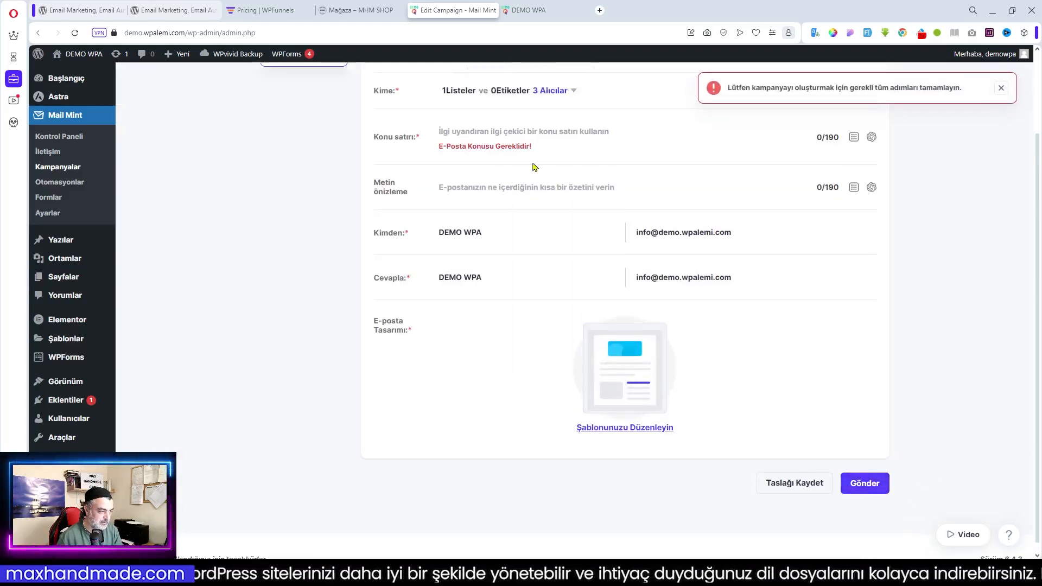
scroll(513, 136, up, 2)
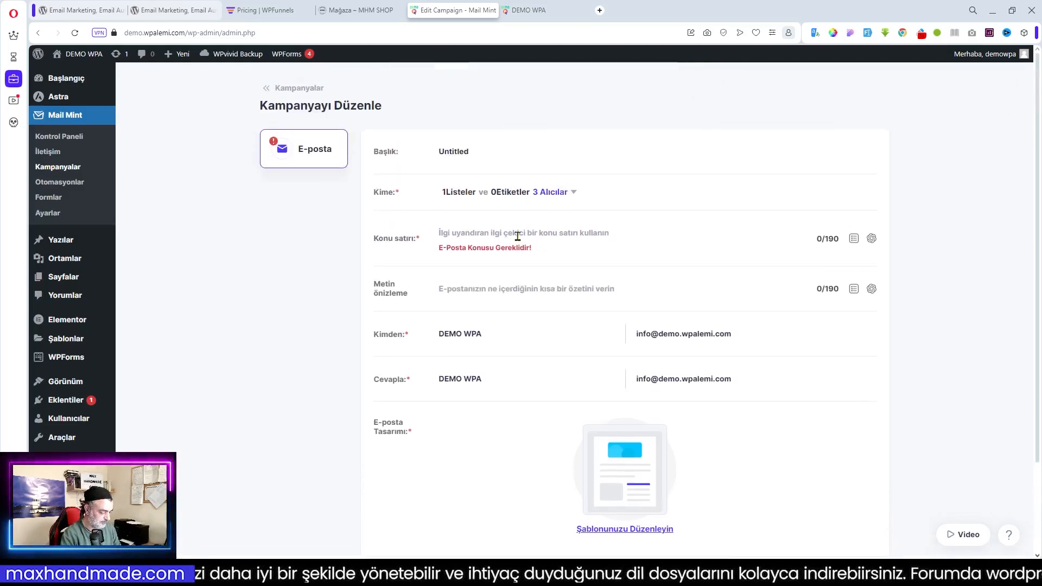
text(İndirim)
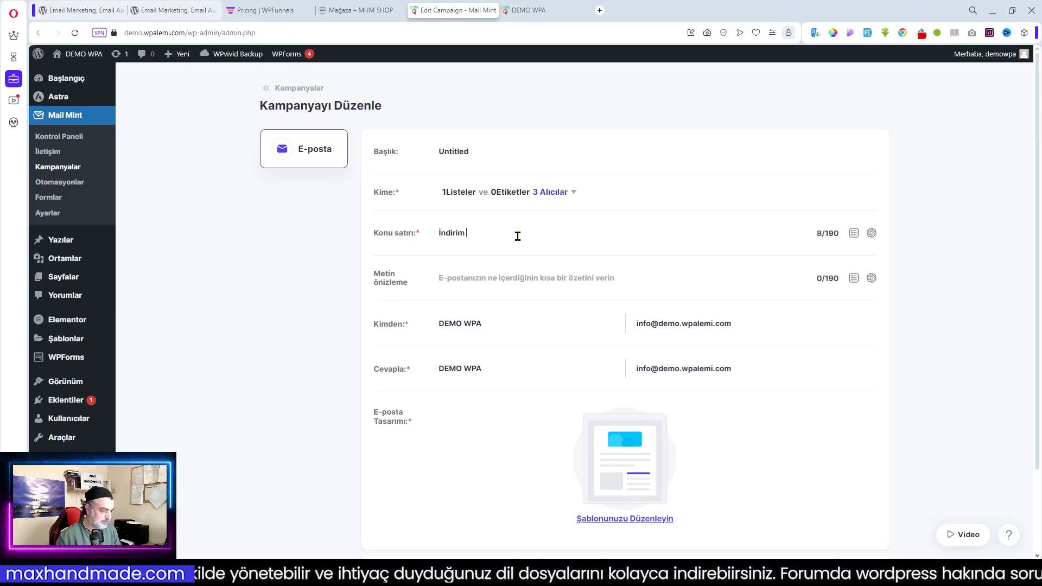
drag(468, 152, 442, 156)
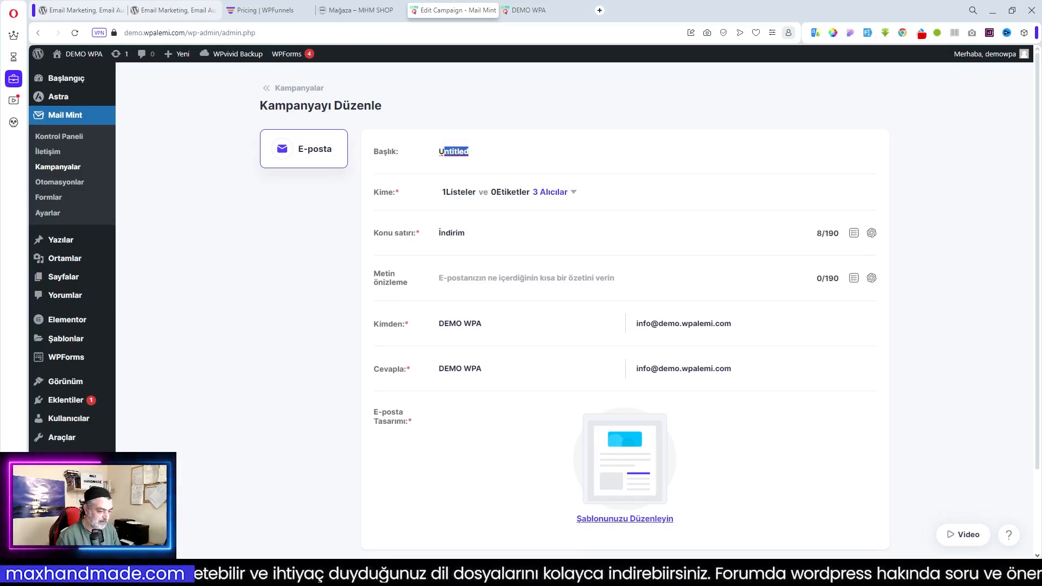
scroll(926, 468, down, 2)
Publish the campaign with Send now to its 3 subscribers
click(863, 472)
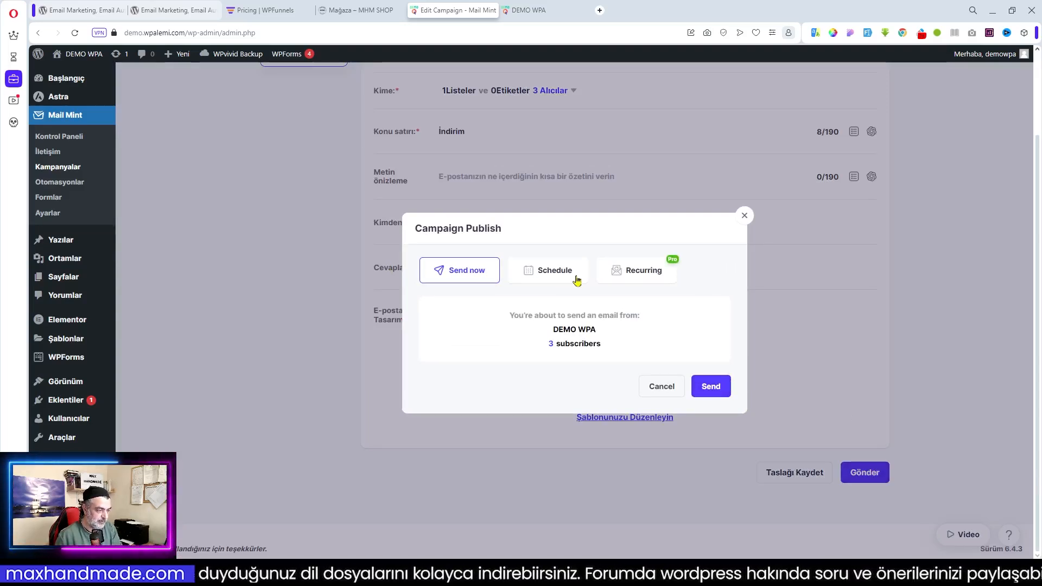
click(555, 274)
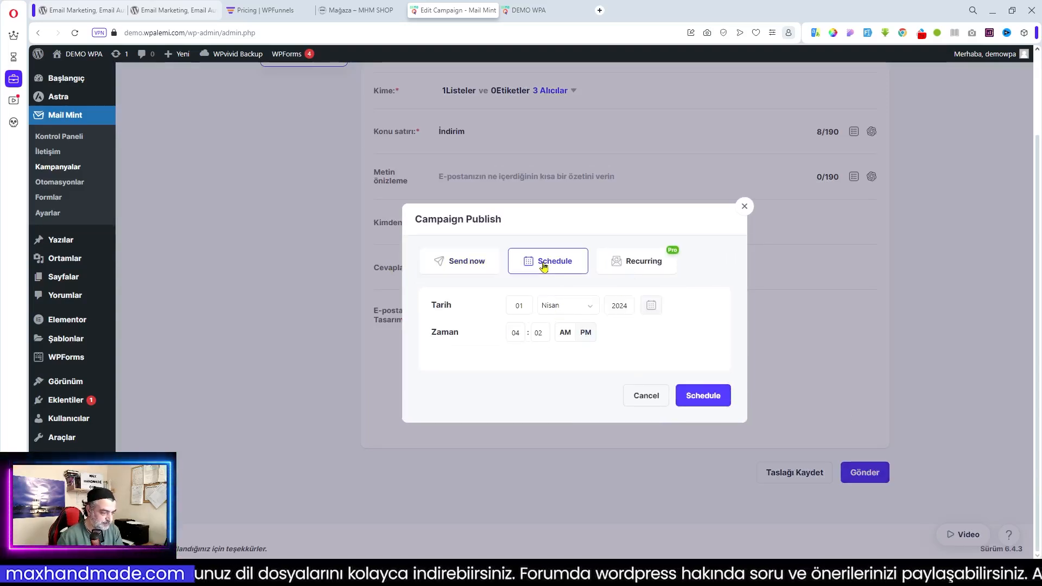
click(446, 267)
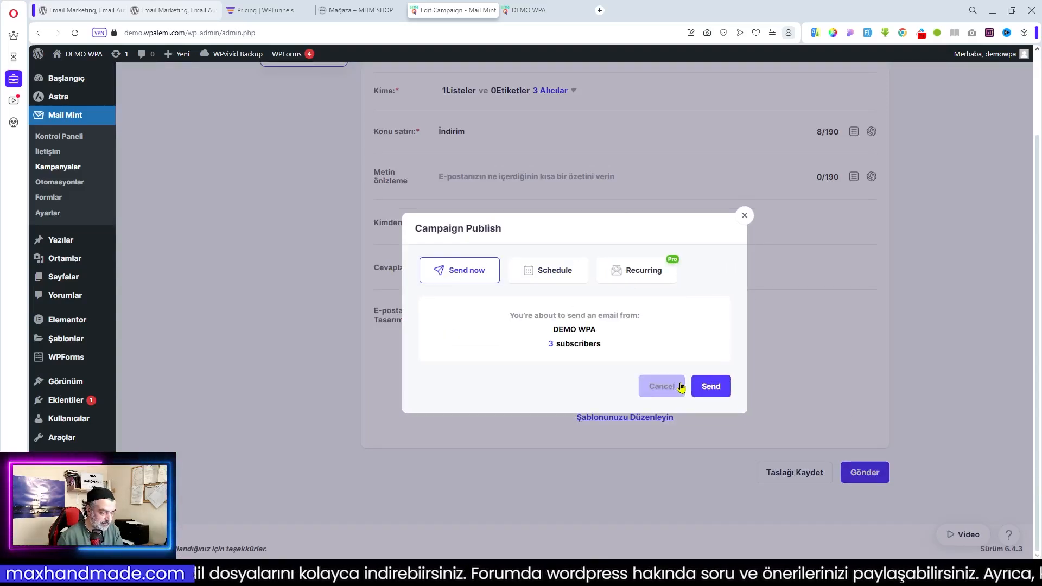
click(709, 385)
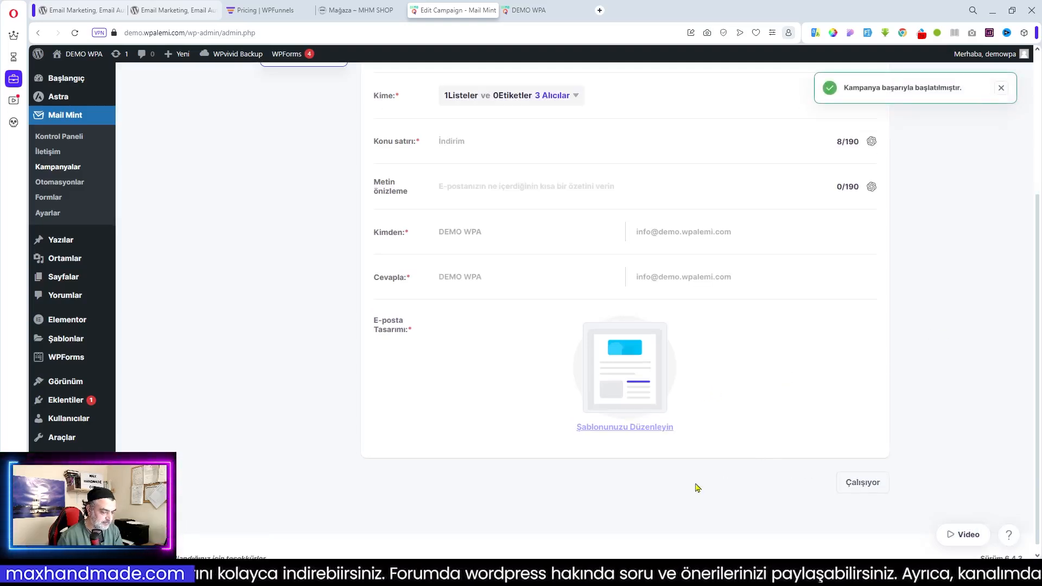
Fetch new mail in Thunderbird so the 'İndirim' campaign email arrives unread
click(380, 574)
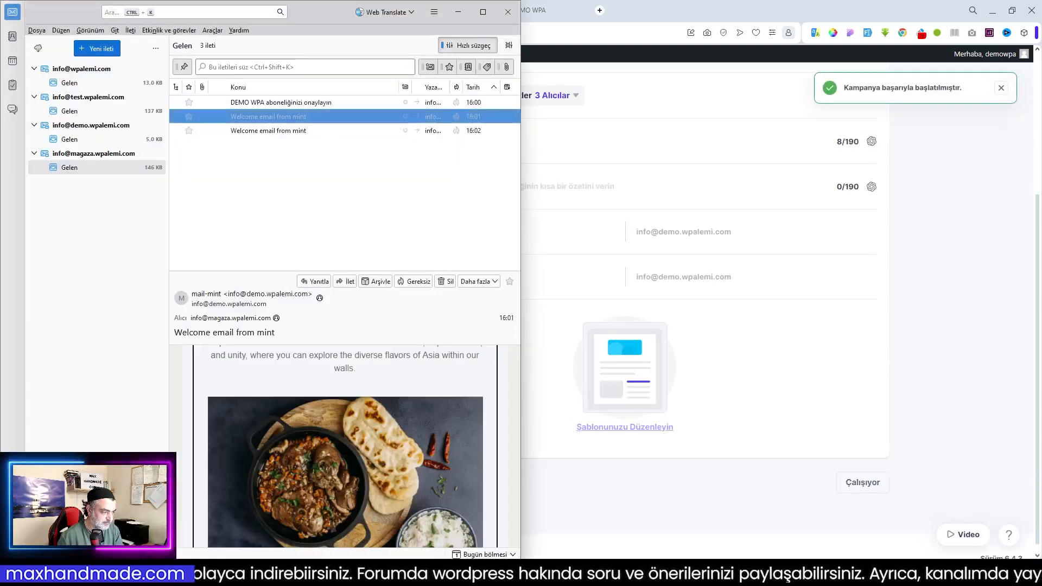
click(37, 50)
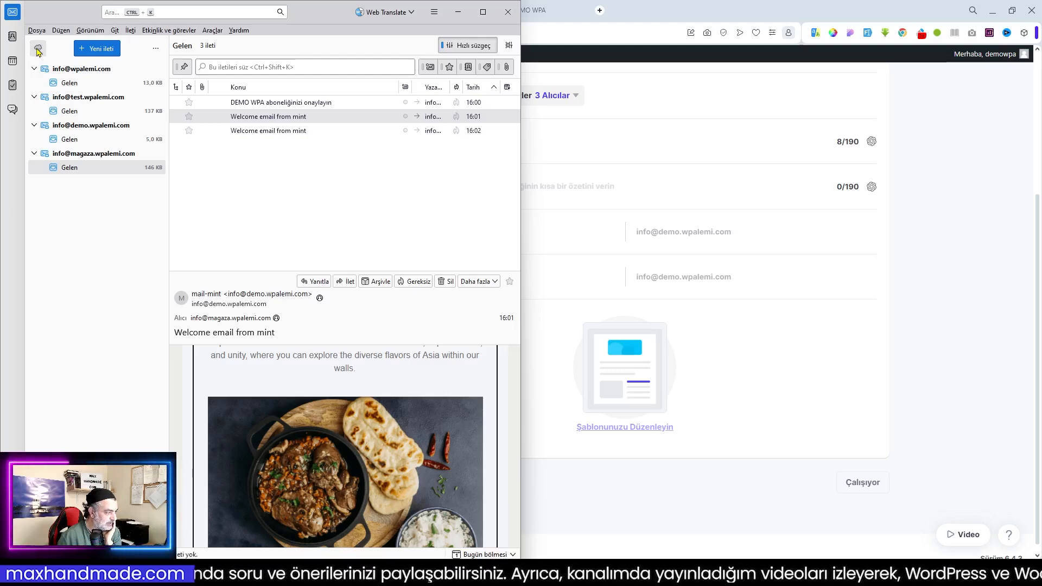
click(955, 329)
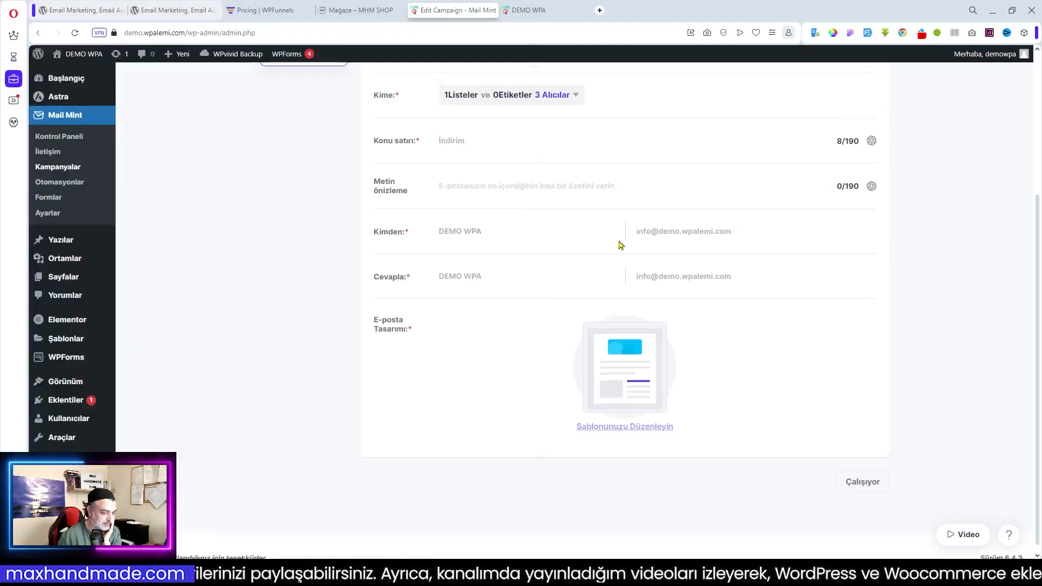
scroll(620, 245, up, 2)
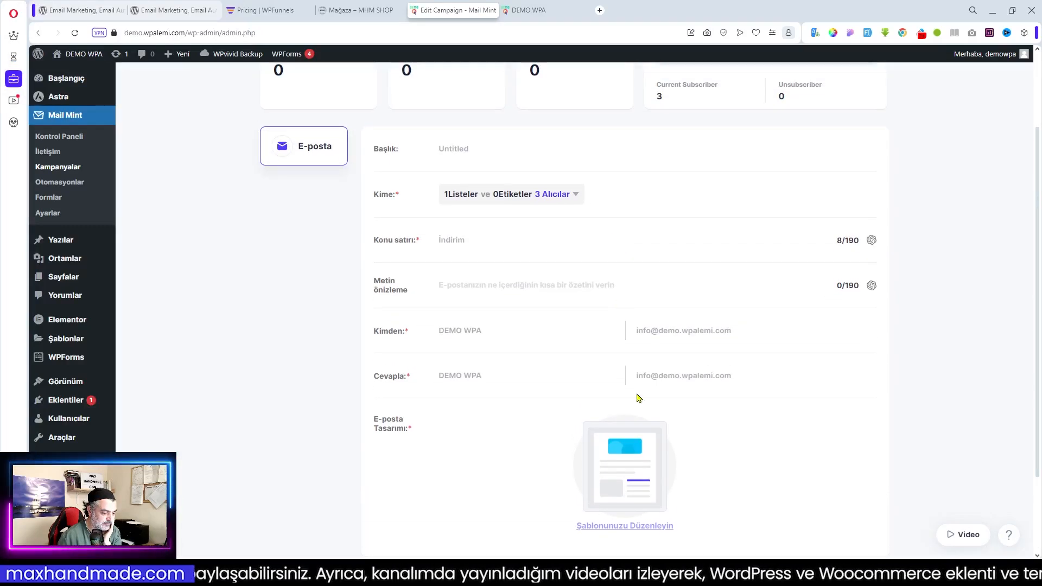
key(alt+Tab)
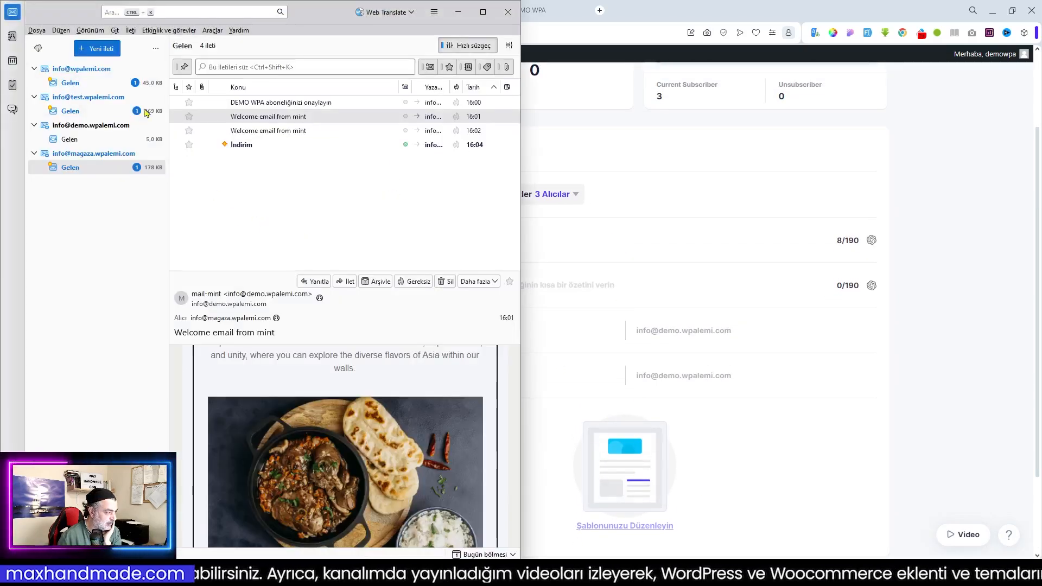
Check the 'İndirim' email in each account's Gelen inbox, then return to the campaign page
click(70, 84)
click(242, 116)
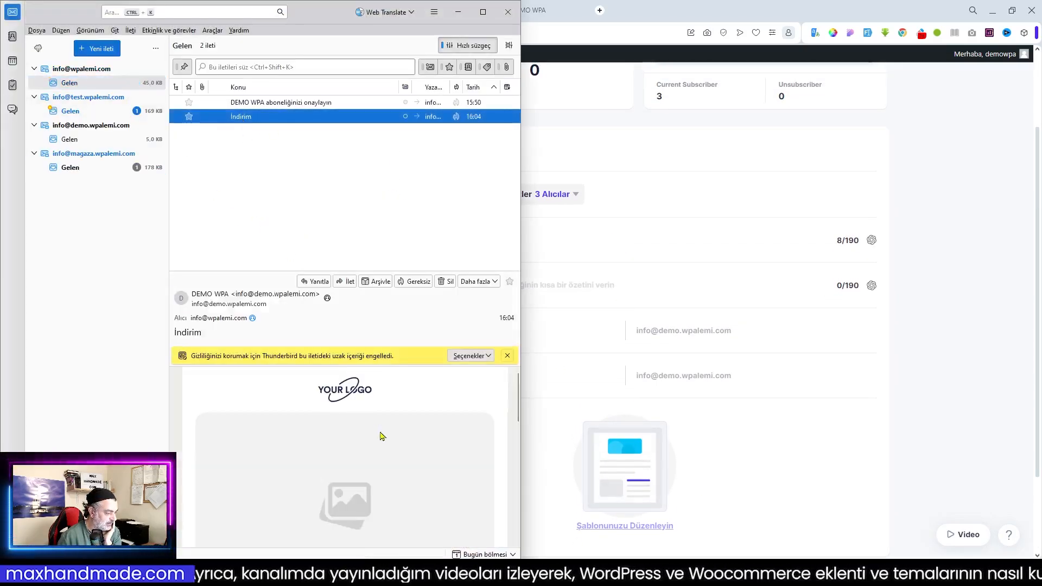
click(78, 115)
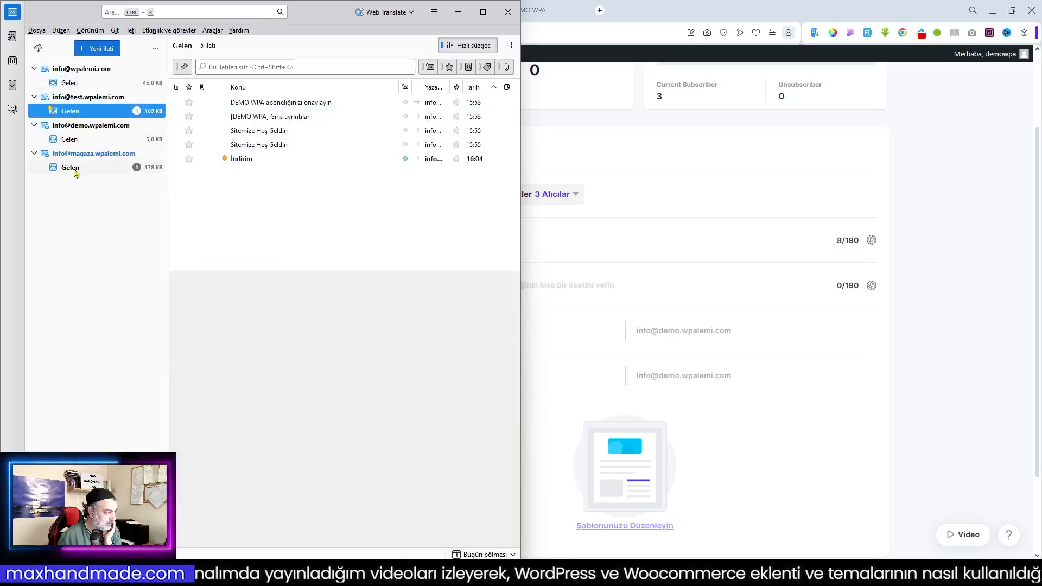
click(72, 168)
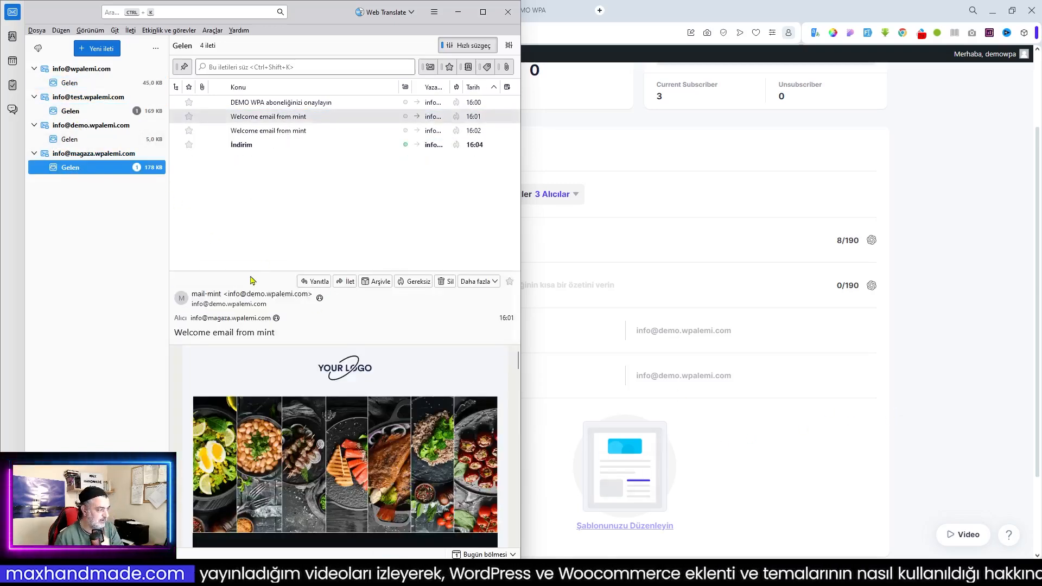
click(260, 145)
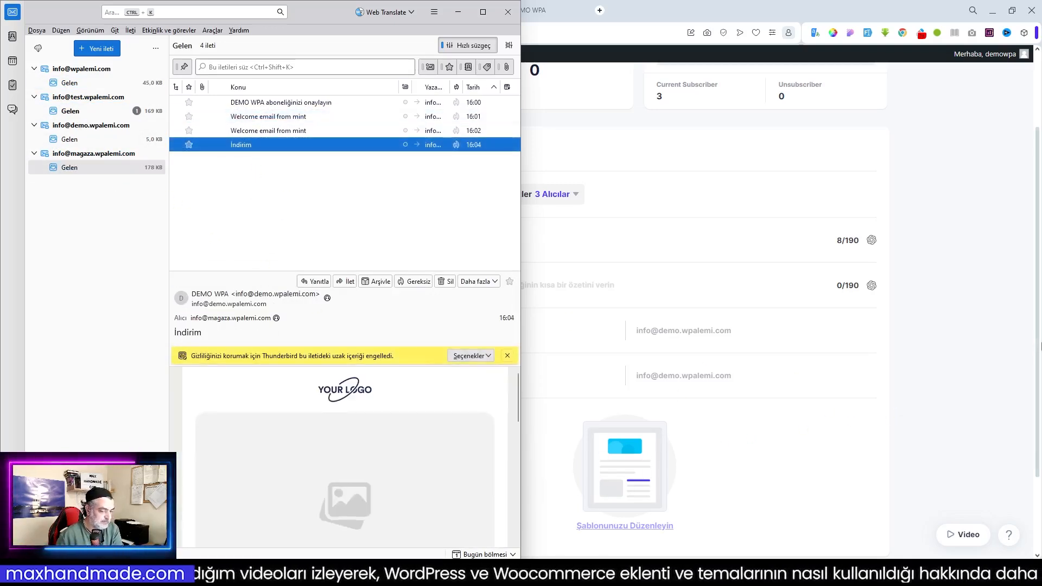
click(958, 353)
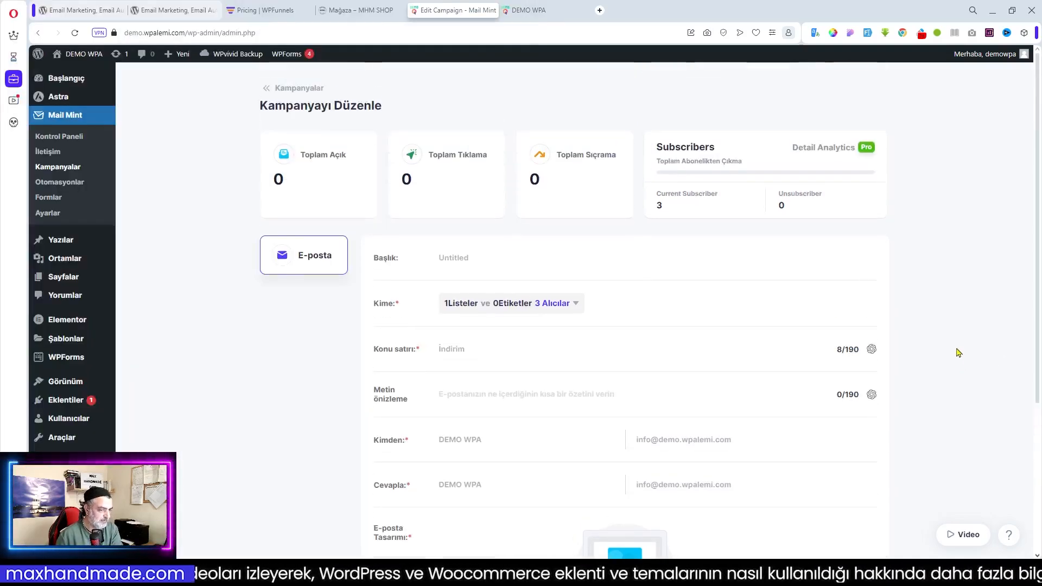